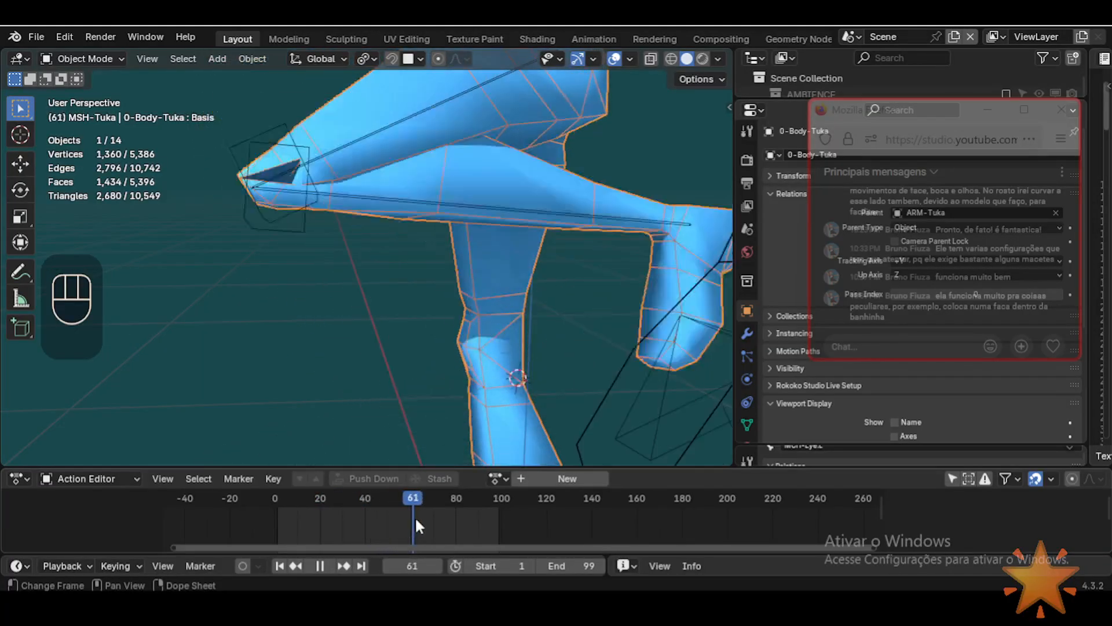
# Step: Select the ARM-Tuka armature together with the 0-Body-Tuka mesh and switch to Weight Paint mode at the left knee
pyautogui.click(330, 293)
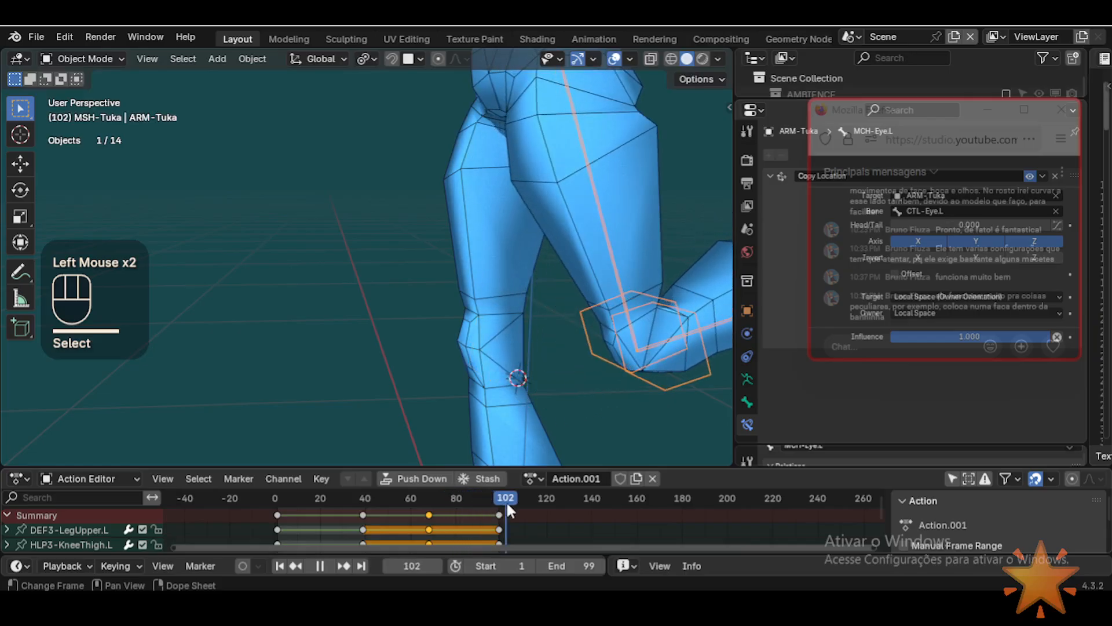
pyautogui.keyDown('shift'); pyautogui.moveTo(401, 335); pyautogui.dragTo(340, 223, button='middle'); pyautogui.keyUp('shift')
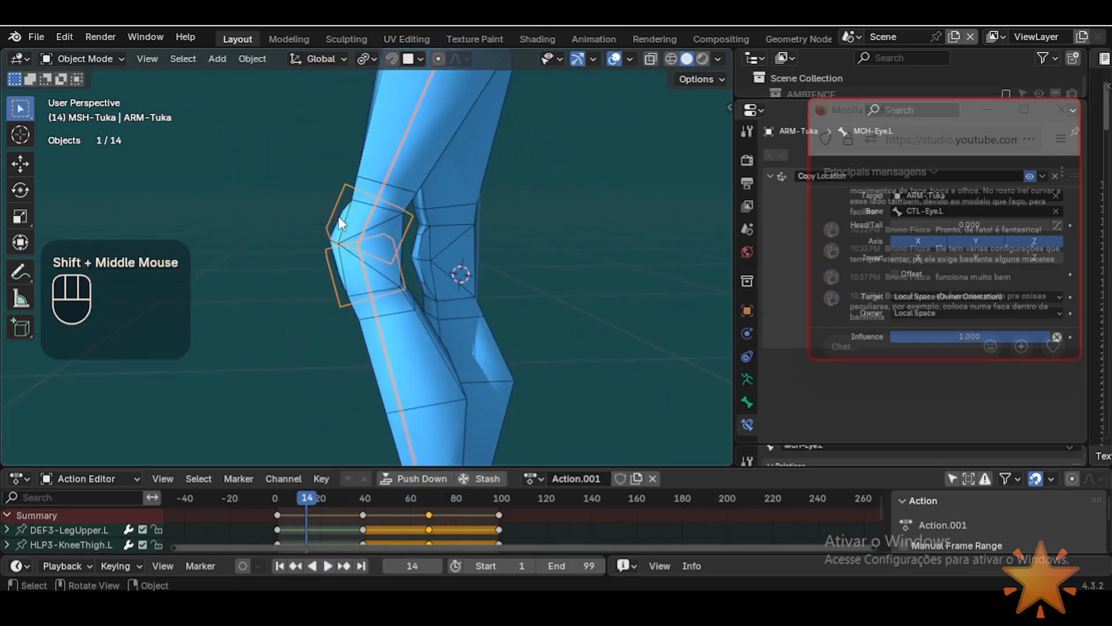
pyautogui.scroll(2, 391, 259)
pyautogui.moveTo(400, 260); pyautogui.dragTo(405, 336, button='middle')
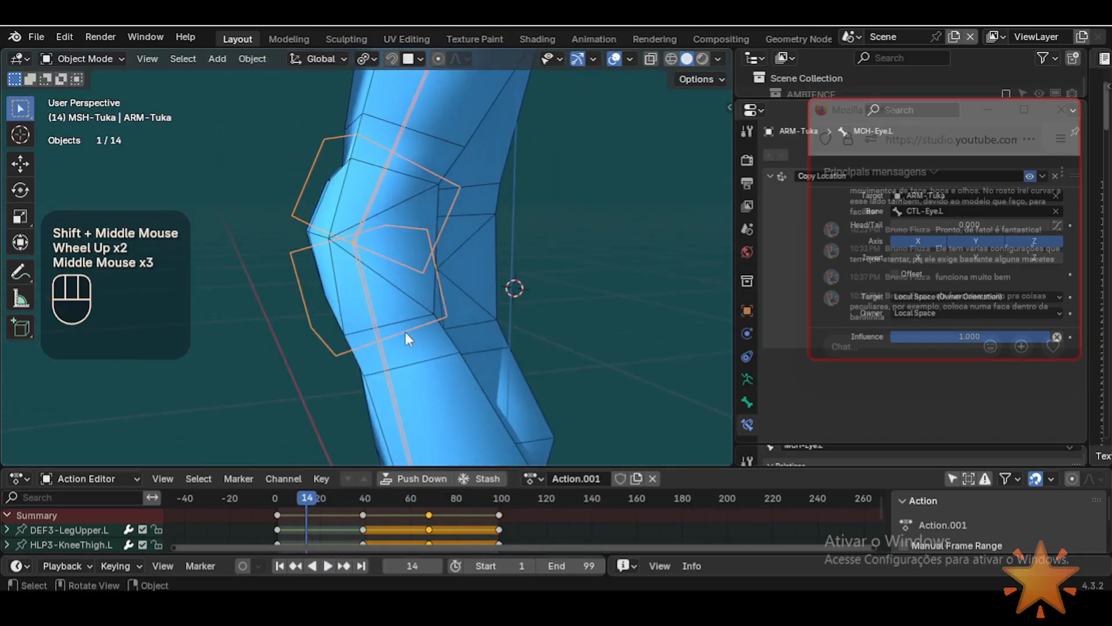
pyautogui.click(401, 328)
pyautogui.keyDown('shift'); pyautogui.click(406, 336); pyautogui.keyUp('shift')
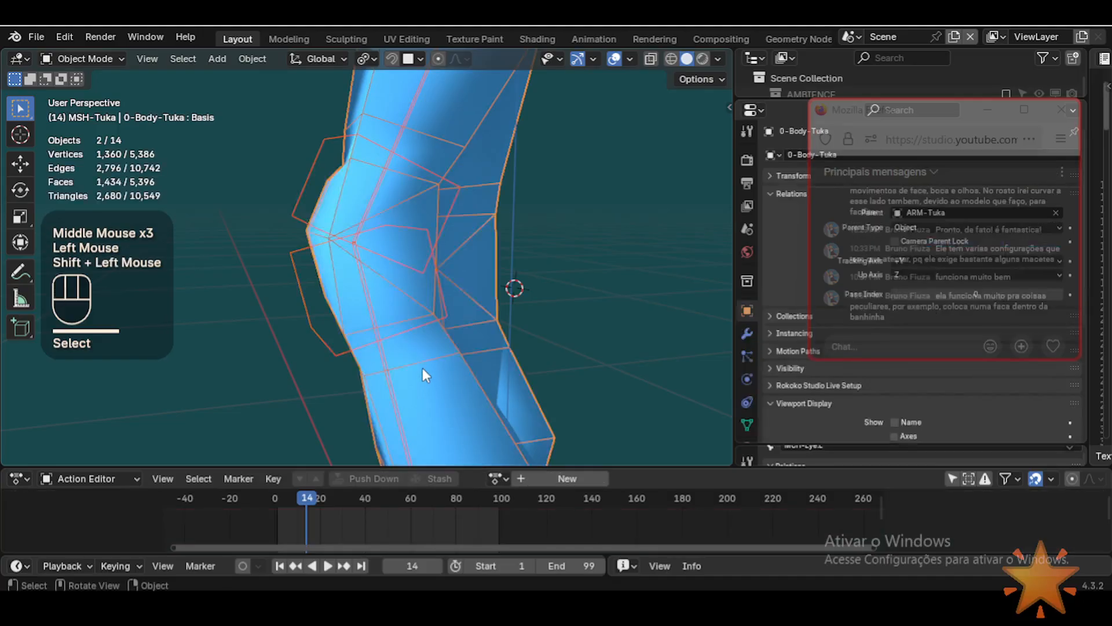
pyautogui.hotkey('ctrl', 'Tab')
pyautogui.press('7')
# Step: Examine the vertex weights of DEF3-LegLower.L and DEF3-LegUpper.L around the left knee
pyautogui.keyDown('alt'); pyautogui.click(434, 370); pyautogui.keyUp('alt')
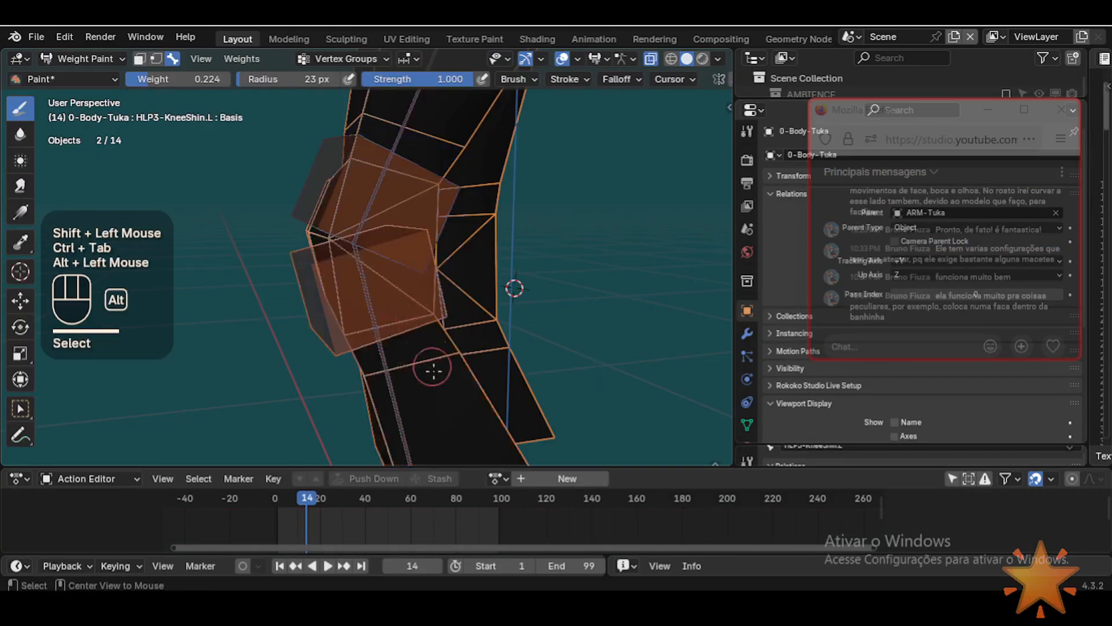
pyautogui.keyDown('alt'); pyautogui.click(392, 389); pyautogui.keyUp('alt')
pyautogui.moveTo(392, 388); pyautogui.dragTo(405, 321, button='middle')
pyautogui.moveTo(398, 151); pyautogui.dragTo(386, 253, button='middle')
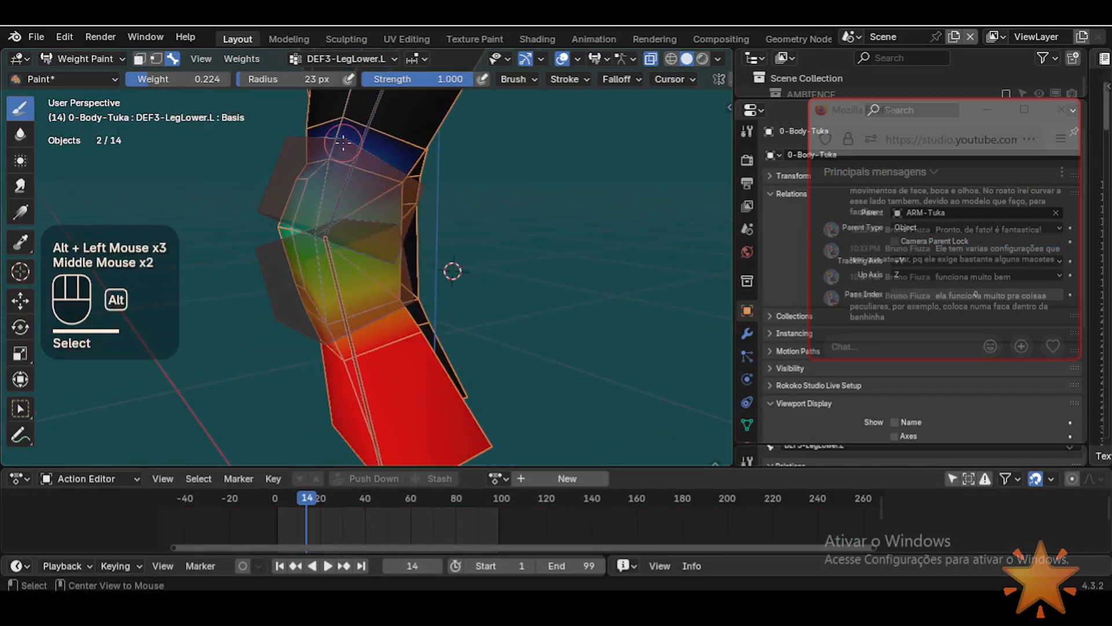
pyautogui.keyDown('alt'); pyautogui.click(386, 253); pyautogui.keyUp('alt')
pyautogui.keyDown('alt'); pyautogui.click(386, 254); pyautogui.keyUp('alt')
pyautogui.moveTo(316, 276); pyautogui.dragTo(278, 336, button='middle')
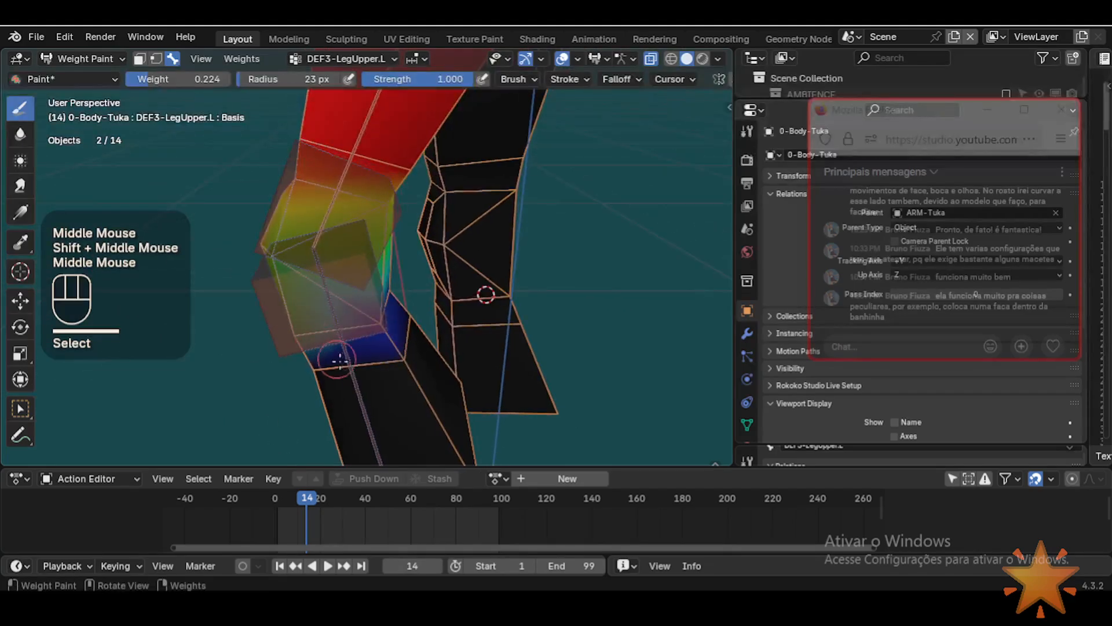
pyautogui.keyDown('alt'); pyautogui.click(343, 363); pyautogui.keyUp('alt')
pyautogui.keyDown('shift'); pyautogui.moveTo(345, 113); pyautogui.dragTo(345, 180, button='middle'); pyautogui.keyUp('shift')
pyautogui.keyDown('alt'); pyautogui.click(345, 180); pyautogui.keyUp('alt')
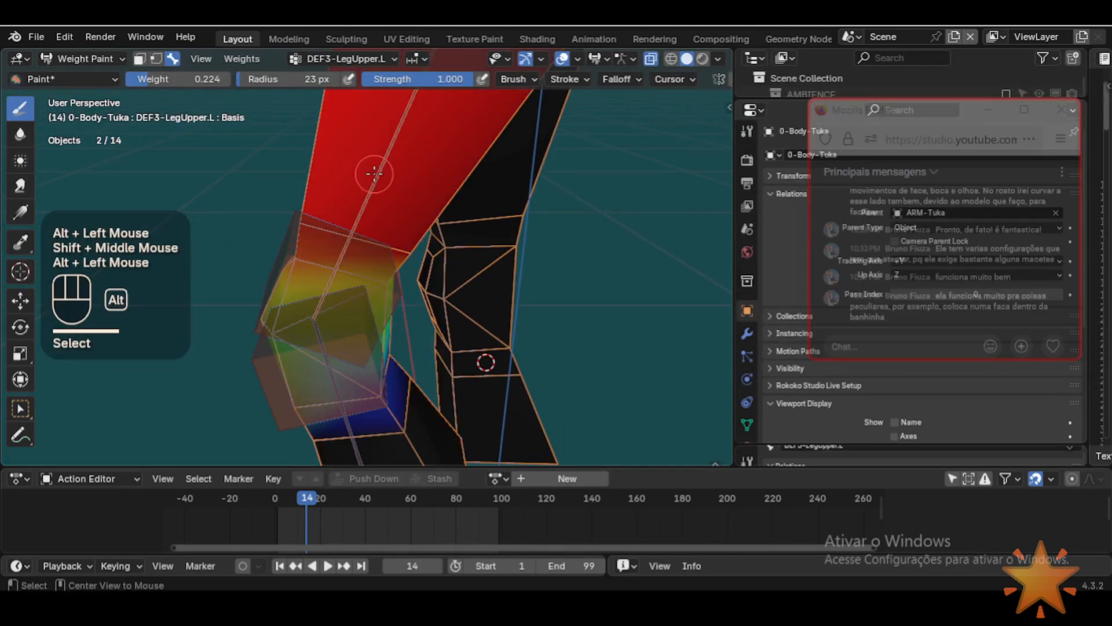
pyautogui.keyDown('shift'); pyautogui.moveTo(322, 303); pyautogui.dragTo(318, 216, button='middle'); pyautogui.keyUp('shift')
pyautogui.keyDown('alt'); pyautogui.click(353, 378); pyautogui.keyUp('alt')
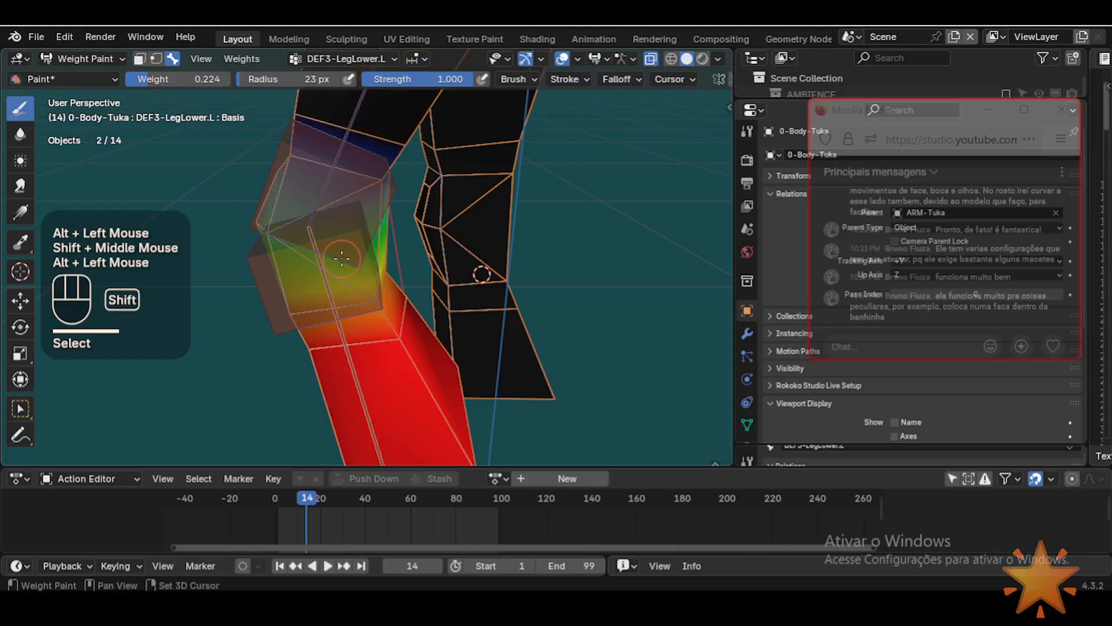
pyautogui.keyDown('shift'); pyautogui.moveTo(353, 378); pyautogui.dragTo(363, 423, button='middle'); pyautogui.keyUp('shift')
# Step: Inspect the body's vertex weights for the knee helper bones, including HLP3-KneeThigh.L
pyautogui.keyDown('alt'); pyautogui.click(283, 300); pyautogui.keyUp('alt')
pyautogui.keyDown('alt'); pyautogui.click(283, 299); pyautogui.keyUp('alt')
pyautogui.keyDown('alt'); pyautogui.click(289, 237); pyautogui.keyUp('alt')
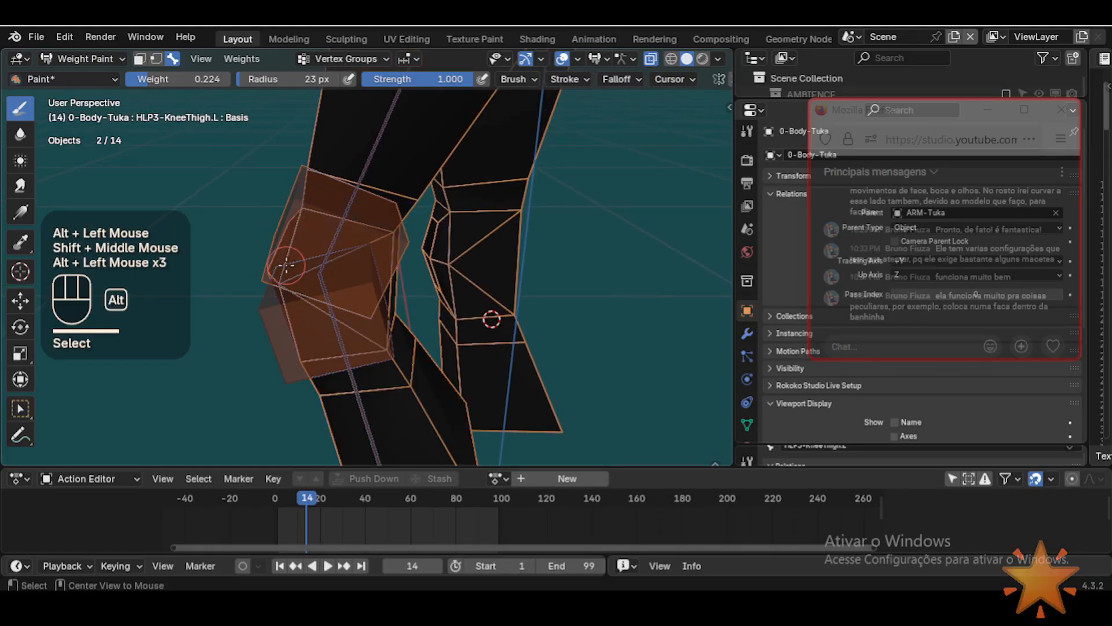
pyautogui.moveTo(290, 237); pyautogui.dragTo(370, 265, button='middle')
pyautogui.keyDown('alt'); pyautogui.click(262, 300); pyautogui.keyUp('alt')
pyautogui.keyDown('alt'); pyautogui.click(263, 299); pyautogui.keyUp('alt')
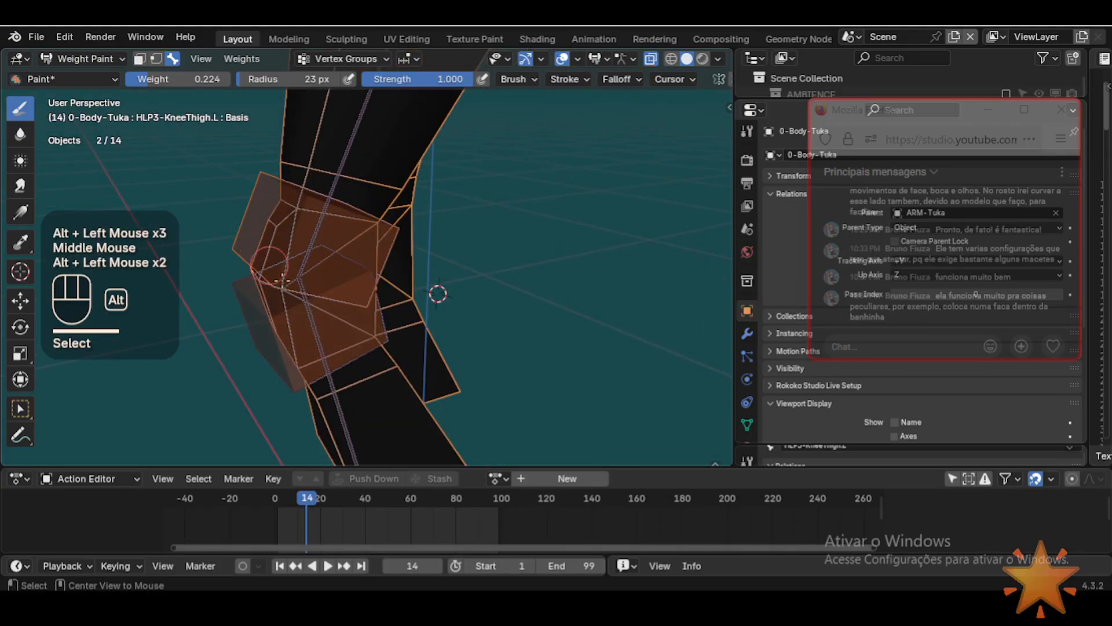
pyautogui.moveTo(262, 299); pyautogui.dragTo(310, 324, button='middle')
# Step: Leave Weight Paint mode and return the body mesh to Object Mode
pyautogui.hotkey('shift', 'ctrl', 'alt', 'b')
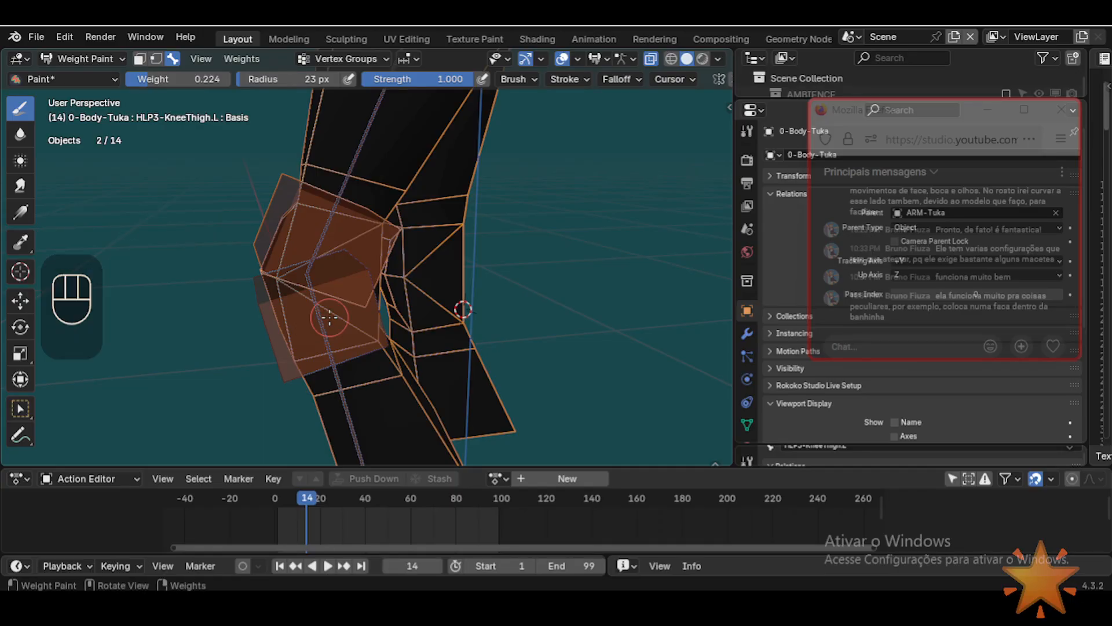
pyautogui.hotkey('shift', 'ctrl', 'alt')
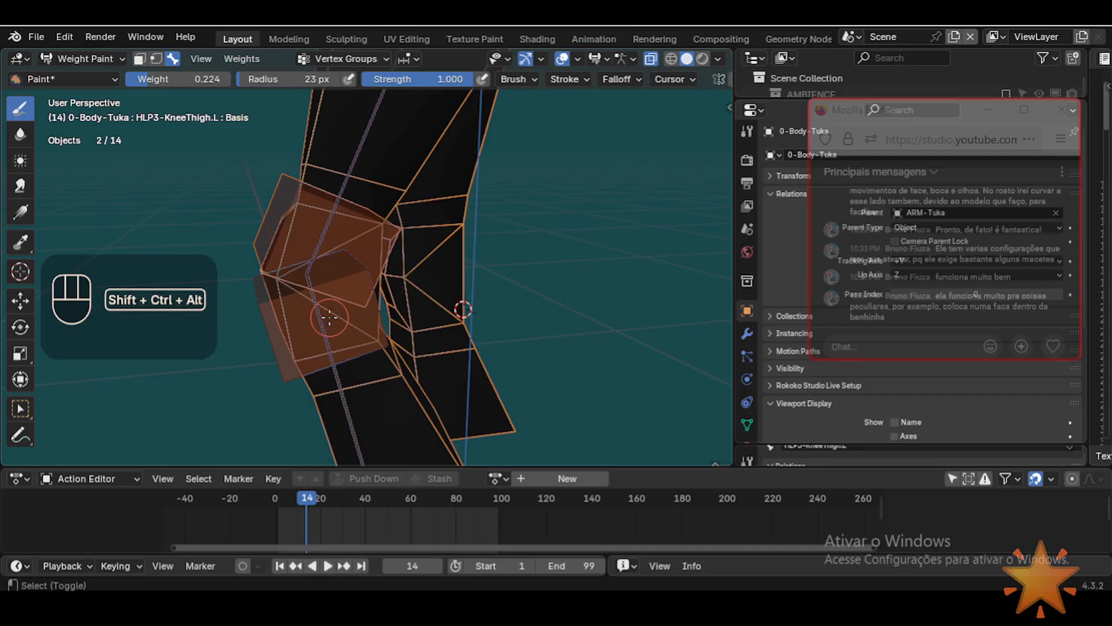
pyautogui.hotkey('shift', 'ctrl', 'alt', 'b')
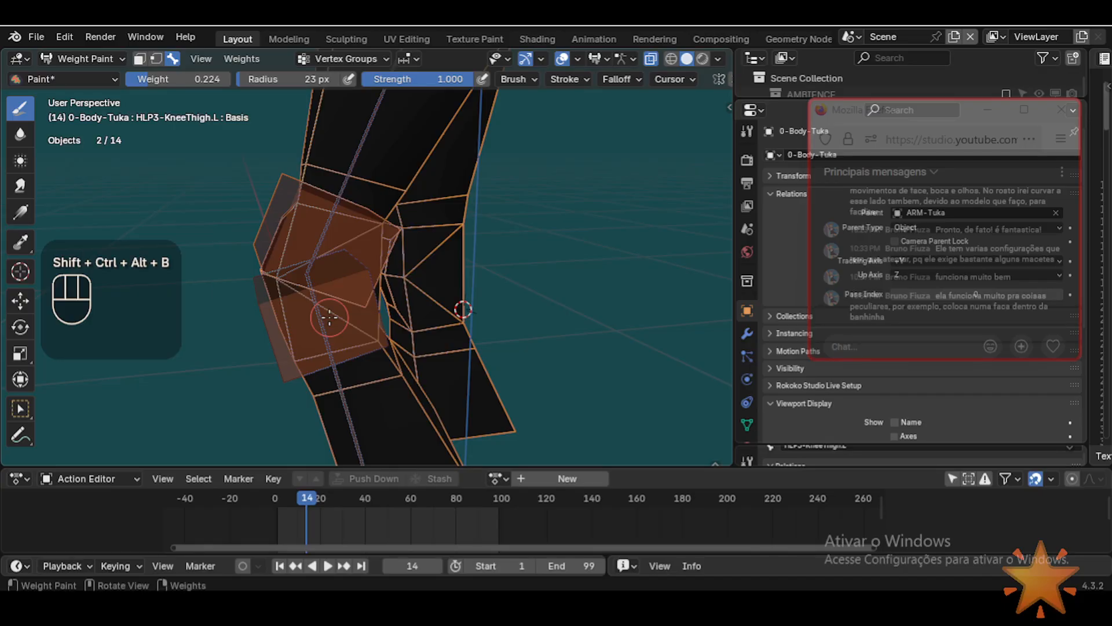
pyautogui.scroll(1, 329, 317)
pyautogui.hotkey('ctrl', 'Tab')
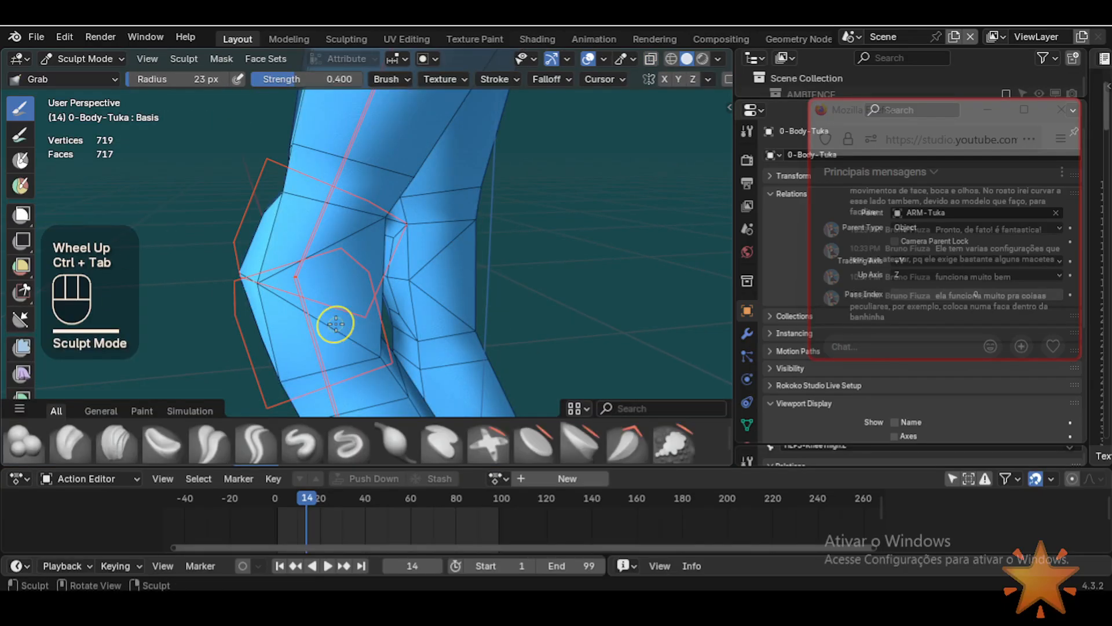
pyautogui.hotkey('shift', 'ctrl', 'alt', 'b')
pyautogui.hotkey('ctrl', 'Tab')
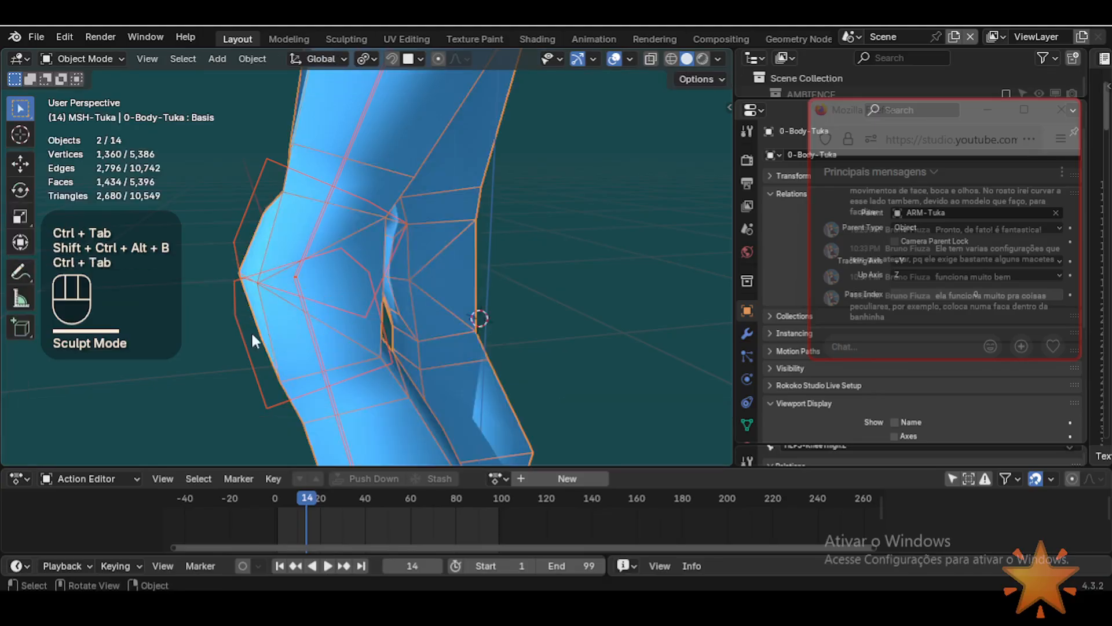
# Step: Put the ARM-Tuka armature in Pose Mode and change its bone display to octahedral shapes
pyautogui.click(239, 304)
pyautogui.hotkey('ctrl', 'Tab')
pyautogui.hotkey('shift', 'ctrl', 'alt')
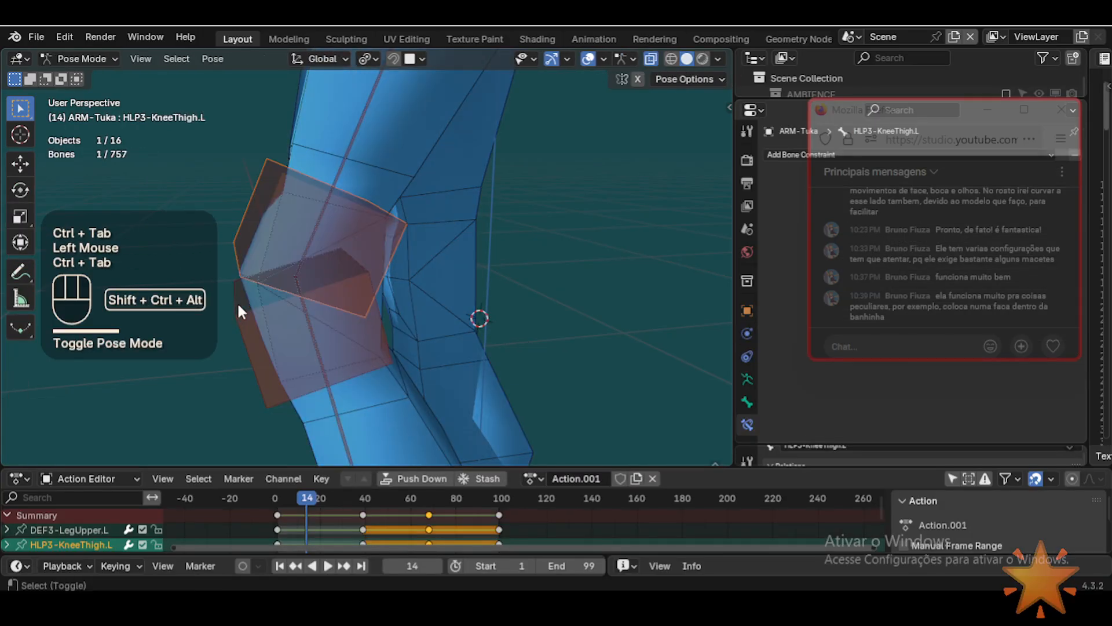
pyautogui.hotkey('shift', 'ctrl', 'alt', 'b')
pyautogui.click(228, 286)
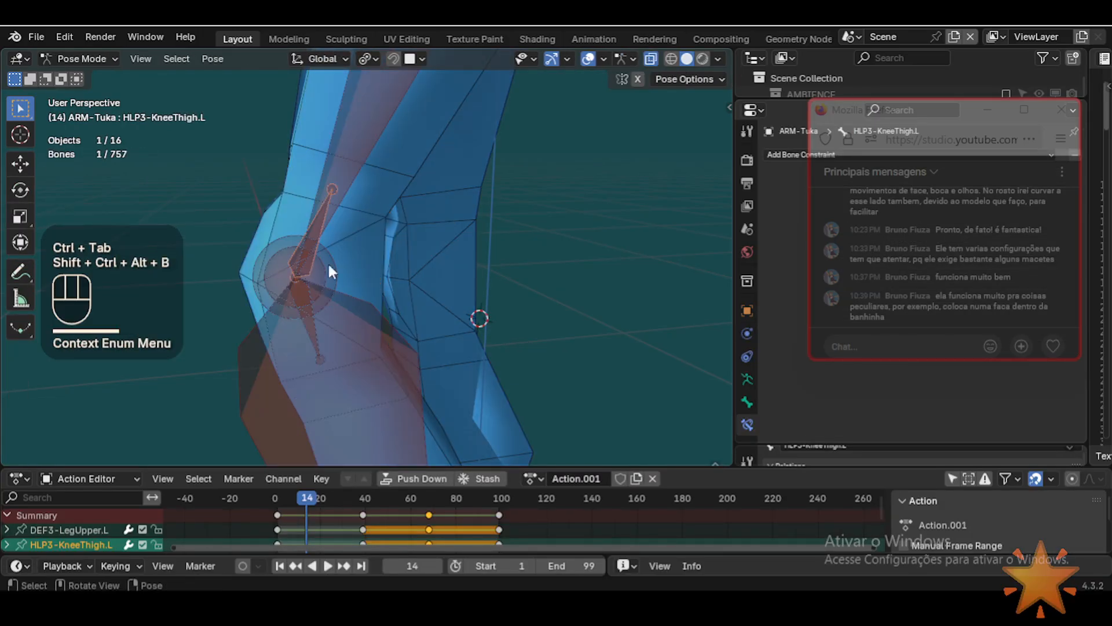
# Step: Try rotating the HLP3-KneeThigh.L helper bone around the knee joint
pyautogui.moveTo(362, 290); pyautogui.dragTo(337, 233, button='middle')
pyautogui.click(365, 266)
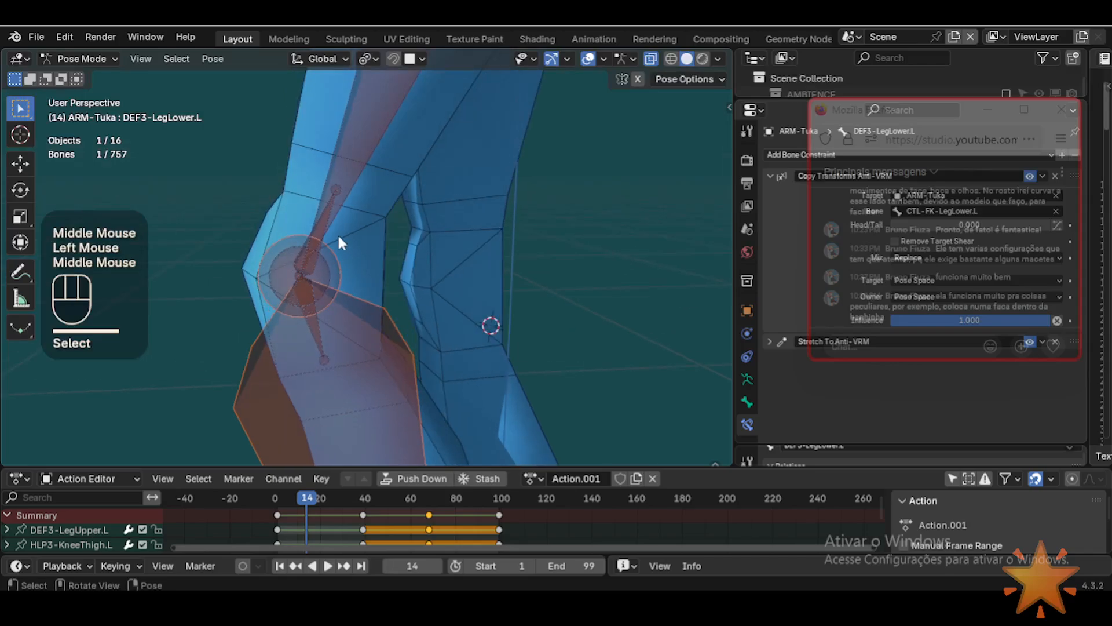
pyautogui.doubleClick(325, 237)
pyautogui.press('r')
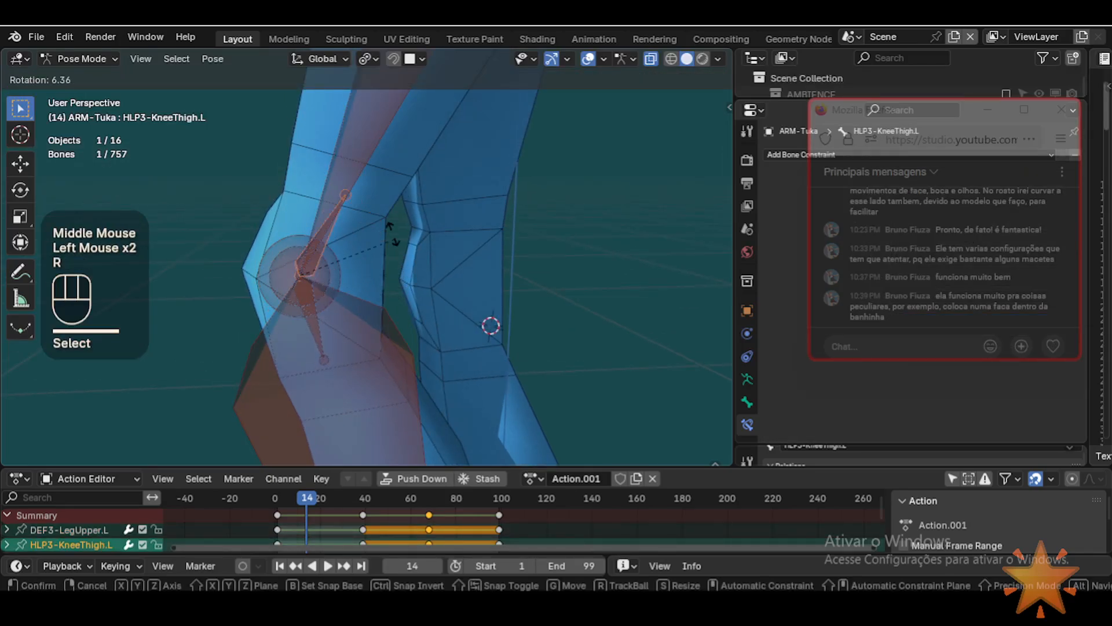
pyautogui.press('Escape')
# Step: Select the HLP3-KneeShin.L bone and open its bone properties
pyautogui.click(308, 332)
pyautogui.click(309, 331)
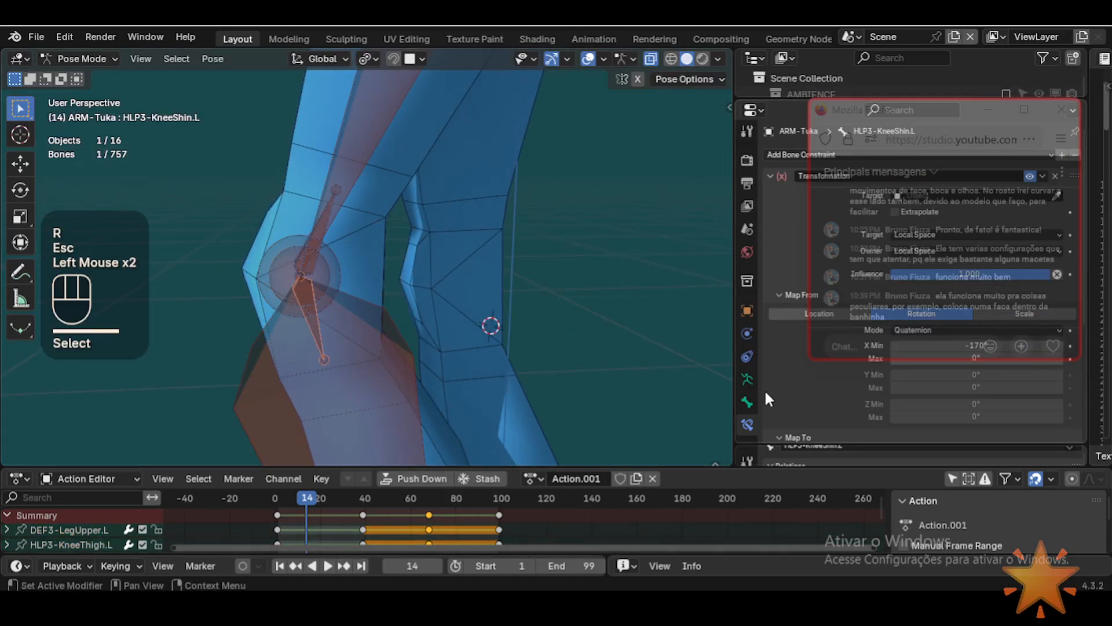
pyautogui.click(747, 401)
# Step: Try swinging the HLP3-KneeThigh.L bone freely to demonstrate its pivot, cancelling each rotation
pyautogui.click(319, 245)
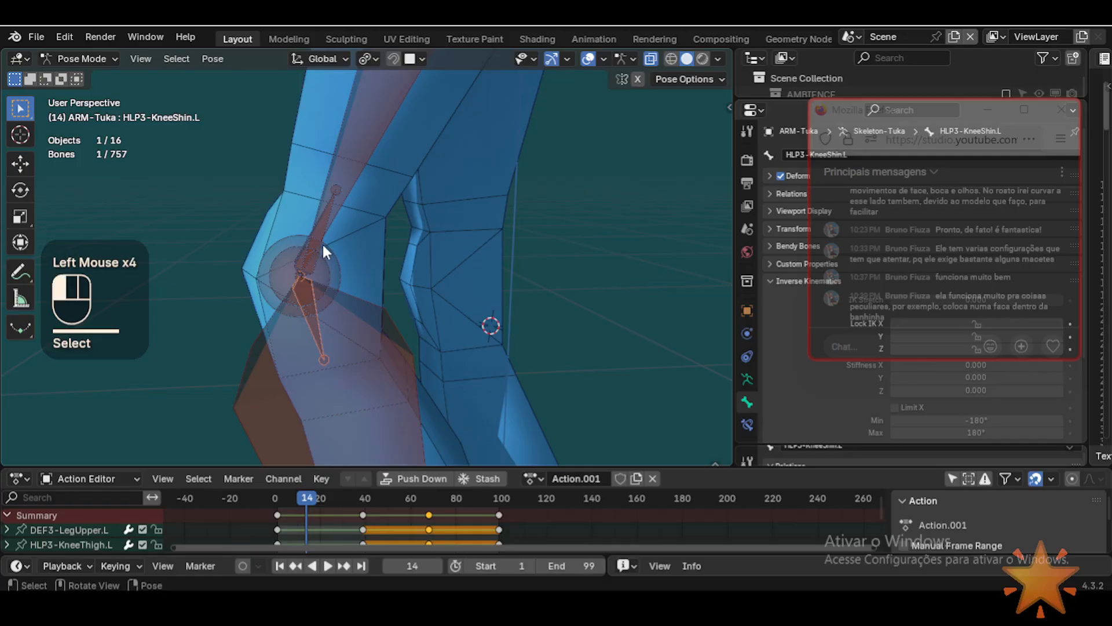
pyautogui.press('r')
pyautogui.press('Escape')
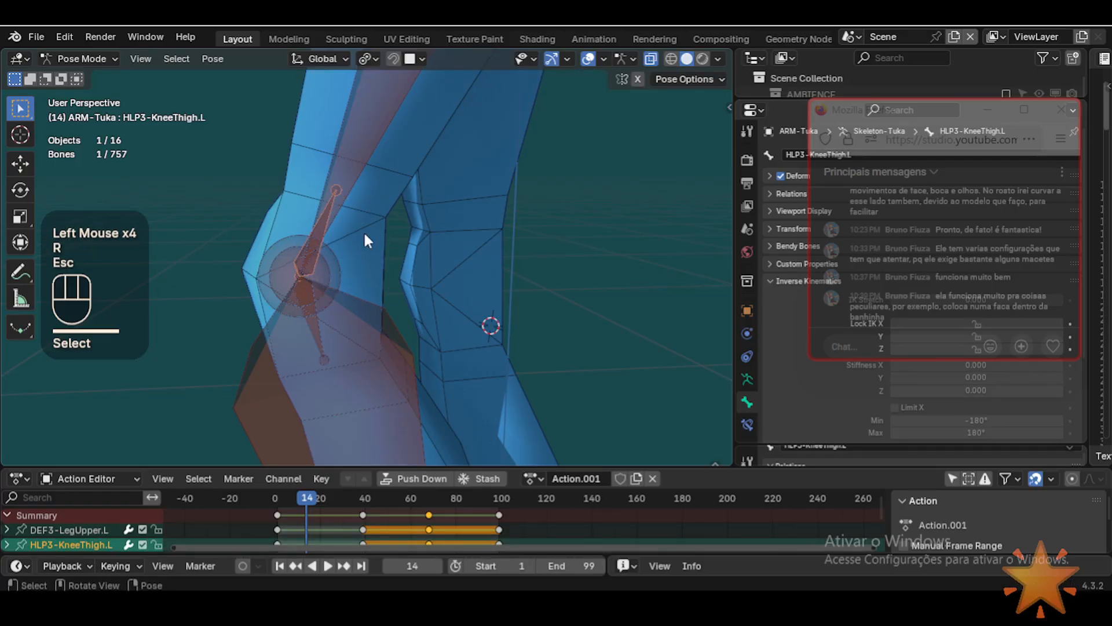
pyautogui.press('r')
pyautogui.press('Escape')
pyautogui.press('r')
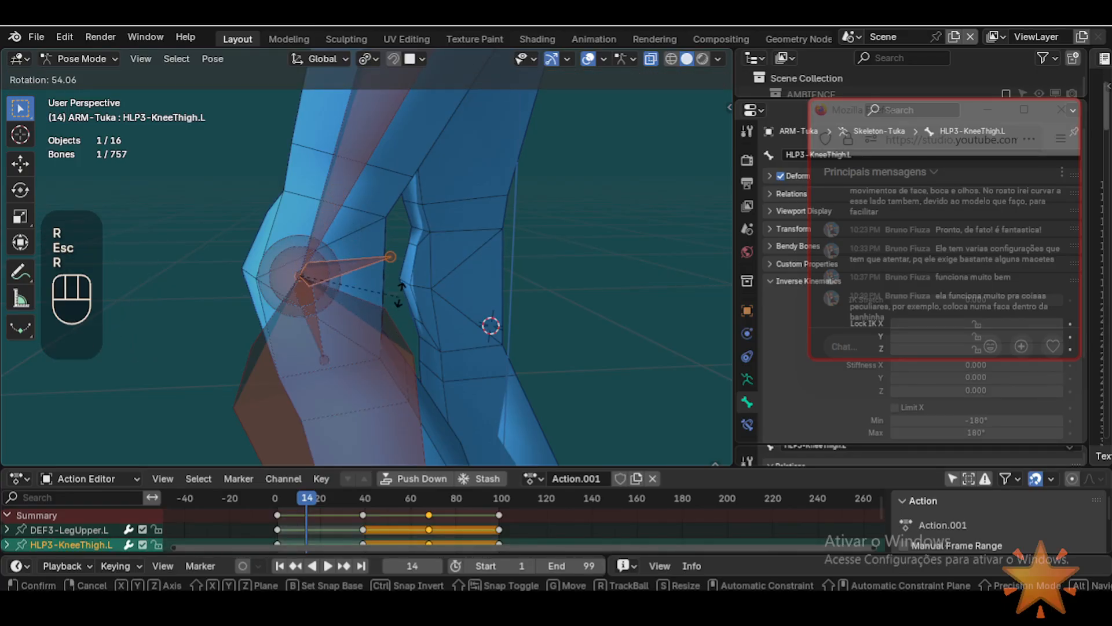
pyautogui.press('Escape')
# Step: Scrub the leg animation to frame 45 and frame the bent left knee closely
pyautogui.scroll(-2, 380, 280)
pyautogui.scroll(1, 373, 287)
pyautogui.scroll(-1, 368, 284)
pyautogui.scroll(-2, 365, 288)
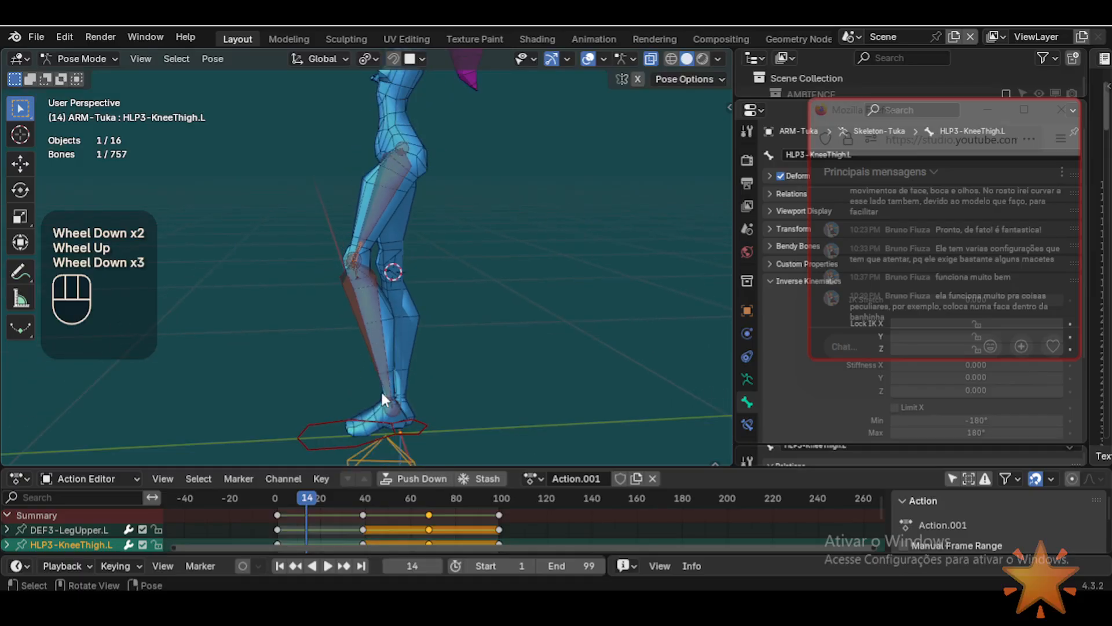
pyautogui.moveTo(300, 503); pyautogui.dragTo(377, 504)
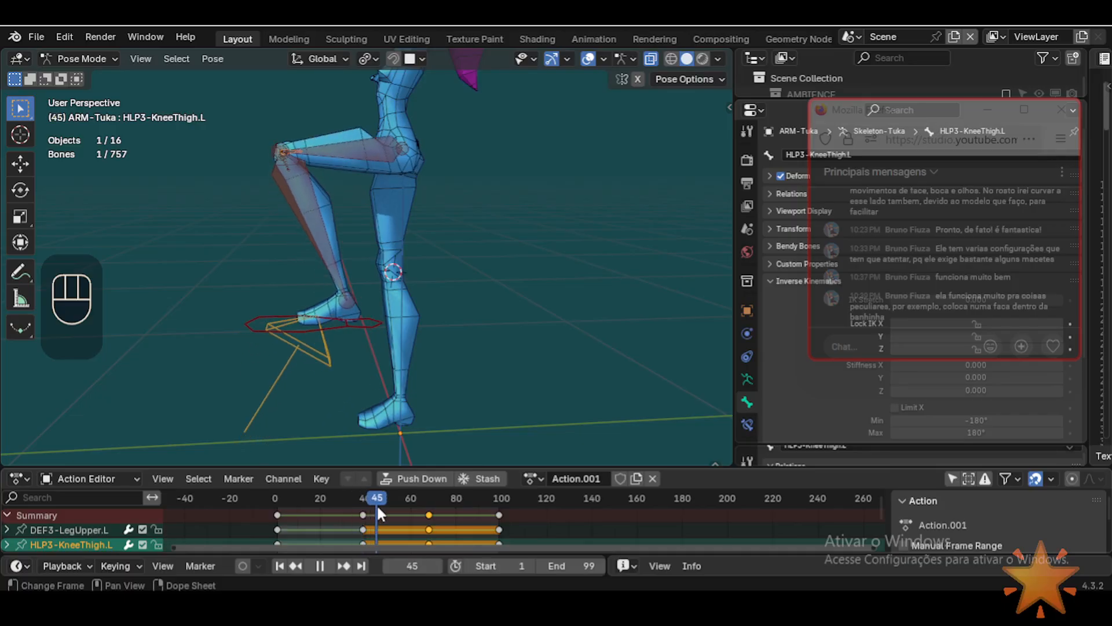
pyautogui.scroll(2, 314, 205)
pyautogui.keyDown('shift'); pyautogui.moveTo(314, 205); pyautogui.dragTo(454, 371, button='middle'); pyautogui.keyUp('shift')
pyautogui.scroll(4, 419, 333)
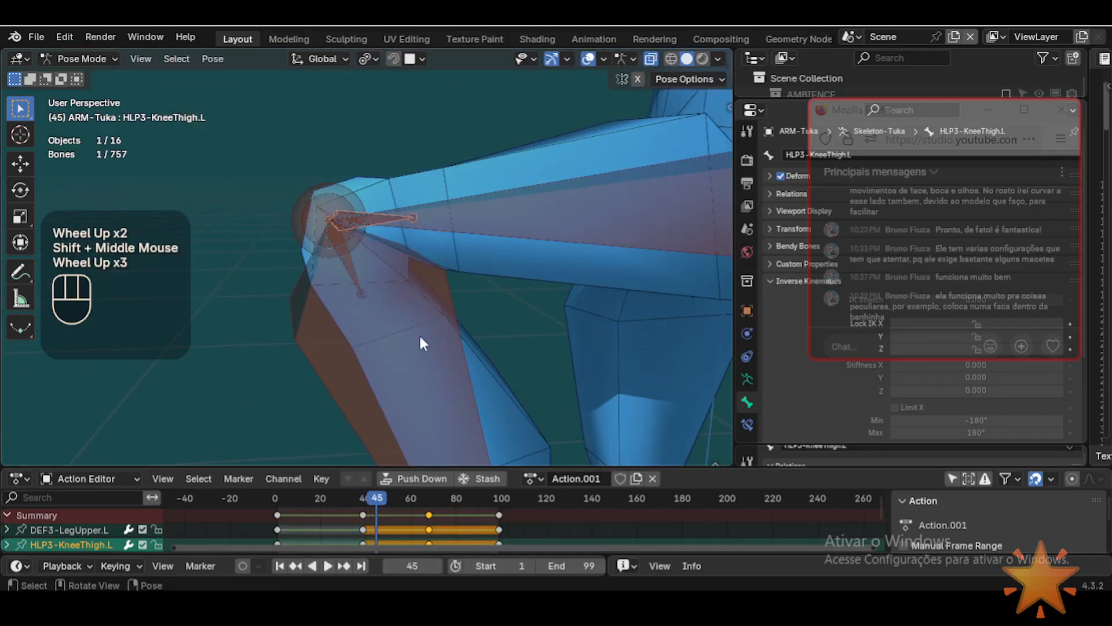
# Step: Rotate the HLP3-KneeThigh.L bone about 28° around the global X axis
pyautogui.click(388, 210)
pyautogui.click(388, 210)
pyautogui.press('r')
pyautogui.press('x')
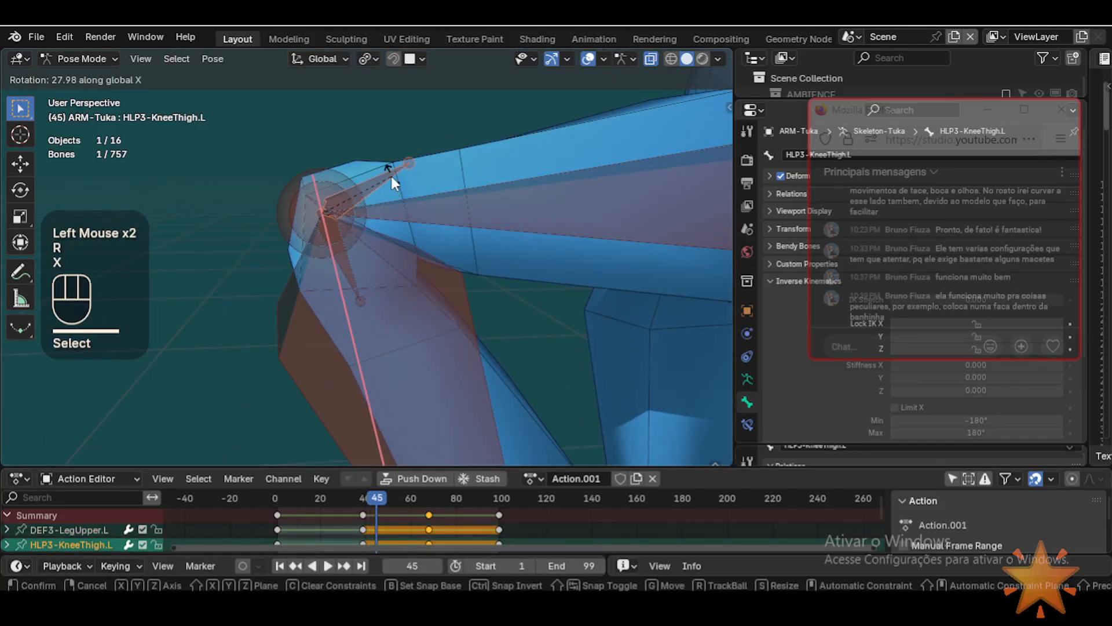
pyautogui.click(391, 176)
# Step: Rotate the HLP3-KneeShin.L bone about 46° around the global X axis
pyautogui.click(359, 254)
pyautogui.click(359, 254)
pyautogui.press('r')
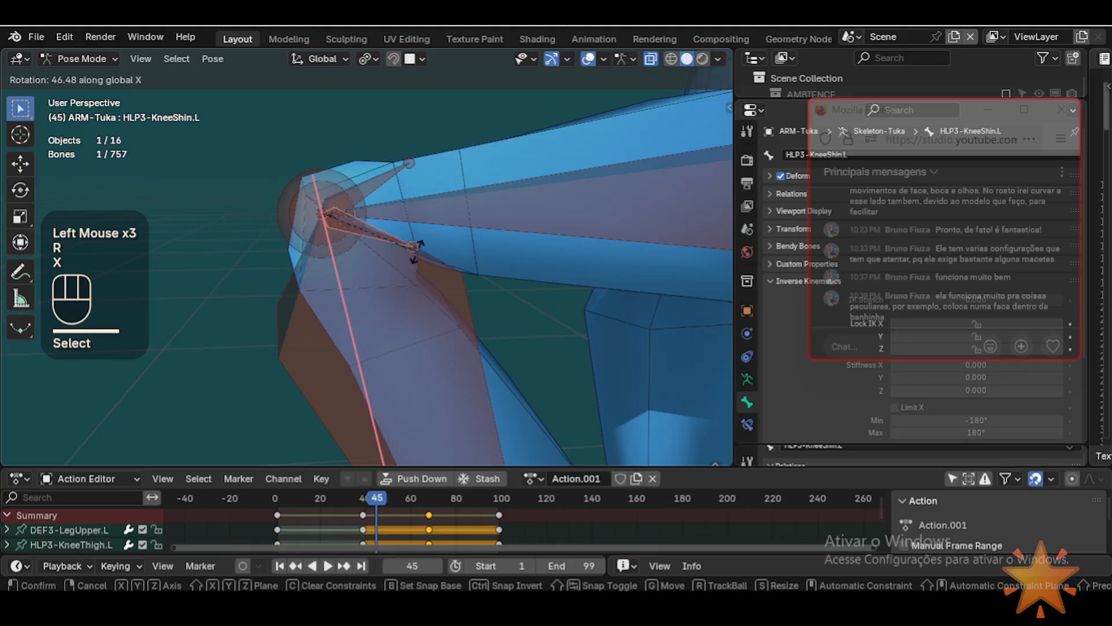
pyautogui.click(414, 241)
# Step: Rotate HLP3-KneeThigh.L back around the X axis to line it up closely with the HLP3-KneeShin.L bone
pyautogui.click(395, 181)
pyautogui.press('r')
pyautogui.press('x')
pyautogui.click(392, 231)
pyautogui.scroll(-1, 365, 261)
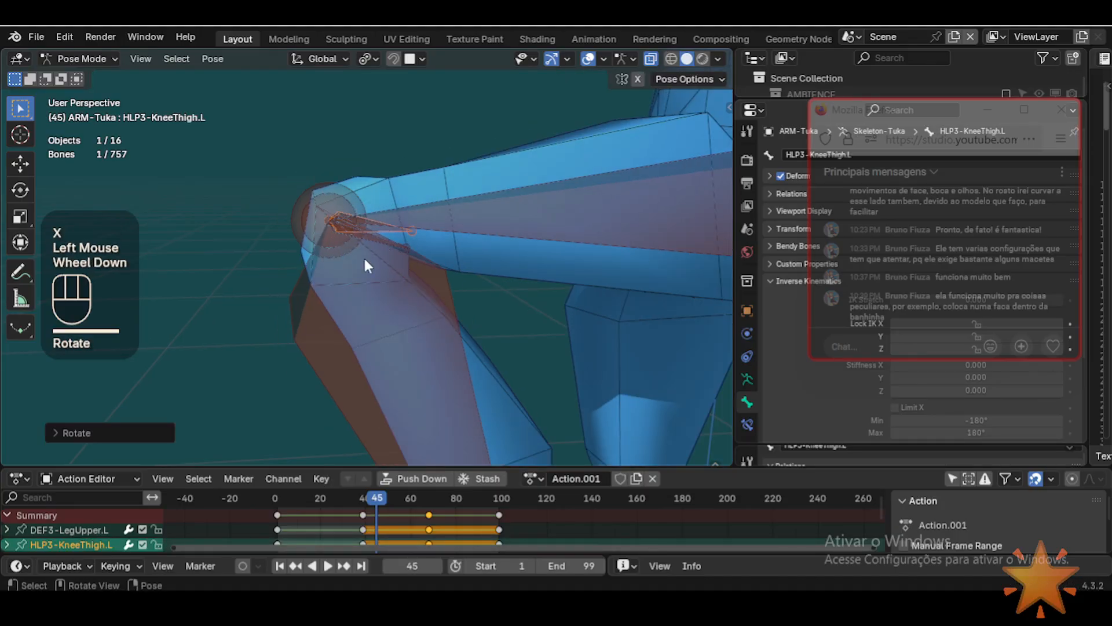
# Step: Select all the visible leg bones and clear their pose transforms
pyautogui.click(363, 291)
pyautogui.press('a')
pyautogui.press('a')
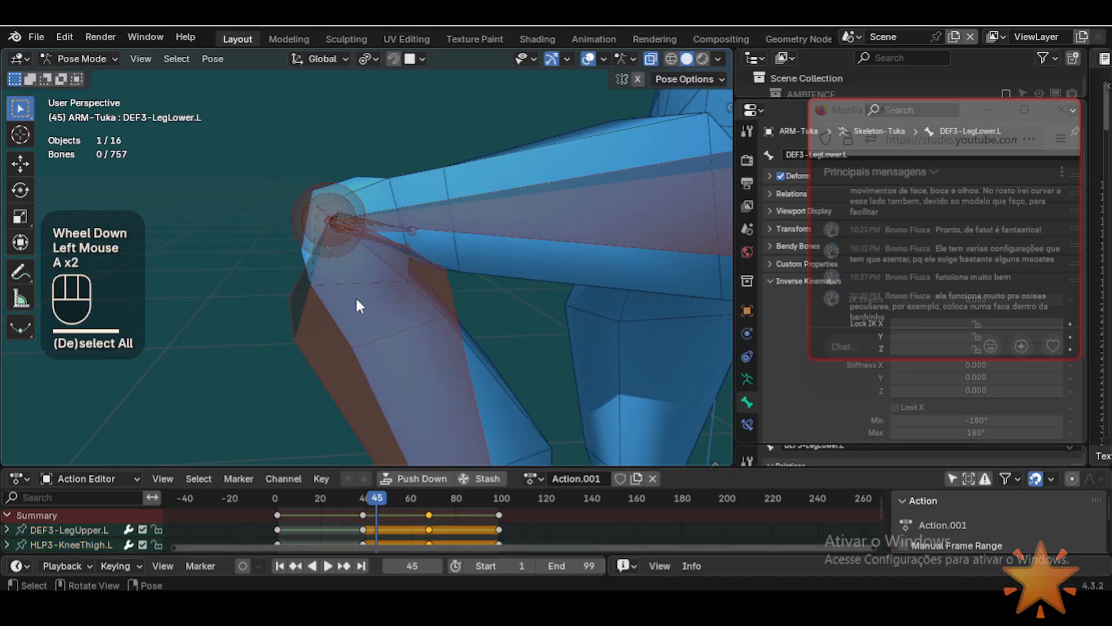
pyautogui.press('a')
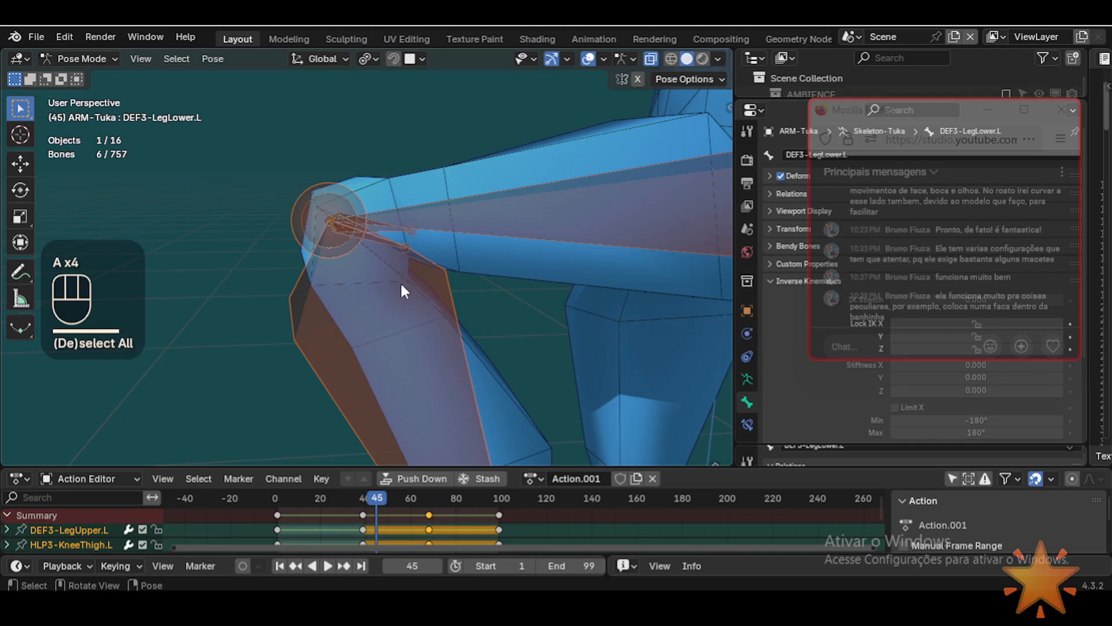
pyautogui.hotkey('alt', 'q')
pyautogui.hotkey('alt', 'q')
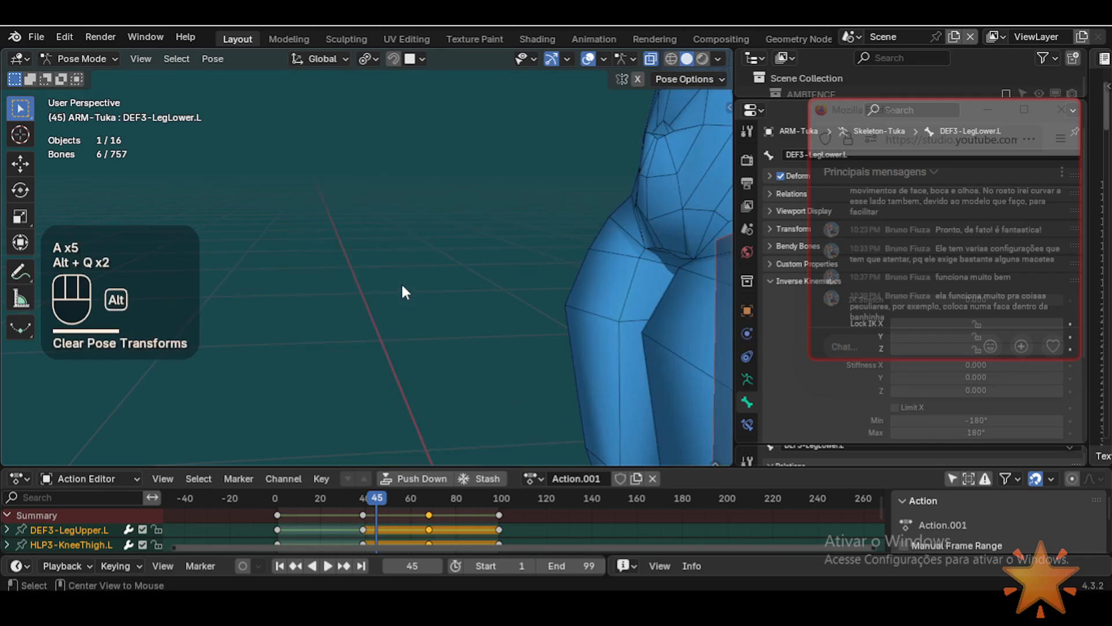
# Step: Select the HLP3-KneeShin.L helper bone just below the left knee joint
pyautogui.scroll(-2, 439, 397)
pyautogui.keyDown('shift'); pyautogui.moveTo(440, 397); pyautogui.dragTo(233, 137, button='middle'); pyautogui.keyUp('shift')
pyautogui.scroll(2, 367, 246)
pyautogui.scroll(2, 446, 290)
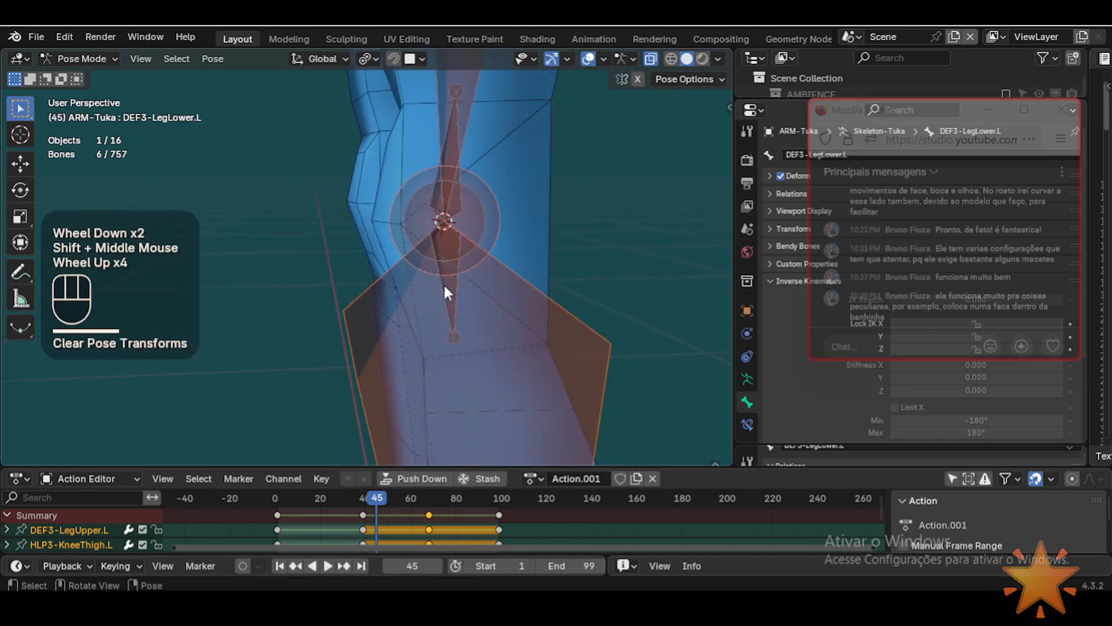
pyautogui.keyDown('shift'); pyautogui.moveTo(446, 290); pyautogui.dragTo(384, 330, button='middle'); pyautogui.keyUp('shift')
pyautogui.scroll(2, 382, 335)
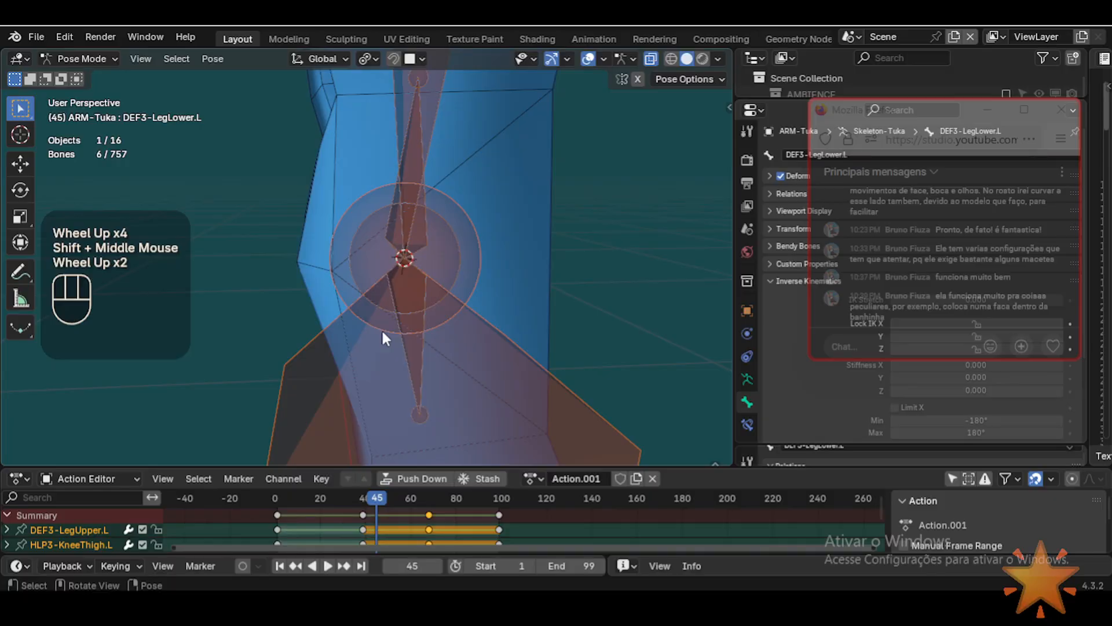
pyautogui.click(427, 345)
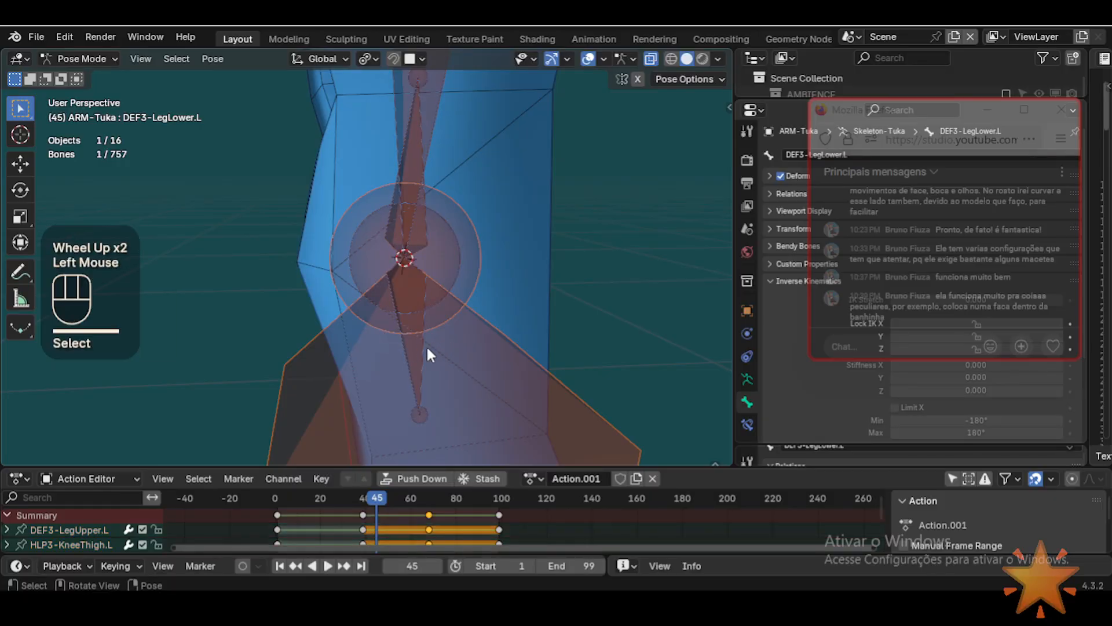
pyautogui.click(415, 346)
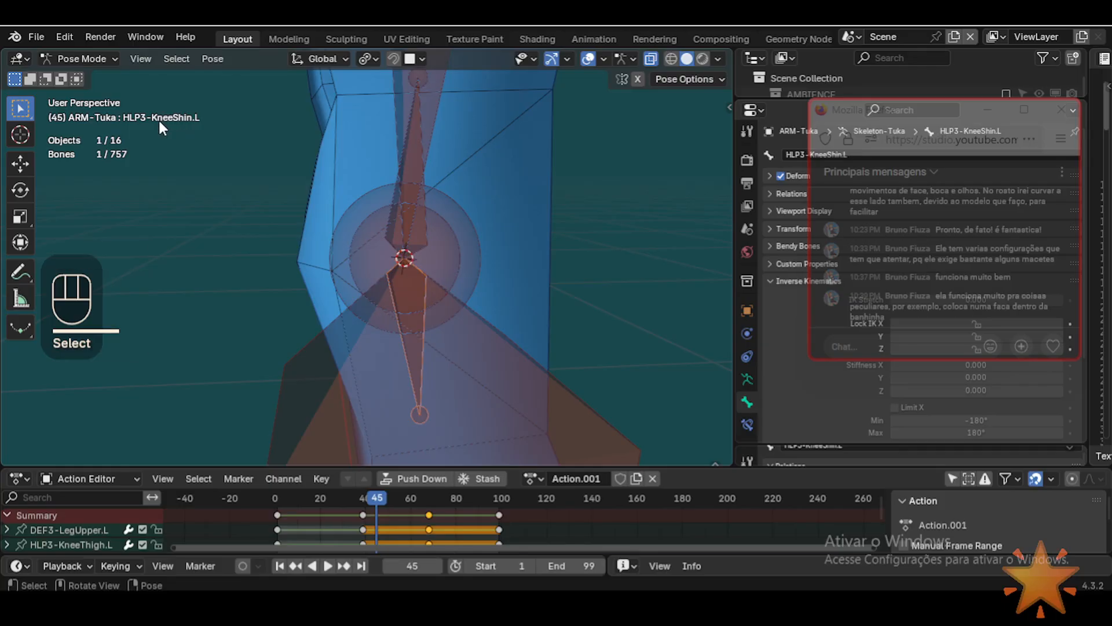
# Step: Try a small free rotation of the HLP3-KneeShin.L bone
pyautogui.scroll(-3, 429, 360)
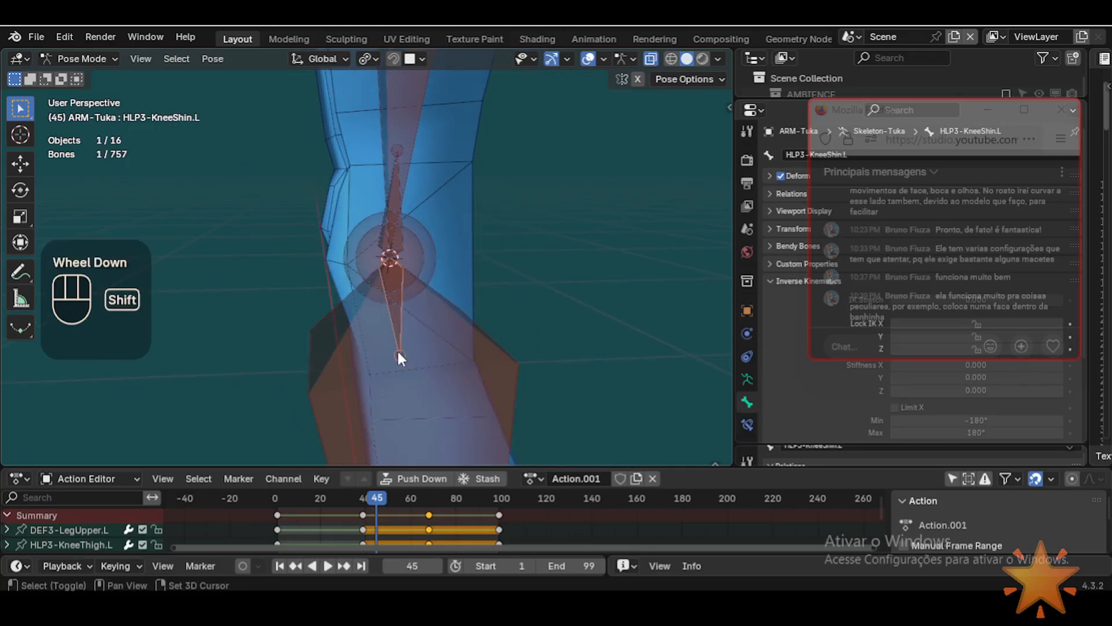
pyautogui.keyDown('shift'); pyautogui.moveTo(398, 349); pyautogui.dragTo(385, 292, button='middle'); pyautogui.keyUp('shift')
pyautogui.click(378, 261)
pyautogui.click(378, 262)
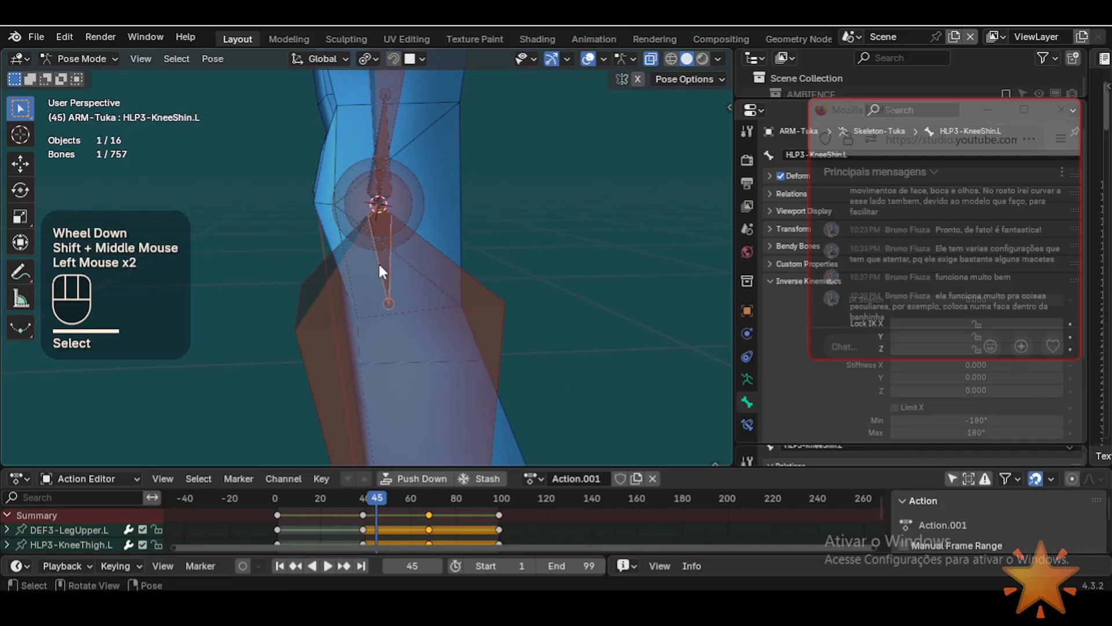
pyautogui.press('r')
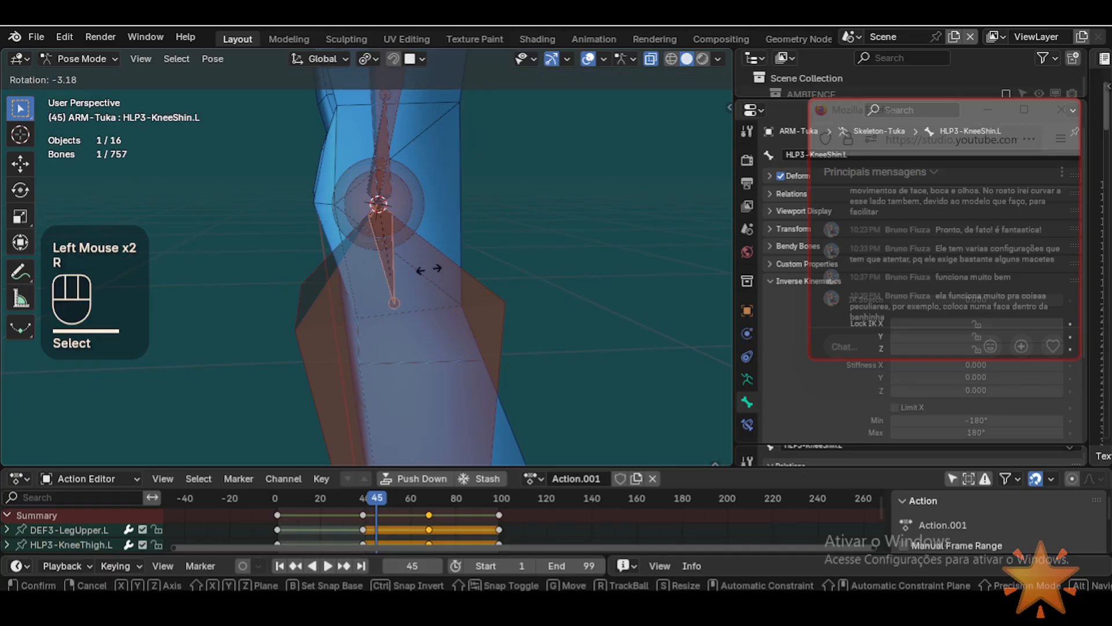
pyautogui.press('Escape')
# Step: Select the DEF3-LegLower.L bone and try a slight free rotation of it
pyautogui.click(419, 325)
pyautogui.press('r')
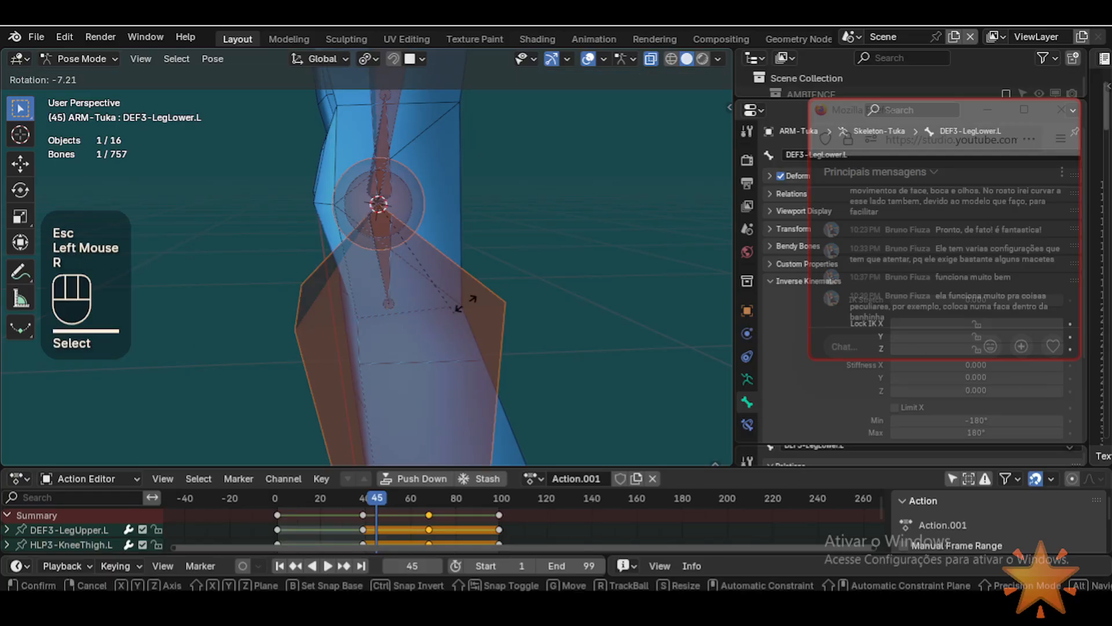
pyautogui.press('Escape')
pyautogui.scroll(-2, 388, 372)
pyautogui.scroll(1, 389, 383)
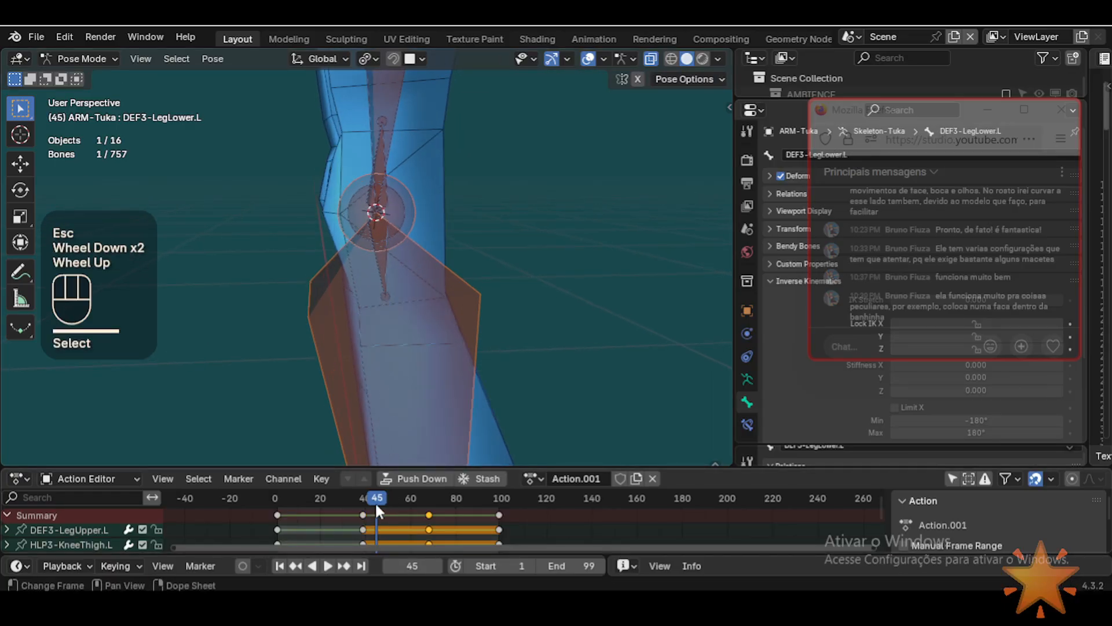
# Step: Scrub the animation forward to frame 54 to view the bent left knee up close
pyautogui.moveTo(377, 502); pyautogui.dragTo(391, 496)
pyautogui.keyDown('shift'); pyautogui.moveTo(472, 291); pyautogui.dragTo(402, 330, button='middle'); pyautogui.keyUp('shift')
pyautogui.scroll(-1, 226, 162)
pyautogui.keyDown('shift'); pyautogui.moveTo(226, 161); pyautogui.dragTo(342, 307, button='middle'); pyautogui.keyUp('shift')
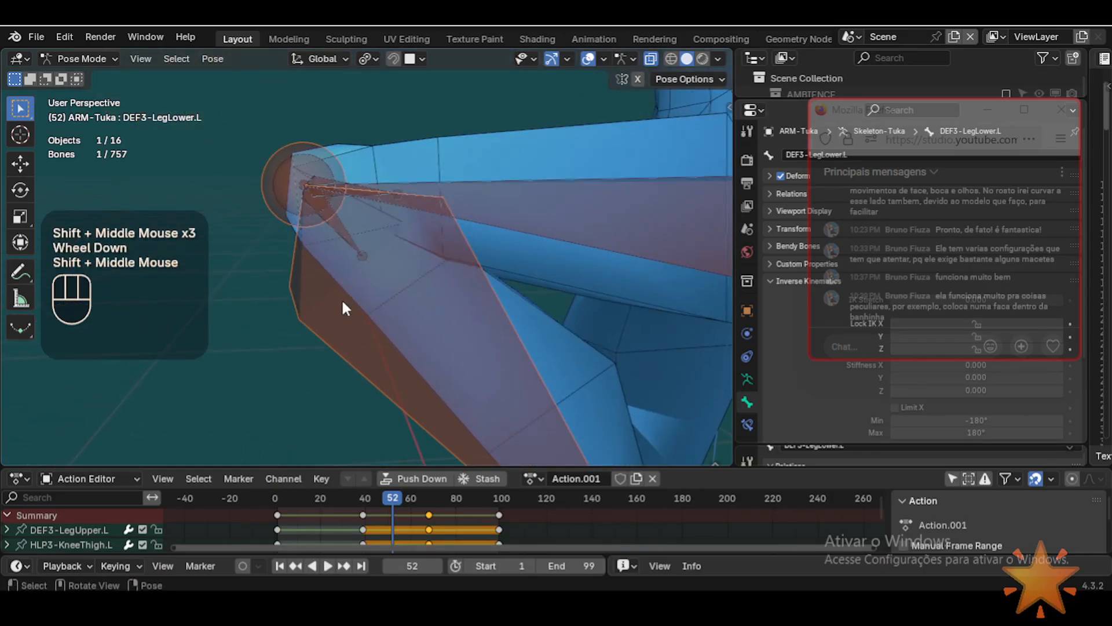
pyautogui.scroll(1, 353, 407)
pyautogui.moveTo(392, 499)
pyautogui.mouseDown()
pyautogui.moveTo(373, 497)
pyautogui.moveTo(398, 499)
pyautogui.mouseUp()
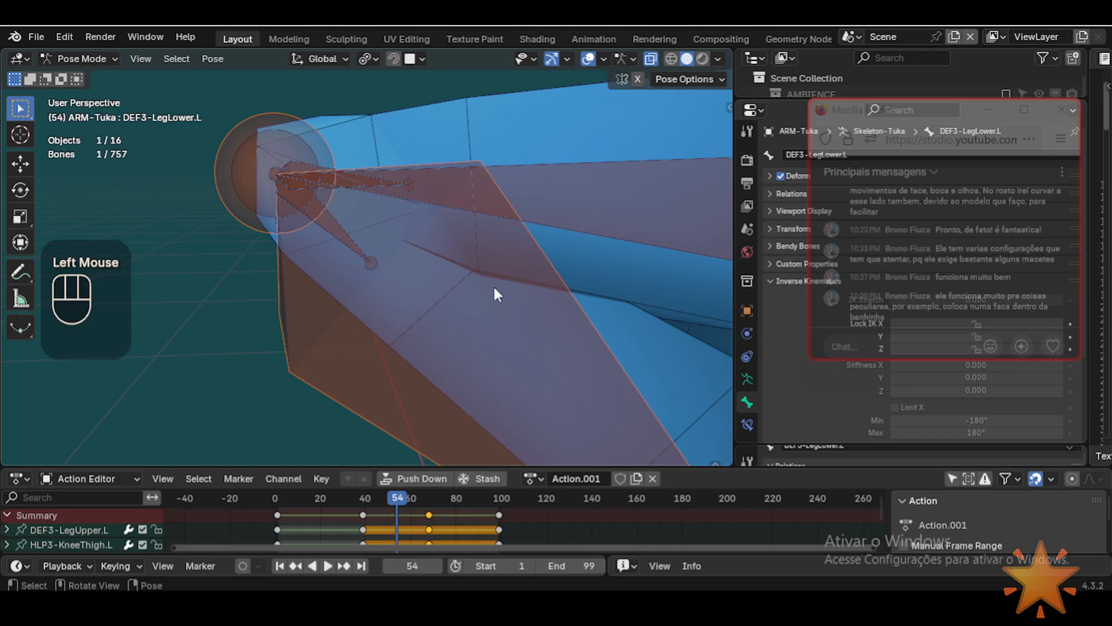
# Step: Try rotating the HLP3-KneeShin.L bone about -70° around the global X axis at frame 54
pyautogui.click(344, 247)
pyautogui.press('r')
pyautogui.press('x')
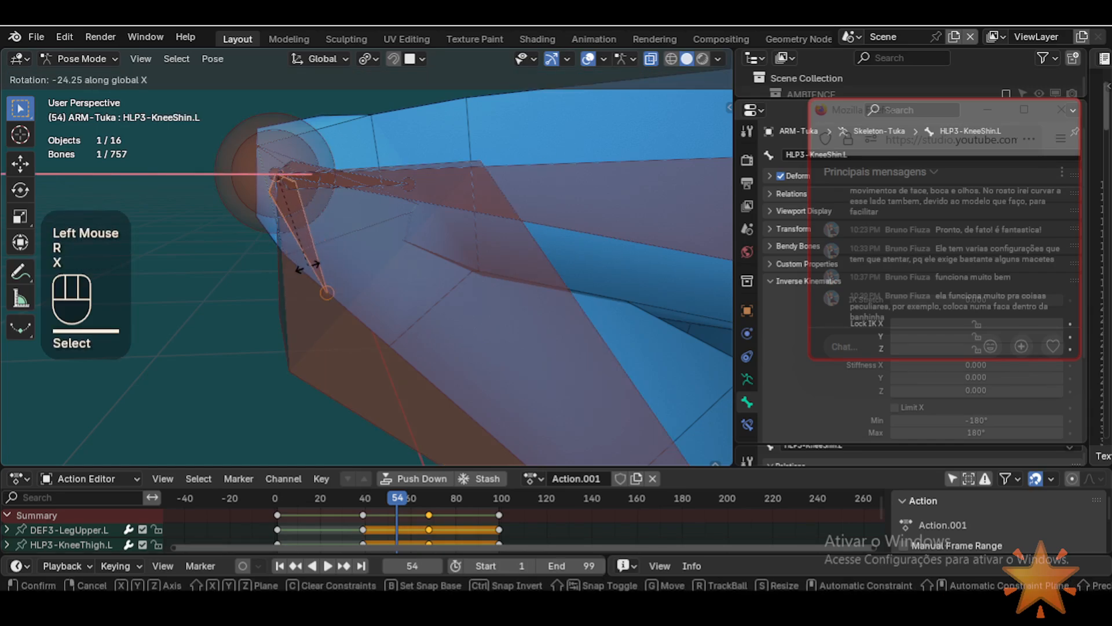
pyautogui.press('Escape')
pyautogui.press('r')
pyautogui.press('x')
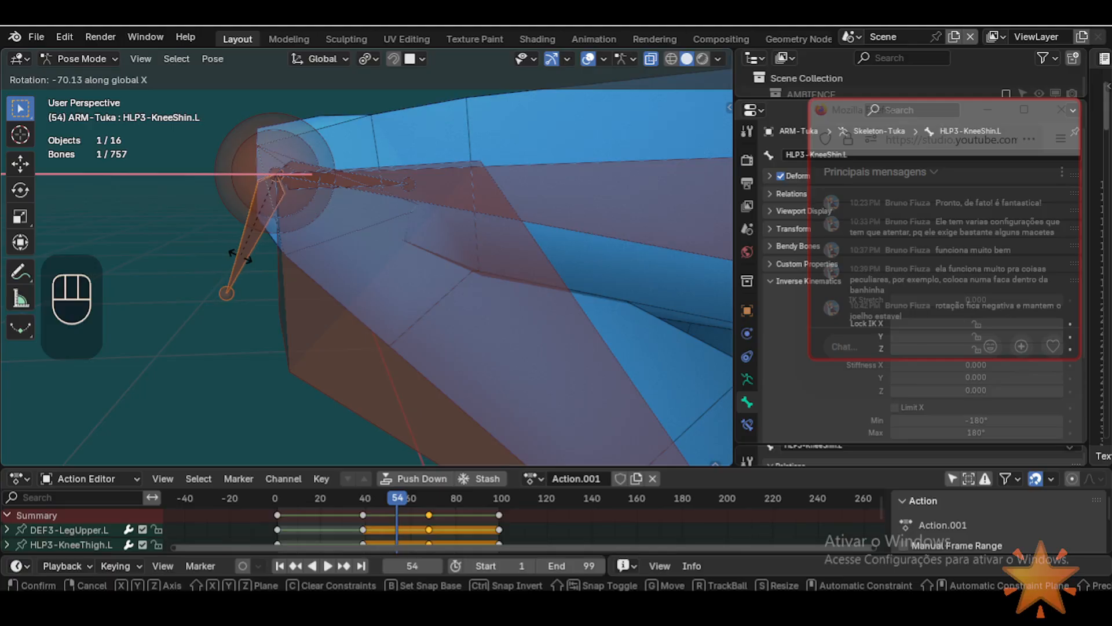
pyautogui.press('Escape')
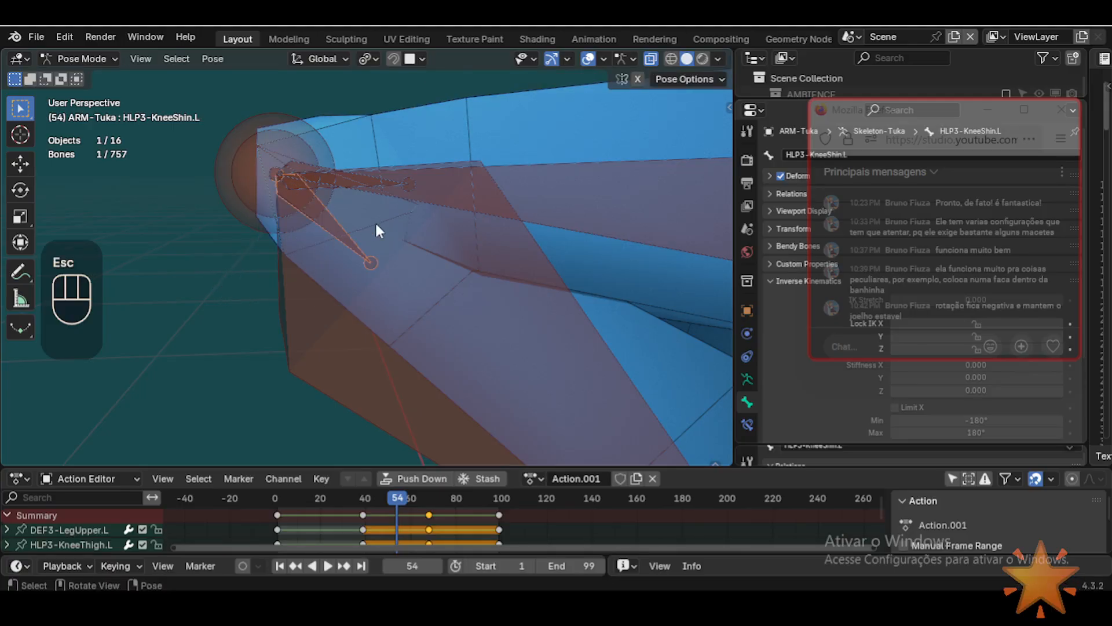
pyautogui.press('r')
pyautogui.press('Escape')
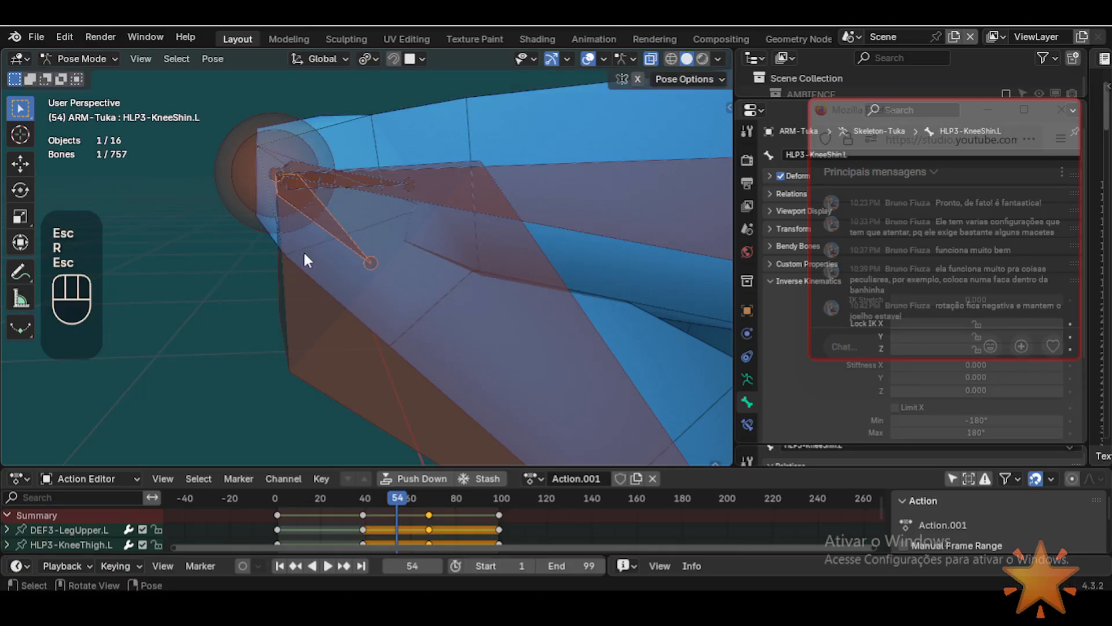
# Step: Select the HLP3-KneeThigh.L bone and try rotating it around the global X axis
pyautogui.scroll(-4, 369, 244)
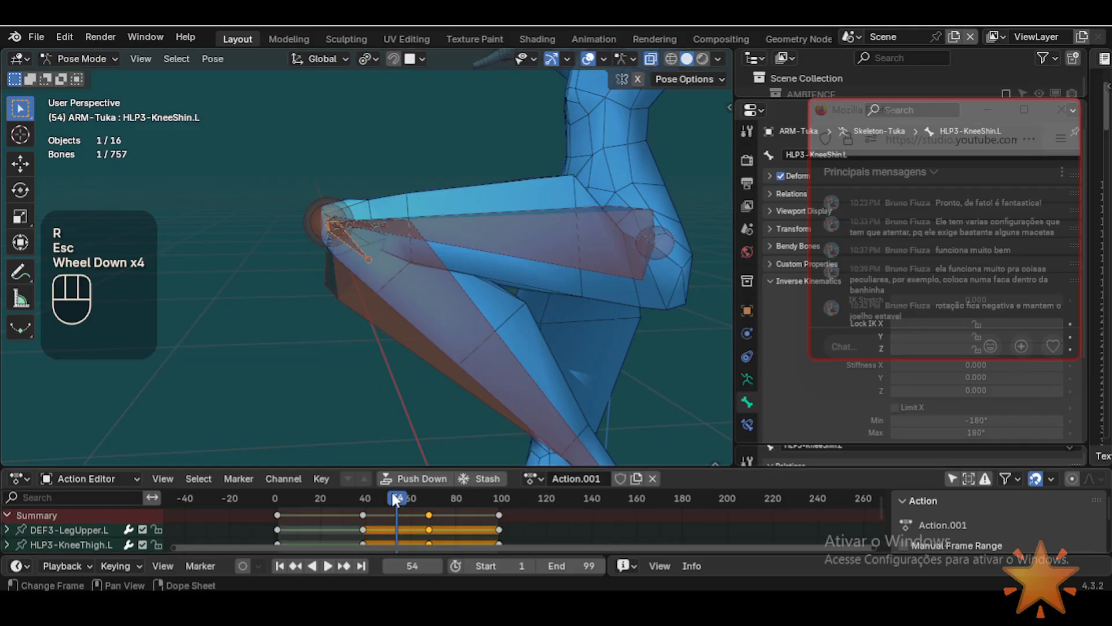
pyautogui.click(365, 232)
pyautogui.scroll(2, 363, 228)
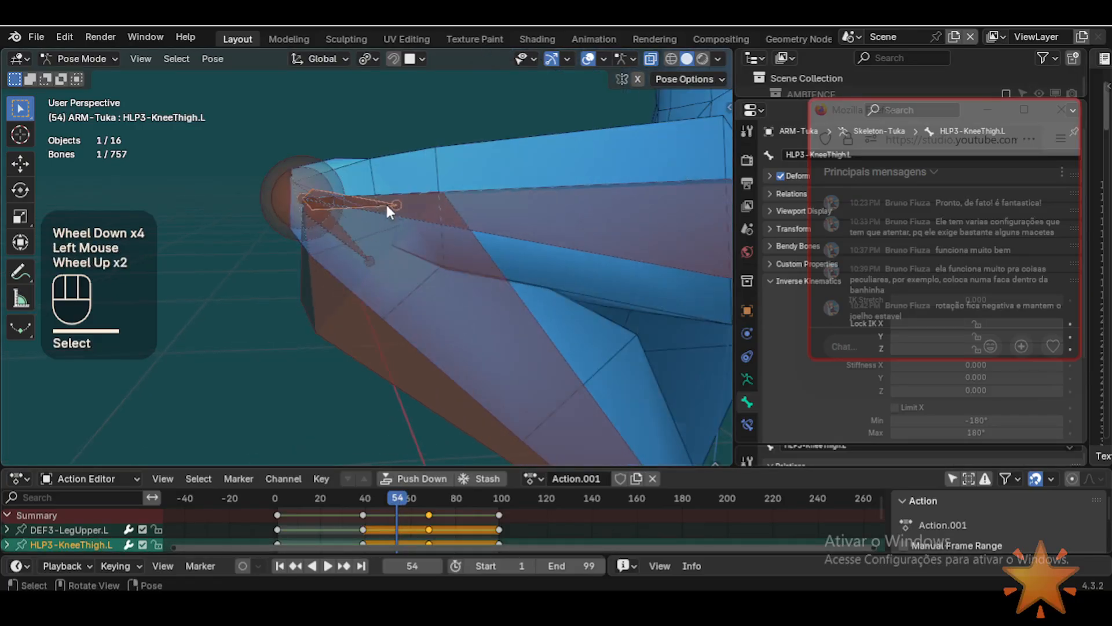
pyautogui.press('r')
pyautogui.press('x')
pyautogui.press('Escape')
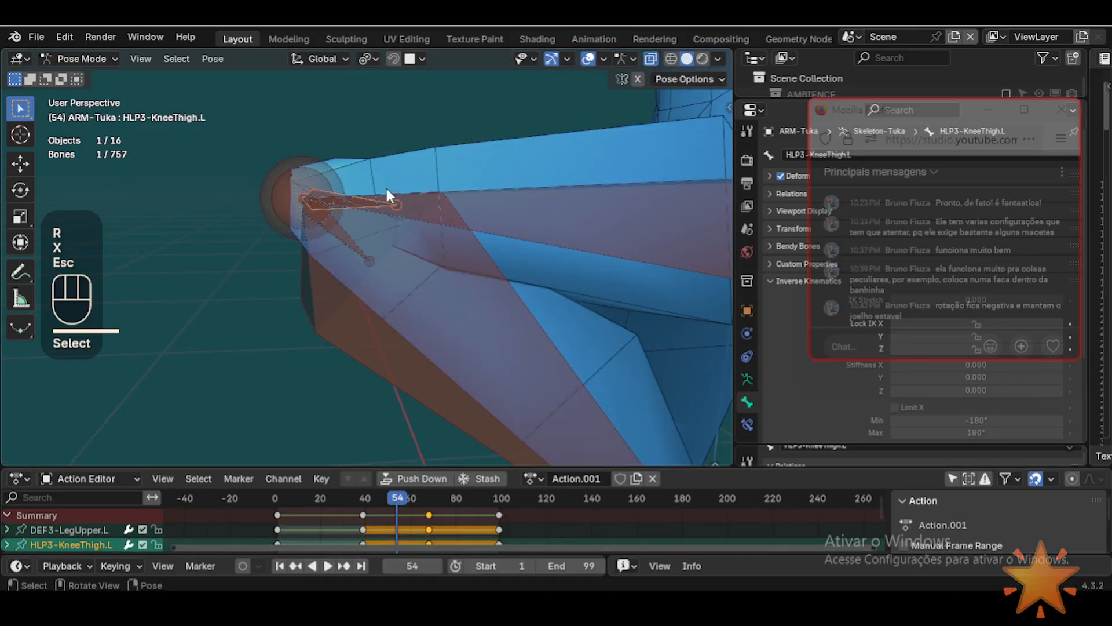
# Step: Scrub the animation back to frame 48 and select the HLP3-KneeShin.L bone
pyautogui.scroll(-2, 388, 255)
pyautogui.moveTo(397, 488)
pyautogui.mouseDown()
pyautogui.moveTo(259, 485)
pyautogui.moveTo(384, 489)
pyautogui.mouseUp()
pyautogui.scroll(3, 325, 263)
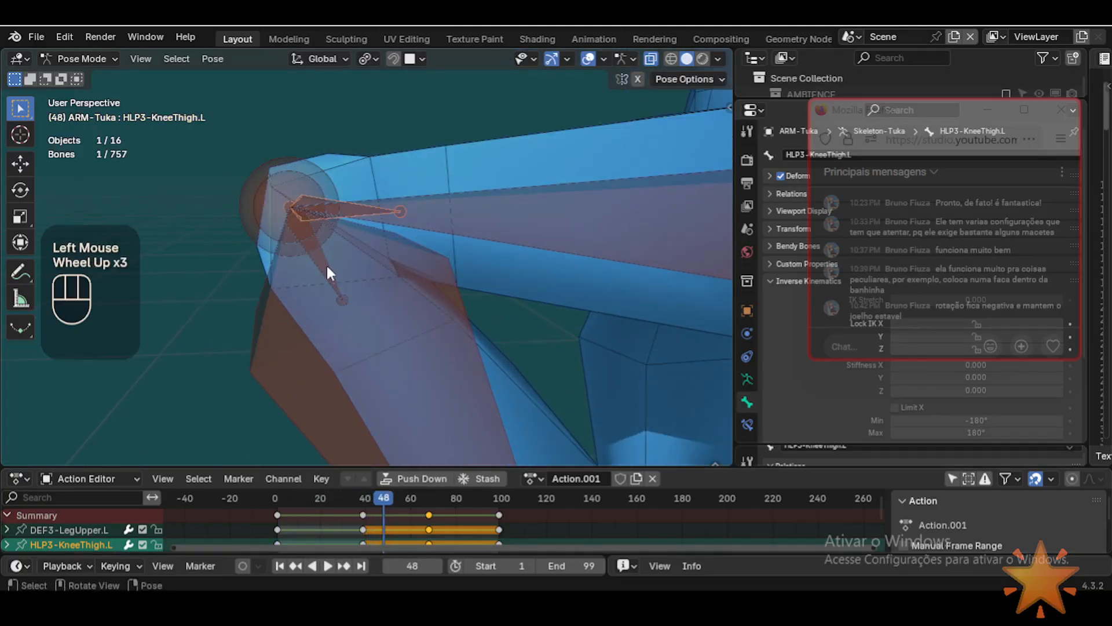
pyautogui.click(323, 265)
pyautogui.click(322, 266)
pyautogui.click(323, 257)
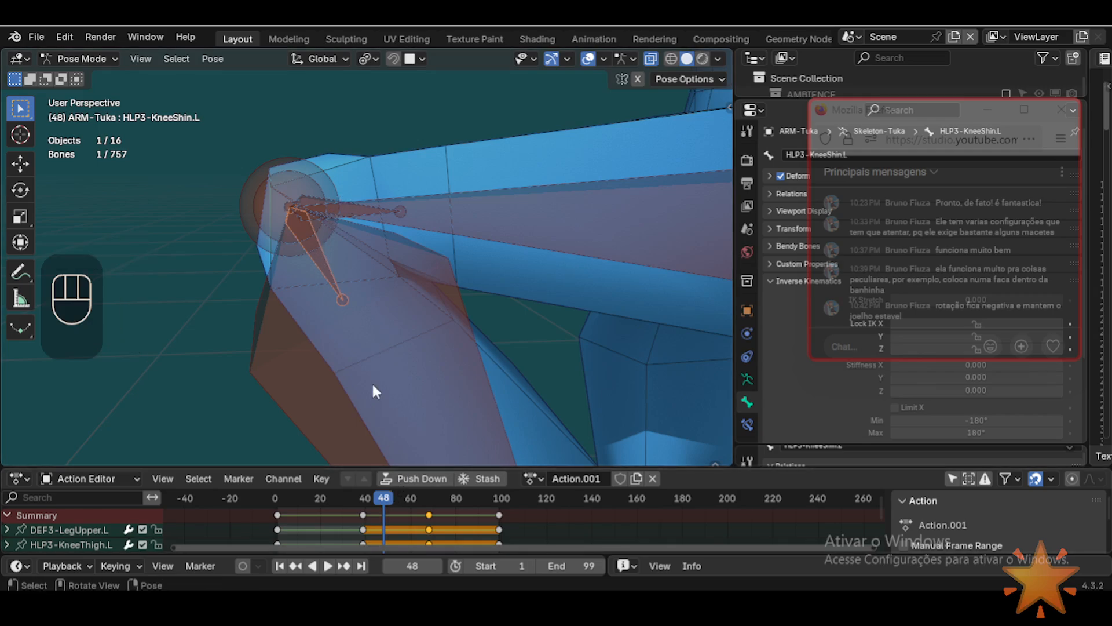
# Step: Select all the visible leg bones and clear their pose transforms at frame 48
pyautogui.press('a')
pyautogui.hotkey('alt', 'q')
pyautogui.hotkey('alt', 'q')
pyautogui.scroll(-2, 400, 348)
pyautogui.keyDown('shift'); pyautogui.moveTo(399, 348); pyautogui.dragTo(145, 355, button='middle'); pyautogui.keyUp('shift')
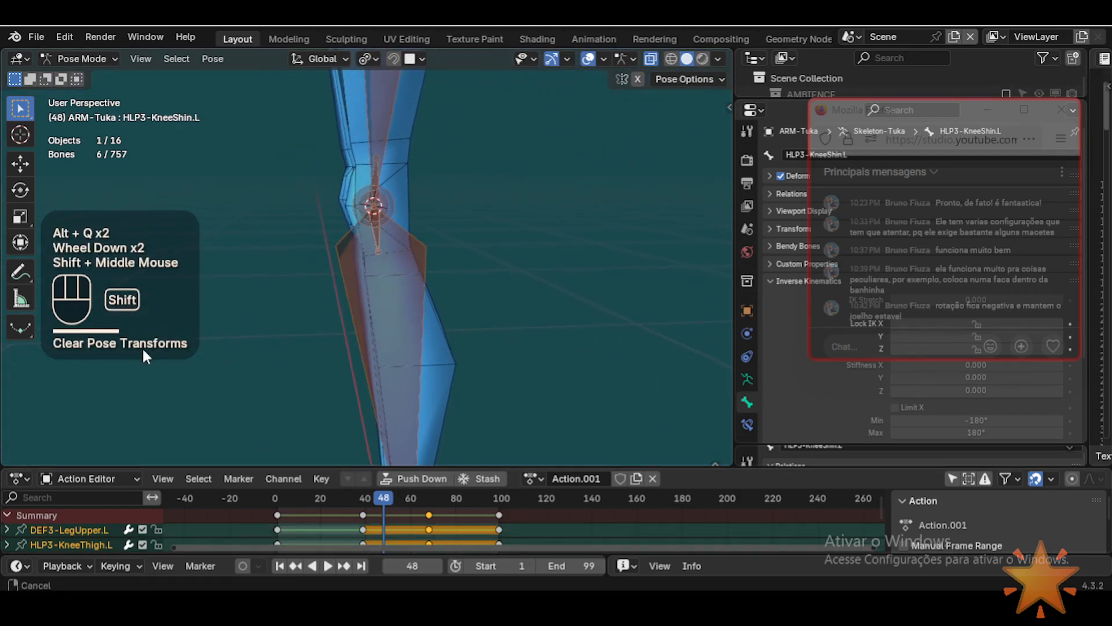
# Step: Change the armature's bone display type to B-Bone
pyautogui.scroll(1, 353, 310)
pyautogui.keyDown('shift'); pyautogui.moveTo(353, 310); pyautogui.dragTo(403, 296, button='middle'); pyautogui.keyUp('shift')
pyautogui.keyDown('shift'); pyautogui.scroll(1, 404, 296); pyautogui.keyUp('shift')
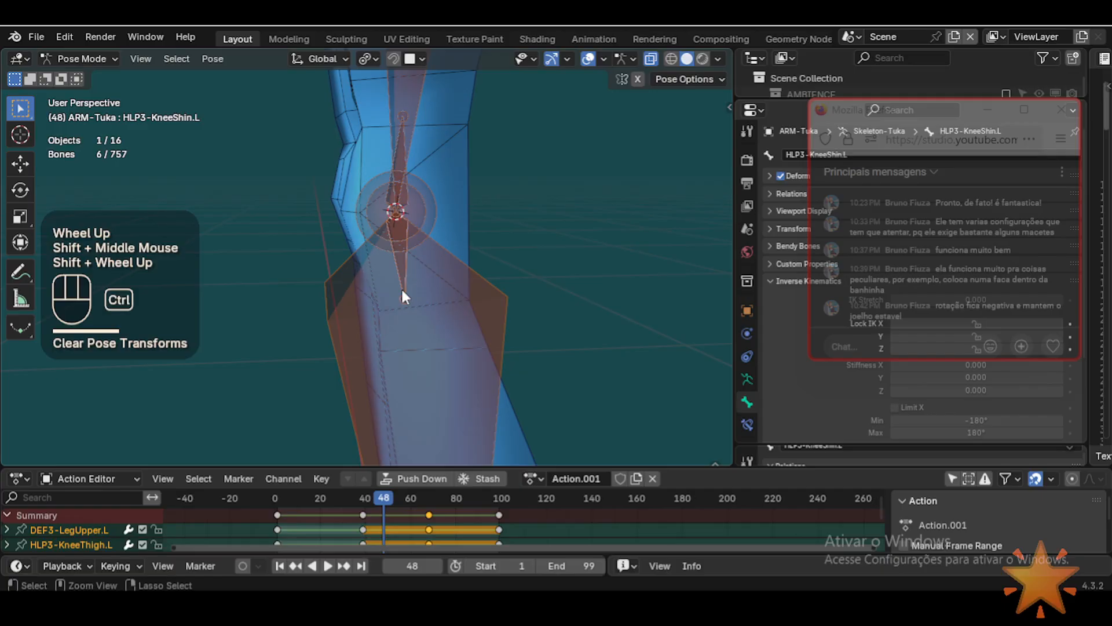
pyautogui.hotkey('shift', 'ctrl', 'alt', 'b')
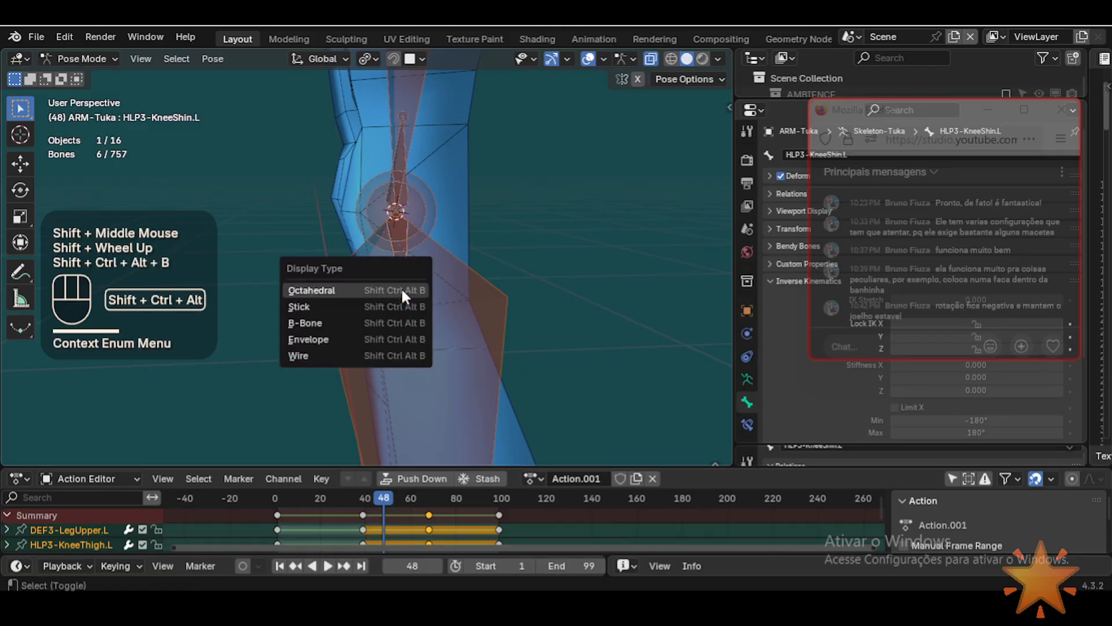
pyautogui.click(353, 325)
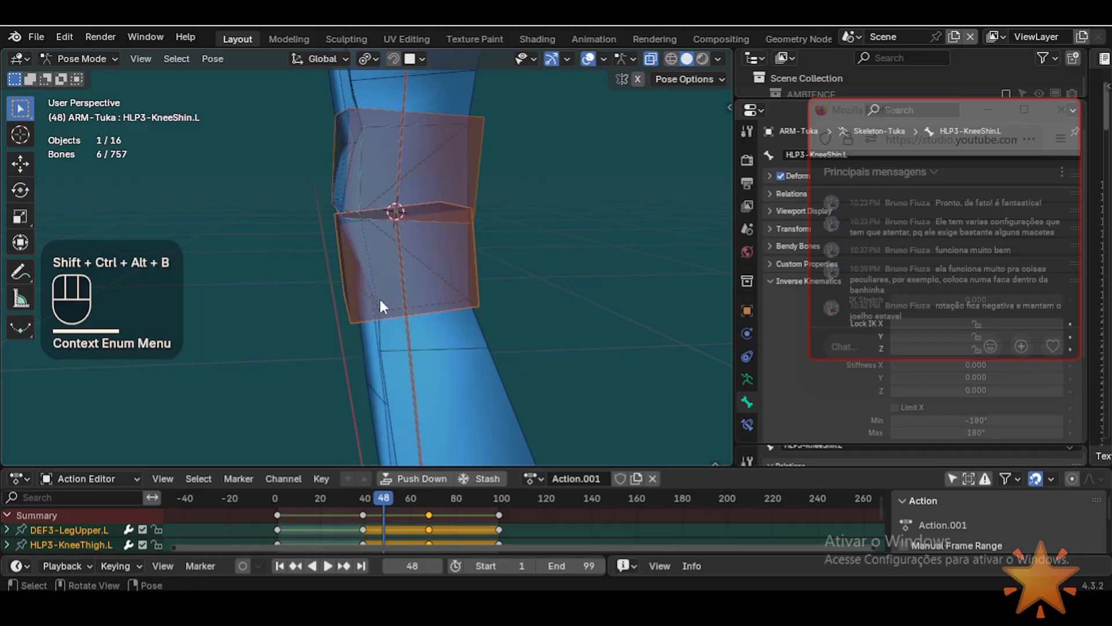
pyautogui.keyDown('shift'); pyautogui.moveTo(379, 305); pyautogui.dragTo(397, 310, button='middle'); pyautogui.keyUp('shift')
pyautogui.keyDown('shift'); pyautogui.click(433, 307); pyautogui.keyUp('shift')
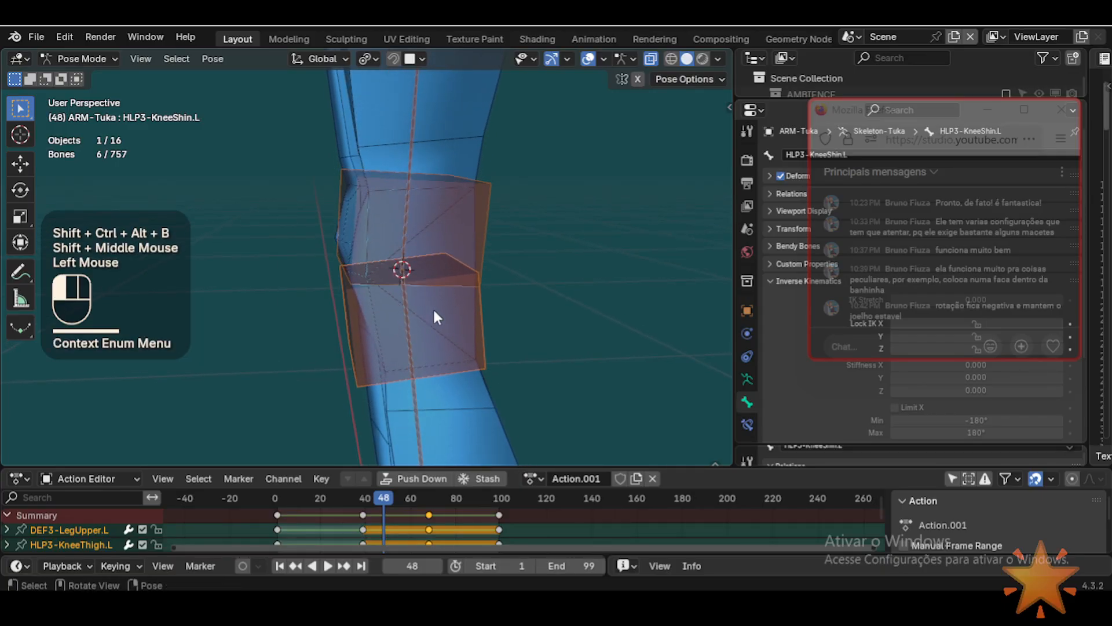
# Step: Select the HLP3-KneeShin.L and HLP3-KneeThigh.L bones alternately to compare the areas their boxes cover
pyautogui.click(466, 342)
pyautogui.moveTo(466, 342); pyautogui.dragTo(322, 343, button='middle')
pyautogui.scroll(2, 484, 327)
pyautogui.click(438, 347)
pyautogui.scroll(-1, 450, 226)
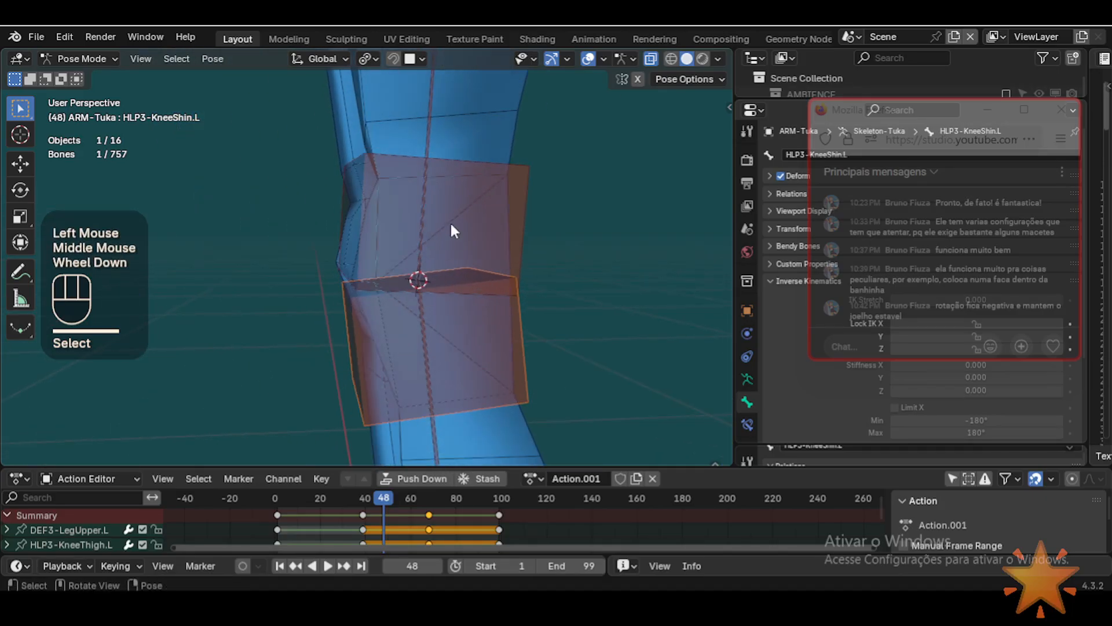
pyautogui.click(452, 226)
pyautogui.keyDown('shift'); pyautogui.click(476, 347); pyautogui.keyUp('shift')
pyautogui.click(476, 212)
pyautogui.click(474, 342)
pyautogui.click(473, 191)
pyautogui.click(470, 344)
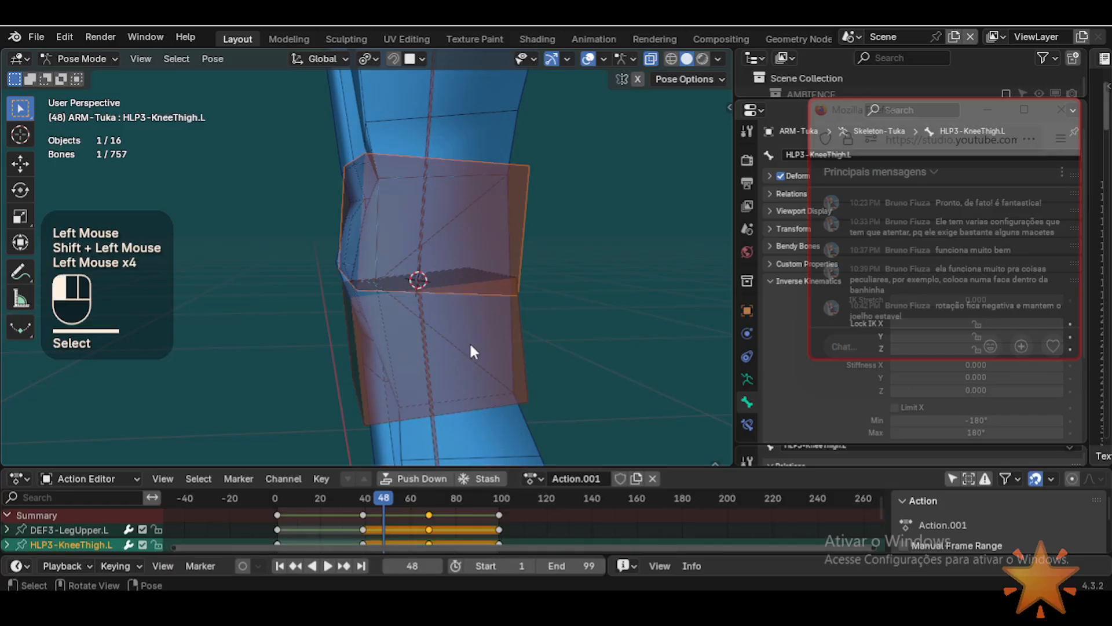
# Step: Examine the two knee helper boxes from several angles, ending with HLP3-KneeThigh.L selected
pyautogui.moveTo(474, 351); pyautogui.dragTo(484, 354, button='middle')
pyautogui.scroll(-1, 459, 266)
pyautogui.moveTo(460, 266); pyautogui.dragTo(420, 333, button='middle')
pyautogui.scroll(1, 400, 336)
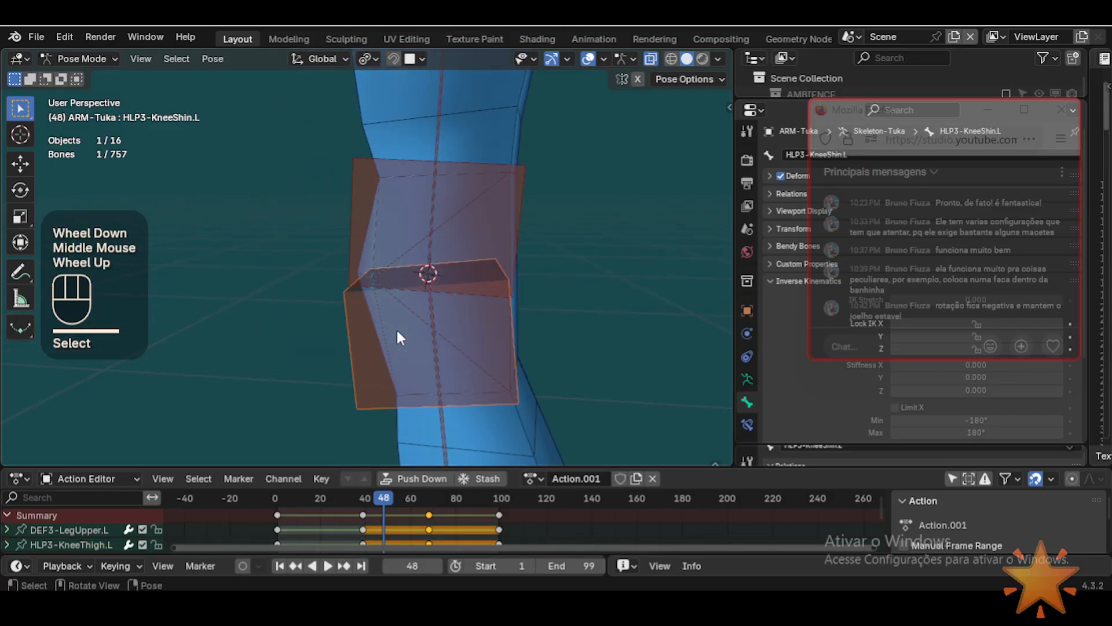
pyautogui.scroll(1, 400, 329)
pyautogui.click(426, 323)
pyautogui.click(475, 333)
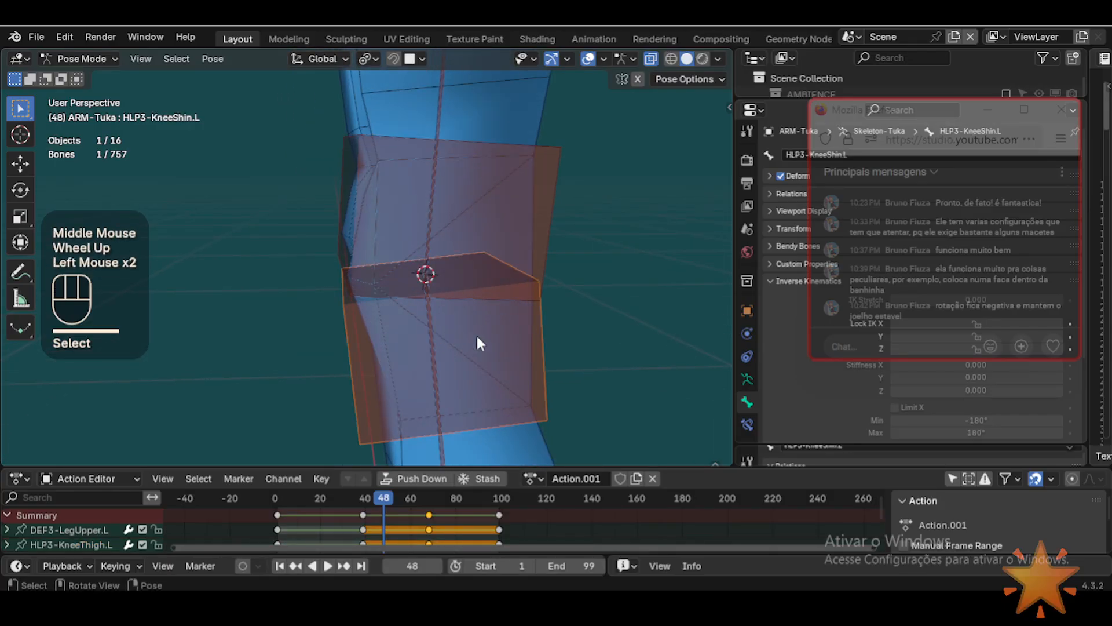
pyautogui.click(454, 258)
pyautogui.moveTo(438, 328); pyautogui.dragTo(551, 360, button='middle')
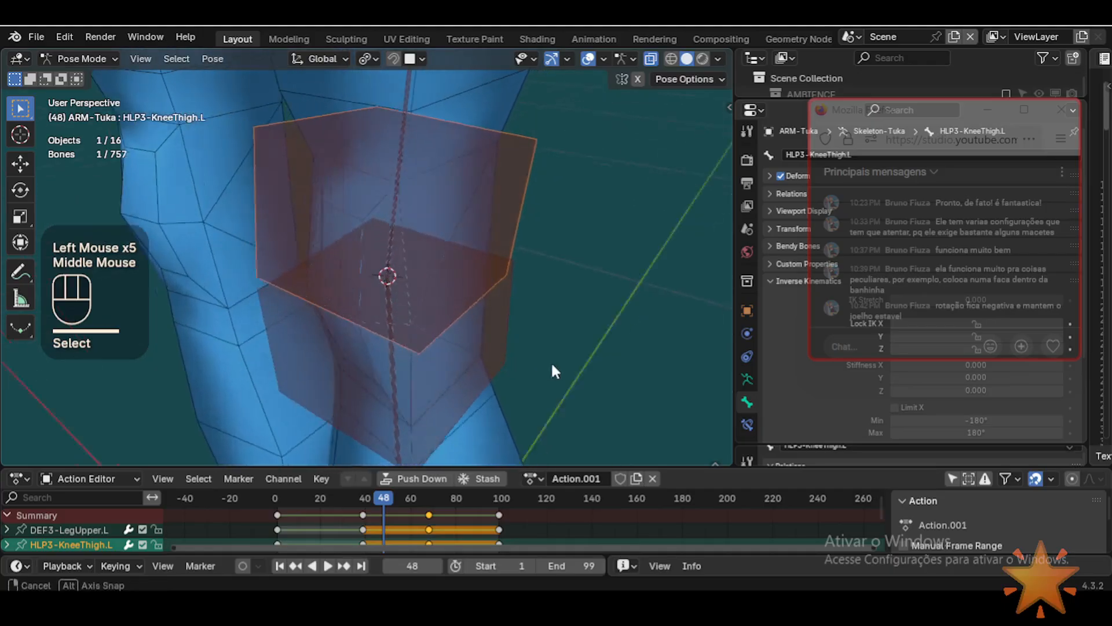
pyautogui.moveTo(468, 379); pyautogui.dragTo(351, 322, button='middle')
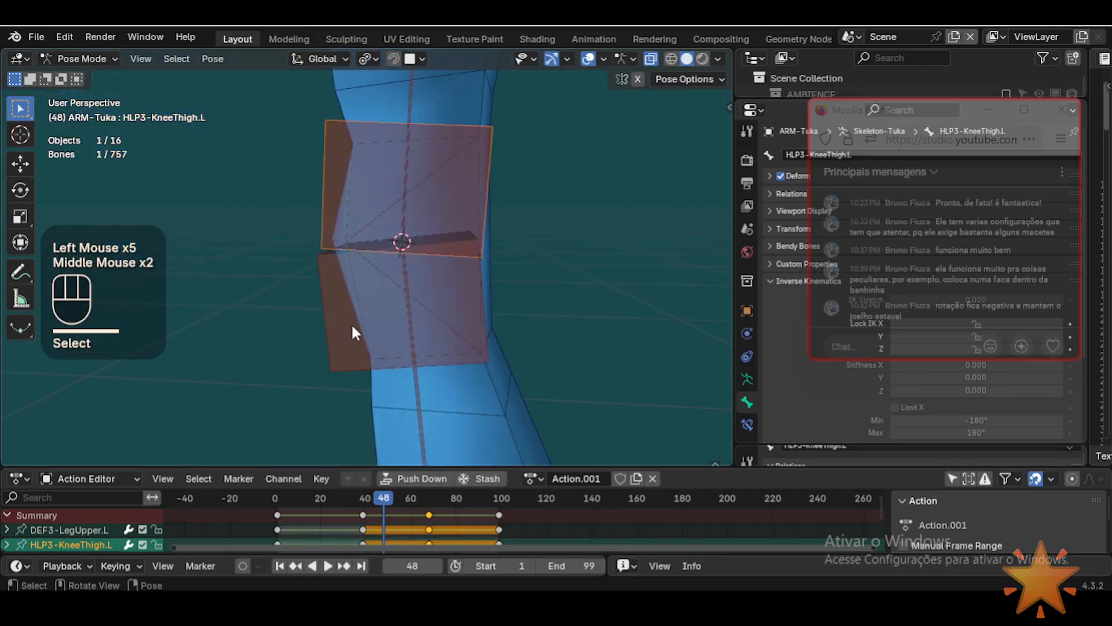
# Step: Leave pose mode, select the ARM-Tuka armature plus the 0-Body-Tuka mesh, and enter Weight Paint mode on the mesh
pyautogui.scroll(-2, 357, 325)
pyautogui.hotkey('ctrl', 'Tab')
pyautogui.click(403, 360)
pyautogui.keyDown('shift'); pyautogui.click(432, 347); pyautogui.keyUp('shift')
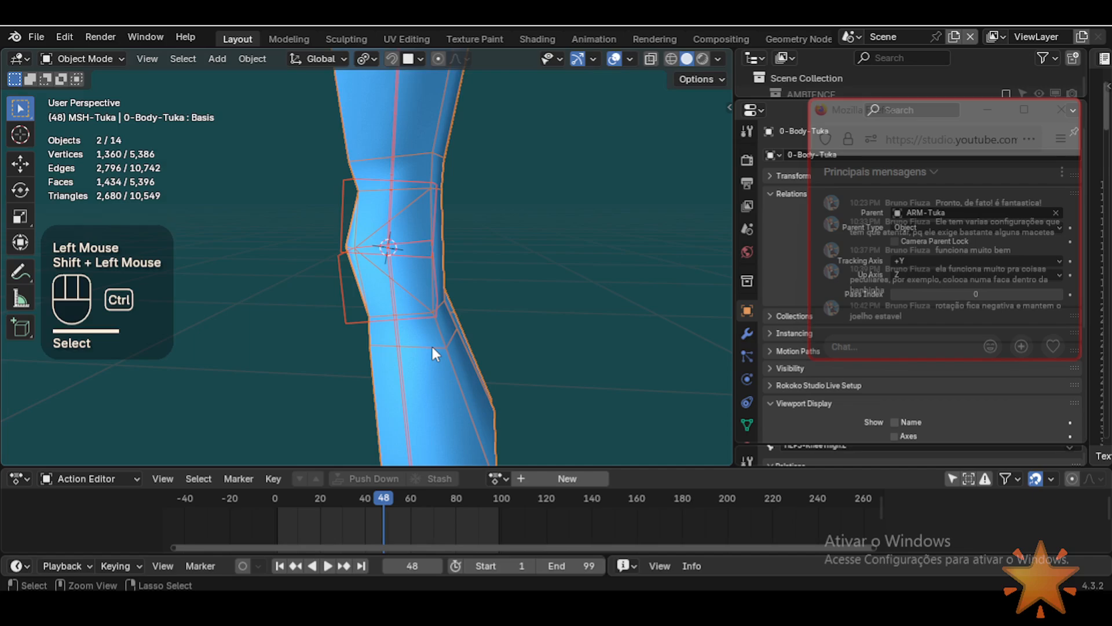
pyautogui.hotkey('ctrl', 'Tab')
pyautogui.press('w')
pyautogui.scroll(1, 430, 344)
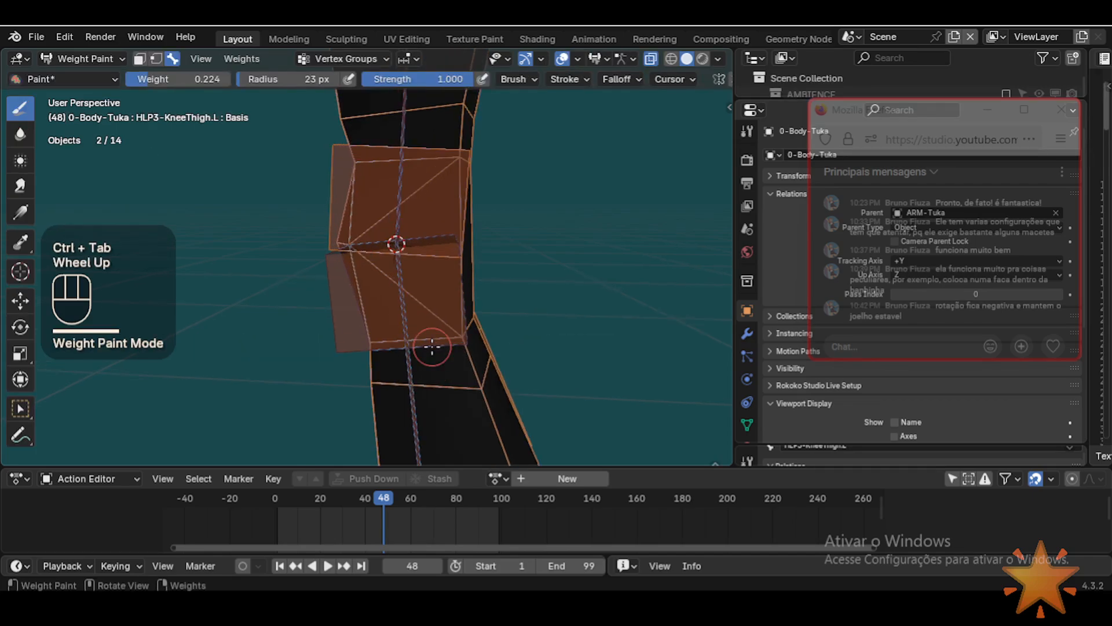
# Step: Make DEF3-LegLower.L the active bone and open the body mesh's data properties with its vertex groups
pyautogui.moveTo(427, 340); pyautogui.dragTo(506, 365, button='middle')
pyautogui.scroll(-2, 412, 360)
pyautogui.moveTo(412, 360); pyautogui.dragTo(352, 349, button='middle')
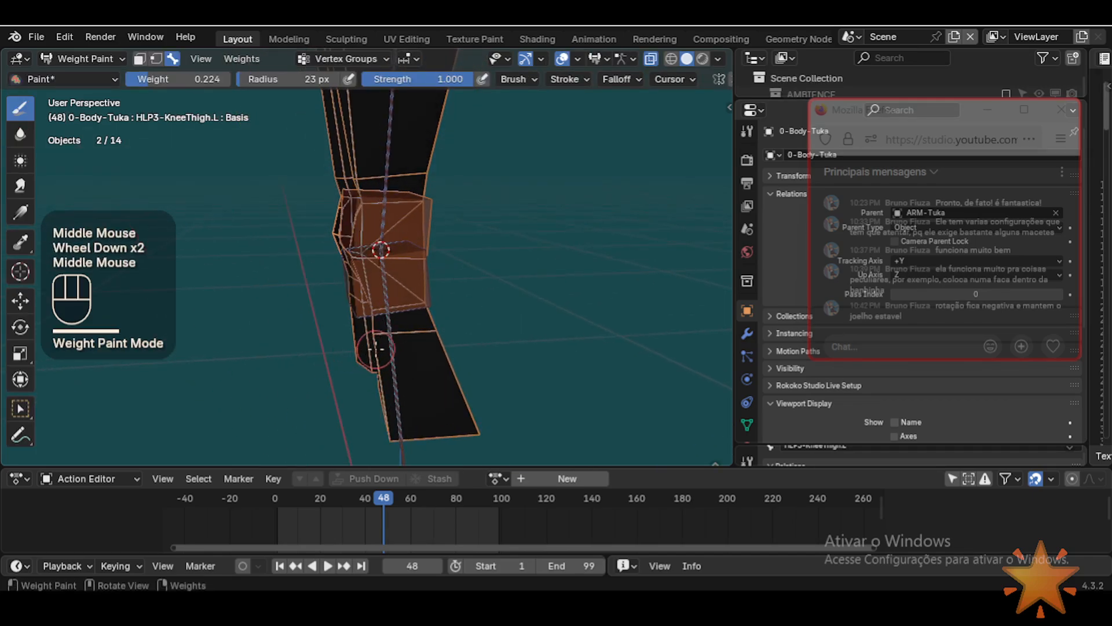
pyautogui.scroll(-3, 328, 263)
pyautogui.scroll(4, 330, 305)
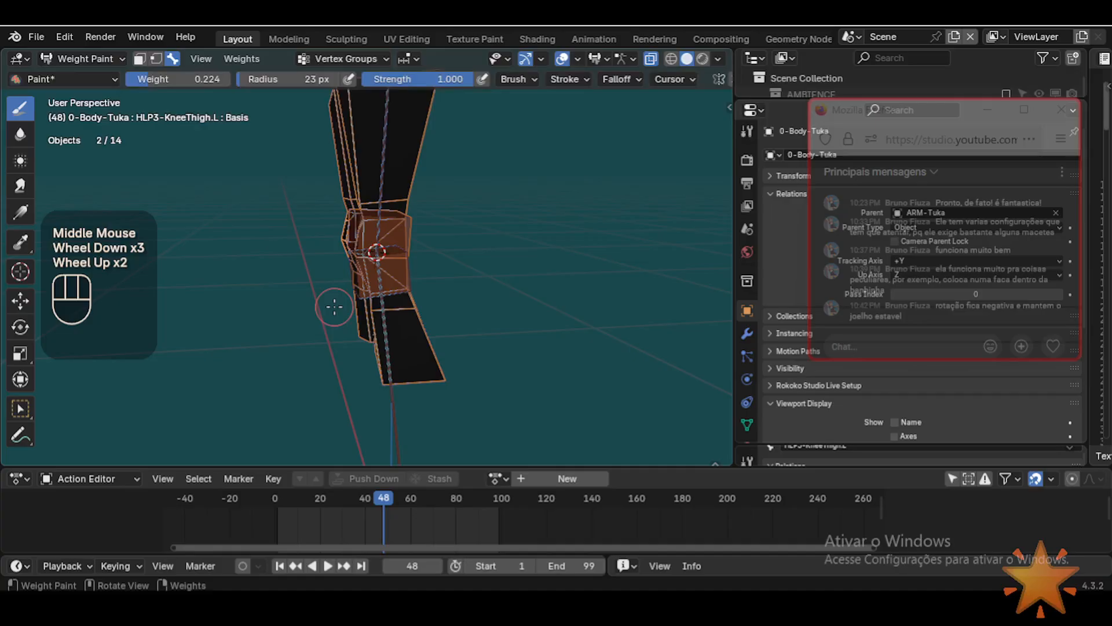
pyautogui.keyDown('alt'); pyautogui.click(397, 372); pyautogui.keyUp('alt')
pyautogui.moveTo(397, 372); pyautogui.dragTo(431, 340, button='middle')
pyautogui.click(748, 426)
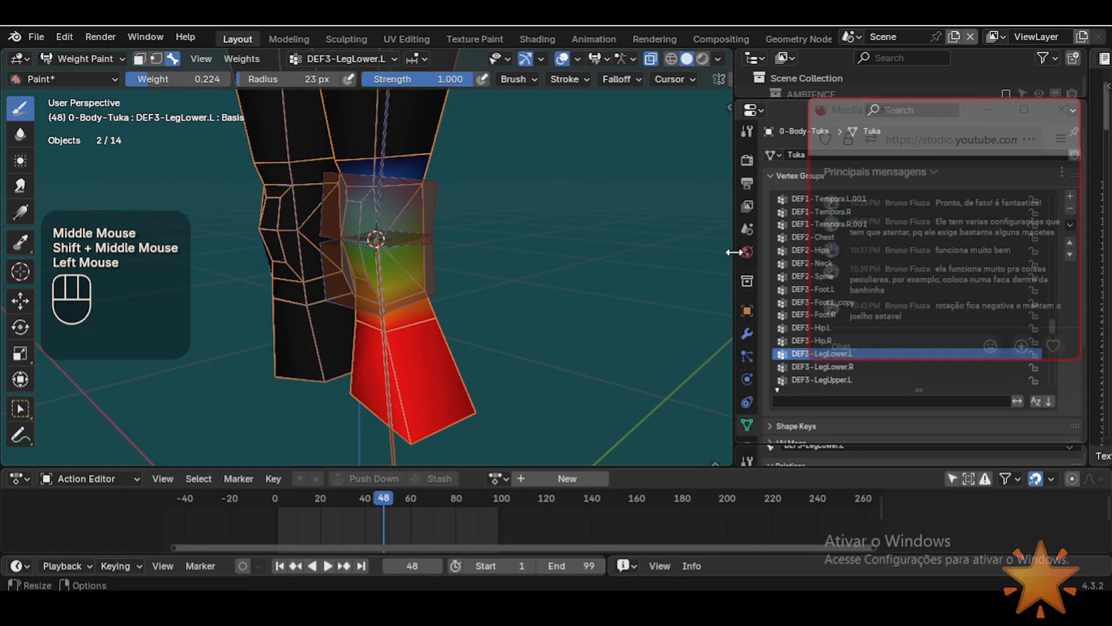
# Step: Widen the Properties editor and minimize the browser chat window covering the vertex group list
pyautogui.moveTo(735, 252); pyautogui.dragTo(640, 252)
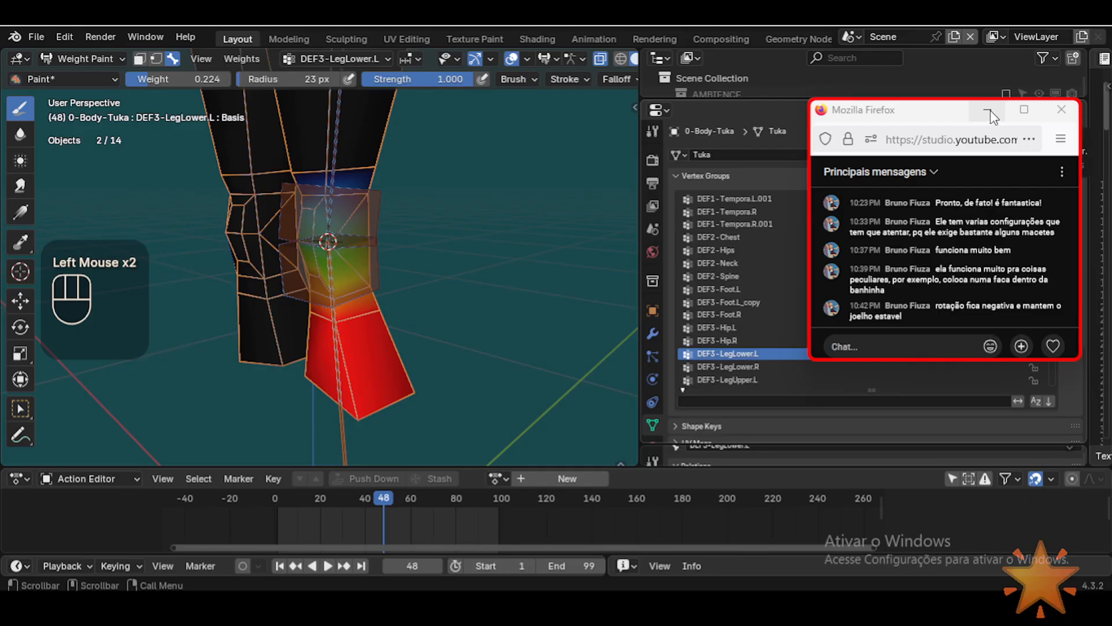
pyautogui.click(990, 111)
pyautogui.scroll(-4, 801, 304)
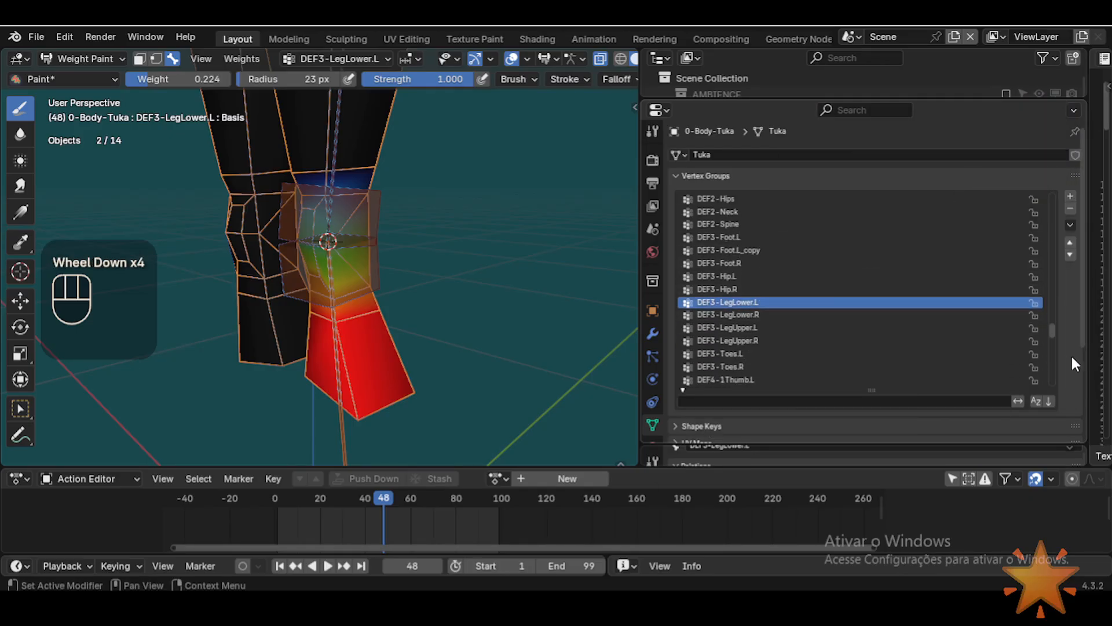
# Step: Duplicate the DEF3-LegLower.L vertex group on the body mesh
pyautogui.click(1049, 324)
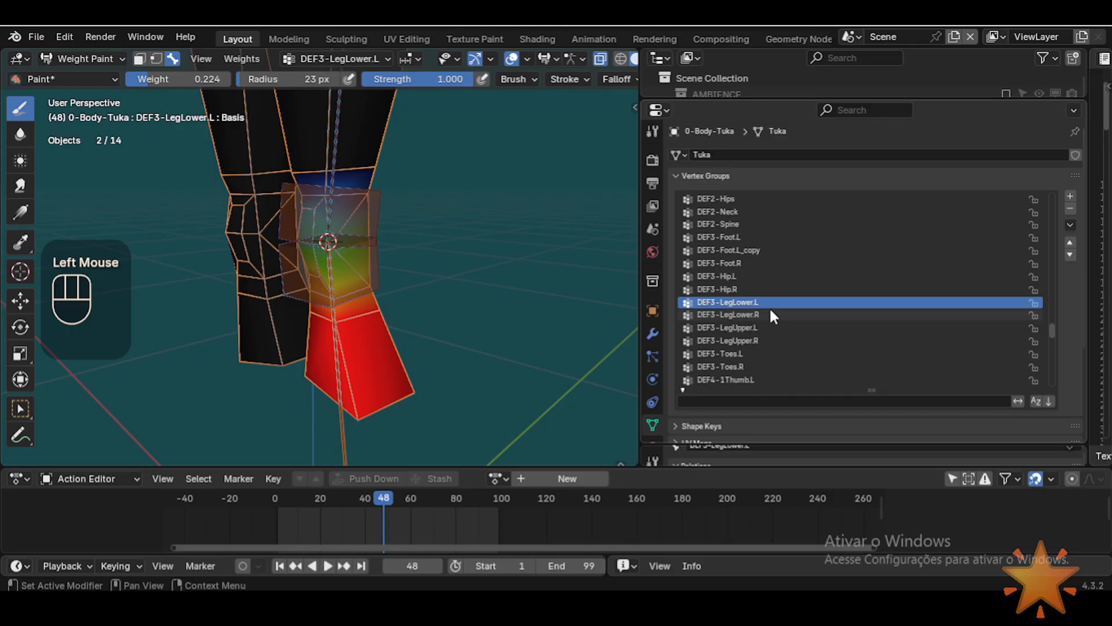
pyautogui.scroll(1, 406, 354)
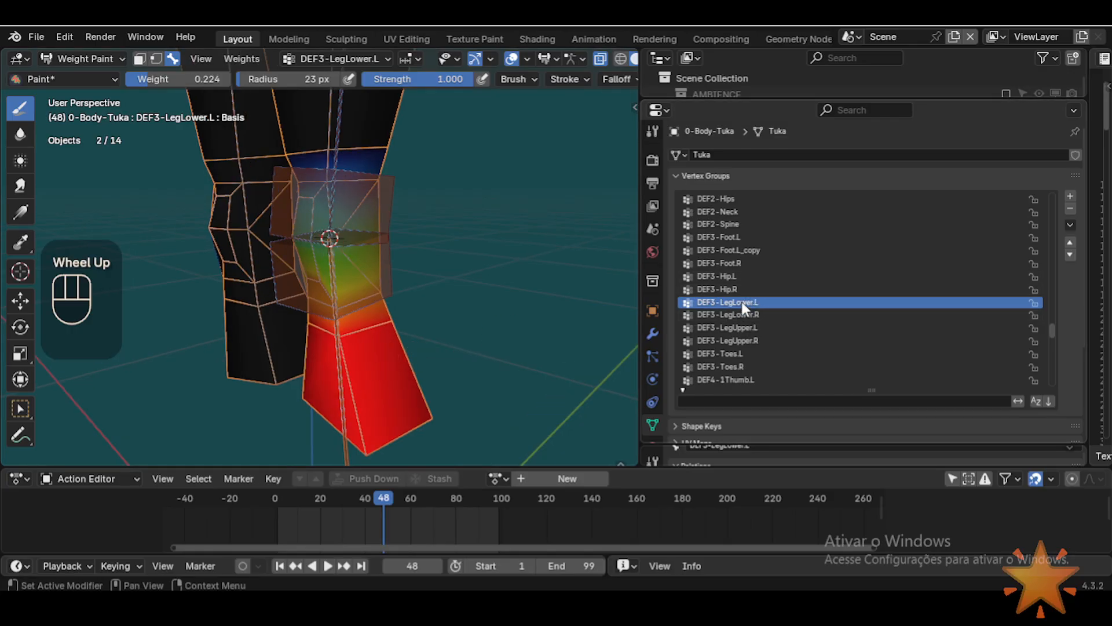
pyautogui.click(1070, 225)
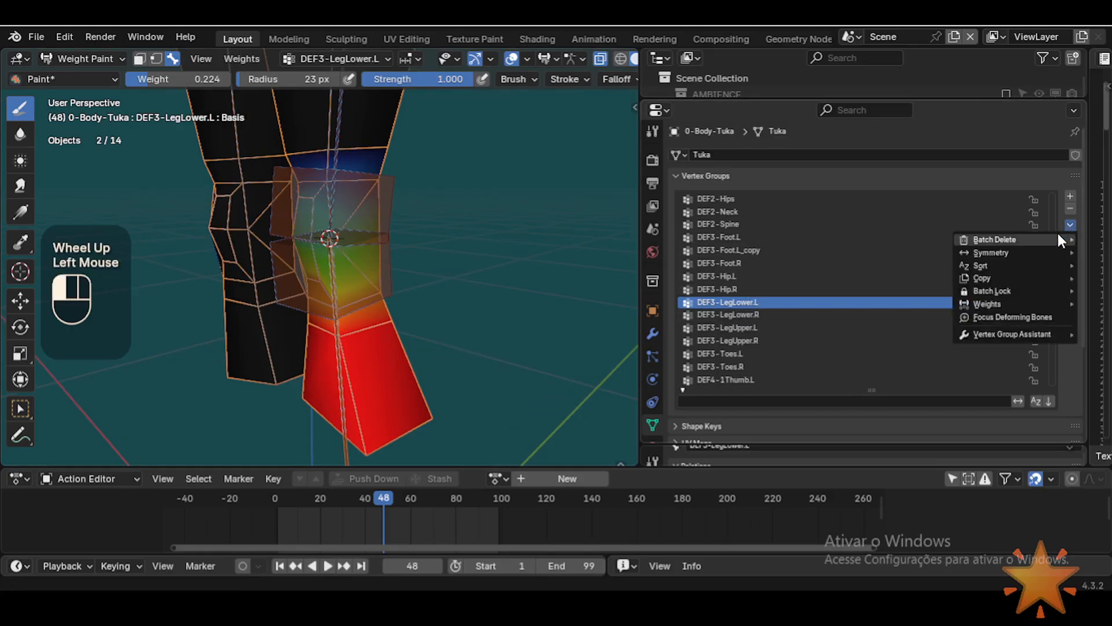
pyautogui.moveTo(1021, 306)
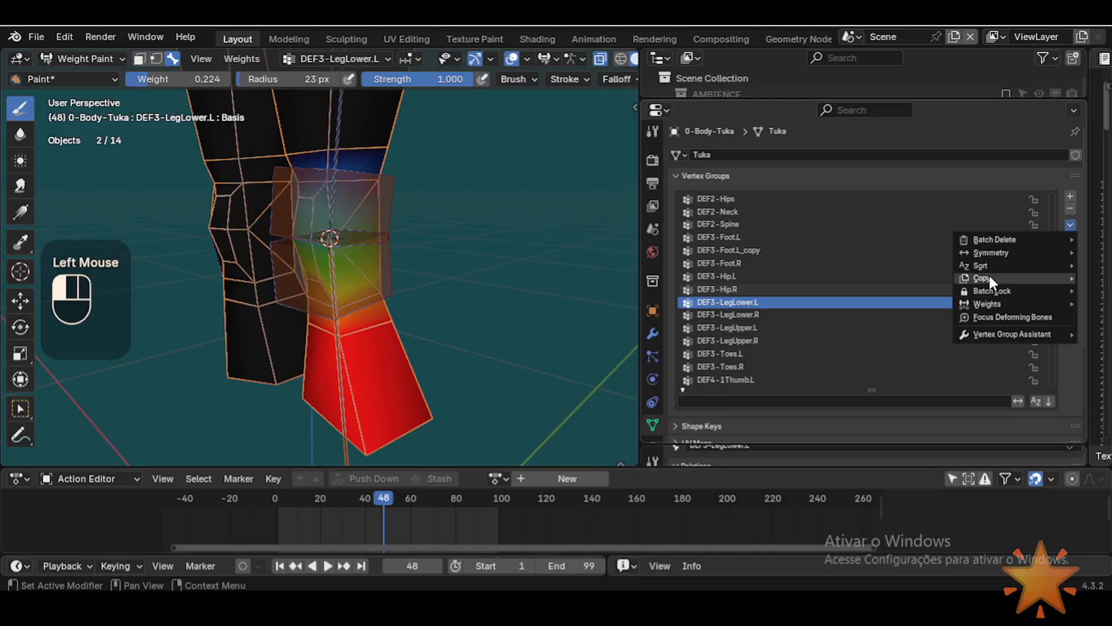
pyautogui.moveTo(988, 276)
pyautogui.click(885, 280)
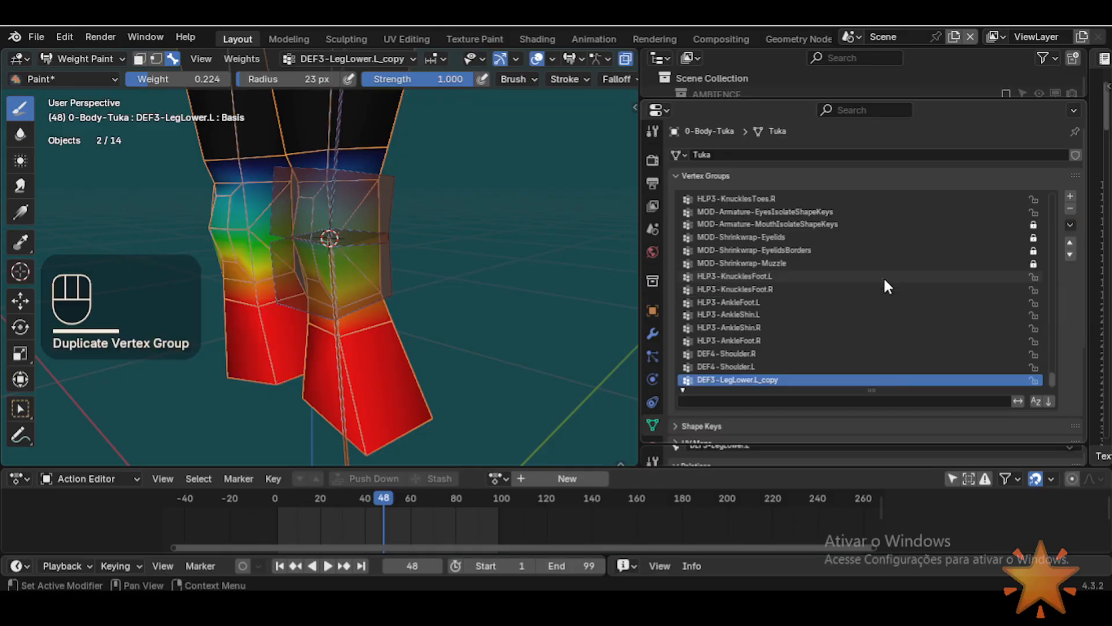
# Step: Select the DEF3-LegUpper.L bone's weights and duplicate that vertex group
pyautogui.keyDown('shift'); pyautogui.moveTo(392, 233); pyautogui.dragTo(298, 303, button='middle'); pyautogui.keyUp('shift')
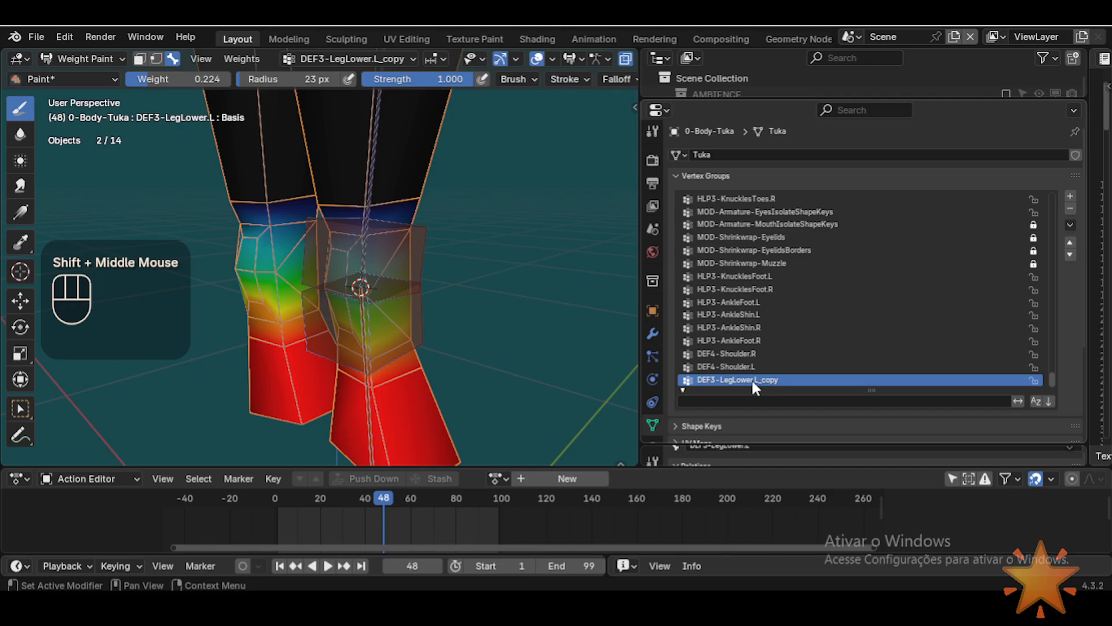
pyautogui.keyDown('shift'); pyautogui.moveTo(400, 284); pyautogui.dragTo(398, 286, button='middle'); pyautogui.keyUp('shift')
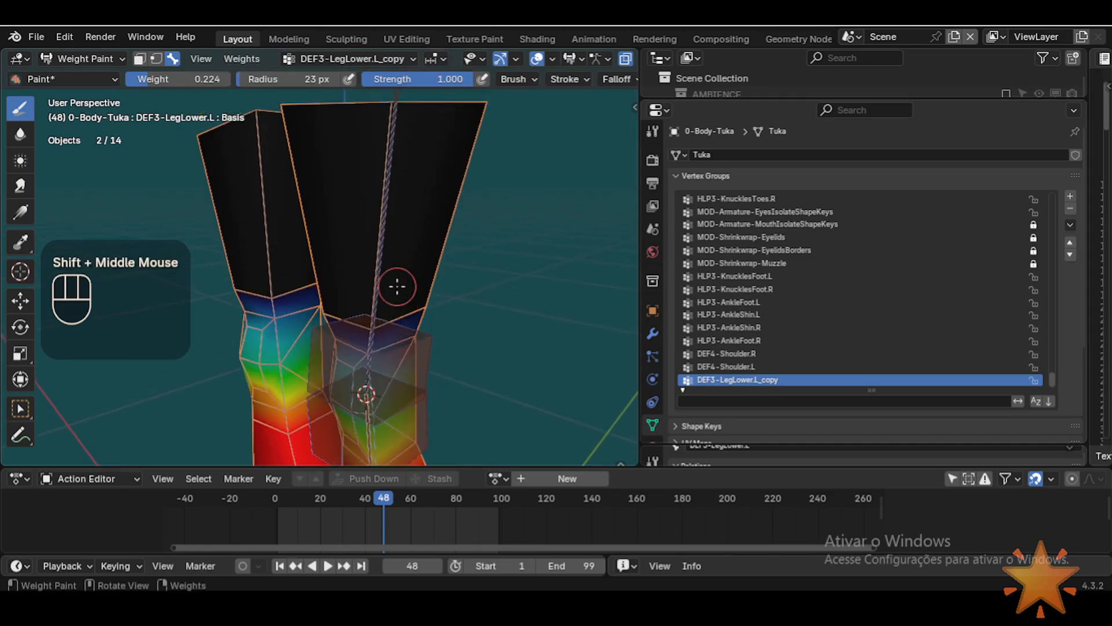
pyautogui.keyDown('alt'); pyautogui.click(383, 247); pyautogui.keyUp('alt')
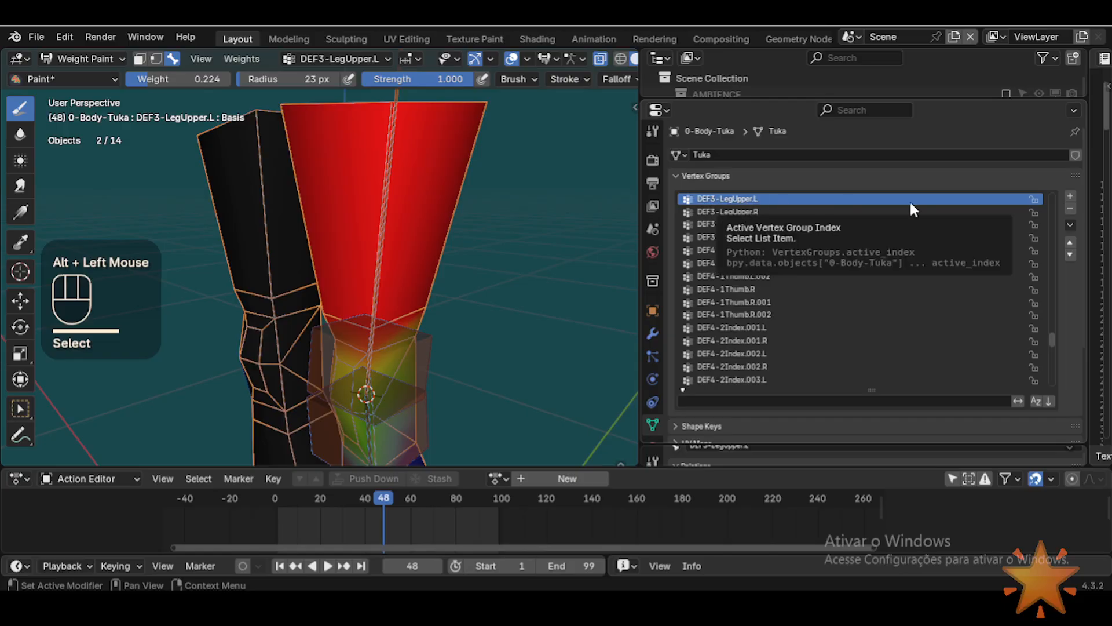
pyautogui.click(1070, 225)
pyautogui.moveTo(1014, 253)
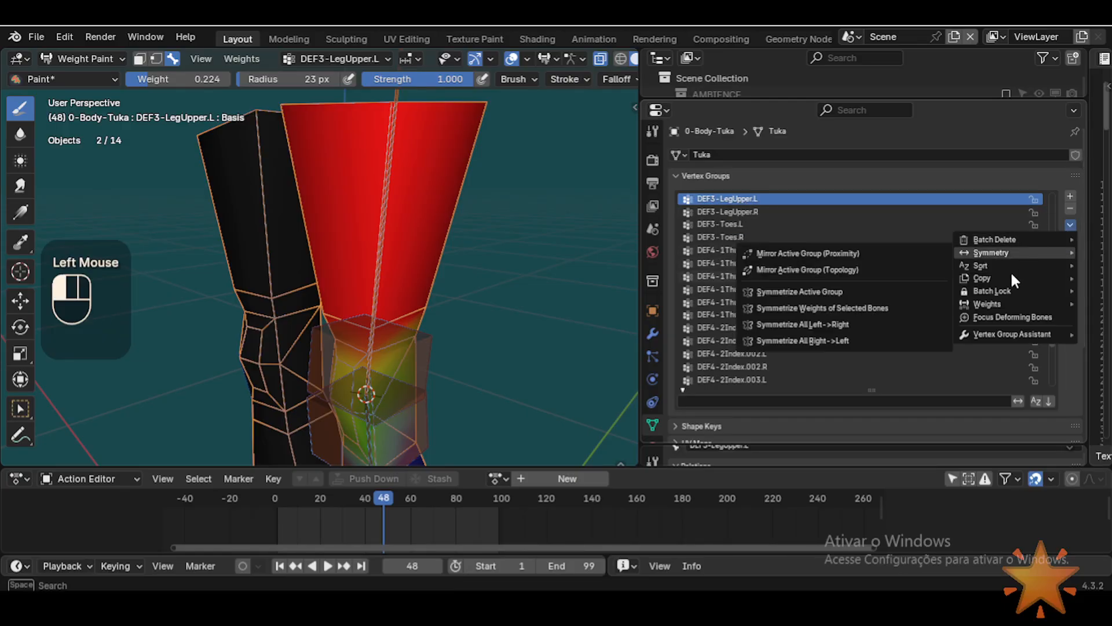
pyautogui.moveTo(986, 280)
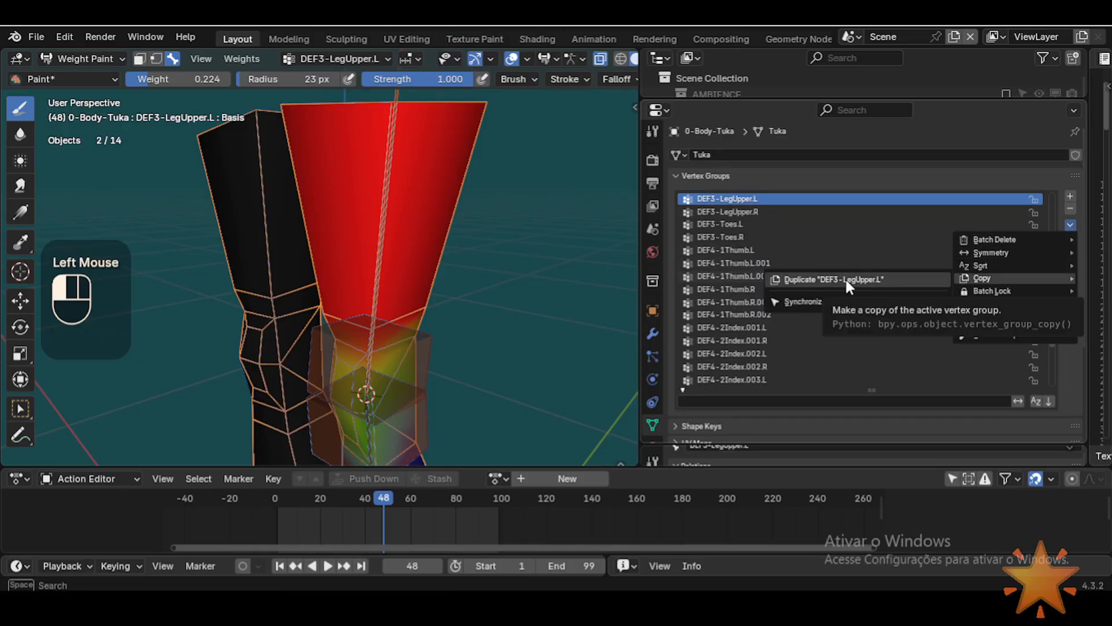
pyautogui.click(846, 277)
# Step: Examine the weights of the DEF3-LegUpper.L_copy group around both knees
pyautogui.scroll(-2, 455, 318)
pyautogui.keyDown('shift'); pyautogui.moveTo(454, 318); pyautogui.dragTo(479, 244, button='middle'); pyautogui.keyUp('shift')
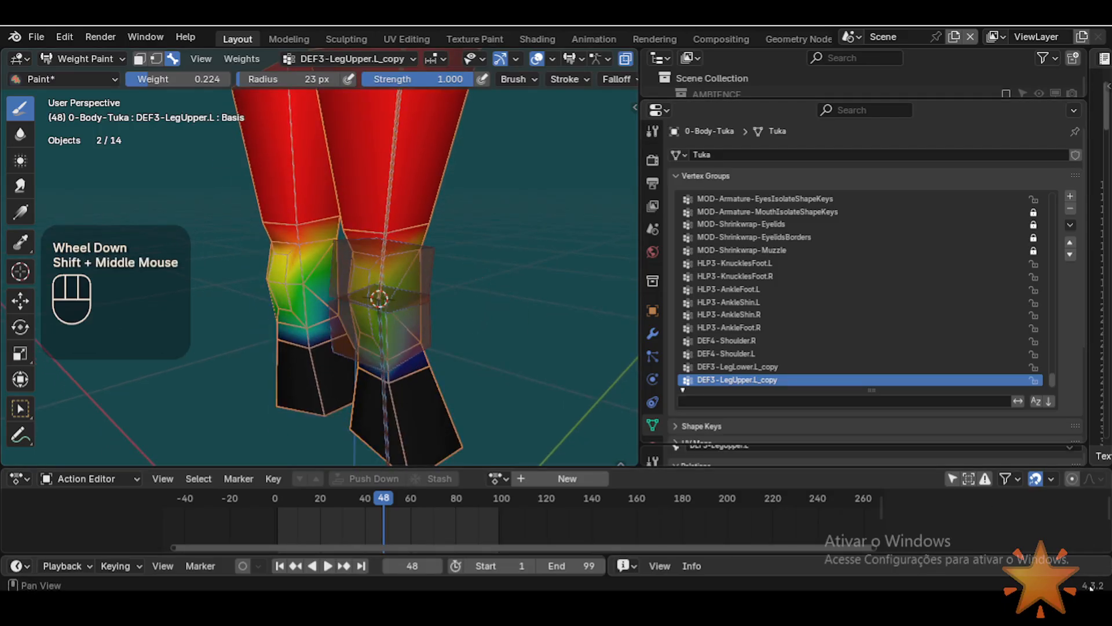
pyautogui.scroll(2, 416, 357)
pyautogui.keyDown('shift'); pyautogui.moveTo(427, 392); pyautogui.dragTo(435, 343, button='middle'); pyautogui.keyUp('shift')
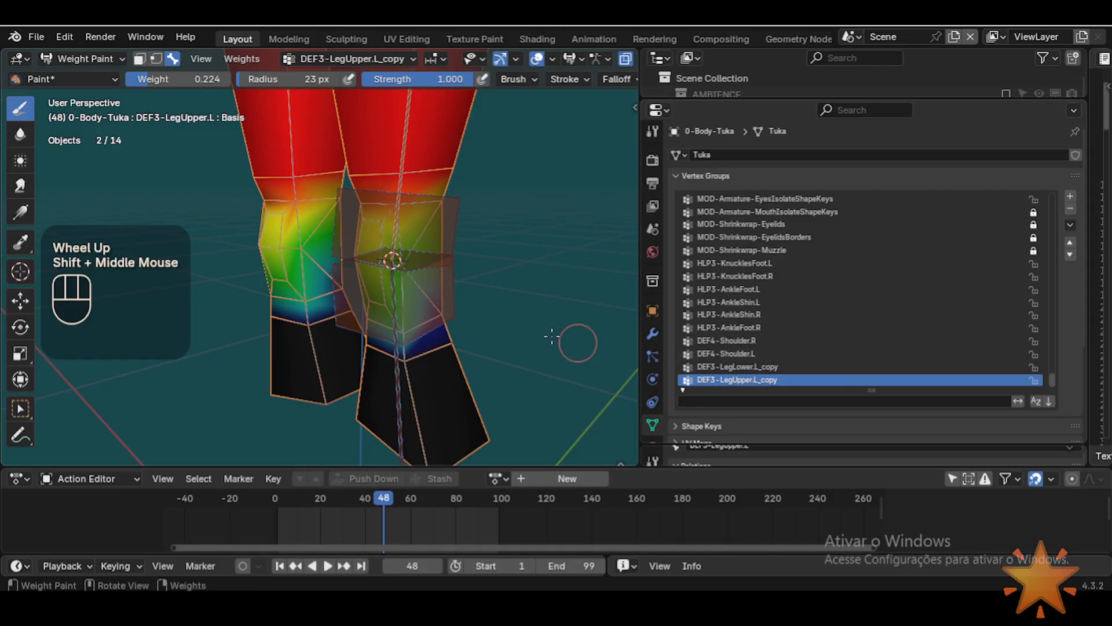
pyautogui.scroll(1, 399, 314)
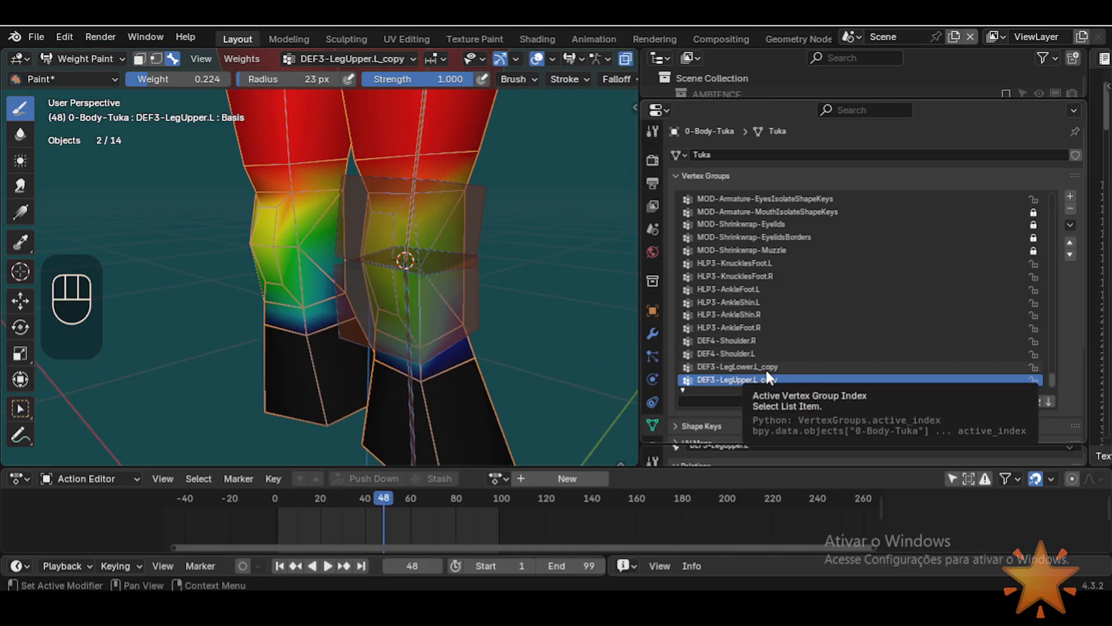
pyautogui.scroll(1, 500, 316)
pyautogui.press('shift')
pyautogui.keyDown('shift'); pyautogui.moveTo(499, 316); pyautogui.dragTo(471, 335, button='middle'); pyautogui.keyUp('shift')
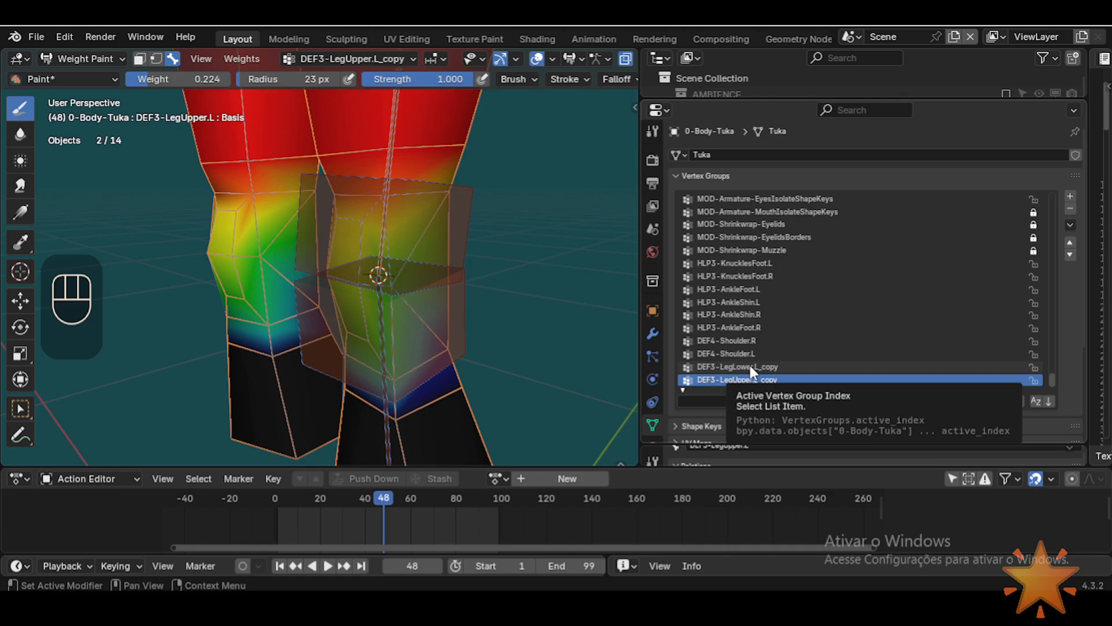
# Step: Leave Weight Paint mode, enter Pose Mode on the armature, and inspect the HLP3-KneeShin.L bone's name without changing it
pyautogui.hotkey('ctrl', 'Tab')
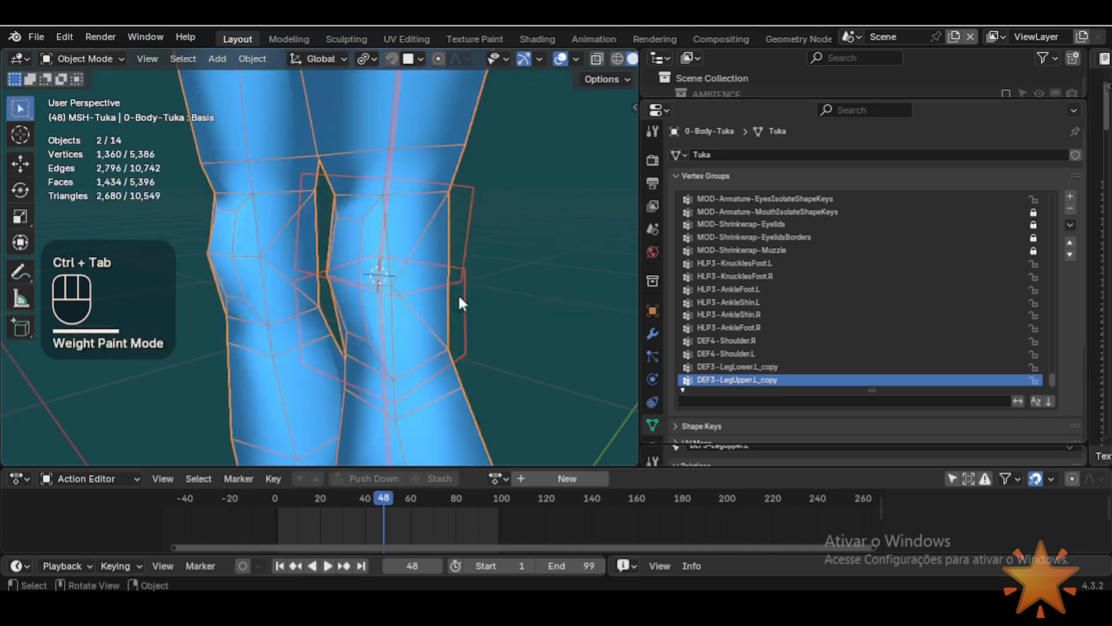
pyautogui.click(465, 234)
pyautogui.hotkey('ctrl', 'Tab')
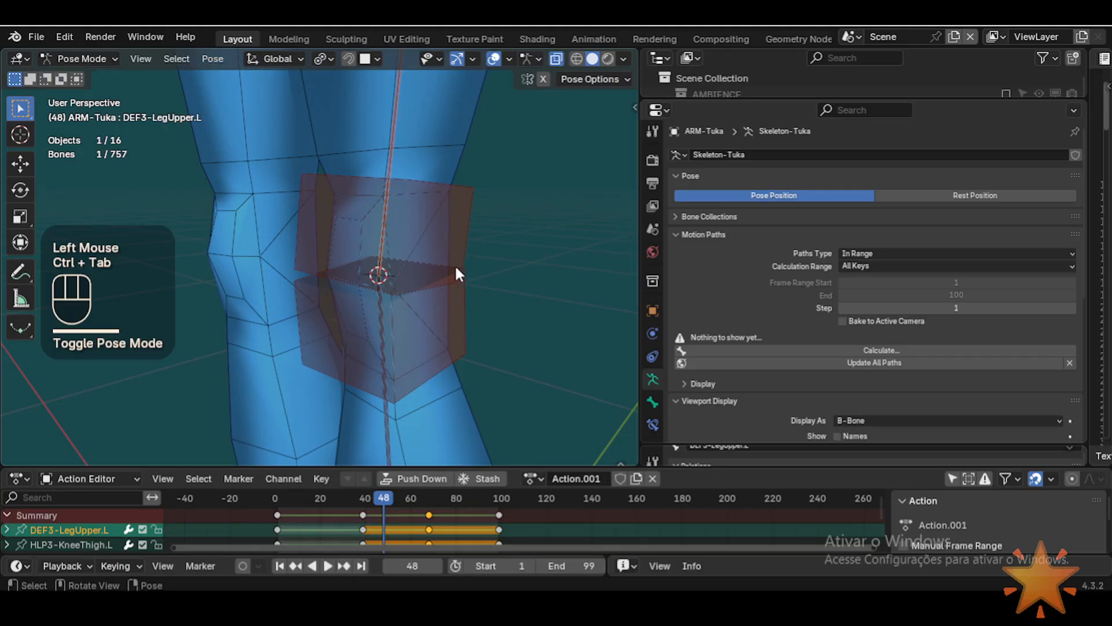
pyautogui.click(445, 329)
pyautogui.press('F2')
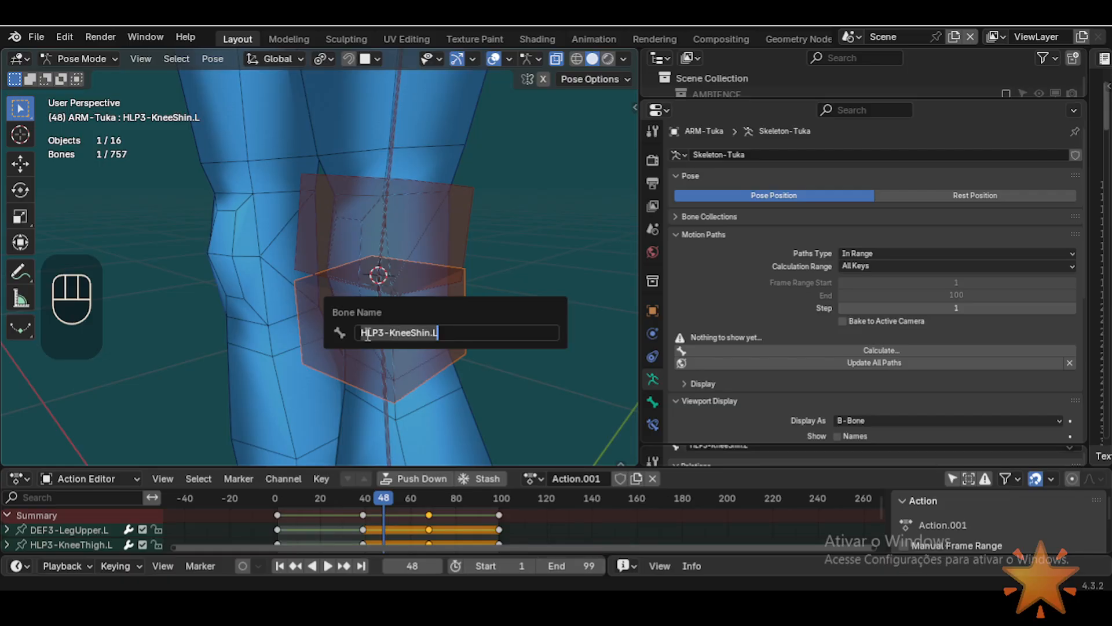
pyautogui.click(420, 364)
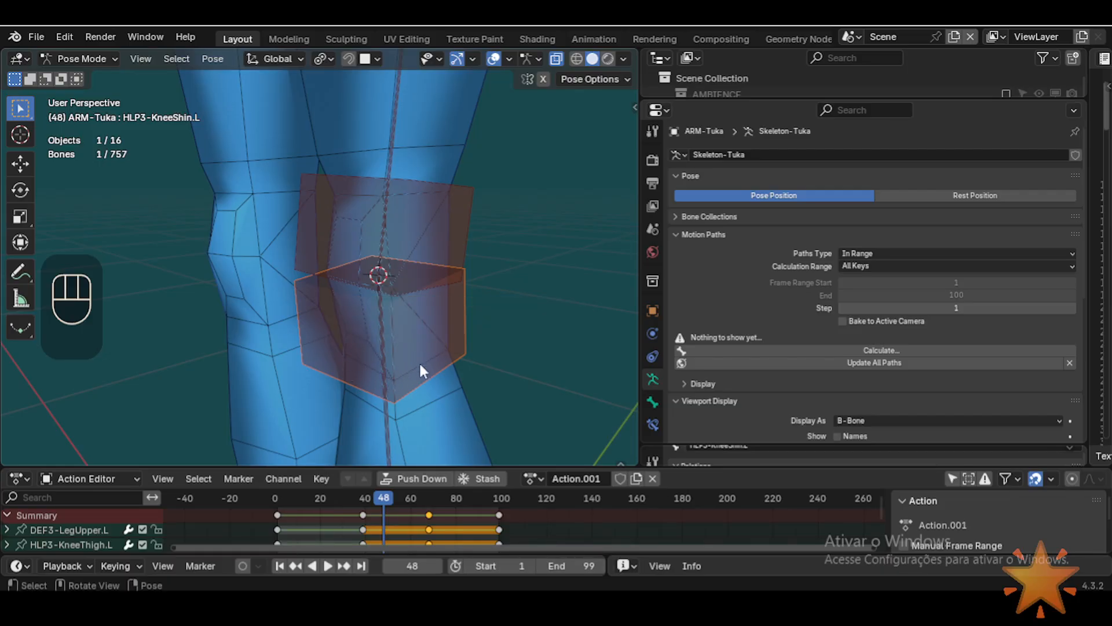
# Step: Select the upper and lower left knee helper bones alternately to compare their names and coverage
pyautogui.click(435, 217)
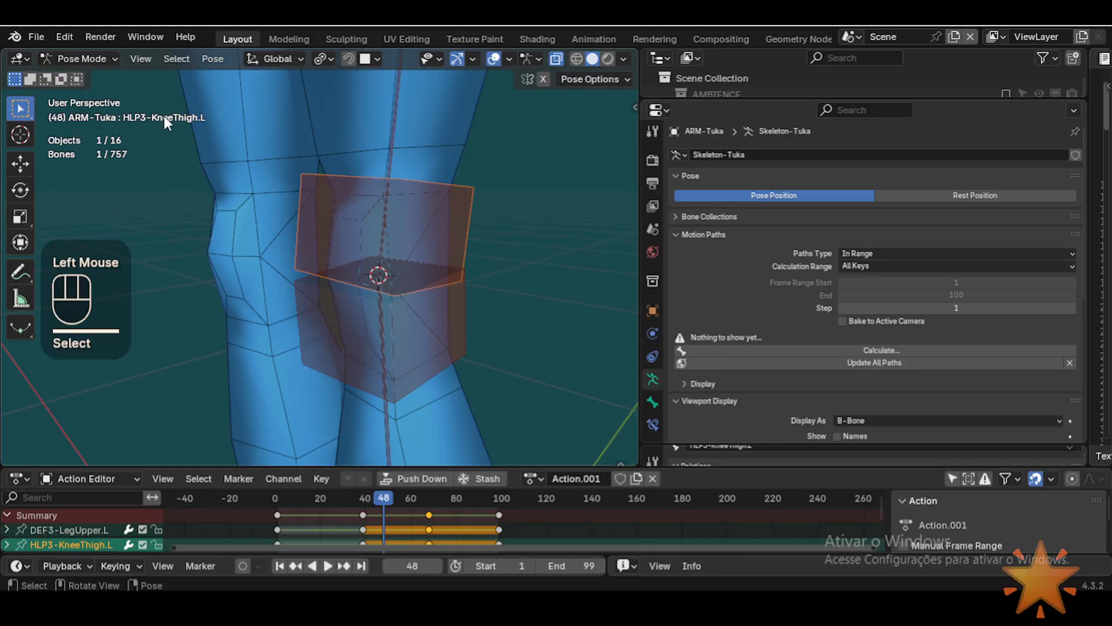
pyautogui.click(436, 332)
pyautogui.click(425, 231)
pyautogui.click(425, 345)
pyautogui.click(430, 238)
# Step: Select the HLP3-KneeShin.L bone and copy its name
pyautogui.click(431, 348)
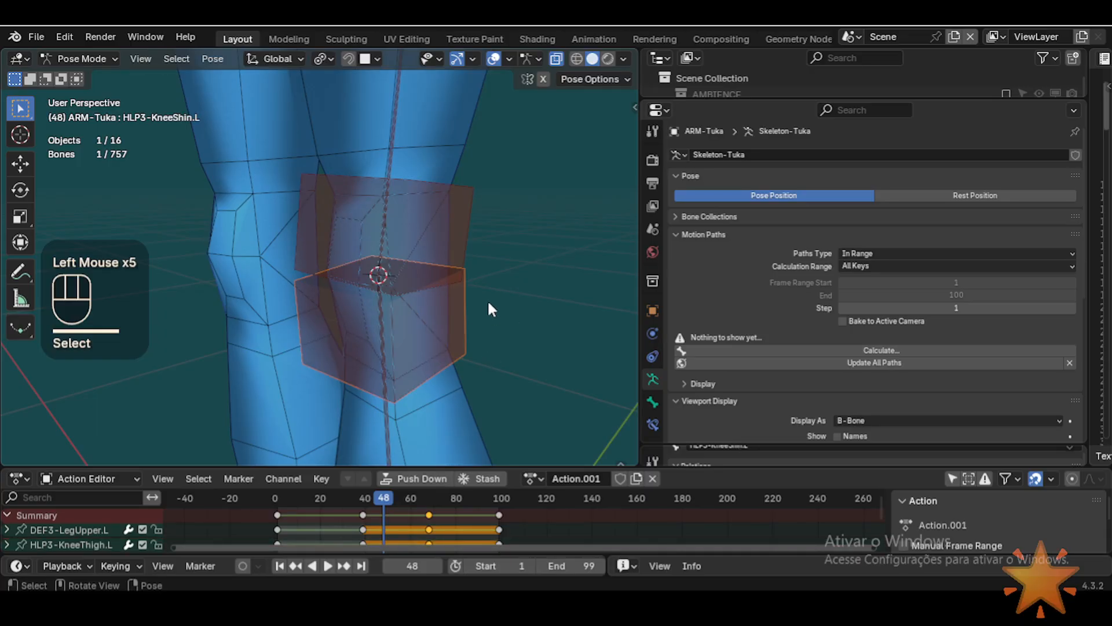
pyautogui.press('F2')
pyautogui.hotkey('ctrl', 'c')
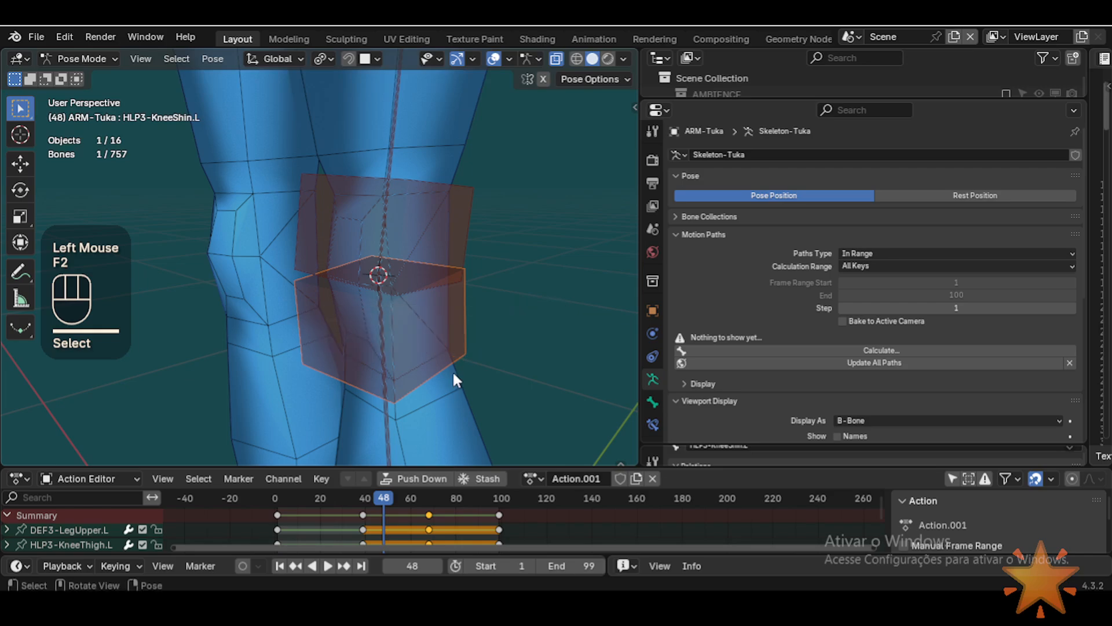
# Step: Leave Pose Mode, select only the 0-Body-Tuka mesh, and enter Weight Paint mode on it
pyautogui.hotkey('ctrl', 'Tab')
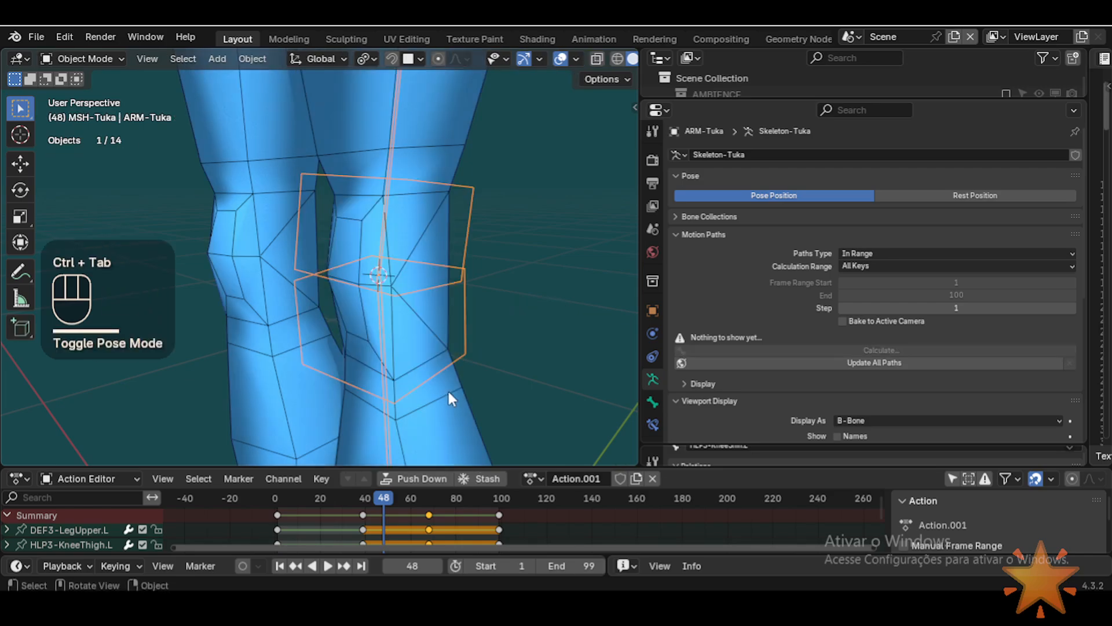
pyautogui.click(387, 429)
pyautogui.keyDown('shift'); pyautogui.click(427, 414); pyautogui.keyUp('shift')
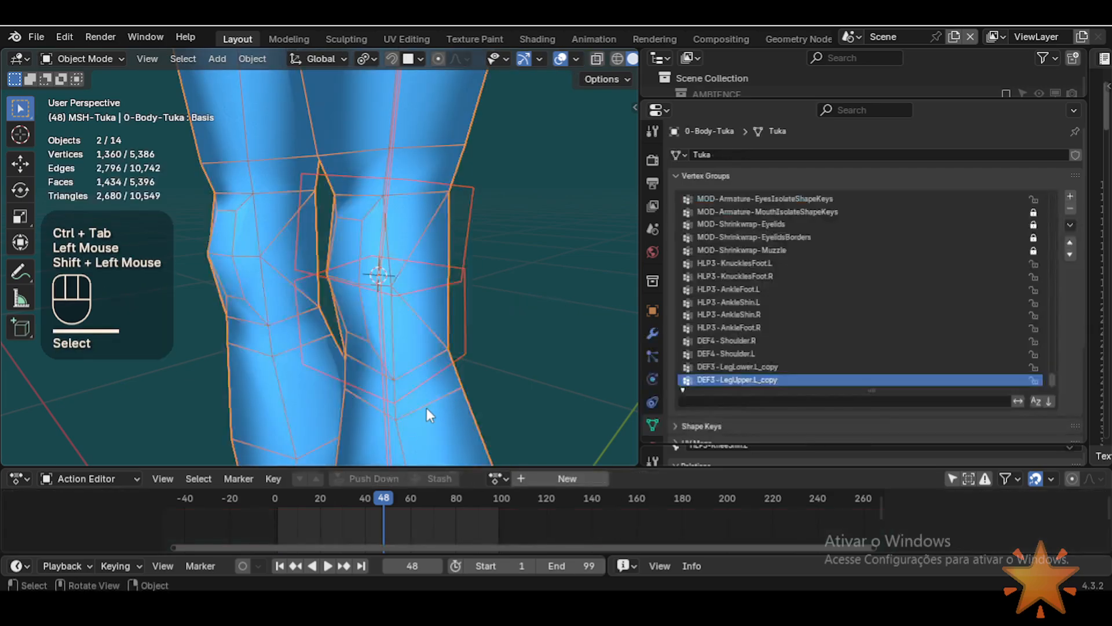
pyautogui.click(447, 411)
pyautogui.click(483, 363)
pyautogui.click(450, 392)
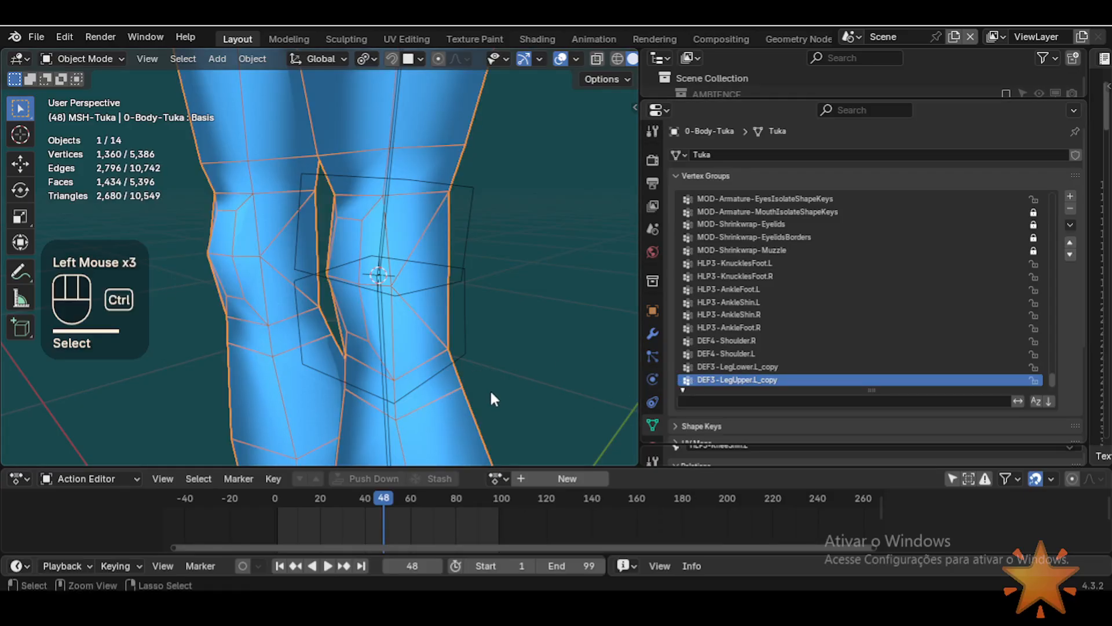
pyautogui.hotkey('ctrl', 'Tab')
pyautogui.press('7')
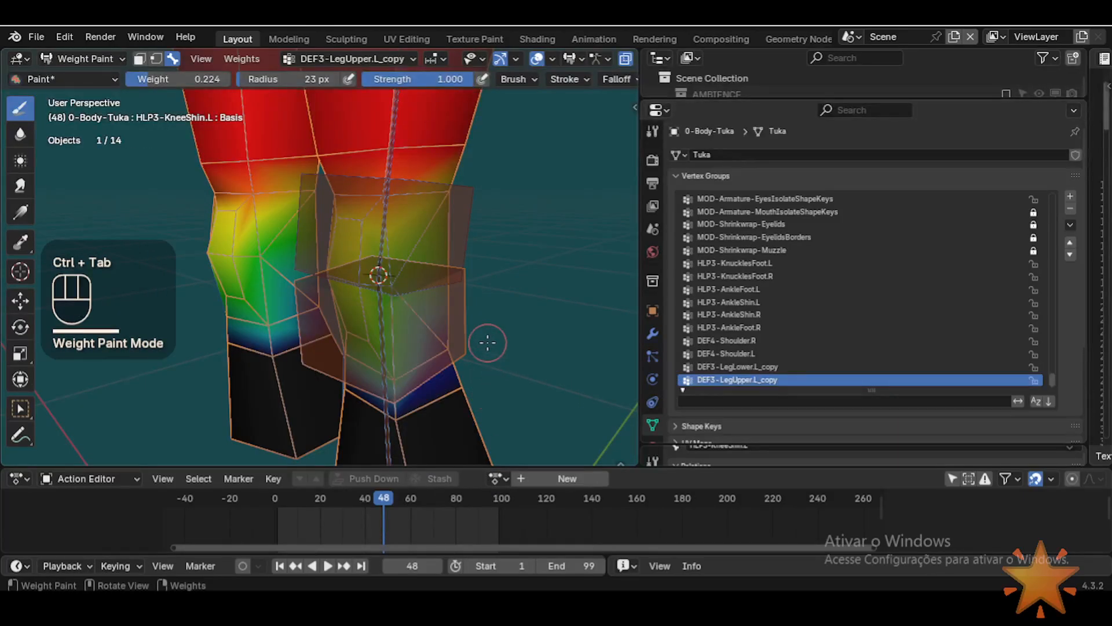
# Step: Rename the DEF3-LegLower.L_copy vertex group as HLP3-KneeShin.L by pasting the copied bone name
pyautogui.scroll(-1, 775, 336)
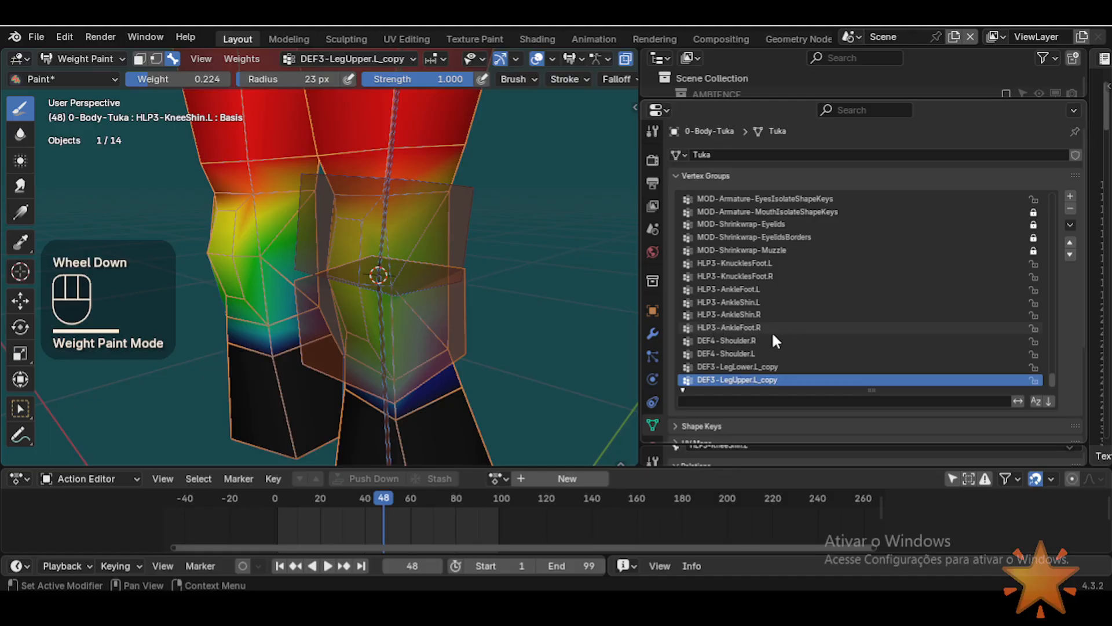
pyautogui.click(742, 368)
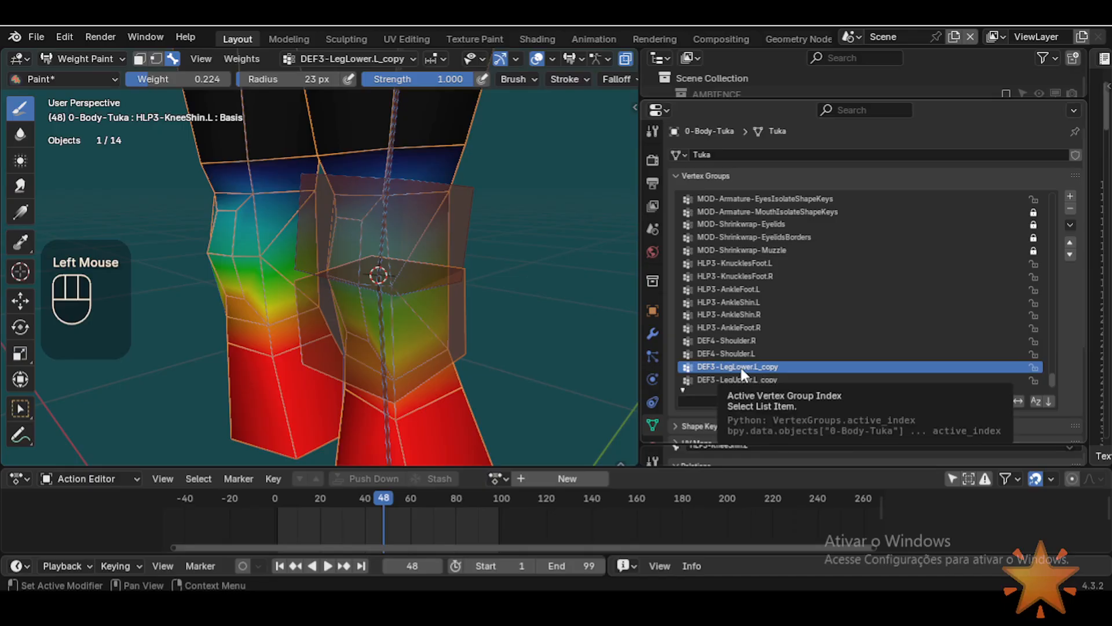
pyautogui.click(746, 375)
pyautogui.click(745, 366)
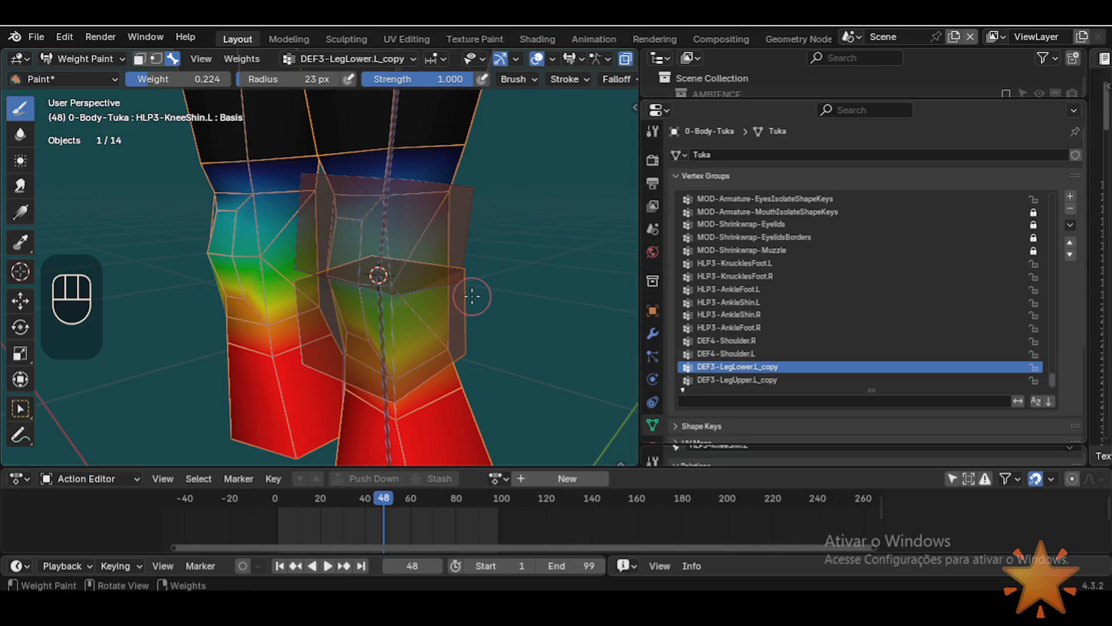
pyautogui.scroll(-2, 393, 387)
pyautogui.scroll(2, 429, 336)
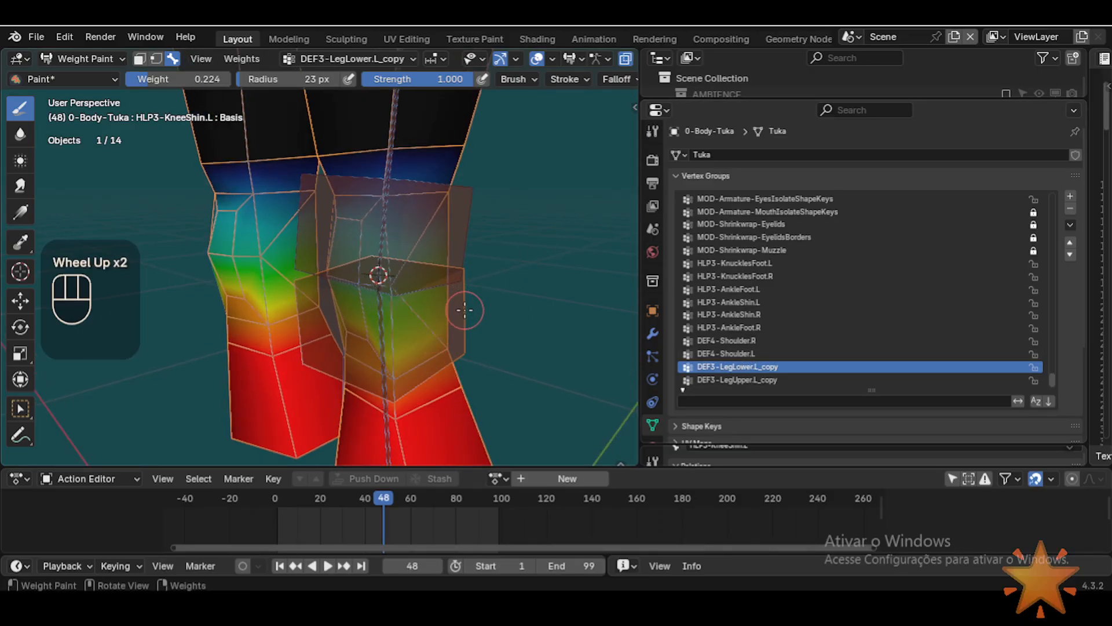
pyautogui.doubleClick(755, 365)
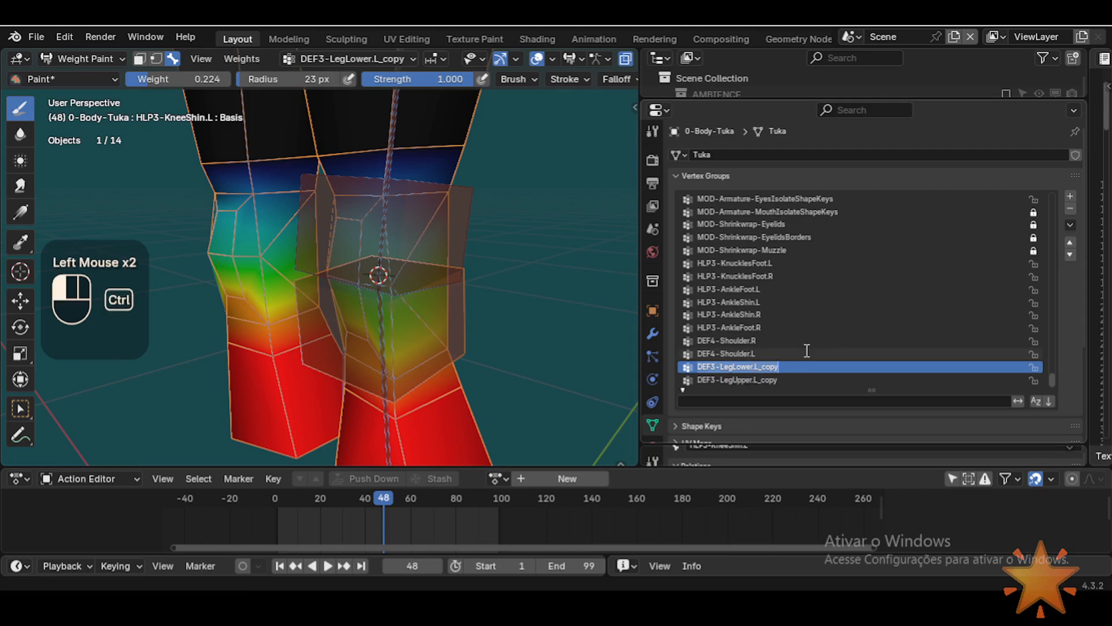
pyautogui.hotkey('ctrl', 'v')
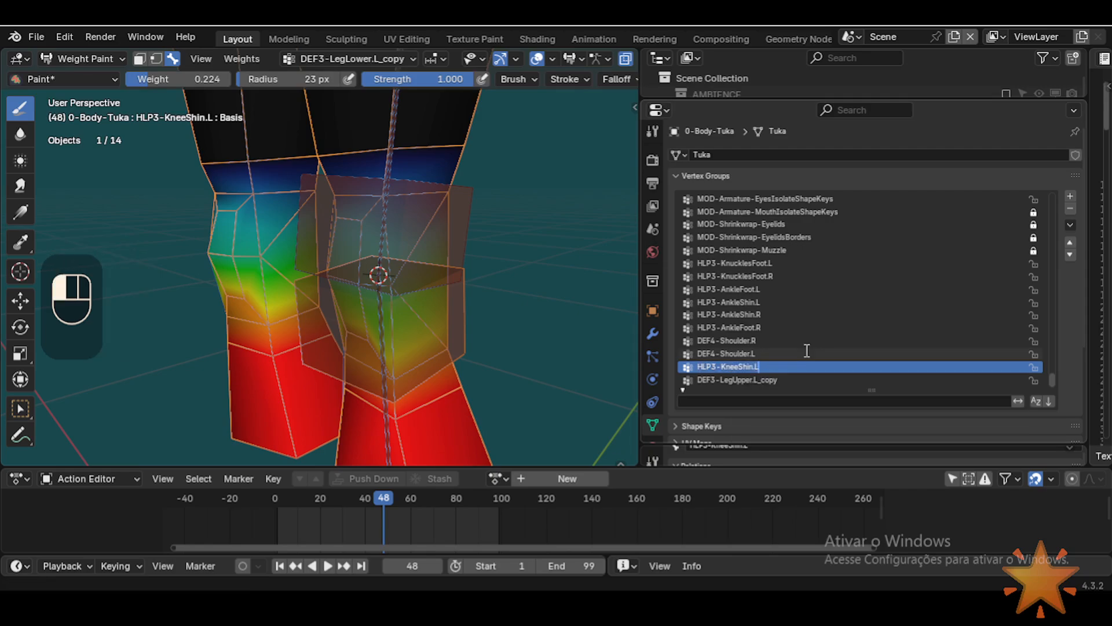
pyautogui.click(807, 350)
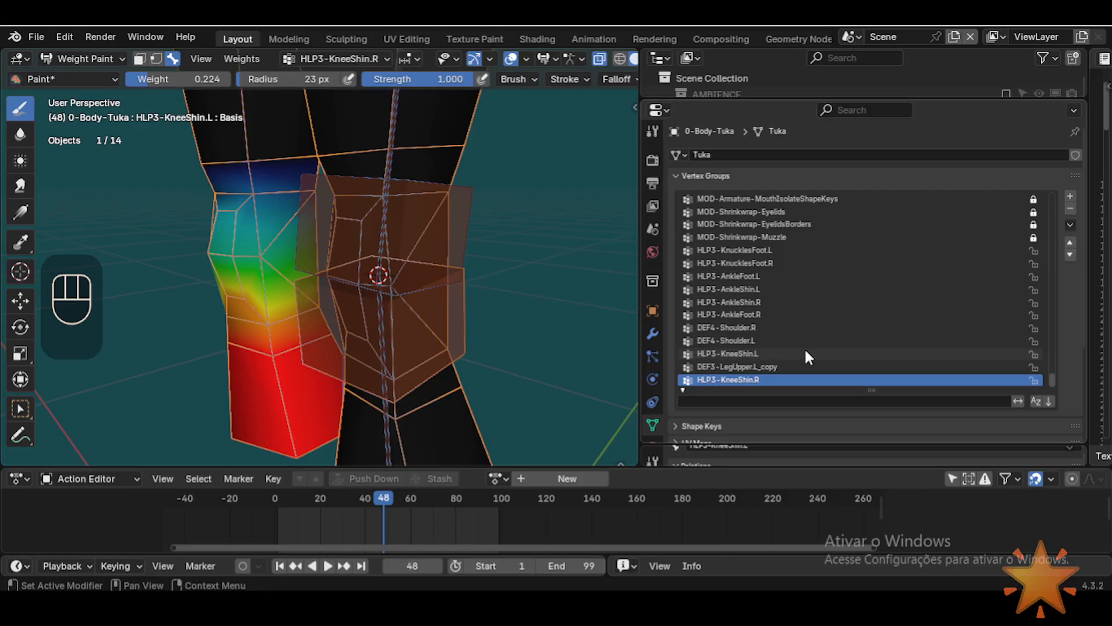
# Step: Compare the weights of the HLP3-KneeShin.L and HLP3-KneeShin.R vertex groups on both legs
pyautogui.scroll(-1, 556, 342)
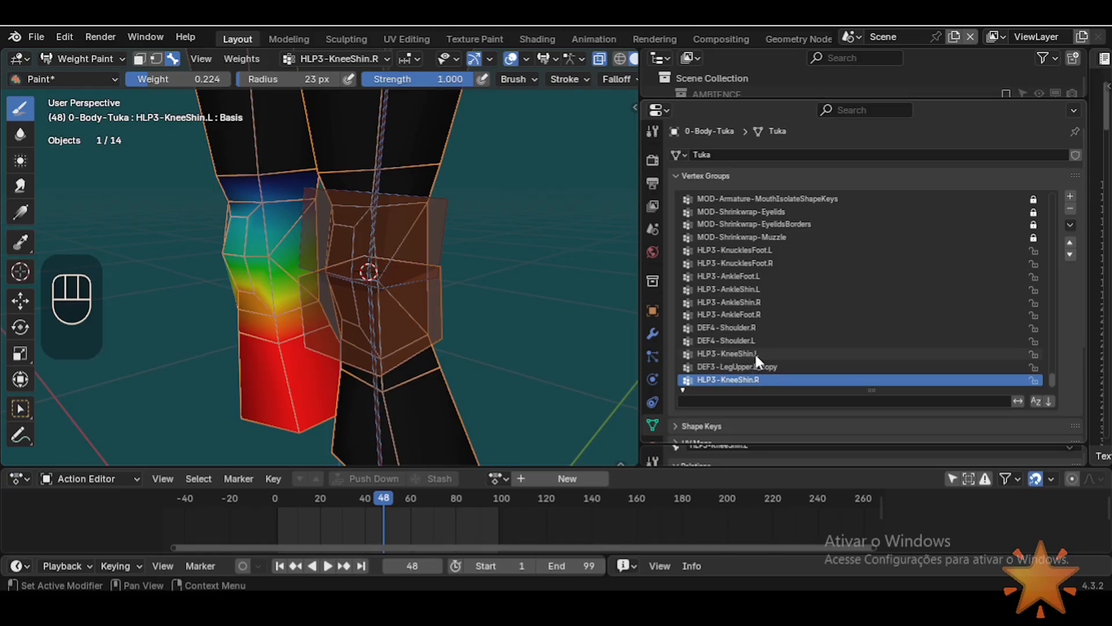
pyautogui.click(736, 353)
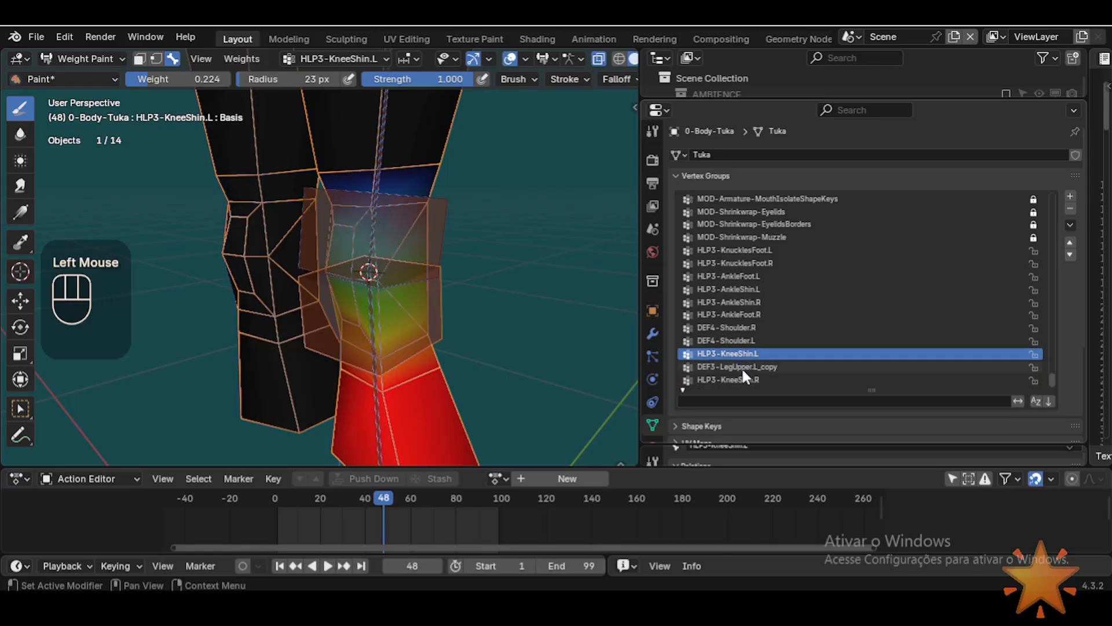
pyautogui.click(742, 378)
pyautogui.click(748, 353)
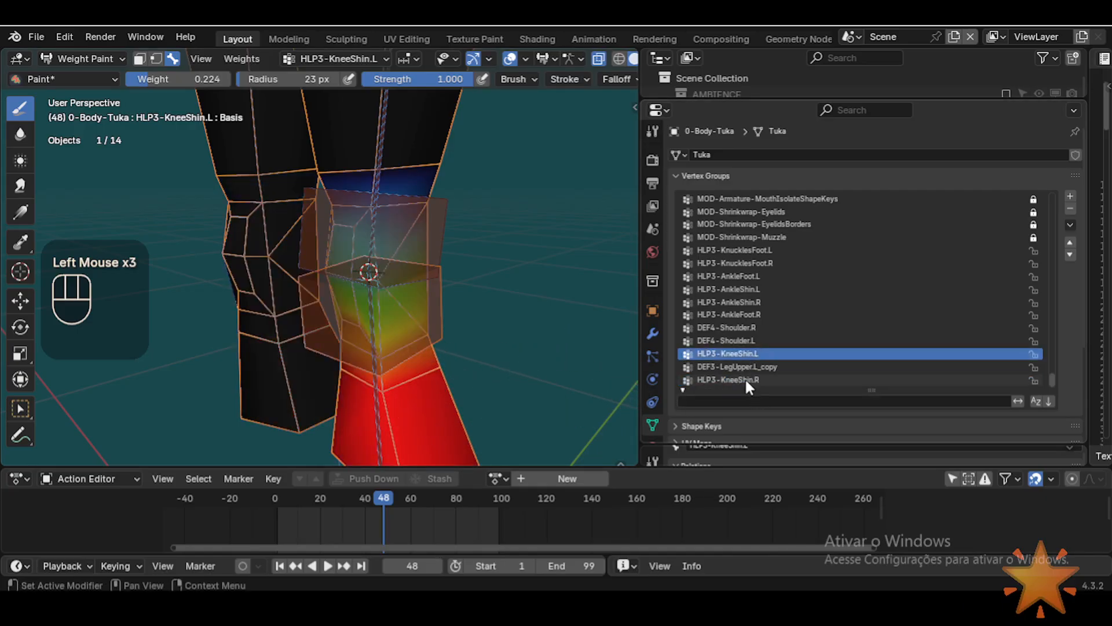
pyautogui.click(746, 381)
pyautogui.click(744, 353)
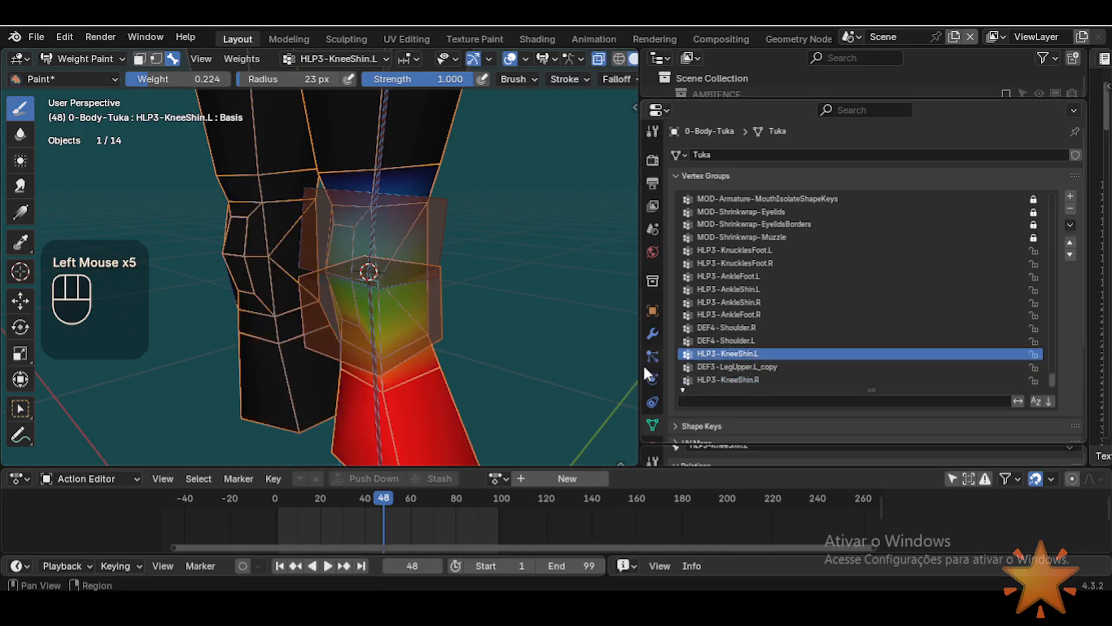
pyautogui.click(717, 381)
# Step: Leave Weight Paint mode, select the armature plus the 0-Body-Tuka mesh, re-enter Weight Paint mode, and pick the HLP3-KneeShin.L bone
pyautogui.hotkey('ctrl', 'Tab')
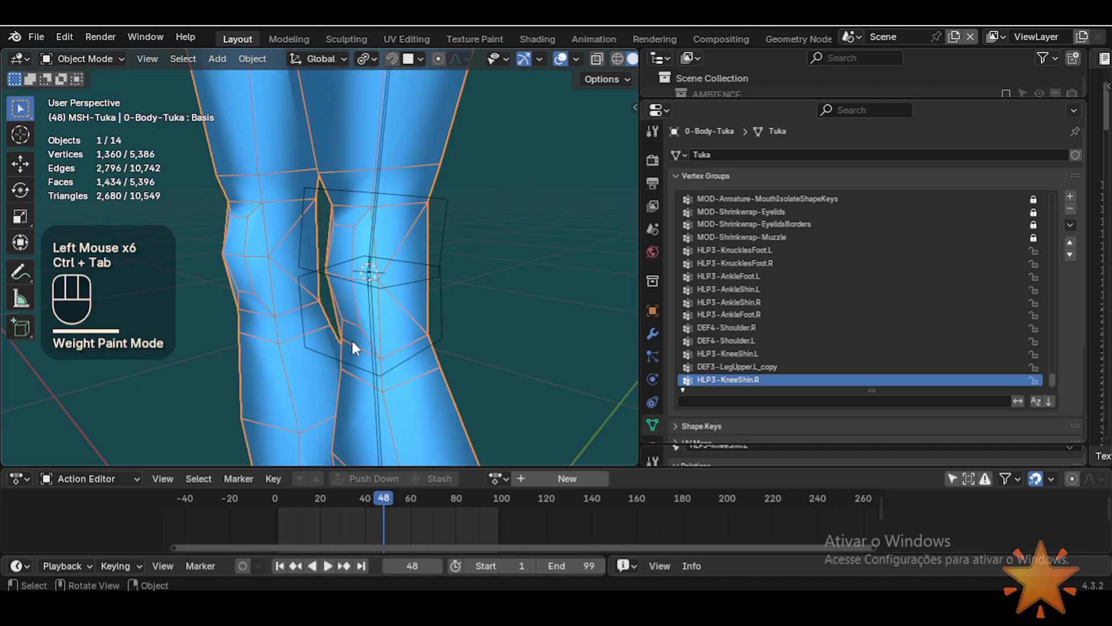
pyautogui.click(440, 324)
pyautogui.keyDown('shift'); pyautogui.click(420, 387); pyautogui.keyUp('shift')
pyautogui.hotkey('ctrl', 'Tab')
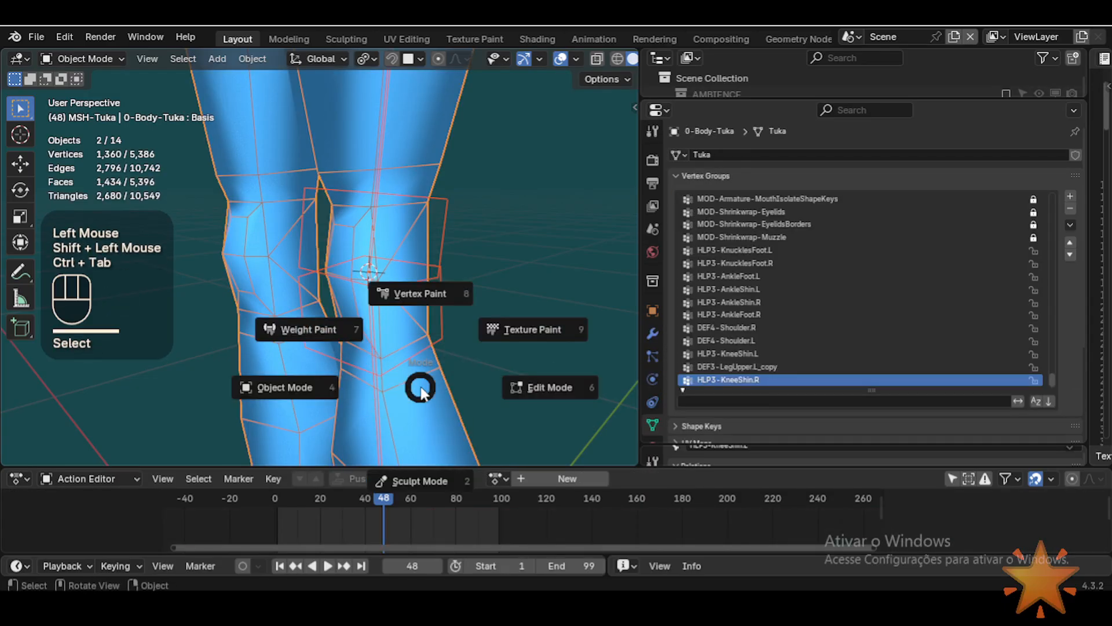
pyautogui.click(309, 329)
pyautogui.keyDown('alt'); pyautogui.click(432, 307); pyautogui.keyUp('alt')
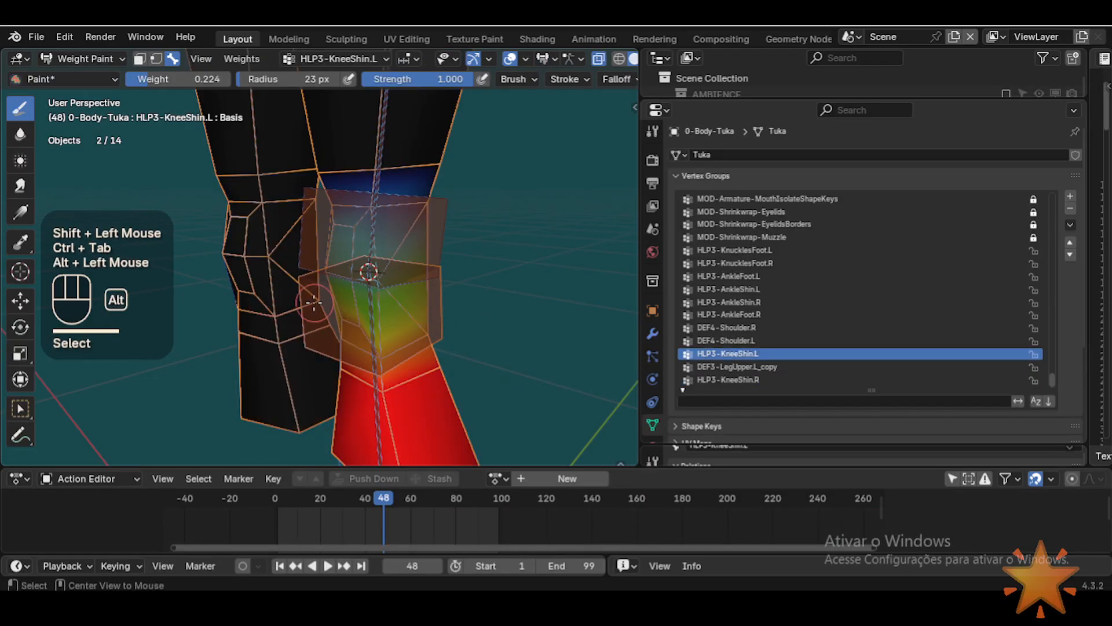
pyautogui.keyDown('alt'); pyautogui.click(299, 291); pyautogui.keyUp('alt')
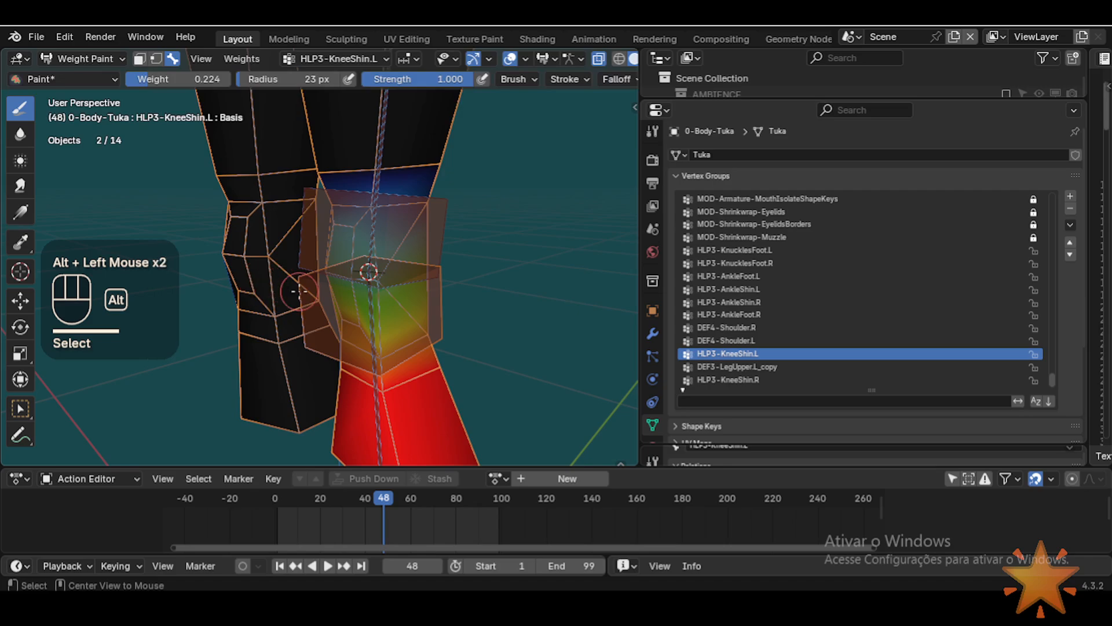
# Step: Switch repeatedly between the left and right KneeShin vertex groups to check their mirrored weights, ending on HLP3-KneeShin.L
pyautogui.click(756, 379)
pyautogui.click(752, 354)
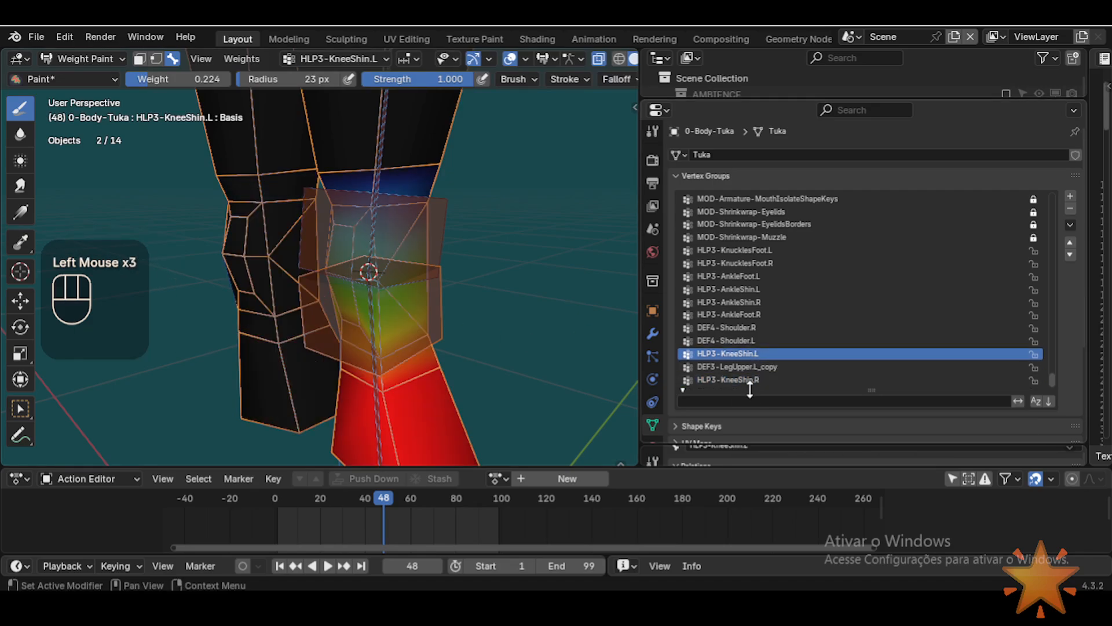
pyautogui.click(753, 381)
pyautogui.click(756, 380)
pyautogui.click(757, 353)
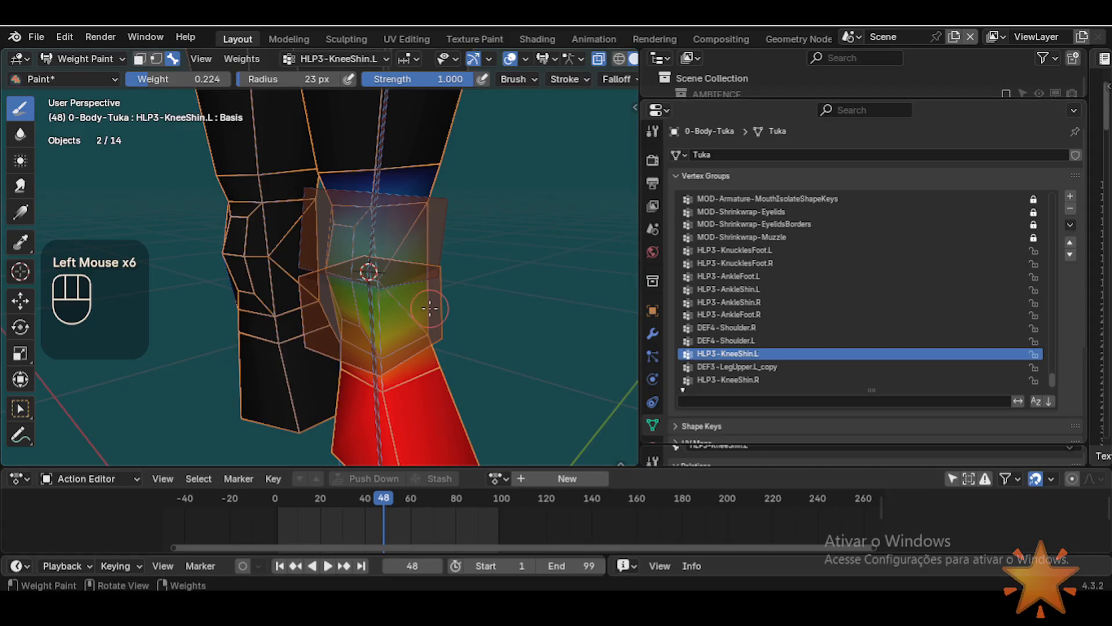
pyautogui.click(731, 380)
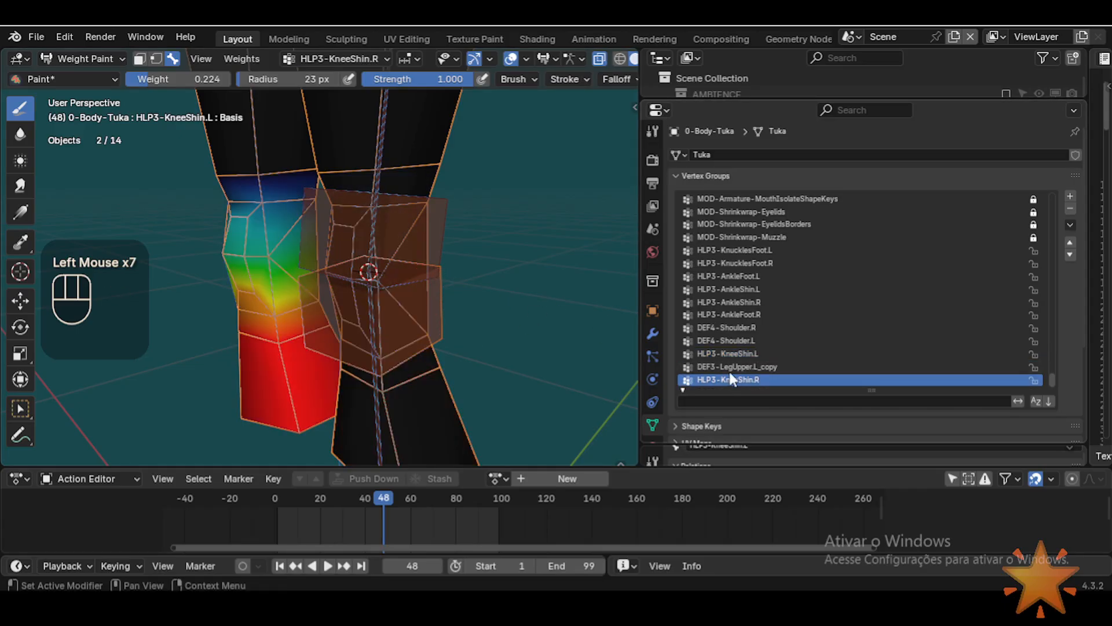
pyautogui.click(728, 351)
pyautogui.click(729, 378)
pyautogui.click(747, 354)
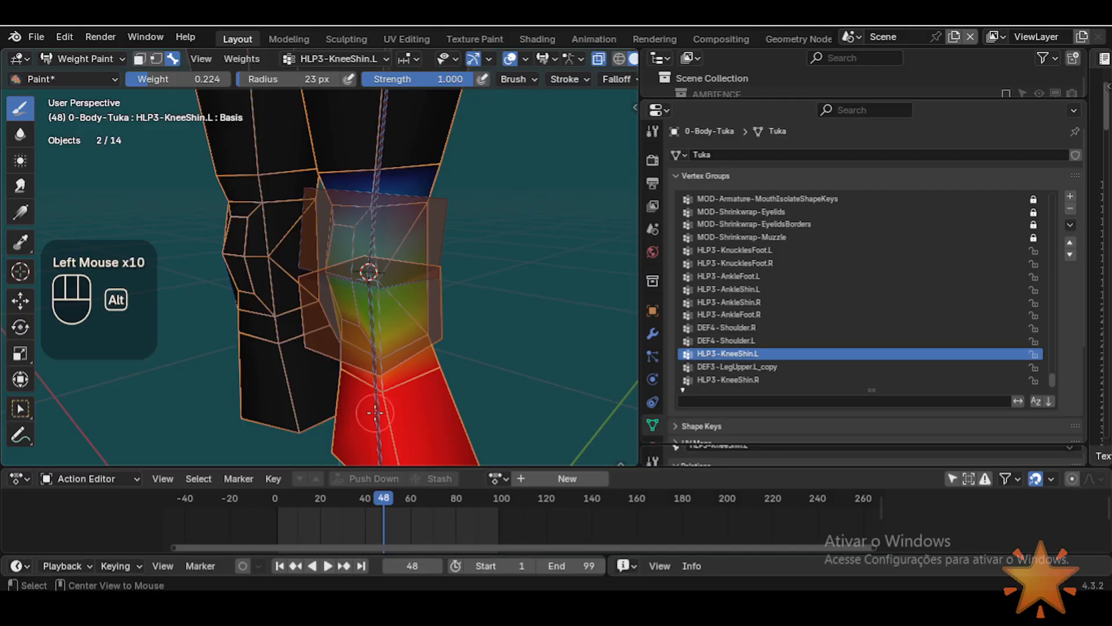
# Step: Alternate between the DEF3-LegLower.L and HLP3-KneeShin.L bones on the mesh to compare their weights
pyautogui.keyDown('alt'); pyautogui.click(445, 290); pyautogui.keyUp('alt')
pyautogui.keyDown('alt'); pyautogui.click(419, 353); pyautogui.keyUp('alt')
pyautogui.keyDown('alt'); pyautogui.click(394, 400); pyautogui.keyUp('alt')
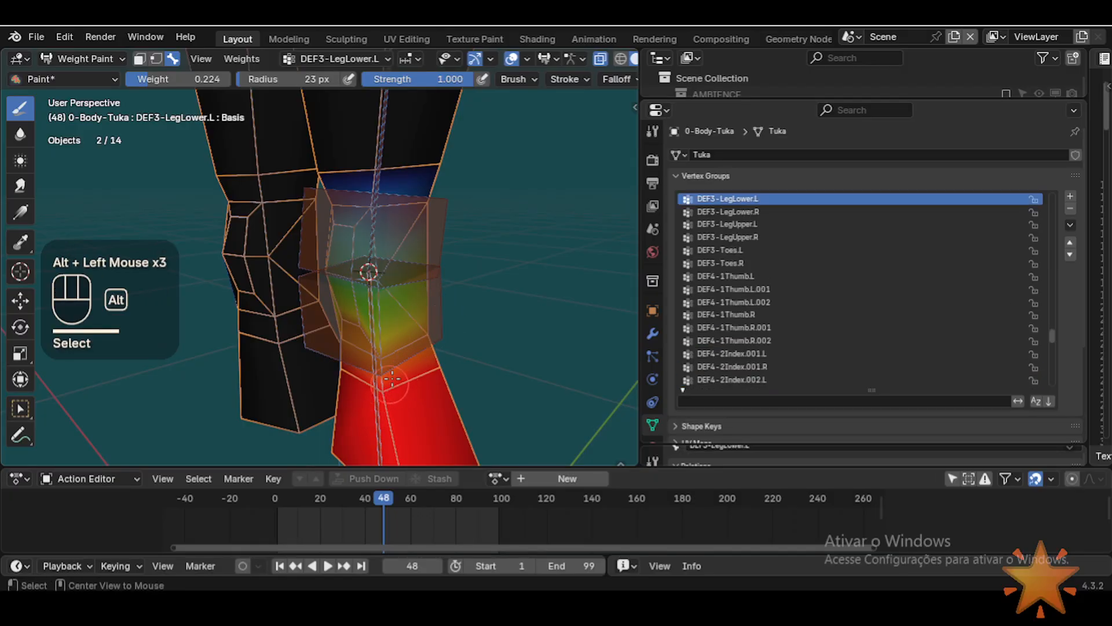
pyautogui.keyDown('alt'); pyautogui.click(417, 355); pyautogui.keyUp('alt')
pyautogui.keyDown('alt'); pyautogui.click(384, 401); pyautogui.keyUp('alt')
pyautogui.keyDown('alt'); pyautogui.click(417, 333); pyautogui.keyUp('alt')
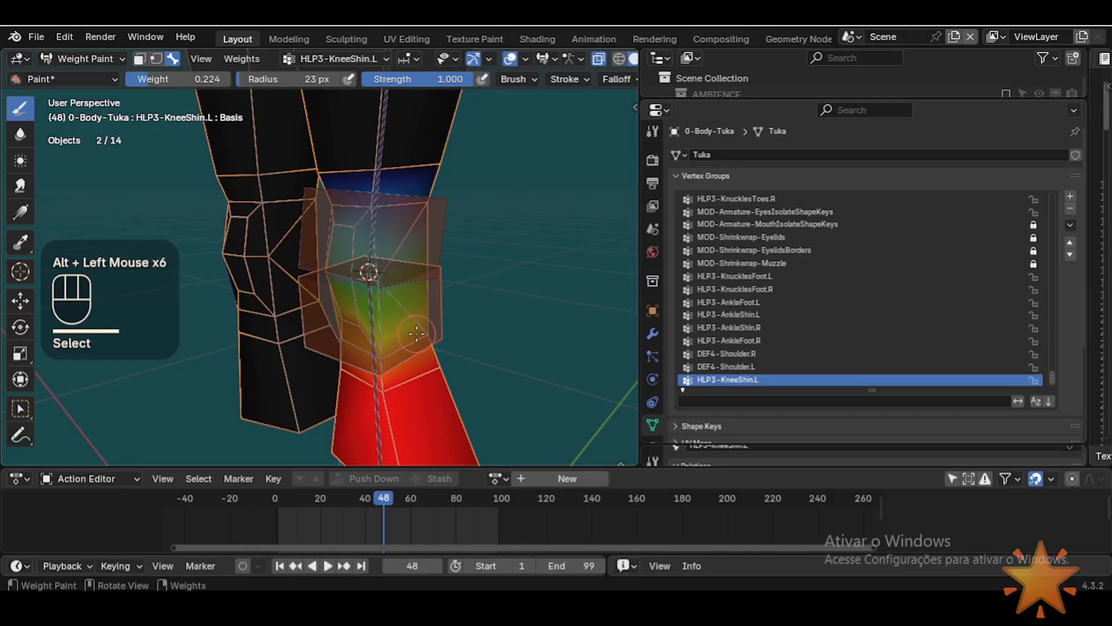
# Step: Examine the left knee weights, picking the HLP3-KneeThigh.L bone and the DEF3-LegUpper.L bone to compare them
pyautogui.scroll(-2, 396, 363)
pyautogui.keyDown('shift'); pyautogui.moveTo(396, 362); pyautogui.dragTo(363, 219, button='middle'); pyautogui.keyUp('shift')
pyautogui.scroll(2, 365, 168)
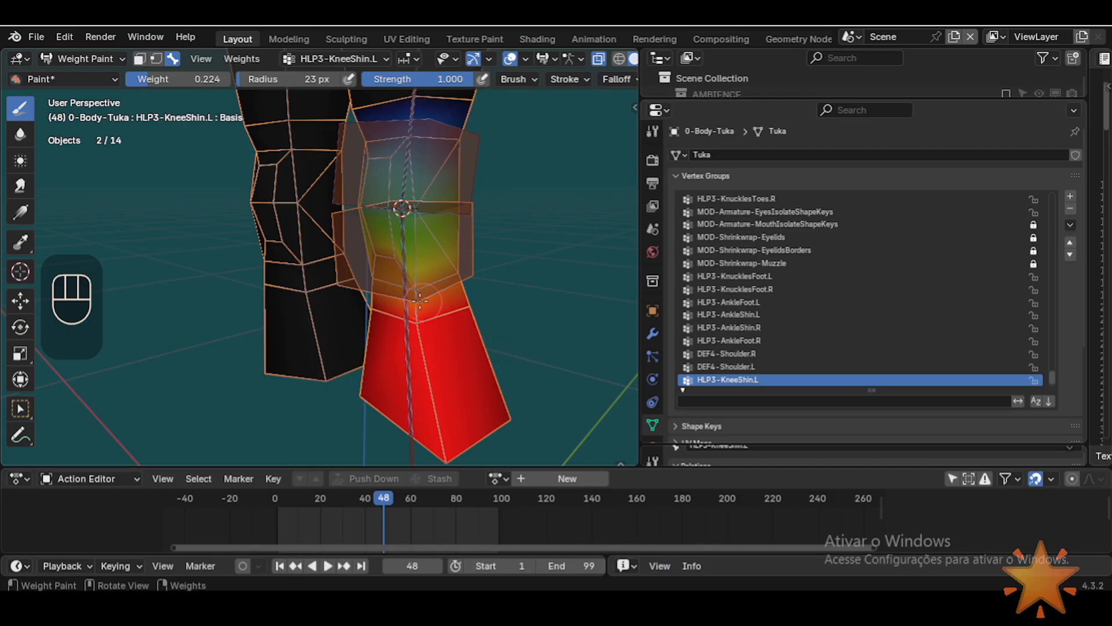
pyautogui.scroll(-3, 414, 301)
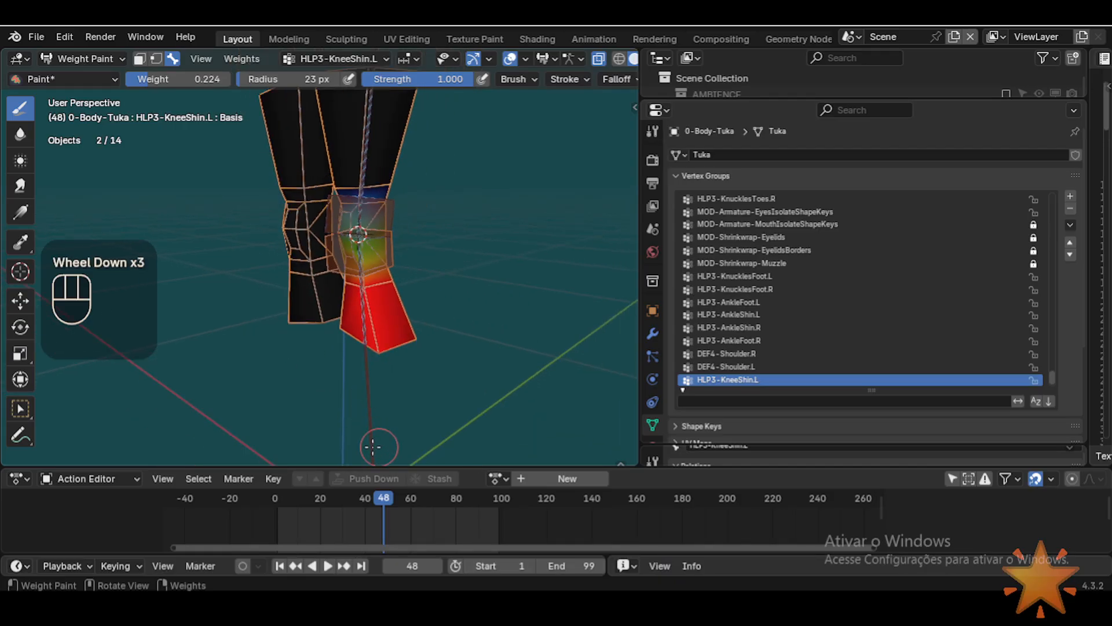
pyautogui.scroll(1, 387, 324)
pyautogui.keyDown('shift'); pyautogui.moveTo(427, 191); pyautogui.dragTo(431, 238, button='middle'); pyautogui.keyUp('shift')
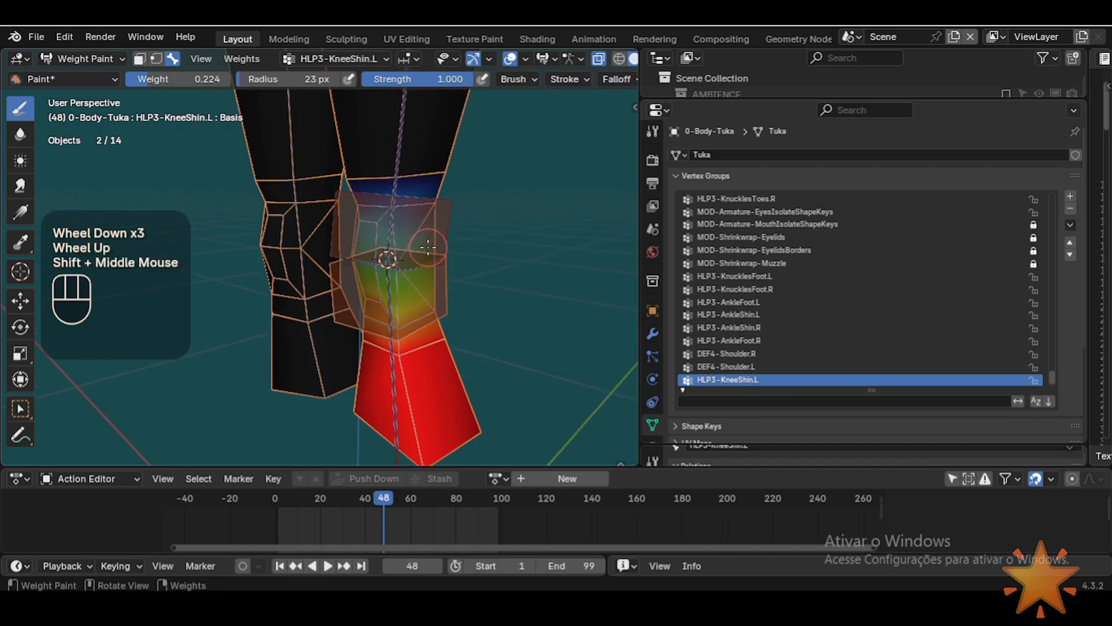
pyautogui.keyDown('alt'); pyautogui.click(435, 213); pyautogui.keyUp('alt')
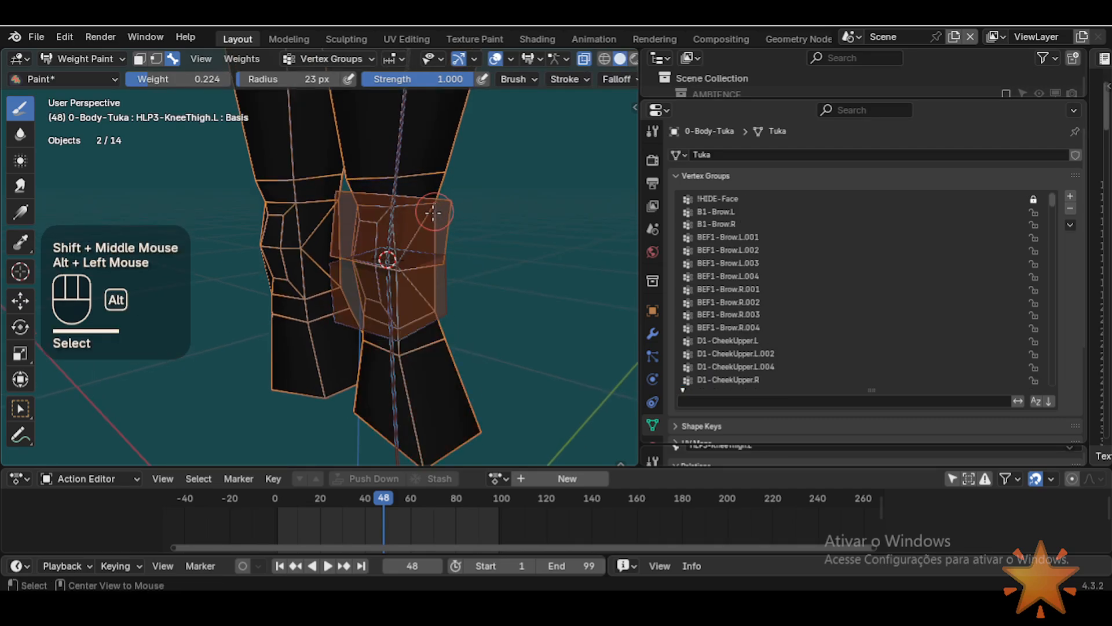
pyautogui.keyDown('alt'); pyautogui.click(396, 171); pyautogui.keyUp('alt')
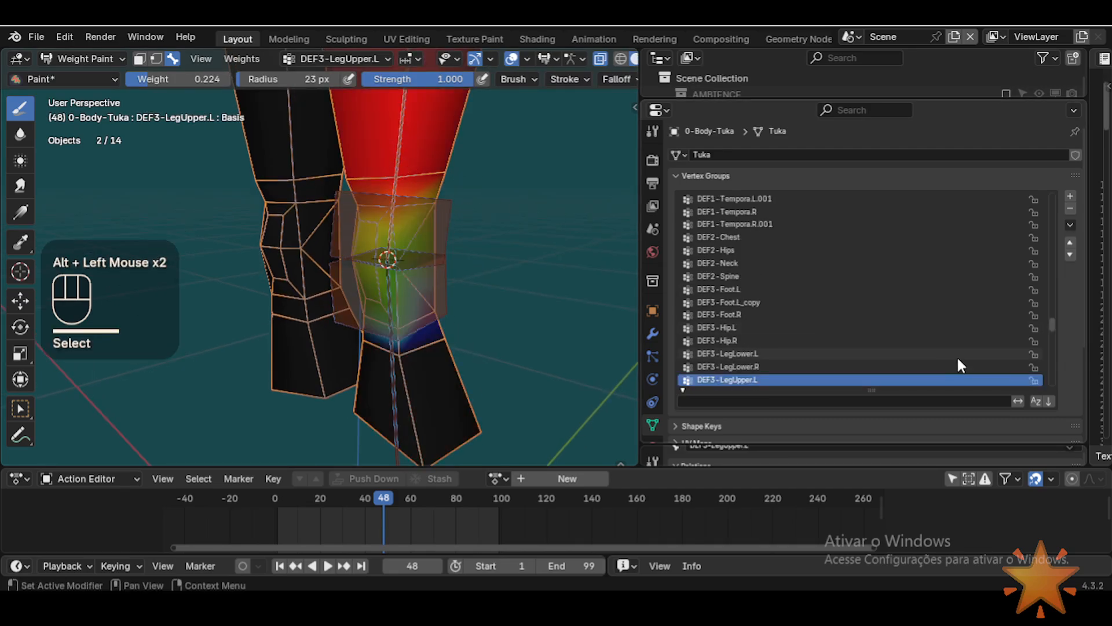
# Step: Enter Pose Mode on the armature, select the HLP3-KneeThigh.L bone, and copy its name without changing it
pyautogui.hotkey('ctrl', 'Tab')
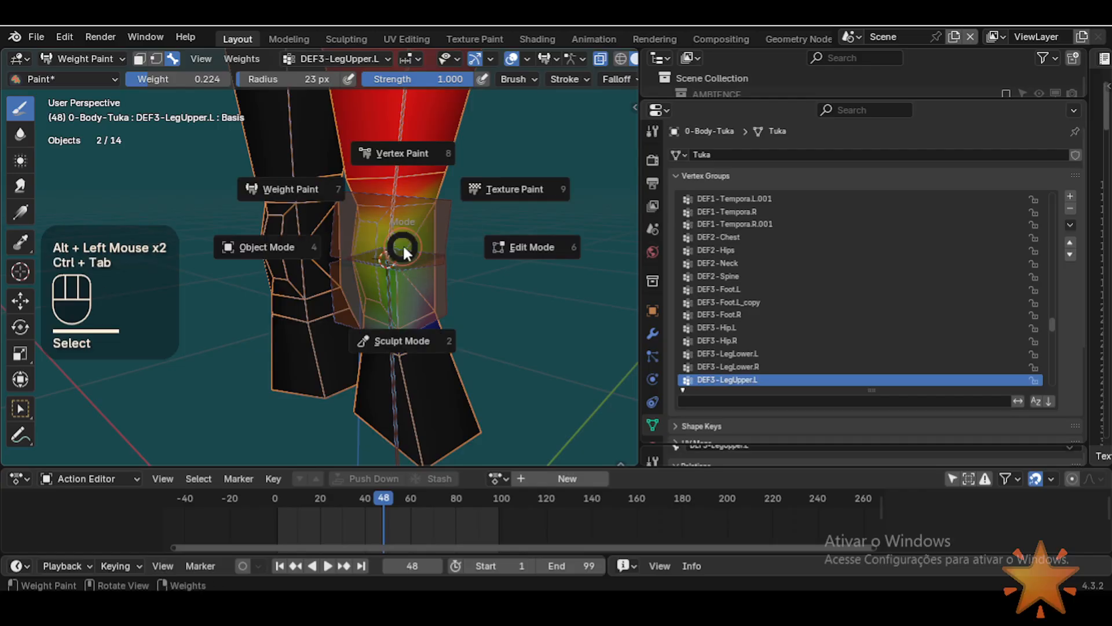
pyautogui.click(446, 224)
pyautogui.hotkey('ctrl', 'Tab')
pyautogui.click(447, 216)
pyautogui.press('F2')
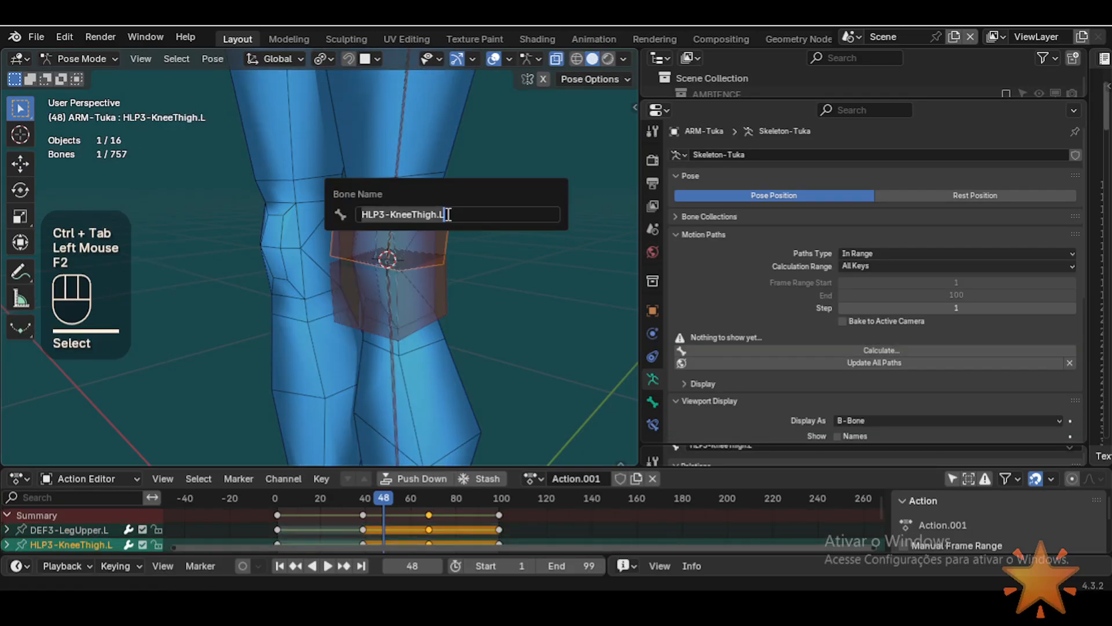
pyautogui.hotkey('ctrl', 'c')
pyautogui.press('Escape')
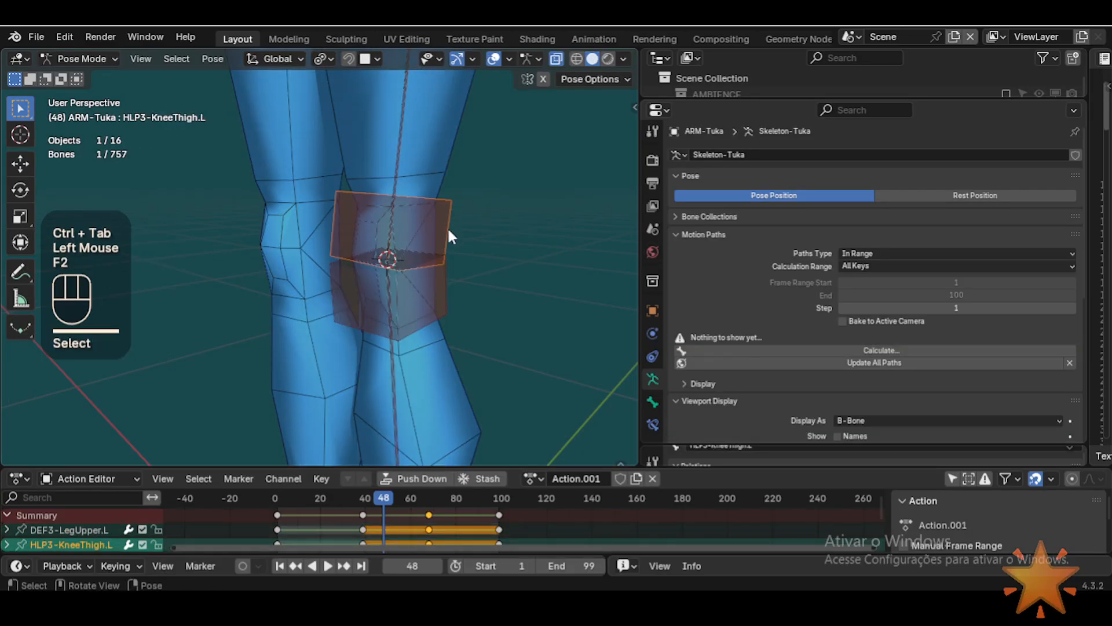
# Step: Leave Pose Mode, add the 0-Body-Tuka mesh to the armature selection, enter Weight Paint mode, and pick the DEF3-LegUpper.L bone
pyautogui.hotkey('ctrl', 'Tab')
pyautogui.click(390, 332)
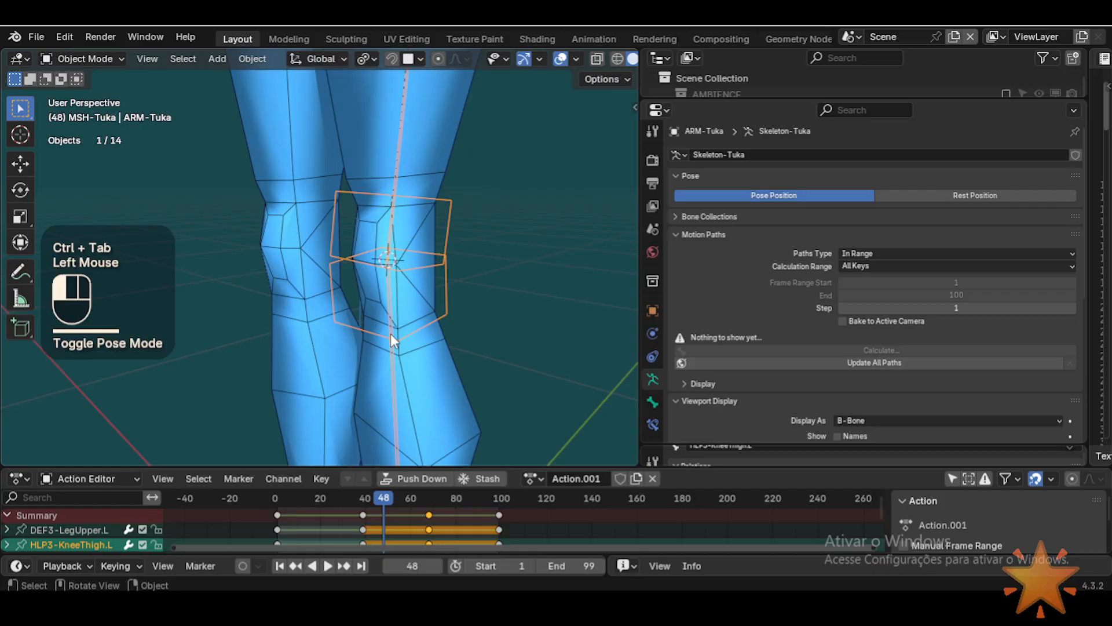
pyautogui.keyDown('shift'); pyautogui.click(417, 356); pyautogui.keyUp('shift')
pyautogui.hotkey('ctrl', 'Tab')
pyautogui.press('w')
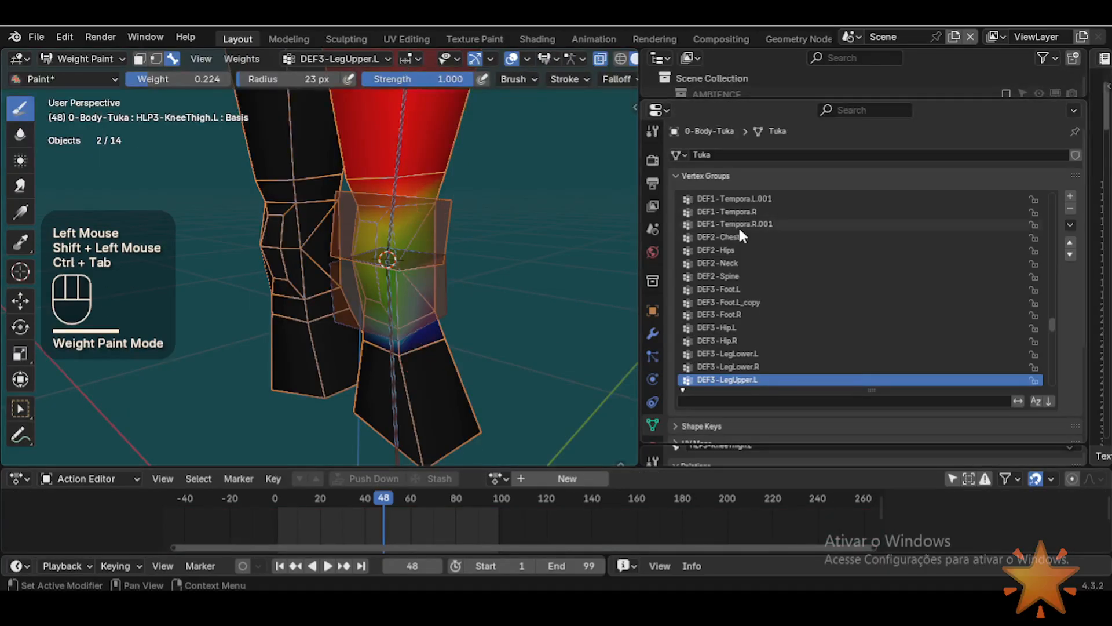
pyautogui.keyDown('alt'); pyautogui.click(428, 148); pyautogui.keyUp('alt')
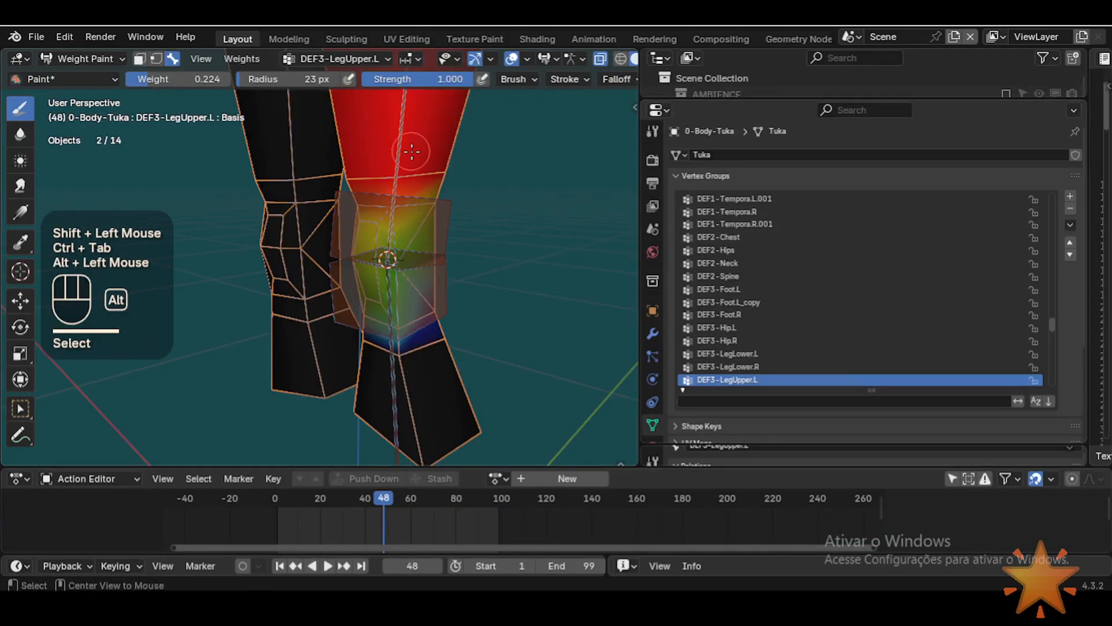
# Step: Rename the DEF3-LegUpper.L_copy vertex group as HLP3-KneeThigh.L by pasting the copied bone name
pyautogui.click(1050, 323)
pyautogui.moveTo(1050, 323); pyautogui.dragTo(1050, 385)
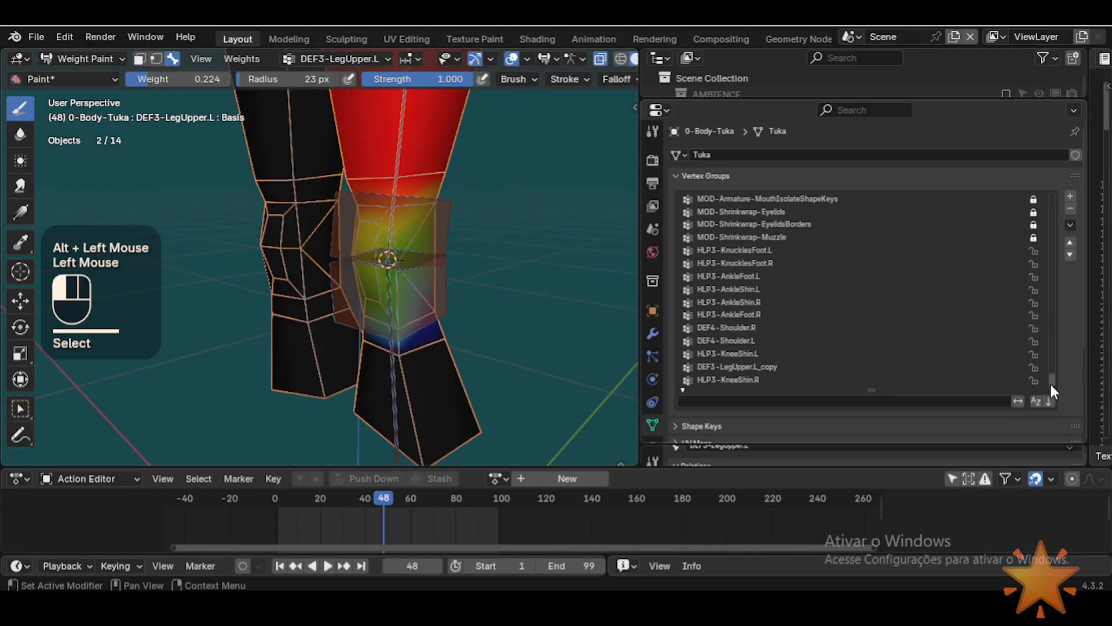
pyautogui.doubleClick(763, 367)
pyautogui.hotkey('ctrl', 'v')
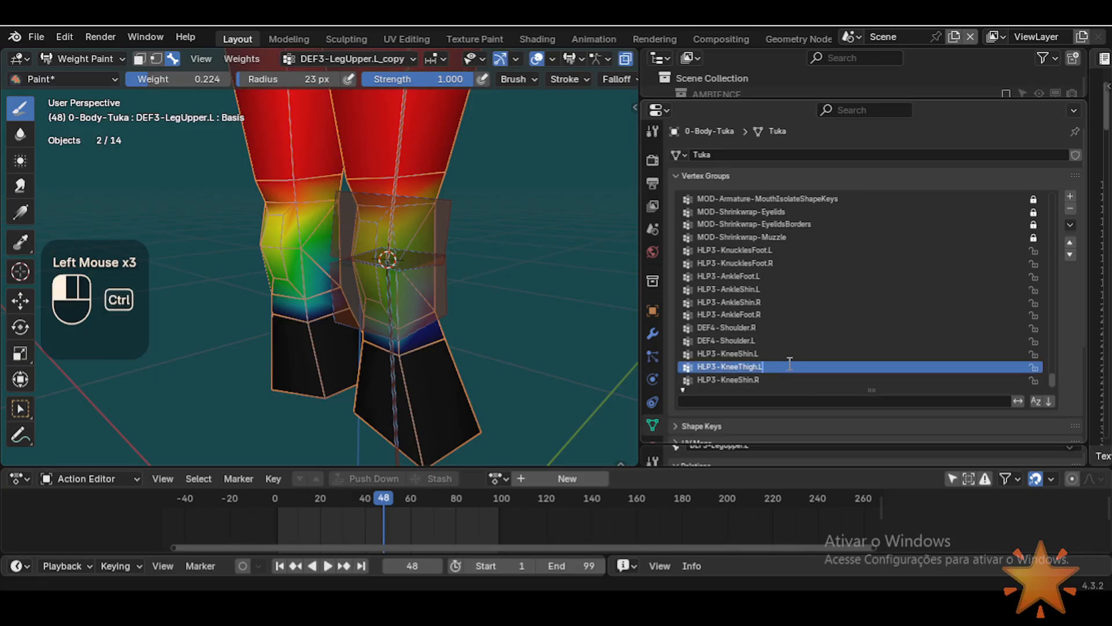
pyautogui.press('Return')
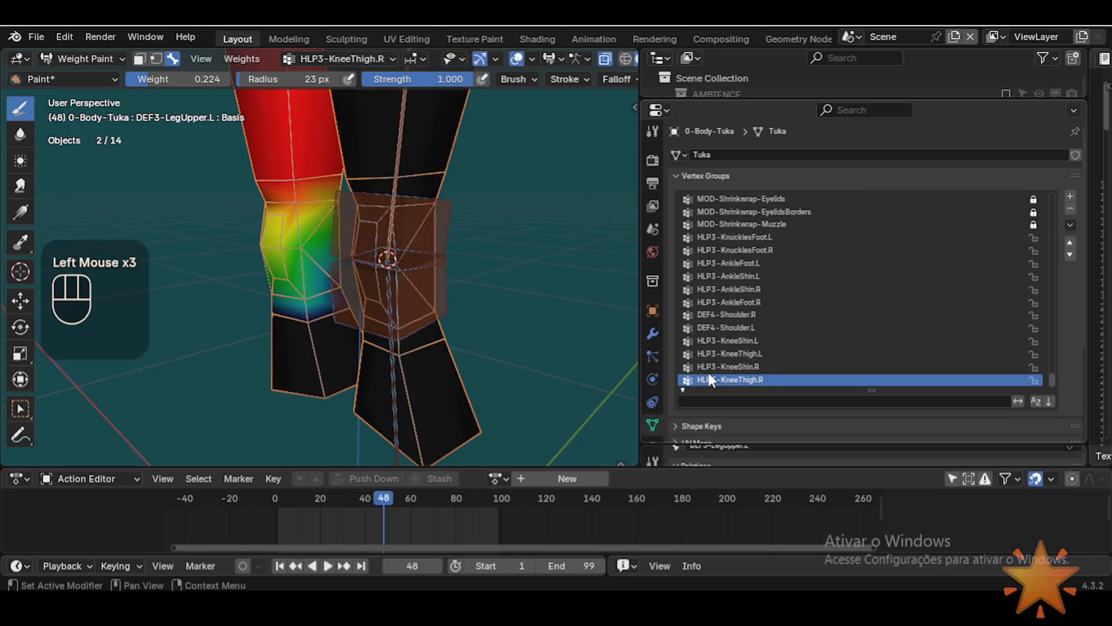
# Step: Compare the HLP3-KneeThigh.L and HLP3-KneeShin.L weights on the left knee, alternating between the two helper bones
pyautogui.scroll(-1, 751, 376)
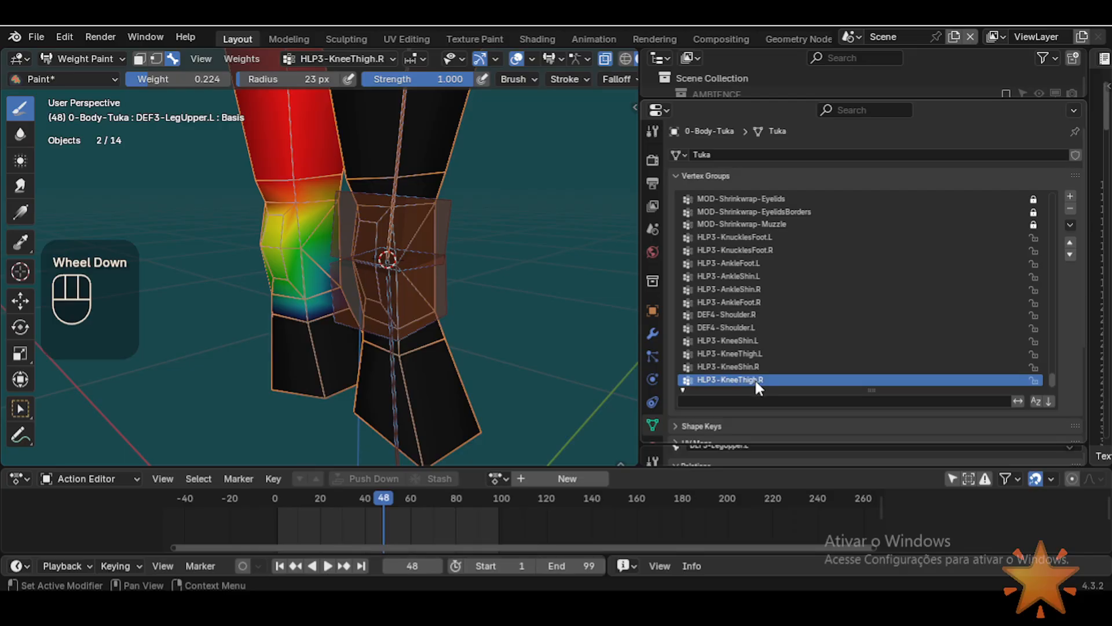
pyautogui.click(753, 353)
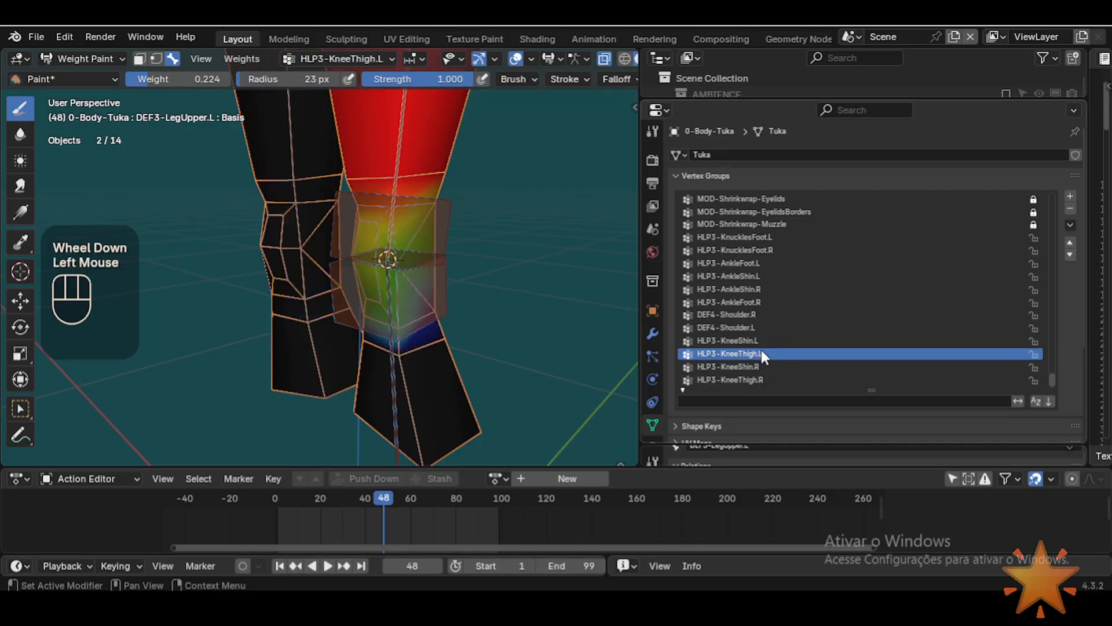
pyautogui.keyDown('alt'); pyautogui.click(440, 285); pyautogui.keyUp('alt')
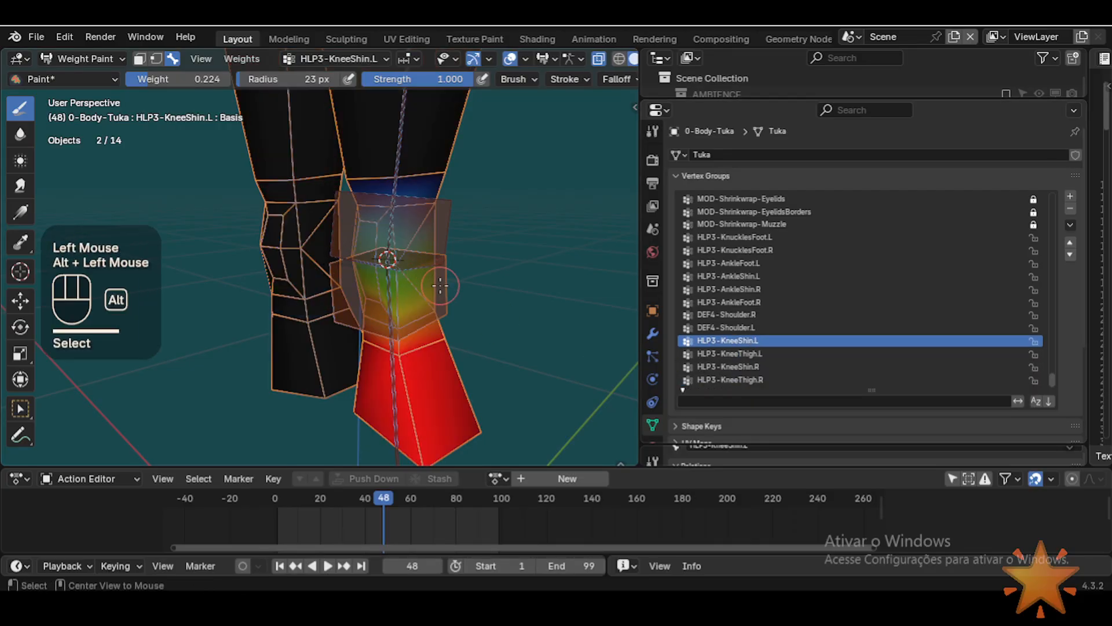
pyautogui.keyDown('alt'); pyautogui.click(442, 238); pyautogui.keyUp('alt')
pyautogui.keyDown('alt'); pyautogui.click(441, 290); pyautogui.keyUp('alt')
pyautogui.keyDown('alt'); pyautogui.click(442, 239); pyautogui.keyUp('alt')
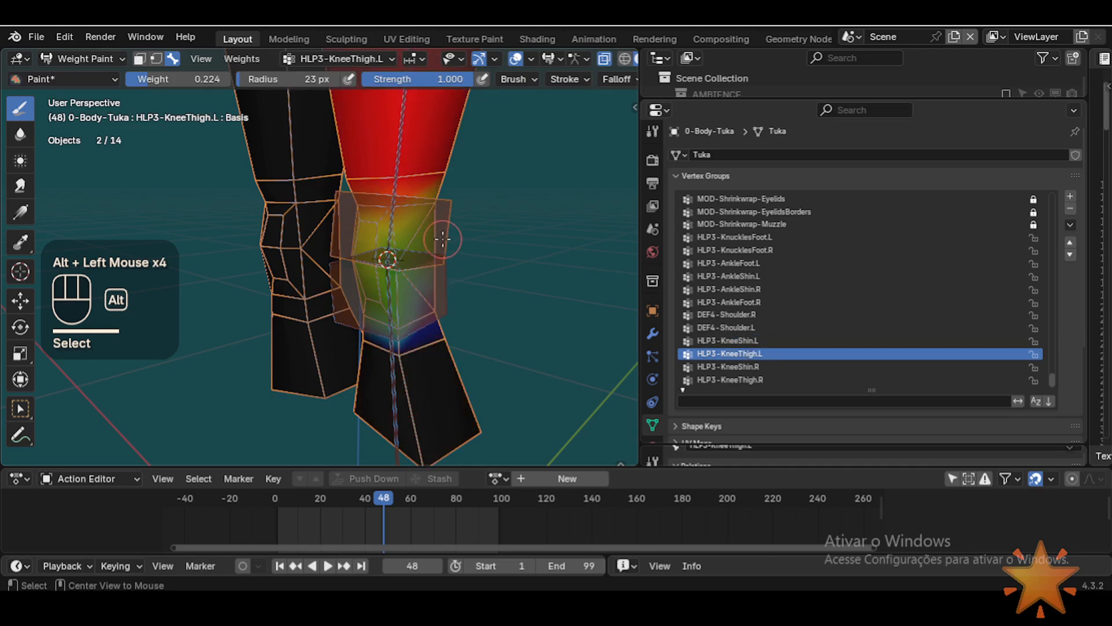
pyautogui.keyDown('alt'); pyautogui.click(441, 293); pyautogui.keyUp('alt')
pyautogui.keyDown('alt'); pyautogui.click(442, 226); pyautogui.keyUp('alt')
pyautogui.keyDown('shift'); pyautogui.moveTo(442, 226); pyautogui.dragTo(390, 325, button='middle'); pyautogui.keyUp('shift')
pyautogui.scroll(-2, 395, 255)
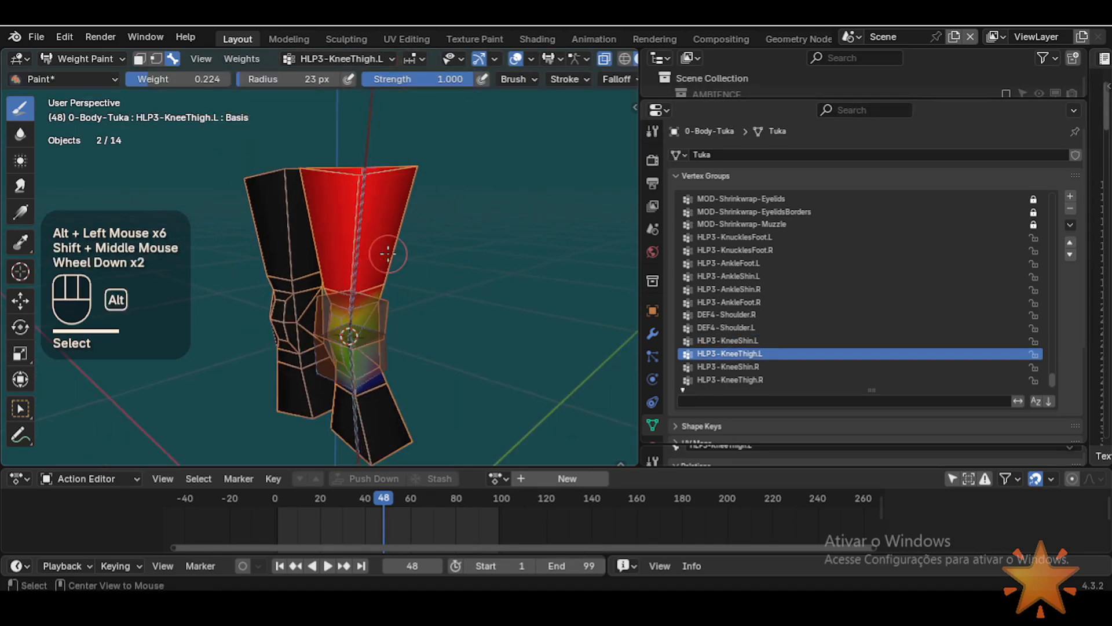
pyautogui.keyDown('alt'); pyautogui.click(357, 239); pyautogui.keyUp('alt')
pyautogui.keyDown('alt'); pyautogui.click(369, 278); pyautogui.keyUp('alt')
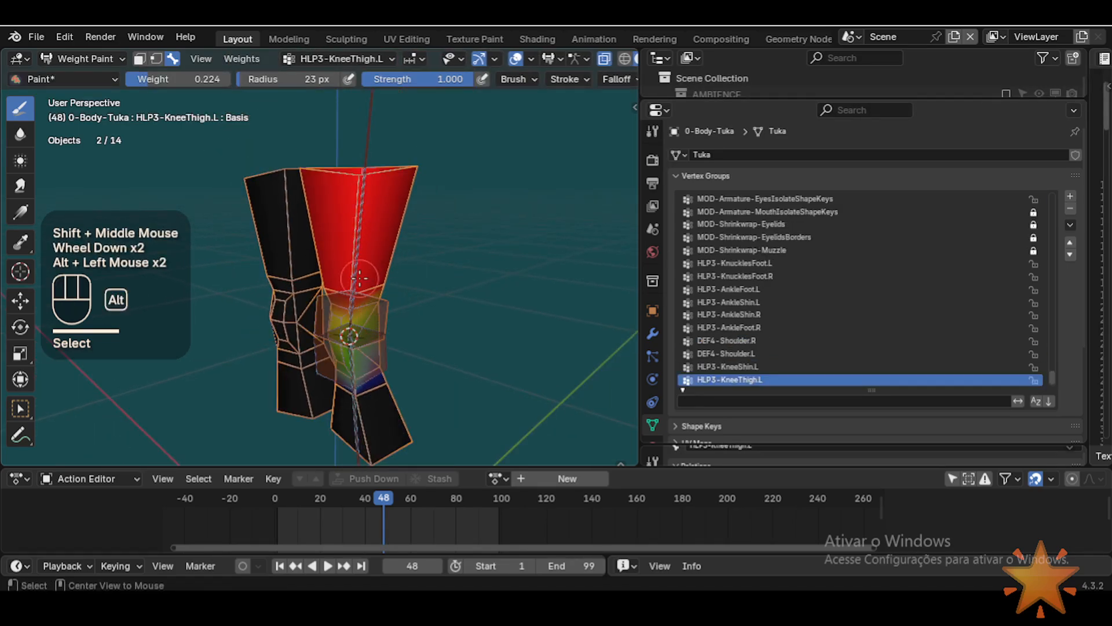
pyautogui.keyDown('alt'); pyautogui.click(359, 243); pyautogui.keyUp('alt')
# Step: Leave Weight Paint mode, reveal all hidden geometry of the 0-Body-Tuka mesh in Edit Mode, and return to Object Mode
pyautogui.hotkey('ctrl', 'Tab')
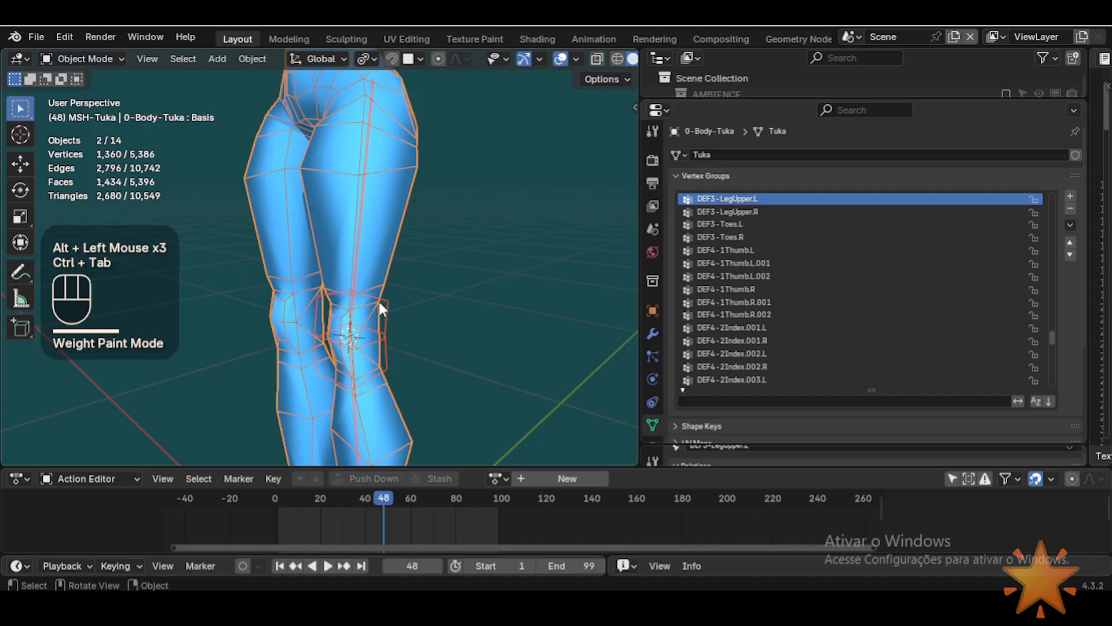
pyautogui.click(380, 306)
pyautogui.click(383, 250)
pyautogui.press('Tab')
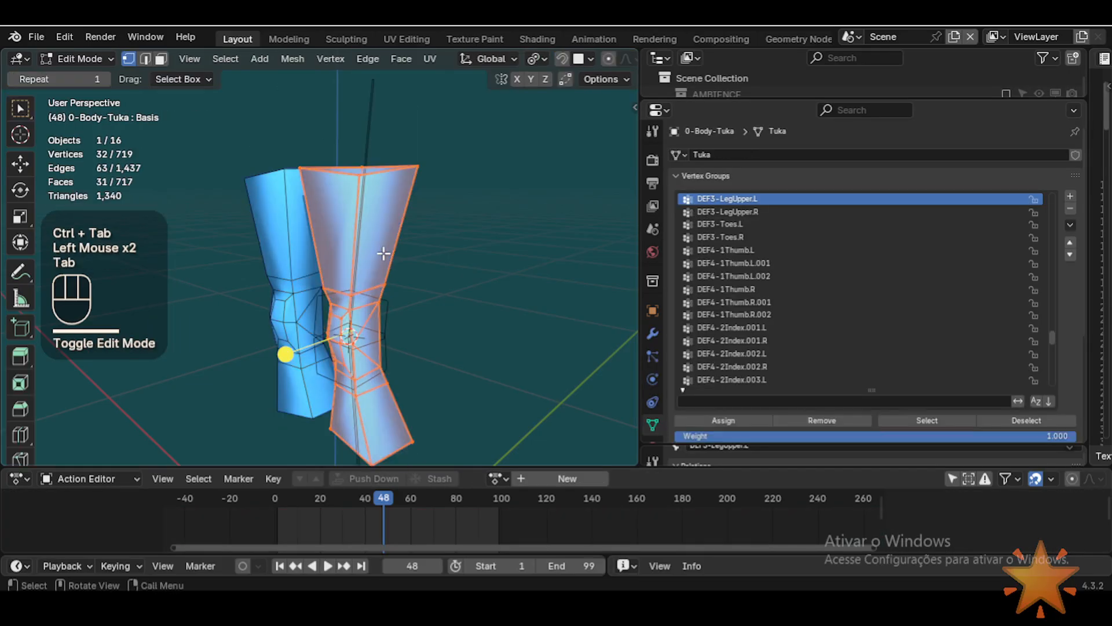
pyautogui.press('alt')
pyautogui.hotkey('alt', 'h')
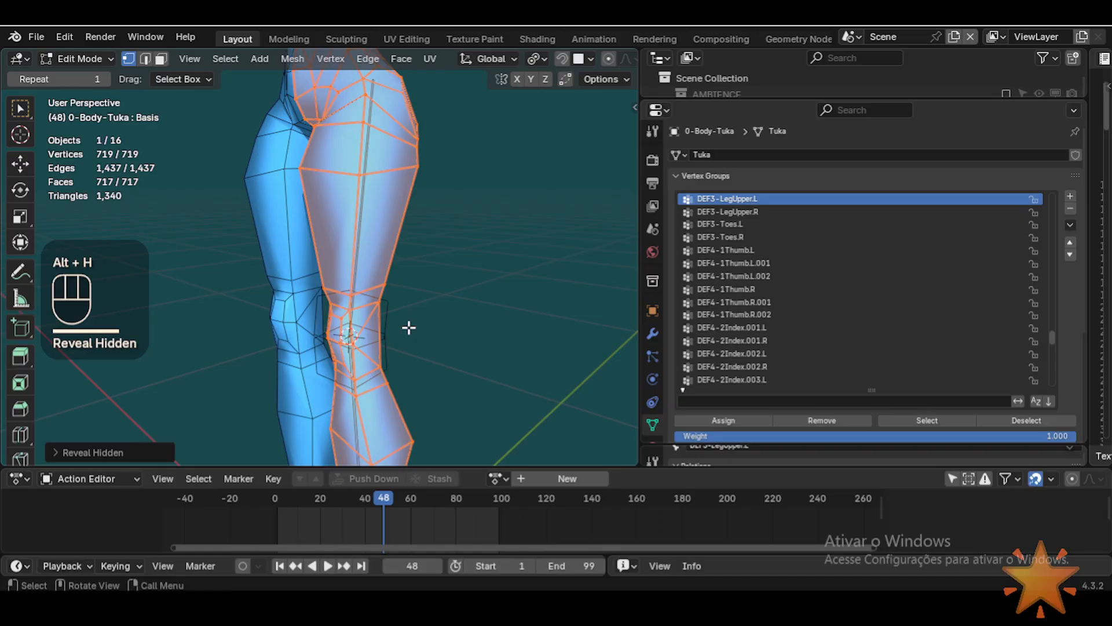
pyautogui.hotkey('ctrl', 'Tab')
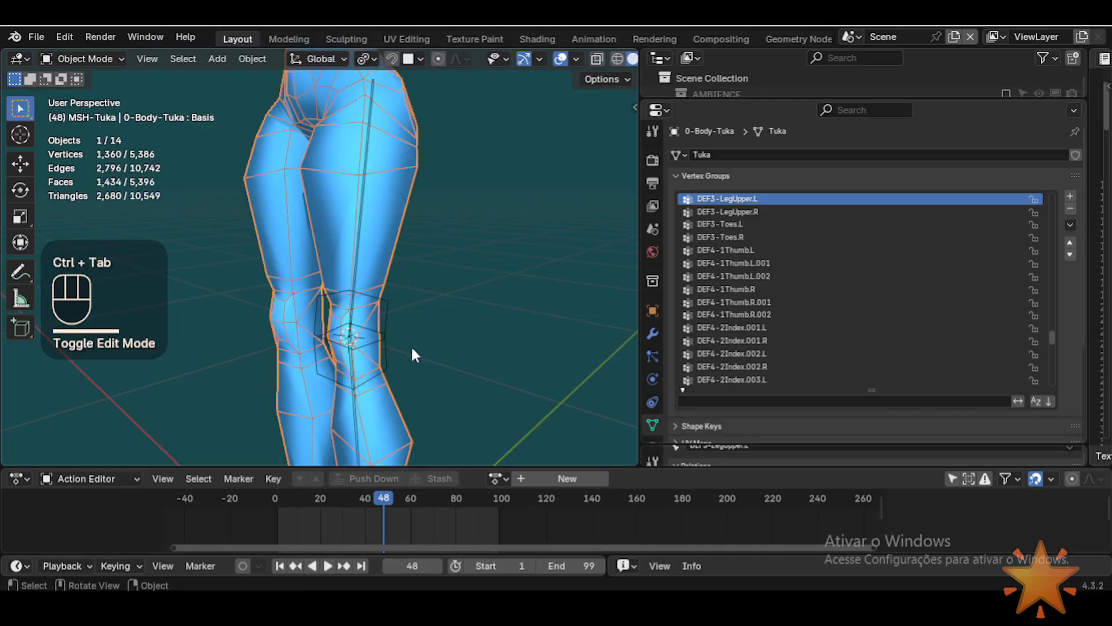
# Step: Select the ARM-Tuka armature, add the 0-Body-Tuka mesh to the selection, and enter Weight Paint mode
pyautogui.scroll(1, 418, 359)
pyautogui.keyDown('shift'); pyautogui.moveTo(426, 376); pyautogui.dragTo(439, 333, button='middle'); pyautogui.keyUp('shift')
pyautogui.scroll(1, 427, 290)
pyautogui.click(427, 286)
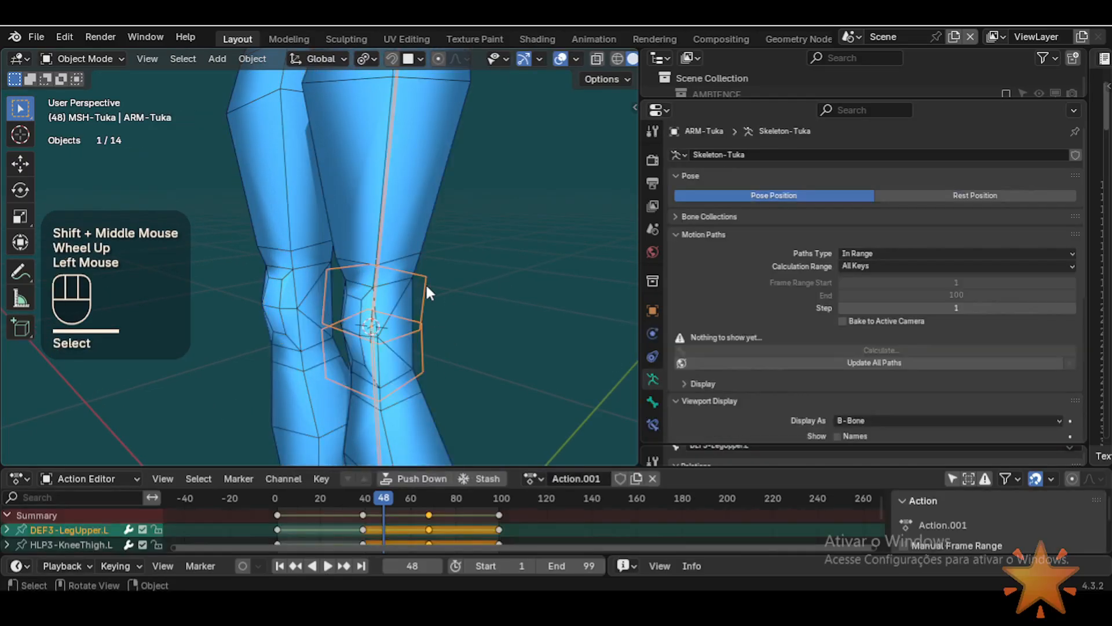
pyautogui.keyDown('shift'); pyautogui.click(423, 269); pyautogui.keyUp('shift')
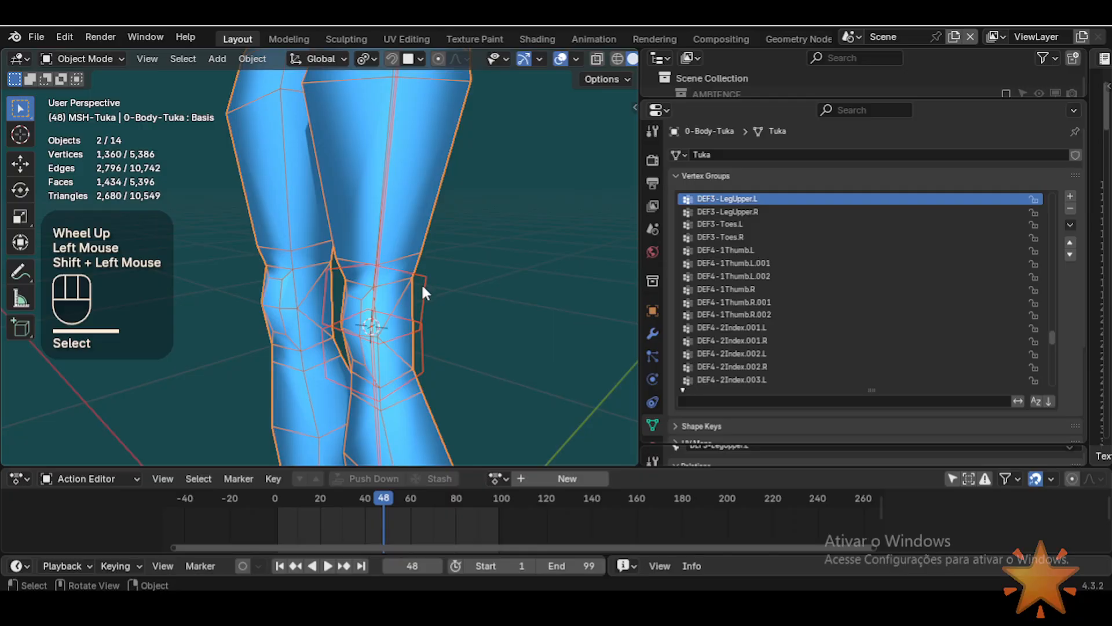
pyautogui.hotkey('ctrl', 'Tab')
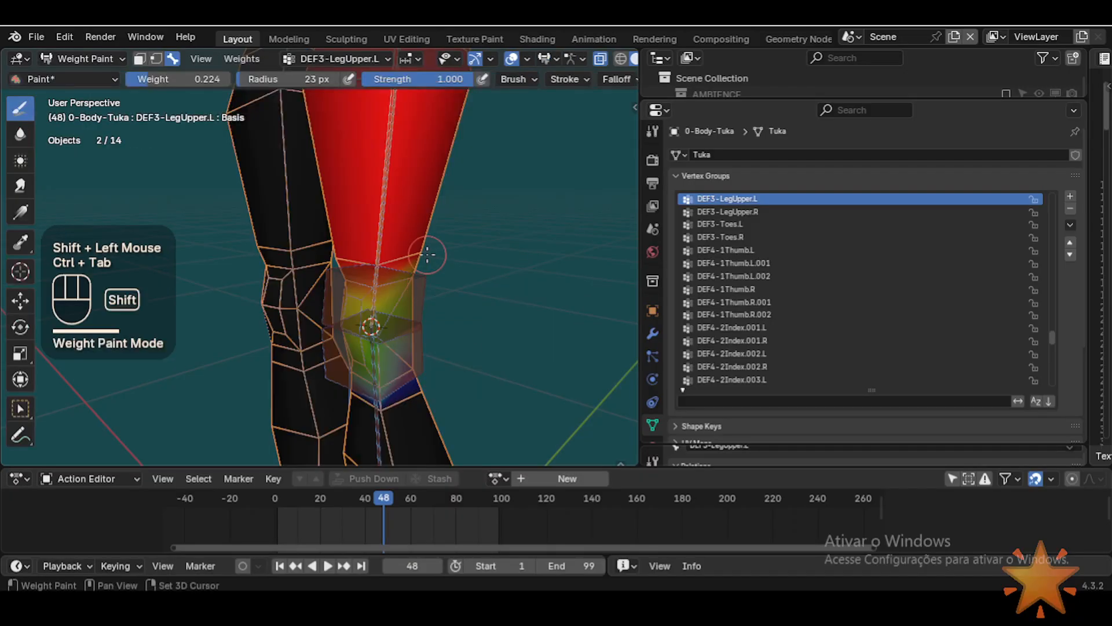
# Step: Compare the DEF3-LegUpper.L weights with those of HLP3-KneeThigh.L, leaving the HLP3-KneeThigh.L bone picked
pyautogui.keyDown('shift'); pyautogui.moveTo(427, 254); pyautogui.dragTo(418, 313, button='middle'); pyautogui.keyUp('shift')
pyautogui.keyDown('alt'); pyautogui.click(408, 307); pyautogui.keyUp('alt')
pyautogui.keyDown('shift'); pyautogui.moveTo(403, 238); pyautogui.dragTo(393, 288, button='middle'); pyautogui.keyUp('shift')
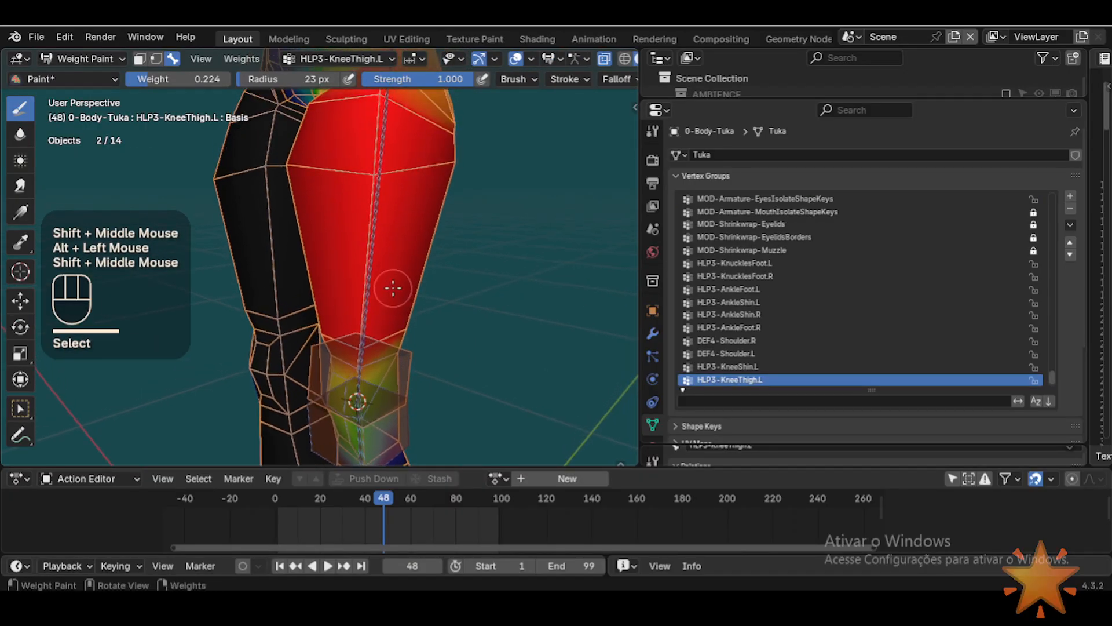
pyautogui.scroll(-1, 394, 298)
pyautogui.keyDown('alt'); pyautogui.click(400, 315); pyautogui.keyUp('alt')
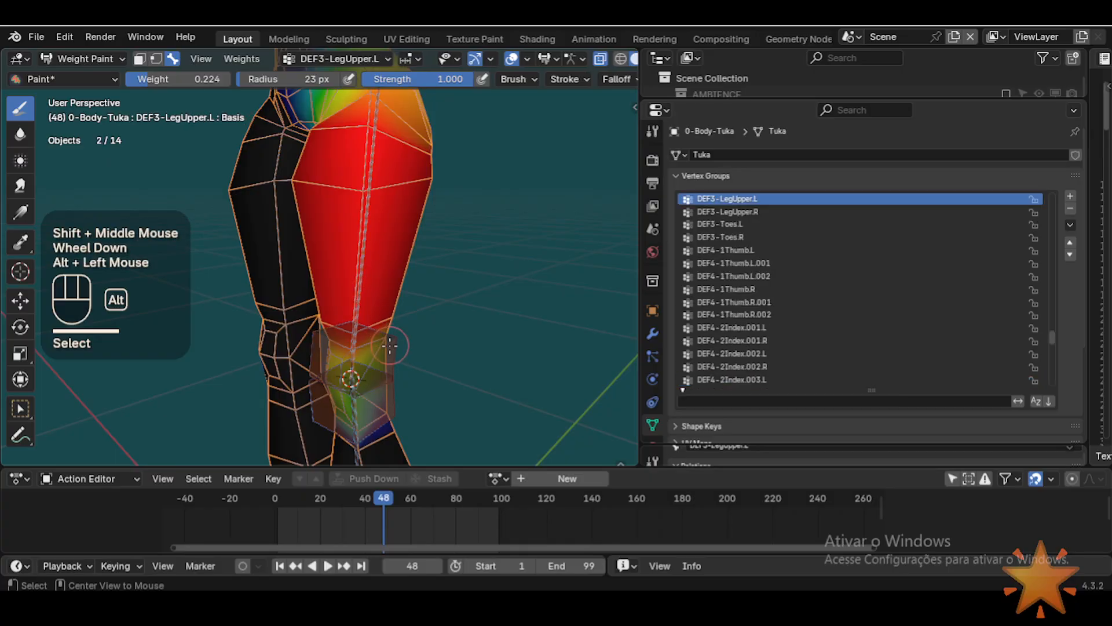
pyautogui.keyDown('alt'); pyautogui.click(391, 348); pyautogui.keyUp('alt')
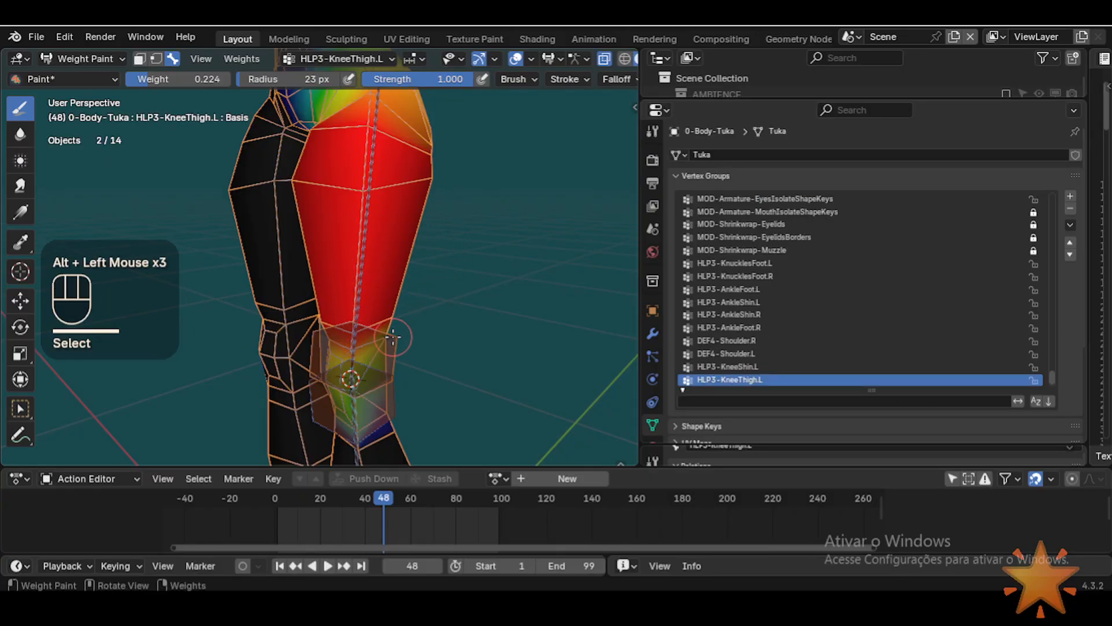
pyautogui.keyDown('shift'); pyautogui.moveTo(522, 203); pyautogui.dragTo(501, 241, button='middle'); pyautogui.keyUp('shift')
pyautogui.keyDown('shift'); pyautogui.moveTo(501, 241); pyautogui.dragTo(518, 209, button='middle'); pyautogui.keyUp('shift')
# Step: Check the weight painting options Auto Normalize, Lock-Relative, Multi-Paint and Restrict
pyautogui.moveTo(617, 79); pyautogui.dragTo(518, 76, button='middle')
pyautogui.moveTo(510, 220); pyautogui.dragTo(556, 209, button='middle')
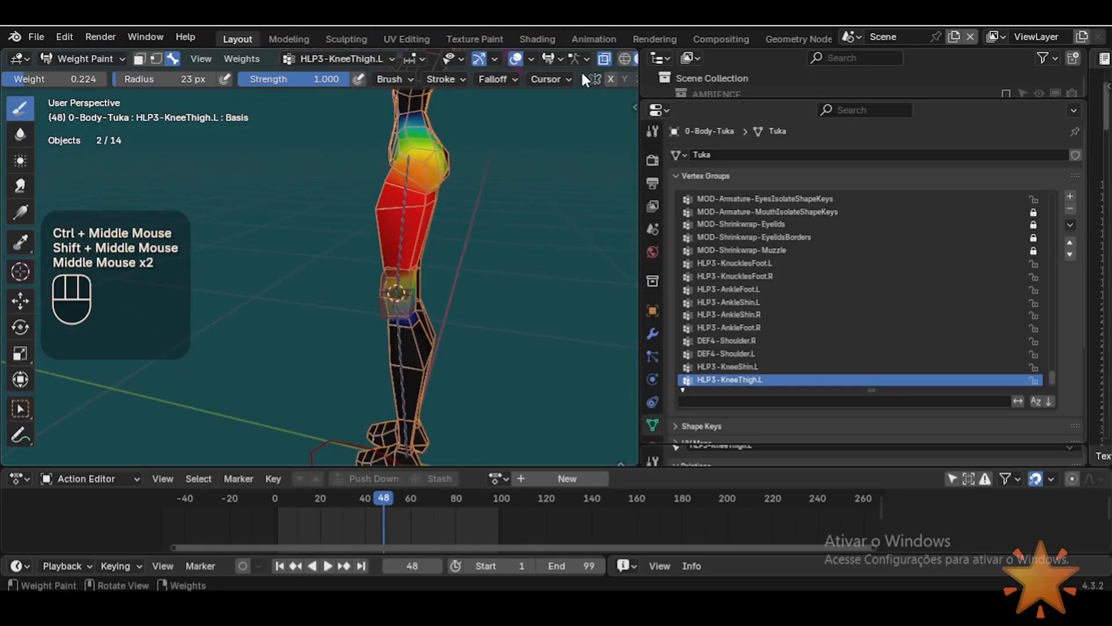
pyautogui.moveTo(582, 72); pyautogui.dragTo(440, 80, button='middle')
pyautogui.click(601, 79)
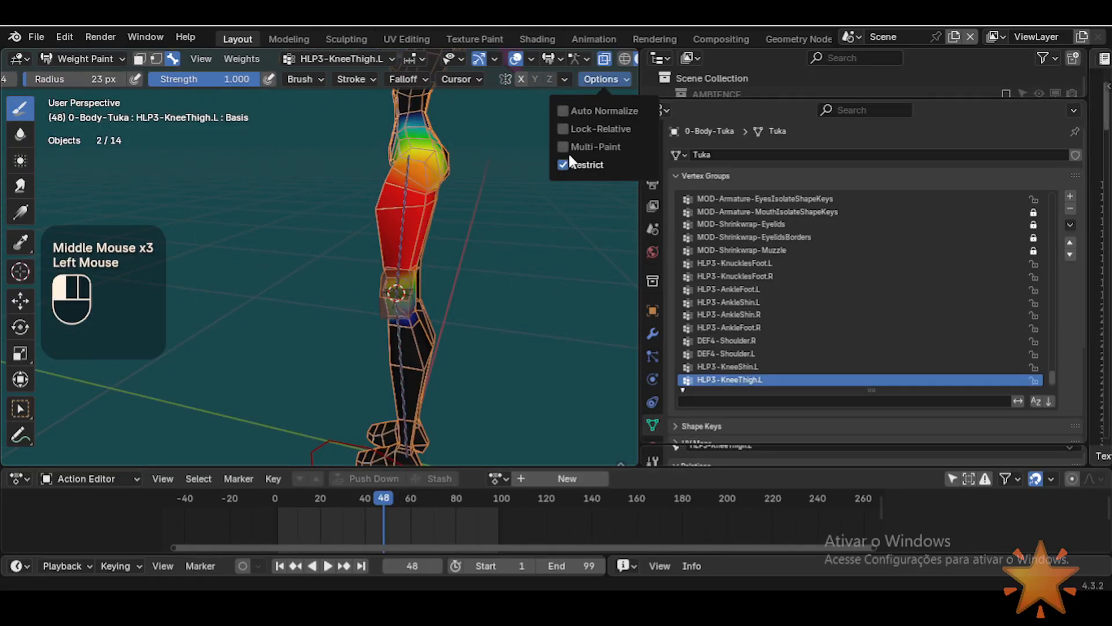
pyautogui.moveTo(444, 191); pyautogui.dragTo(489, 213, button='middle')
pyautogui.click(635, 108)
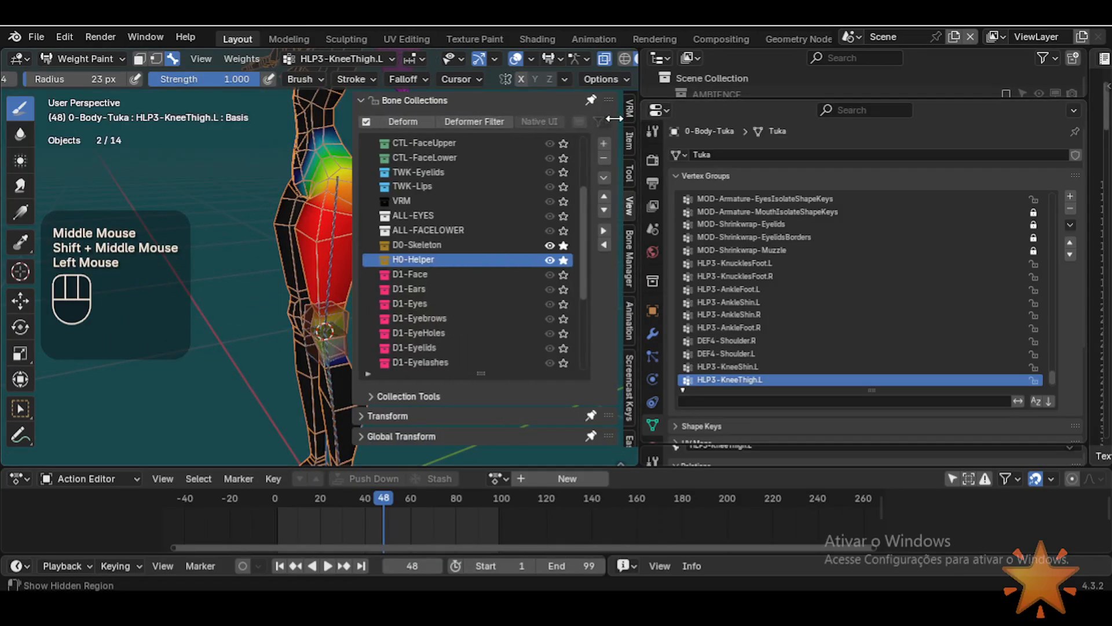
pyautogui.click(605, 79)
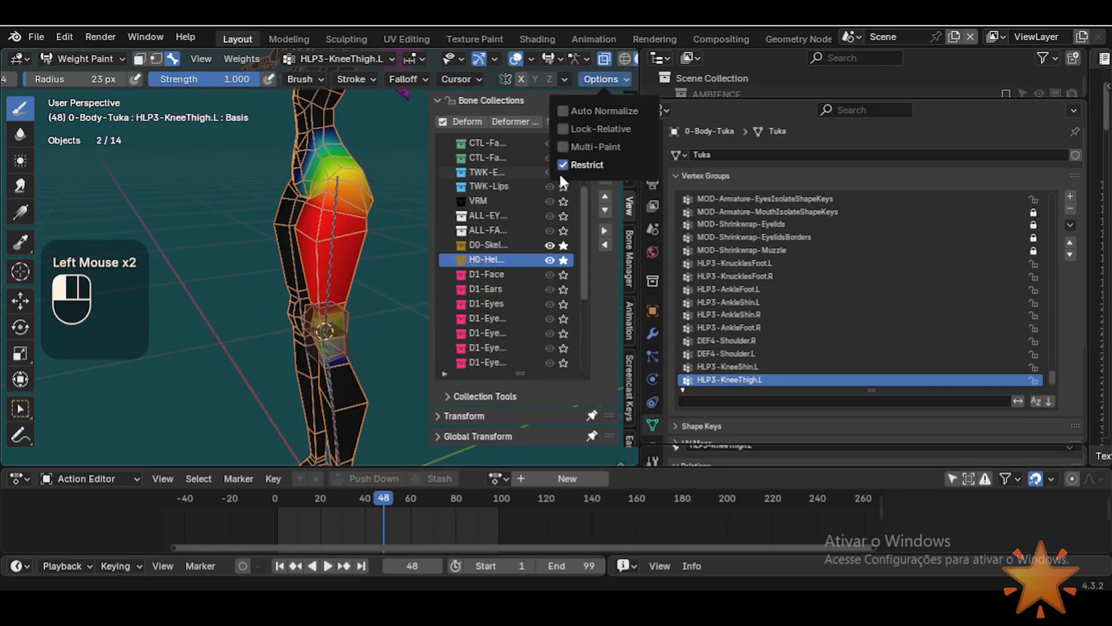
pyautogui.press('n')
pyautogui.click(605, 78)
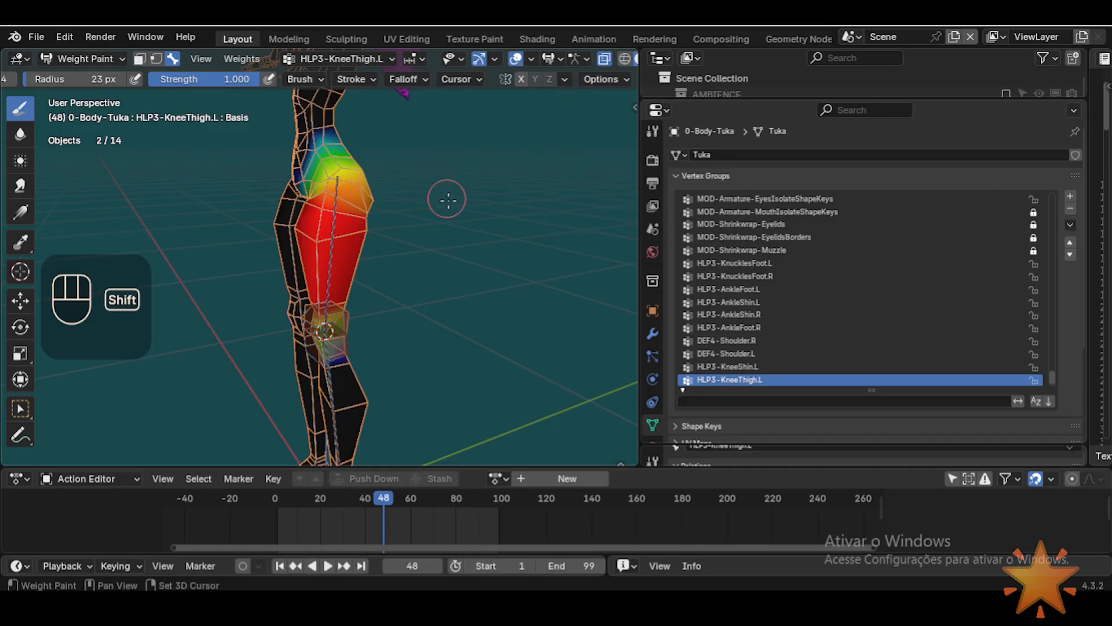
# Step: Adjust the brush weight, set its radius to 50 px, and subtract HLP3-KneeThigh.L weight around the back and side of the left hip
pyautogui.keyDown('shift'); pyautogui.moveTo(442, 193); pyautogui.dragTo(474, 231, button='middle'); pyautogui.keyUp('shift')
pyautogui.hotkey('ctrl', 'f')
pyautogui.keyDown('ctrl'); pyautogui.click(400, 205); pyautogui.keyUp('ctrl')
pyautogui.press('f')
pyautogui.click(450, 204)
pyautogui.moveTo(404, 200)
pyautogui.keyDown('ctrl'); pyautogui.mouseDown()
pyautogui.moveTo(352, 205)
pyautogui.moveTo(372, 204)
pyautogui.moveTo(372, 227)
pyautogui.moveTo(409, 242)
pyautogui.moveTo(326, 269)
pyautogui.moveTo(343, 275)
pyautogui.mouseUp(); pyautogui.keyUp('ctrl')
pyautogui.press('f')
pyautogui.click(409, 232)
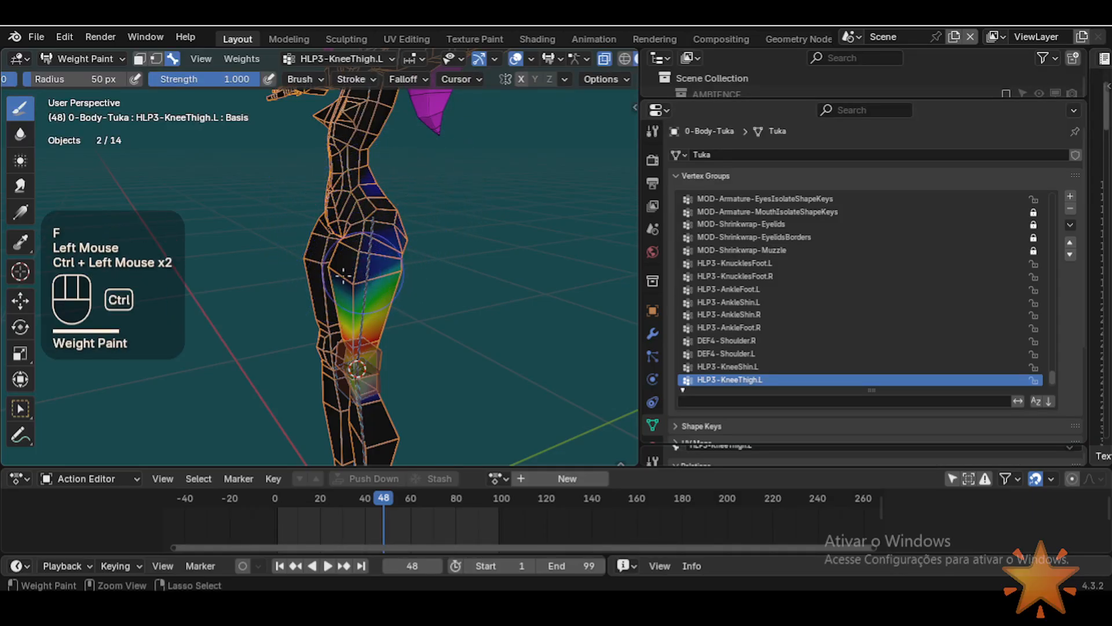
pyautogui.moveTo(420, 207); pyautogui.dragTo(439, 230, button='middle')
pyautogui.keyDown('ctrl'); pyautogui.click(439, 230); pyautogui.keyUp('ctrl')
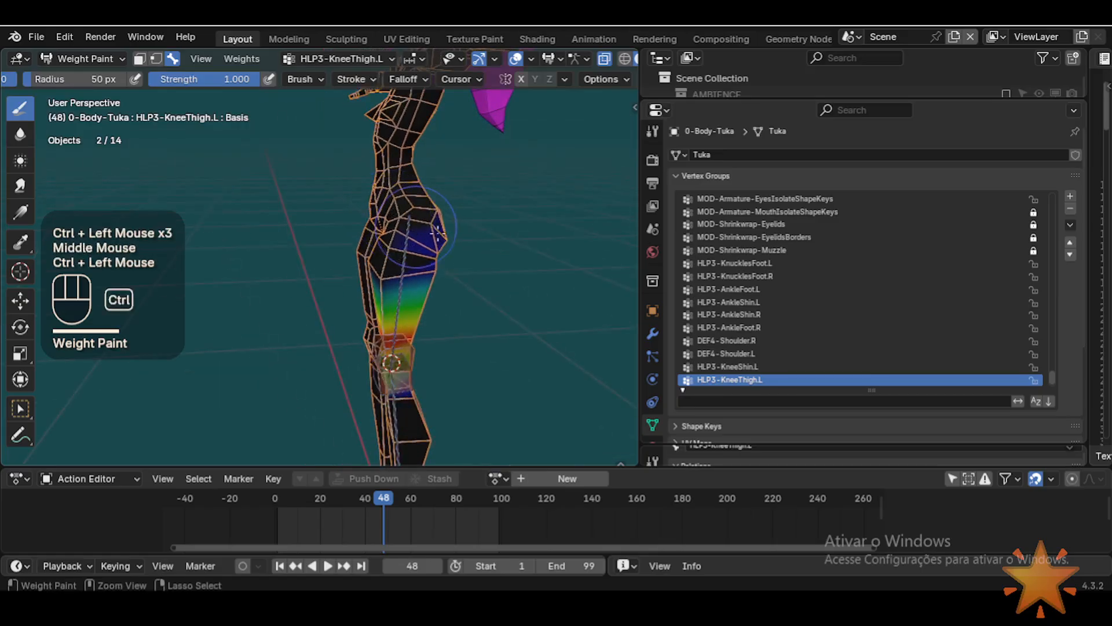
# Step: Subtract the HLP3-KneeThigh.L weight from the front of the left hip and lower abdomen
pyautogui.moveTo(509, 229); pyautogui.dragTo(330, 220, button='middle')
pyautogui.keyDown('shift'); pyautogui.moveTo(423, 223); pyautogui.dragTo(320, 223, button='middle'); pyautogui.keyUp('shift')
pyautogui.keyDown('ctrl'); pyautogui.moveTo(405, 239); pyautogui.dragTo(372, 250); pyautogui.keyUp('ctrl')
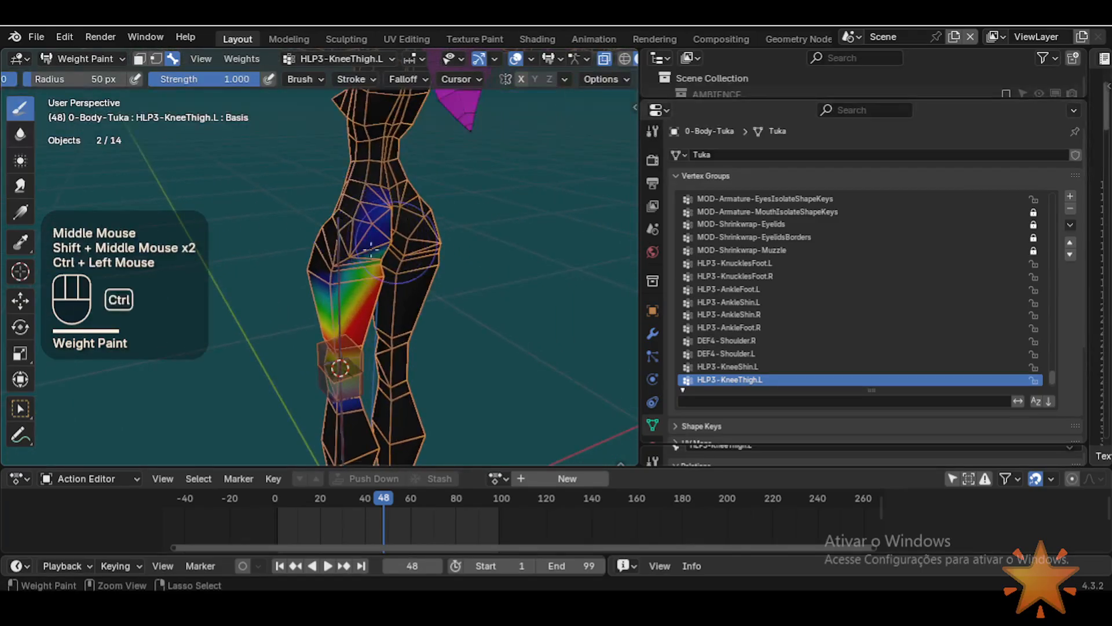
pyautogui.moveTo(368, 239); pyautogui.dragTo(410, 232, button='middle')
pyautogui.keyDown('ctrl'); pyautogui.click(457, 273); pyautogui.keyUp('ctrl')
pyautogui.keyDown('shift'); pyautogui.moveTo(411, 232); pyautogui.dragTo(440, 214, button='middle'); pyautogui.keyUp('shift')
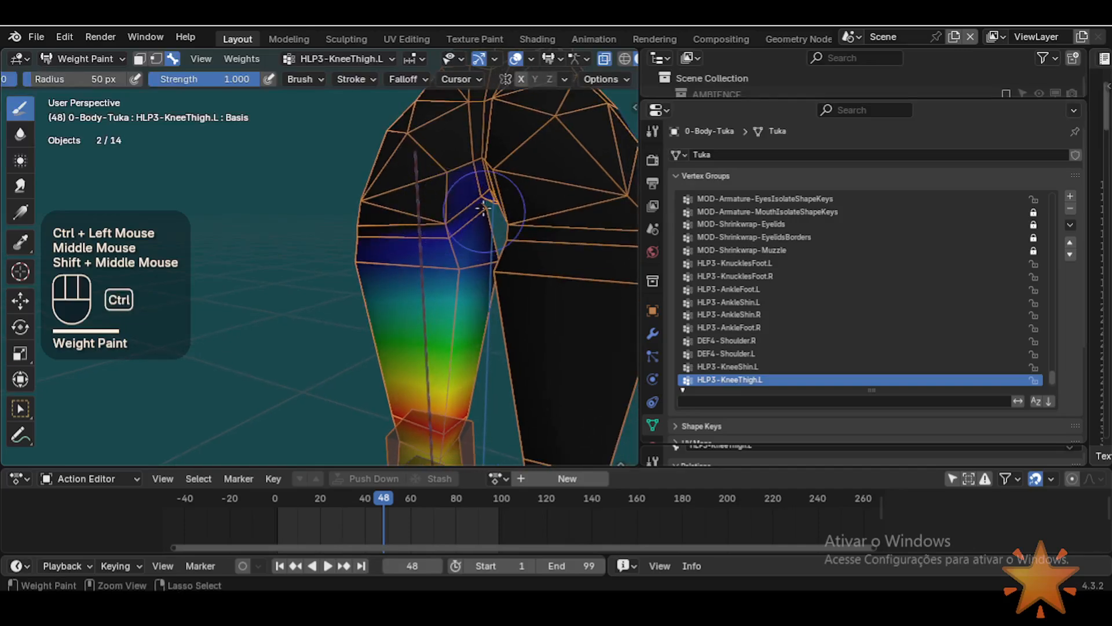
# Step: Subtract the remaining HLP3-KneeThigh.L weight from the groin and across the top of the left thigh
pyautogui.keyDown('ctrl'); pyautogui.click(486, 194); pyautogui.keyUp('ctrl')
pyautogui.keyDown('ctrl'); pyautogui.moveTo(483, 182); pyautogui.dragTo(502, 218, button='middle'); pyautogui.keyUp('ctrl')
pyautogui.keyDown('ctrl'); pyautogui.click(504, 218); pyautogui.keyUp('ctrl')
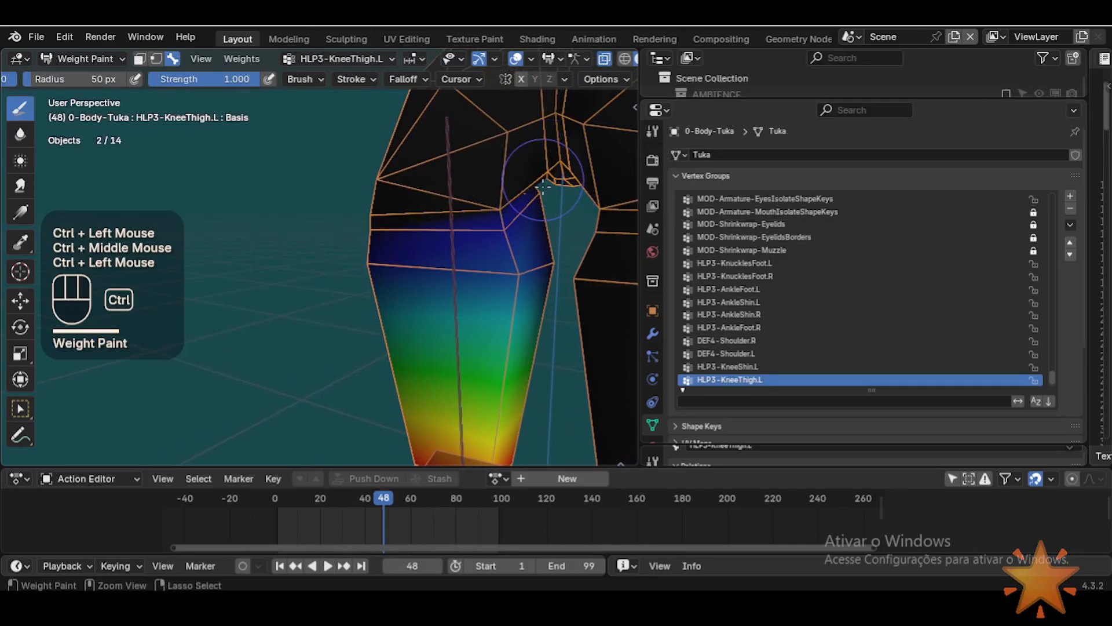
pyautogui.keyDown('ctrl'); pyautogui.moveTo(484, 266); pyautogui.dragTo(362, 267); pyautogui.keyUp('ctrl')
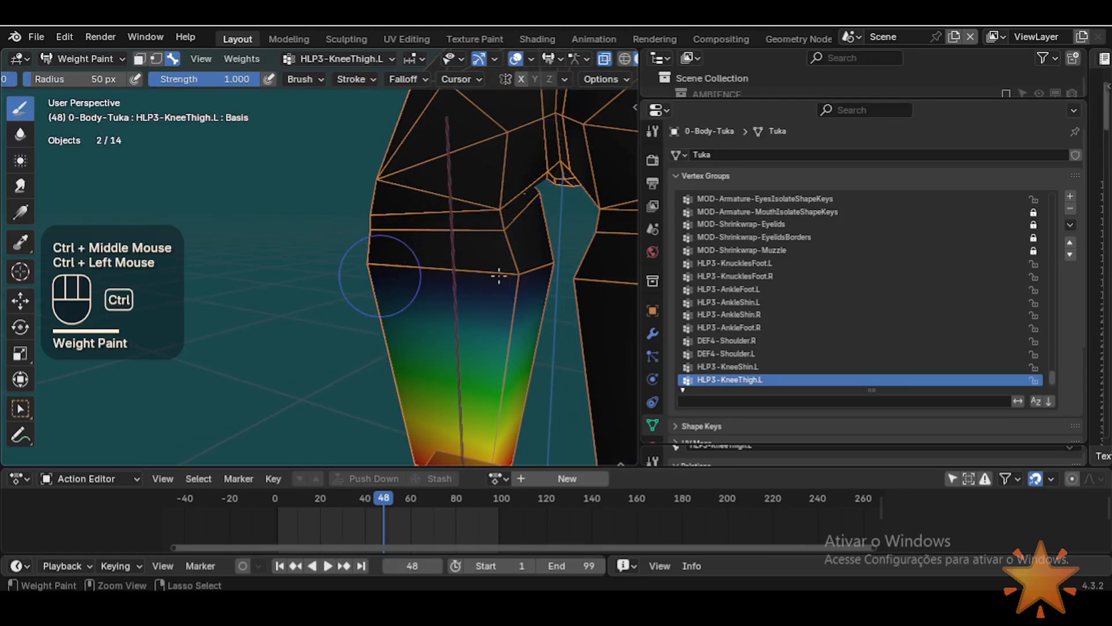
# Step: Subtract the HLP3-KneeThigh.L weight all around the lower left thigh, keeping weight only at the knee
pyautogui.moveTo(499, 276); pyautogui.dragTo(596, 291, button='middle')
pyautogui.keyDown('shift'); pyautogui.moveTo(303, 303); pyautogui.dragTo(426, 285, button='middle'); pyautogui.keyUp('shift')
pyautogui.keyDown('shift'); pyautogui.moveTo(413, 365); pyautogui.dragTo(406, 252, button='middle'); pyautogui.keyUp('shift')
pyautogui.moveTo(407, 255); pyautogui.dragTo(488, 260, button='middle')
pyautogui.keyDown('shift'); pyautogui.moveTo(488, 259); pyautogui.dragTo(464, 243, button='middle'); pyautogui.keyUp('shift')
pyautogui.moveTo(446, 293)
pyautogui.keyDown('ctrl'); pyautogui.mouseDown(button='middle')
pyautogui.moveTo(433, 244)
pyautogui.moveTo(401, 251)
pyautogui.mouseUp(button='middle'); pyautogui.keyUp('ctrl')
pyautogui.moveTo(402, 251)
pyautogui.keyDown('ctrl'); pyautogui.mouseDown()
pyautogui.moveTo(389, 254)
pyautogui.moveTo(437, 261)
pyautogui.moveTo(354, 272)
pyautogui.moveTo(445, 268)
pyautogui.mouseUp(); pyautogui.keyUp('ctrl')
pyautogui.moveTo(514, 253); pyautogui.dragTo(372, 273, button='middle')
pyautogui.keyDown('ctrl'); pyautogui.moveTo(435, 267); pyautogui.dragTo(516, 257); pyautogui.keyUp('ctrl')
pyautogui.moveTo(532, 250); pyautogui.dragTo(348, 254, button='middle')
pyautogui.keyDown('shift'); pyautogui.moveTo(348, 254); pyautogui.dragTo(330, 256, button='middle'); pyautogui.keyUp('shift')
pyautogui.keyDown('ctrl'); pyautogui.moveTo(330, 254); pyautogui.dragTo(404, 271); pyautogui.keyUp('ctrl')
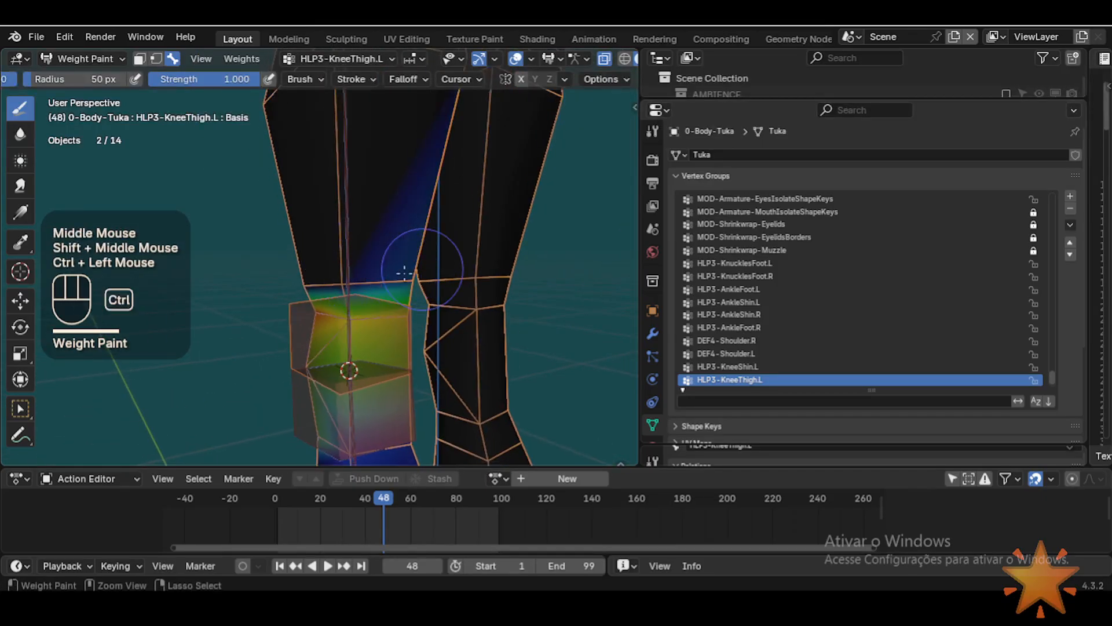
pyautogui.moveTo(393, 279); pyautogui.dragTo(500, 293, button='middle')
pyautogui.keyDown('shift'); pyautogui.moveTo(499, 294); pyautogui.dragTo(401, 224, button='middle'); pyautogui.keyUp('shift')
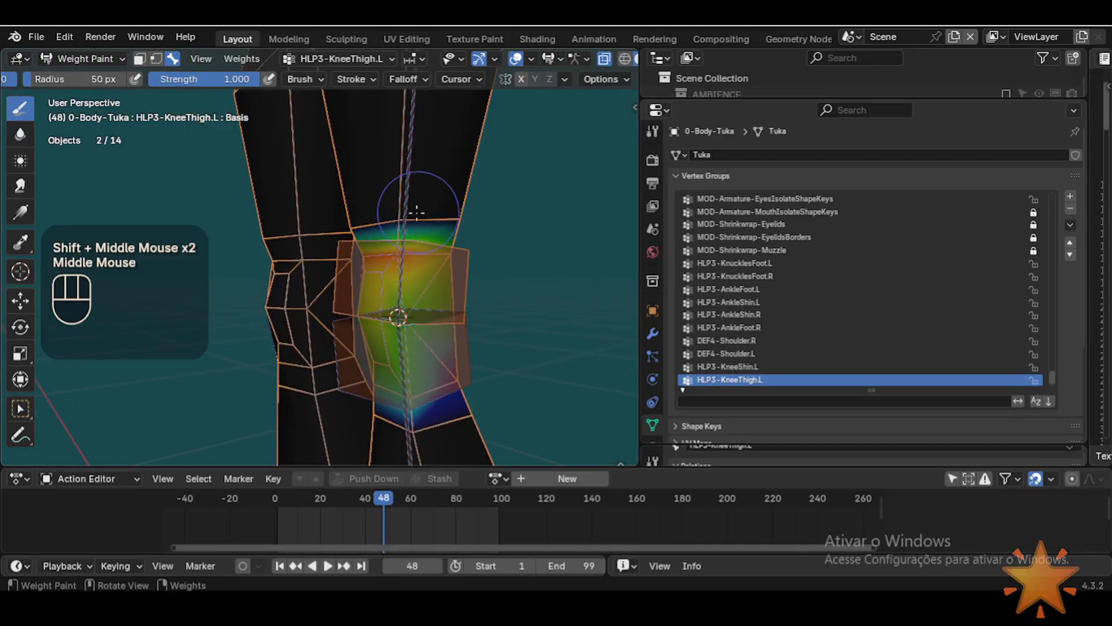
pyautogui.keyDown('ctrl'); pyautogui.moveTo(438, 218); pyautogui.dragTo(448, 243, button='middle'); pyautogui.keyUp('ctrl')
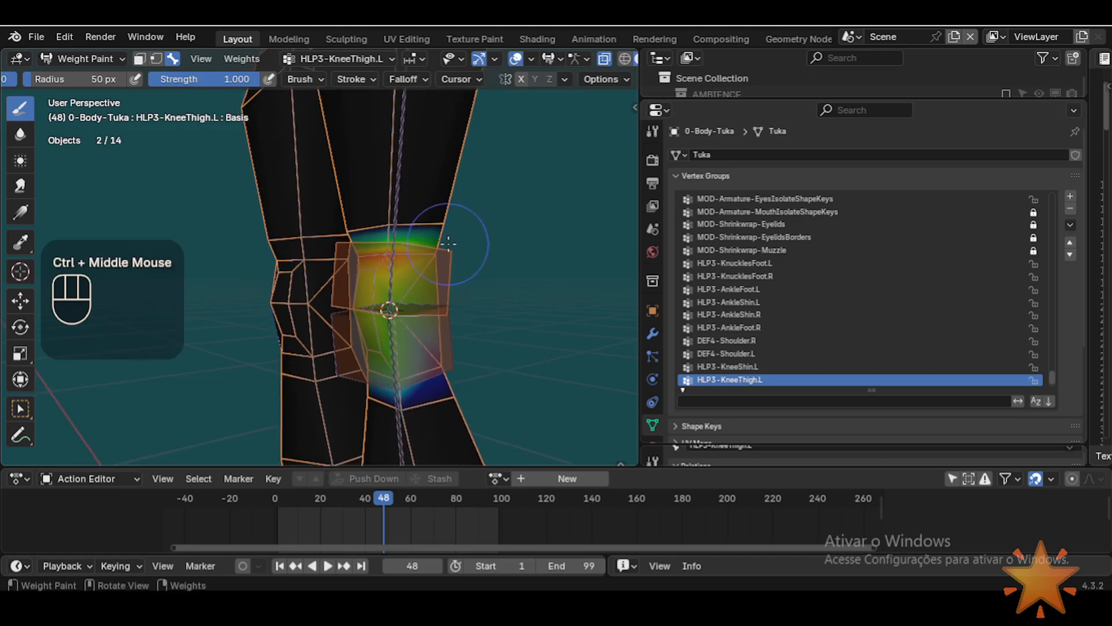
pyautogui.keyDown('ctrl'); pyautogui.moveTo(460, 319); pyautogui.dragTo(438, 345, button='middle'); pyautogui.keyUp('ctrl')
# Step: Pick the HLP3-KneeShin.L bone, try a paint stroke on the left thigh above the knee, and undo it
pyautogui.keyDown('alt'); pyautogui.click(386, 298); pyautogui.keyUp('alt')
pyautogui.hotkey('ctrl', 'f')
pyautogui.keyDown('ctrl'); pyautogui.click(568, 211); pyautogui.keyUp('ctrl')
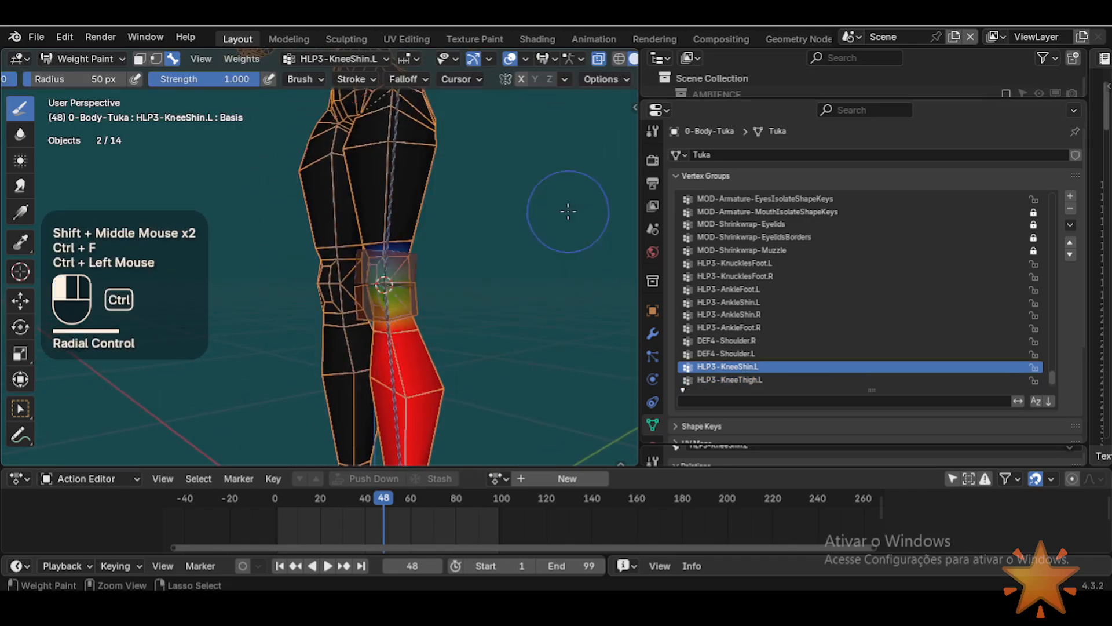
pyautogui.click(372, 211)
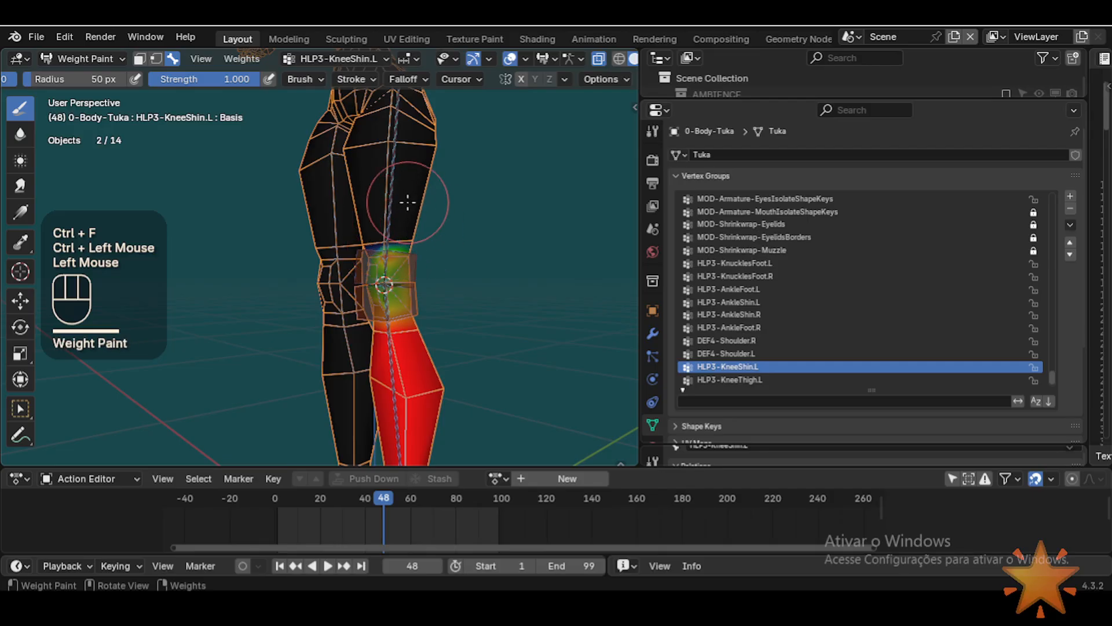
pyautogui.hotkey('ctrl', 'z')
# Step: Readjust the brush's paint weight for editing the HLP3-KneeShin.L vertex group
pyautogui.hotkey('ctrl', 'f')
pyautogui.click(495, 164)
pyautogui.click(420, 159)
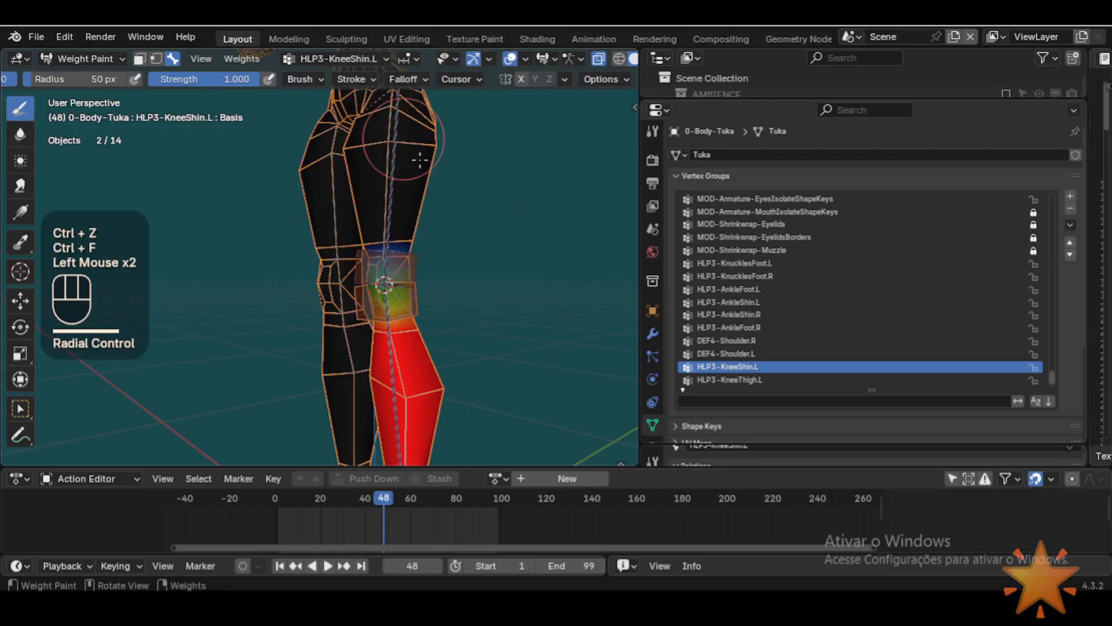
pyautogui.click(607, 78)
pyautogui.keyDown('shift'); pyautogui.moveTo(467, 212); pyautogui.dragTo(499, 194, button='middle'); pyautogui.keyUp('shift')
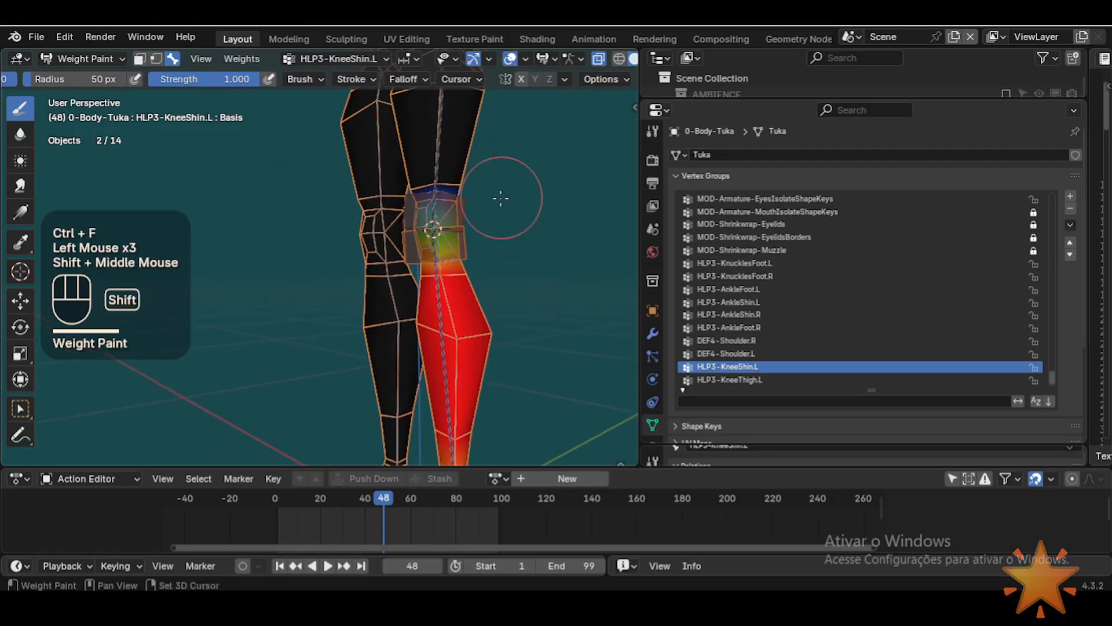
pyautogui.hotkey('ctrl', 'f')
pyautogui.click(462, 227)
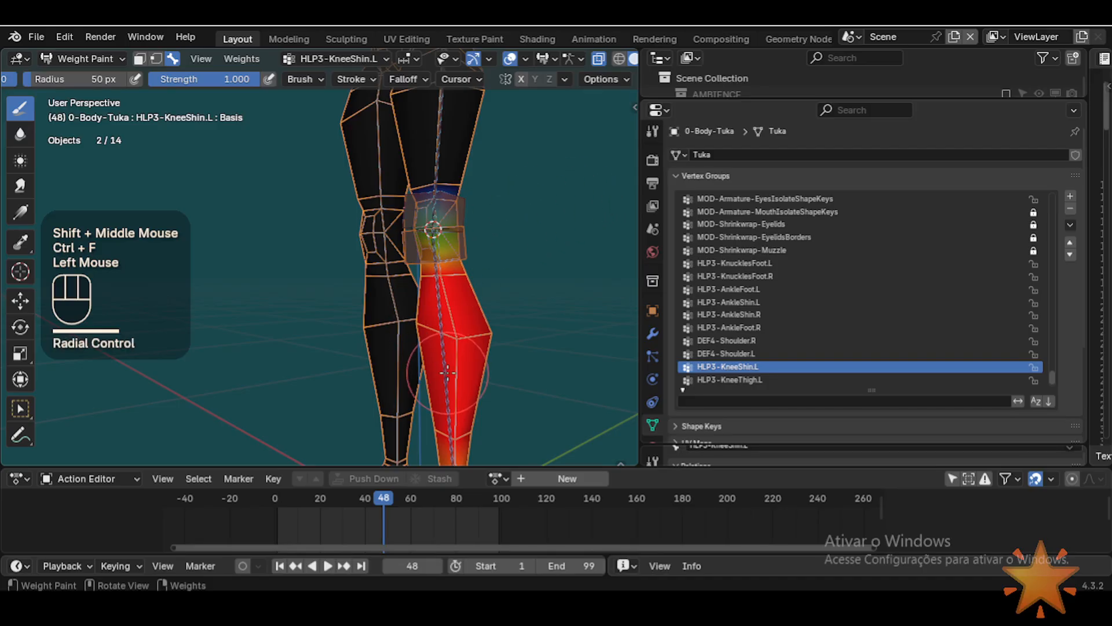
# Step: Subtract the HLP3-KneeShin.L weight from the left ankle, foot and lower shin
pyautogui.keyDown('shift'); pyautogui.moveTo(458, 458); pyautogui.dragTo(426, 315, button='middle'); pyautogui.keyUp('shift')
pyautogui.keyDown('ctrl'); pyautogui.moveTo(426, 314); pyautogui.dragTo(434, 350); pyautogui.keyUp('ctrl')
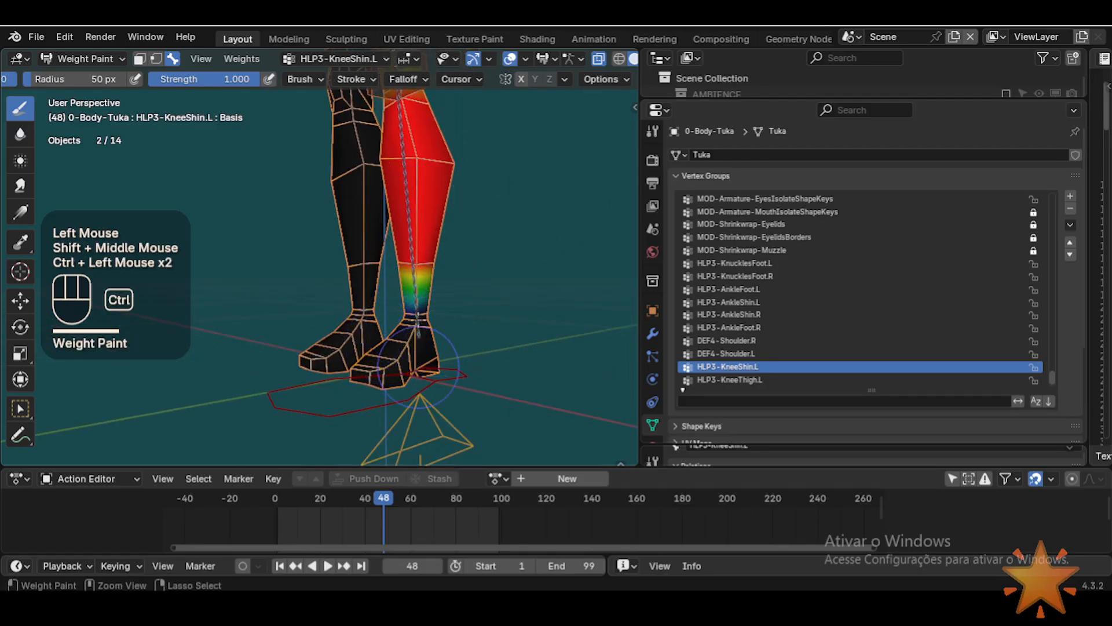
pyautogui.moveTo(425, 360)
pyautogui.mouseDown(button='middle')
pyautogui.moveTo(452, 313)
pyautogui.moveTo(355, 281)
pyautogui.moveTo(286, 310)
pyautogui.mouseUp(button='middle')
pyautogui.keyDown('ctrl'); pyautogui.moveTo(336, 338); pyautogui.dragTo(349, 335); pyautogui.keyUp('ctrl')
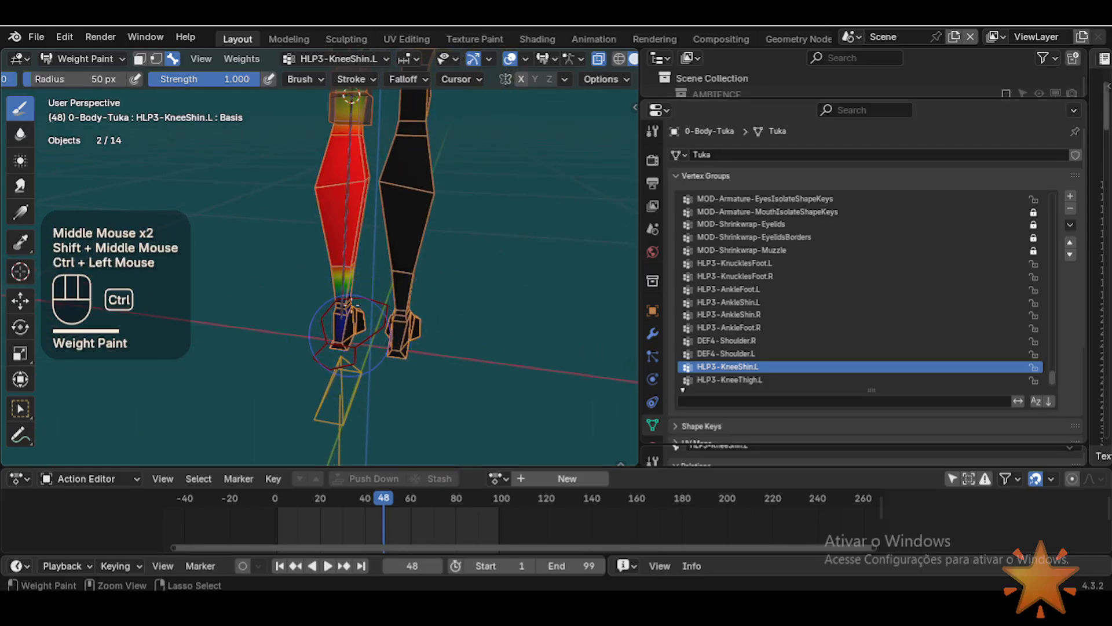
pyautogui.moveTo(338, 347); pyautogui.dragTo(347, 302, button='middle')
pyautogui.keyDown('ctrl'); pyautogui.moveTo(347, 284); pyautogui.dragTo(352, 252); pyautogui.keyUp('ctrl')
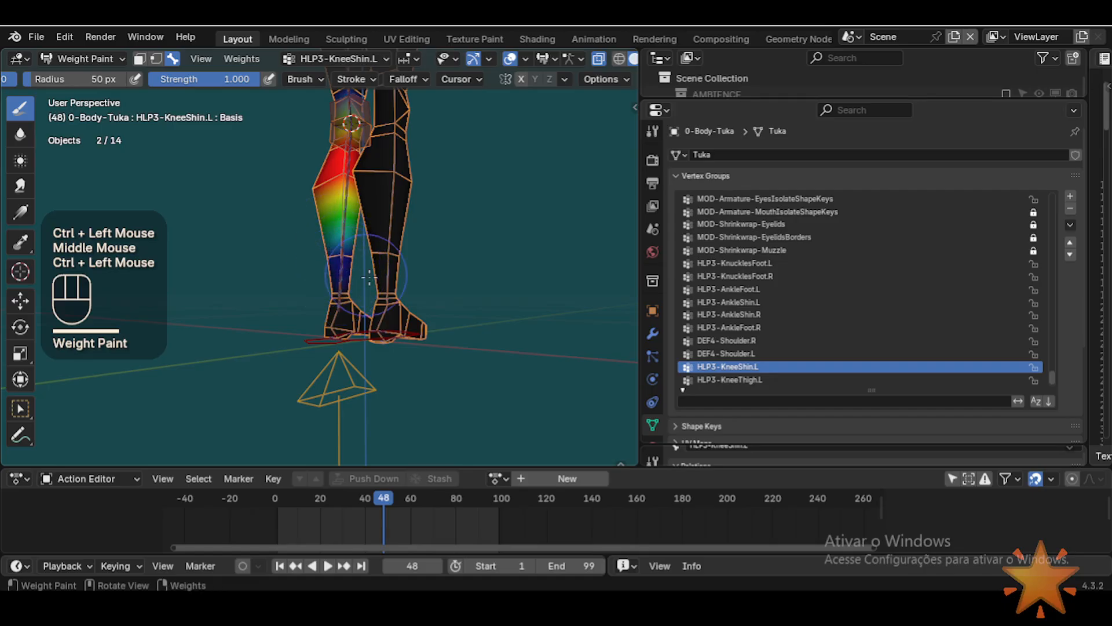
# Step: Subtract the HLP3-KneeShin.L weight around the widest part of the left calf, reducing the brush radius to 24 px
pyautogui.keyDown('shift'); pyautogui.moveTo(369, 277); pyautogui.dragTo(436, 313, button='middle'); pyautogui.keyUp('shift')
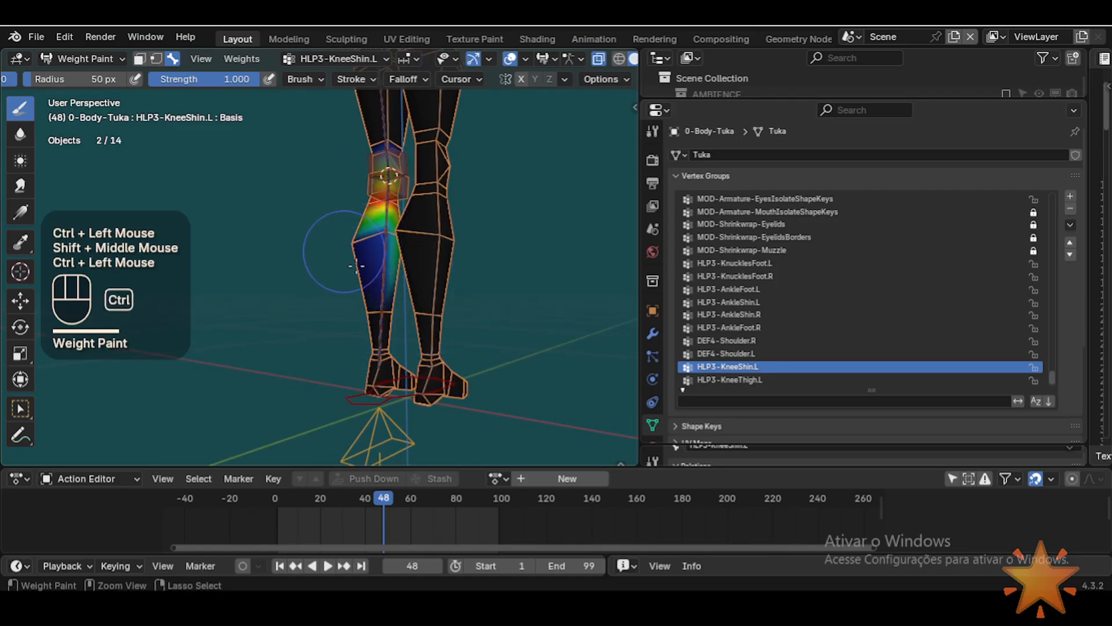
pyautogui.moveTo(357, 266); pyautogui.dragTo(385, 231, button='middle')
pyautogui.press('f')
pyautogui.keyDown('ctrl'); pyautogui.moveTo(372, 247); pyautogui.dragTo(358, 250); pyautogui.keyUp('ctrl')
pyautogui.moveTo(395, 259)
pyautogui.mouseDown(button='middle')
pyautogui.moveTo(523, 271)
pyautogui.moveTo(489, 264)
pyautogui.mouseUp(button='middle')
pyautogui.keyDown('ctrl'); pyautogui.moveTo(439, 248); pyautogui.dragTo(362, 255); pyautogui.keyUp('ctrl')
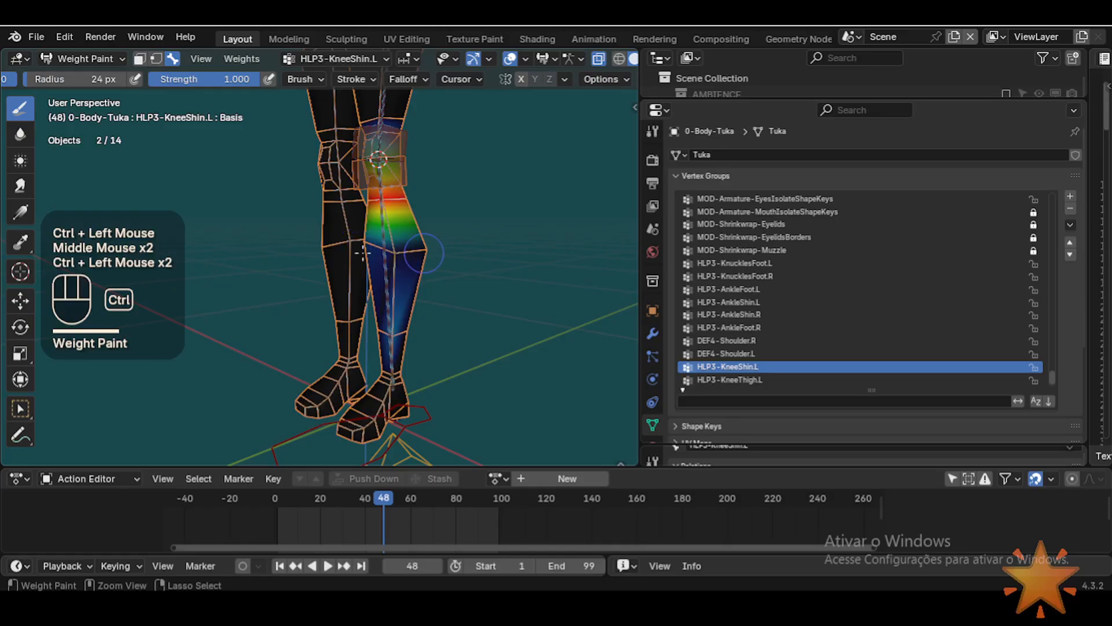
pyautogui.keyDown('ctrl'); pyautogui.moveTo(377, 302); pyautogui.dragTo(394, 330); pyautogui.keyUp('ctrl')
pyautogui.keyDown('shift'); pyautogui.moveTo(375, 331); pyautogui.dragTo(378, 371, button='middle'); pyautogui.keyUp('shift')
pyautogui.moveTo(378, 371); pyautogui.dragTo(457, 299, button='middle')
pyautogui.keyDown('ctrl'); pyautogui.moveTo(394, 302); pyautogui.dragTo(330, 284); pyautogui.keyUp('ctrl')
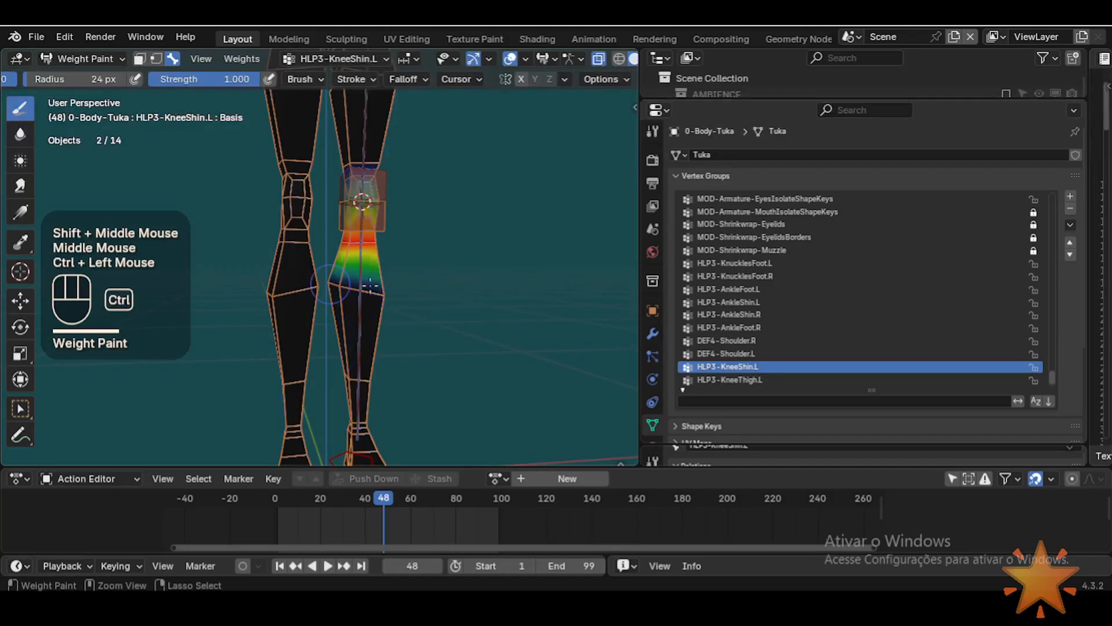
# Step: Subtract the HLP3-KneeShin.L weight from the front and inner side of the left shin just below the knee
pyautogui.moveTo(389, 292)
pyautogui.keyDown('ctrl'); pyautogui.mouseDown(button='middle')
pyautogui.moveTo(424, 242)
pyautogui.moveTo(415, 295)
pyautogui.mouseUp(button='middle'); pyautogui.keyUp('ctrl')
pyautogui.keyDown('ctrl'); pyautogui.moveTo(414, 294); pyautogui.dragTo(340, 294); pyautogui.keyUp('ctrl')
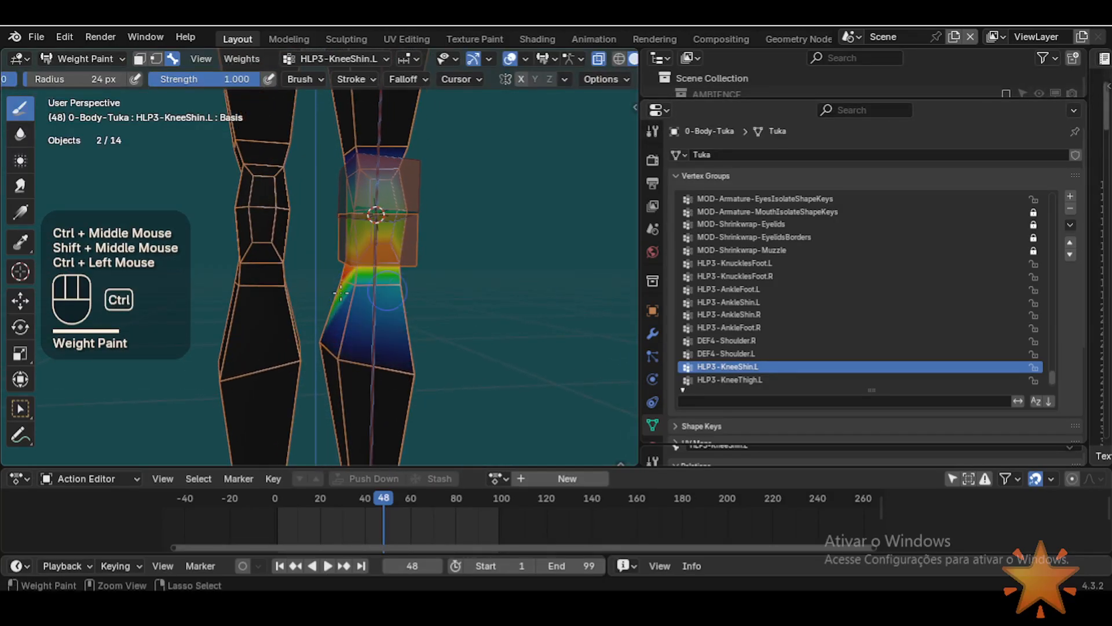
pyautogui.moveTo(373, 291); pyautogui.dragTo(303, 298, button='middle')
pyautogui.keyDown('ctrl'); pyautogui.click(303, 298); pyautogui.keyUp('ctrl')
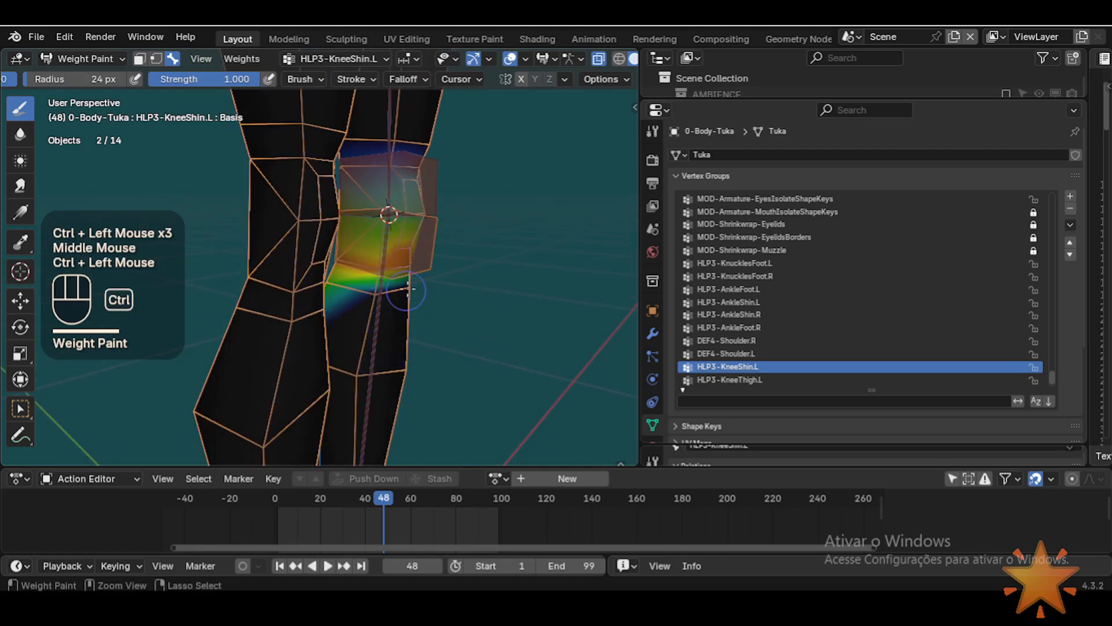
pyautogui.moveTo(452, 283); pyautogui.dragTo(455, 287, button='middle')
pyautogui.keyDown('shift'); pyautogui.moveTo(455, 287); pyautogui.dragTo(455, 241, button='middle'); pyautogui.keyUp('shift')
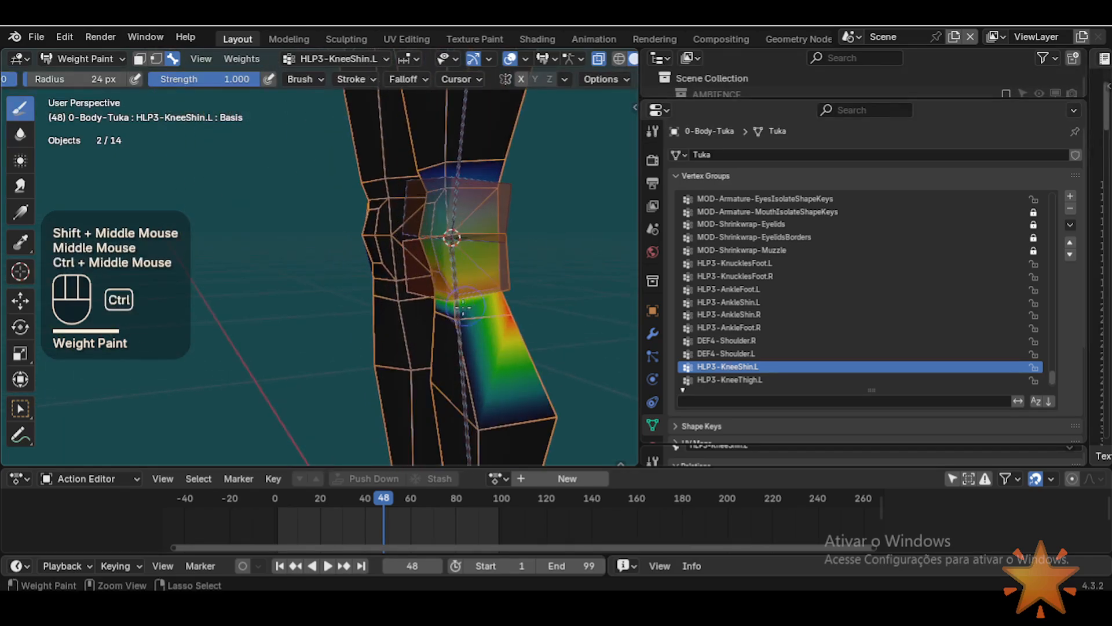
# Step: Subtract the remaining HLP3-KneeShin.L weight from the outer side and back of the upper left calf
pyautogui.keyDown('ctrl'); pyautogui.click(502, 315); pyautogui.keyUp('ctrl')
pyautogui.keyDown('ctrl'); pyautogui.moveTo(503, 315); pyautogui.dragTo(529, 311); pyautogui.keyUp('ctrl')
pyautogui.moveTo(529, 310); pyautogui.dragTo(331, 327, button='middle')
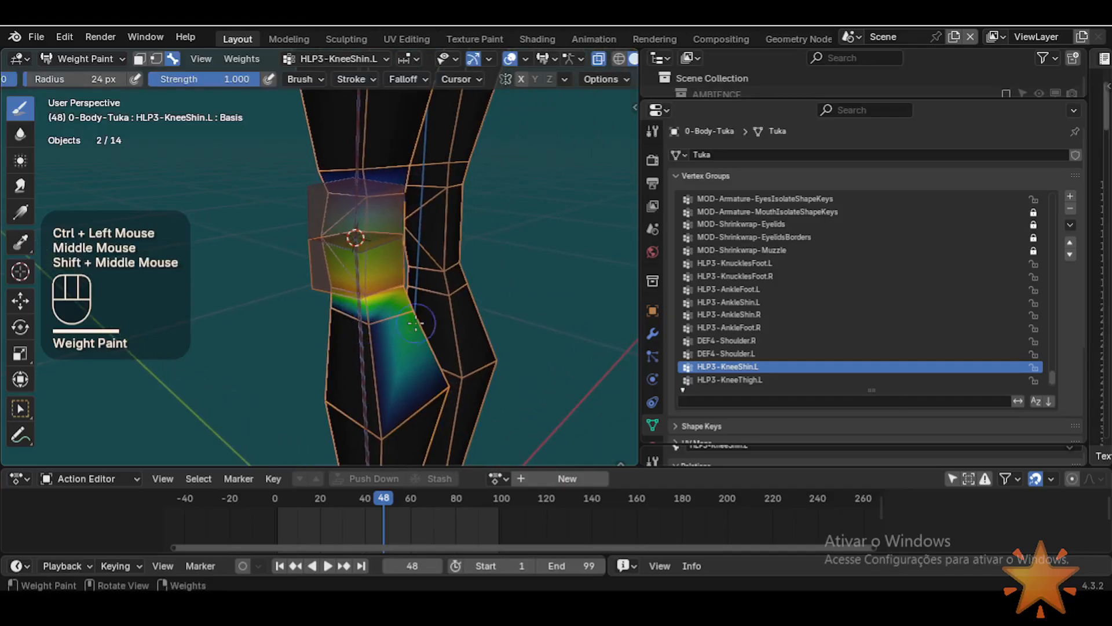
pyautogui.keyDown('ctrl'); pyautogui.moveTo(417, 323); pyautogui.dragTo(414, 307); pyautogui.keyUp('ctrl')
pyautogui.moveTo(399, 316); pyautogui.dragTo(426, 324, button='middle')
pyautogui.keyDown('ctrl'); pyautogui.click(328, 316); pyautogui.keyUp('ctrl')
# Step: Test the knee deformation by rotating HLP3-KneeShin.L and HLP3-KneeThigh.L about the X axis, cancelling each rotation
pyautogui.moveTo(426, 324); pyautogui.dragTo(464, 323, button='middle')
pyautogui.press('r')
pyautogui.press('x')
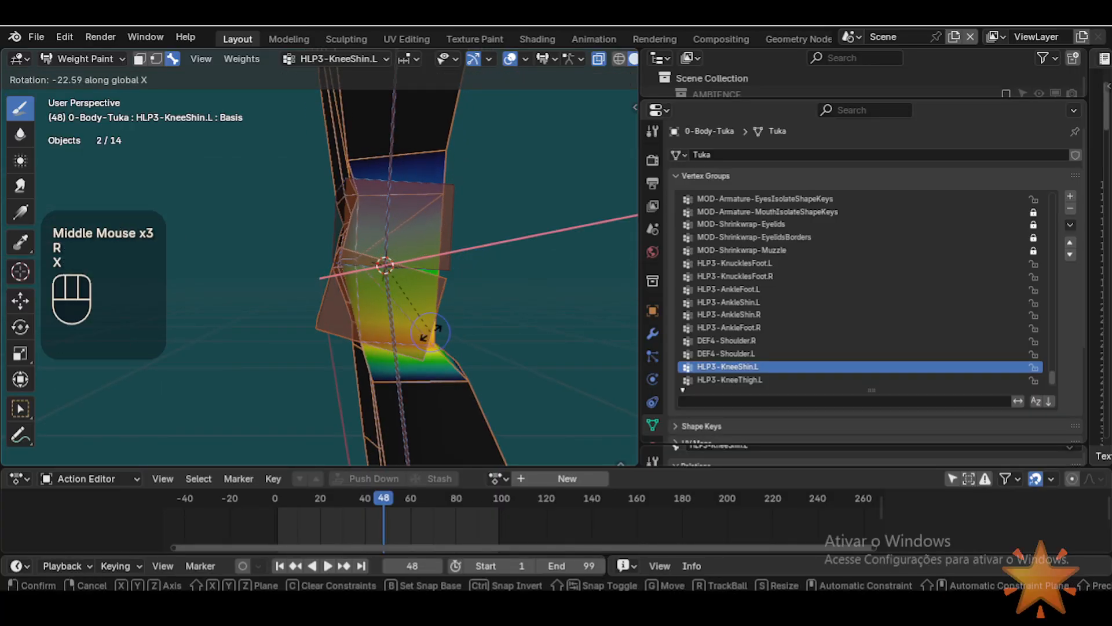
pyautogui.press('Escape')
pyautogui.keyDown('alt'); pyautogui.click(400, 209); pyautogui.keyUp('alt')
pyautogui.press('r')
pyautogui.press('x')
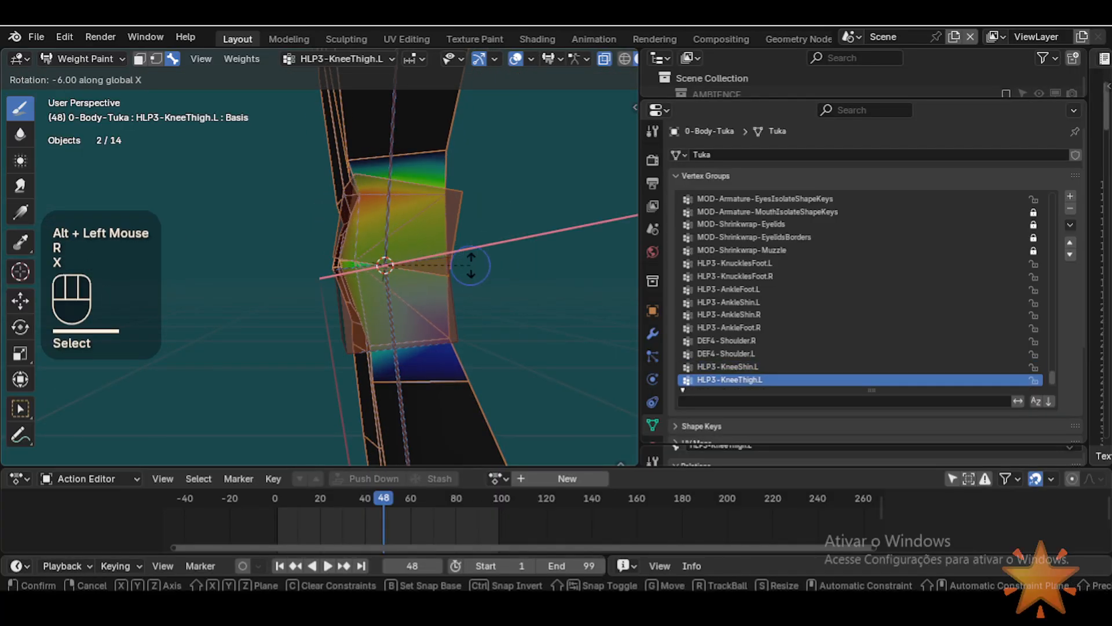
pyautogui.press('Escape')
pyautogui.keyDown('shift'); pyautogui.moveTo(463, 253); pyautogui.dragTo(411, 284, button='middle'); pyautogui.keyUp('shift')
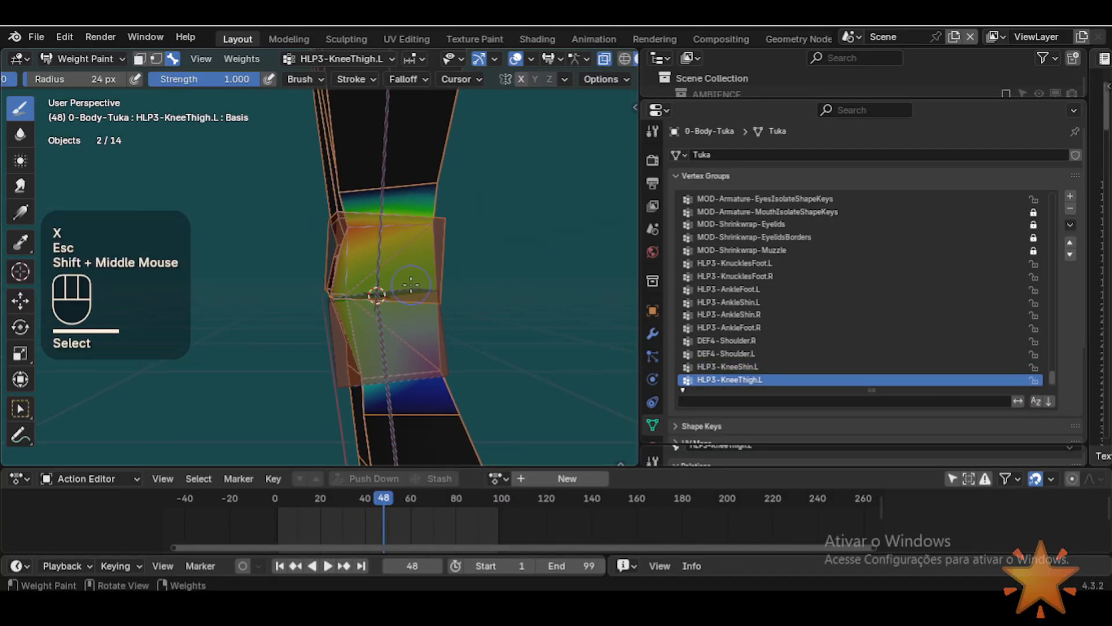
# Step: Compare the knee weights of DEF3-LegLower.L, DEF3-LegUpper.L and HLP3-KneeThigh.L, test-rotating the last bone and cancelling
pyautogui.keyDown('alt'); pyautogui.click(384, 190); pyautogui.keyUp('alt')
pyautogui.keyDown('alt'); pyautogui.click(398, 403); pyautogui.keyUp('alt')
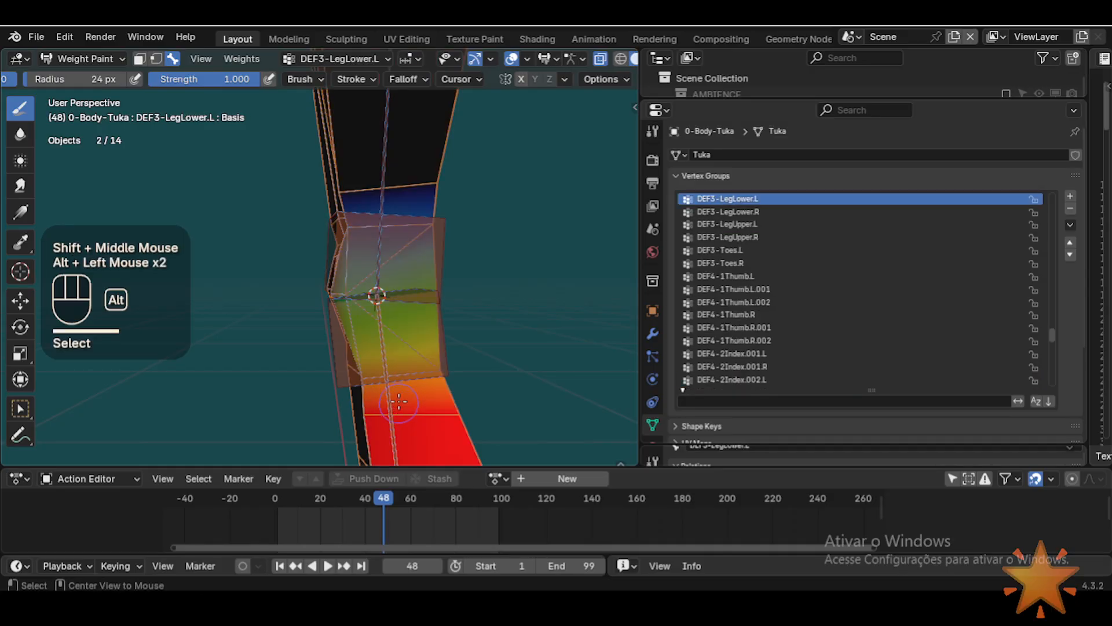
pyautogui.keyDown('alt'); pyautogui.click(398, 215); pyautogui.keyUp('alt')
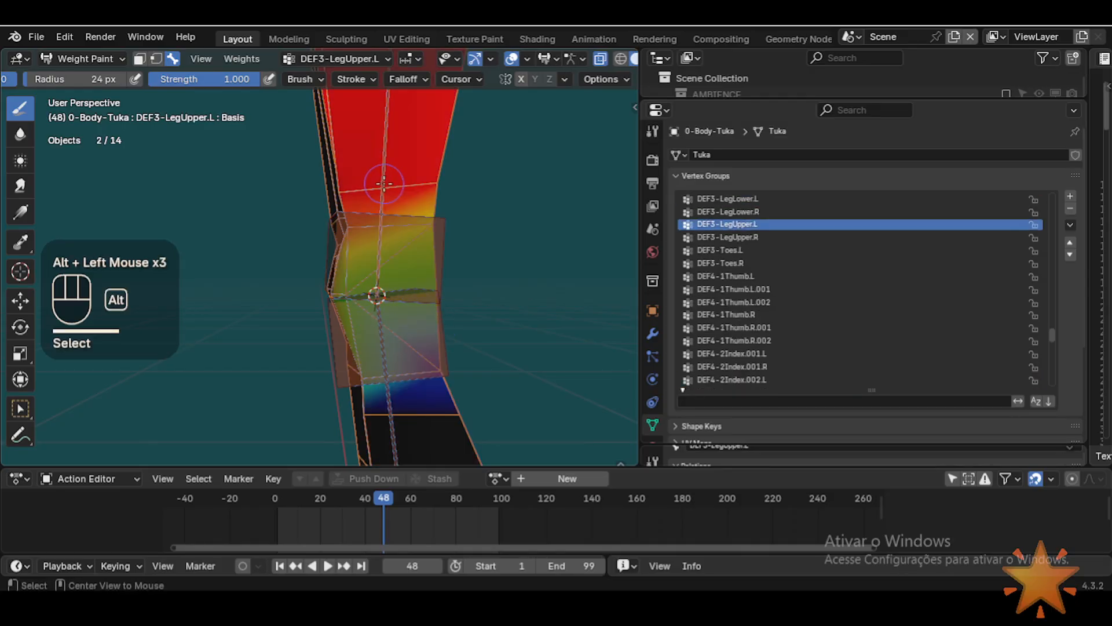
pyautogui.keyDown('shift'); pyautogui.moveTo(399, 214); pyautogui.dragTo(401, 216, button='middle'); pyautogui.keyUp('shift')
pyautogui.keyDown('alt'); pyautogui.click(421, 238); pyautogui.keyUp('alt')
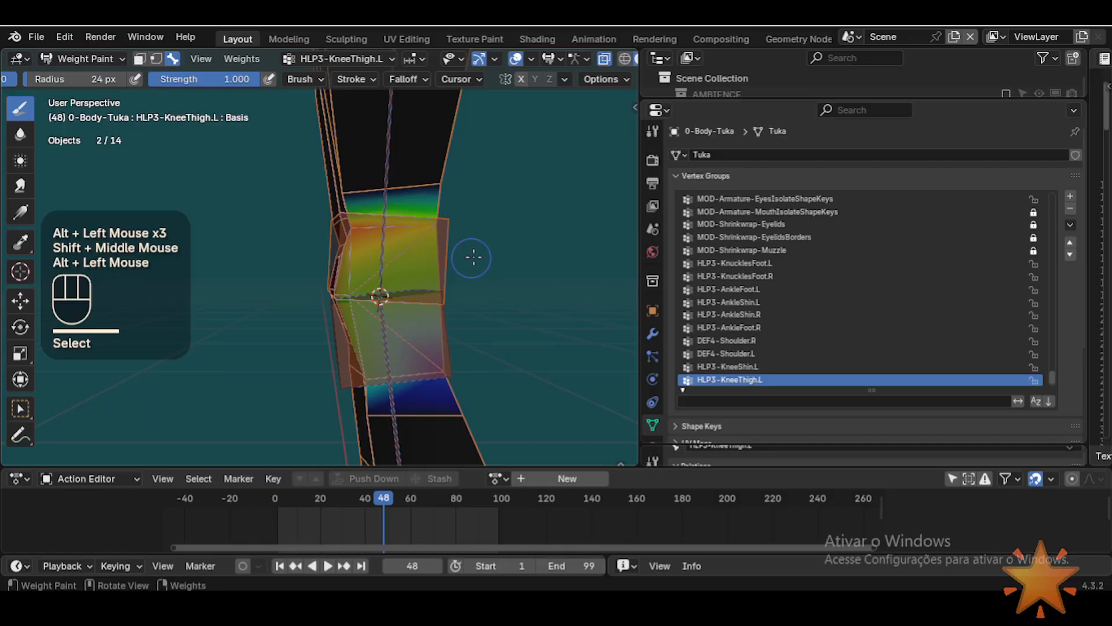
pyautogui.press('r')
pyautogui.press('Escape')
pyautogui.keyDown('shift'); pyautogui.moveTo(475, 239); pyautogui.dragTo(466, 267, button='middle'); pyautogui.keyUp('shift')
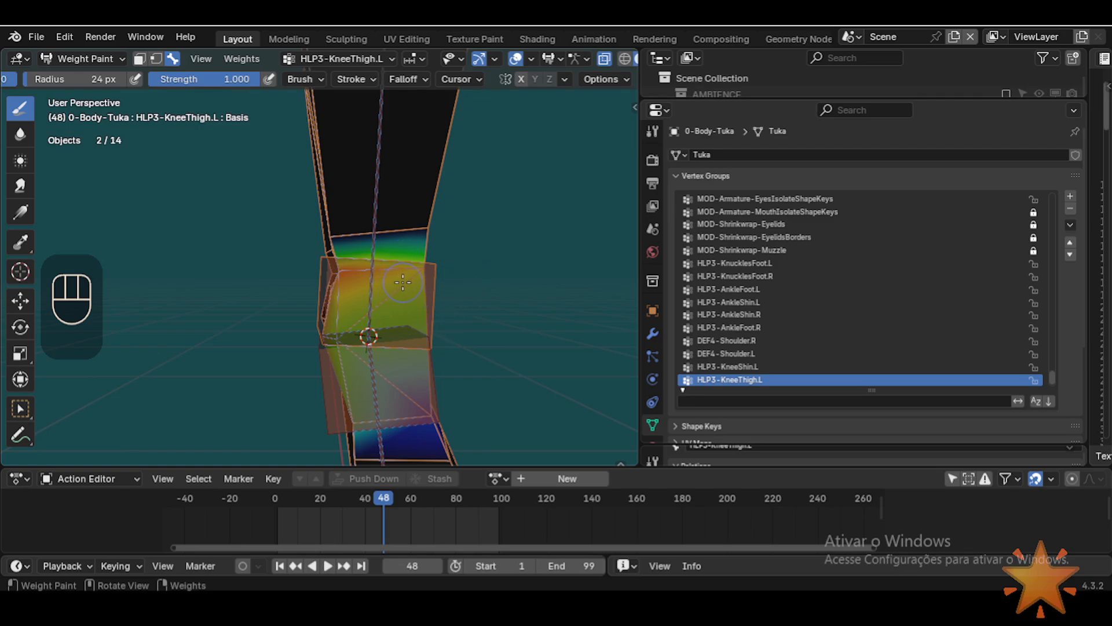
# Step: Return the body mesh to Object Mode and select the ARM-Tuka armature
pyautogui.moveTo(411, 284); pyautogui.dragTo(415, 311, button='middle')
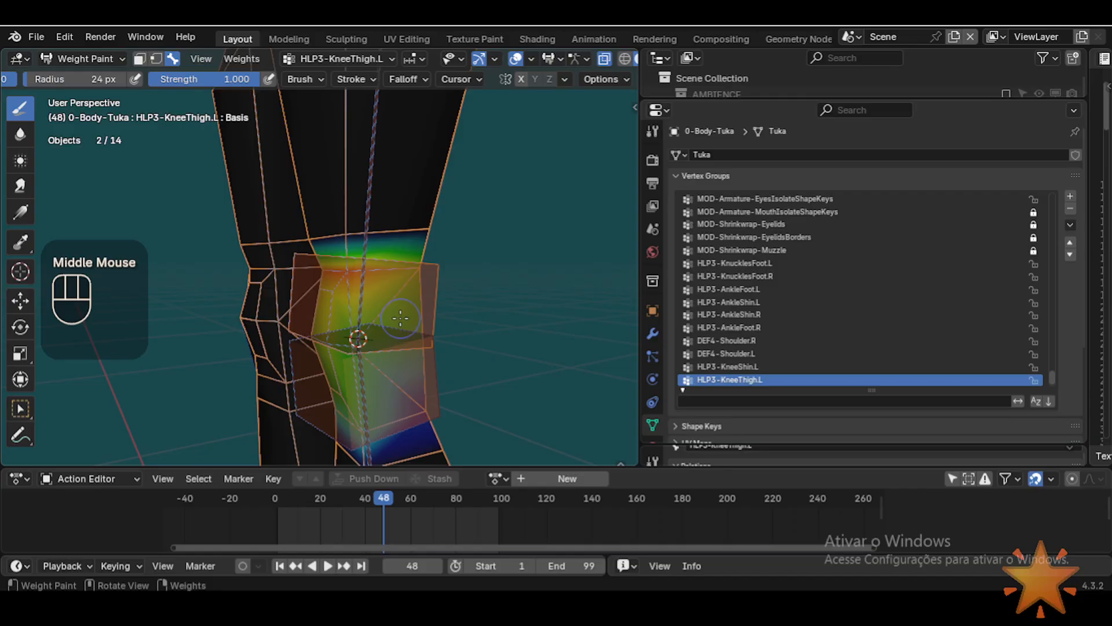
pyautogui.moveTo(398, 318); pyautogui.dragTo(439, 284, button='middle')
pyautogui.moveTo(439, 283)
pyautogui.mouseDown(button='middle')
pyautogui.moveTo(464, 283)
pyautogui.moveTo(434, 284)
pyautogui.mouseUp(button='middle')
pyautogui.moveTo(434, 284)
pyautogui.keyDown('ctrl'); pyautogui.mouseDown(button='middle')
pyautogui.moveTo(404, 313)
pyautogui.moveTo(409, 323)
pyautogui.moveTo(388, 332)
pyautogui.moveTo(394, 290)
pyautogui.moveTo(379, 317)
pyautogui.moveTo(409, 311)
pyautogui.moveTo(371, 295)
pyautogui.moveTo(427, 331)
pyautogui.moveTo(446, 272)
pyautogui.moveTo(415, 319)
pyautogui.mouseUp(button='middle'); pyautogui.keyUp('ctrl')
pyautogui.hotkey('ctrl', 'Tab')
pyautogui.click(446, 273)
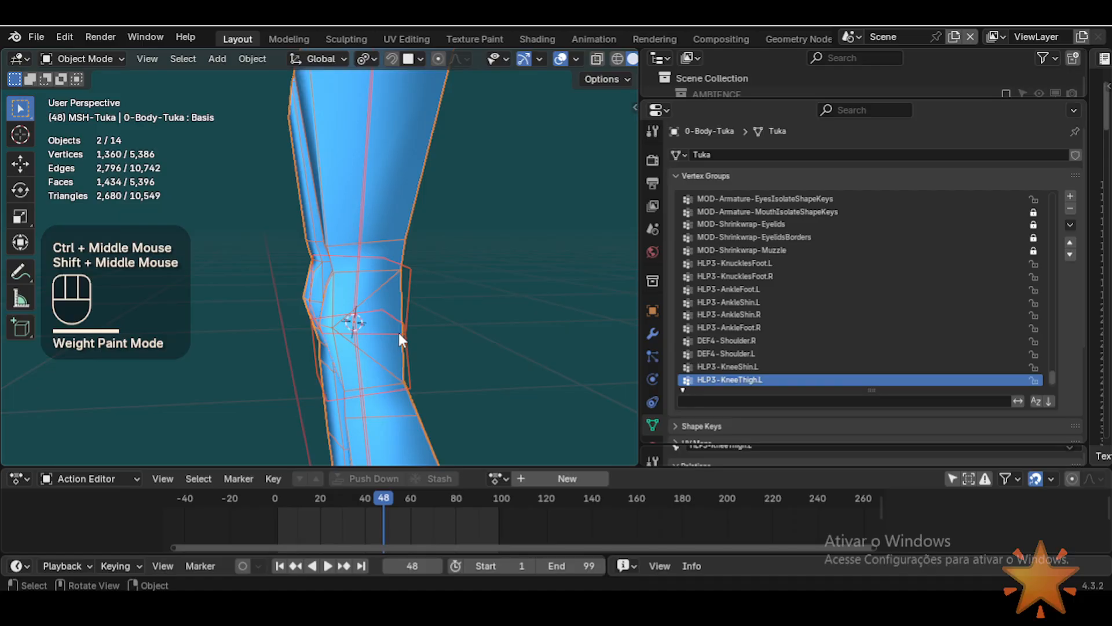
pyautogui.keyDown('shift'); pyautogui.moveTo(311, 327); pyautogui.dragTo(380, 295, button='middle'); pyautogui.keyUp('shift')
pyautogui.scroll(2, 406, 337)
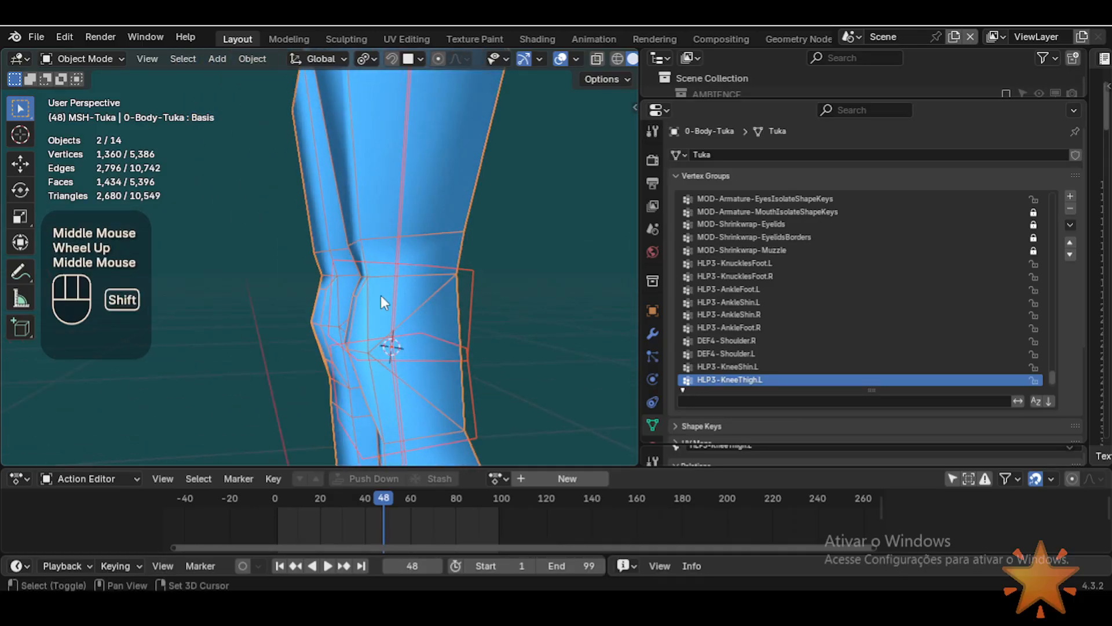
pyautogui.scroll(-1, 388, 287)
pyautogui.click(403, 325)
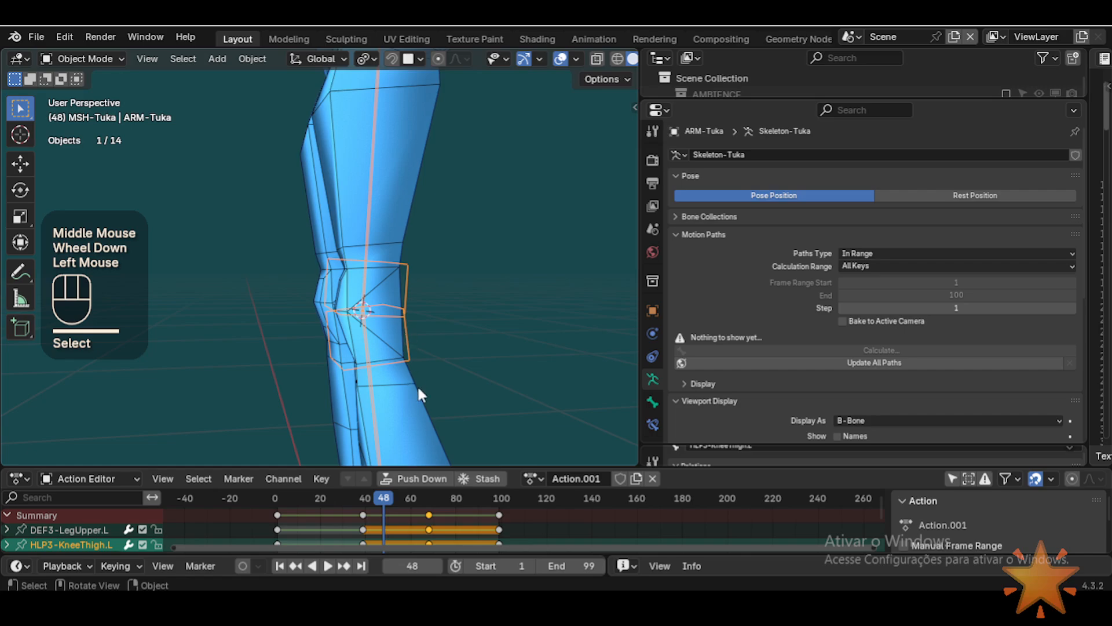
# Step: Save the file and put the armature in Pose Mode
pyautogui.keyDown('shift'); pyautogui.moveTo(415, 354); pyautogui.dragTo(436, 255, button='middle'); pyautogui.keyUp('shift')
pyautogui.hotkey('ctrl', 's')
pyautogui.scroll(1, 433, 259)
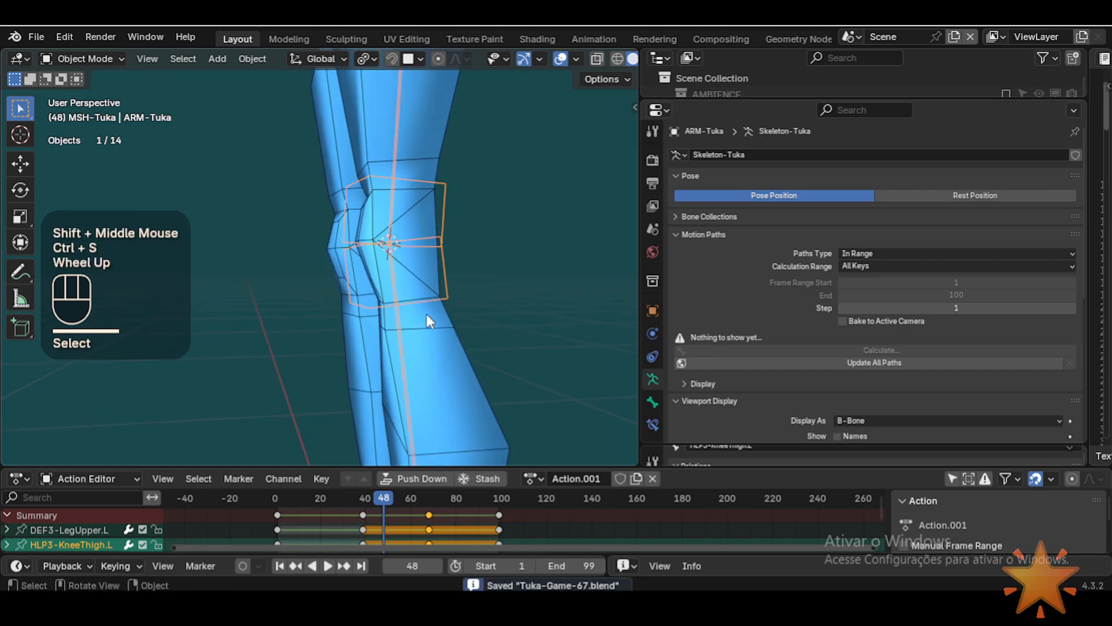
pyautogui.scroll(-3, 412, 350)
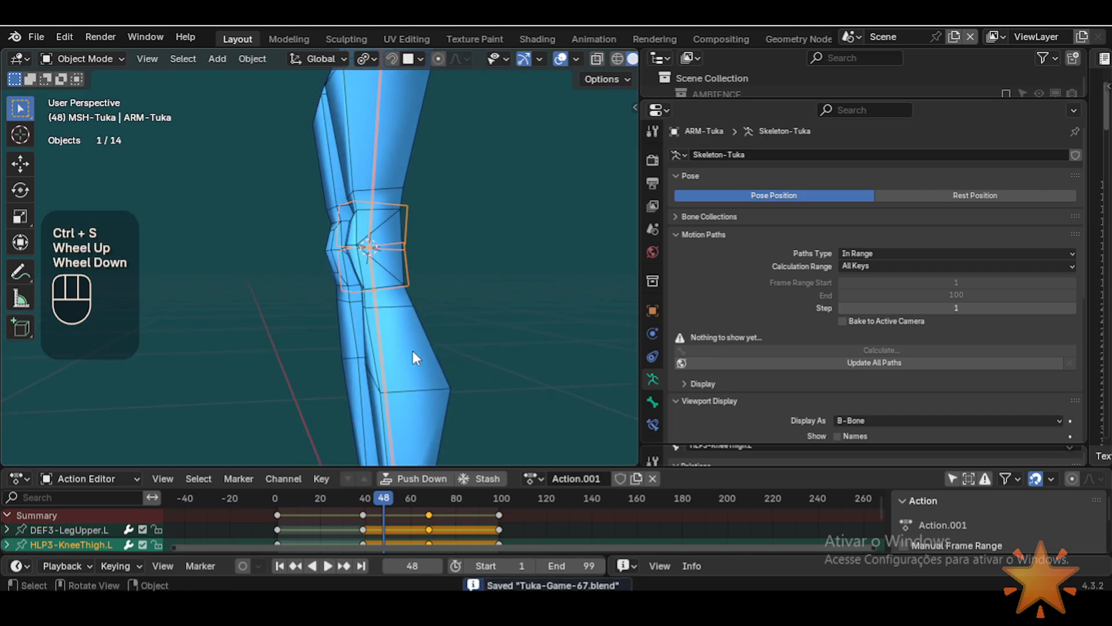
pyautogui.moveTo(406, 359)
pyautogui.keyDown('shift'); pyautogui.mouseDown(button='middle')
pyautogui.moveTo(388, 387)
pyautogui.moveTo(405, 349)
pyautogui.mouseUp(button='middle'); pyautogui.keyUp('shift')
pyautogui.scroll(1, 404, 348)
pyautogui.scroll(-1, 409, 413)
pyautogui.hotkey('ctrl', 'Tab')
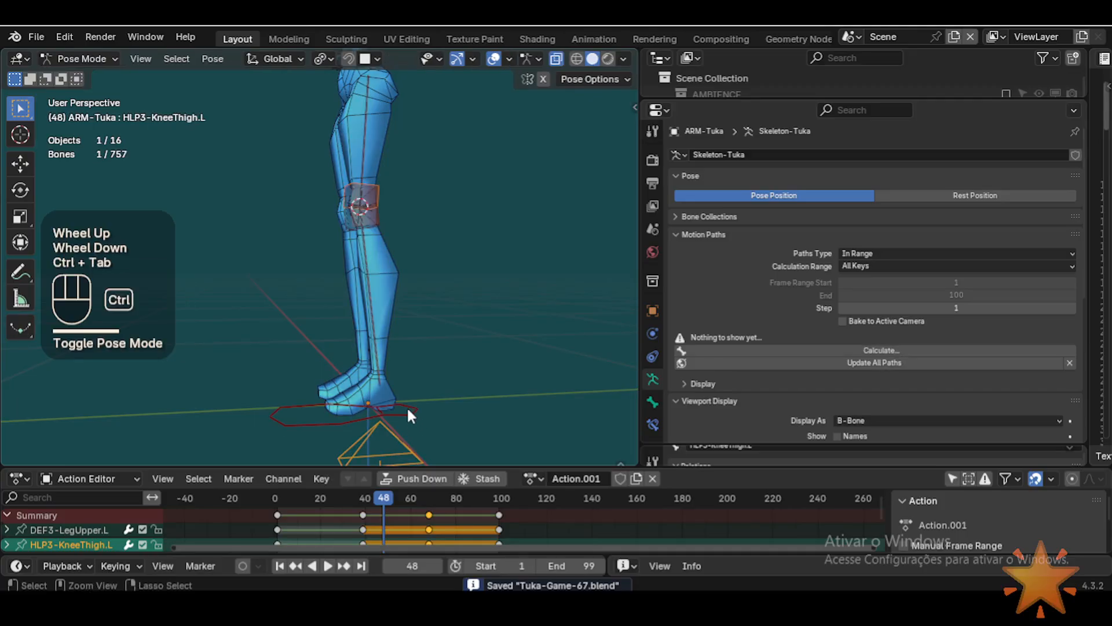
# Step: Move the MTR-IK-Foot.L control to raise the left foot and bend the knee sharply
pyautogui.click(407, 411)
pyautogui.press('g')
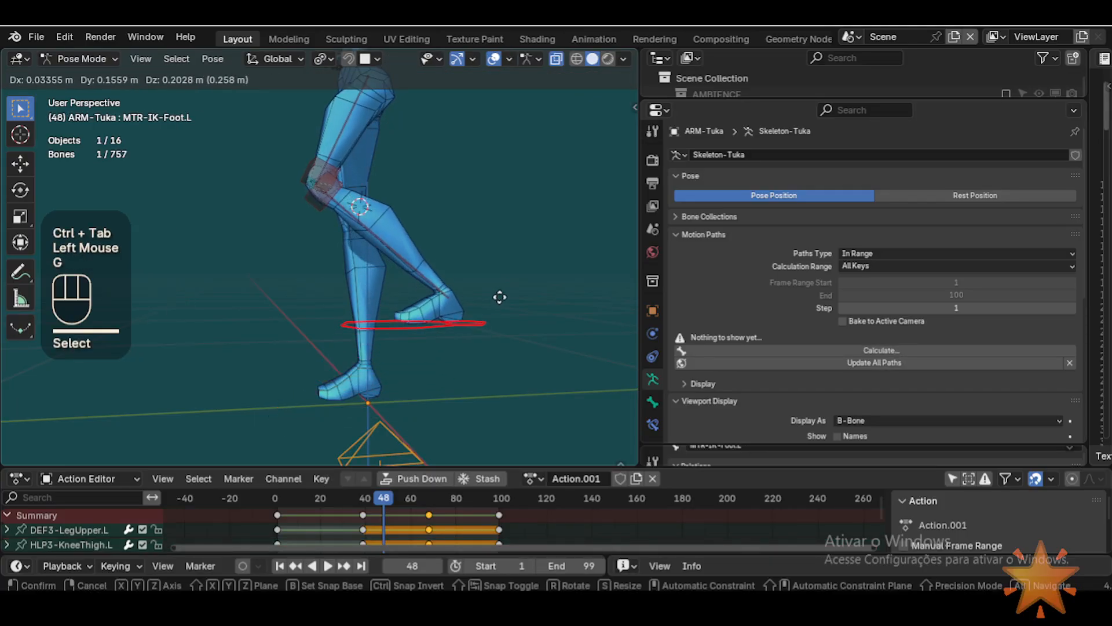
pyautogui.click(480, 255)
pyautogui.keyDown('shift'); pyautogui.scroll(1, 480, 255); pyautogui.keyUp('shift')
pyautogui.keyDown('shift'); pyautogui.moveTo(480, 255); pyautogui.dragTo(430, 361, button='middle'); pyautogui.keyUp('shift')
pyautogui.scroll(1, 430, 362)
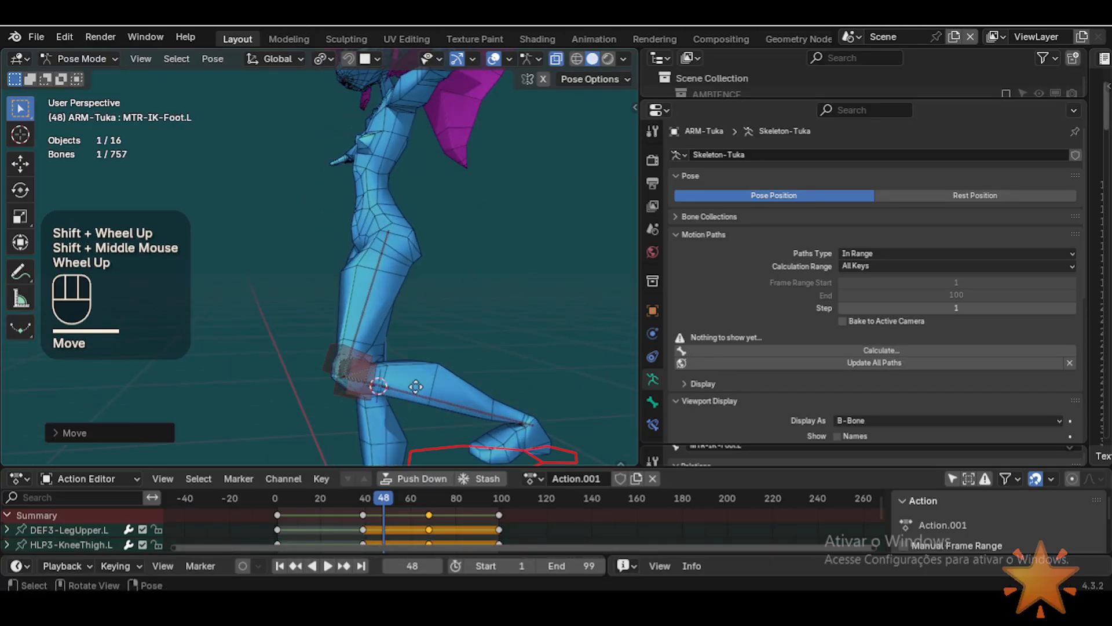
pyautogui.press('g')
pyautogui.click(367, 431)
# Step: Scrub the timeline to frame 54 and examine the bent left knee up close
pyautogui.moveTo(371, 497); pyautogui.dragTo(395, 519)
pyautogui.scroll(1, 356, 335)
pyautogui.keyDown('shift'); pyautogui.moveTo(357, 335); pyautogui.dragTo(342, 291, button='middle'); pyautogui.keyUp('shift')
pyautogui.scroll(1, 339, 295)
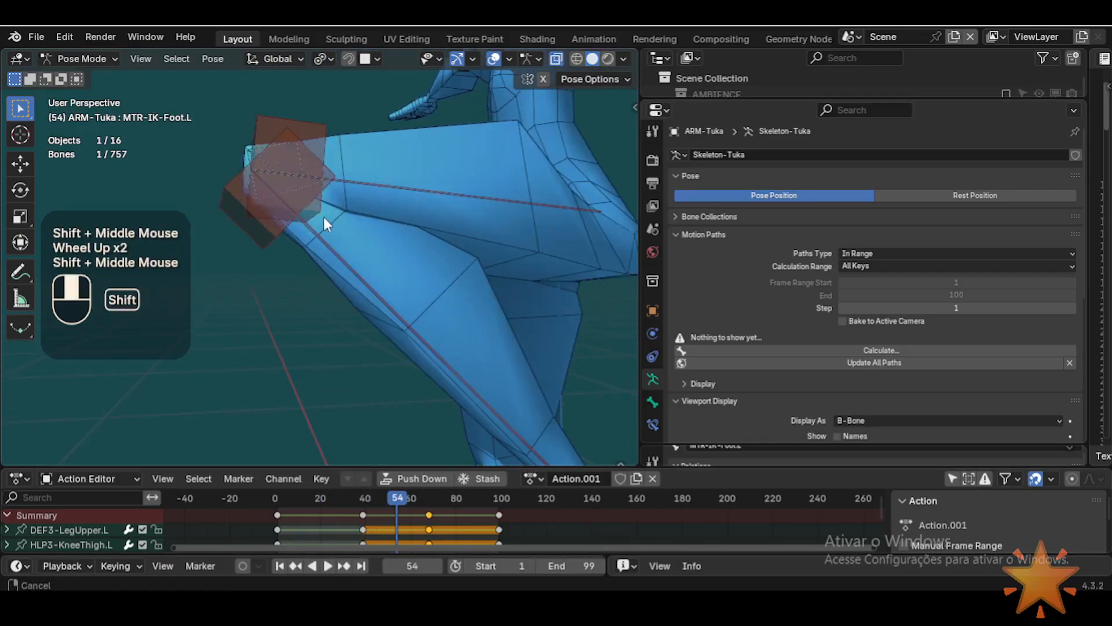
pyautogui.moveTo(324, 217); pyautogui.dragTo(298, 316, button='middle')
pyautogui.keyDown('shift'); pyautogui.moveTo(335, 278); pyautogui.dragTo(273, 311, button='middle'); pyautogui.keyUp('shift')
pyautogui.scroll(-1, 274, 311)
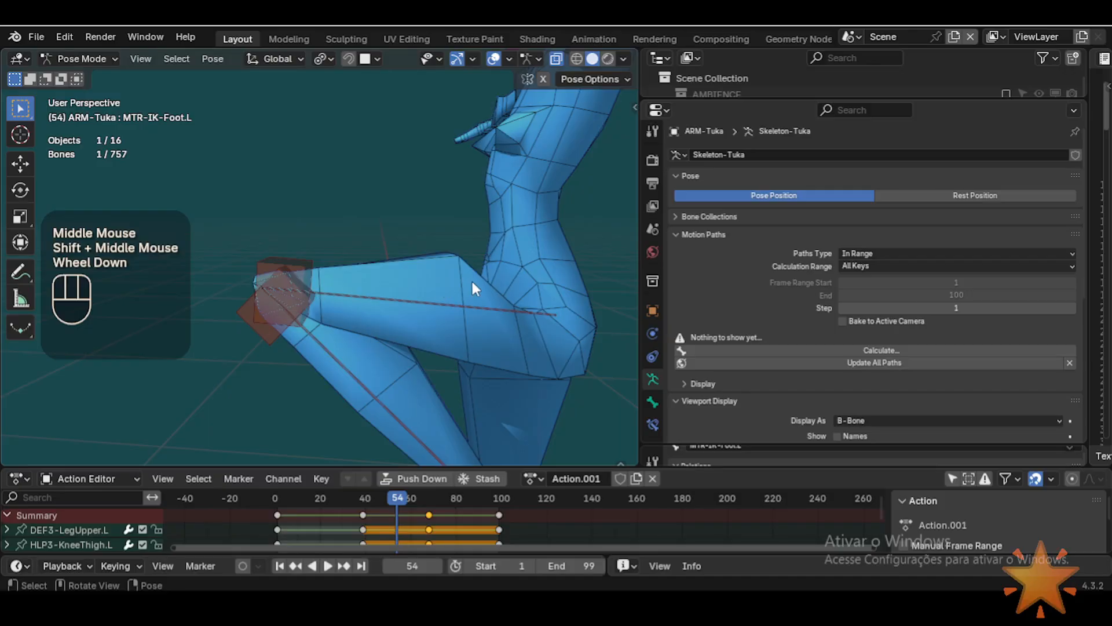
pyautogui.keyDown('shift'); pyautogui.moveTo(582, 284); pyautogui.dragTo(285, 283, button='middle'); pyautogui.keyUp('shift')
pyautogui.scroll(1, 423, 293)
pyautogui.scroll(1, 423, 293)
pyautogui.scroll(1, 341, 199)
# Step: Select the HLP3-KneeThigh.L and HLP3-KneeShin.L bones and toggle Deform off and on for both to compare the knee shape
pyautogui.click(382, 208)
pyautogui.keyDown('shift'); pyautogui.click(308, 281); pyautogui.keyUp('shift')
pyautogui.scroll(2, 285, 286)
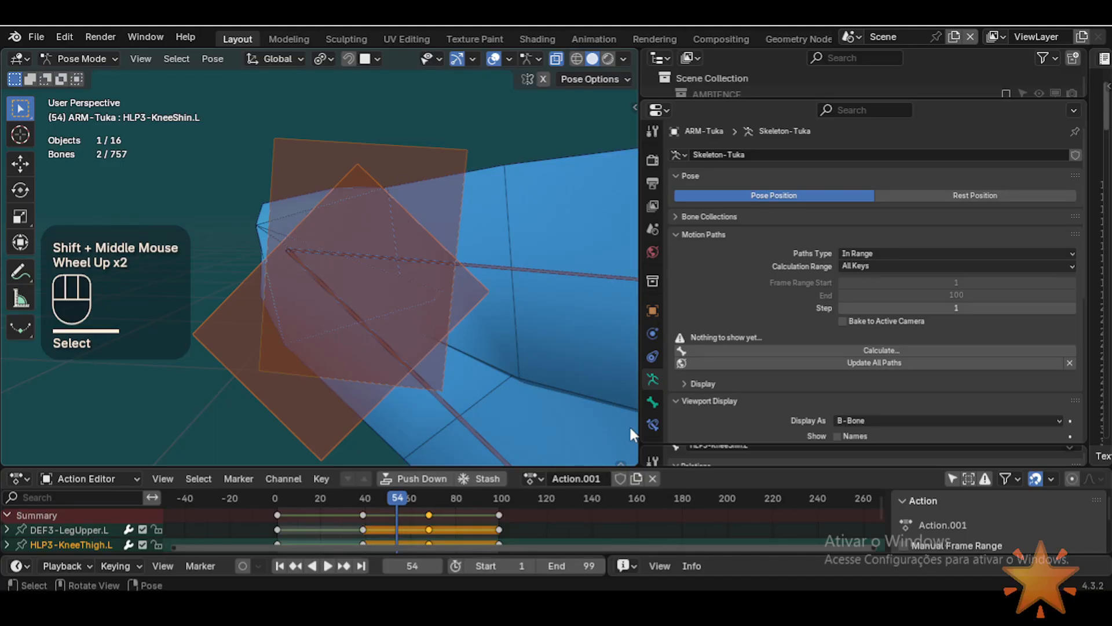
pyautogui.click(653, 401)
pyautogui.keyDown('alt'); pyautogui.click(687, 175); pyautogui.keyUp('alt')
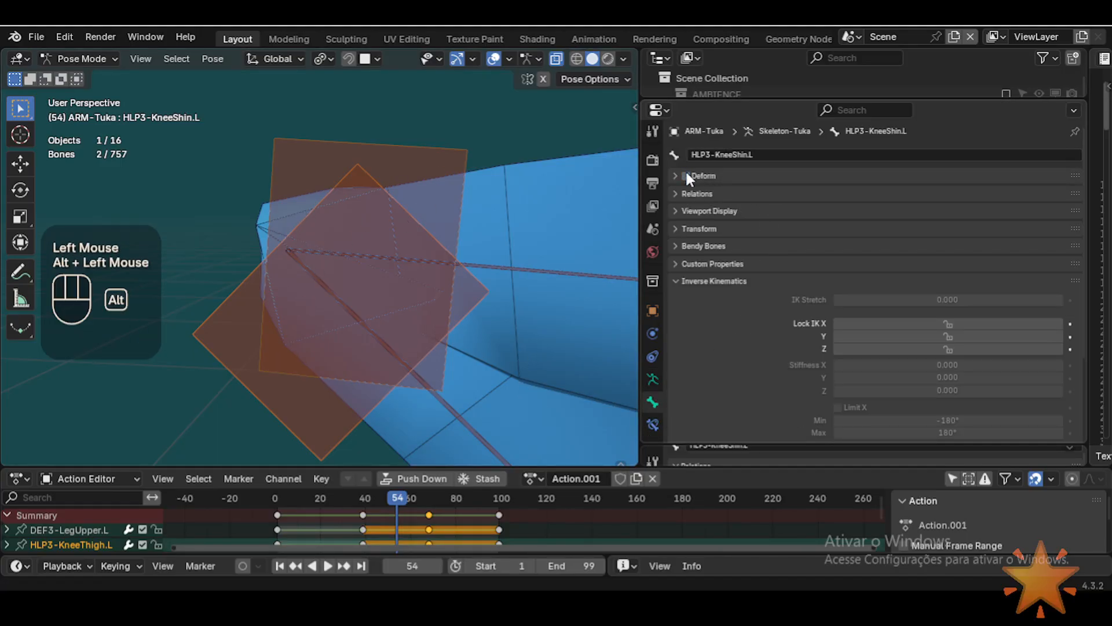
pyautogui.keyDown('alt'); pyautogui.click(687, 174); pyautogui.keyUp('alt')
pyautogui.keyDown('alt'); pyautogui.click(687, 175); pyautogui.keyUp('alt')
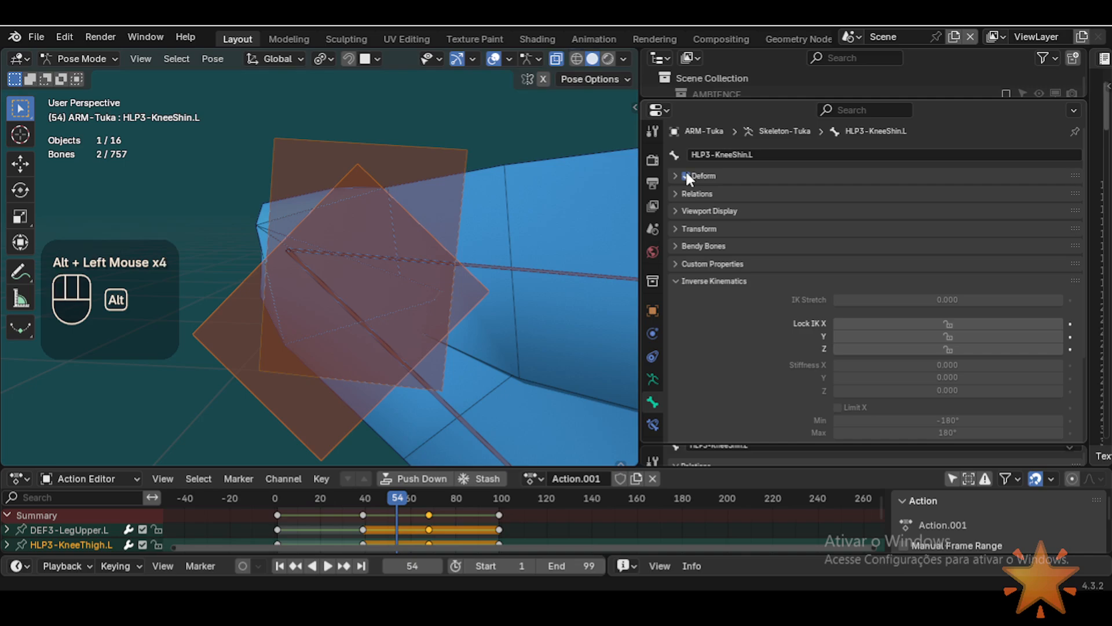
pyautogui.scroll(-2, 376, 214)
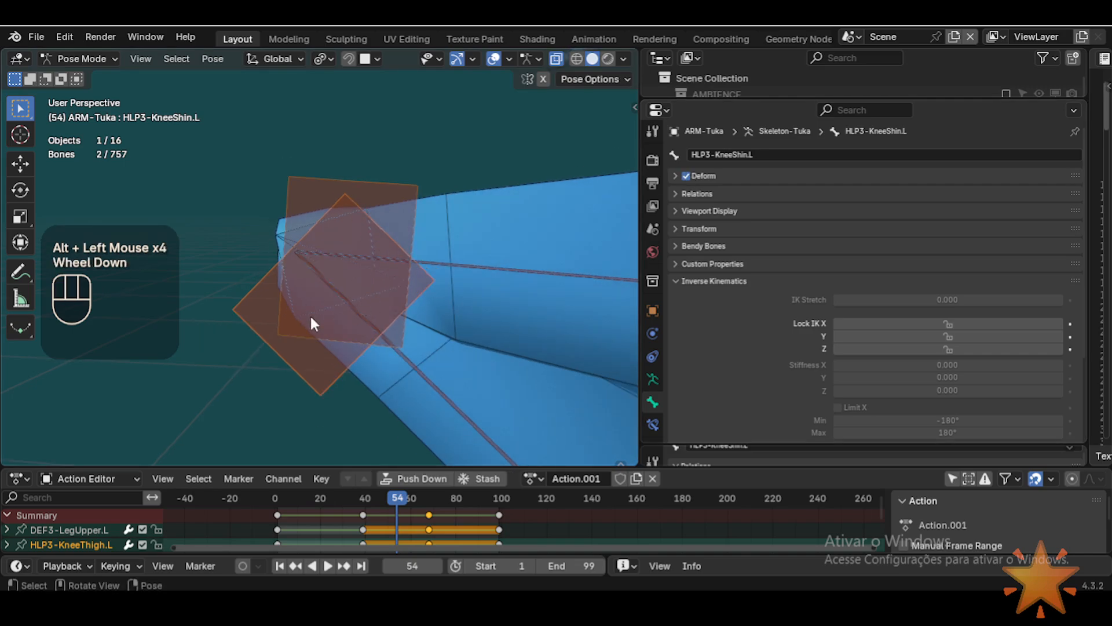
# Step: Select only HLP3-KneeThigh.L and switch the armature's bone display type to Octahedral
pyautogui.click(389, 214)
pyautogui.click(408, 210)
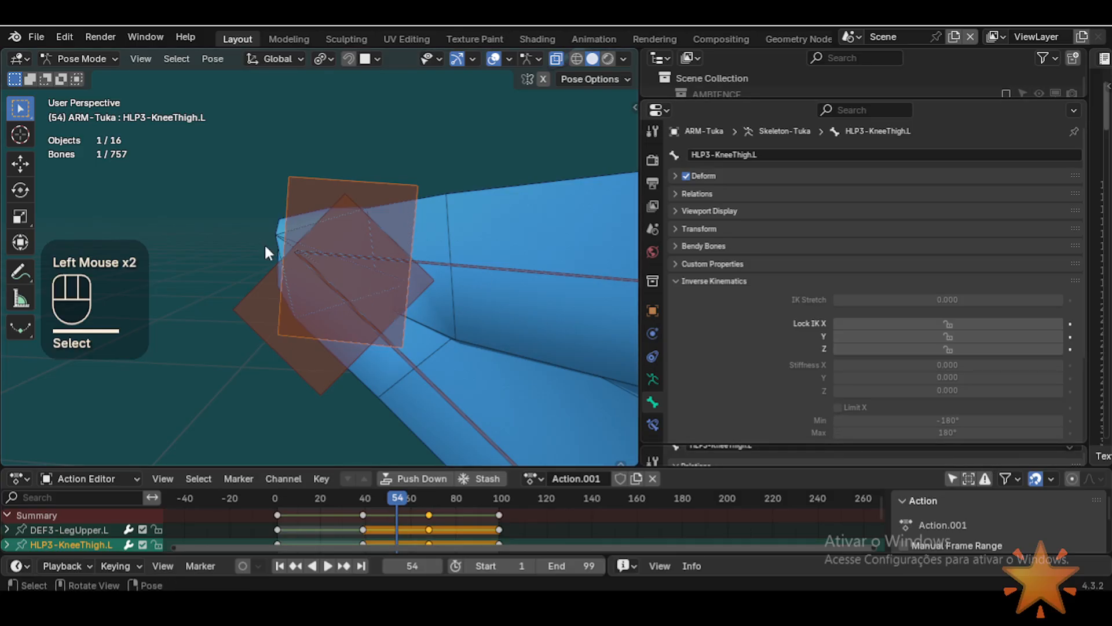
pyautogui.hotkey('shift', 'ctrl', 'alt', 'b')
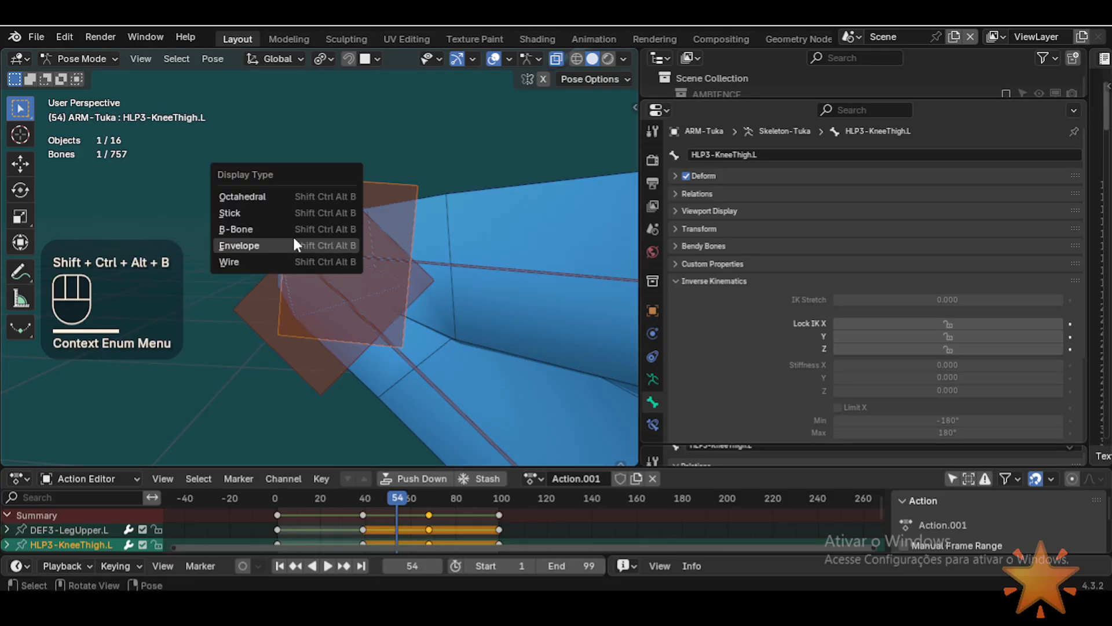
pyautogui.scroll(1, 346, 249)
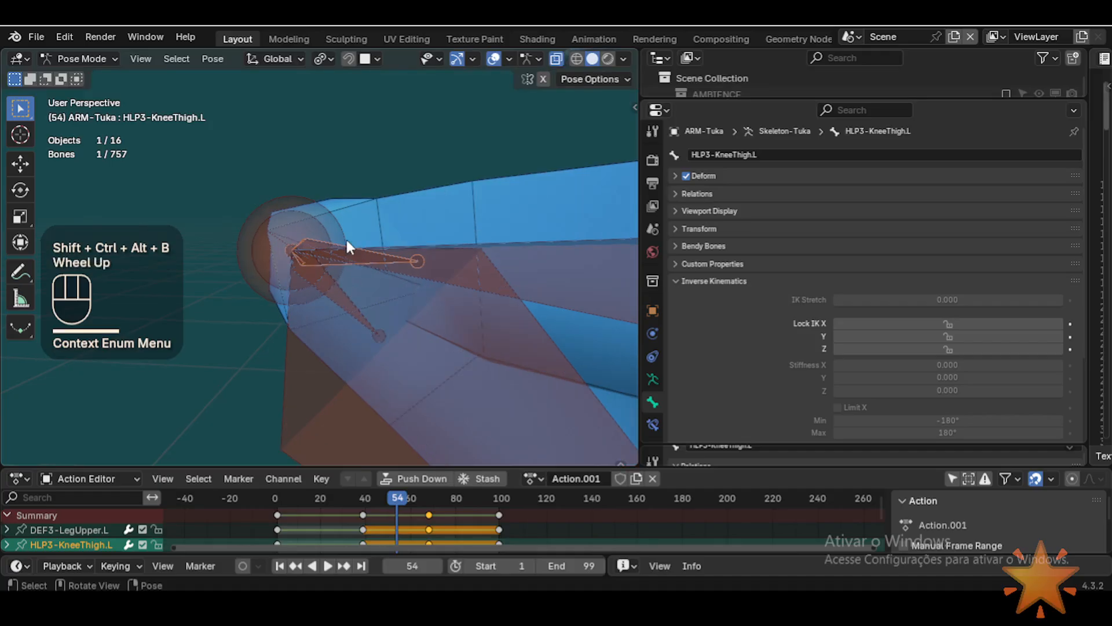
pyautogui.moveTo(338, 258); pyautogui.dragTo(357, 273, button='middle')
pyautogui.scroll(2, 357, 273)
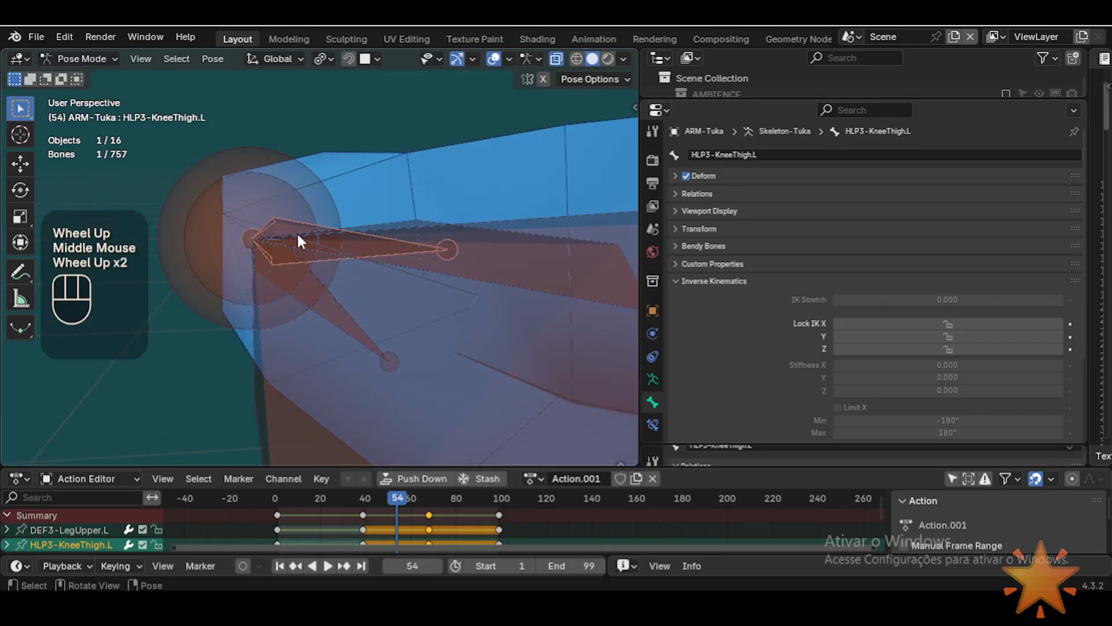
pyautogui.scroll(-2, 492, 224)
# Step: Select DEF3-LegUpper.L and HLP3-KneeThigh.L alternately to compare where the two bones start at the knee
pyautogui.click(396, 244)
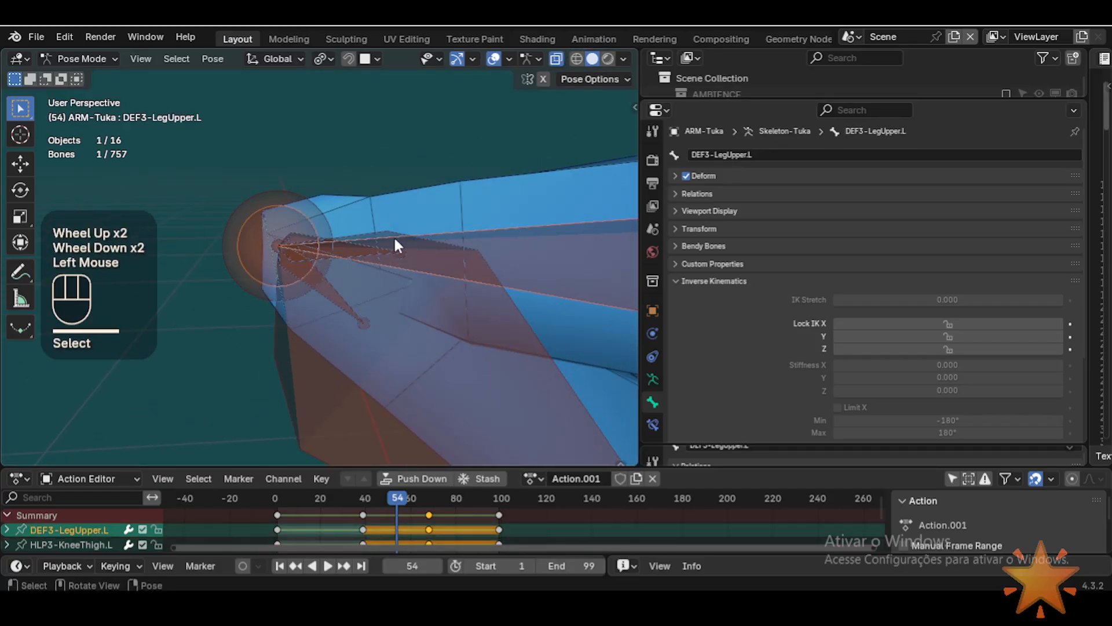
pyautogui.click(344, 246)
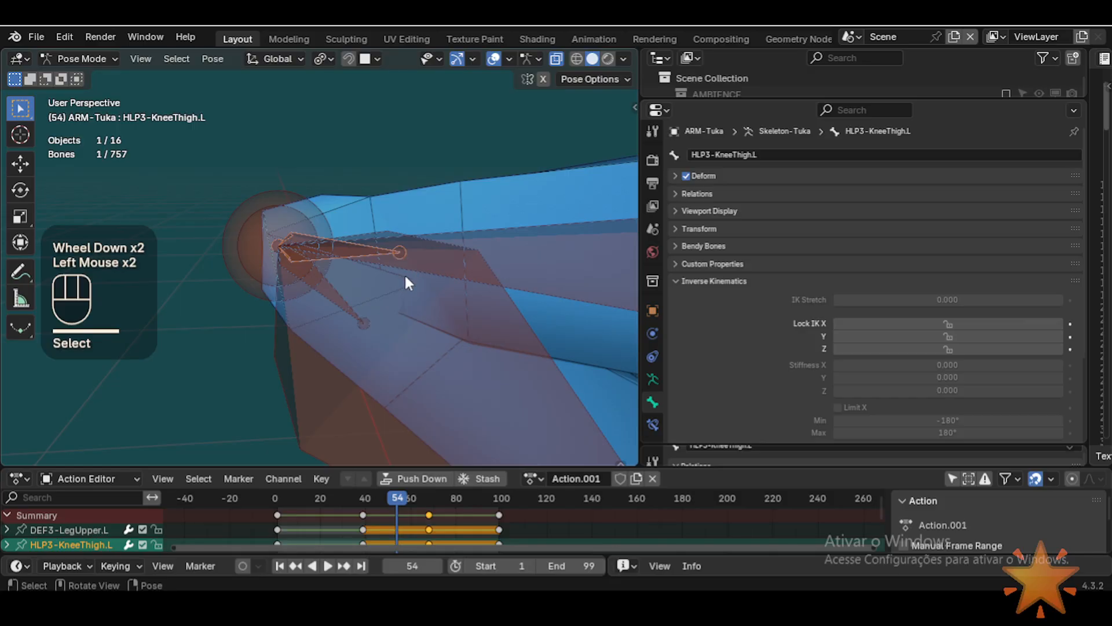
pyautogui.moveTo(408, 283); pyautogui.dragTo(495, 304, button='middle')
pyautogui.click(520, 250)
pyautogui.scroll(-2, 509, 259)
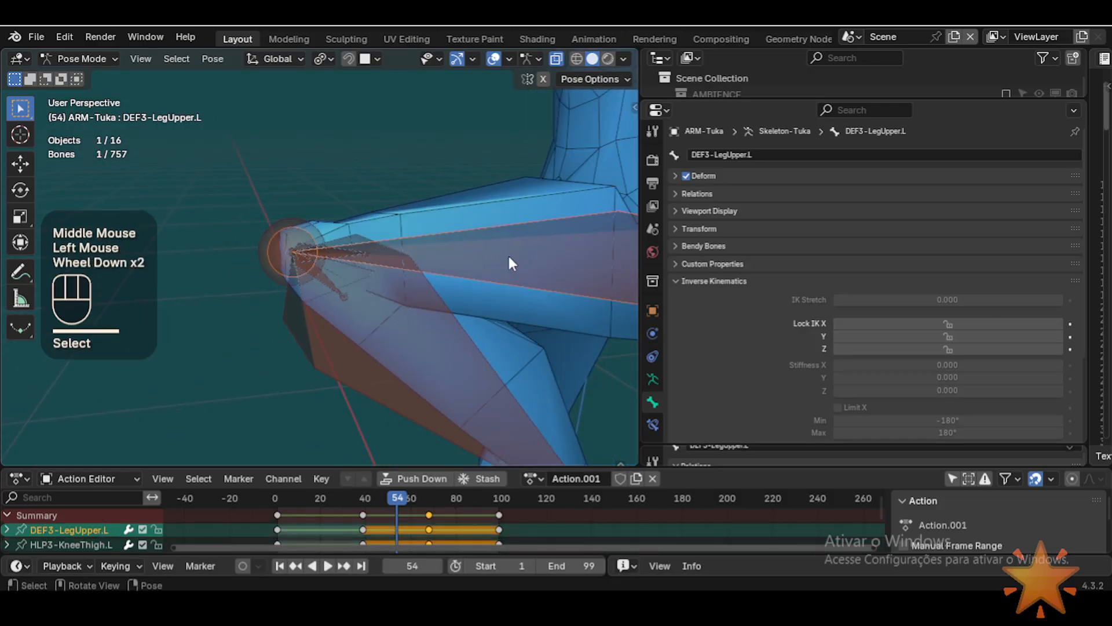
pyautogui.scroll(1, 415, 255)
pyautogui.click(356, 245)
pyautogui.click(342, 246)
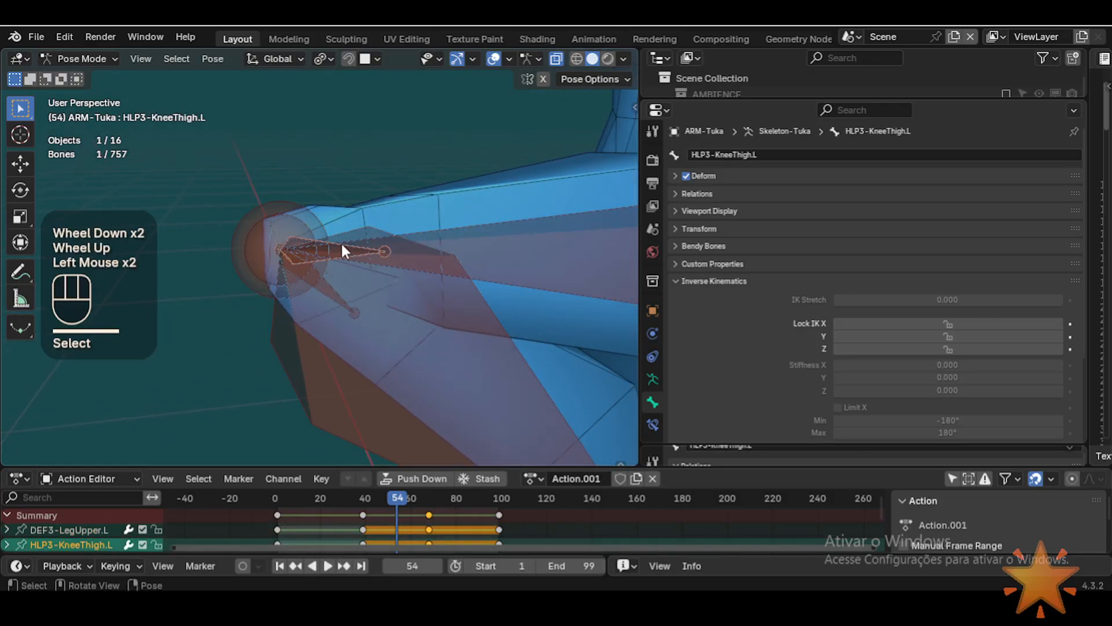
# Step: Select DEF3-LegUpper.L and turn on the display of the bone axes
pyautogui.click(503, 243)
pyautogui.keyDown('shift'); pyautogui.moveTo(502, 242); pyautogui.dragTo(284, 266, button='middle'); pyautogui.keyUp('shift')
pyautogui.hotkey('ctrl', '3')
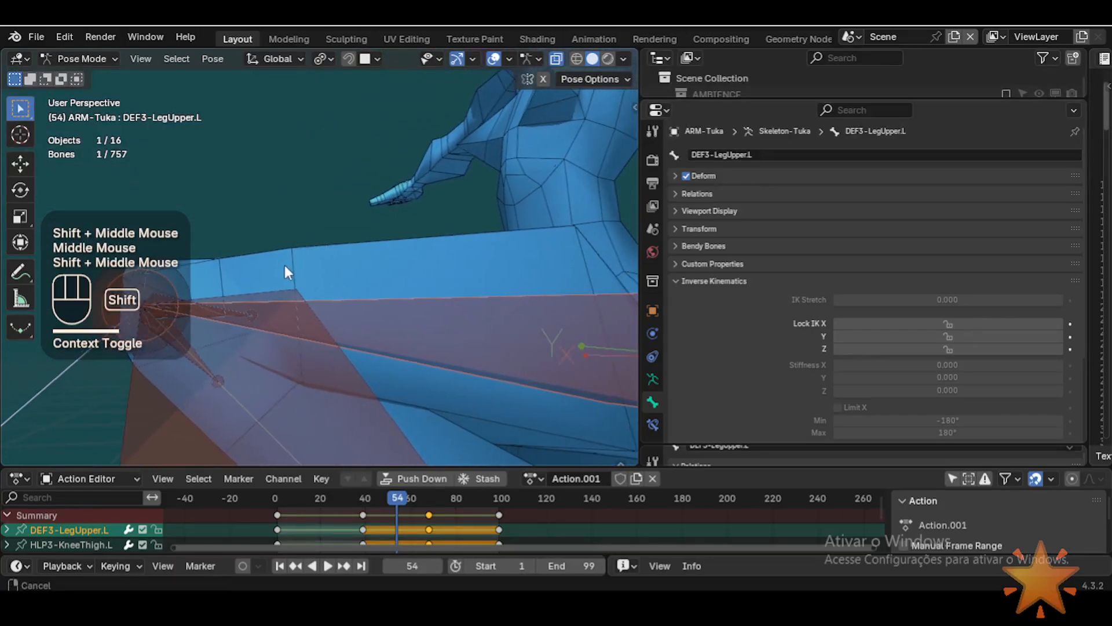
pyautogui.scroll(-1, 307, 320)
pyautogui.keyDown('shift'); pyautogui.moveTo(307, 320); pyautogui.dragTo(356, 238, button='middle'); pyautogui.keyUp('shift')
pyautogui.scroll(2, 263, 214)
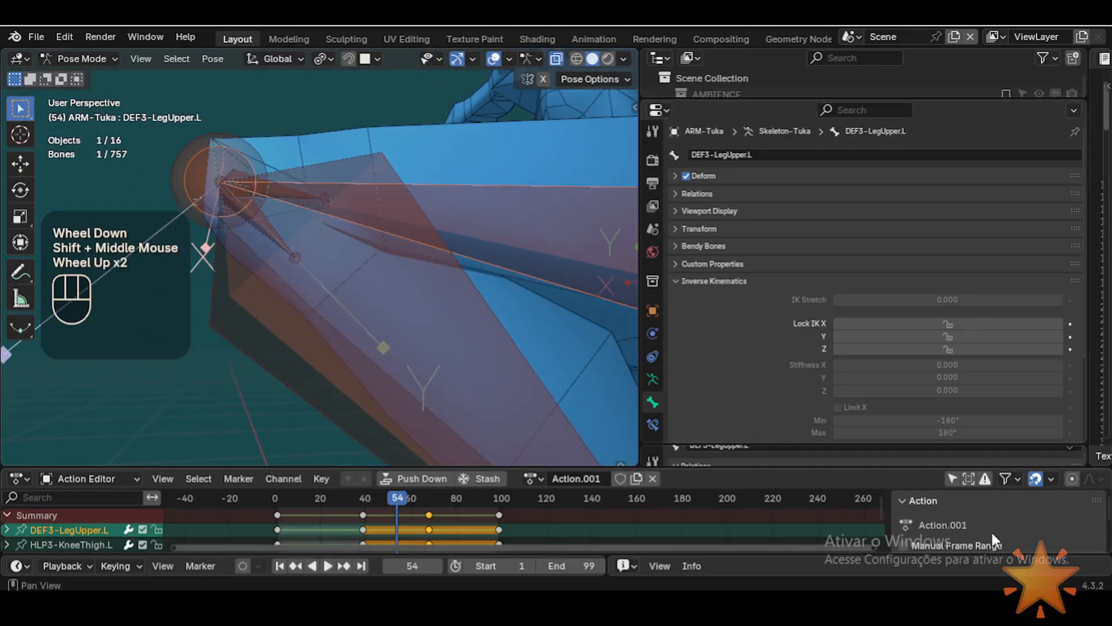
# Step: Inspect the parent relation of HLP3-KneeThigh.L in an enlarged Relations section and select its parent bone DEF3-LegUpper.L
pyautogui.click(287, 183)
pyautogui.click(287, 183)
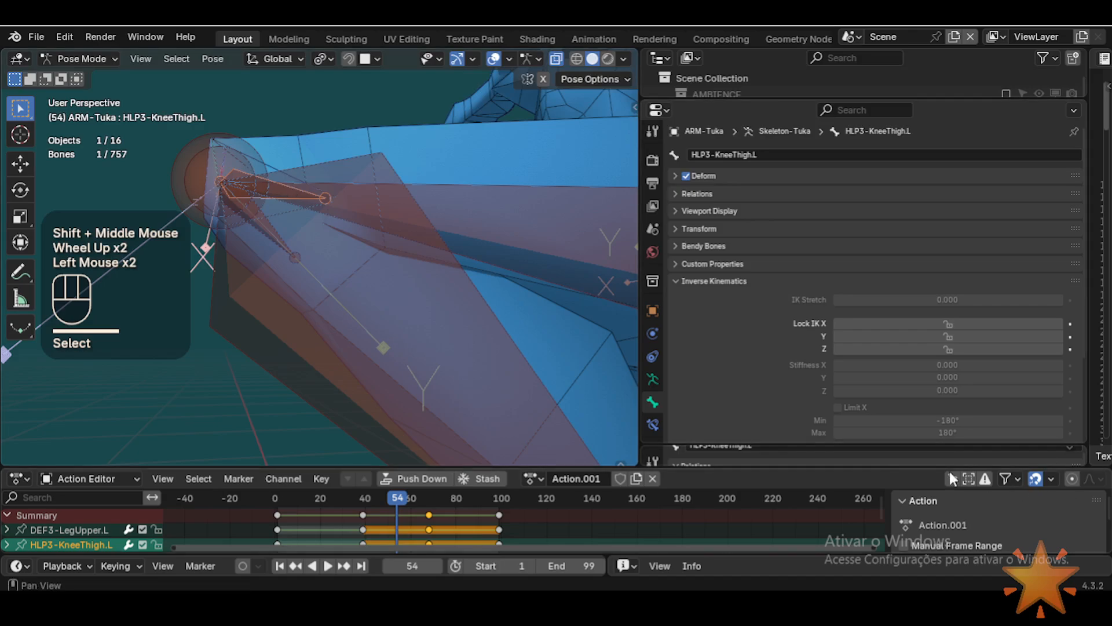
pyautogui.moveTo(815, 442); pyautogui.dragTo(815, 320)
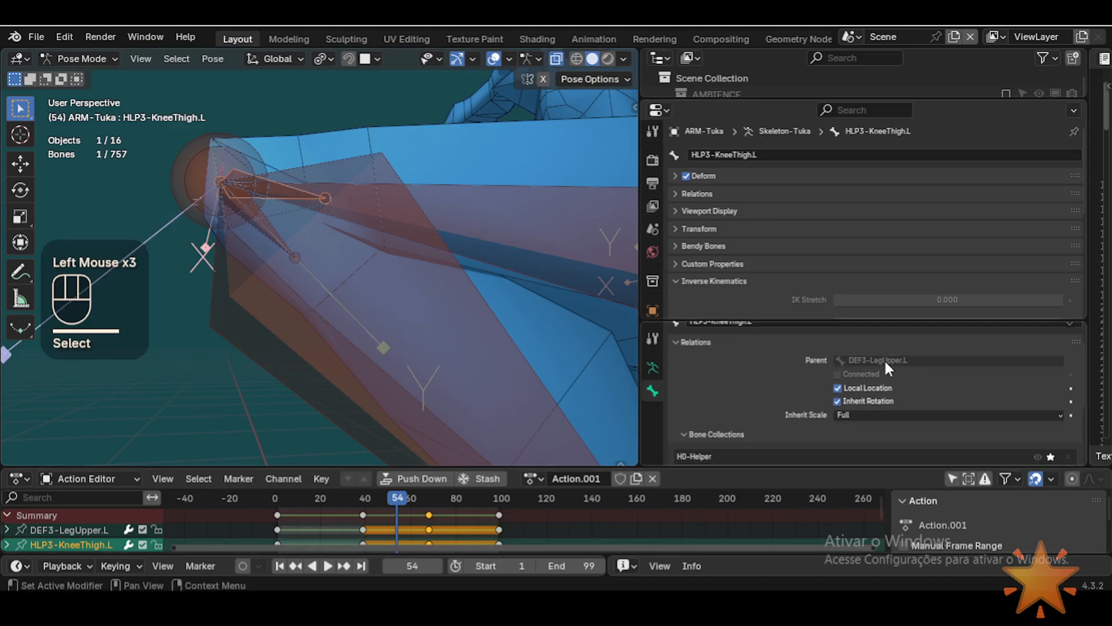
pyautogui.click(541, 203)
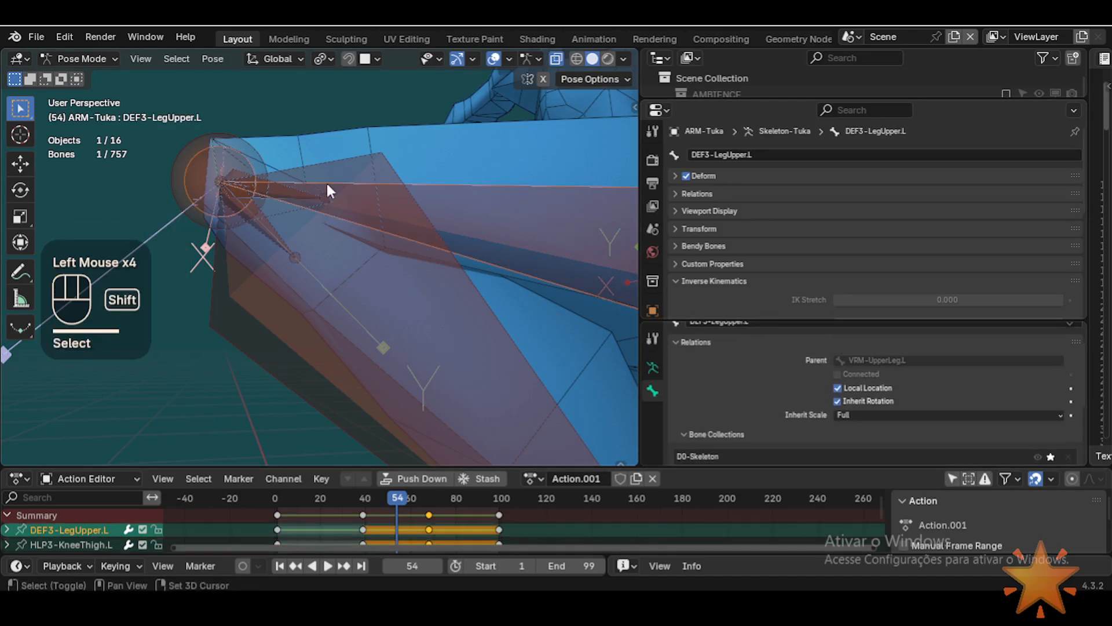
# Step: Inspect the parent relation of HLP3-KneeShin.L and compare the helper with its parent bone DEF3-LegLower.L
pyautogui.keyDown('shift'); pyautogui.moveTo(326, 181); pyautogui.dragTo(349, 273, button='middle'); pyautogui.keyUp('shift')
pyautogui.click(332, 282)
pyautogui.click(332, 281)
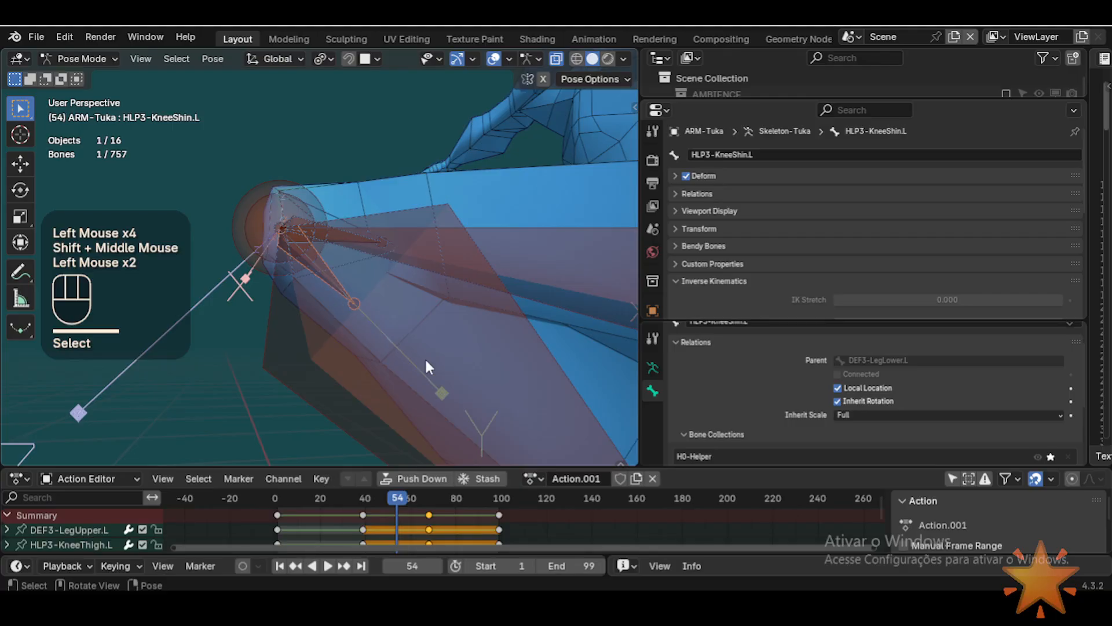
pyautogui.click(466, 360)
pyautogui.click(295, 357)
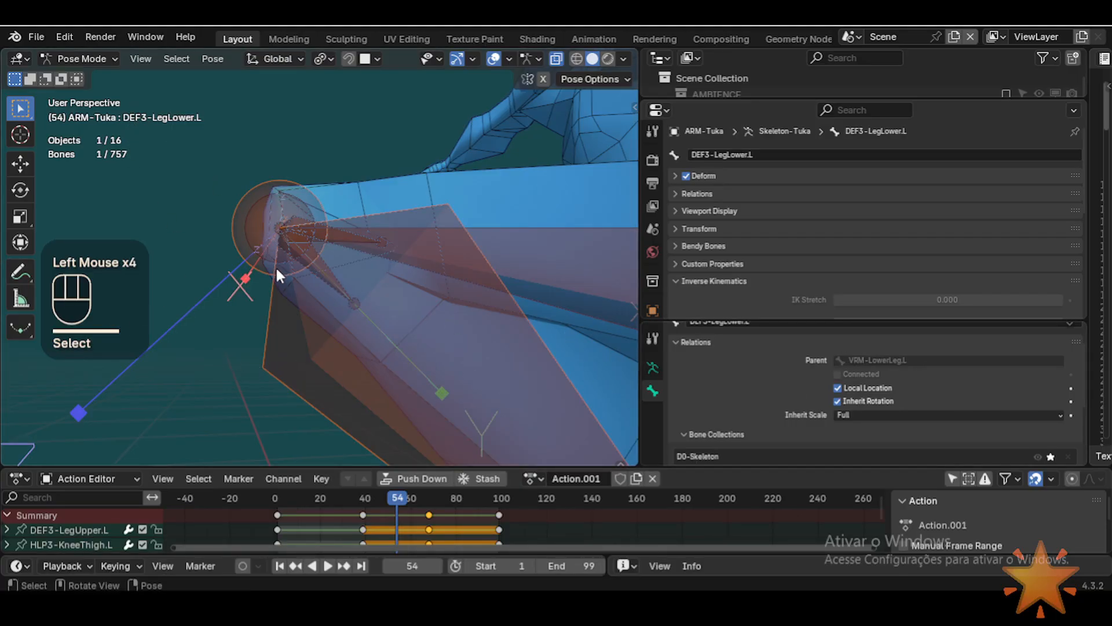
pyautogui.click(325, 271)
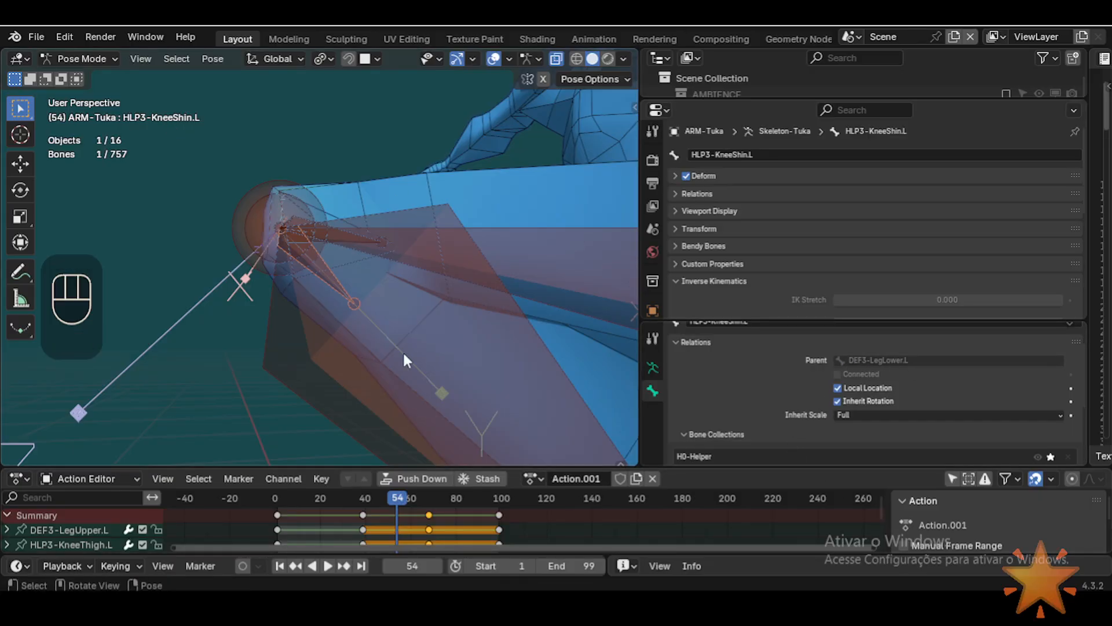
pyautogui.click(353, 394)
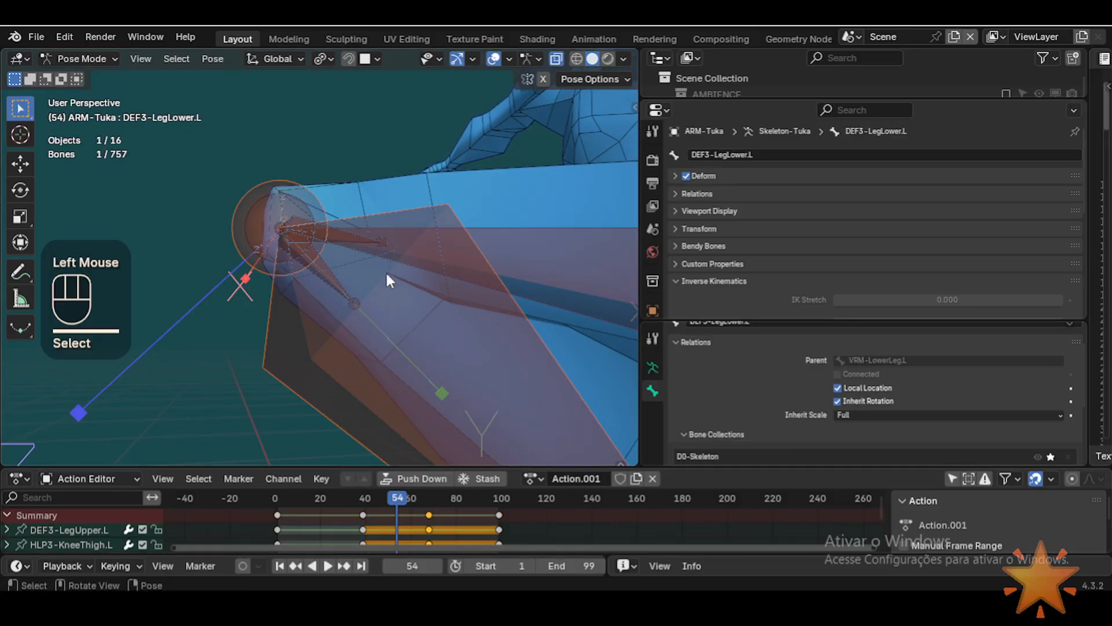
# Step: Reselect HLP3-KneeShin.L and examine how it sits at the bent knee joint
pyautogui.moveTo(311, 192); pyautogui.dragTo(315, 245, button='middle')
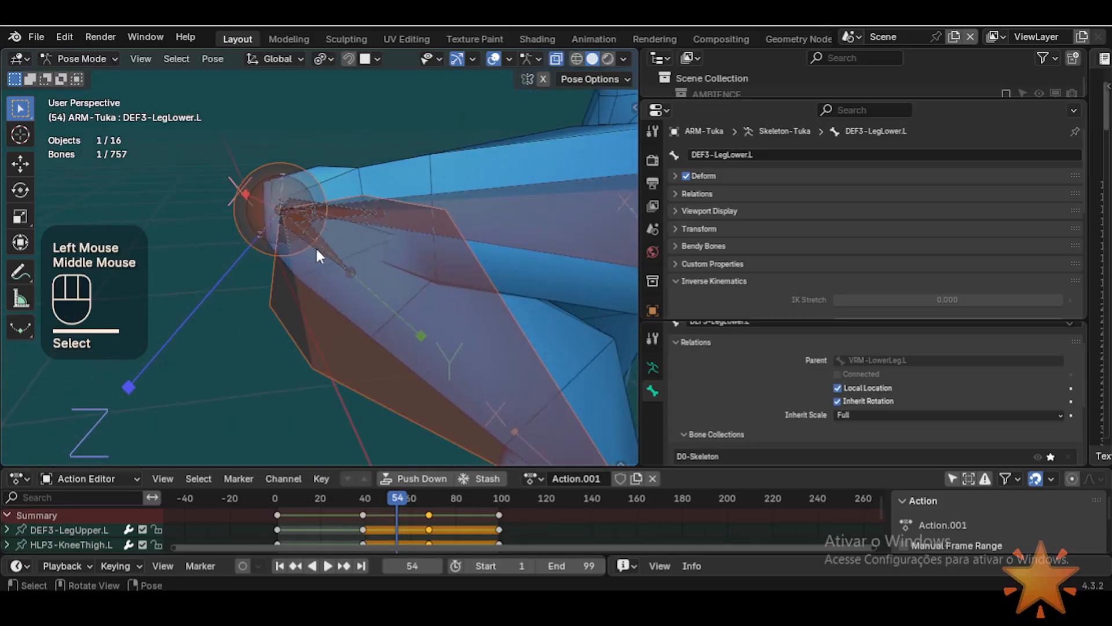
pyautogui.scroll(2, 315, 246)
pyautogui.click(326, 258)
pyautogui.scroll(-2, 393, 268)
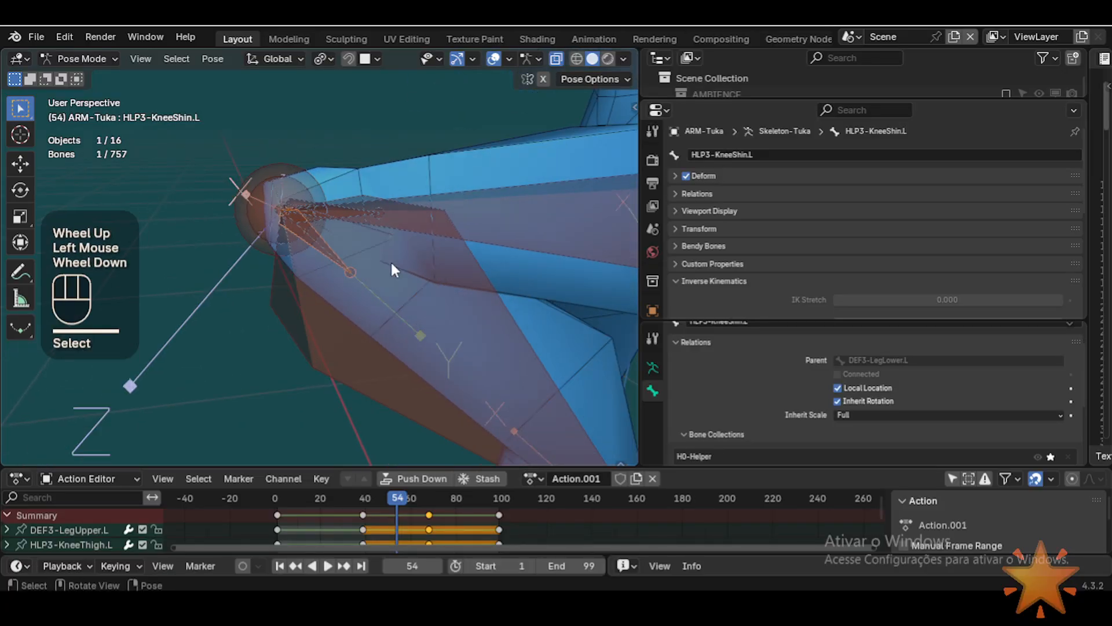
pyautogui.keyDown('shift'); pyautogui.moveTo(392, 268); pyautogui.dragTo(275, 200, button='middle'); pyautogui.keyUp('shift')
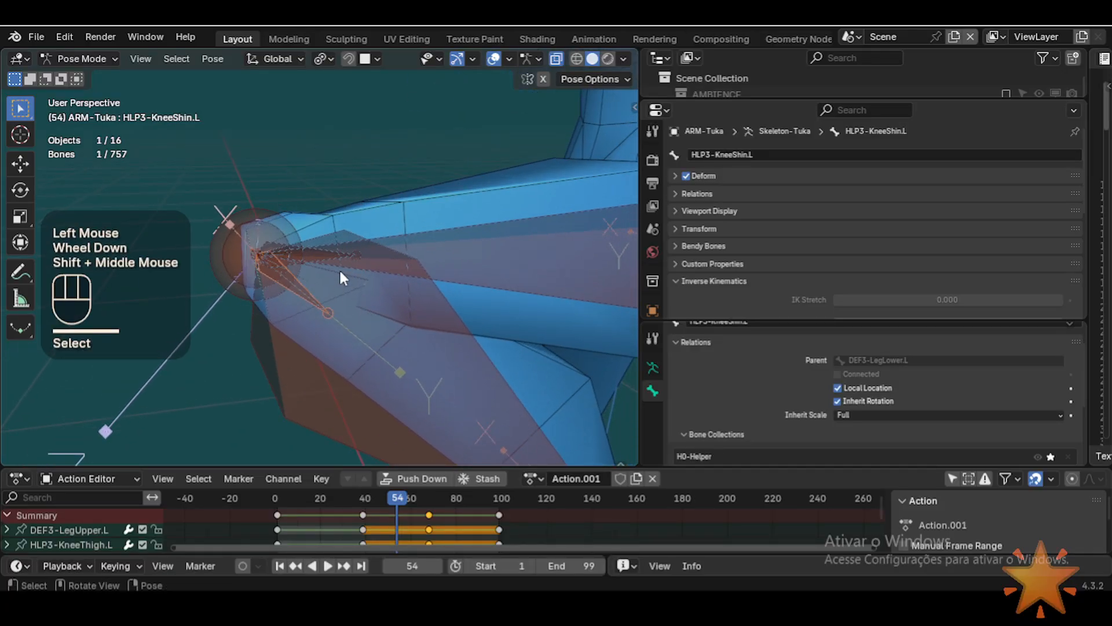
pyautogui.scroll(1, 316, 281)
pyautogui.scroll(1, 300, 314)
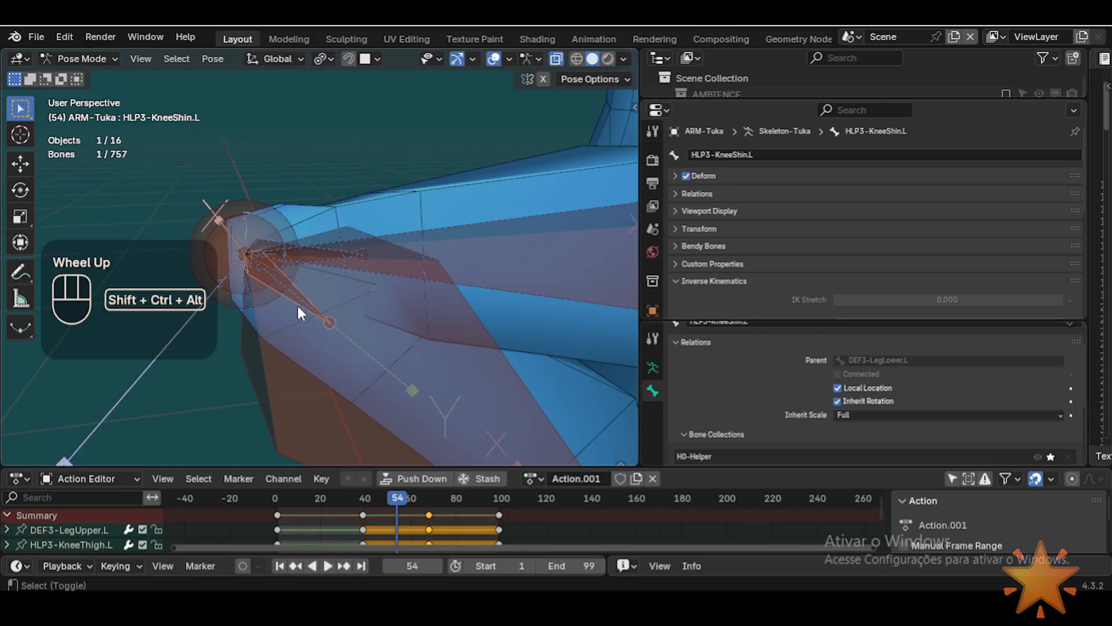
# Step: Switch the armature to Edit Mode around the knees and save the file
pyautogui.press('Tab')
pyautogui.keyDown('shift'); pyautogui.moveTo(413, 334); pyautogui.dragTo(519, 179, button='middle'); pyautogui.keyUp('shift')
pyautogui.scroll(2, 438, 232)
pyautogui.scroll(1, 438, 232)
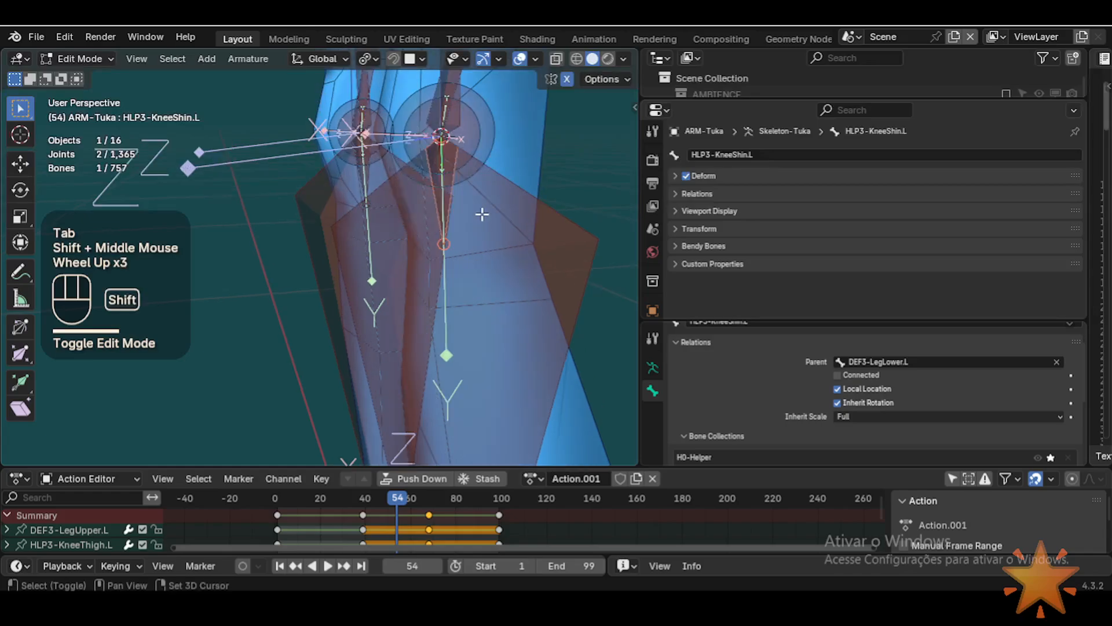
pyautogui.keyDown('shift'); pyautogui.moveTo(485, 217); pyautogui.dragTo(423, 340, button='middle'); pyautogui.keyUp('shift')
pyautogui.hotkey('ctrl', 's')
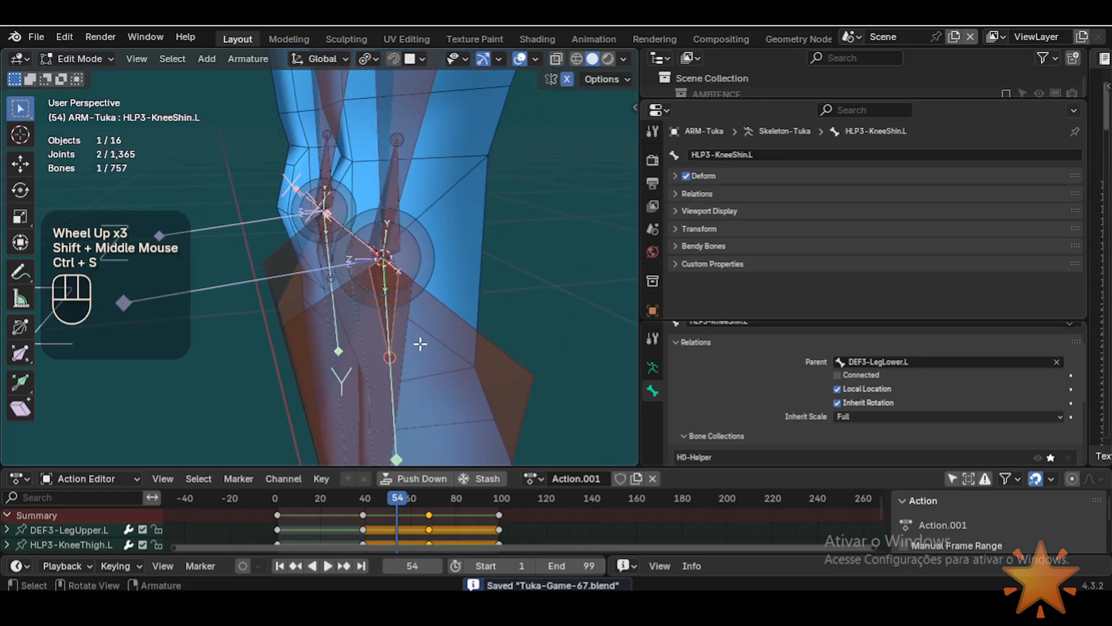
# Step: Change the bone display type to B-Bone and save the file
pyautogui.hotkey('shift', 'ctrl', 'alt', 'b')
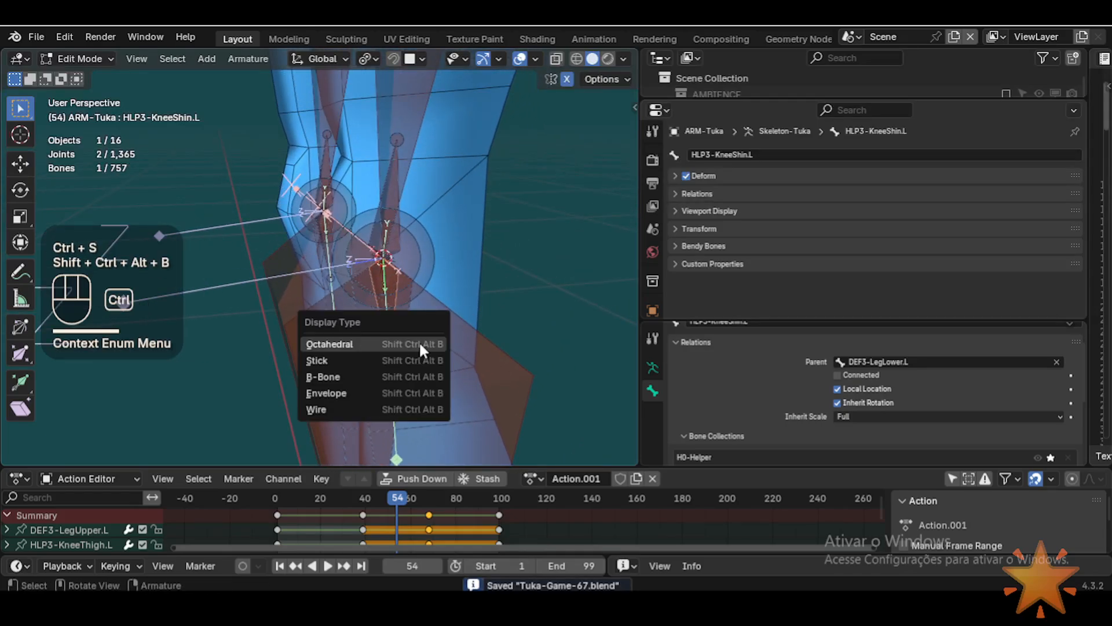
pyautogui.click(361, 380)
pyautogui.moveTo(419, 137); pyautogui.dragTo(427, 345, button='middle')
pyautogui.click(427, 345)
pyautogui.scroll(-2, 452, 226)
pyautogui.keyDown('shift'); pyautogui.moveTo(452, 226); pyautogui.dragTo(396, 230, button='middle'); pyautogui.keyUp('shift')
pyautogui.hotkey('ctrl', 's')
# Step: Move the HLP3-KneeShin.L bone out beside the left leg and rotate it freely
pyautogui.moveTo(396, 230); pyautogui.dragTo(532, 310)
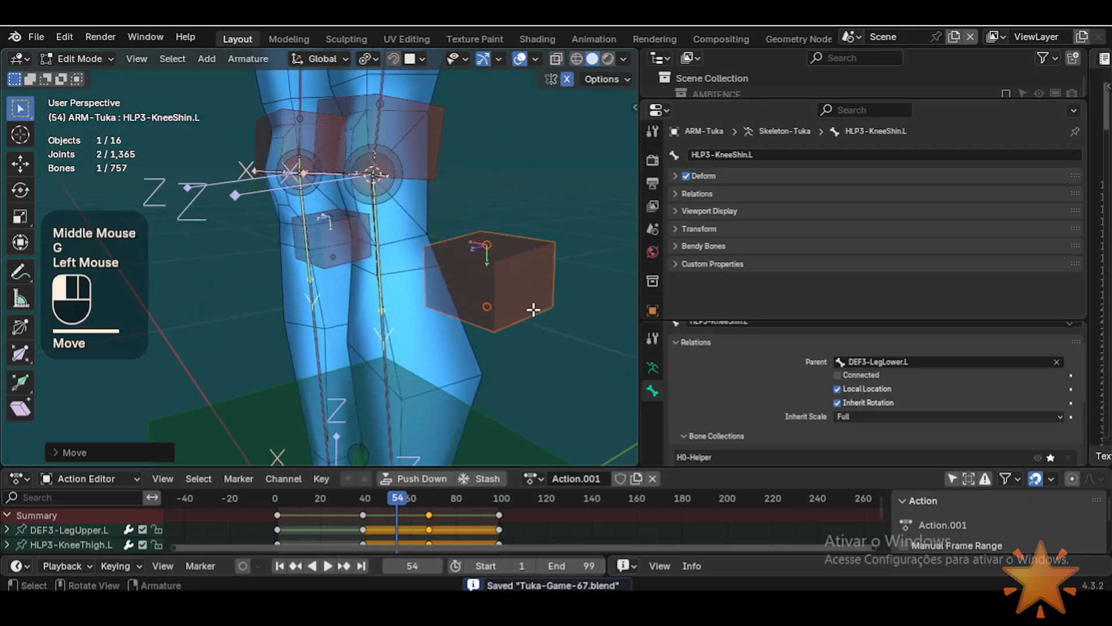
pyautogui.press('r')
pyautogui.click(551, 213)
pyautogui.press('g')
pyautogui.click(552, 241)
pyautogui.scroll(-1, 371, 261)
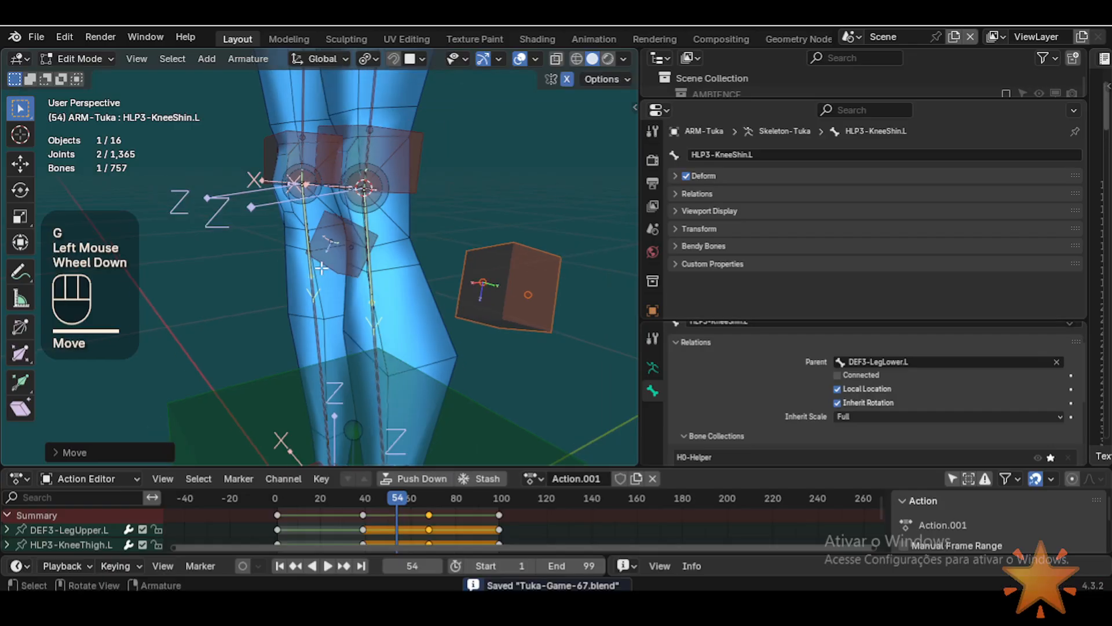
# Step: Select DEF3-LegLower.L and place the 3D cursor in empty space beside the legs
pyautogui.click(390, 371)
pyautogui.click(388, 299)
pyautogui.moveTo(388, 298); pyautogui.dragTo(398, 282, button='middle')
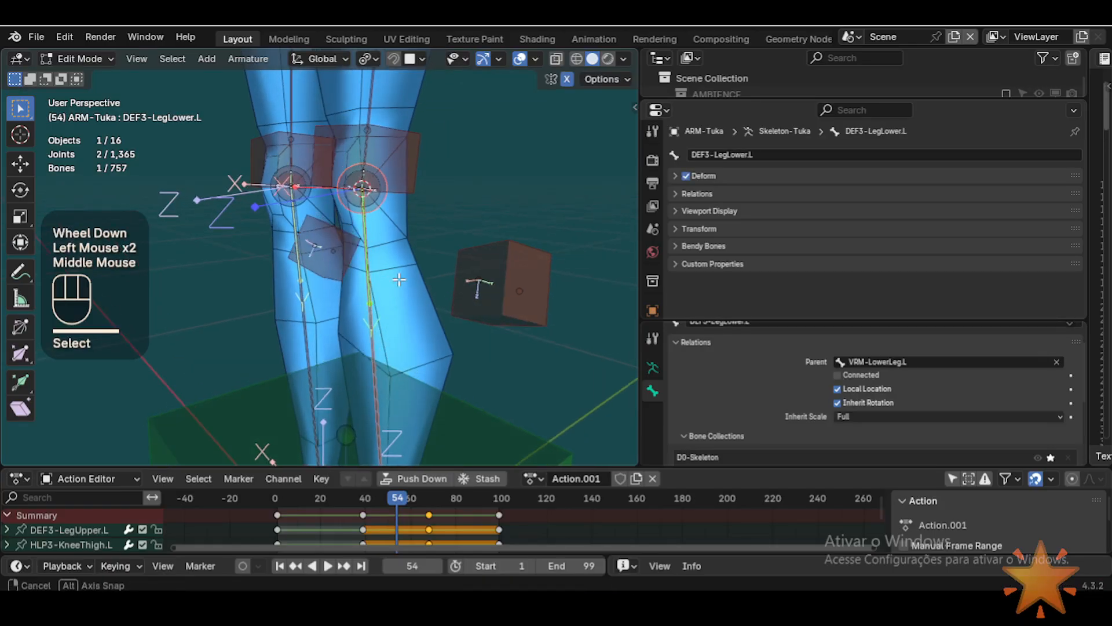
pyautogui.hotkey('shift', 's')
pyautogui.press('Escape')
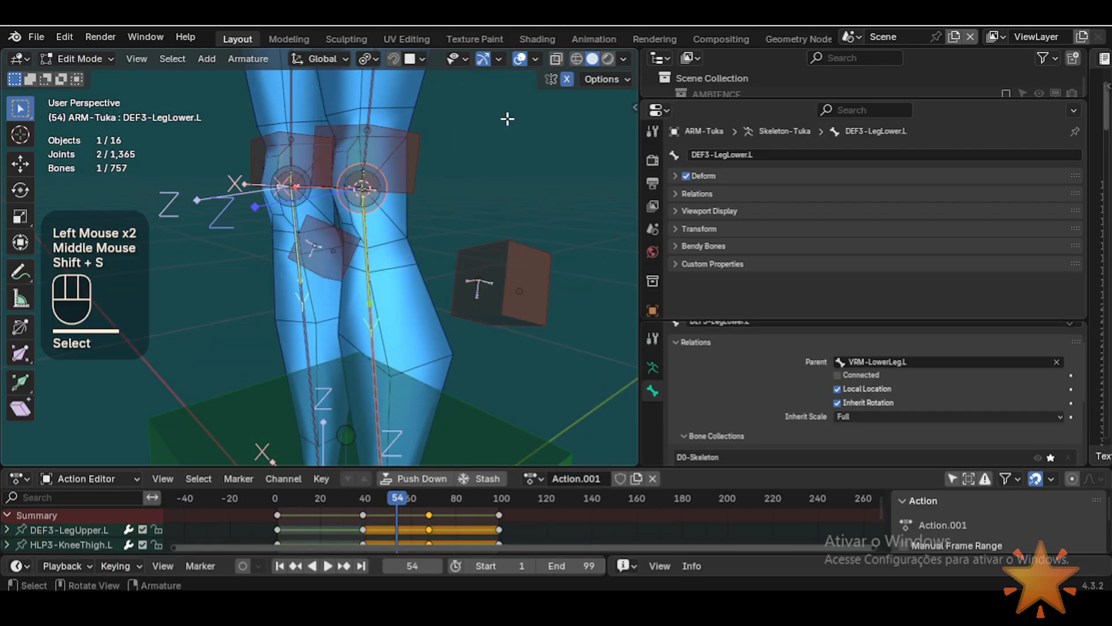
pyautogui.keyDown('shift'); pyautogui.rightClick(513, 109); pyautogui.keyUp('shift')
# Step: Try Cursor to Selected on the DEF3-LegLower.L bone and use Cursor to Active instead to place the 3D cursor
pyautogui.click(365, 288)
pyautogui.hotkey('shift', 's')
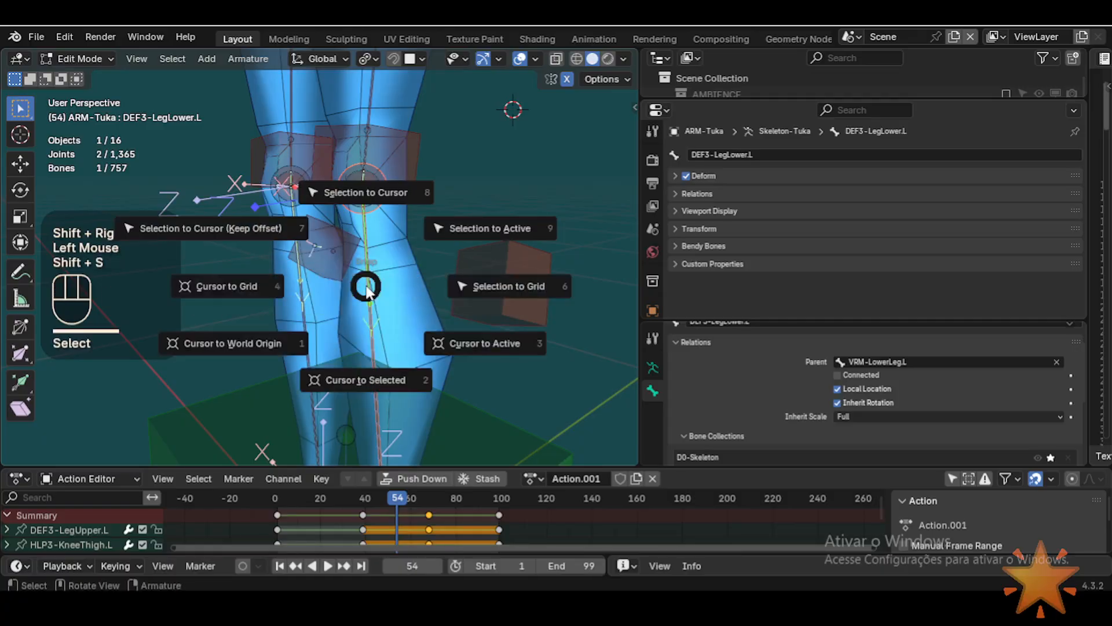
pyautogui.click(367, 293)
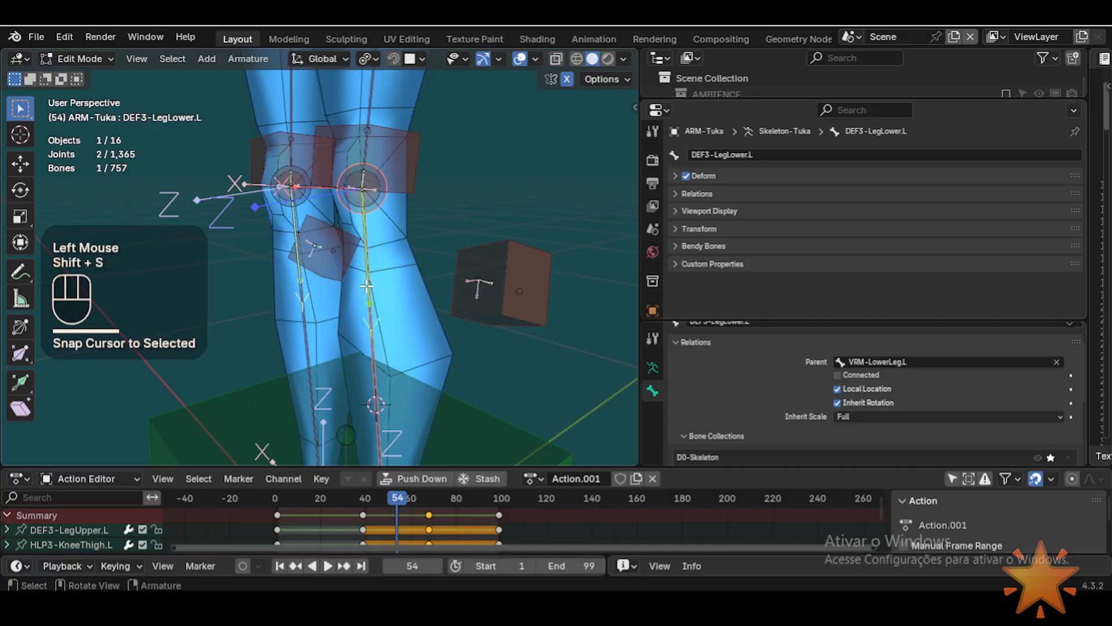
pyautogui.hotkey('shift', 's')
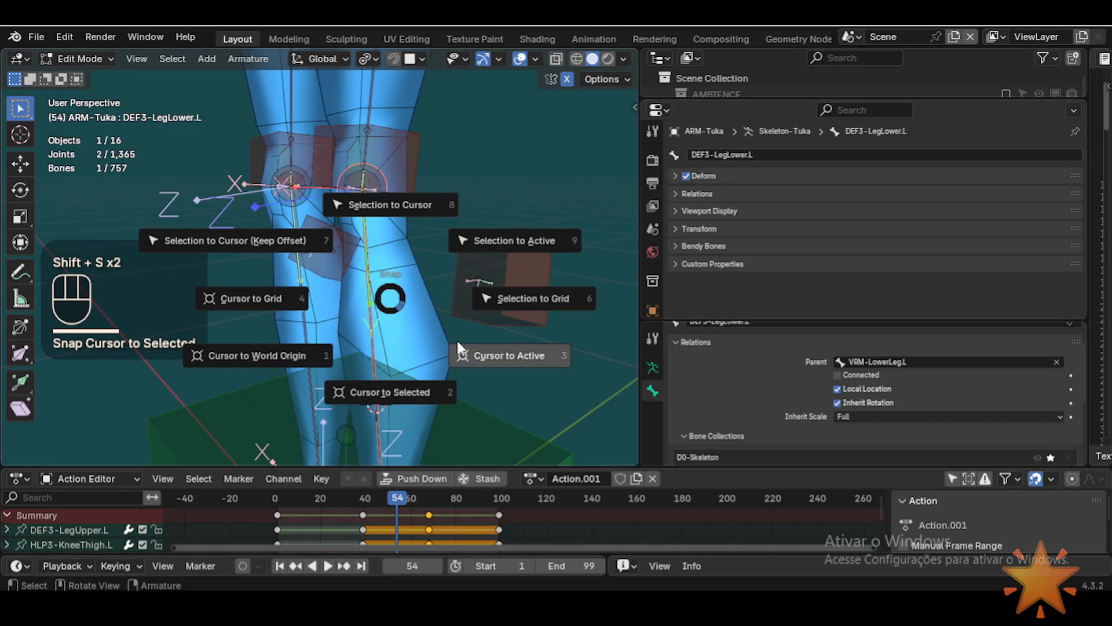
pyautogui.click(495, 356)
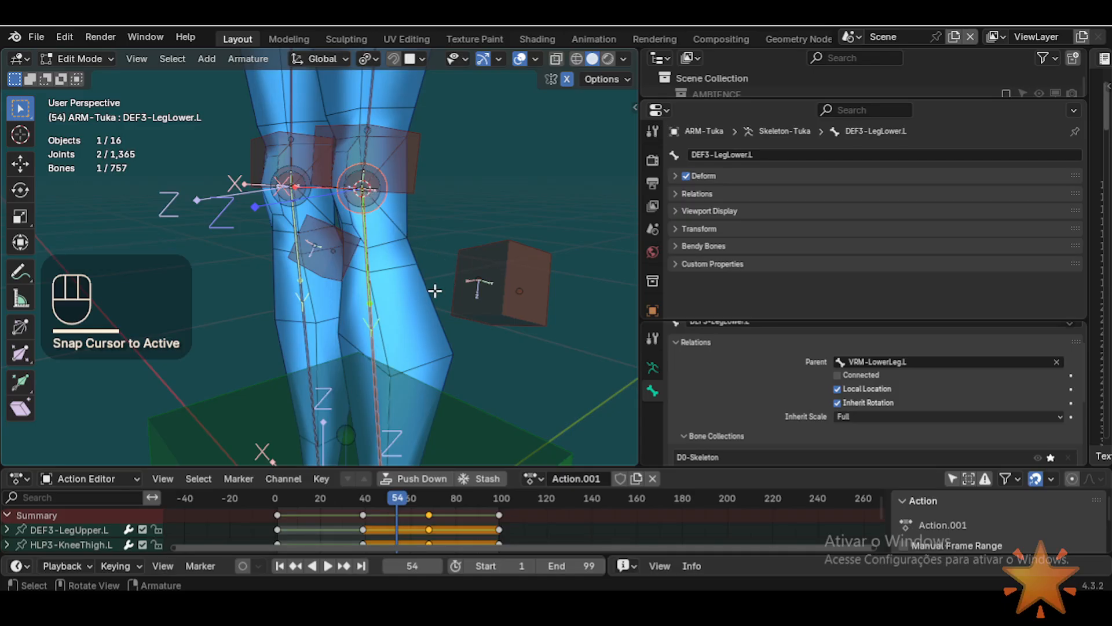
# Step: Select the displaced HLP3-KneeShin.L bone and snap it to the 3D cursor at the left knee
pyautogui.click(494, 266)
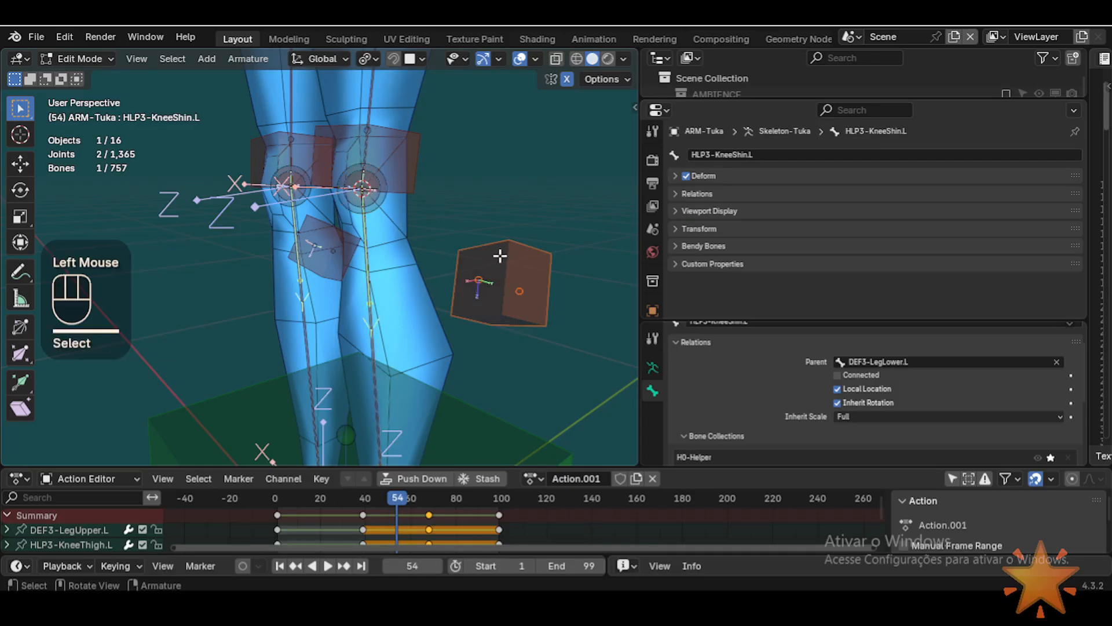
pyautogui.click(499, 256)
pyautogui.hotkey('shift', 's')
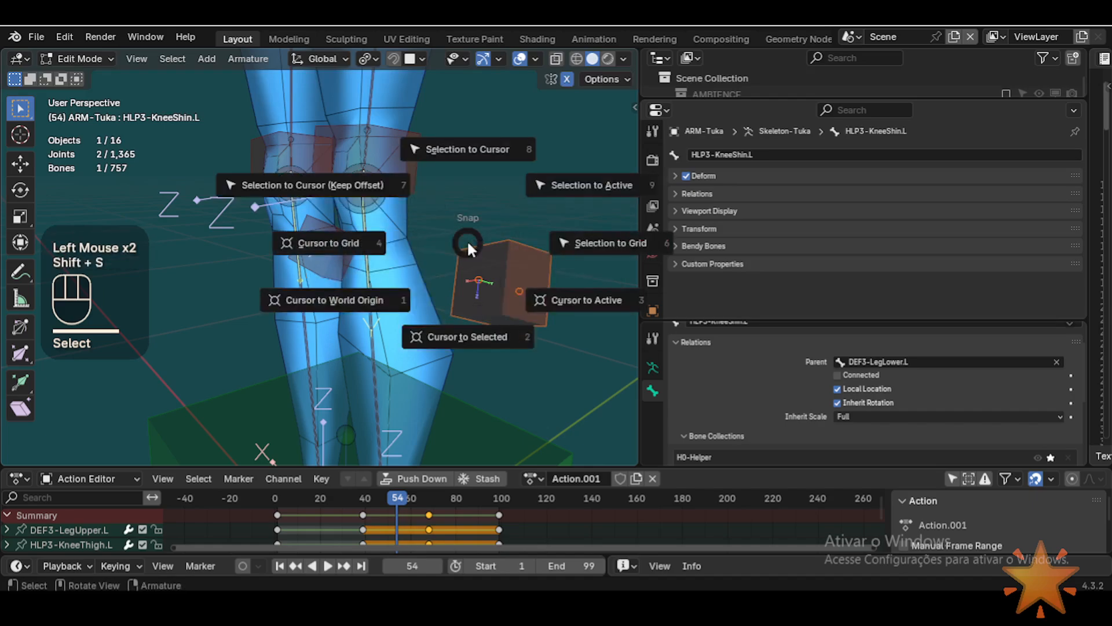
pyautogui.click(464, 139)
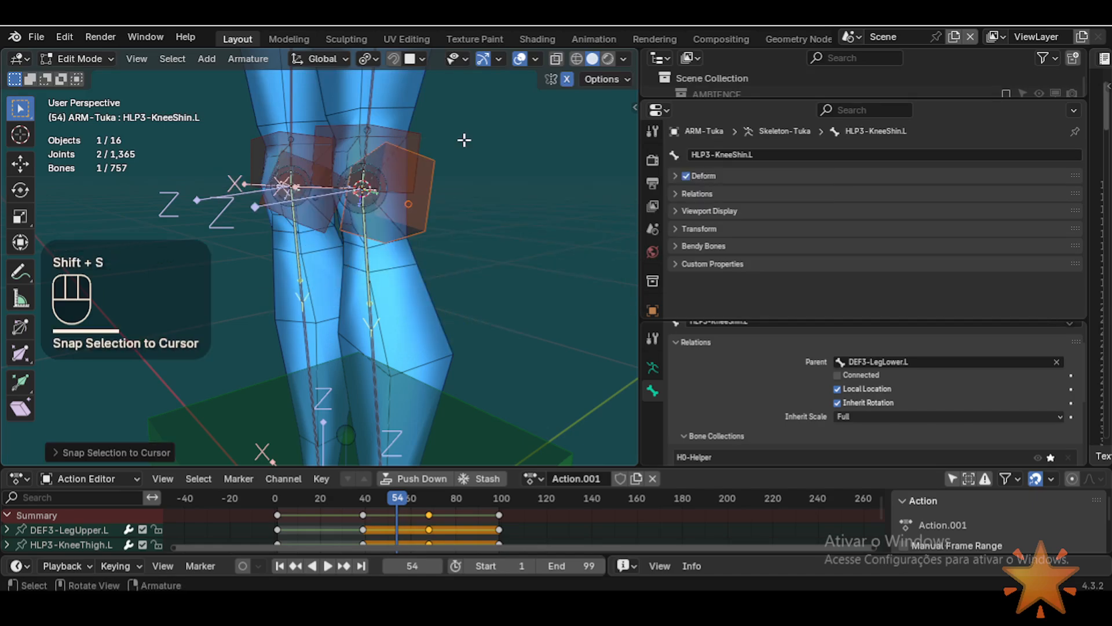
# Step: Align the HLP3-KneeShin.L bone to the DEF3-LegLower.L bone
pyautogui.click(418, 227)
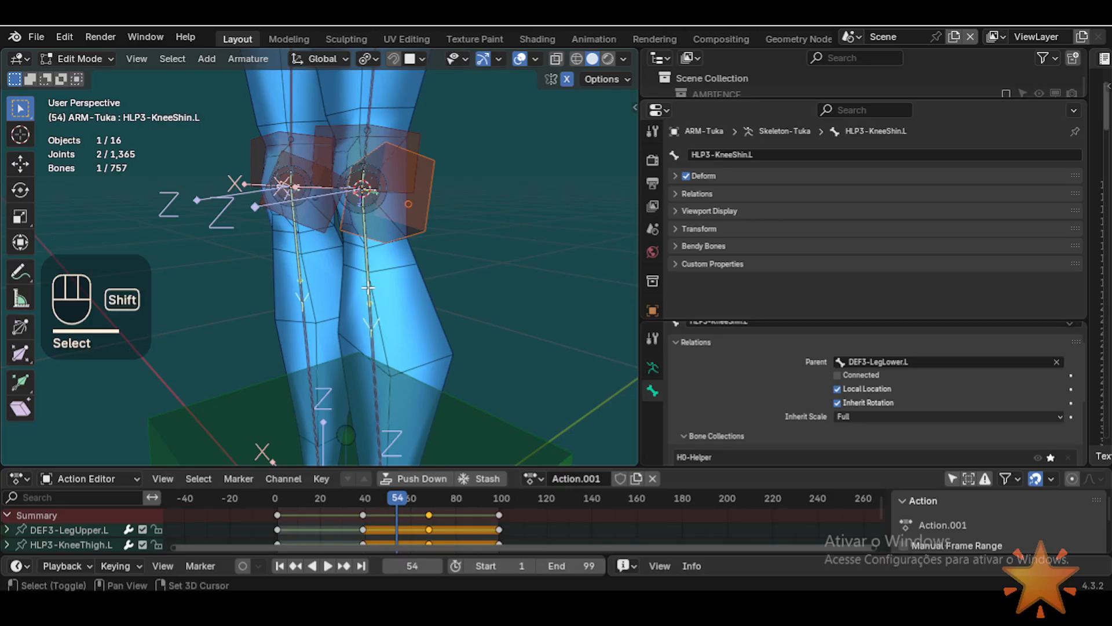
pyautogui.keyDown('shift'); pyautogui.click(368, 287); pyautogui.keyUp('shift')
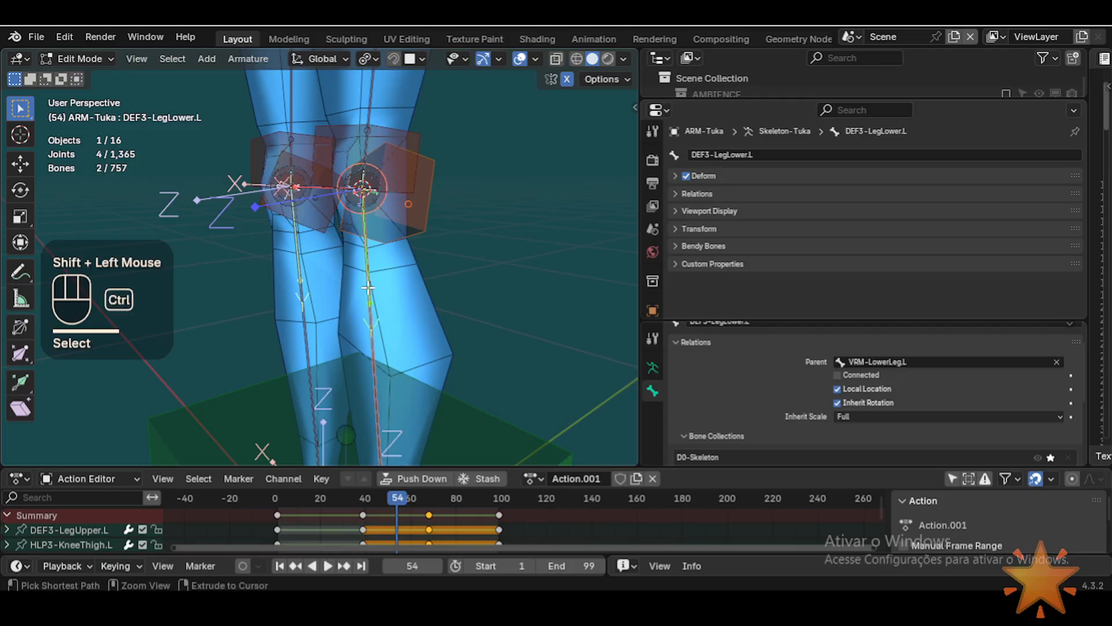
pyautogui.hotkey('ctrl', 'alt', 'a')
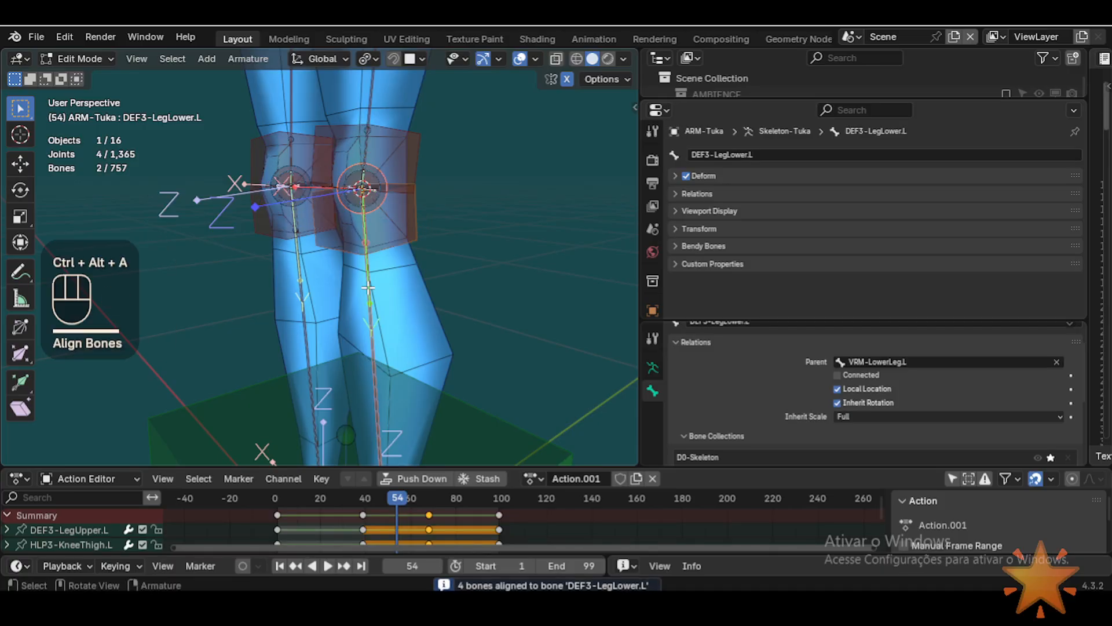
pyautogui.hotkey('ctrl', 'z')
pyautogui.hotkey('ctrl', 'alt', 'a')
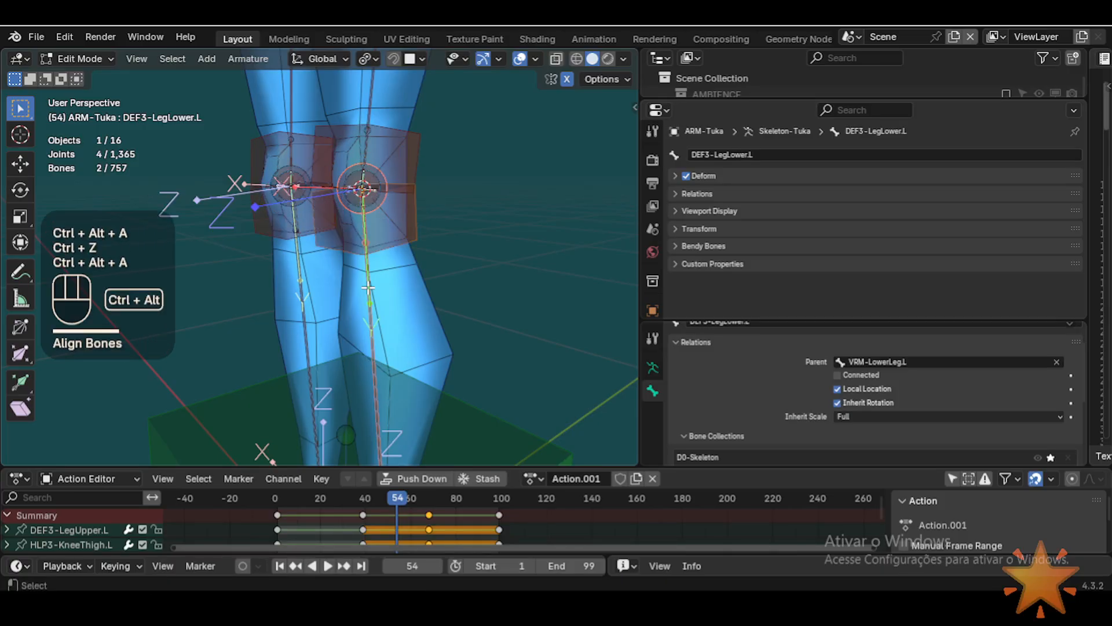
pyautogui.click(358, 339)
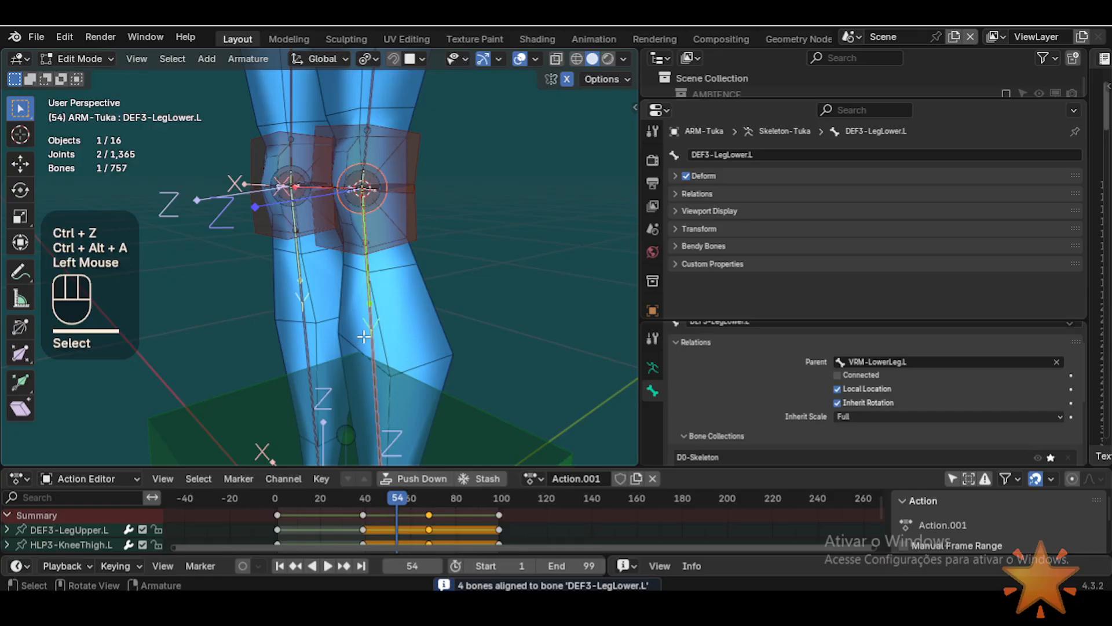
# Step: Try moving the HLP3-KneeShin.L and HLP3-KneeThigh.L bones away from the left knee, cancelling each move
pyautogui.click(405, 236)
pyautogui.scroll(2, 405, 236)
pyautogui.press('g')
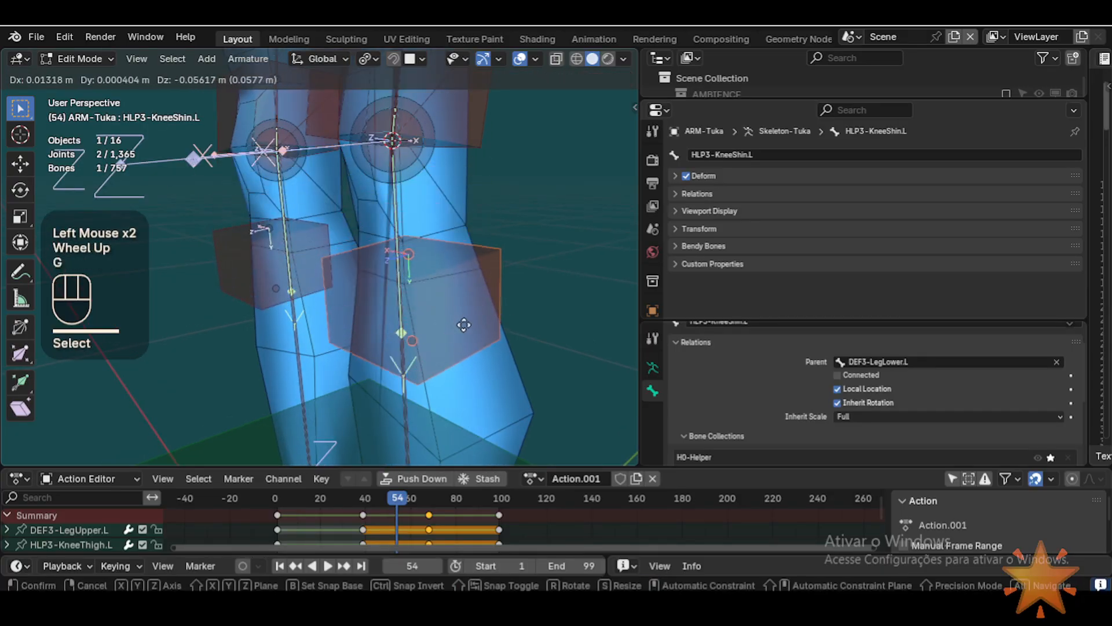
pyautogui.press('Escape')
pyautogui.keyDown('shift'); pyautogui.moveTo(475, 184); pyautogui.dragTo(412, 248, button='middle'); pyautogui.keyUp('shift')
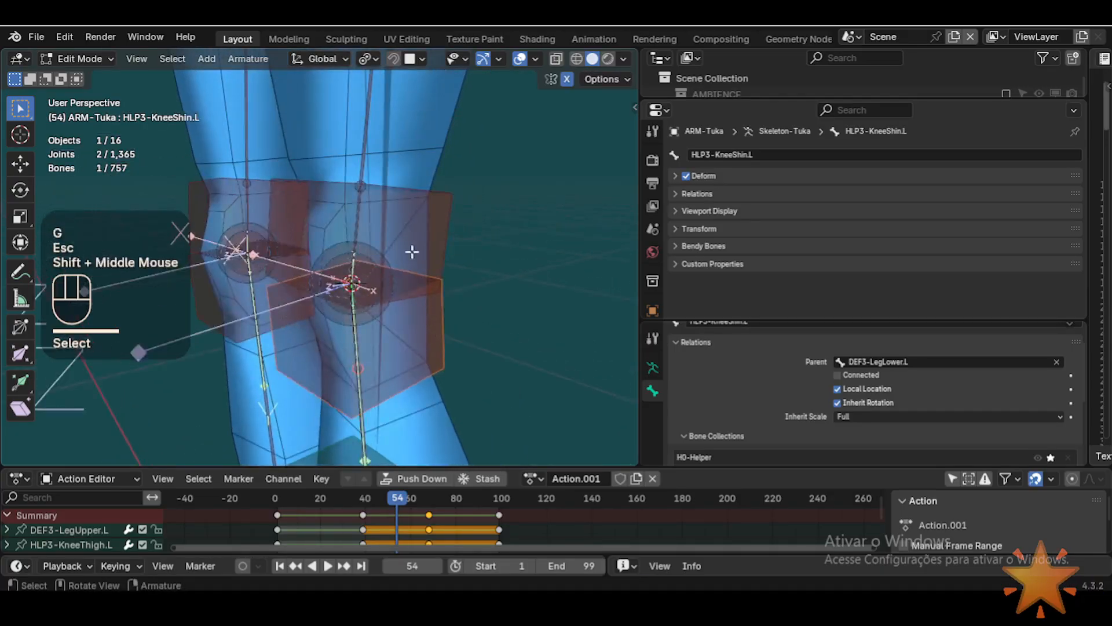
pyautogui.scroll(-2, 412, 248)
pyautogui.click(378, 236)
pyautogui.press('g')
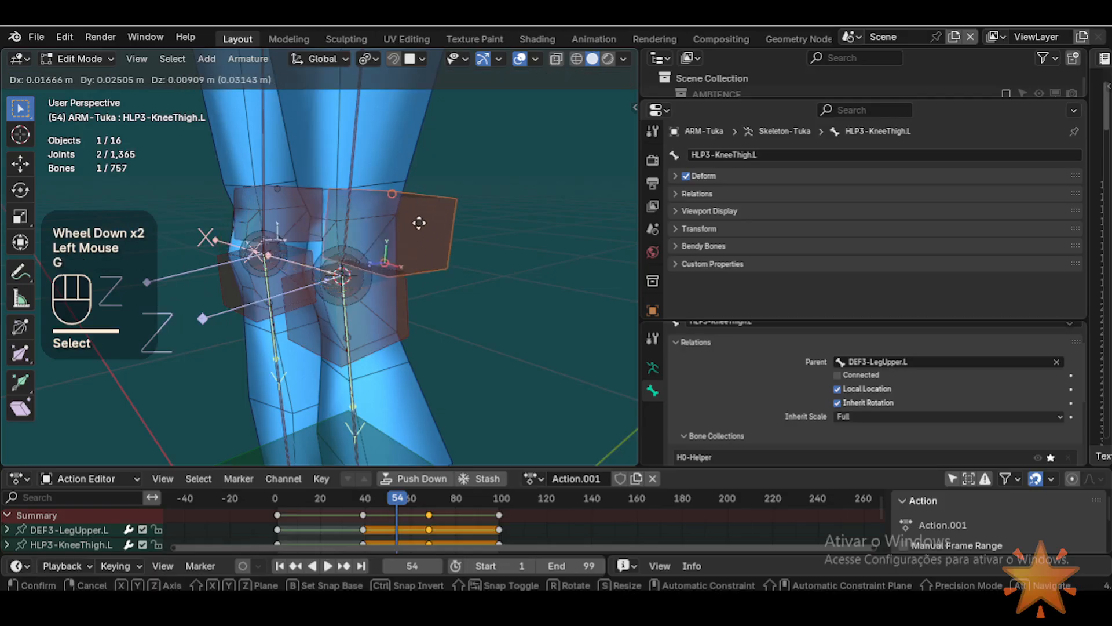
pyautogui.press('Escape')
pyautogui.scroll(2, 385, 280)
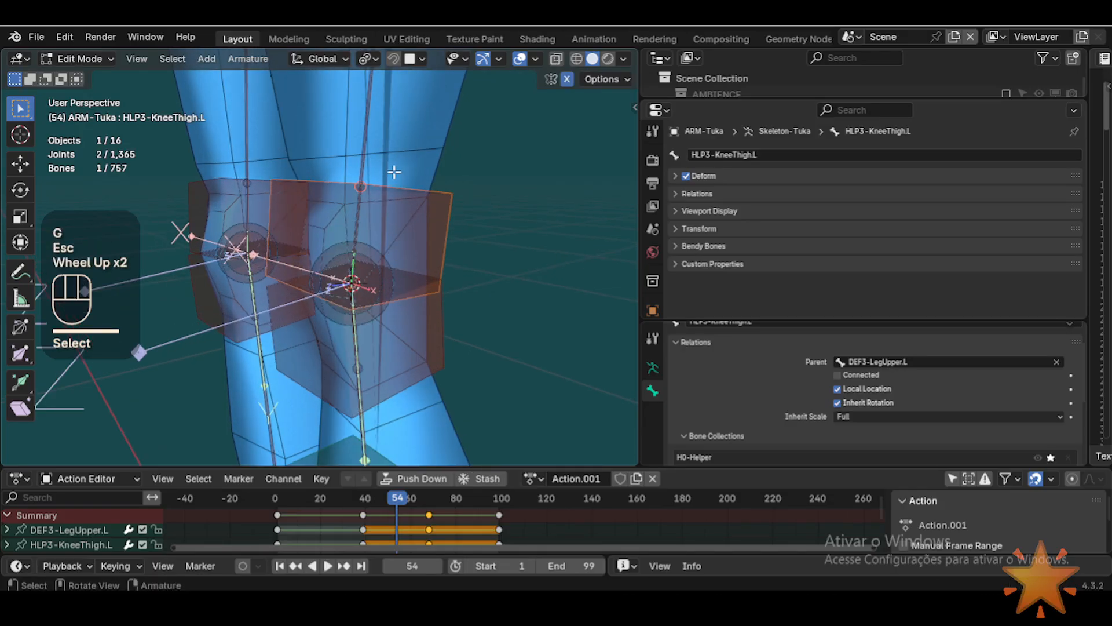
# Step: Move the HLP3-KneeThigh.L bone out beside the left leg, rotate it freely and clear its roll
pyautogui.scroll(-1, 394, 171)
pyautogui.press('g')
pyautogui.click(507, 231)
pyautogui.press('r')
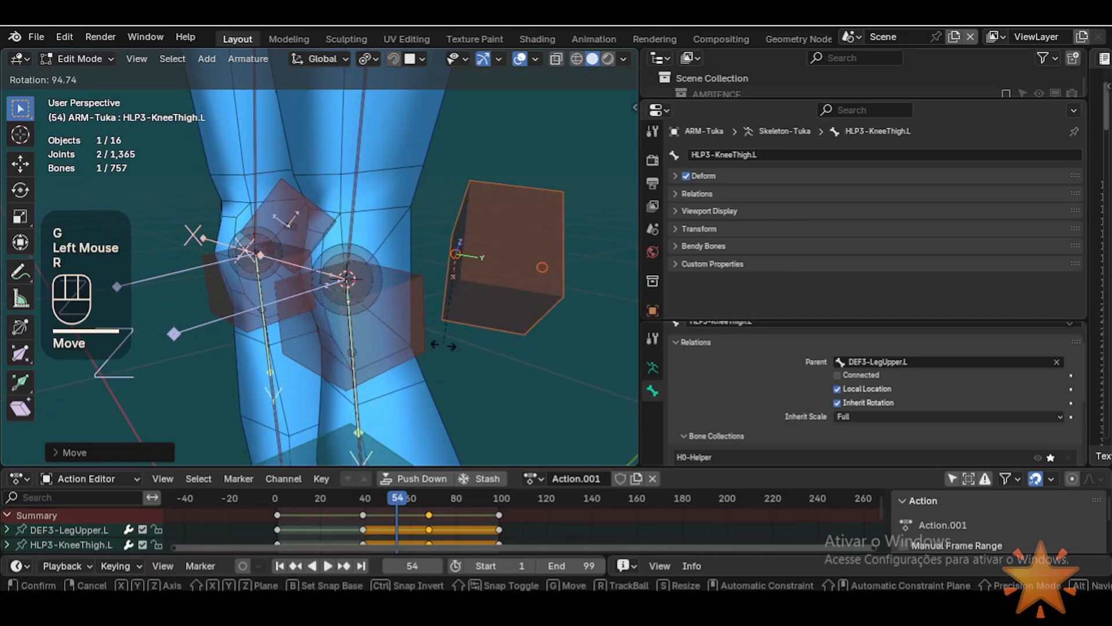
pyautogui.click(449, 344)
pyautogui.press('r')
pyautogui.click(464, 318)
pyautogui.hotkey('alt', 'r')
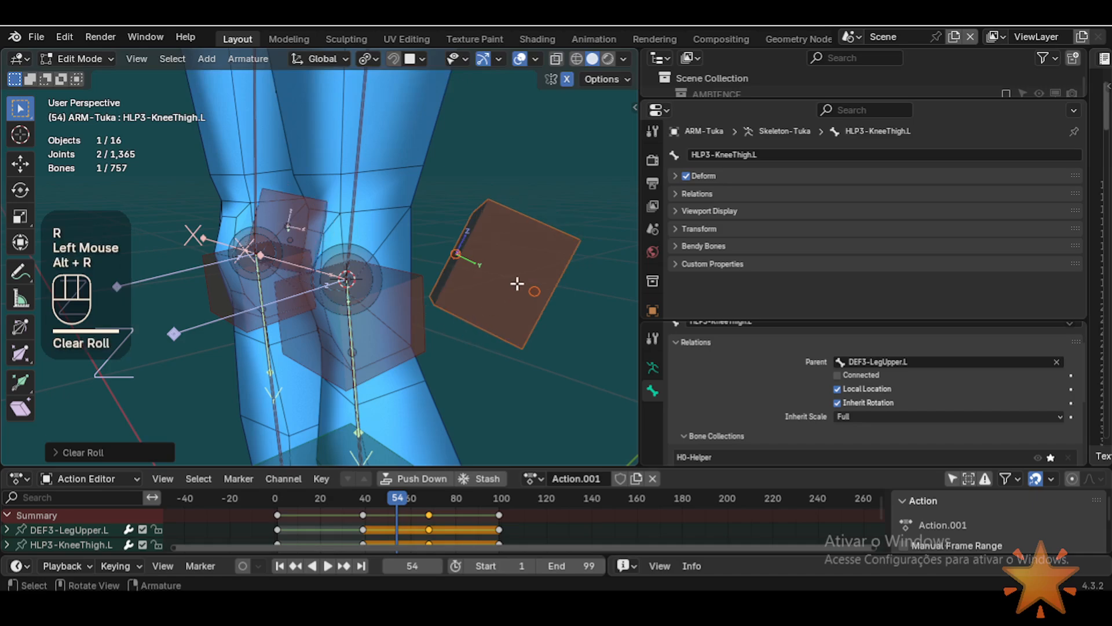
pyautogui.press('g')
pyautogui.click(505, 255)
pyautogui.scroll(-1, 358, 204)
# Step: Select the DEF3-LegUpper.L bone and try placing the 3D cursor on it with Cursor to Selected
pyautogui.click(345, 264)
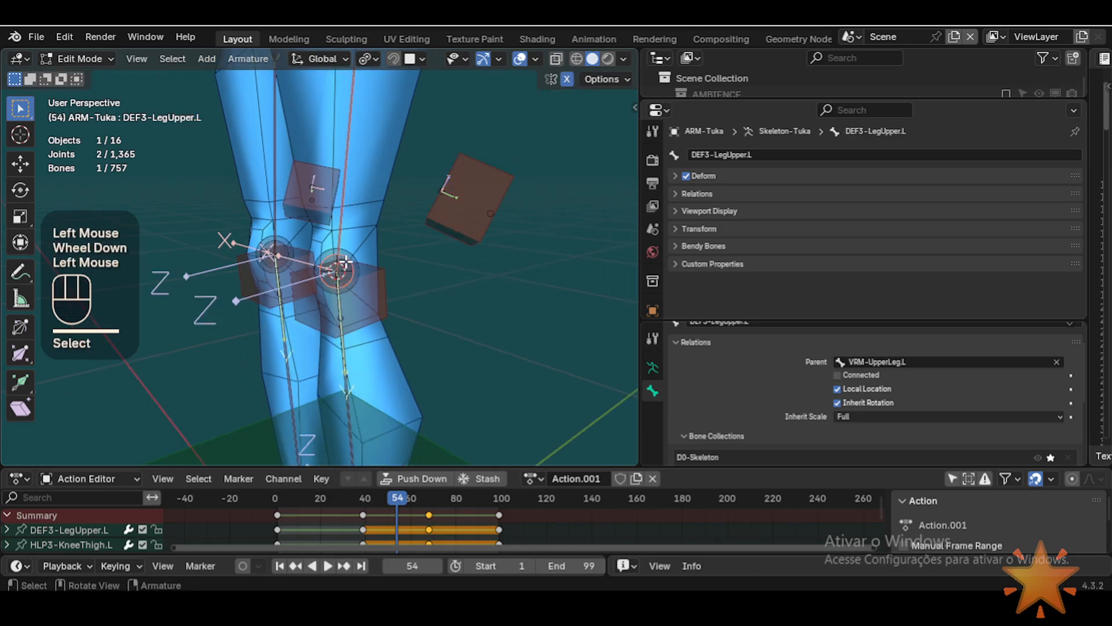
pyautogui.hotkey('shift', 's')
pyautogui.click(449, 248)
pyautogui.click(346, 194)
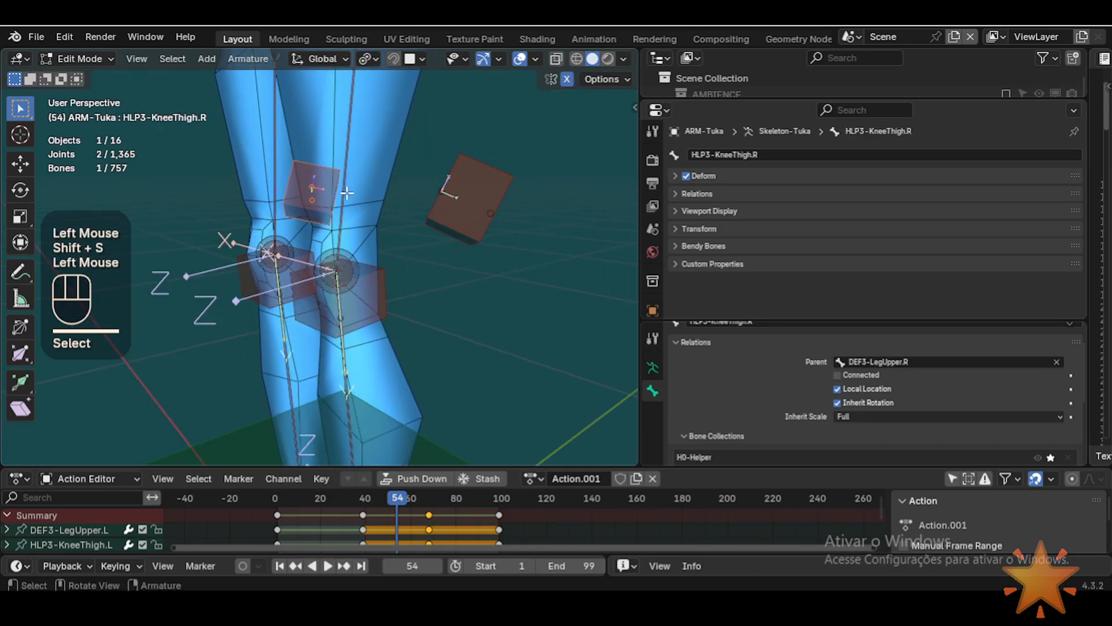
pyautogui.click(346, 193)
pyautogui.hotkey('shift', 's')
pyautogui.scroll(2, 344, 256)
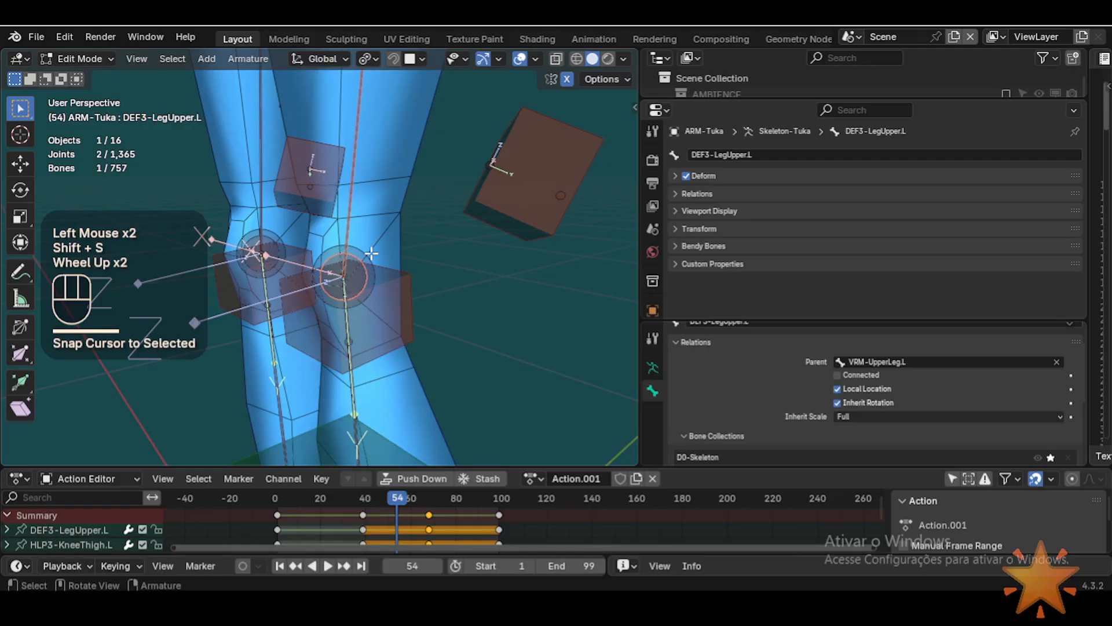
# Step: Select DEF3-LegLower.L and place the 3D cursor with Cursor to Selected, followed by Cursor to Active
pyautogui.click(364, 252)
pyautogui.hotkey('shift', 's')
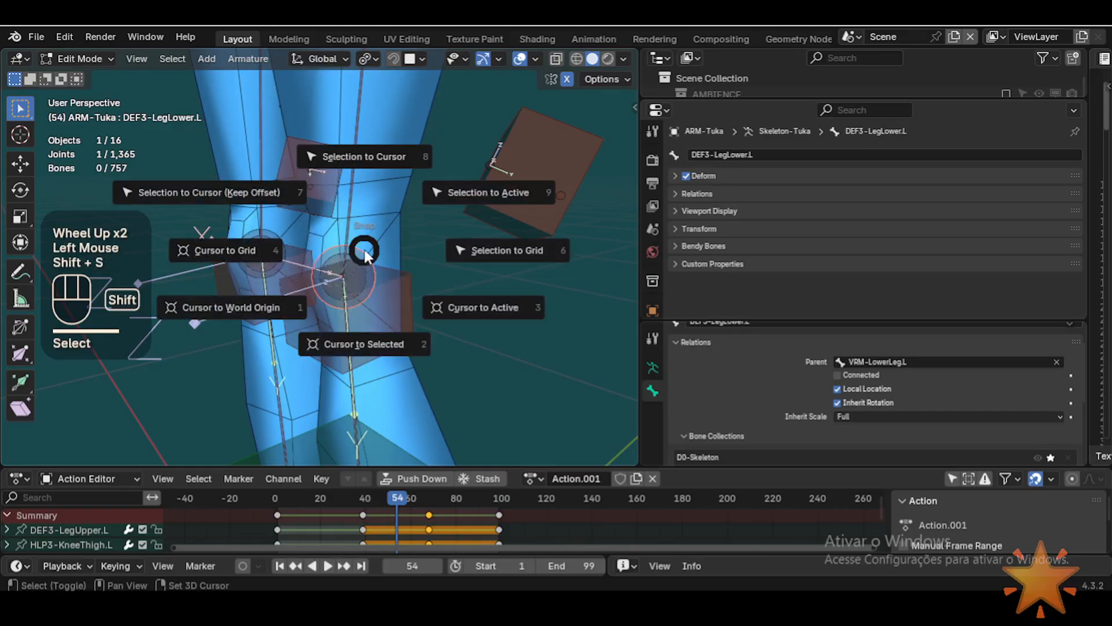
pyautogui.keyDown('shift'); pyautogui.click(354, 413); pyautogui.keyUp('shift')
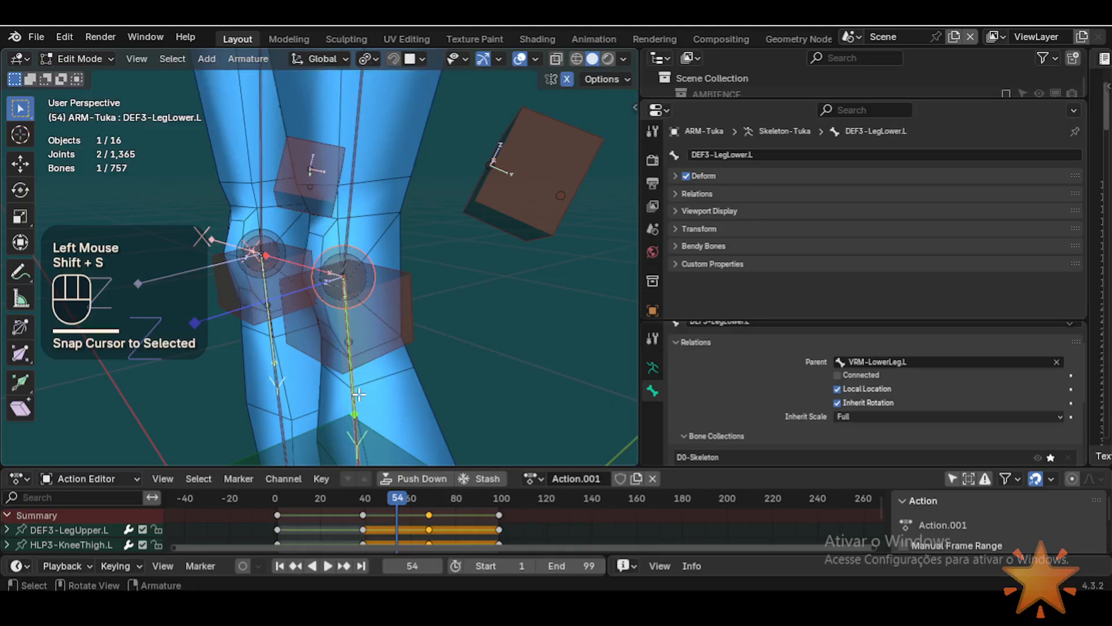
pyautogui.hotkey('shift', 's')
pyautogui.click(388, 338)
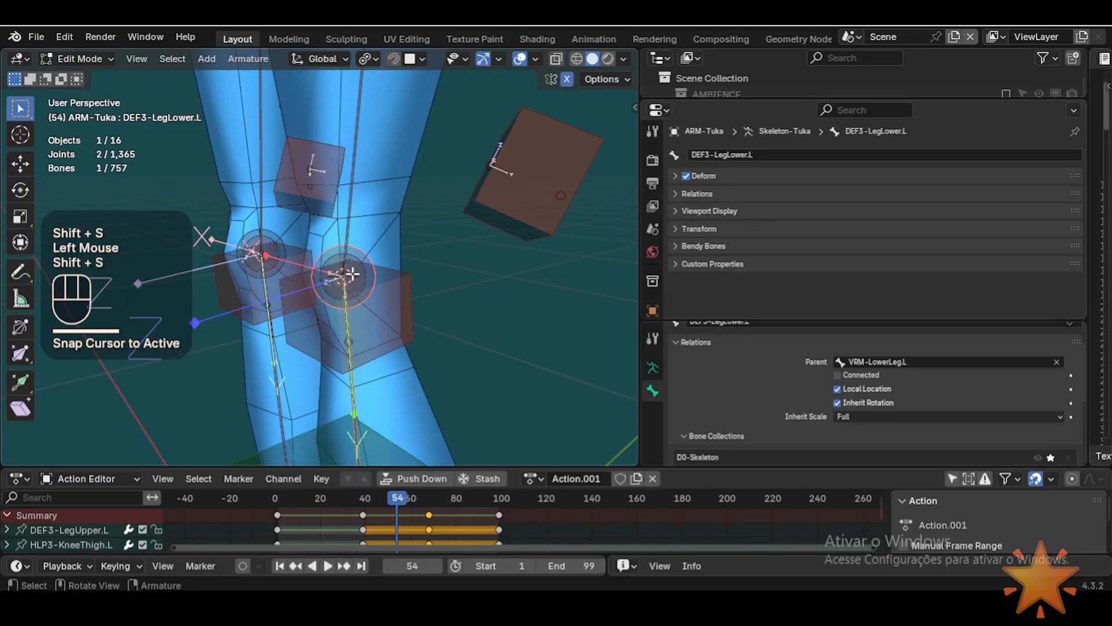
# Step: Try Cursor to Selected once more with the whole DEF3-LegUpper.L bone selected
pyautogui.click(354, 196)
pyautogui.hotkey('shift', 's')
pyautogui.press('2')
# Step: Select only the head joint of DEF3-LegLower.L at the left knee and snap the 3D cursor to it
pyautogui.click(349, 264)
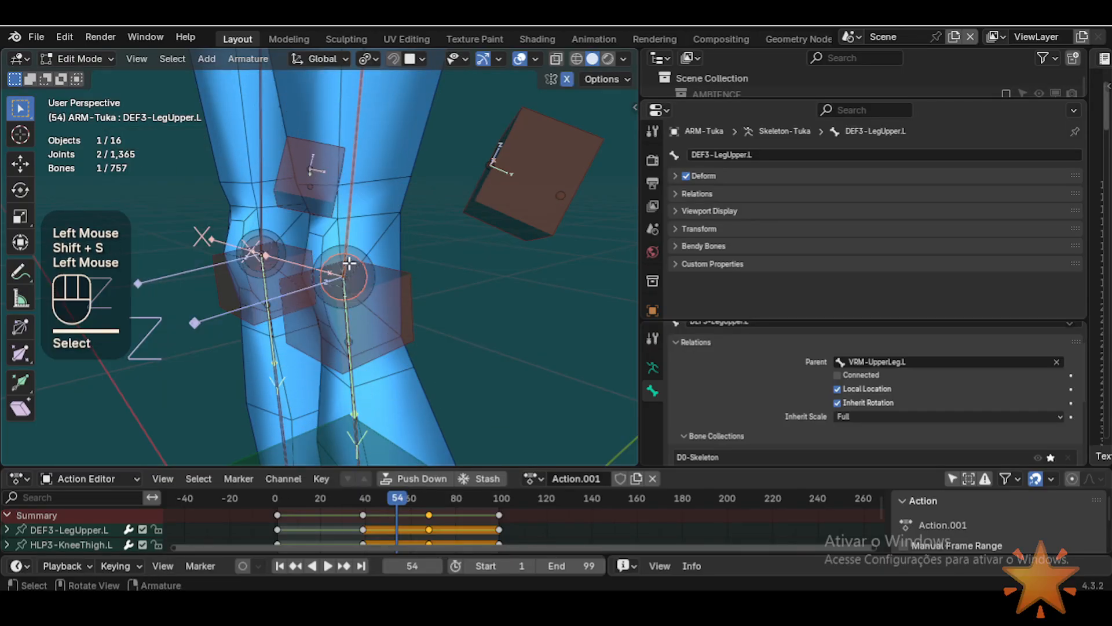
pyautogui.click(350, 264)
pyautogui.click(350, 263)
pyautogui.hotkey('shift', 's')
pyautogui.press('2')
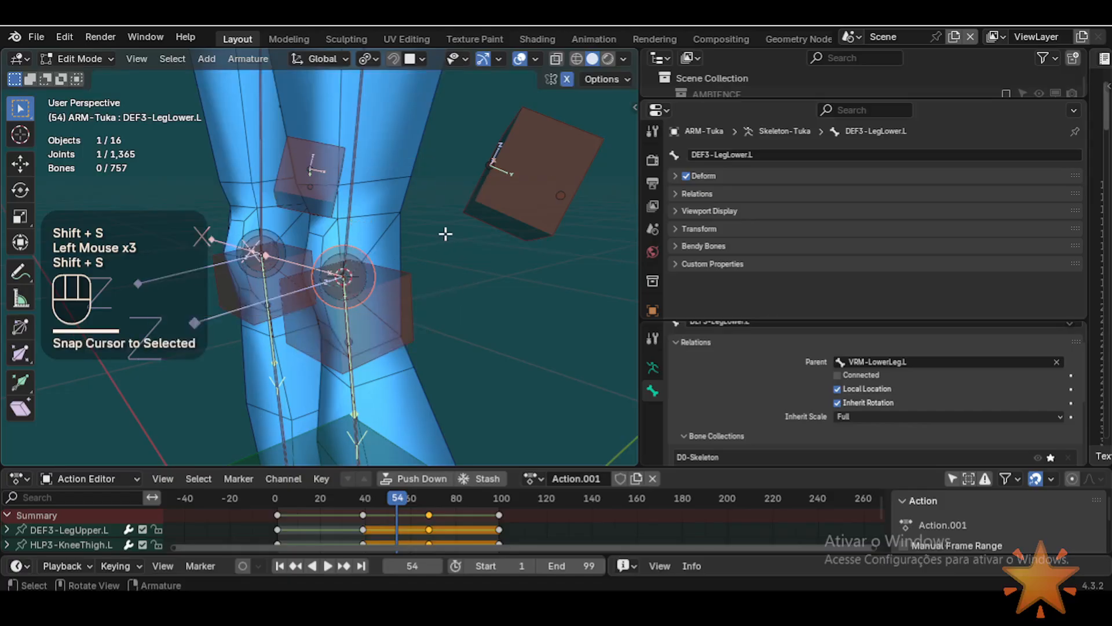
pyautogui.hotkey('shift', 's')
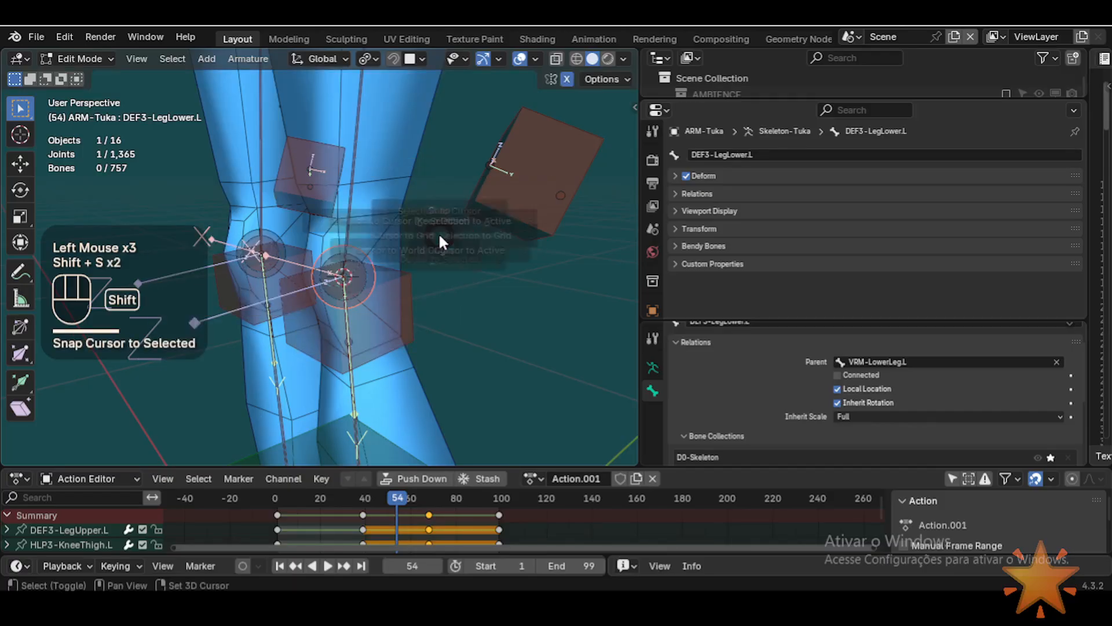
pyautogui.press('2')
# Step: Snap the displaced HLP3-KneeThigh.L bone to the 3D cursor and align it to DEF3-LegUpper.L
pyautogui.click(522, 174)
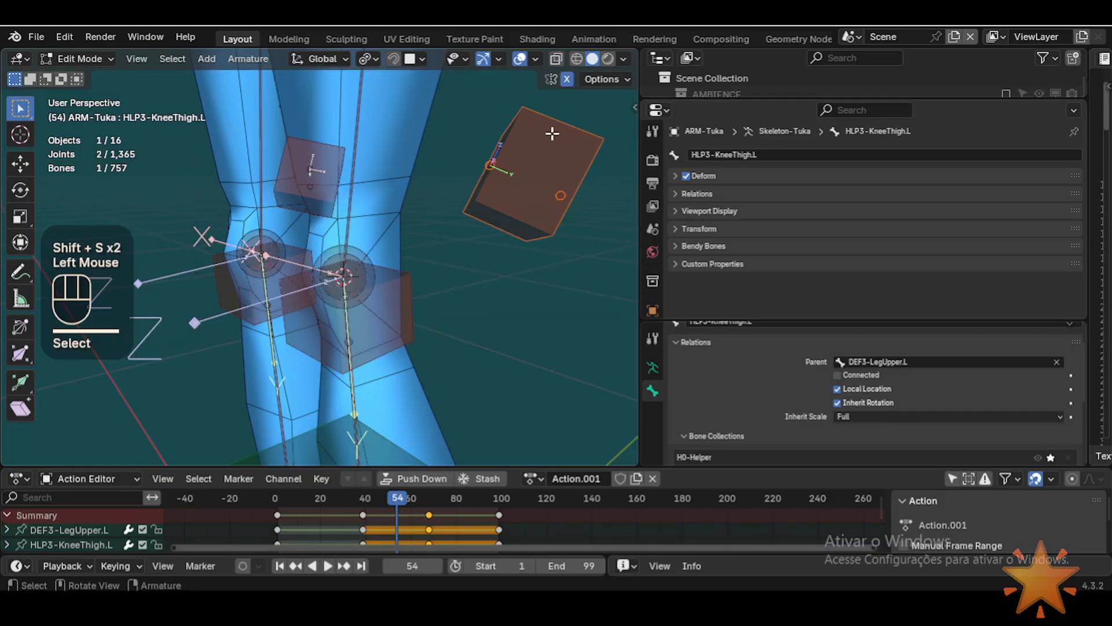
pyautogui.hotkey('shift', 's')
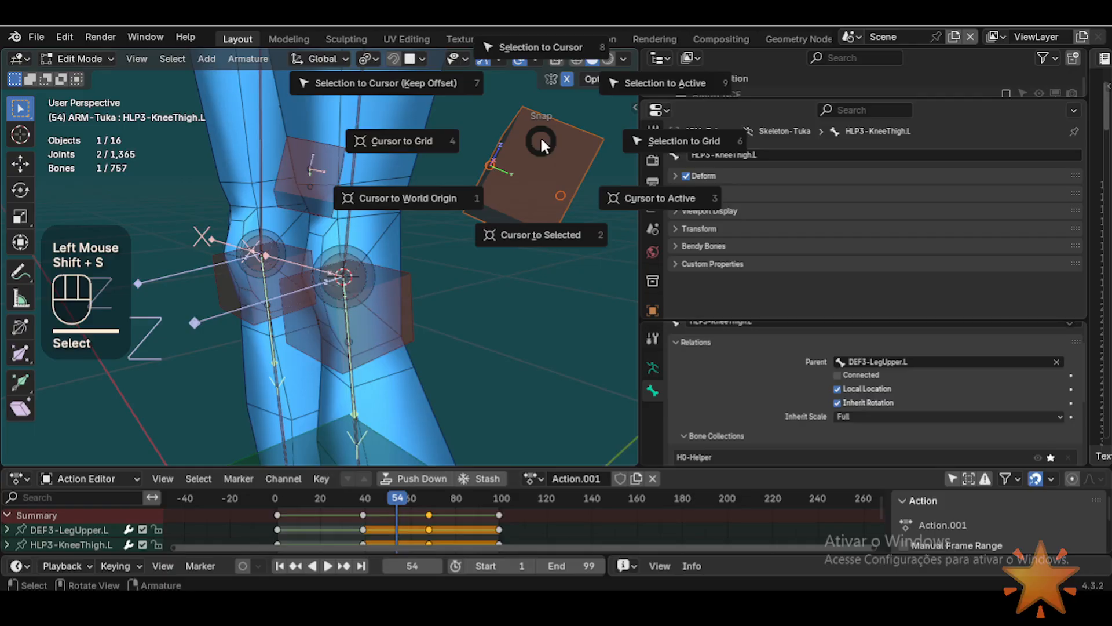
pyautogui.press('8')
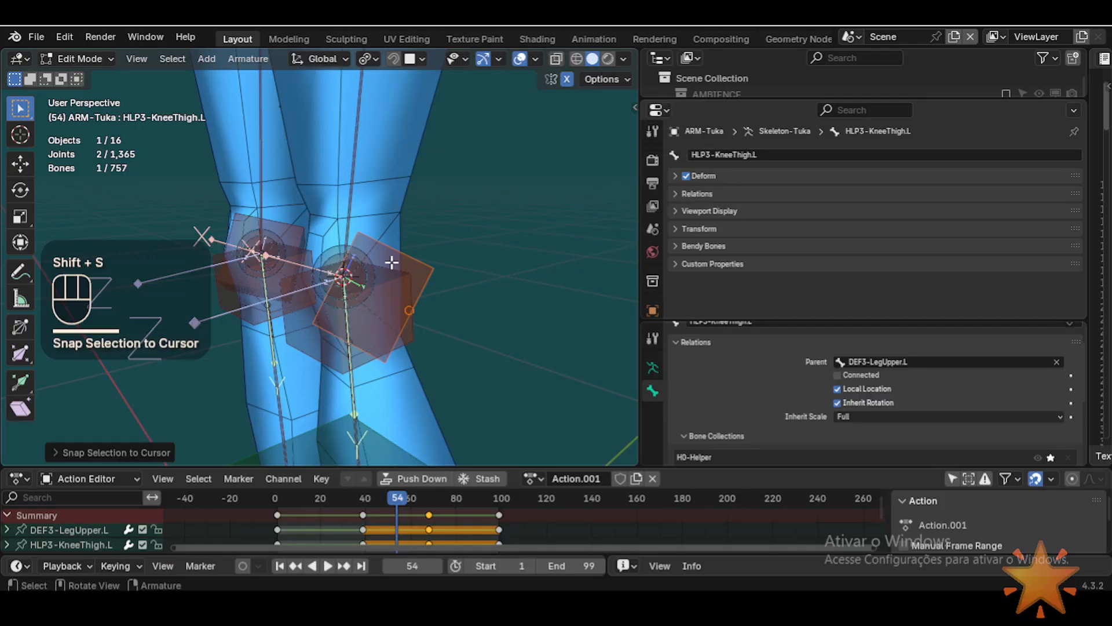
pyautogui.keyDown('shift'); pyautogui.click(375, 208); pyautogui.keyUp('shift')
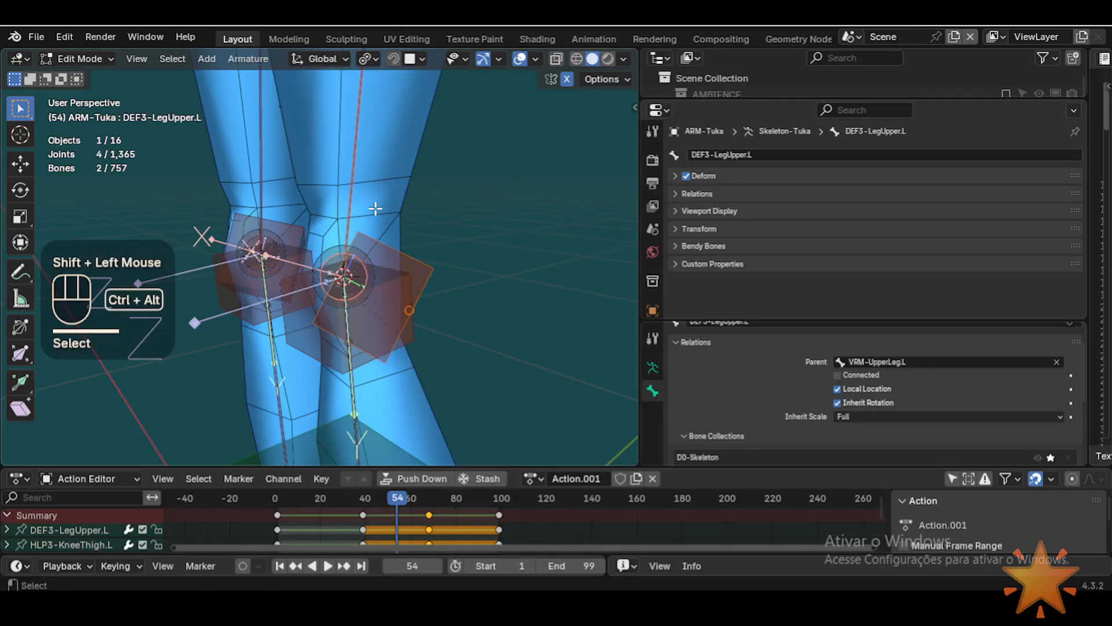
pyautogui.hotkey('ctrl', 'alt', 'a')
pyautogui.moveTo(374, 317); pyautogui.dragTo(367, 264, button='middle')
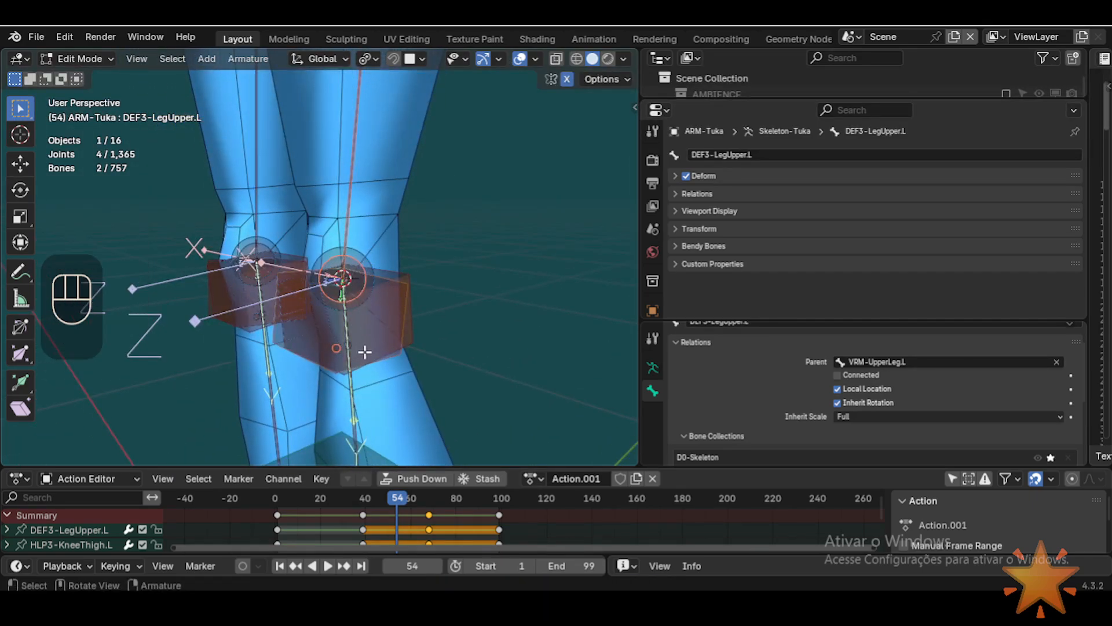
pyautogui.moveTo(358, 342); pyautogui.dragTo(324, 314, button='middle')
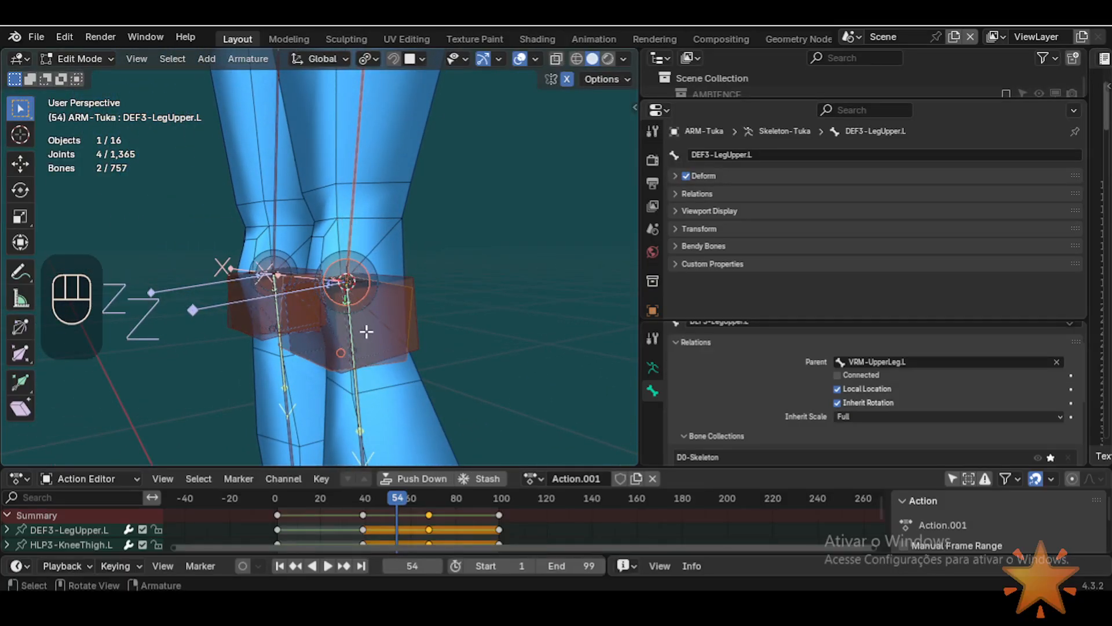
pyautogui.click(238, 58)
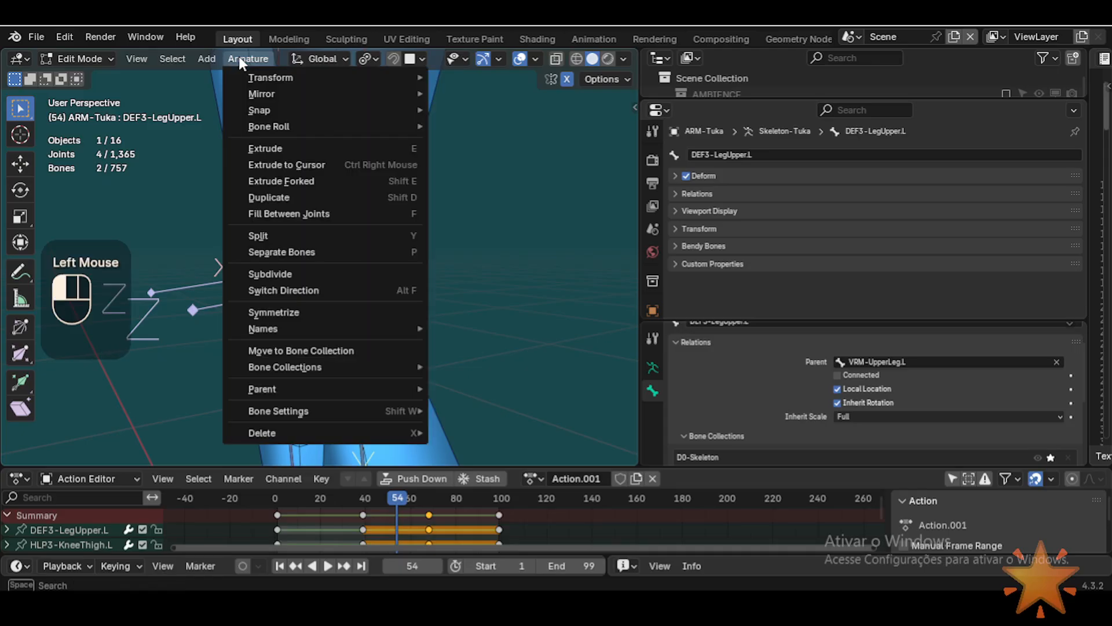
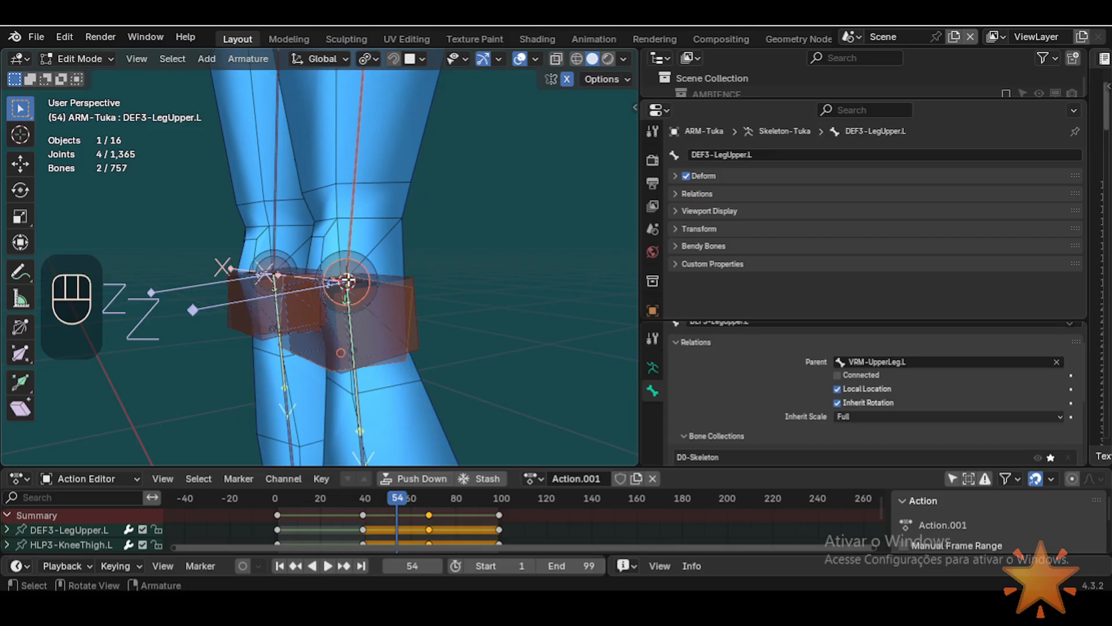
pyautogui.press('g')
pyautogui.press('Escape')
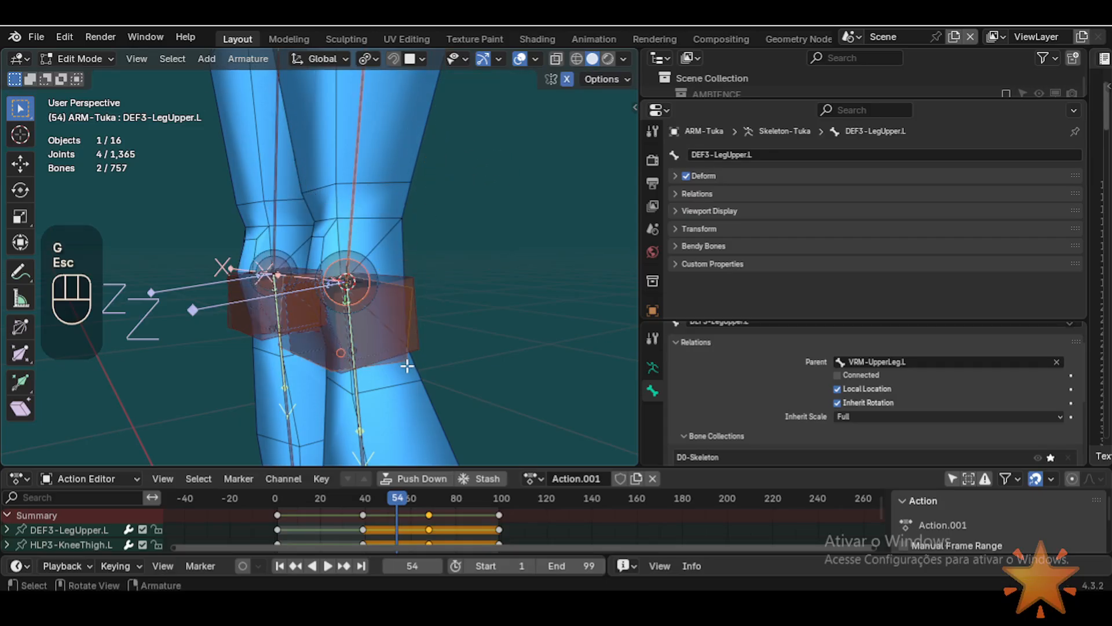
# Step: Select the HLP3-KneeThigh.L bone and switch its direction
pyautogui.click(407, 365)
pyautogui.press('g')
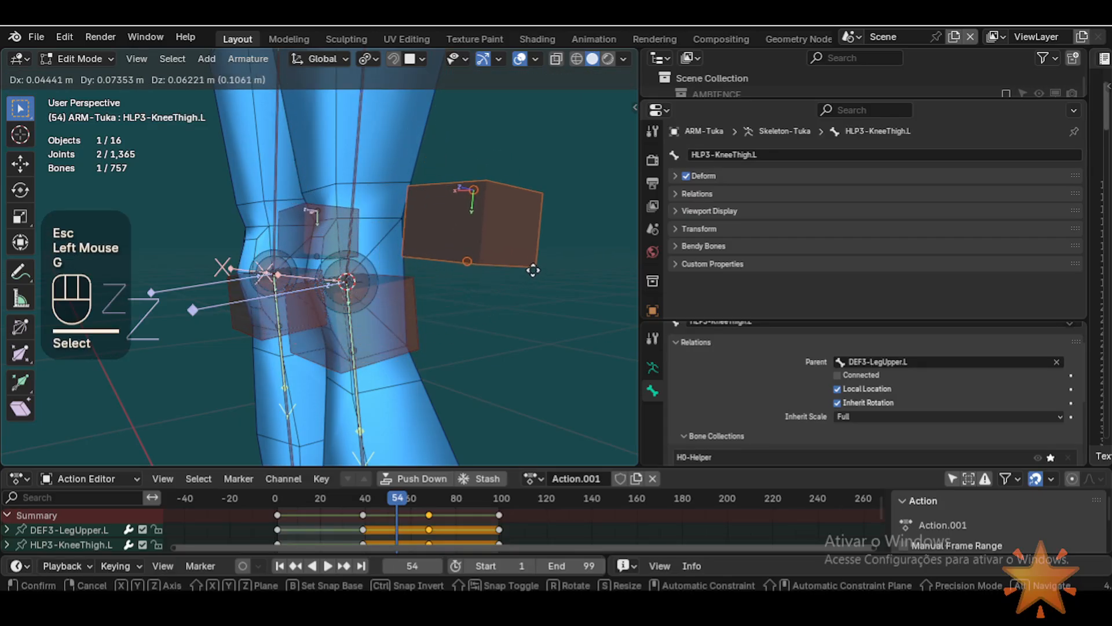
pyautogui.press('Escape')
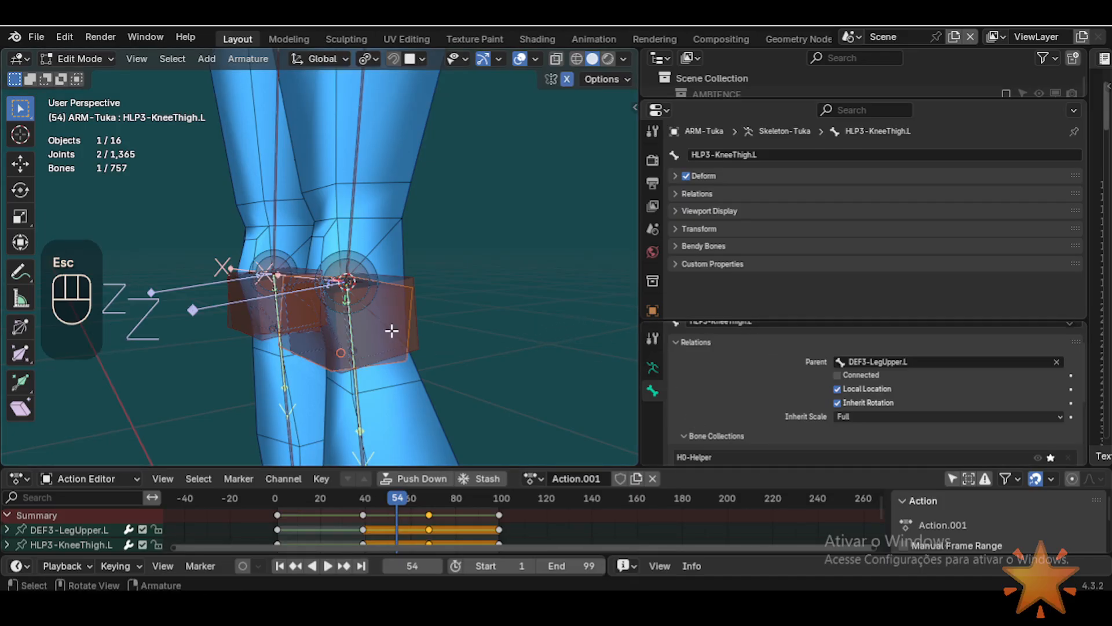
pyautogui.hotkey('alt', 'f')
pyautogui.press('g')
pyautogui.press('Escape')
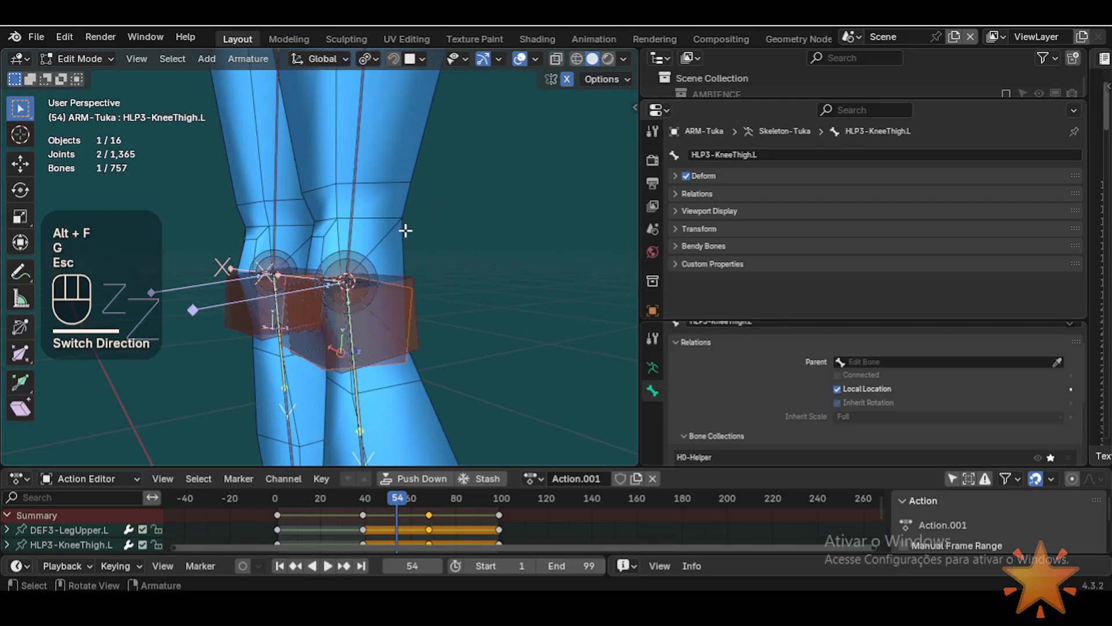
pyautogui.moveTo(377, 323)
pyautogui.mouseDown(button='middle')
pyautogui.moveTo(479, 371)
pyautogui.moveTo(390, 345)
pyautogui.moveTo(504, 348)
pyautogui.moveTo(494, 317)
pyautogui.moveTo(427, 293)
pyautogui.moveTo(350, 338)
pyautogui.moveTo(373, 322)
pyautogui.mouseUp(button='middle')
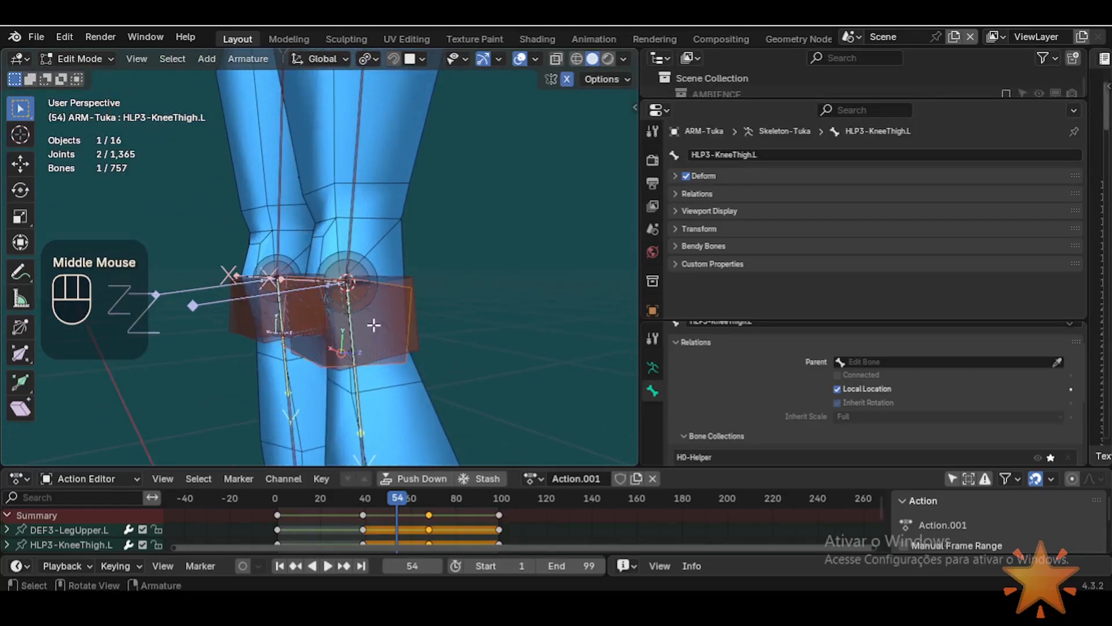
# Step: Add DEF3-LegUpper.L to the selection, reselect only HLP3-KneeThigh.L and try moving it
pyautogui.keyDown('shift'); pyautogui.click(362, 145); pyautogui.keyUp('shift')
pyautogui.click(404, 370)
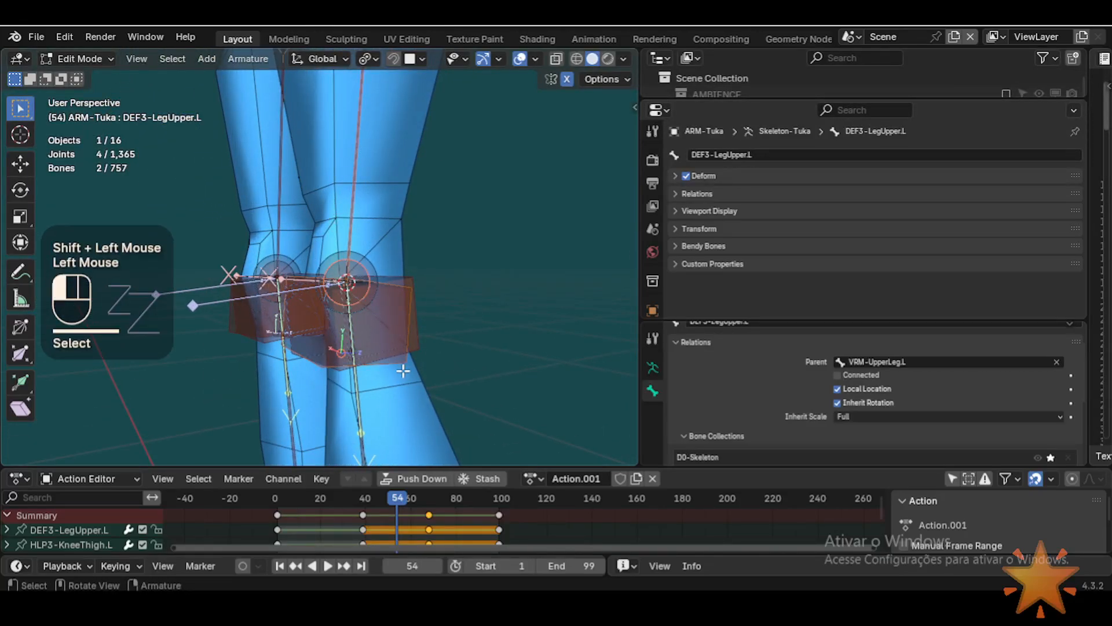
pyautogui.press('g')
pyautogui.press('Escape')
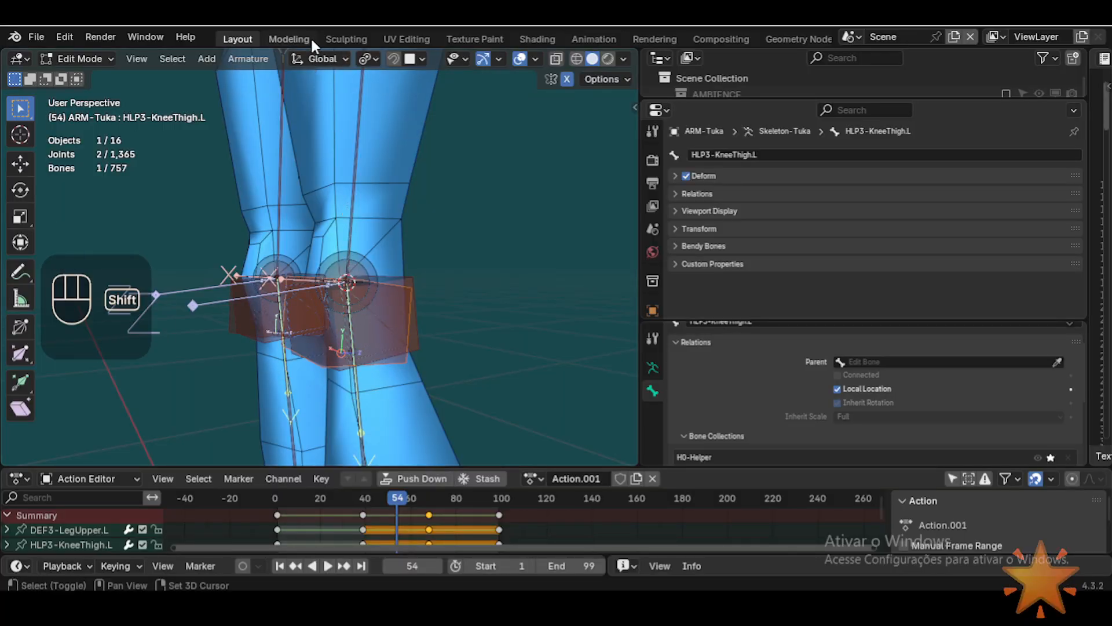
# Step: Set the transform orientation to Normal and move the HLP3-KneeThigh.L bone along its own Y axis up the thigh
pyautogui.press('shift+less')
pyautogui.click(275, 176)
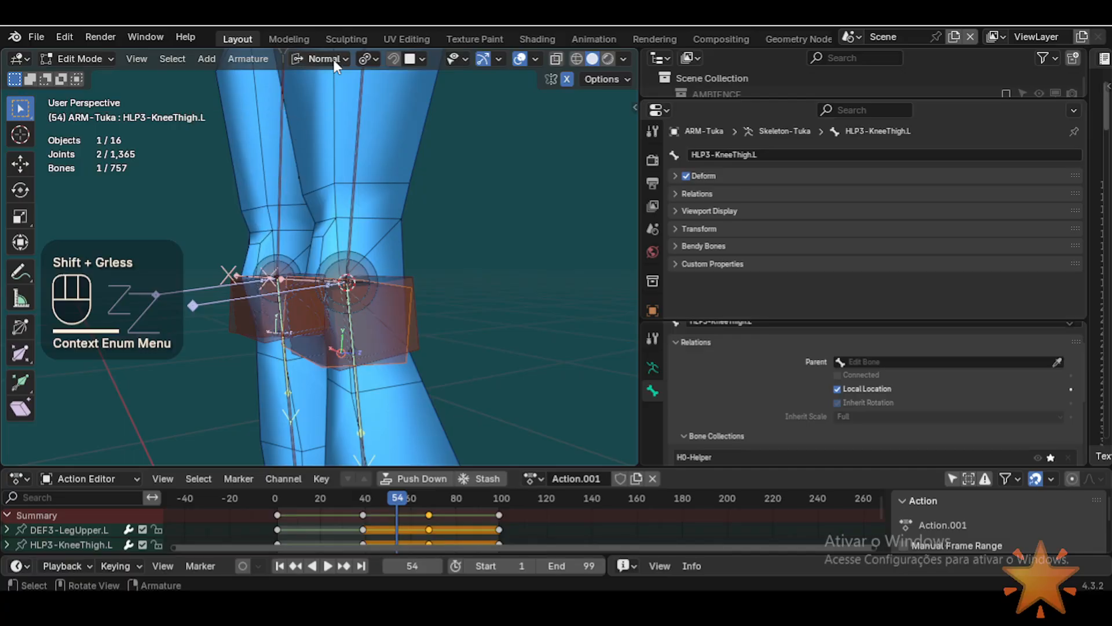
pyautogui.click(333, 60)
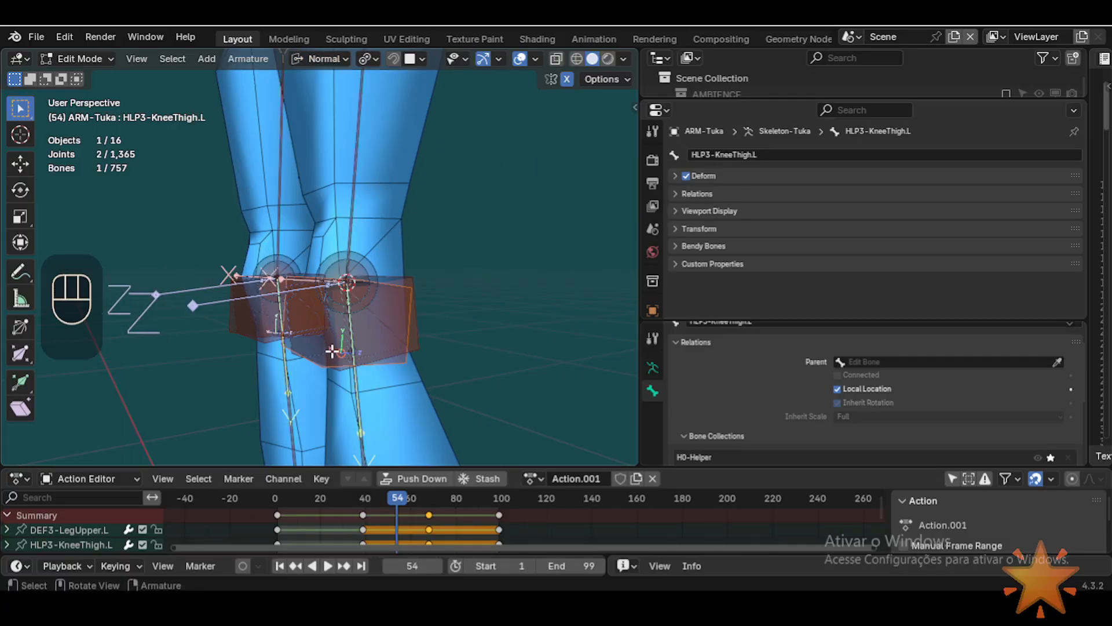
pyautogui.press('g')
pyautogui.press('y')
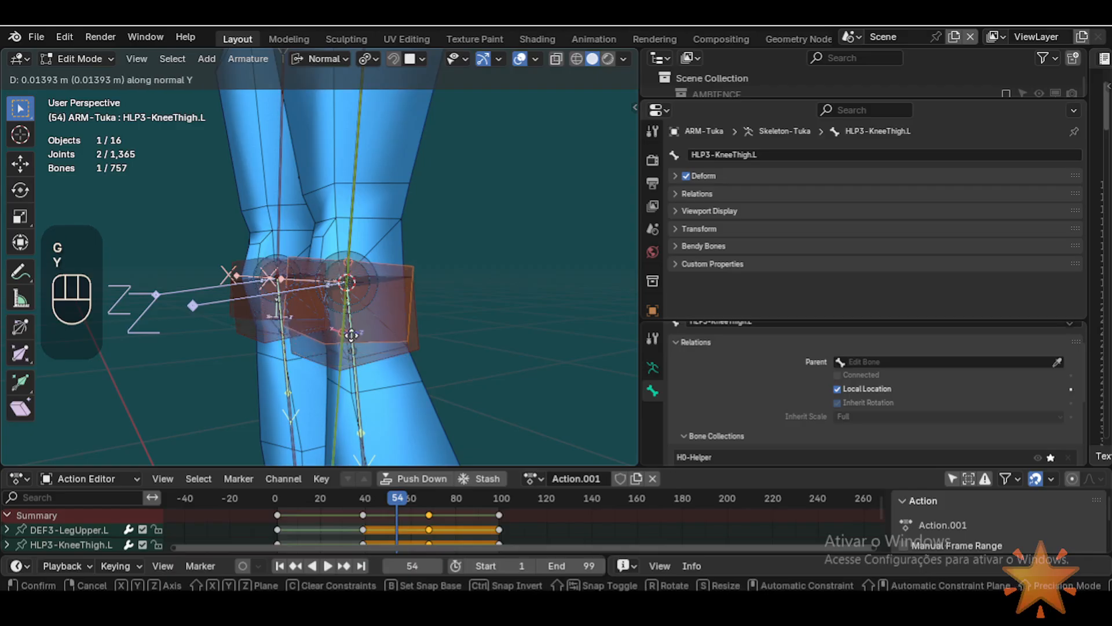
pyautogui.click(410, 178)
pyautogui.keyDown('shift'); pyautogui.moveTo(403, 223); pyautogui.dragTo(384, 248, button='middle'); pyautogui.keyUp('shift')
pyautogui.click(397, 141)
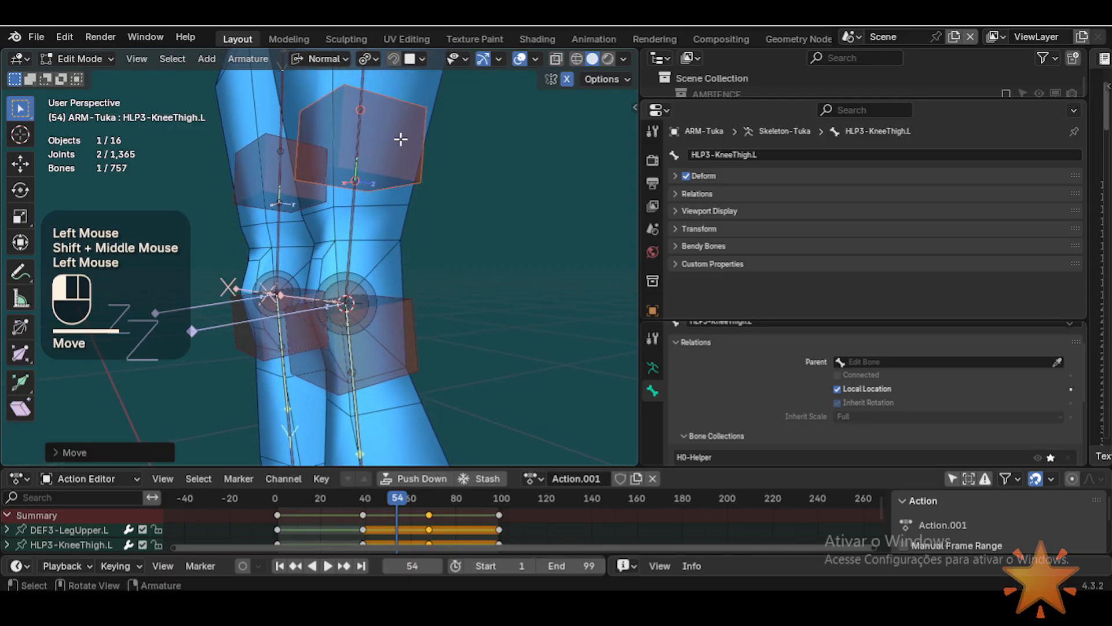
# Step: Snap the HLP3-KneeThigh.L bone back to the 3D cursor at the knee and try moving it freely
pyautogui.hotkey('shift', 's')
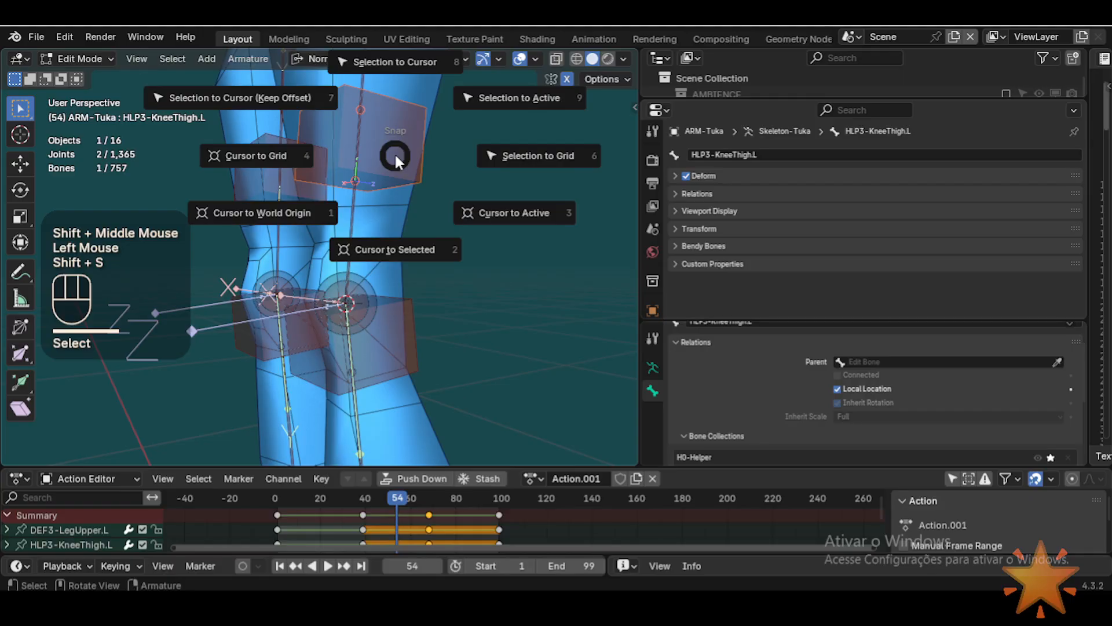
pyautogui.click(394, 151)
pyautogui.keyDown('shift'); pyautogui.moveTo(390, 154); pyautogui.dragTo(434, 306, button='middle'); pyautogui.keyUp('shift')
pyautogui.scroll(2, 434, 306)
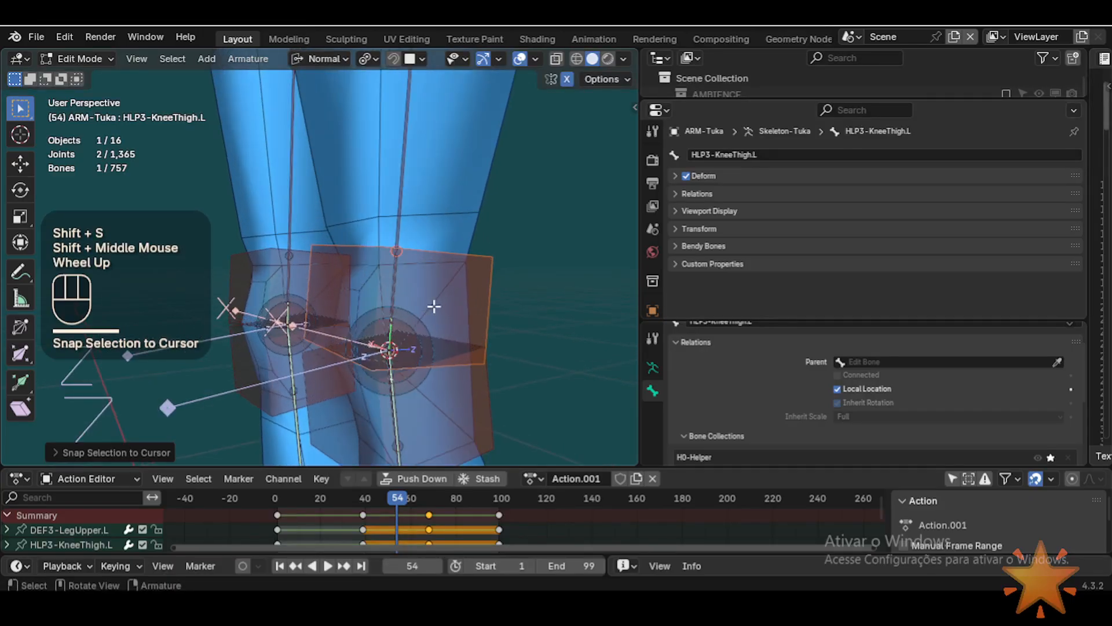
pyautogui.click(446, 290)
pyautogui.scroll(2, 398, 348)
pyautogui.moveTo(398, 348); pyautogui.dragTo(427, 405, button='middle')
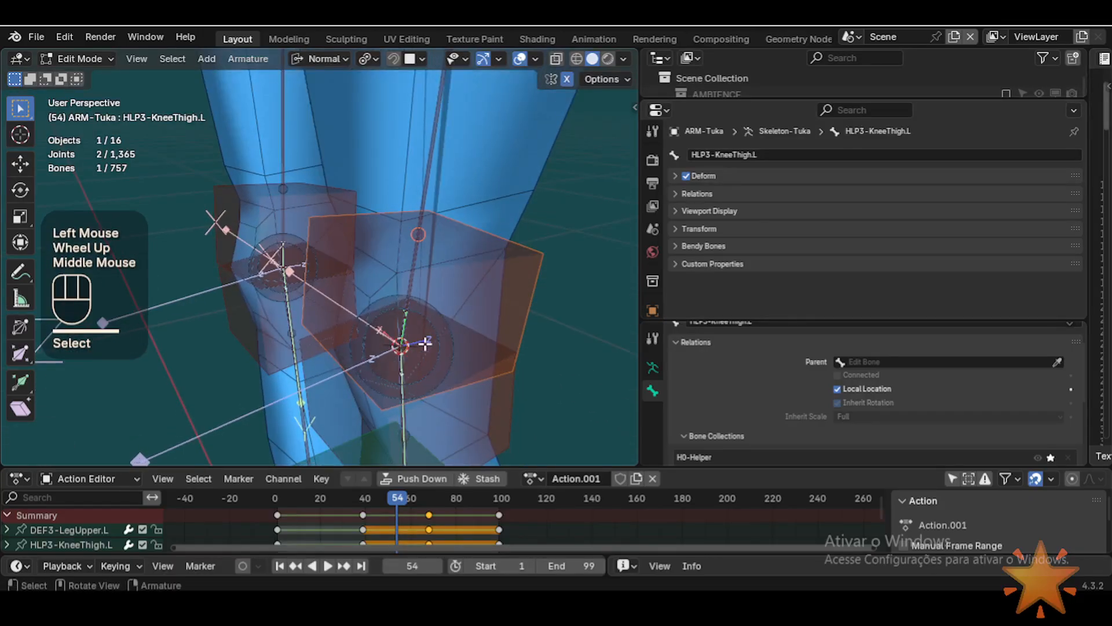
pyautogui.press('g')
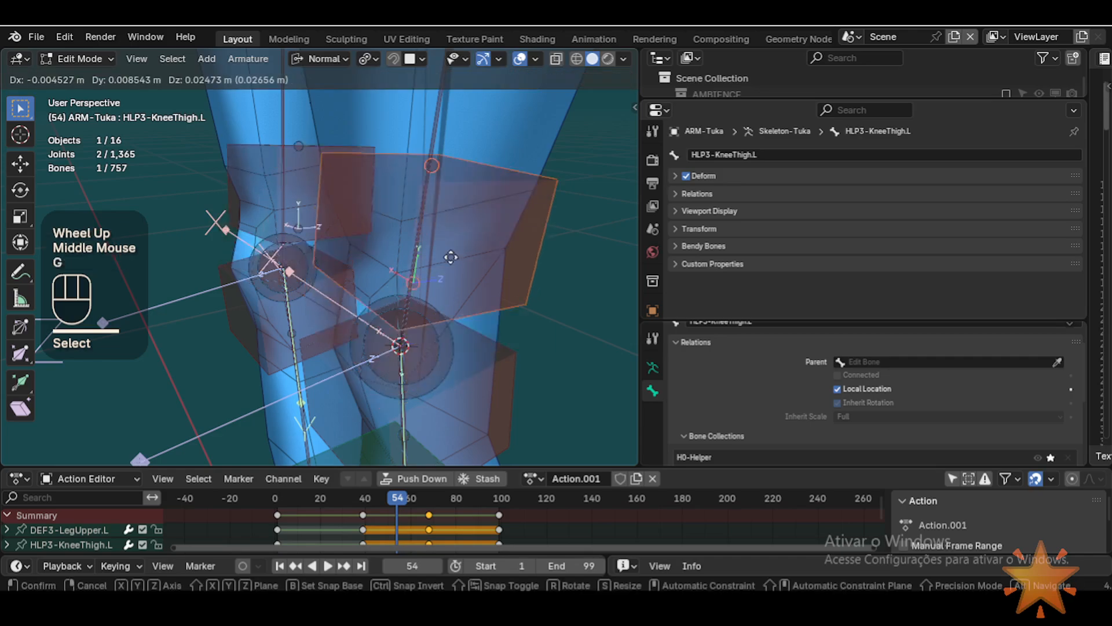
pyautogui.keyDown('shift'); pyautogui.moveTo(424, 191); pyautogui.dragTo(339, 268, button='middle'); pyautogui.keyUp('shift')
pyautogui.scroll(-2, 356, 367)
# Step: Select both DEF3-LegUpper.L and HLP3-KneeThigh.L and hide all other bones
pyautogui.click(342, 313)
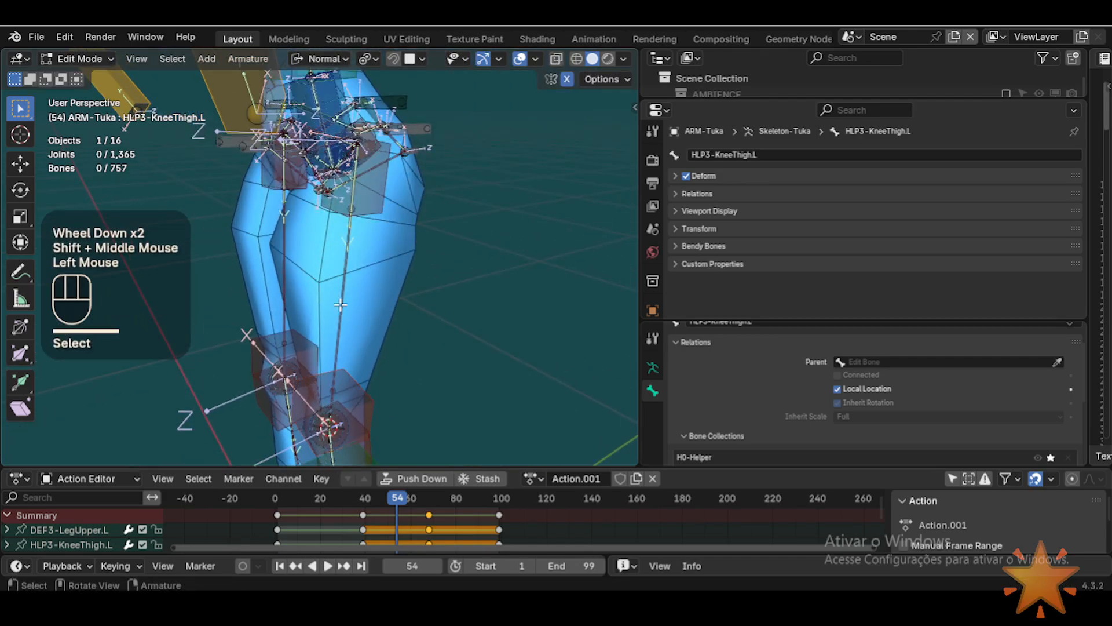
pyautogui.click(342, 312)
pyautogui.keyDown('shift'); pyautogui.click(342, 312); pyautogui.keyUp('shift')
pyautogui.hotkey('shift', 'h')
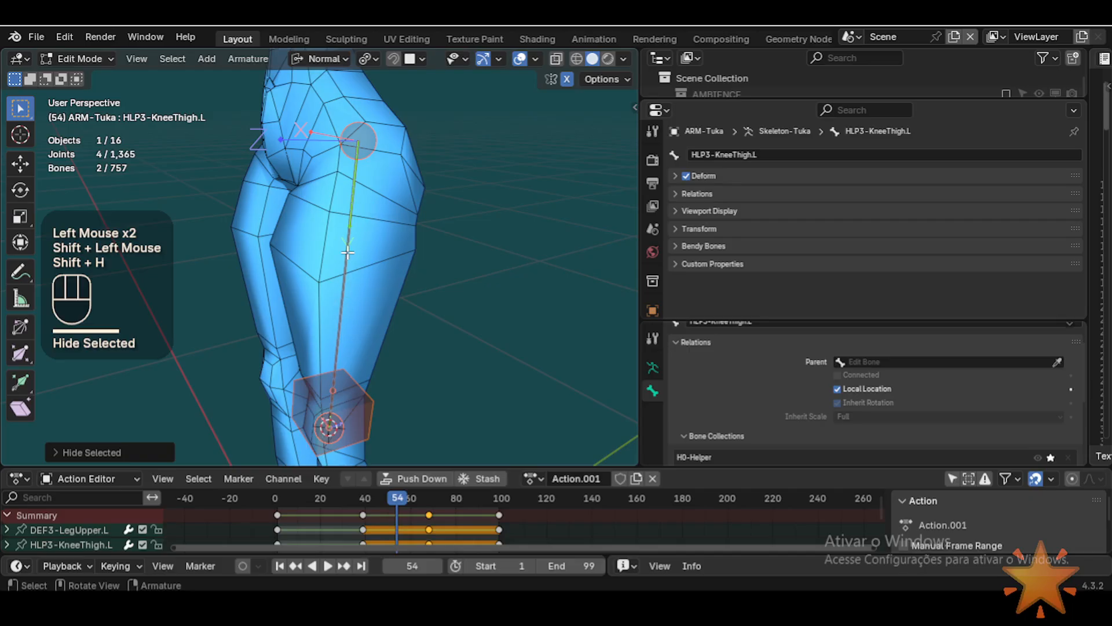
# Step: Select the isolated upper leg and knee helper bones in turn and examine how their directions and positions compare
pyautogui.click(347, 253)
pyautogui.click(359, 400)
pyautogui.click(338, 284)
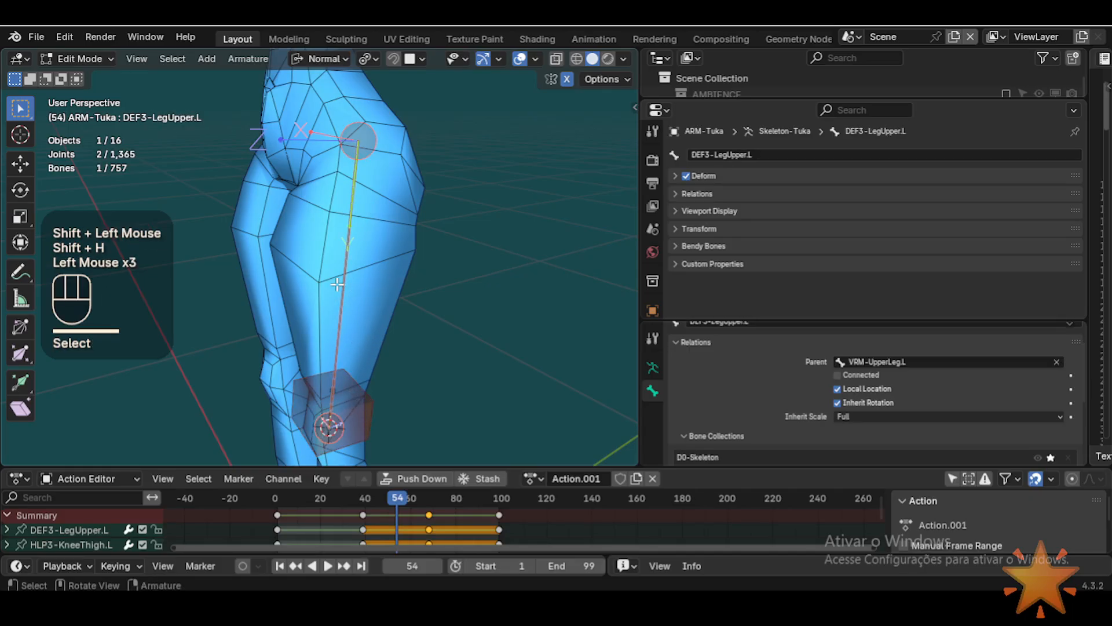
pyautogui.keyDown('shift'); pyautogui.moveTo(337, 283); pyautogui.dragTo(369, 230, button='middle'); pyautogui.keyUp('shift')
pyautogui.click(389, 339)
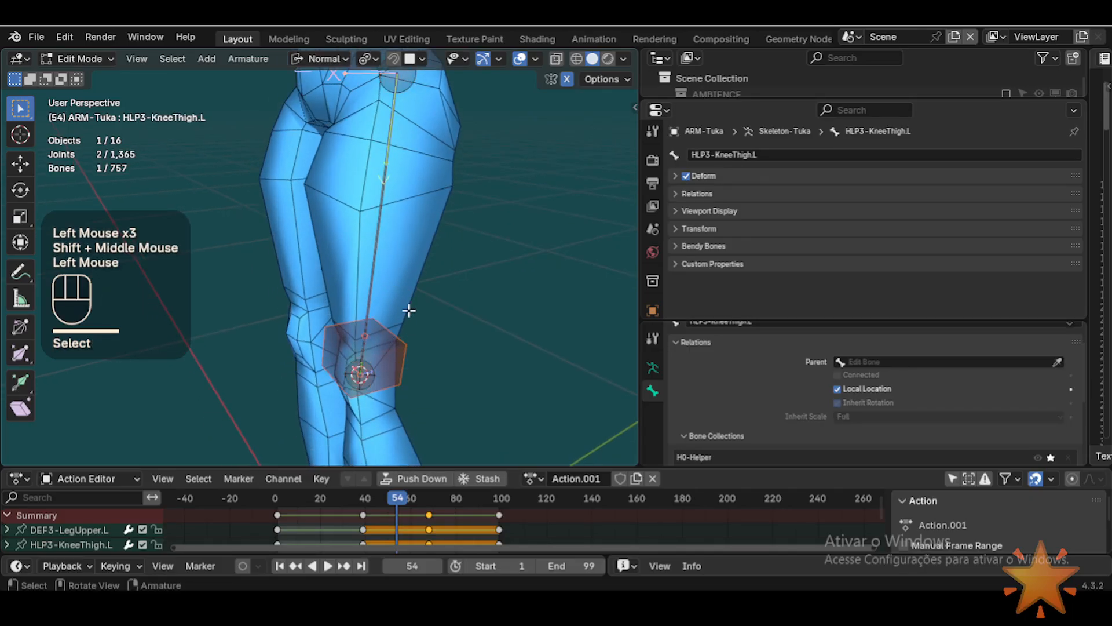
pyautogui.scroll(2, 385, 347)
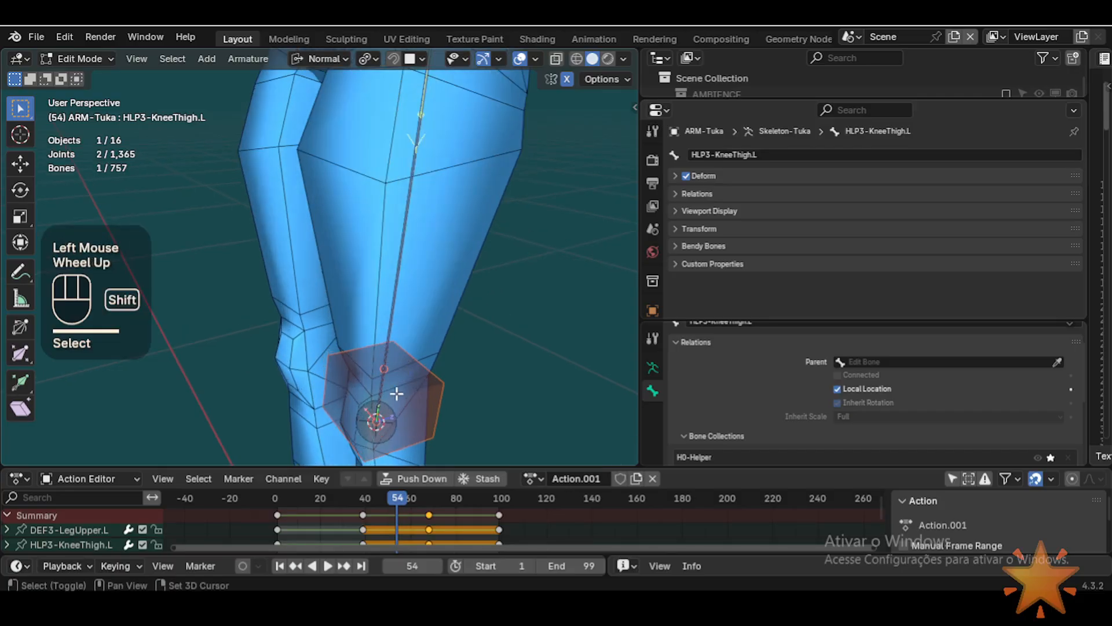
pyautogui.keyDown('shift'); pyautogui.moveTo(392, 391); pyautogui.dragTo(399, 266, button='middle'); pyautogui.keyUp('shift')
pyautogui.scroll(1, 439, 312)
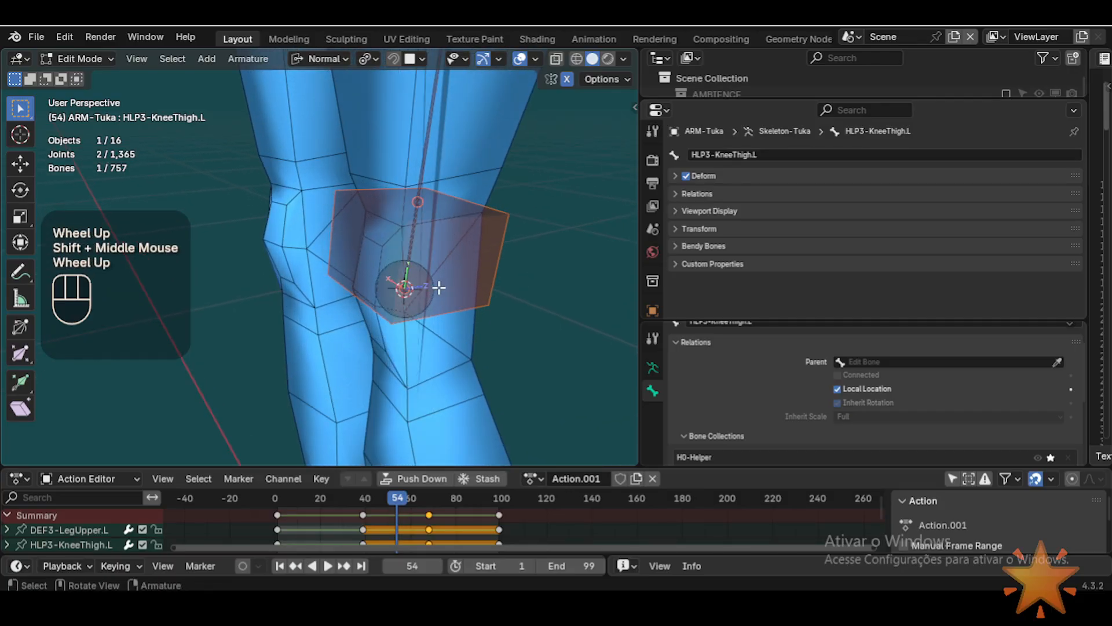
pyautogui.click(459, 249)
pyautogui.keyDown('shift'); pyautogui.moveTo(412, 123); pyautogui.dragTo(400, 232, button='middle'); pyautogui.keyUp('shift')
pyautogui.scroll(-2, 325, 284)
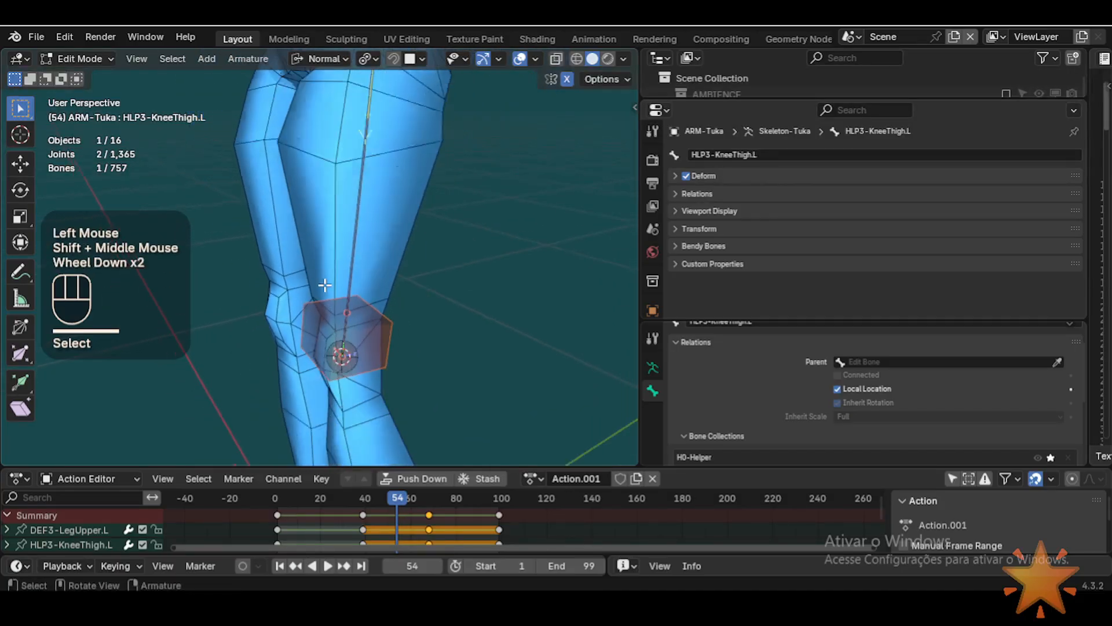
pyautogui.scroll(-1, 325, 284)
pyautogui.scroll(2, 349, 316)
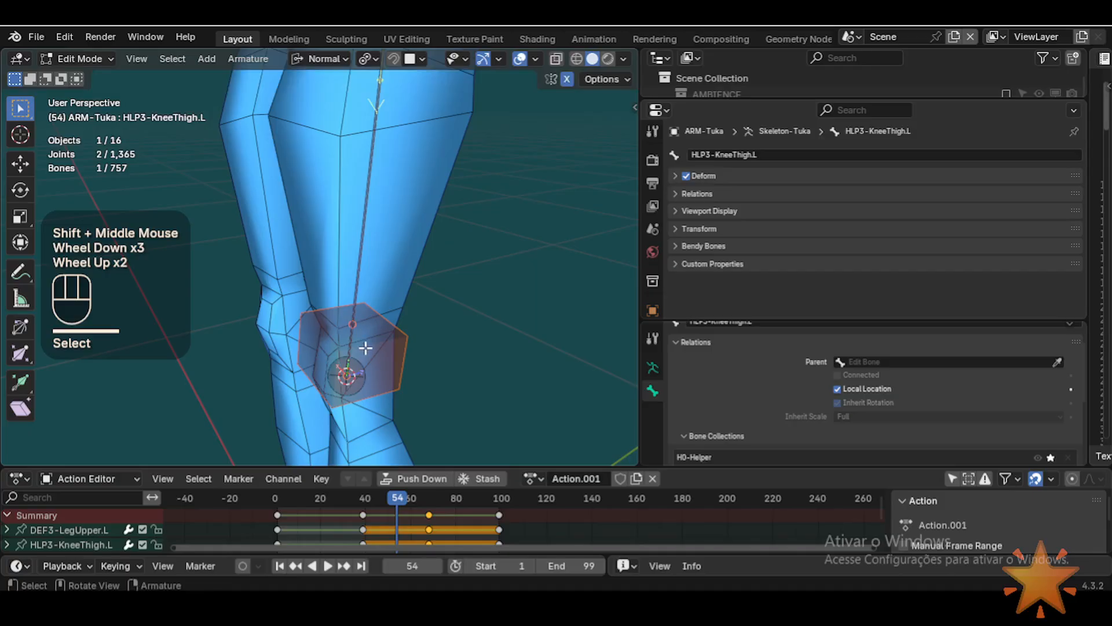
# Step: Clear the roll of the HLP3-KneeThigh.L bone and inspect its orientation from the side
pyautogui.click(382, 342)
pyautogui.hotkey('alt', 'r')
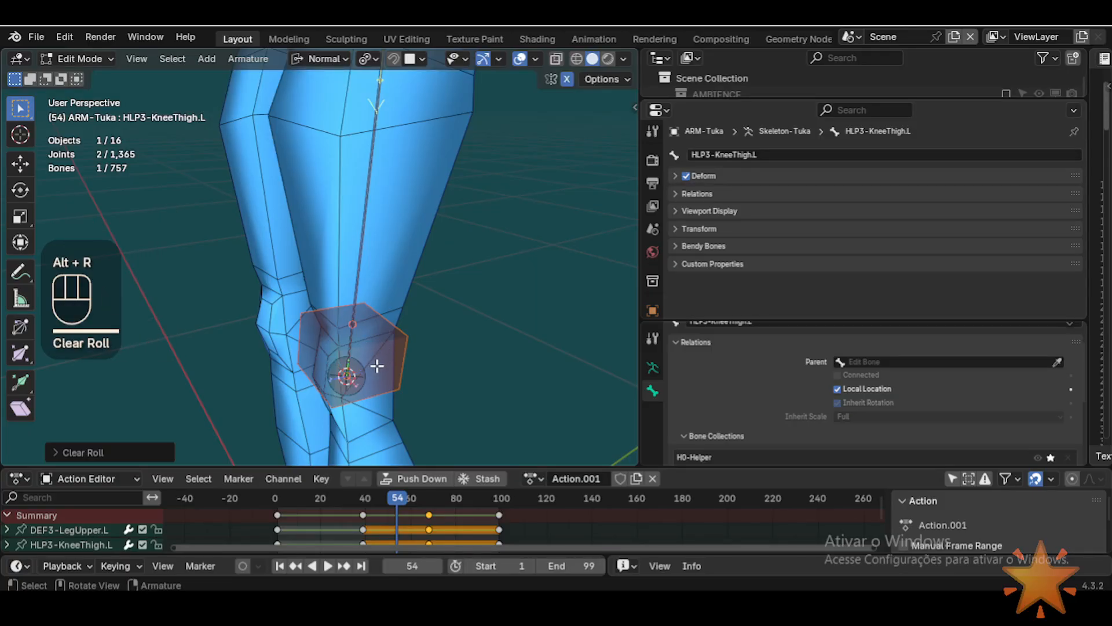
pyautogui.click(387, 356)
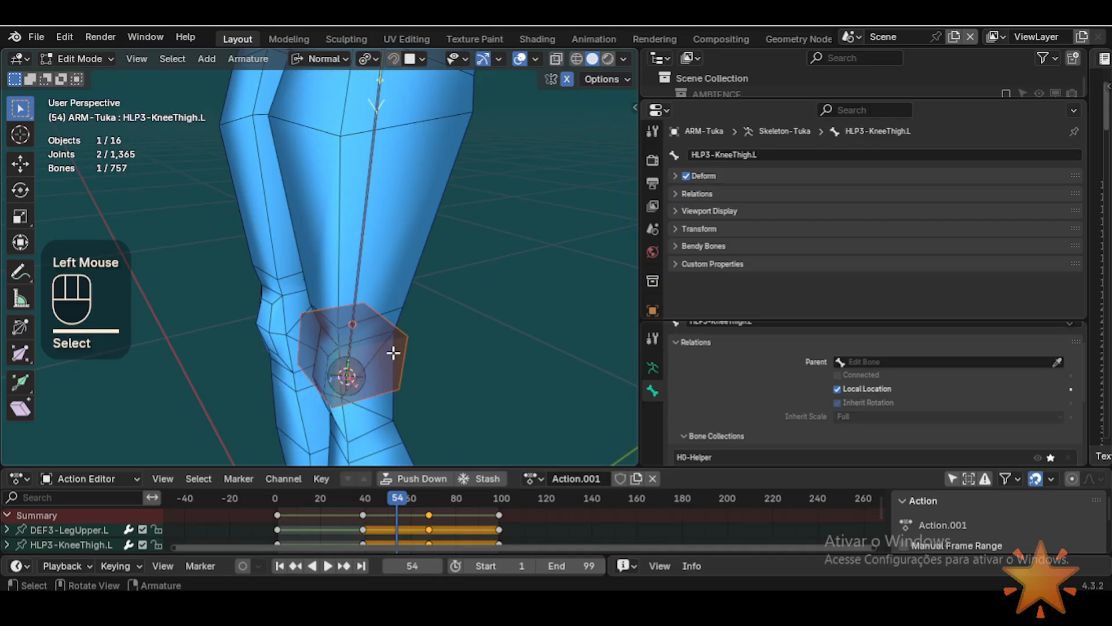
pyautogui.click(394, 353)
pyautogui.moveTo(332, 383); pyautogui.dragTo(358, 384, button='middle')
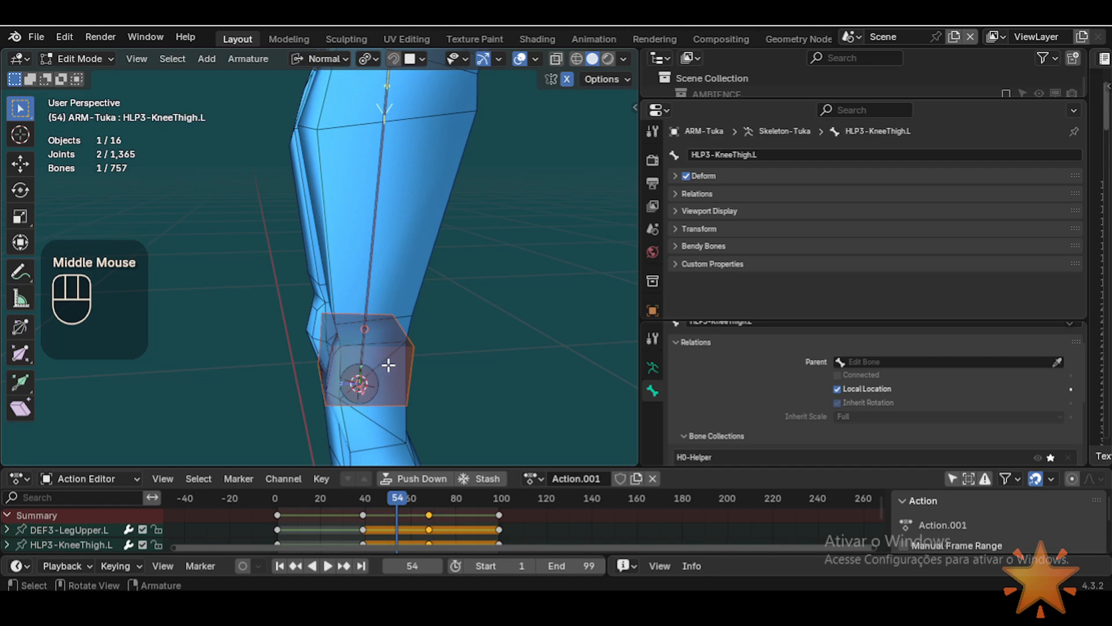
# Step: Switch the armature's bone display type to Octahedral and compare the thigh bone's direction with the knee helper's
pyautogui.hotkey('shift', 'ctrl', 'alt', 'b')
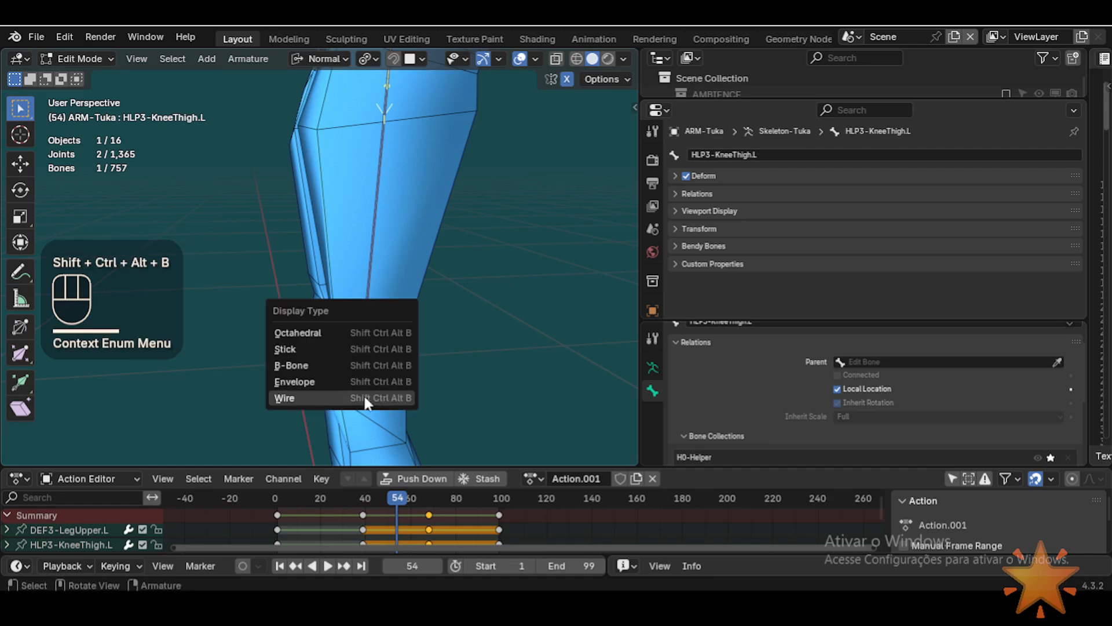
pyautogui.click(350, 328)
pyautogui.moveTo(427, 367)
pyautogui.mouseDown(button='middle')
pyautogui.moveTo(473, 335)
pyautogui.moveTo(418, 353)
pyautogui.mouseUp(button='middle')
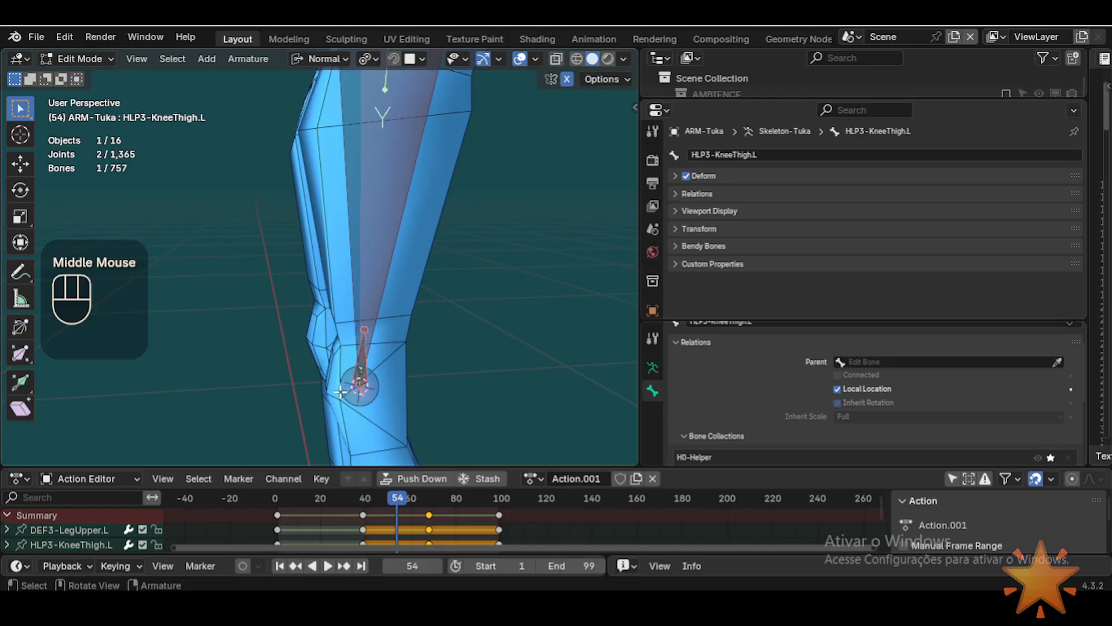
pyautogui.keyDown('shift'); pyautogui.moveTo(379, 375); pyautogui.dragTo(372, 356, button='middle'); pyautogui.keyUp('shift')
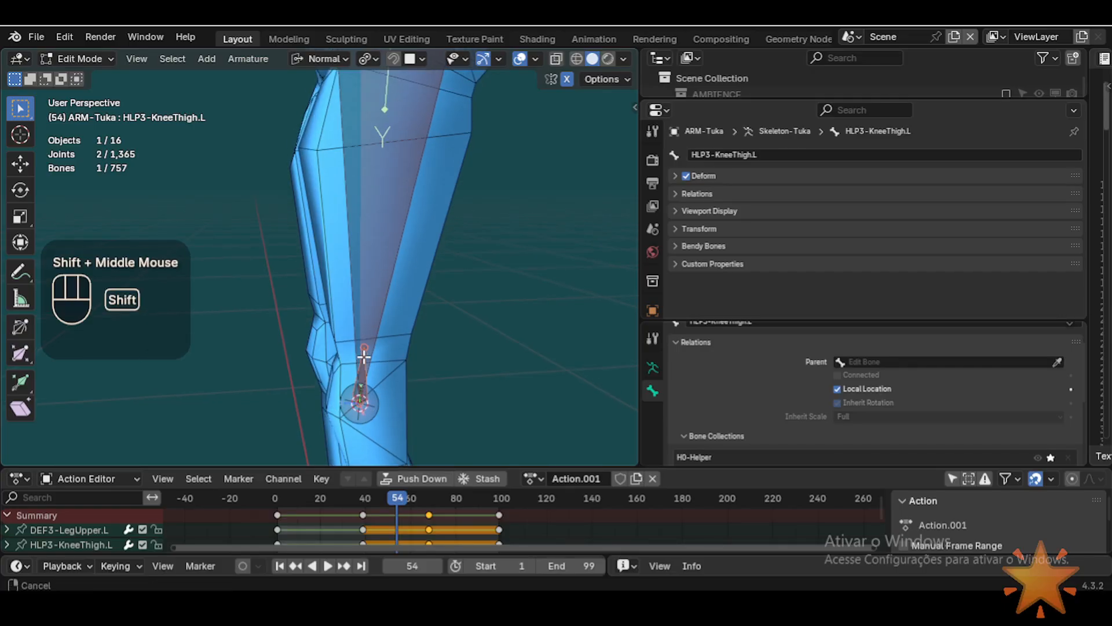
pyautogui.scroll(-2, 372, 330)
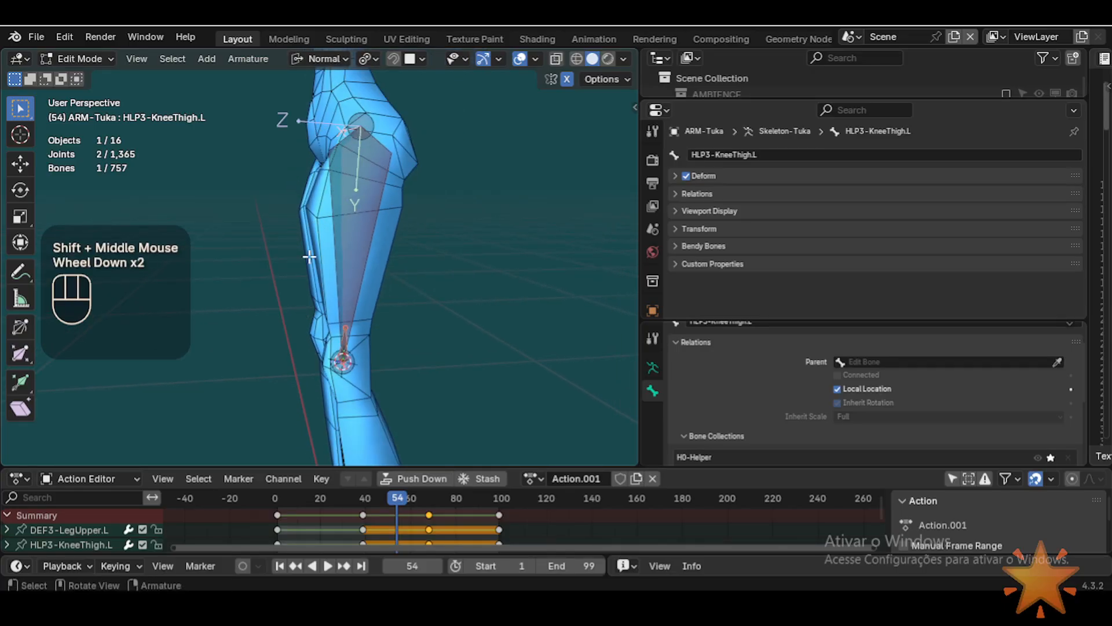
pyautogui.scroll(1, 309, 257)
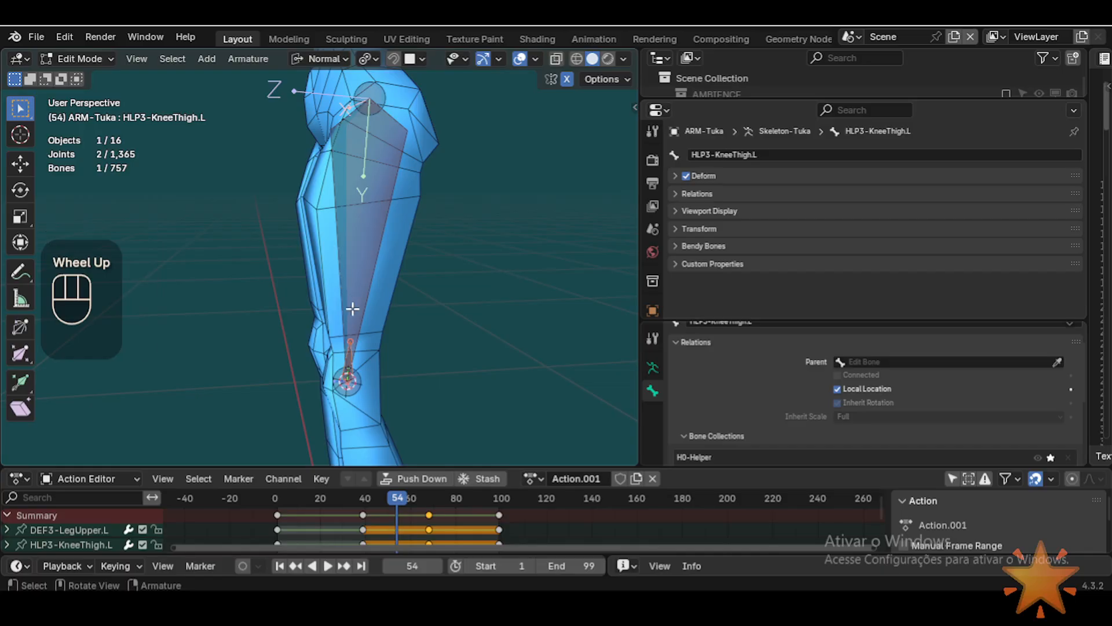
# Step: Unhide all bones and select the HLP3-KneeShin.L bone below the left knee
pyautogui.keyDown('shift'); pyautogui.moveTo(388, 367); pyautogui.dragTo(401, 267, button='middle'); pyautogui.keyUp('shift')
pyautogui.scroll(2, 386, 319)
pyautogui.hotkey('alt', 'h')
pyautogui.scroll(1, 432, 355)
pyautogui.click(382, 331)
pyautogui.click(384, 336)
pyautogui.click(385, 347)
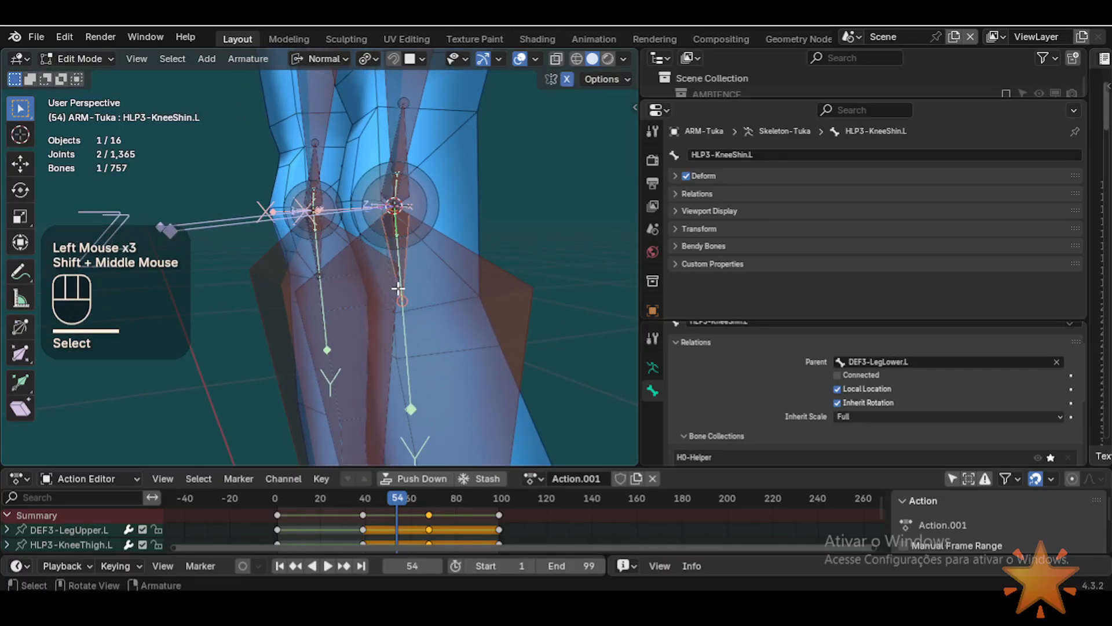
# Step: Try moving HLP3-KneeShin.L alone, add DEF3-LegLower.L to the selection and try moving both together
pyautogui.press('g')
pyautogui.press('Escape')
pyautogui.keyDown('shift'); pyautogui.click(497, 290); pyautogui.keyUp('shift')
pyautogui.press('g')
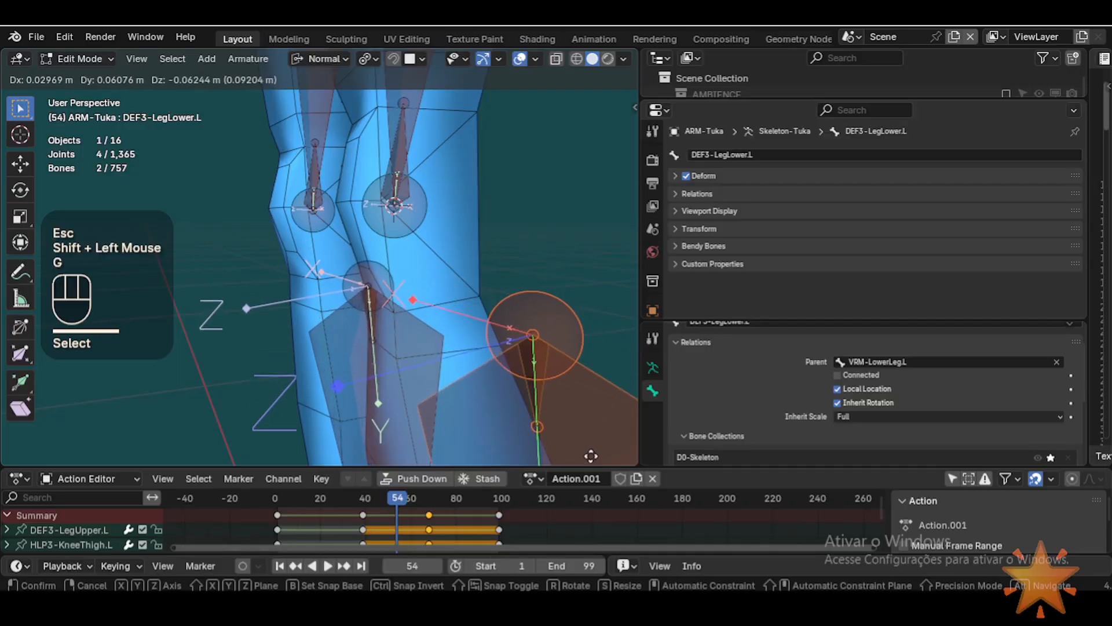
pyautogui.press('Escape')
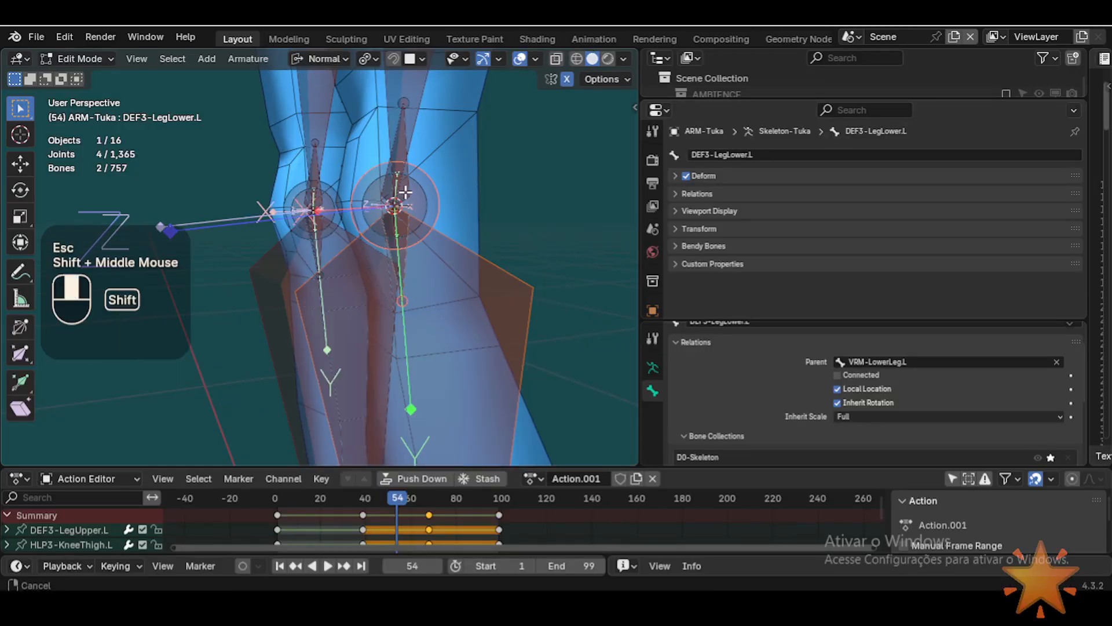
pyautogui.keyDown('shift'); pyautogui.moveTo(404, 191); pyautogui.dragTo(402, 243, button='middle'); pyautogui.keyUp('shift')
# Step: Select only HLP3-KneeThigh.L among the overlapping knee bones and try changing its roll
pyautogui.doubleClick(421, 235)
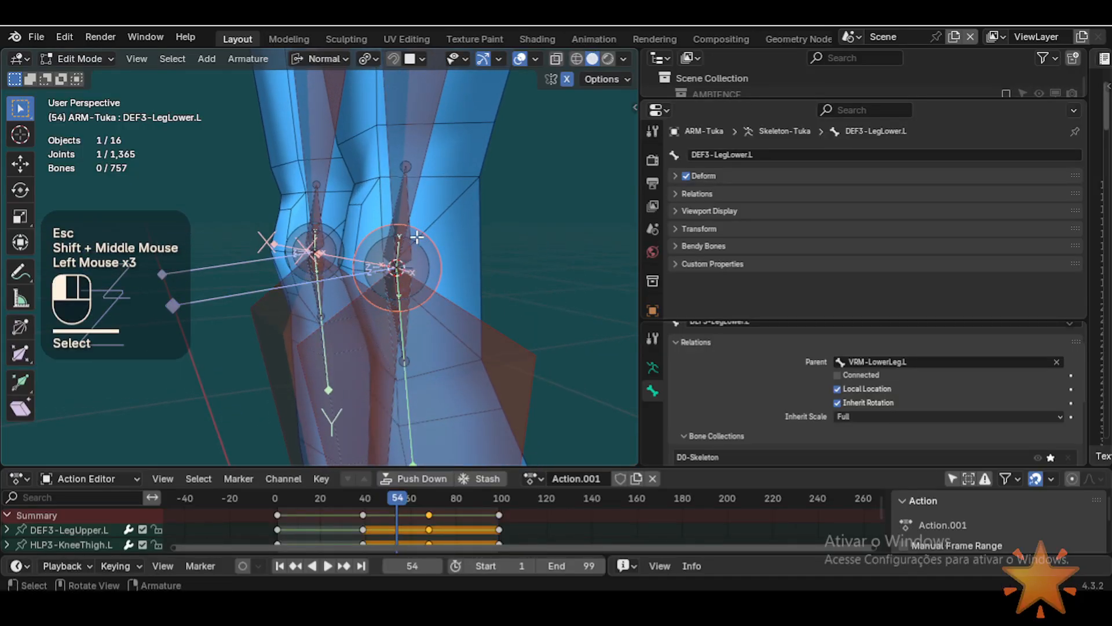
pyautogui.click(416, 236)
pyautogui.click(413, 235)
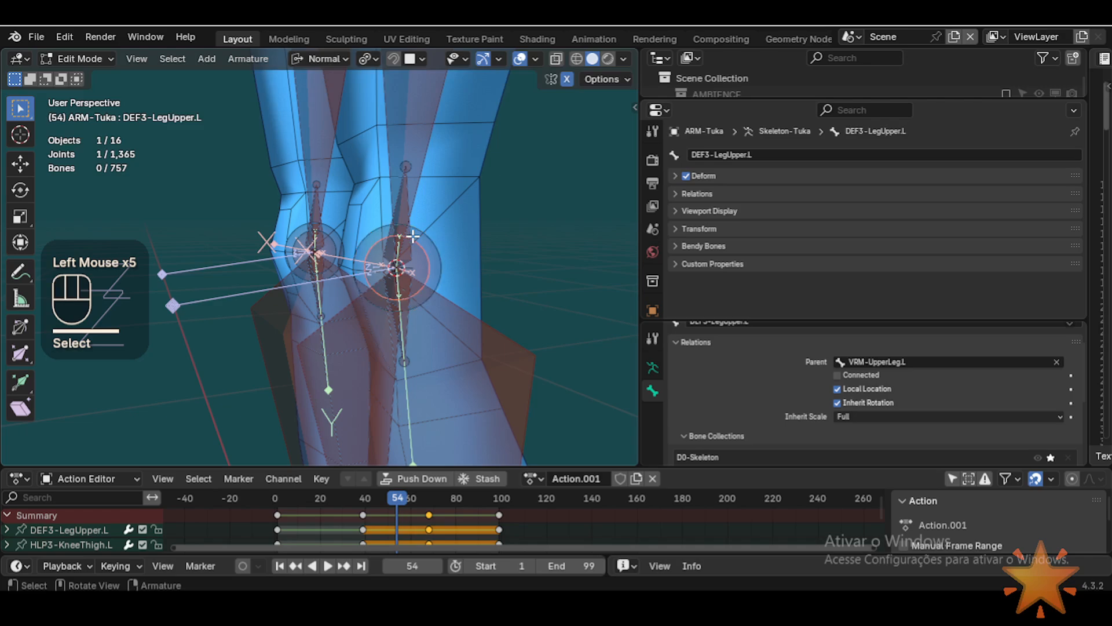
pyautogui.click(413, 235)
pyautogui.click(413, 235)
pyautogui.click(413, 235)
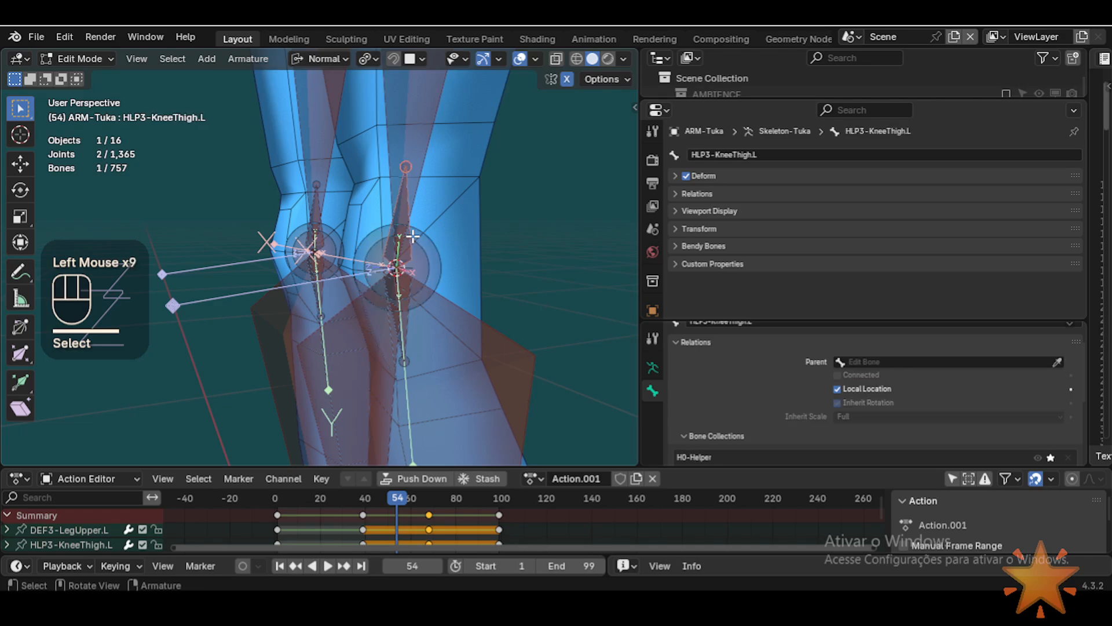
pyautogui.keyDown('shift'); pyautogui.moveTo(413, 236); pyautogui.dragTo(415, 337, button='middle'); pyautogui.keyUp('shift')
pyautogui.hotkey('ctrl', 'r')
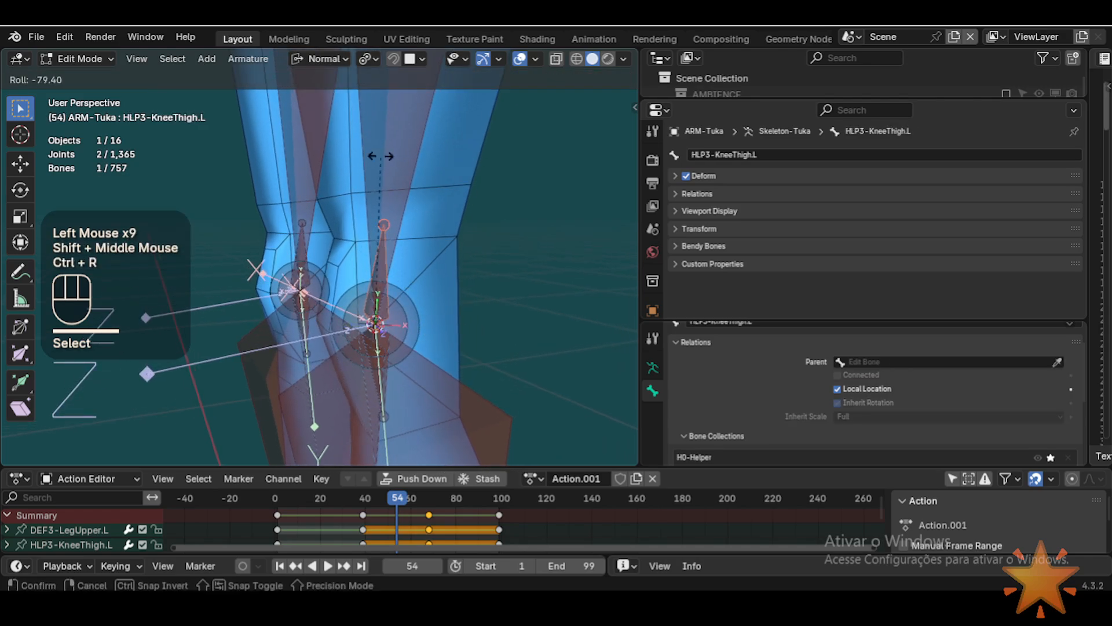
pyautogui.press('Escape')
# Step: Set the armature's bone display type to B-Bone and turn off the display of the bone axes
pyautogui.scroll(2, 385, 325)
pyautogui.moveTo(385, 325); pyautogui.dragTo(388, 361, button='middle')
pyautogui.scroll(-2, 406, 351)
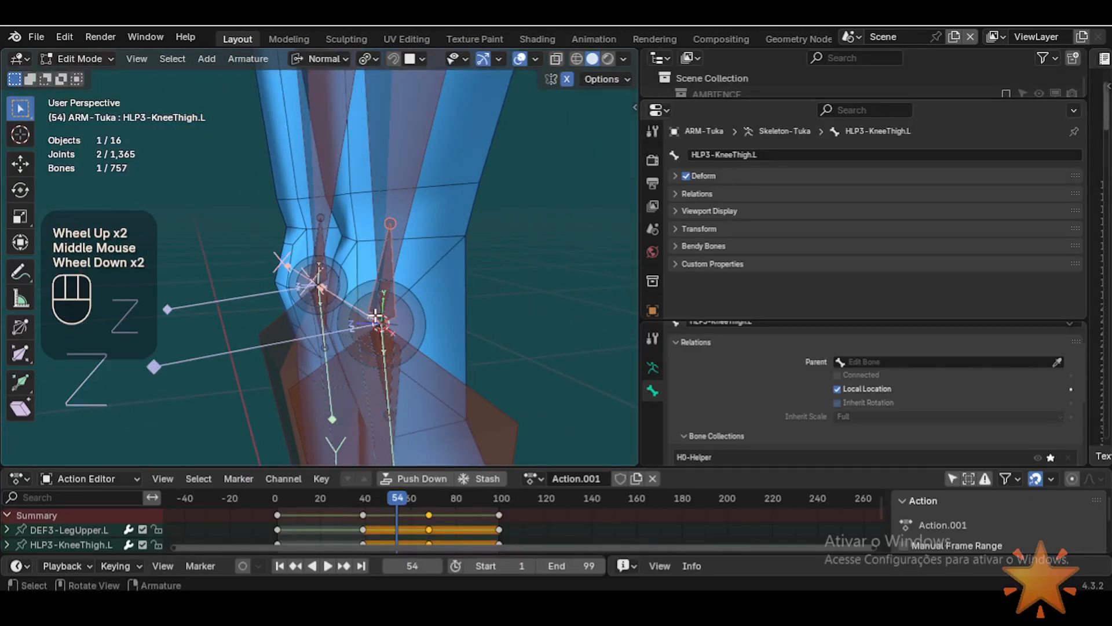
pyautogui.hotkey('ctrl', 'shift', 'alt', 'b')
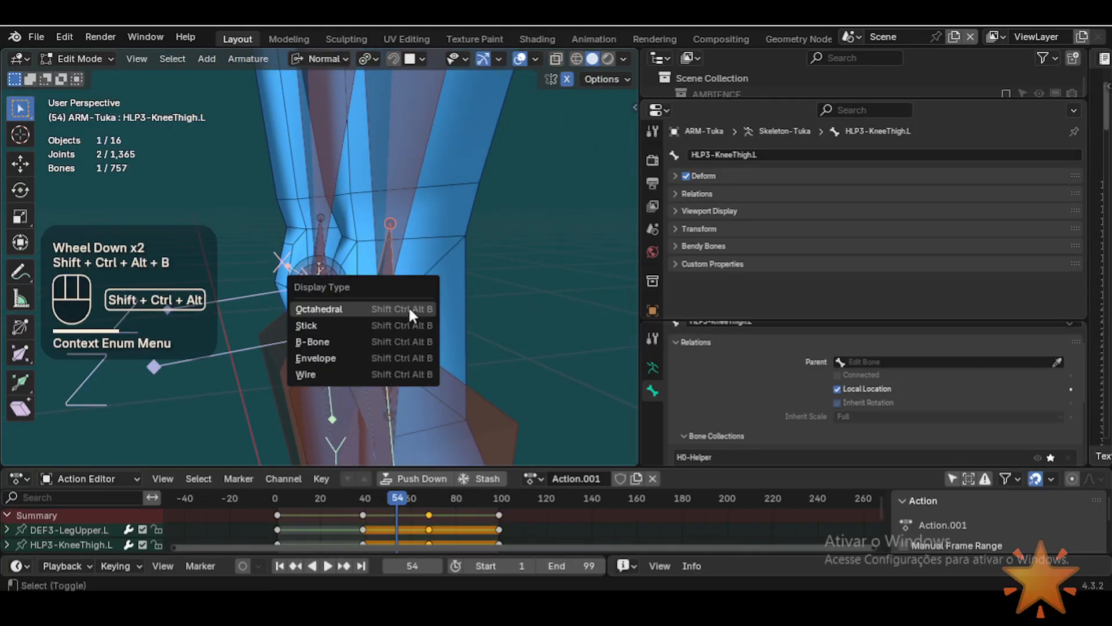
pyautogui.click(328, 342)
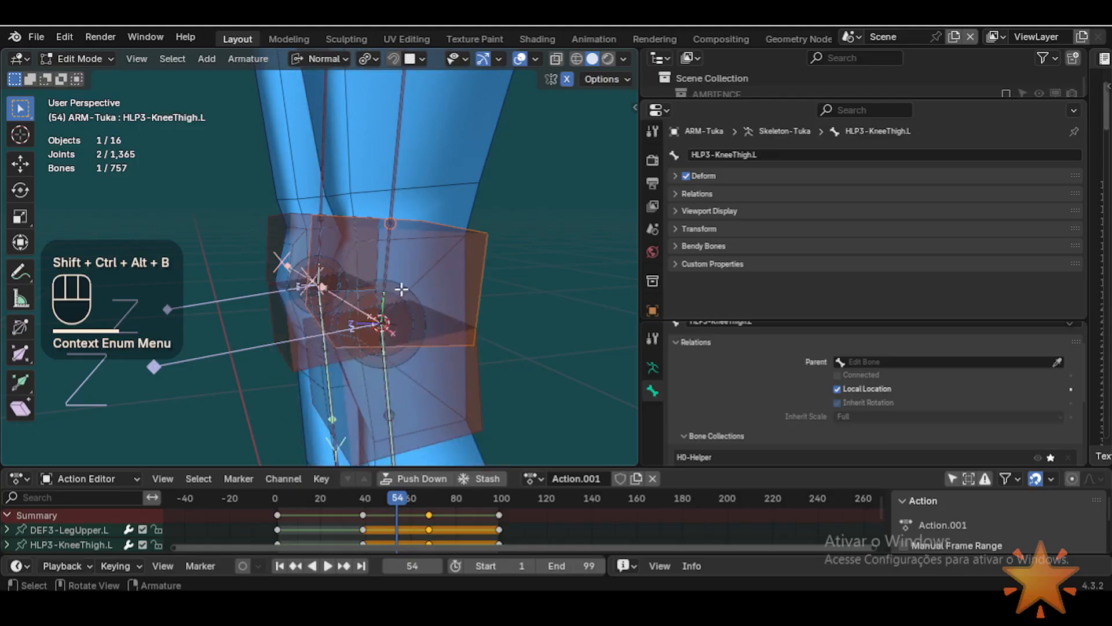
pyautogui.scroll(-1, 402, 289)
pyautogui.moveTo(408, 298); pyautogui.dragTo(472, 295, button='middle')
pyautogui.hotkey('ctrl', '3')
pyautogui.scroll(-2, 369, 300)
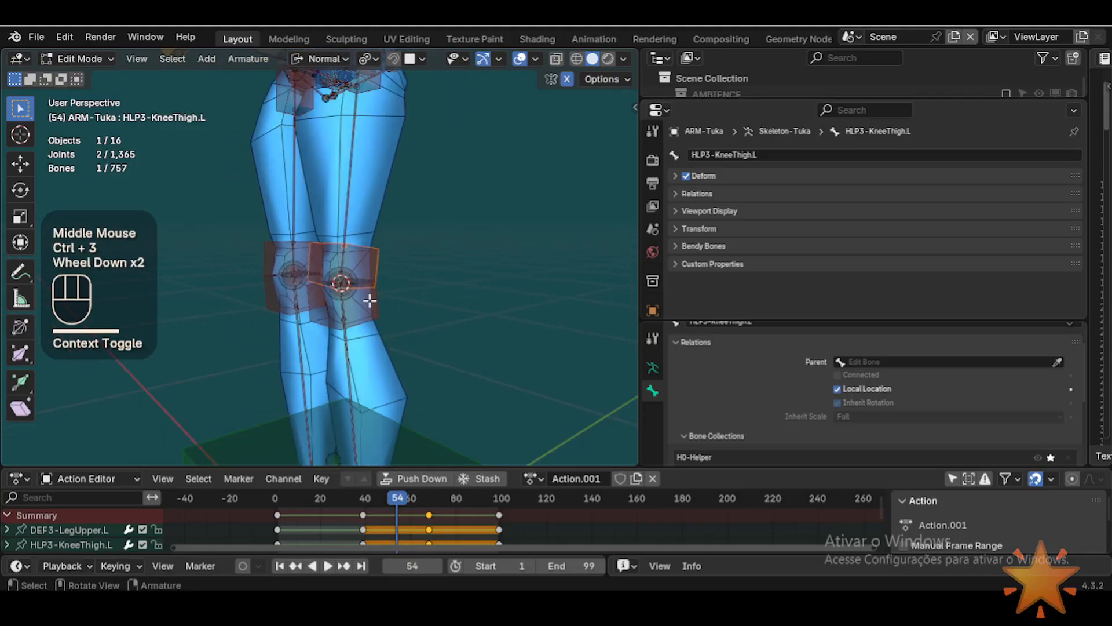
# Step: Parent HLP3-KneeThigh.L at the left knee to the DEF3-LegUpper.L bone
pyautogui.scroll(2, 370, 298)
pyautogui.click(384, 253)
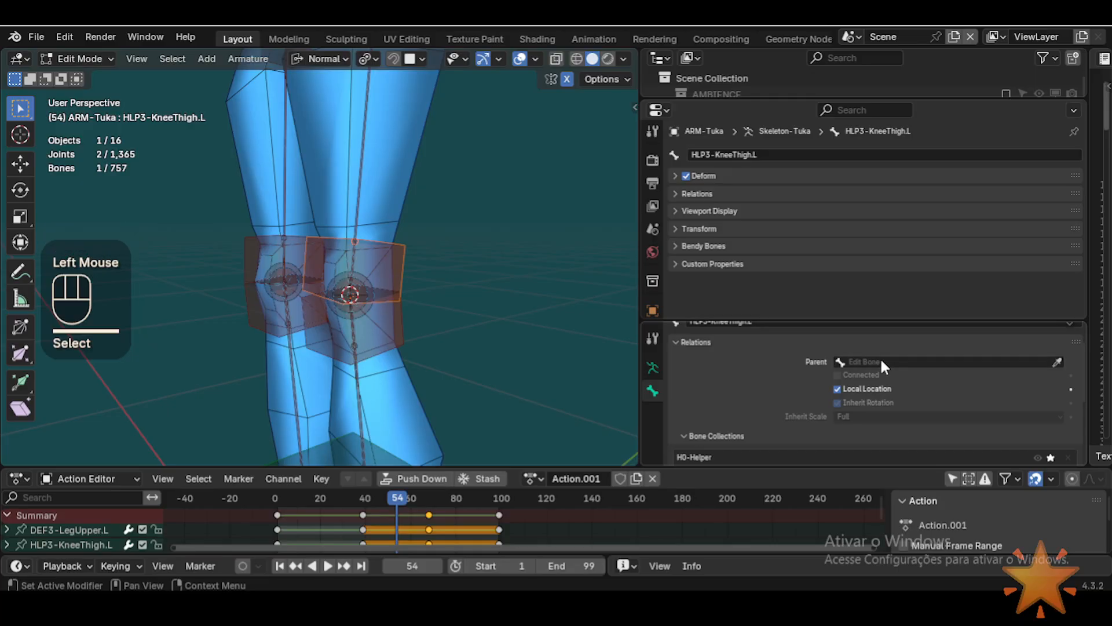
pyautogui.keyDown('shift'); pyautogui.click(363, 156); pyautogui.keyUp('shift')
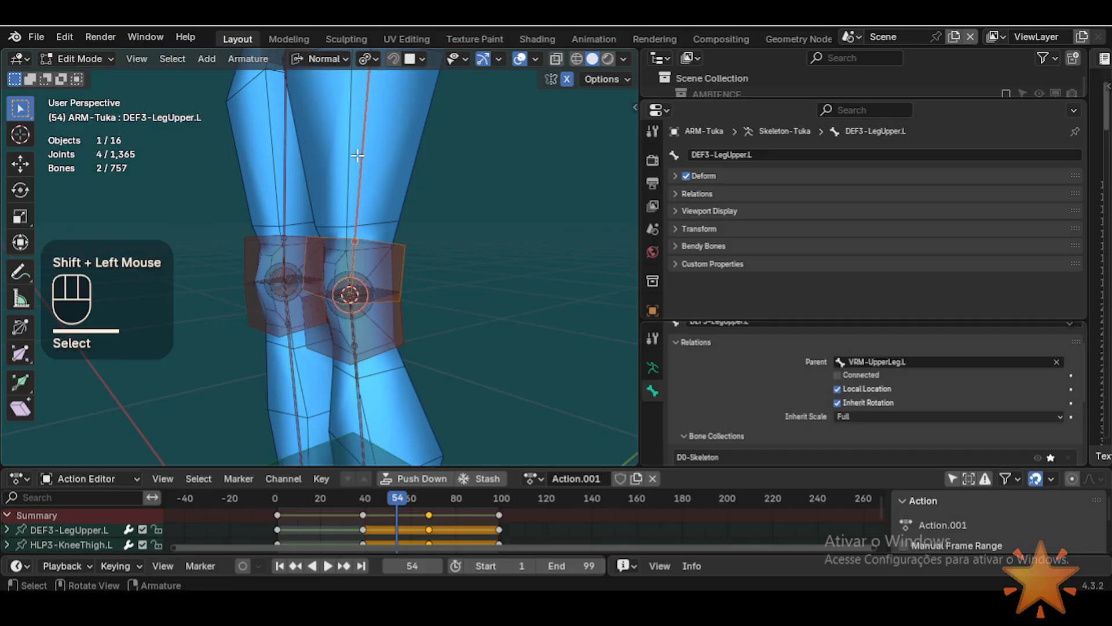
pyautogui.hotkey('ctrl', 'p')
pyautogui.click(356, 154)
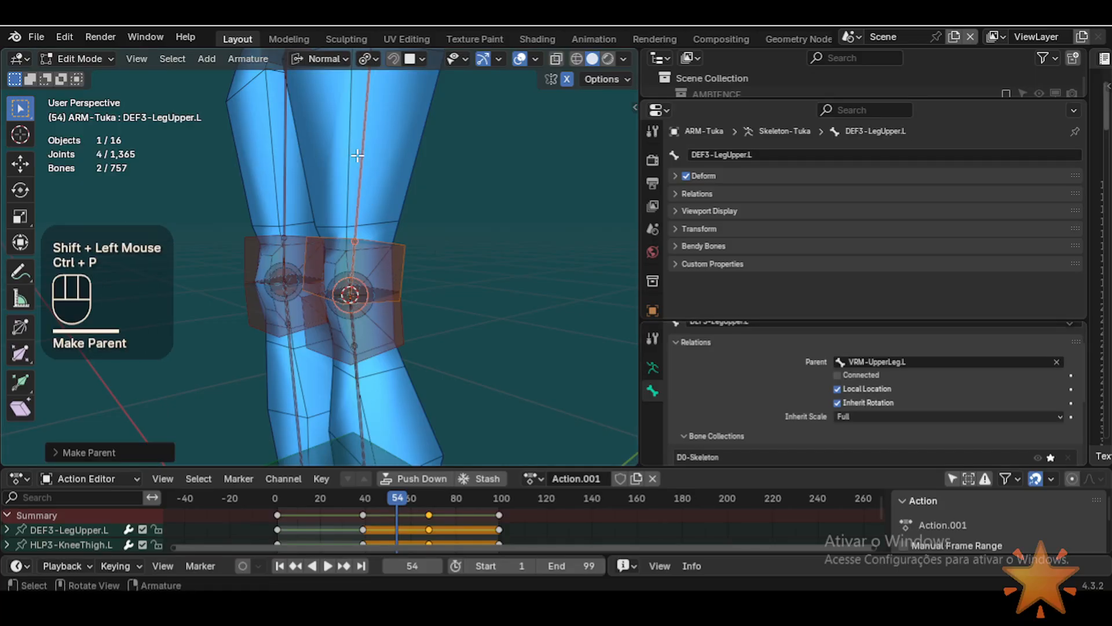
# Step: Select HLP3-KneeShin.L, turn on the bone relationship lines and try moving the bone away from the knee
pyautogui.click(410, 321)
pyautogui.click(390, 333)
pyautogui.press('g')
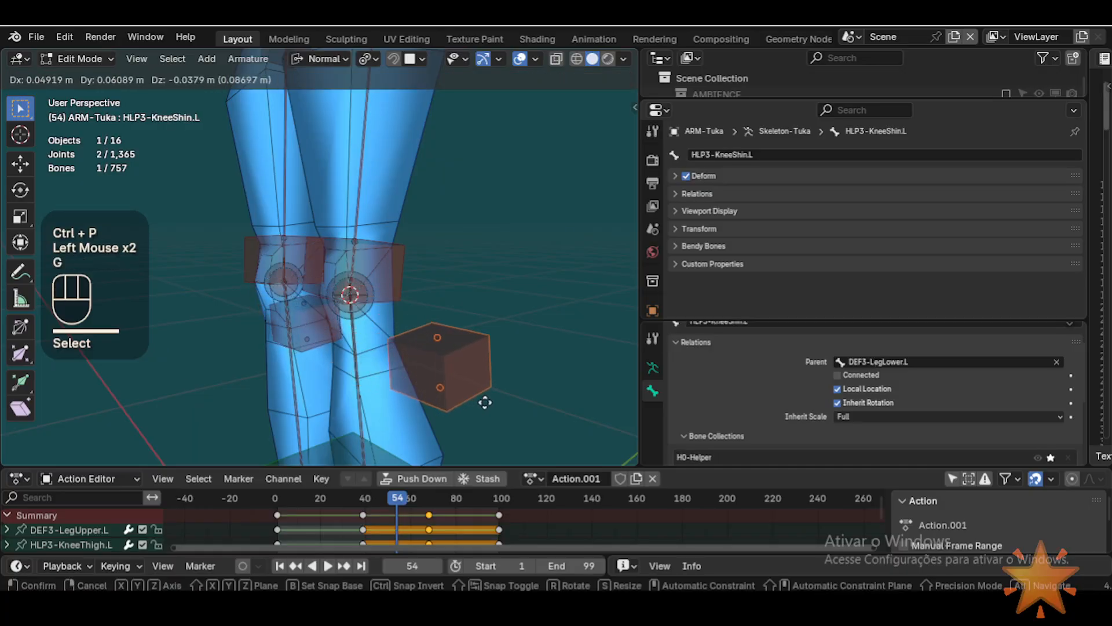
pyautogui.press('Escape')
pyautogui.hotkey('ctrl', '2')
pyautogui.press('g')
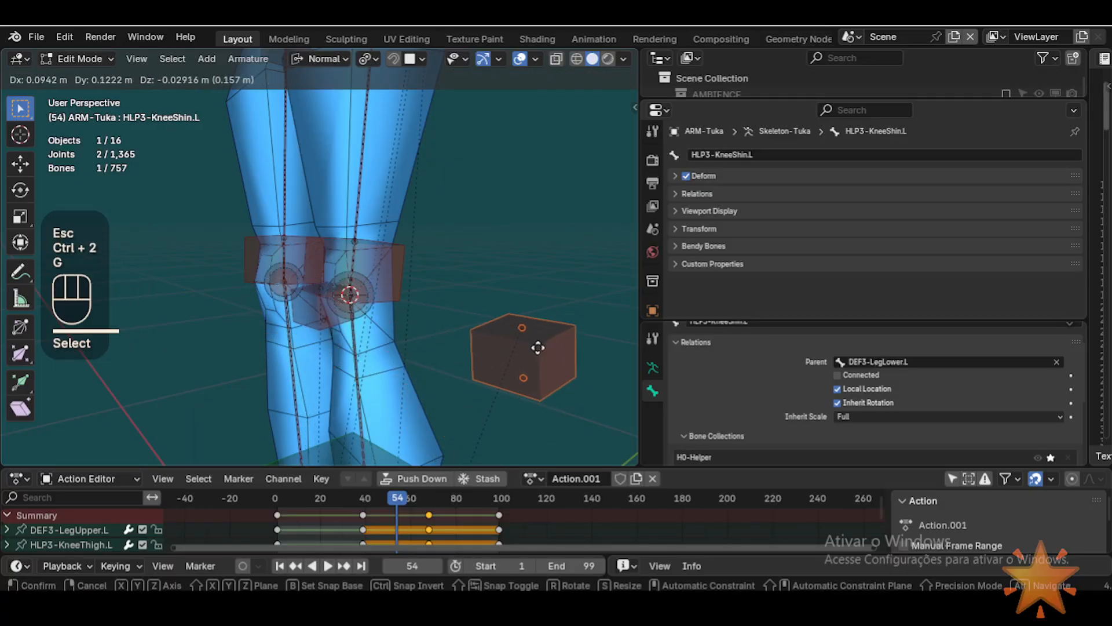
pyautogui.press('Escape')
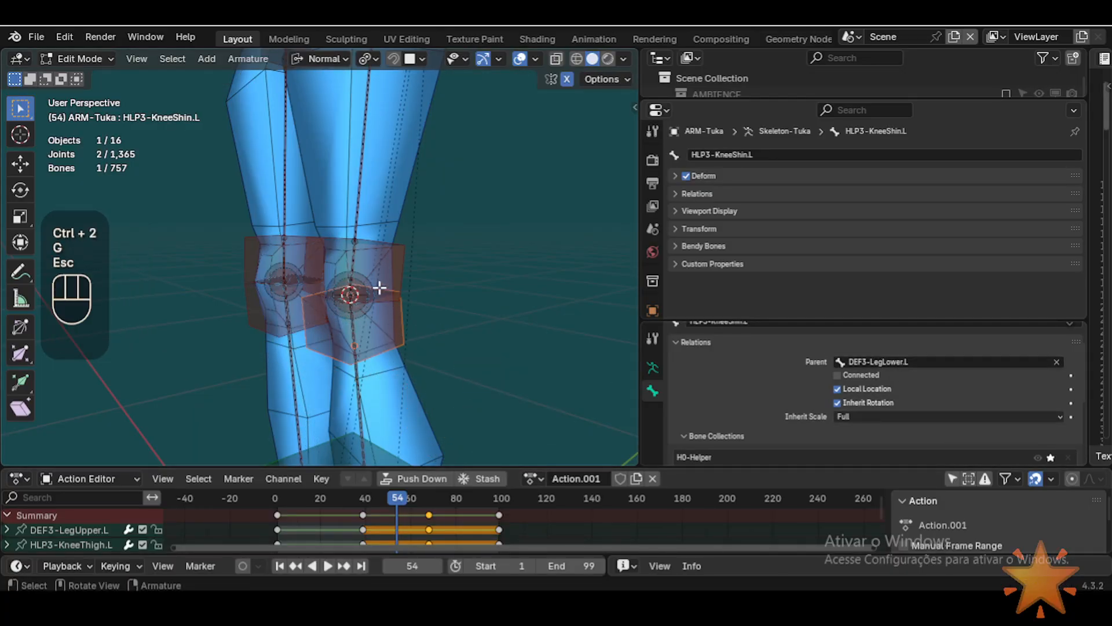
# Step: Switch the armature to Pose Mode and select HLP3-KneeShin.L at the bent left knee
pyautogui.hotkey('ctrl', 'Tab')
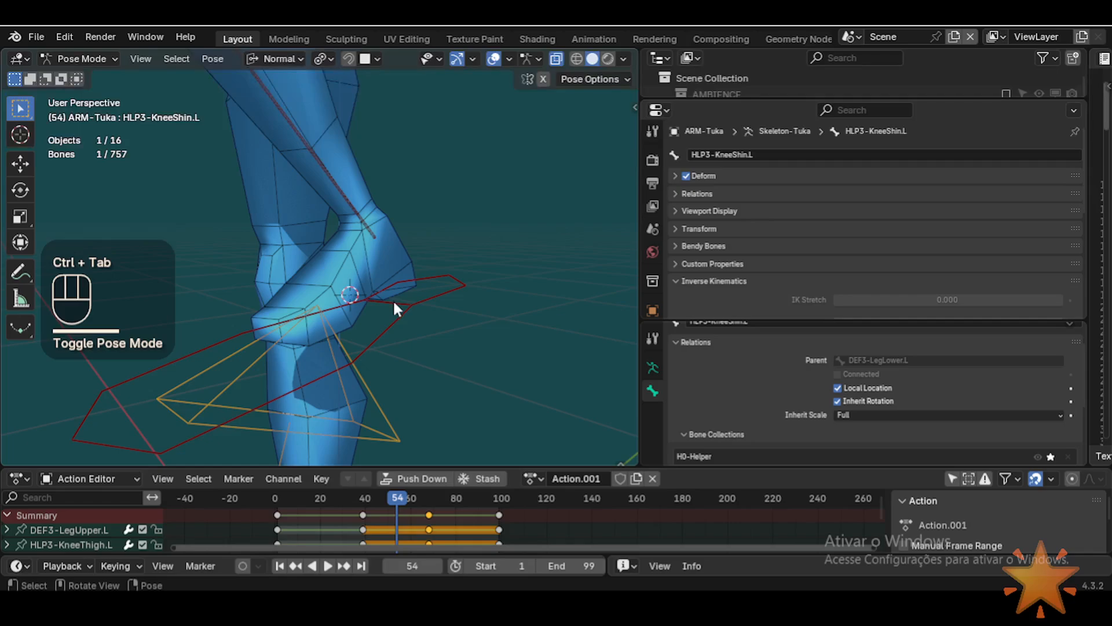
pyautogui.click(394, 299)
pyautogui.scroll(-2, 411, 280)
pyautogui.keyDown('shift'); pyautogui.moveTo(411, 280); pyautogui.dragTo(417, 342, button='middle'); pyautogui.keyUp('shift')
pyautogui.scroll(3, 325, 347)
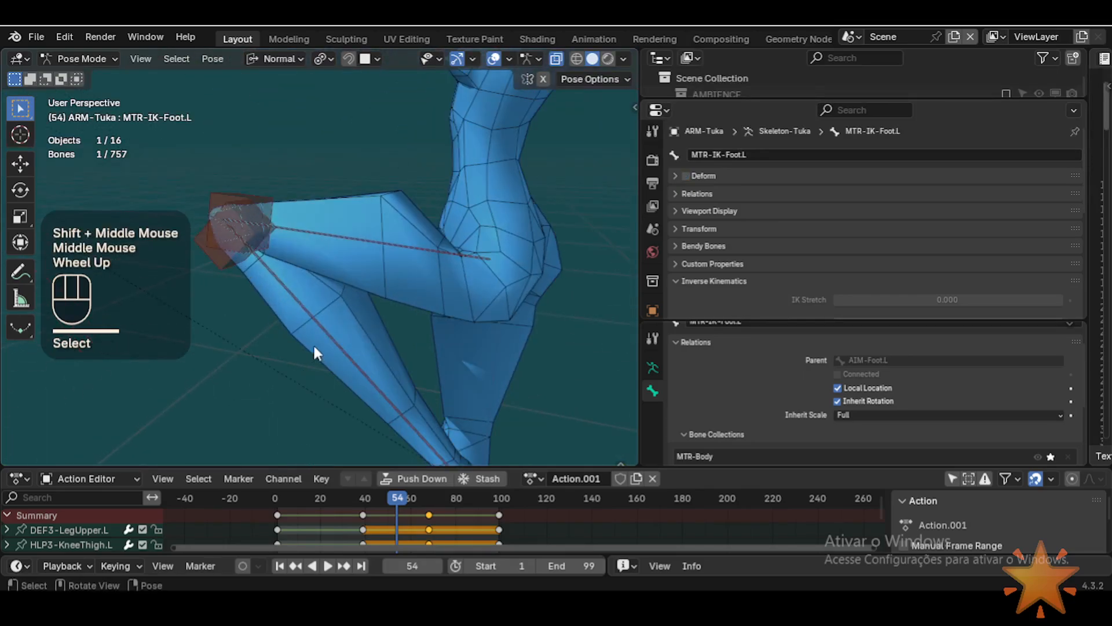
pyautogui.keyDown('shift'); pyautogui.moveTo(313, 343); pyautogui.dragTo(367, 269, button='middle'); pyautogui.keyUp('shift')
pyautogui.scroll(2, 493, 342)
pyautogui.click(367, 269)
pyautogui.scroll(-1, 363, 304)
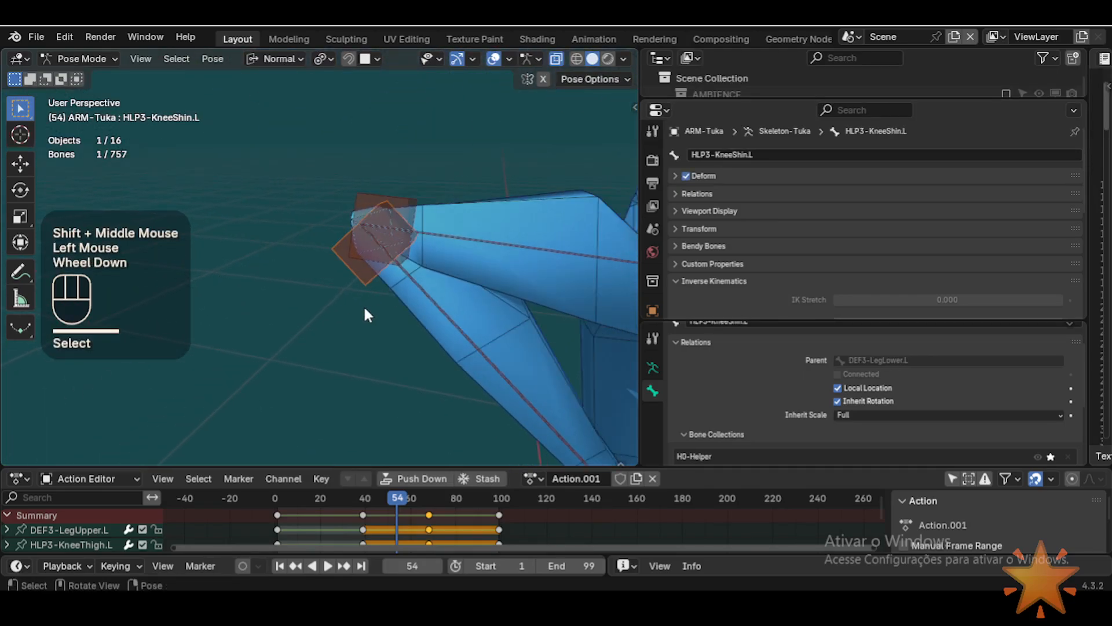
# Step: Enter Weight Paint mode on 0-Body-Tuka with the armature selected and show the weights of HLP3-KneeThigh.L and HLP3-KneeShin.L
pyautogui.hotkey('ctrl', 'Tab')
pyautogui.keyDown('shift'); pyautogui.click(402, 305); pyautogui.keyUp('shift')
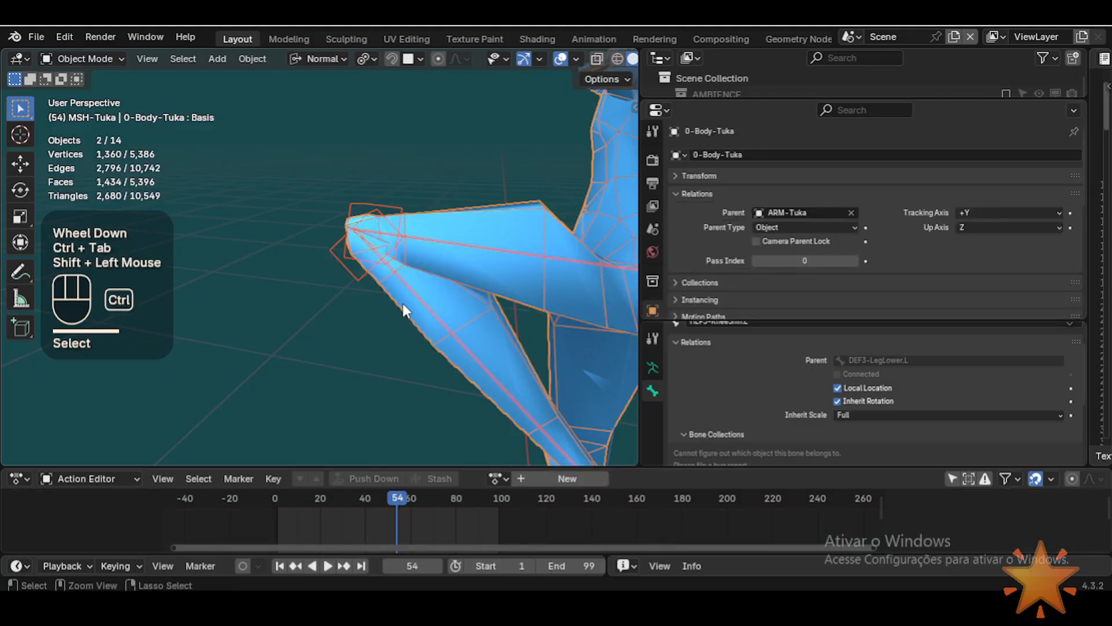
pyautogui.hotkey('ctrl', 'Tab')
pyautogui.click(291, 243)
pyautogui.keyDown('alt'); pyautogui.click(355, 261); pyautogui.keyUp('alt')
pyautogui.keyDown('alt'); pyautogui.click(385, 196); pyautogui.keyUp('alt')
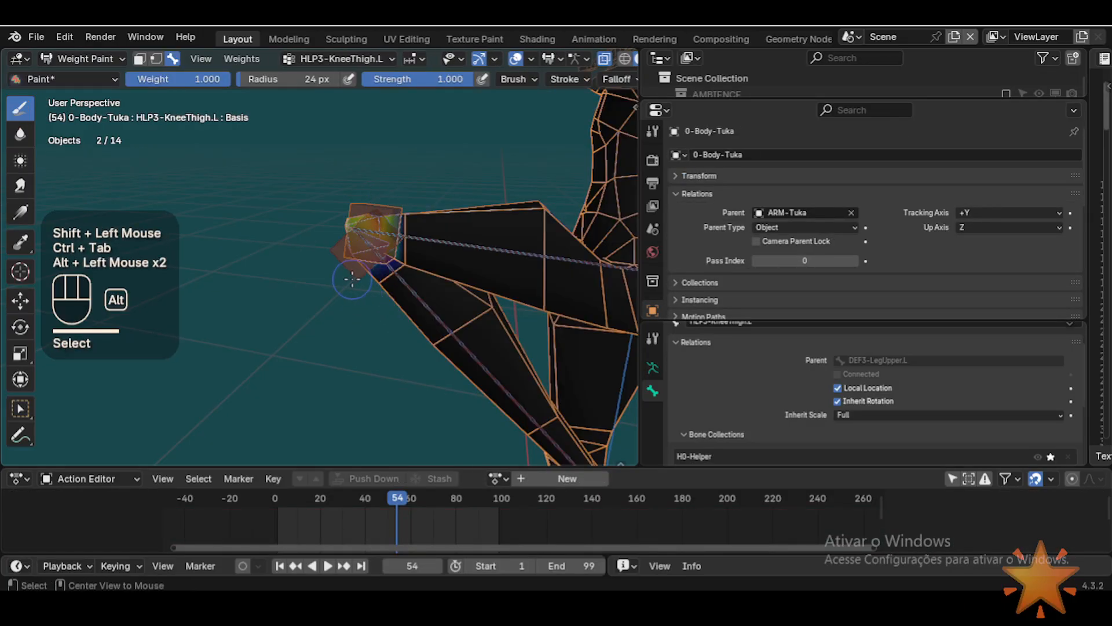
pyautogui.keyDown('alt'); pyautogui.click(353, 279); pyautogui.keyUp('alt')
pyautogui.scroll(2, 348, 284)
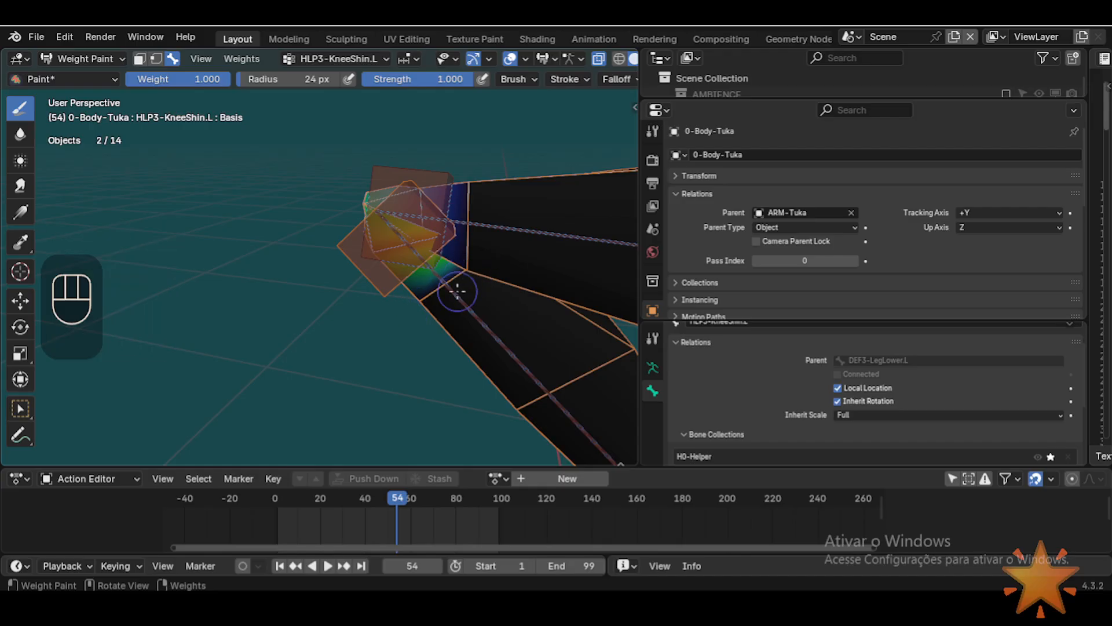
pyautogui.scroll(-2, 429, 300)
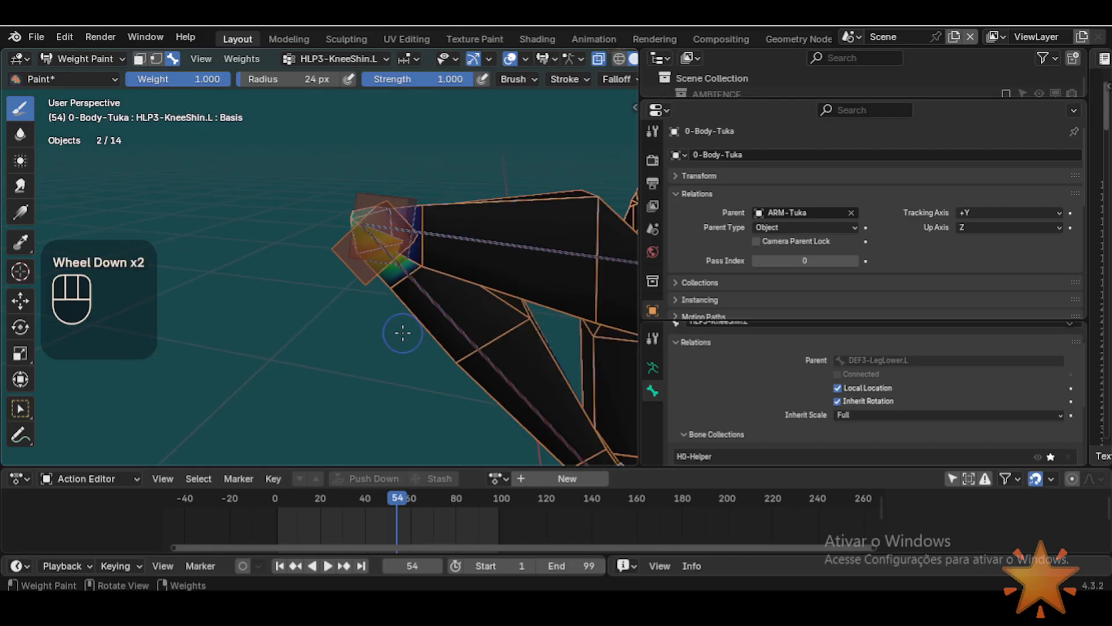
# Step: Examine the HLP3-KneeShin.L weights around the bent knee up close and return to Object Mode
pyautogui.hotkey('ctrl', 'Tab')
pyautogui.moveTo(381, 202)
pyautogui.mouseDown(button='middle')
pyautogui.moveTo(374, 227)
pyautogui.moveTo(400, 275)
pyautogui.moveTo(365, 287)
pyautogui.mouseUp(button='middle')
pyautogui.scroll(2, 374, 227)
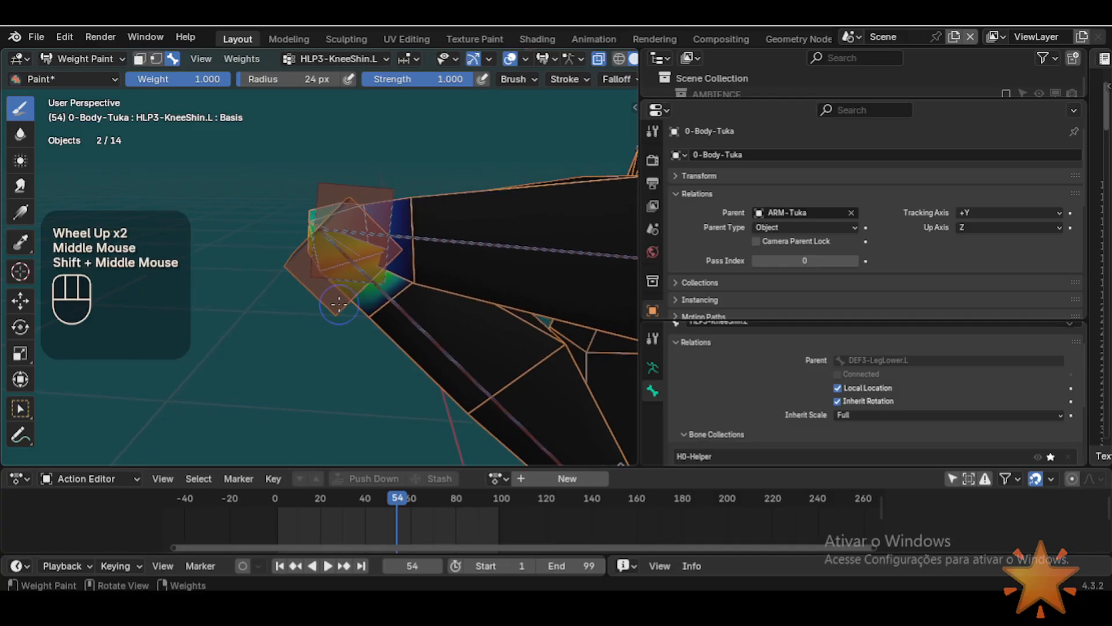
pyautogui.hotkey('ctrl', 'Tab')
pyautogui.scroll(-1, 338, 301)
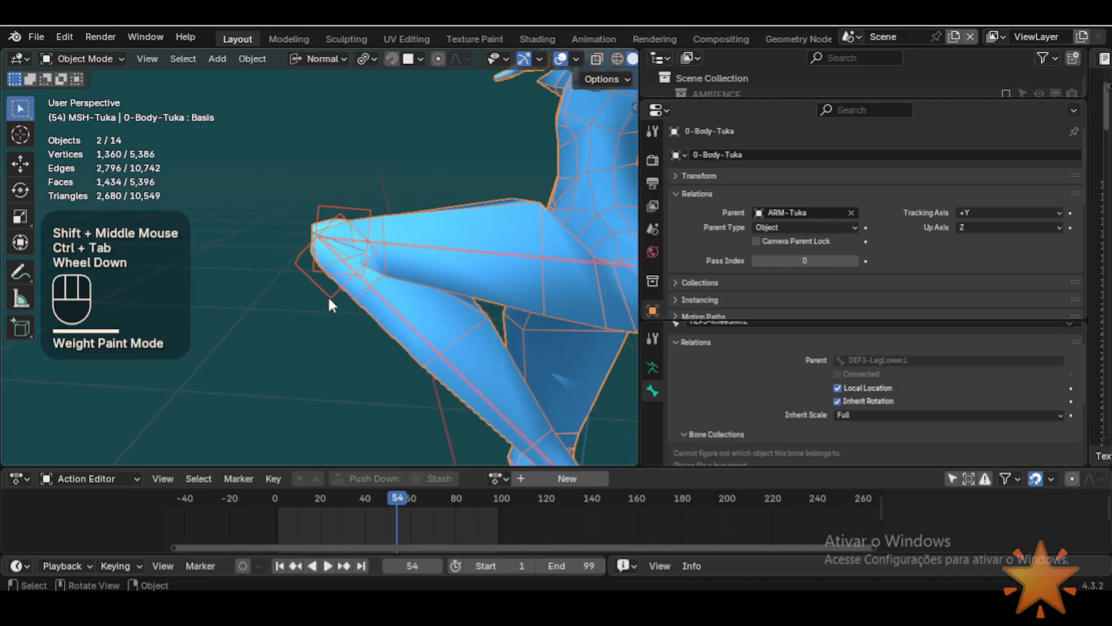
# Step: Select ARM-Tuka, add 0-Body-Tuka to the selection and enter Weight Paint mode
pyautogui.scroll(1, 328, 295)
pyautogui.click(346, 313)
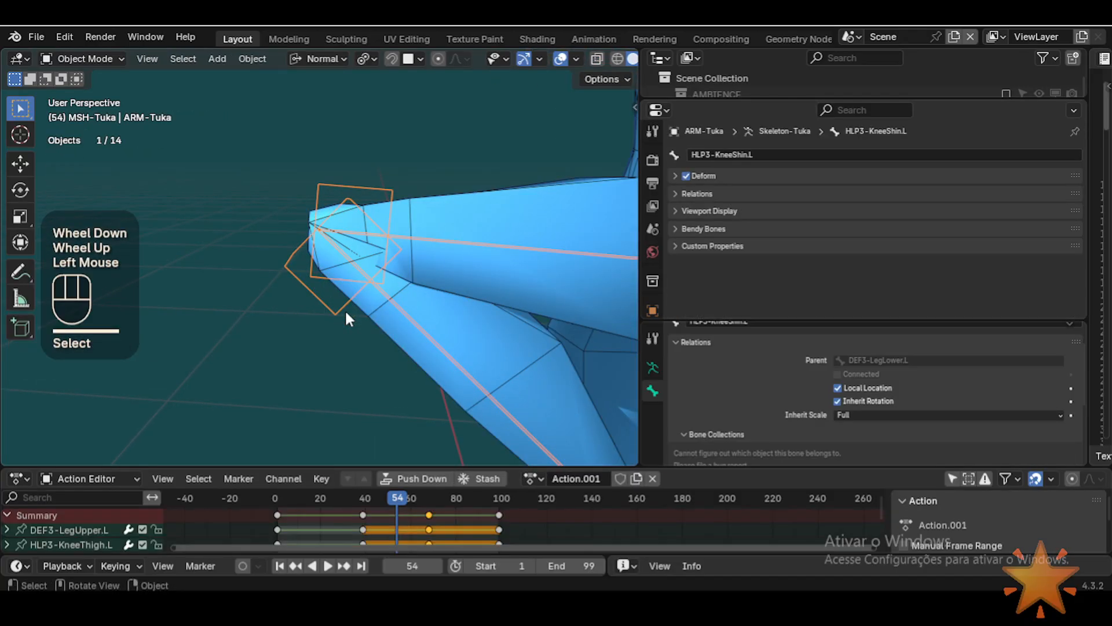
pyautogui.keyDown('shift'); pyautogui.click(394, 337); pyautogui.keyUp('shift')
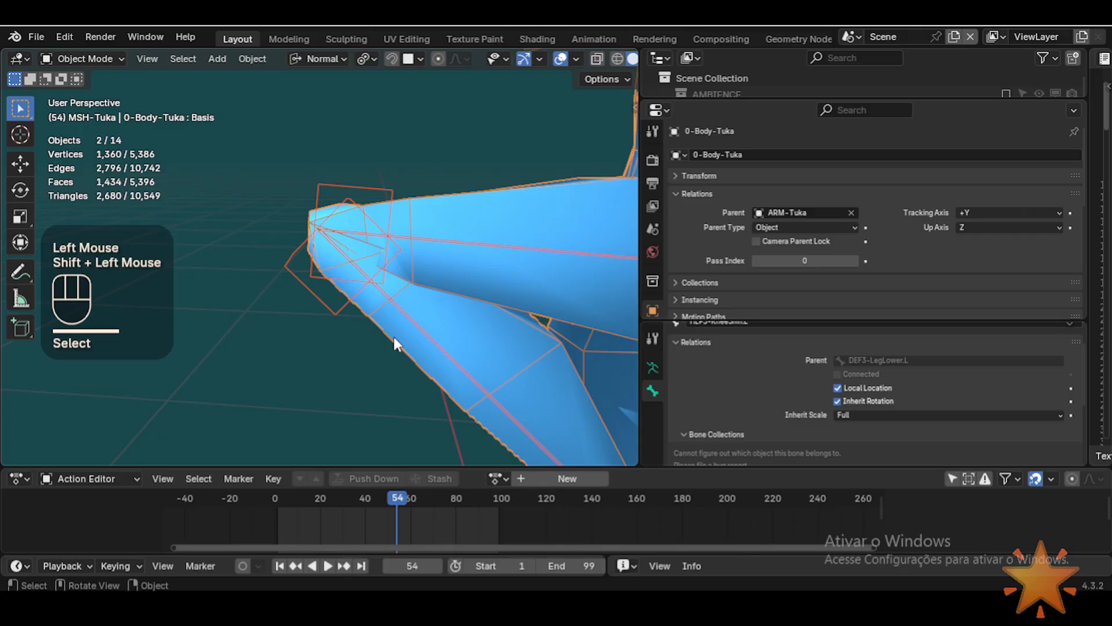
pyautogui.hotkey('ctrl', 'Tab')
pyautogui.press('Escape')
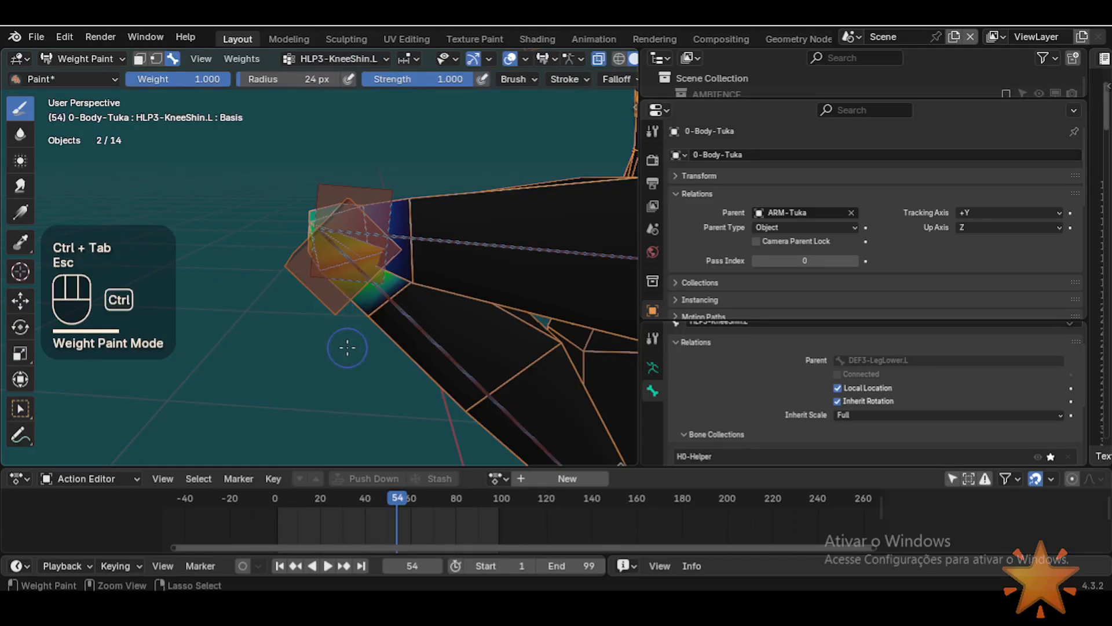
# Step: Return ARM-Tuka to Pose Mode by way of Object Mode and select the DEF3-LegLower.L bone
pyautogui.hotkey('ctrl', 'Tab')
pyautogui.scroll(-2, 328, 307)
pyautogui.click(320, 279)
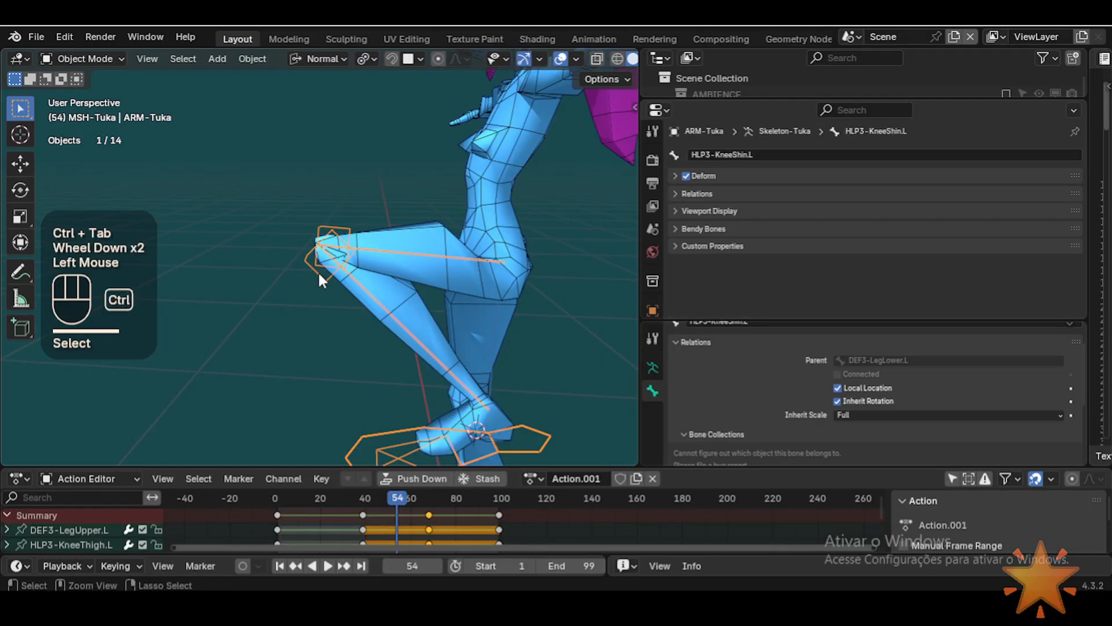
pyautogui.hotkey('ctrl', 'Tab')
pyautogui.click(320, 278)
pyautogui.moveTo(691, 321)
pyautogui.mouseDown()
pyautogui.moveTo(707, 249)
pyautogui.moveTo(715, 265)
pyautogui.moveTo(681, 319)
pyautogui.mouseUp()
pyautogui.keyDown('shift'); pyautogui.moveTo(485, 361); pyautogui.dragTo(379, 341, button='middle'); pyautogui.keyUp('shift')
pyautogui.scroll(2, 458, 243)
pyautogui.click(343, 381)
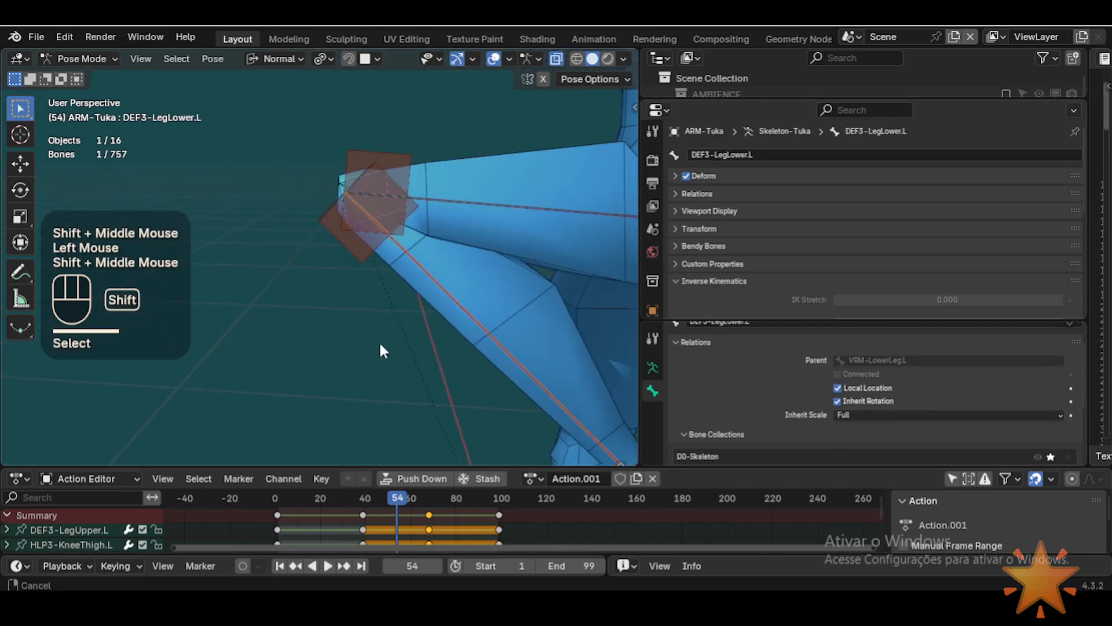
# Step: Add HLP3-KneeShin.L to the selection as the active bone and show its bone constraints in an enlarged Properties editor
pyautogui.keyDown('shift'); pyautogui.click(365, 245); pyautogui.keyUp('shift')
pyautogui.moveTo(779, 313); pyautogui.dragTo(780, 404)
pyautogui.moveTo(763, 104); pyautogui.dragTo(763, 124)
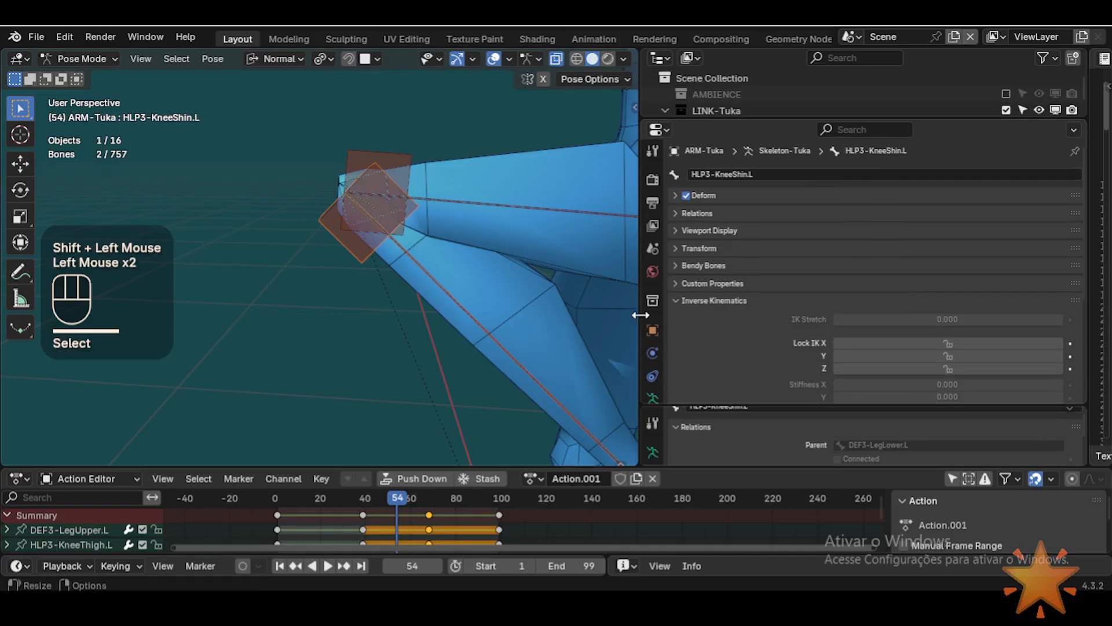
pyautogui.scroll(-2, 653, 327)
pyautogui.click(653, 386)
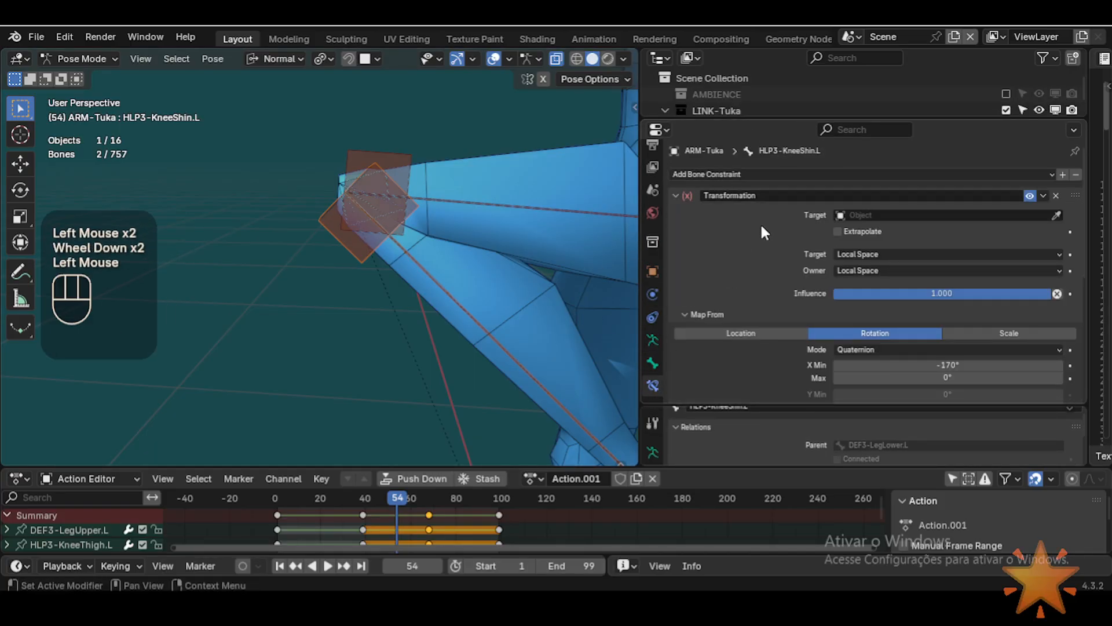
# Step: Delete the Transformation constraint from HLP3-KneeShin.L
pyautogui.scroll(-1, 944, 324)
pyautogui.scroll(-2, 944, 324)
pyautogui.scroll(3, 944, 324)
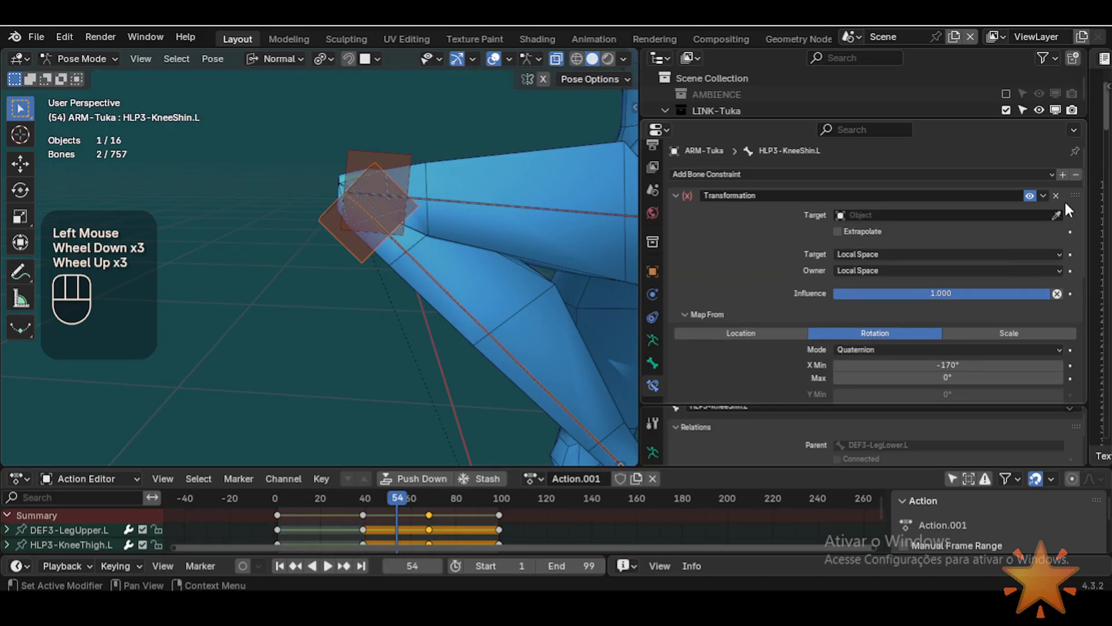
pyautogui.click(1052, 187)
pyautogui.scroll(1, 467, 266)
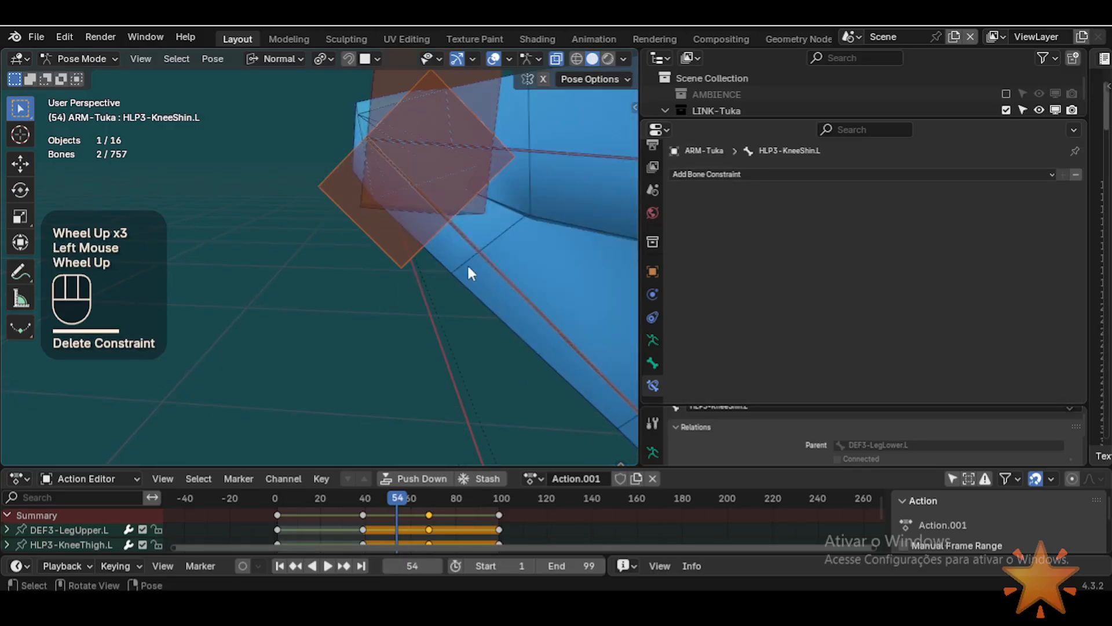
# Step: Select DEF3-LegLower.L and check its location, rotation and scale values in the sidebar
pyautogui.click(494, 269)
pyautogui.keyDown('shift'); pyautogui.moveTo(494, 268); pyautogui.dragTo(373, 341, button='middle'); pyautogui.keyUp('shift')
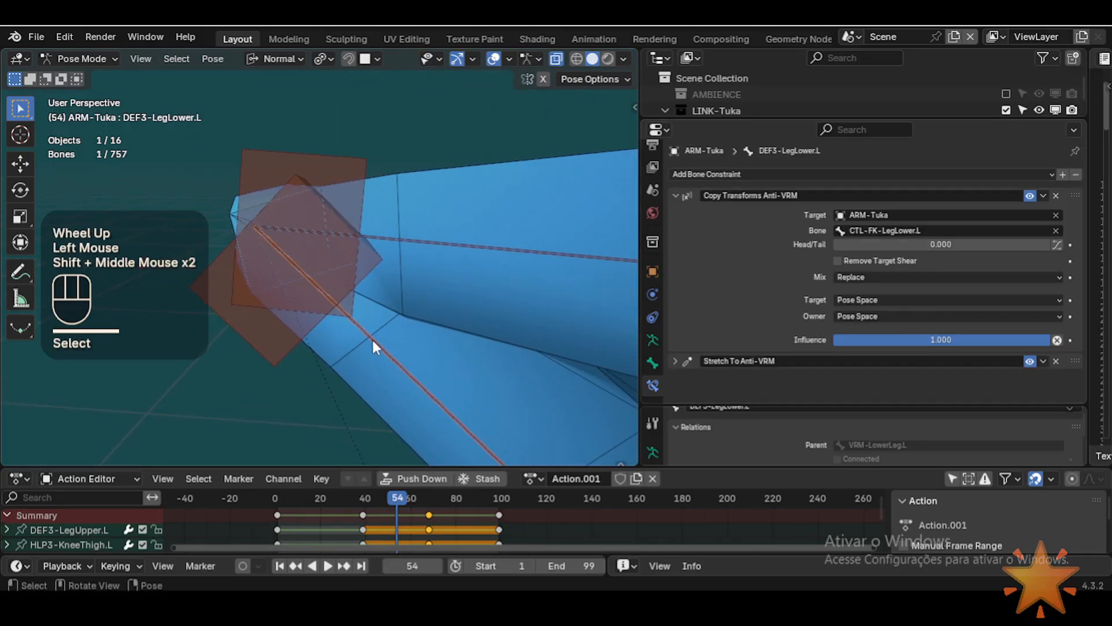
pyautogui.press('n')
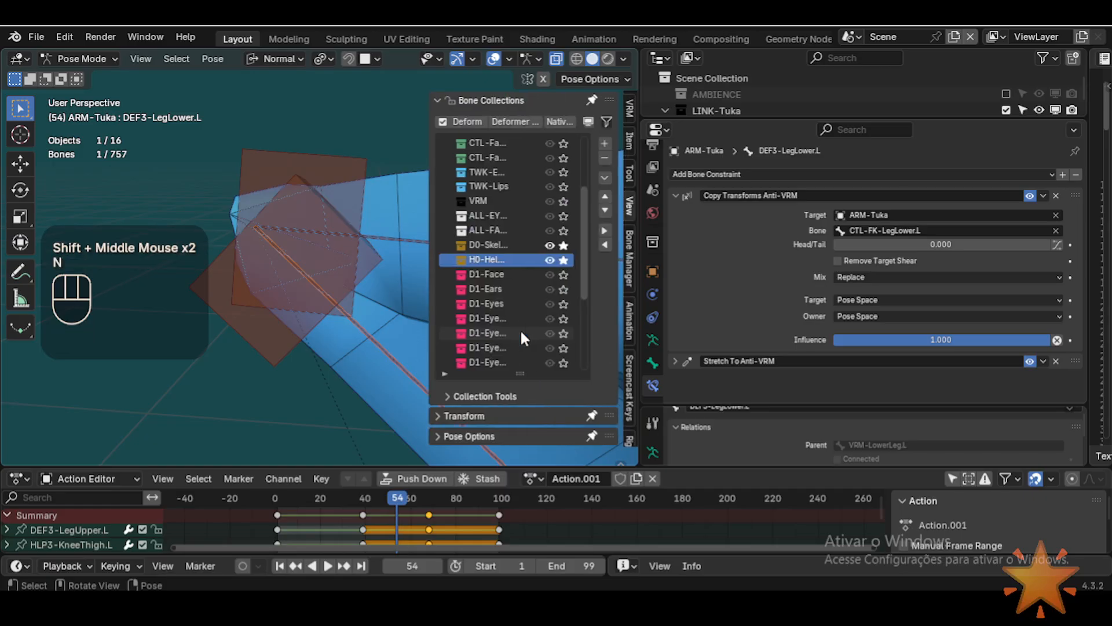
pyautogui.click(447, 101)
pyautogui.click(470, 100)
pyautogui.click(466, 101)
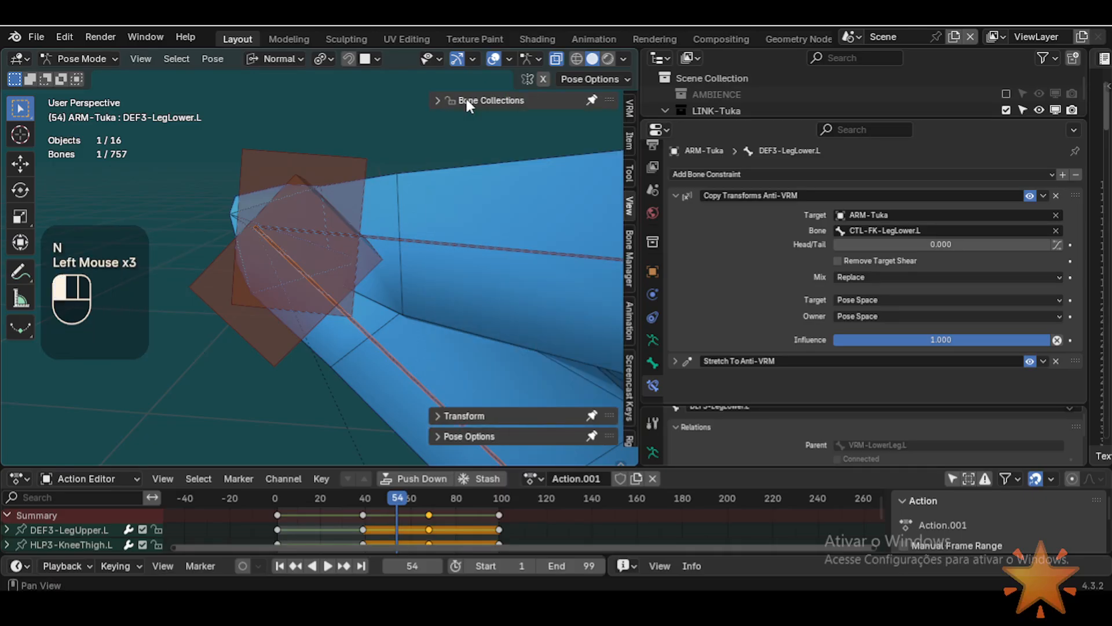
pyautogui.click(454, 118)
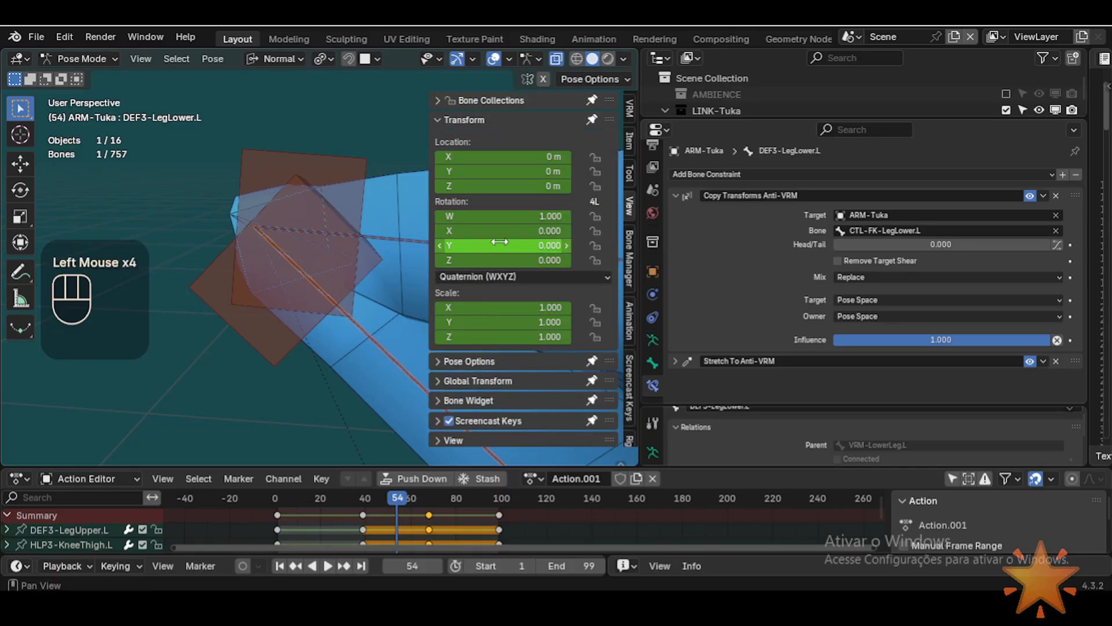
pyautogui.click(478, 123)
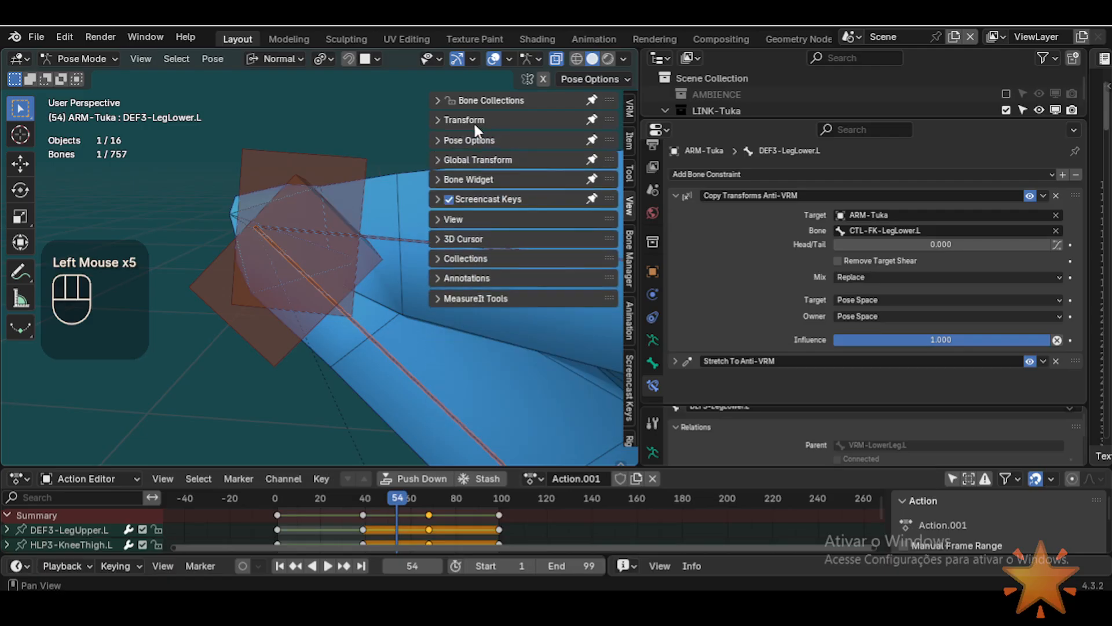
# Step: Try a Copy Rotation constraint on HLP3-KneeShin.L, looking through its Mix and Order options
pyautogui.doubleClick(280, 350)
pyautogui.click(722, 172)
pyautogui.click(721, 172)
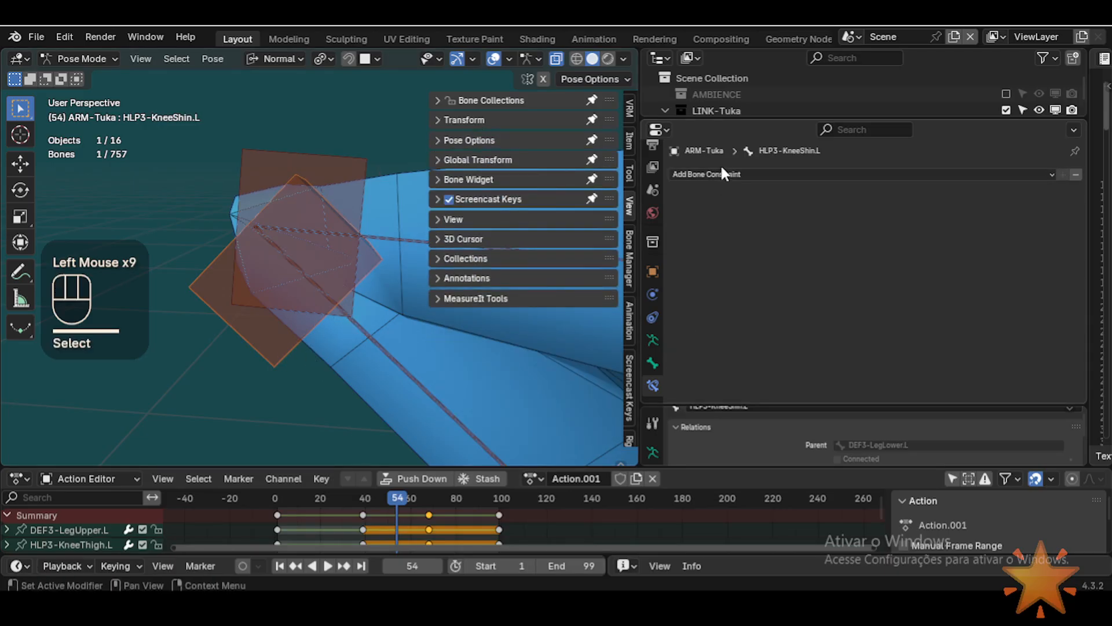
pyautogui.click(722, 171)
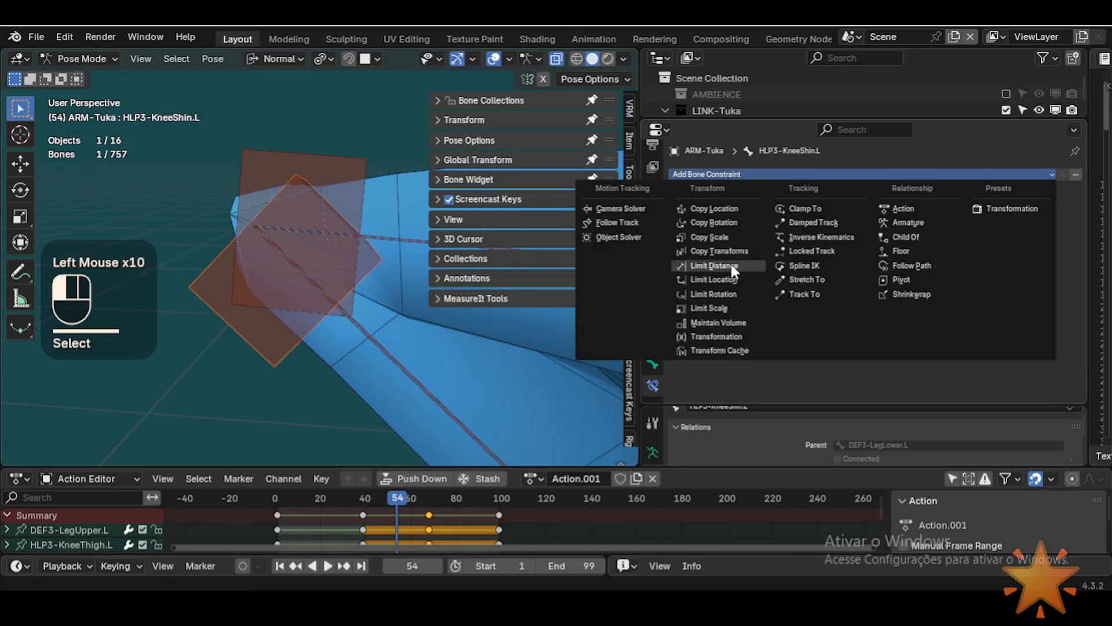
pyautogui.click(719, 223)
pyautogui.click(858, 278)
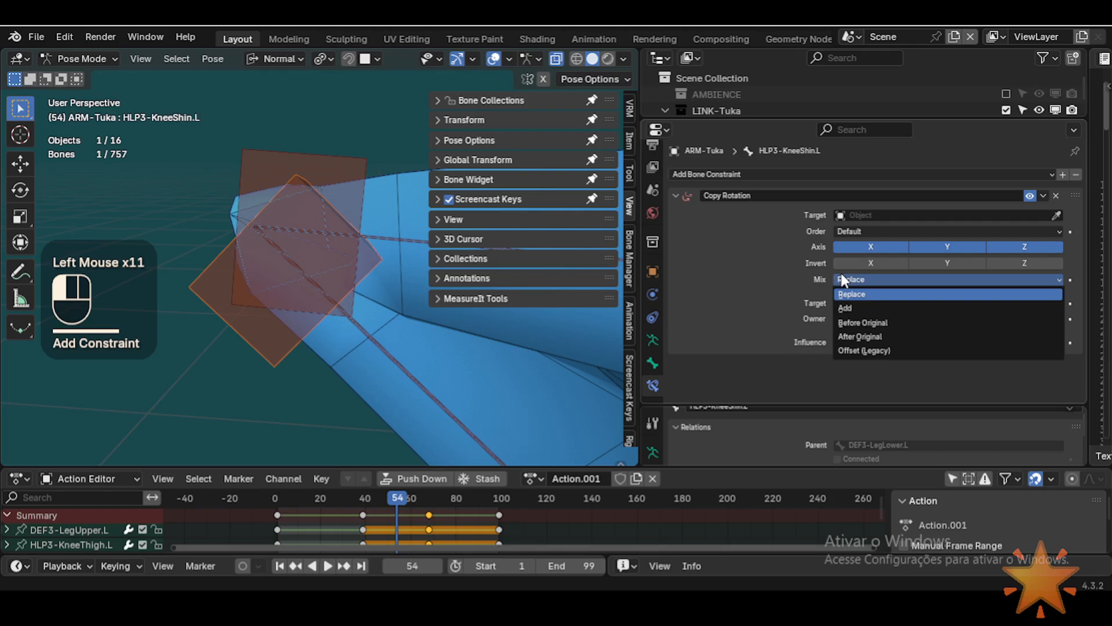
pyautogui.click(853, 231)
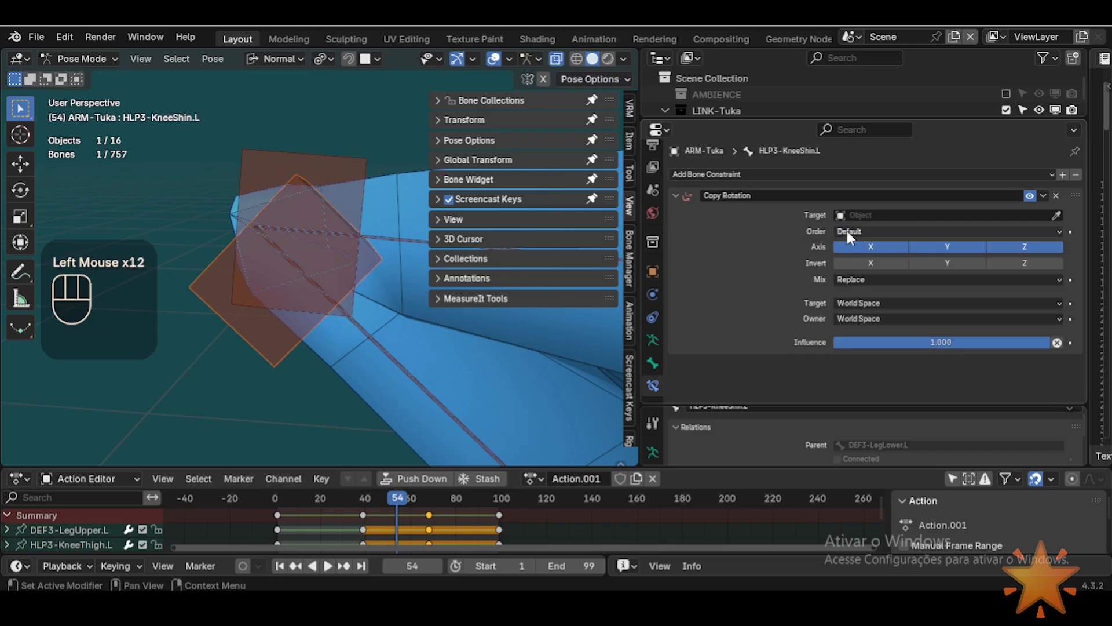
pyautogui.click(844, 233)
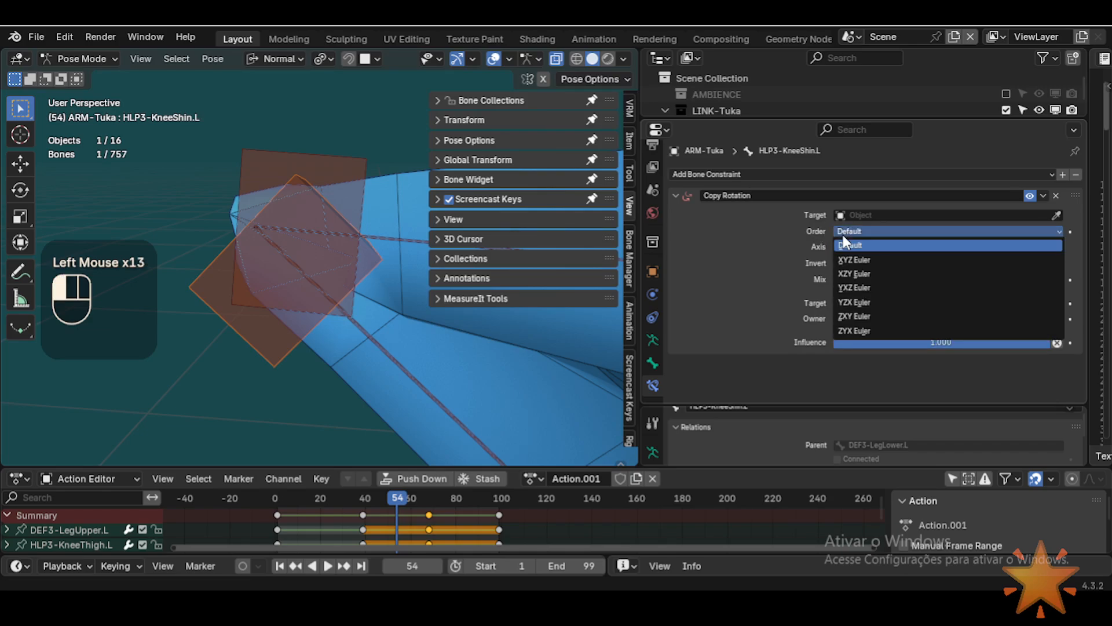
pyautogui.click(1055, 196)
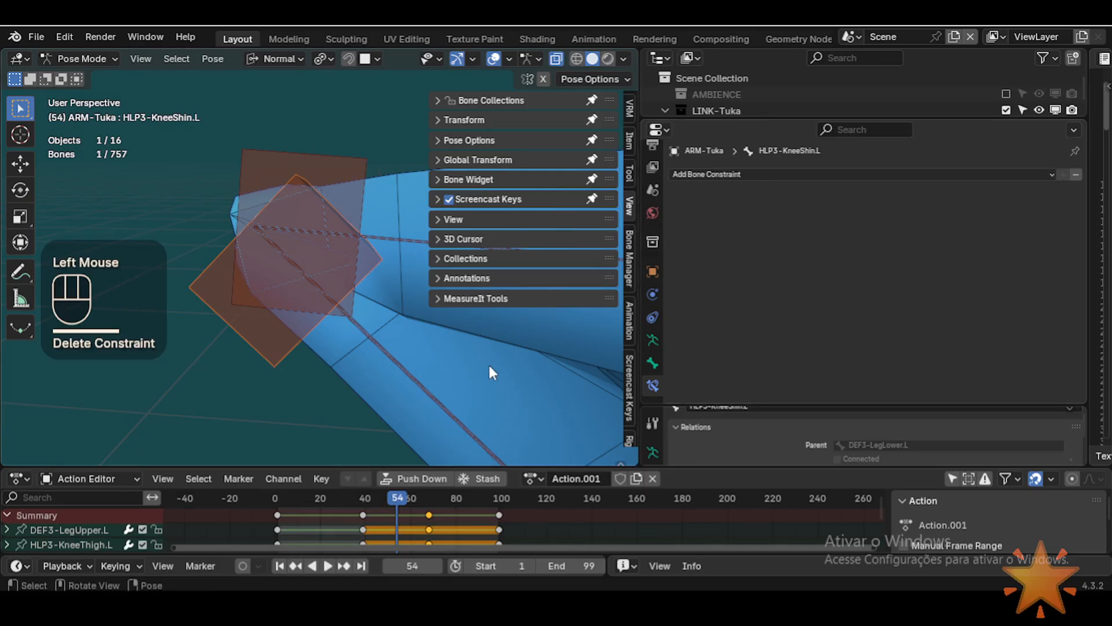
# Step: Select DEF3-LegLower.L and add HLP3-KneeShin.L to the selection as the active bone
pyautogui.press('n')
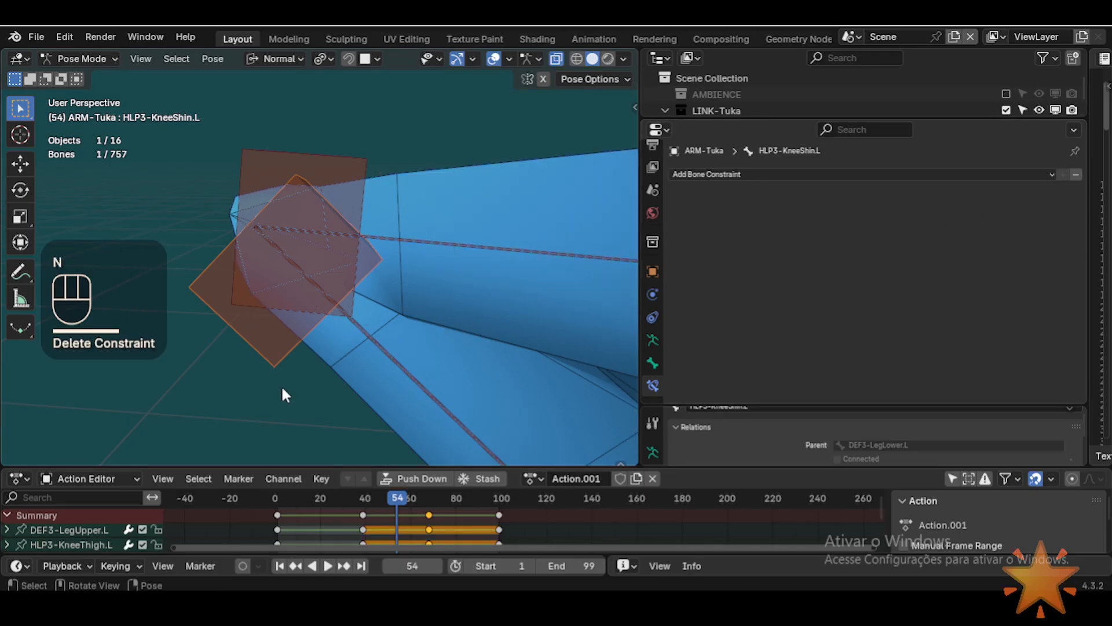
pyautogui.moveTo(325, 314); pyautogui.dragTo(337, 325, button='middle')
pyautogui.scroll(-1, 335, 330)
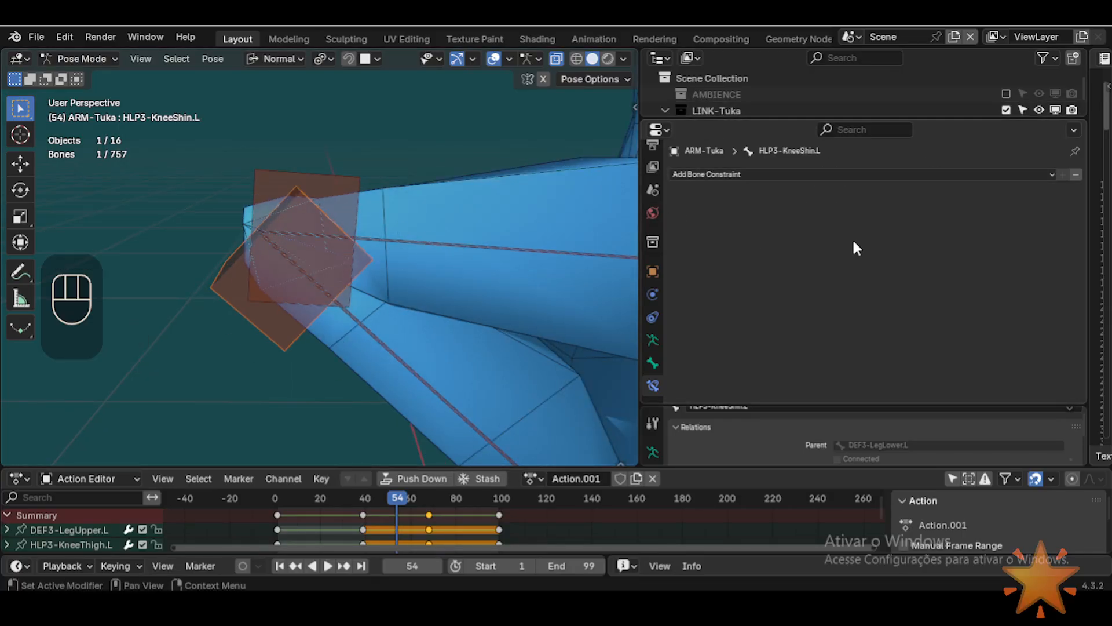
pyautogui.scroll(1, 273, 246)
pyautogui.keyDown('shift'); pyautogui.moveTo(281, 271); pyautogui.dragTo(329, 290, button='middle'); pyautogui.keyUp('shift')
pyautogui.scroll(-1, 347, 304)
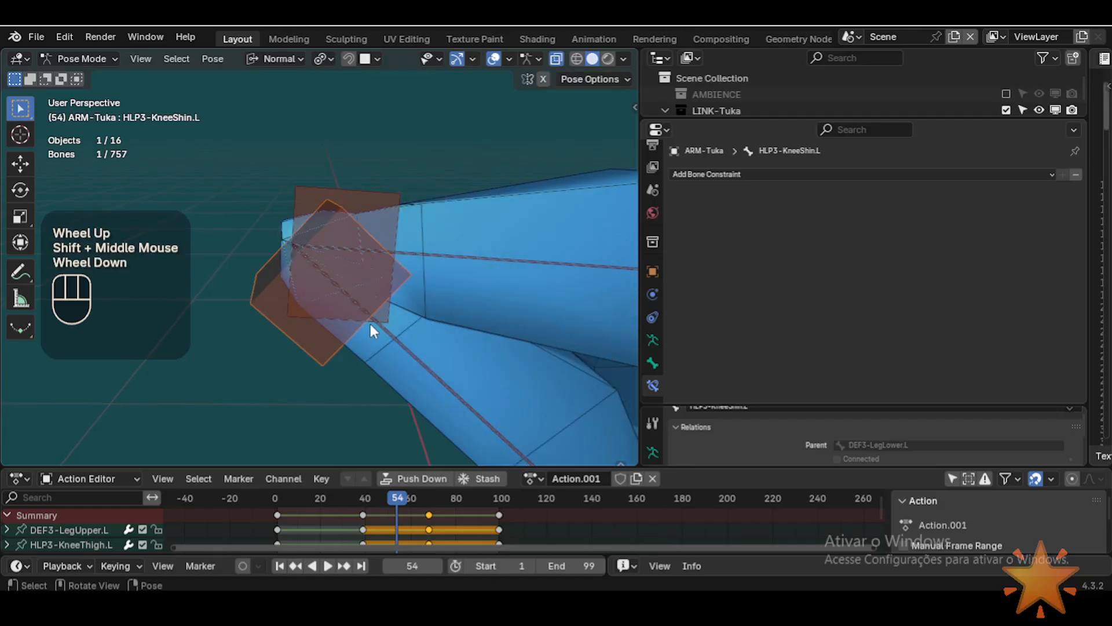
pyautogui.click(391, 338)
pyautogui.keyDown('shift'); pyautogui.click(337, 349); pyautogui.keyUp('shift')
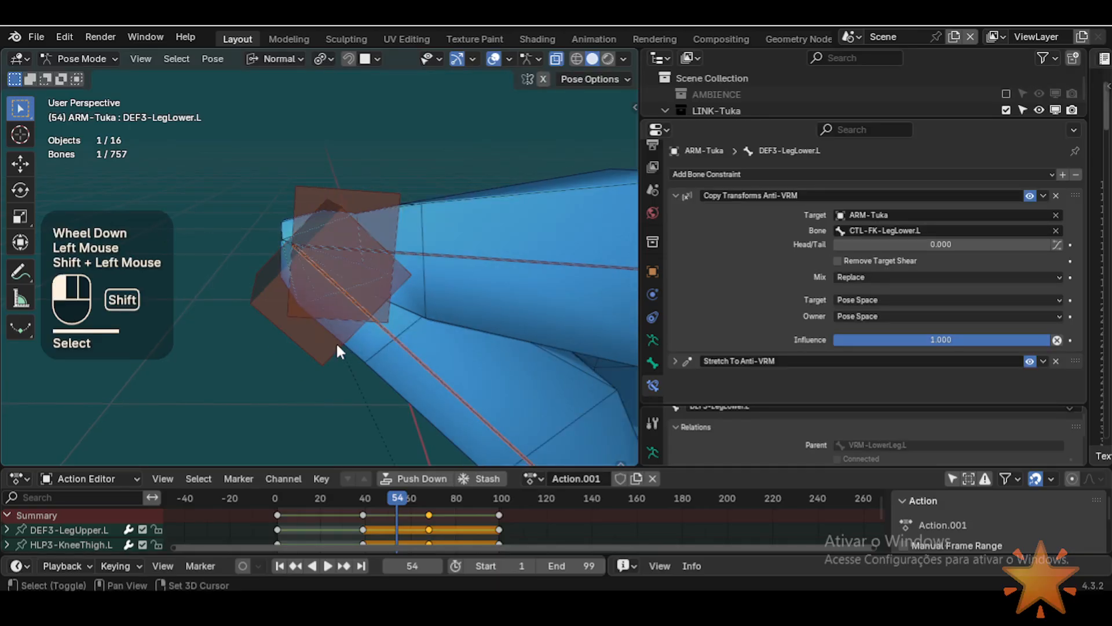
pyautogui.click(405, 347)
pyautogui.keyDown('shift'); pyautogui.click(329, 350); pyautogui.keyUp('shift')
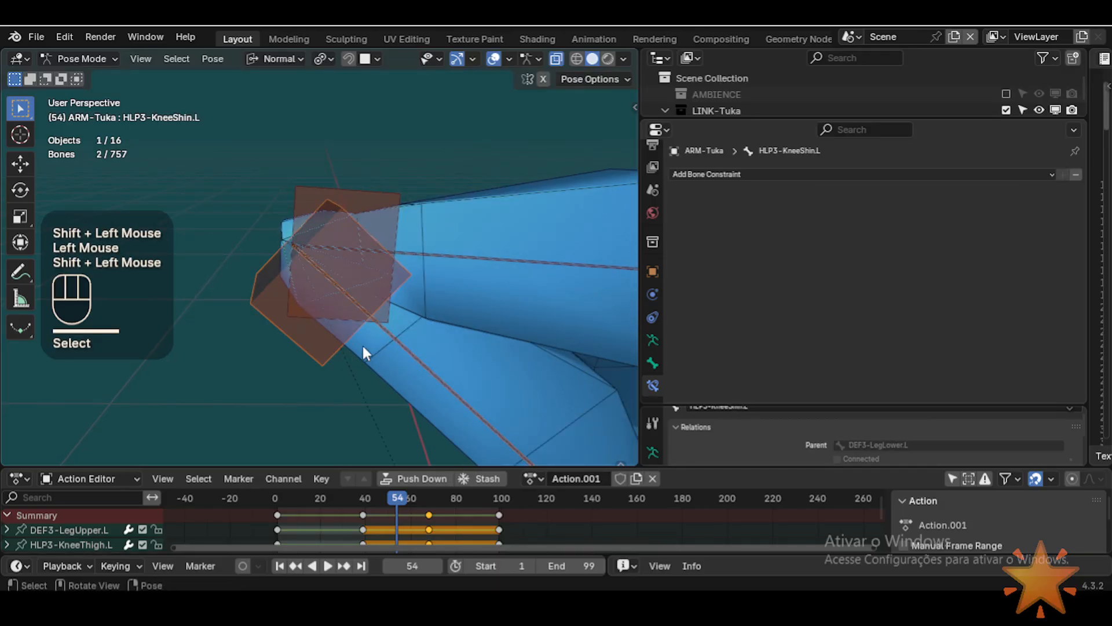
# Step: Select only HLP3-KneeShin.L and check its transform values and the available rotation modes in the sidebar
pyautogui.click(274, 307)
pyautogui.press('n')
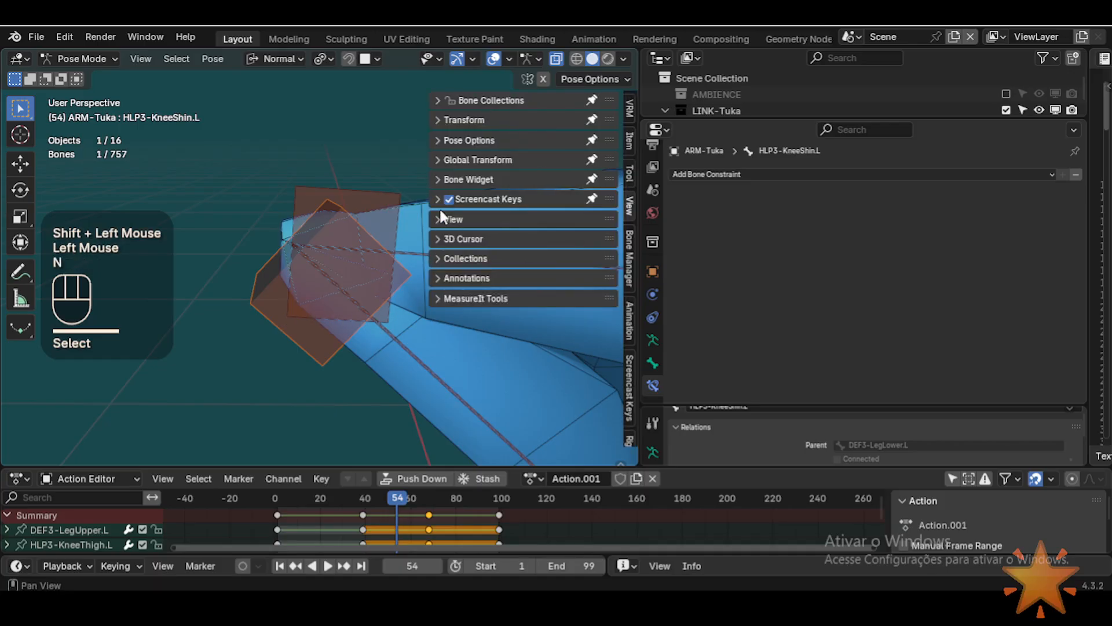
pyautogui.click(445, 120)
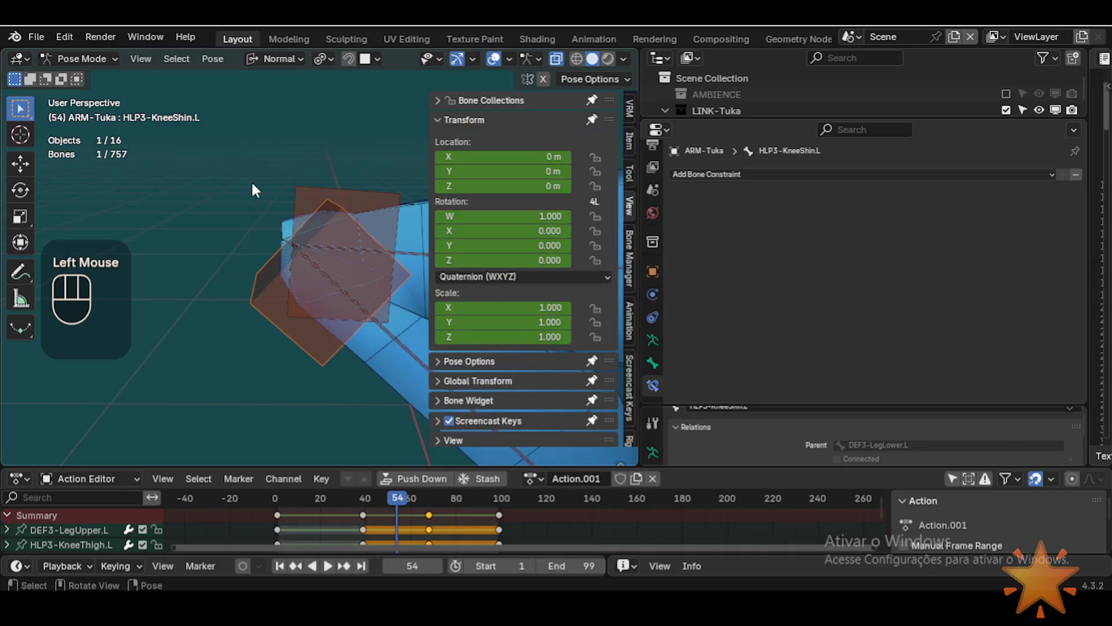
pyautogui.click(456, 276)
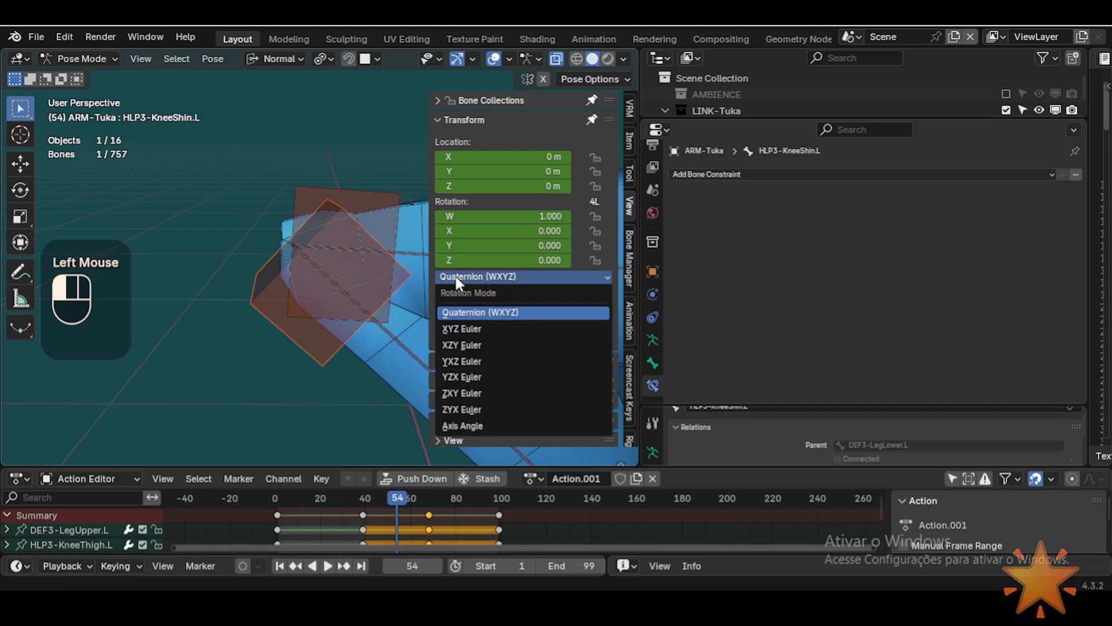
pyautogui.click(463, 278)
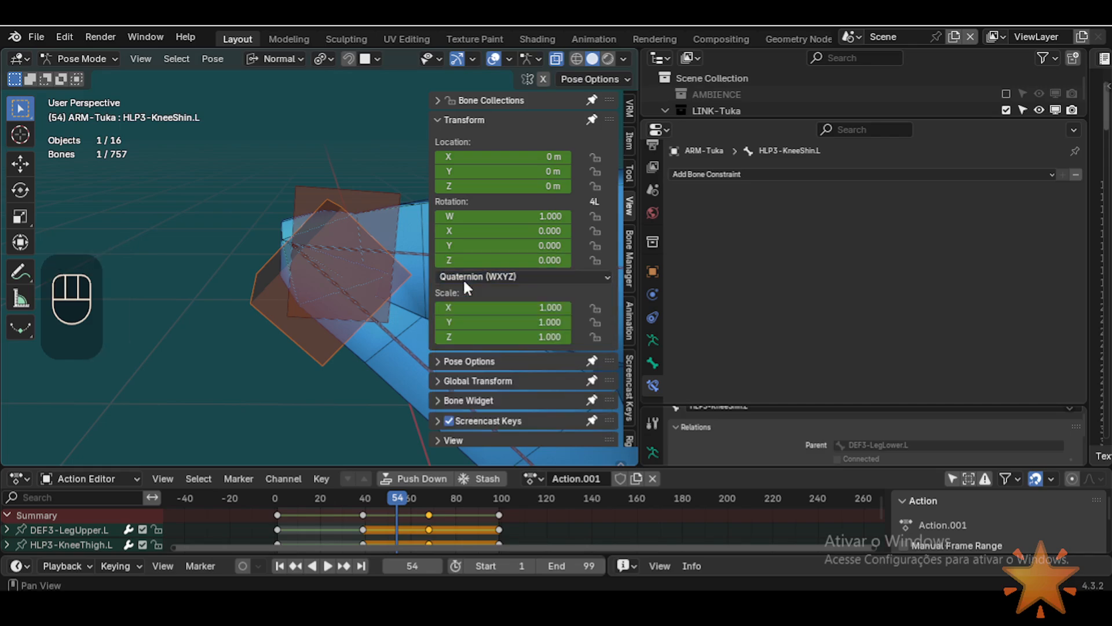
pyautogui.press('n')
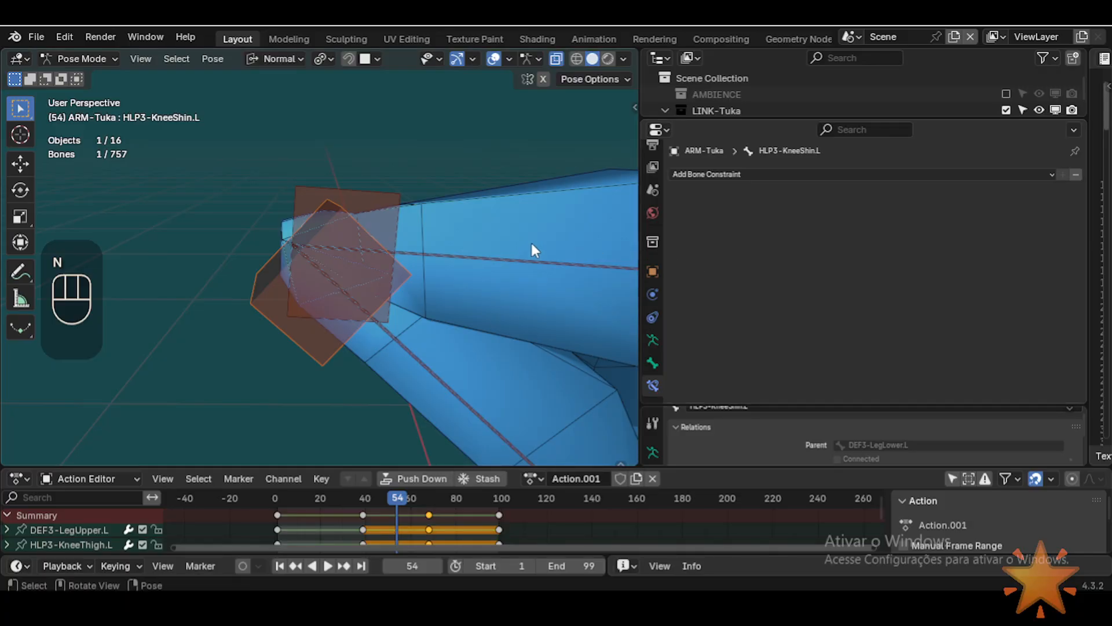
# Step: Select DEF3-LegLower.L with HLP3-KneeShin.L as the active bone and add a Transformation constraint targeting the lower leg bone
pyautogui.scroll(2, 330, 313)
pyautogui.scroll(-1, 292, 348)
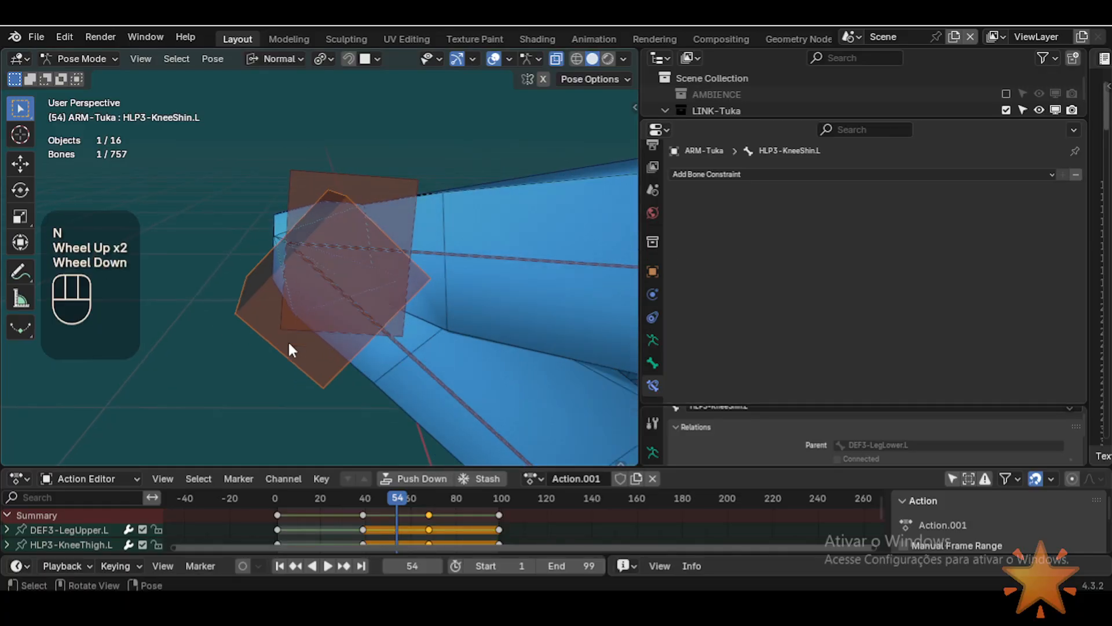
pyautogui.click(408, 352)
pyautogui.click(230, 255)
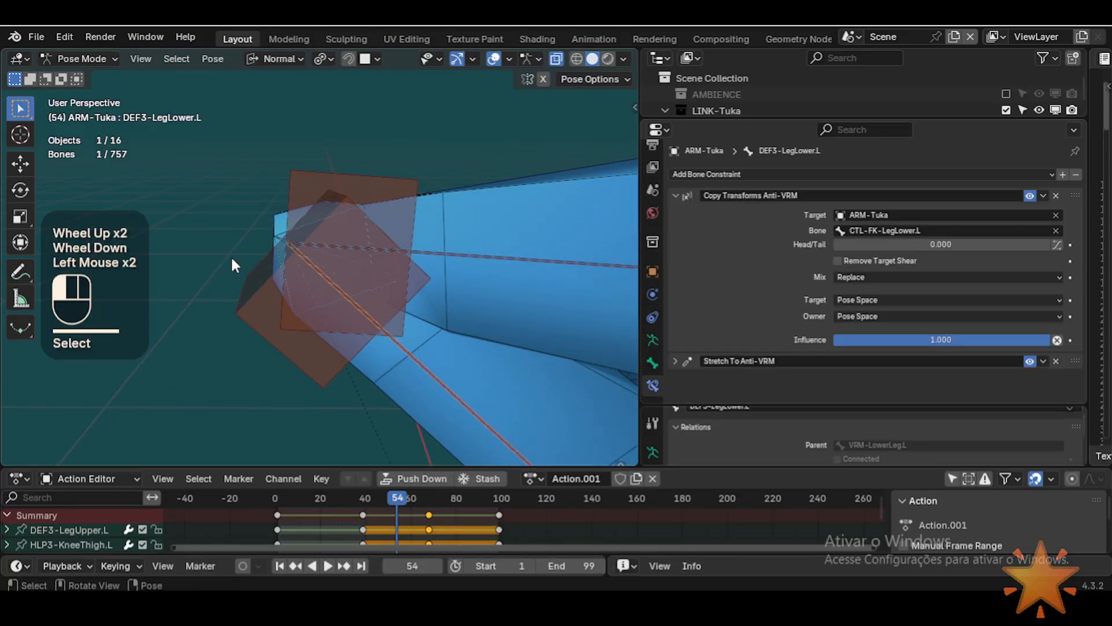
pyautogui.click(335, 182)
pyautogui.click(259, 336)
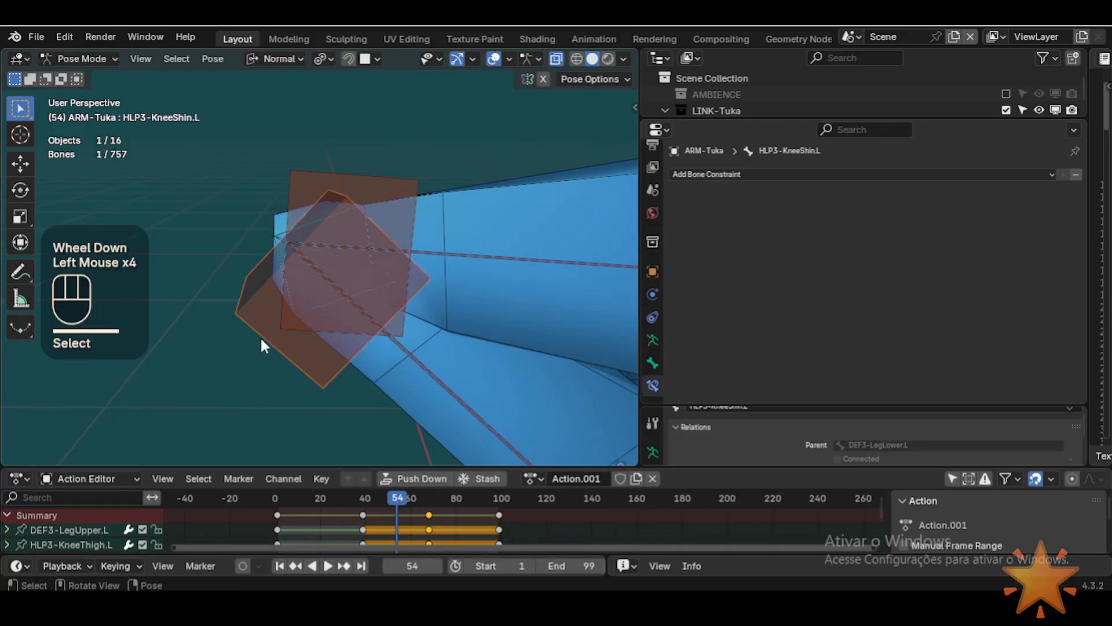
pyautogui.click(376, 365)
pyautogui.click(411, 357)
pyautogui.keyDown('shift'); pyautogui.click(334, 359); pyautogui.keyUp('shift')
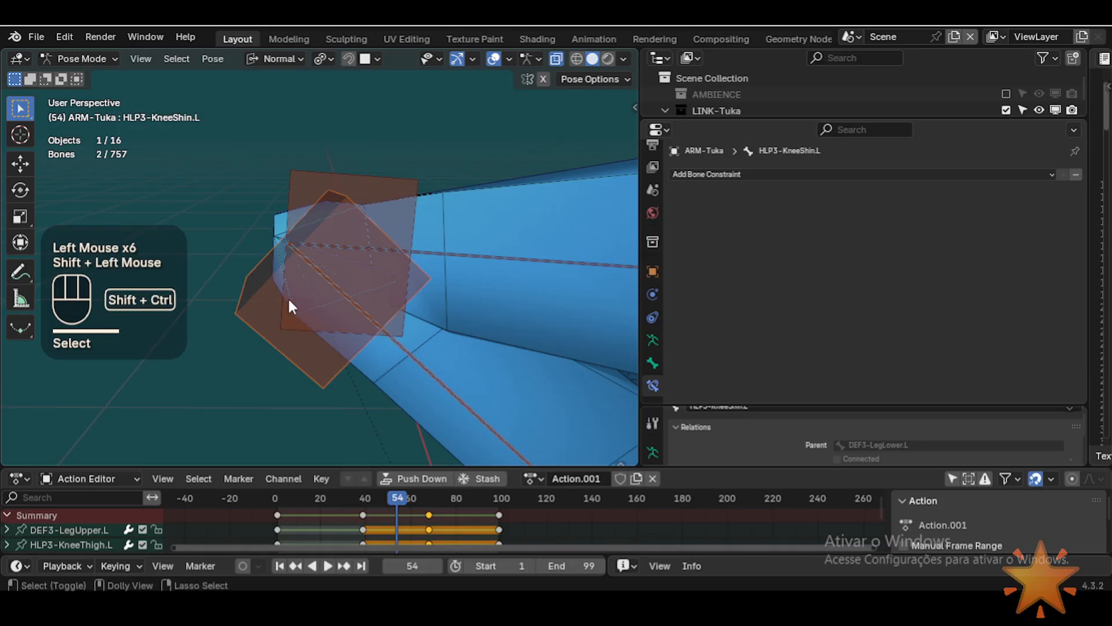
pyautogui.hotkey('shift', 'ctrl', 'c')
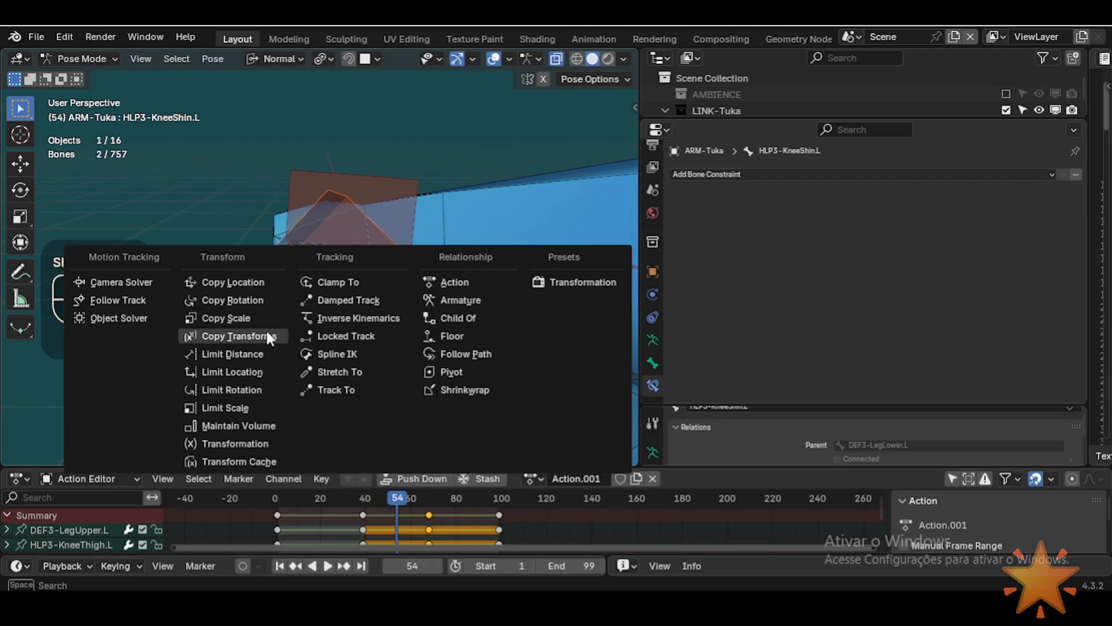
pyautogui.click(246, 443)
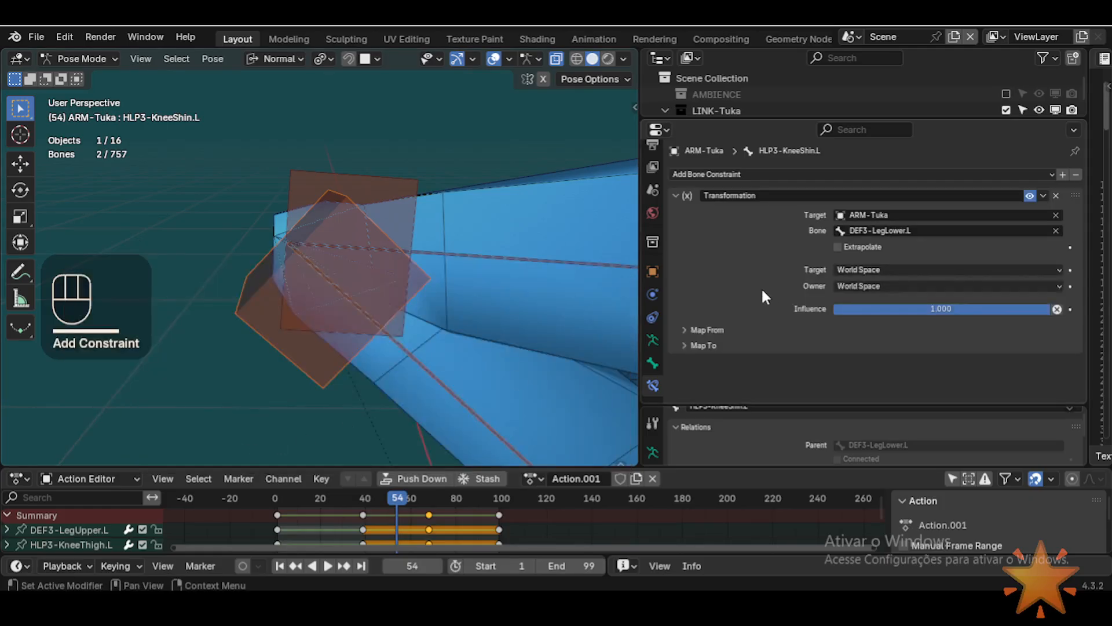
# Step: Set both the Target and Owner spaces of the Transformation constraint to Local Space
pyautogui.click(842, 269)
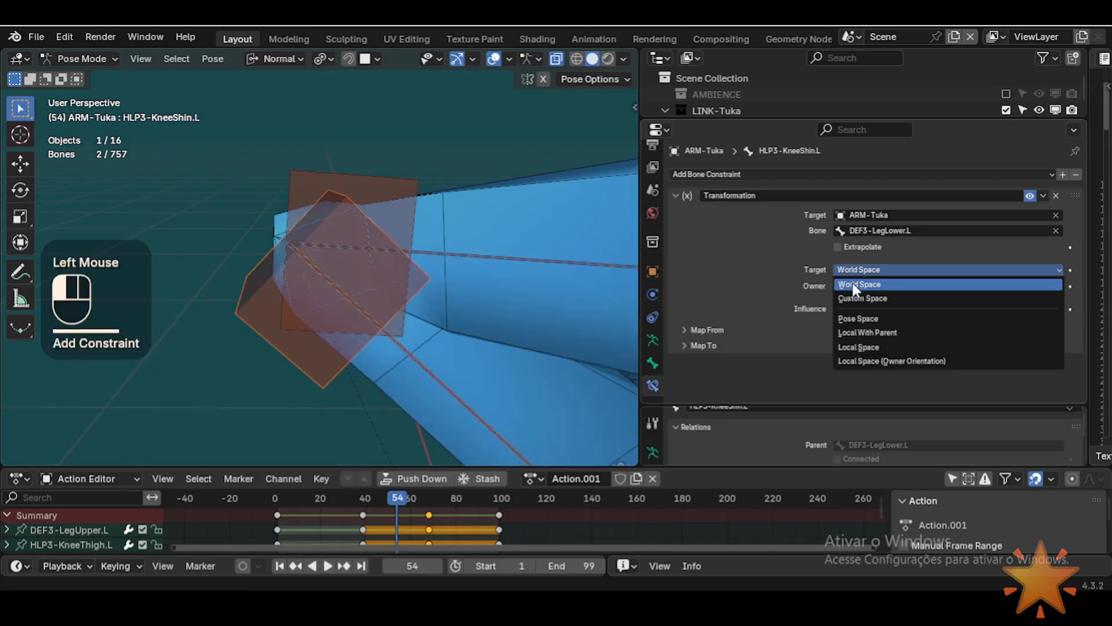
pyautogui.click(852, 350)
pyautogui.click(865, 282)
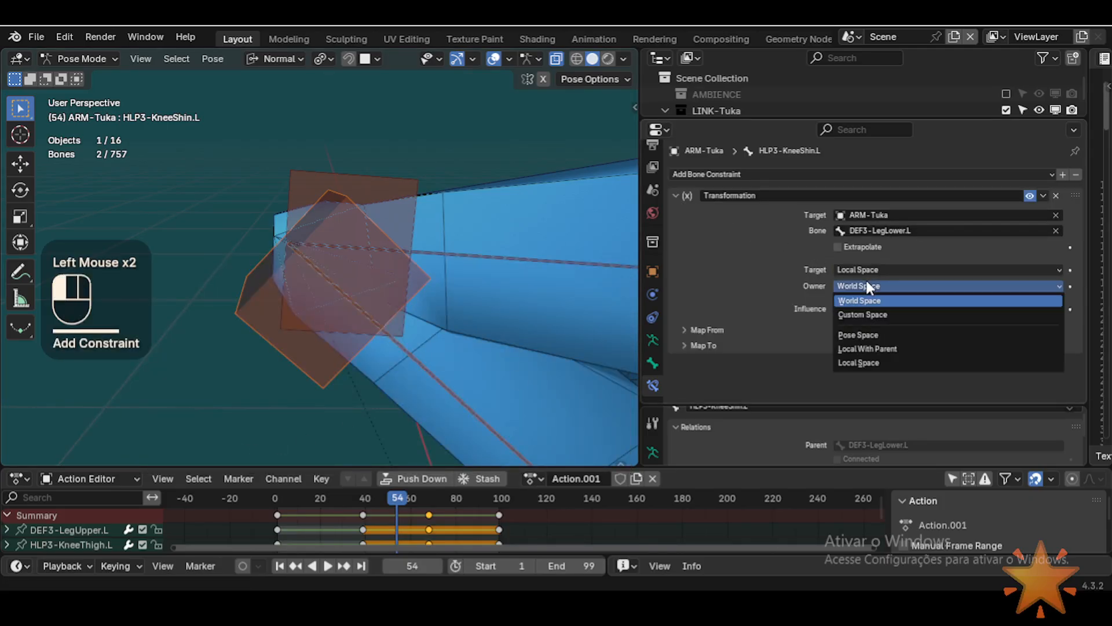
pyautogui.click(860, 363)
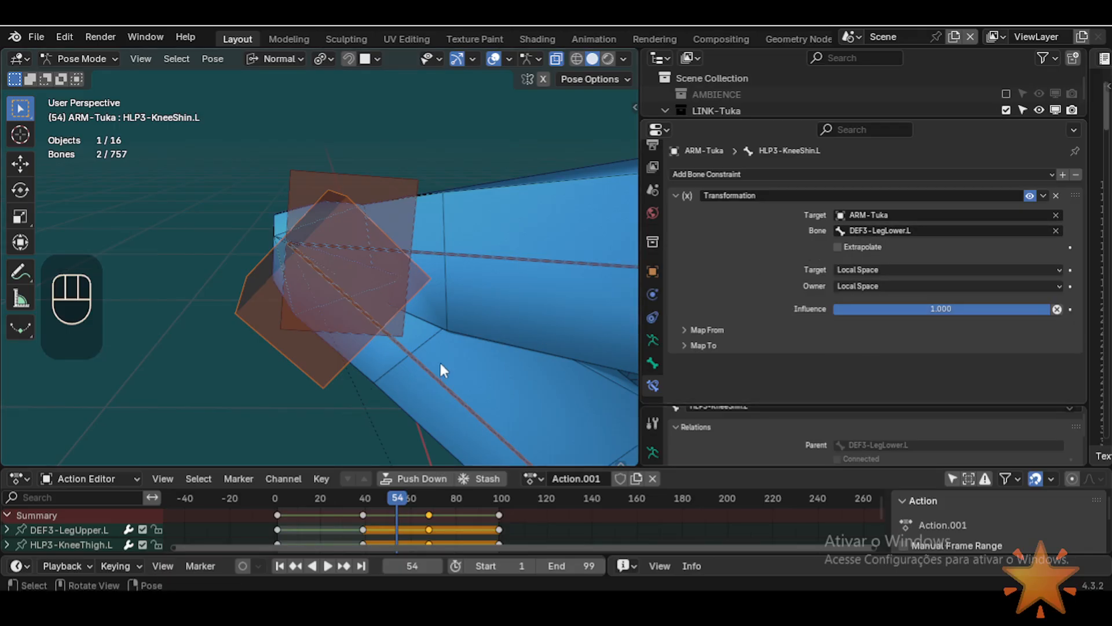
# Step: Expand the Map From settings of the Transformation constraint on HLP3-KneeShin.L
pyautogui.scroll(-1, 792, 282)
pyautogui.scroll(-1, 555, 328)
pyautogui.keyDown('shift'); pyautogui.scroll(-1, 446, 409); pyautogui.keyUp('shift')
pyautogui.keyDown('shift'); pyautogui.moveTo(446, 412); pyautogui.dragTo(375, 177, button='middle'); pyautogui.keyUp('shift')
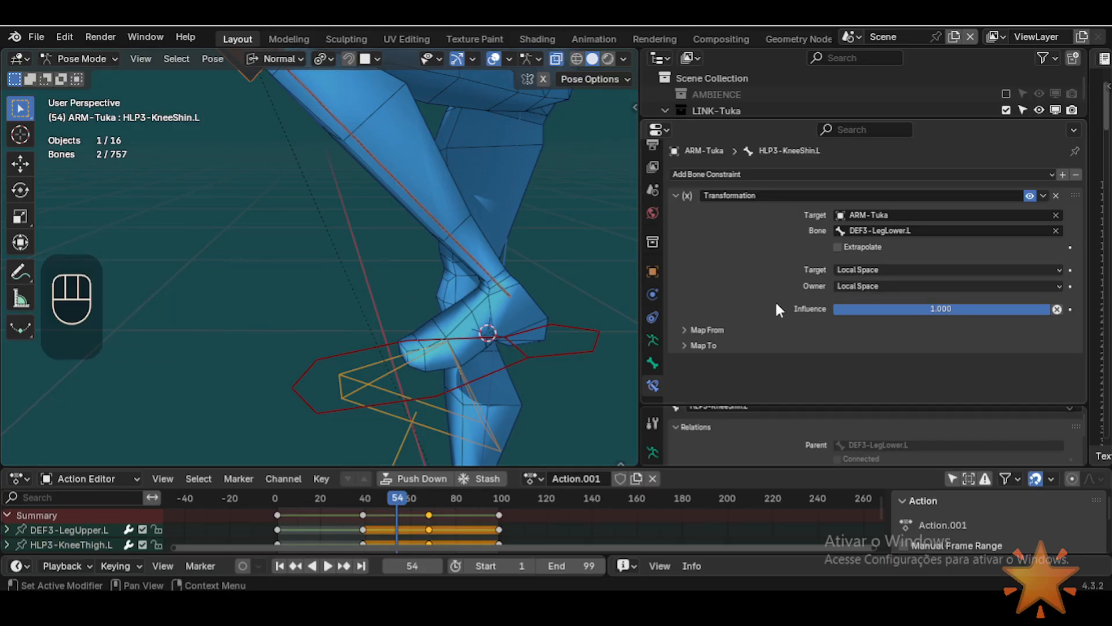
pyautogui.keyDown('shift'); pyautogui.moveTo(312, 193); pyautogui.dragTo(315, 195, button='middle'); pyautogui.keyUp('shift')
pyautogui.scroll(2, 397, 339)
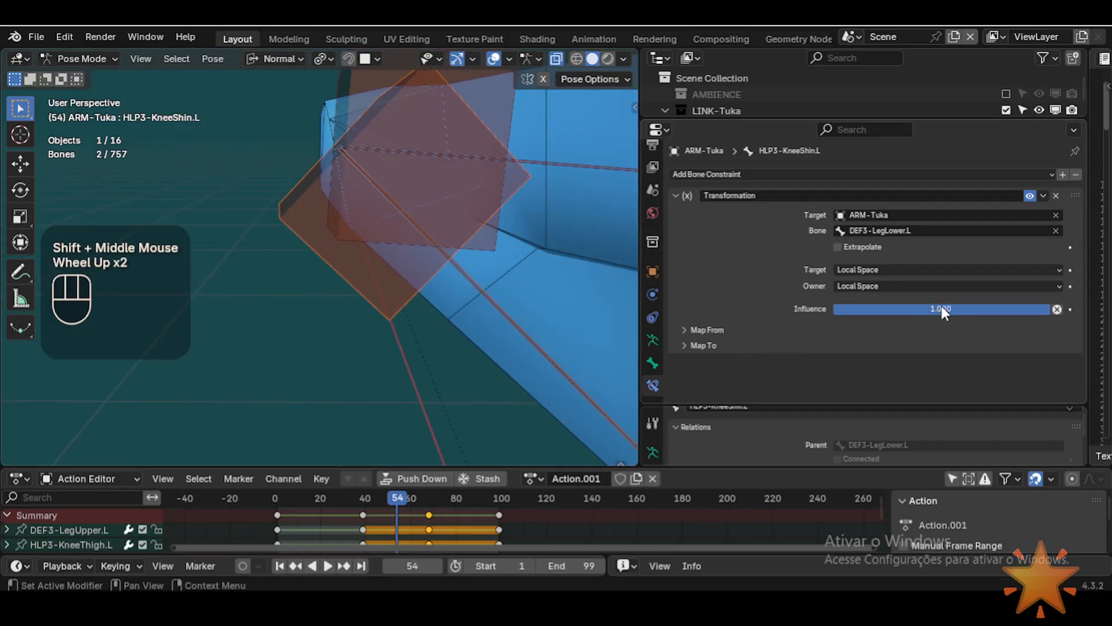
pyautogui.scroll(-2, 840, 348)
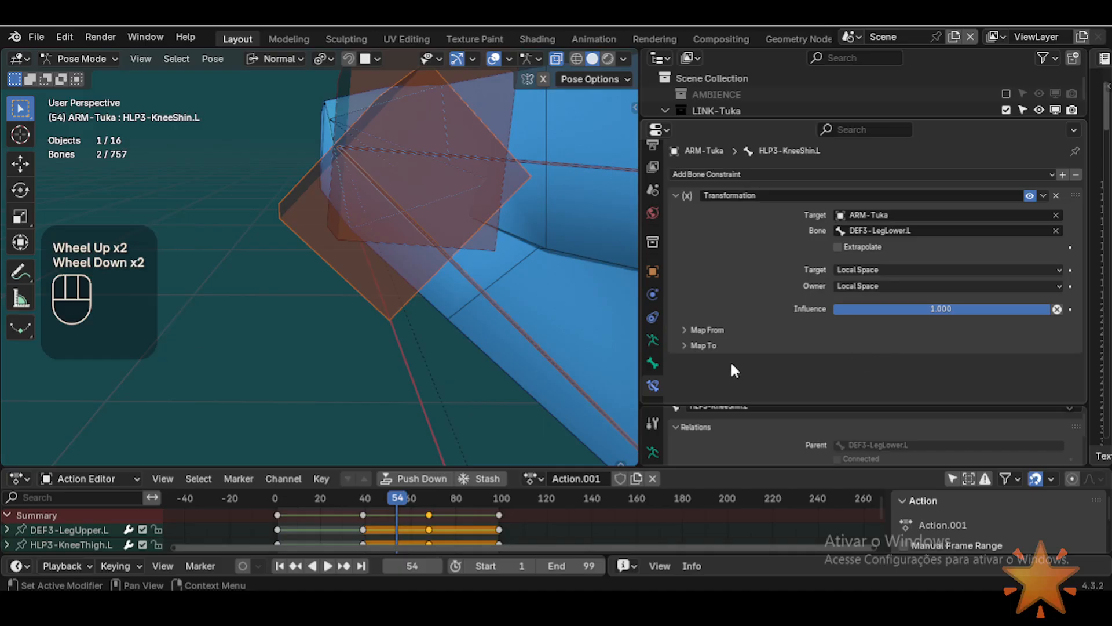
pyautogui.click(688, 330)
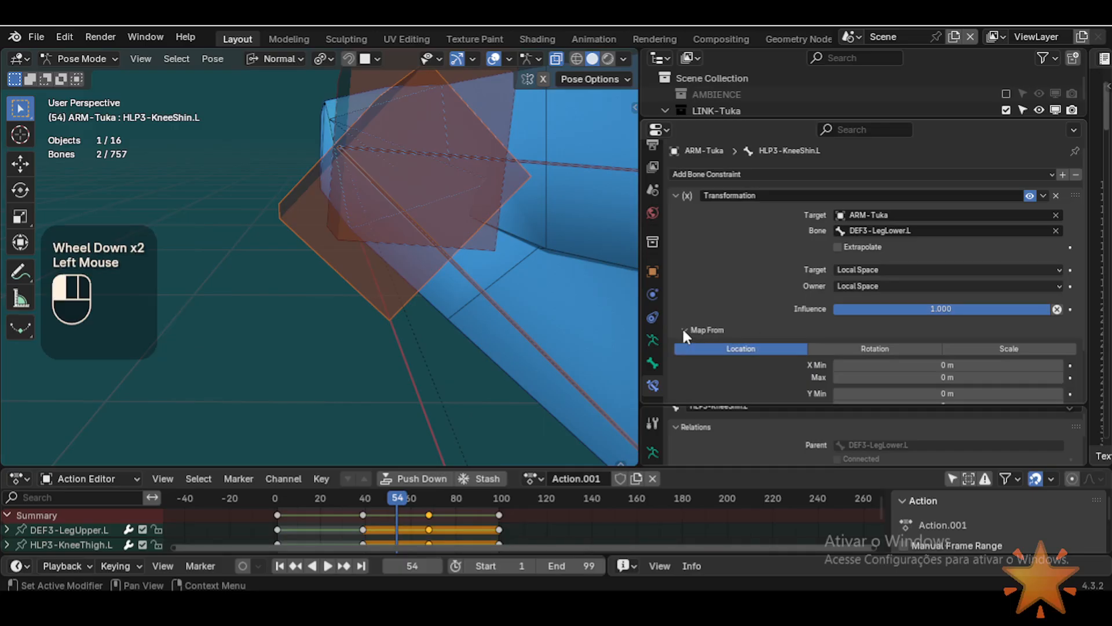
pyautogui.scroll(-2, 784, 336)
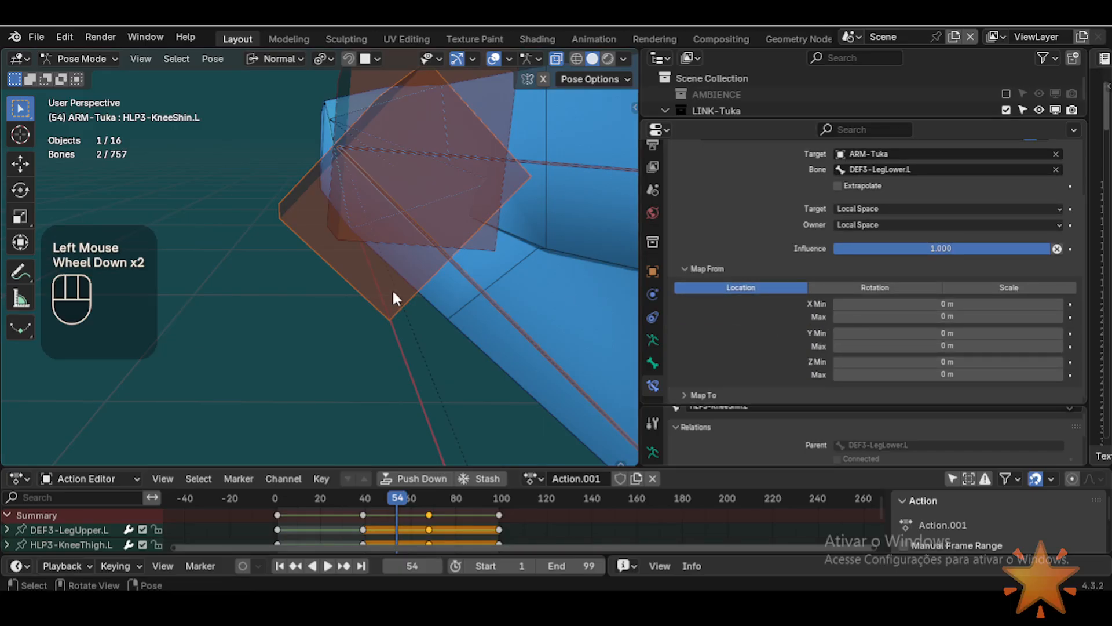
pyautogui.keyDown('shift'); pyautogui.moveTo(393, 295); pyautogui.dragTo(354, 336, button='middle'); pyautogui.keyUp('shift')
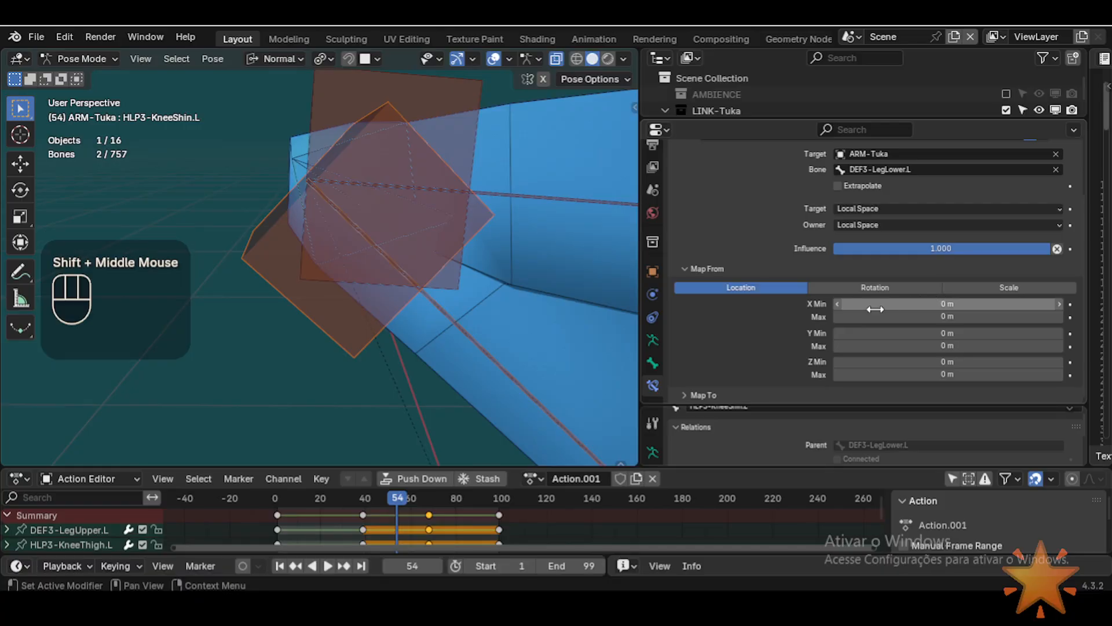
# Step: Try moving the MTR-IK-Foot.L bone to check how the knee helper bones follow the leg
pyautogui.scroll(-2, 478, 301)
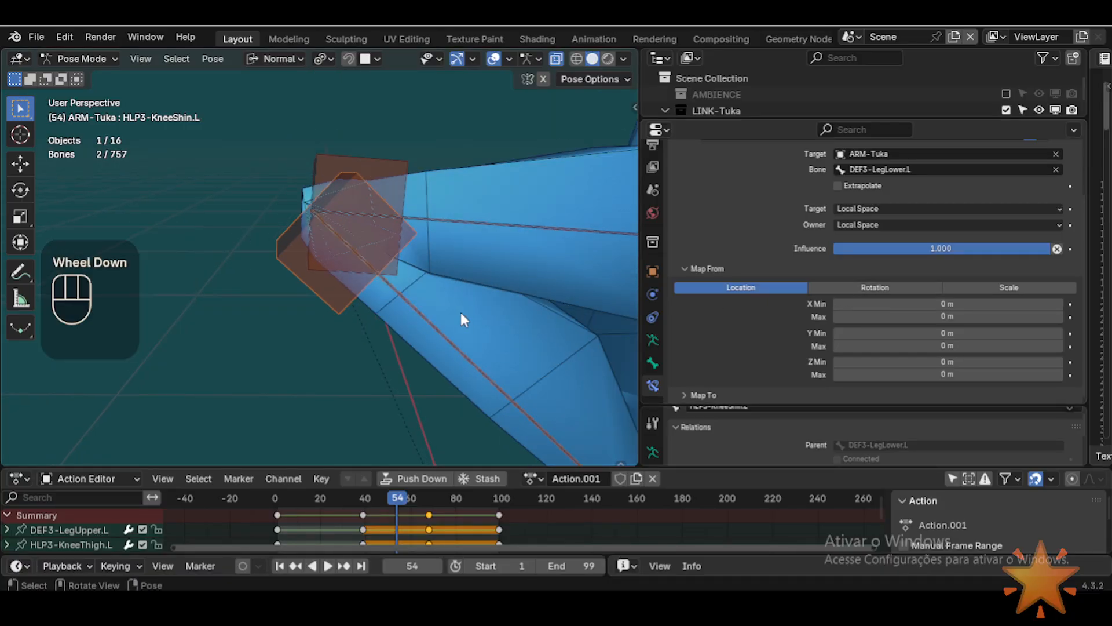
pyautogui.click(903, 305)
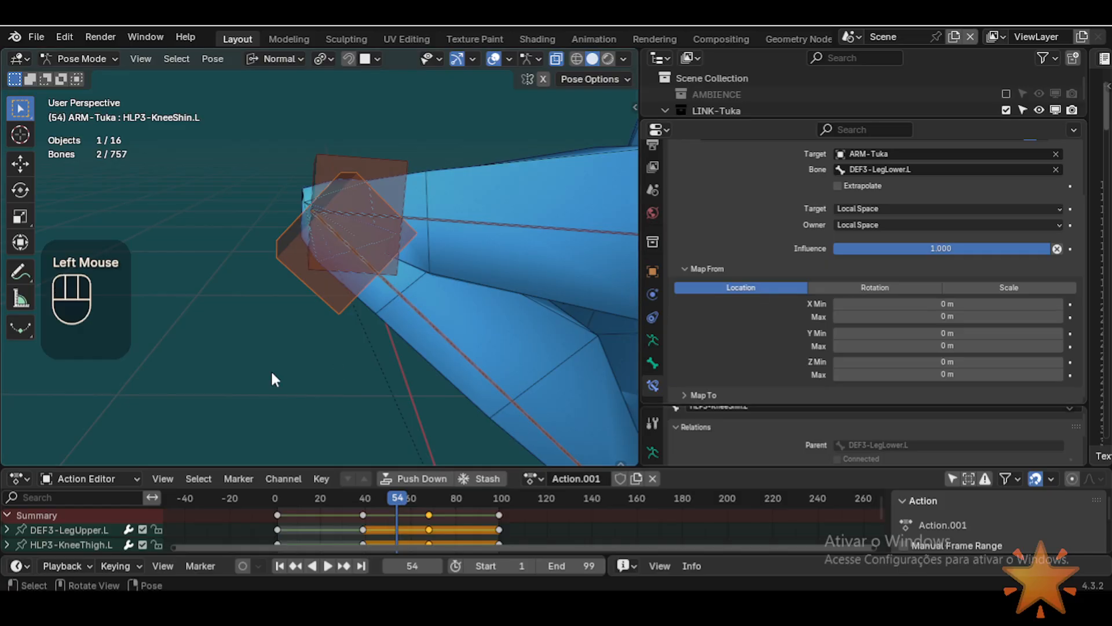
pyautogui.moveTo(273, 378); pyautogui.dragTo(375, 320, button='middle')
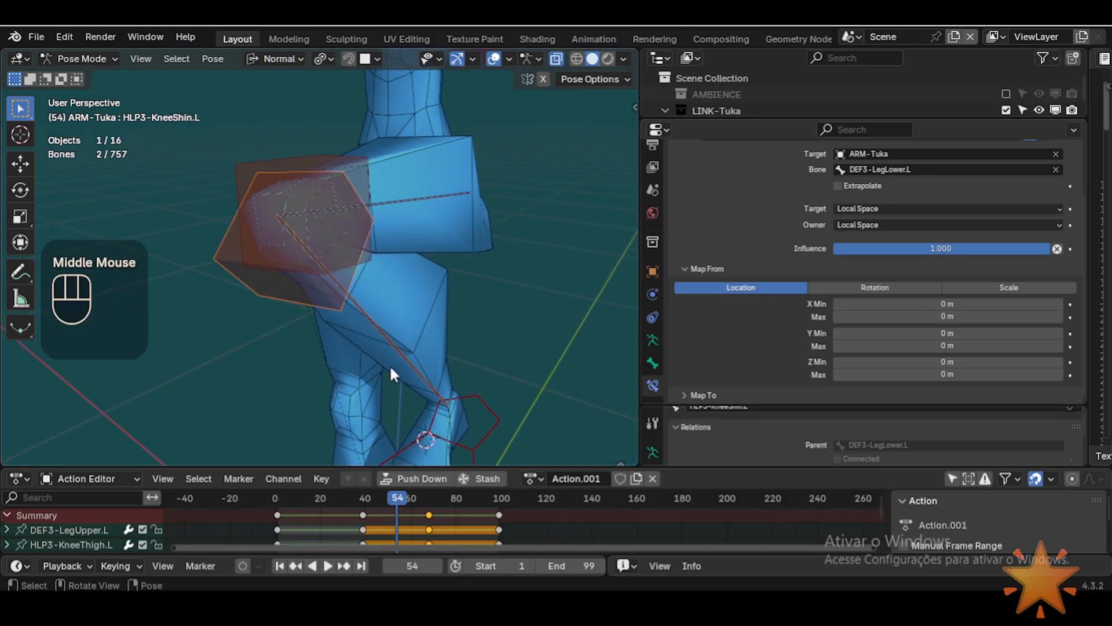
pyautogui.click(483, 414)
pyautogui.press('g')
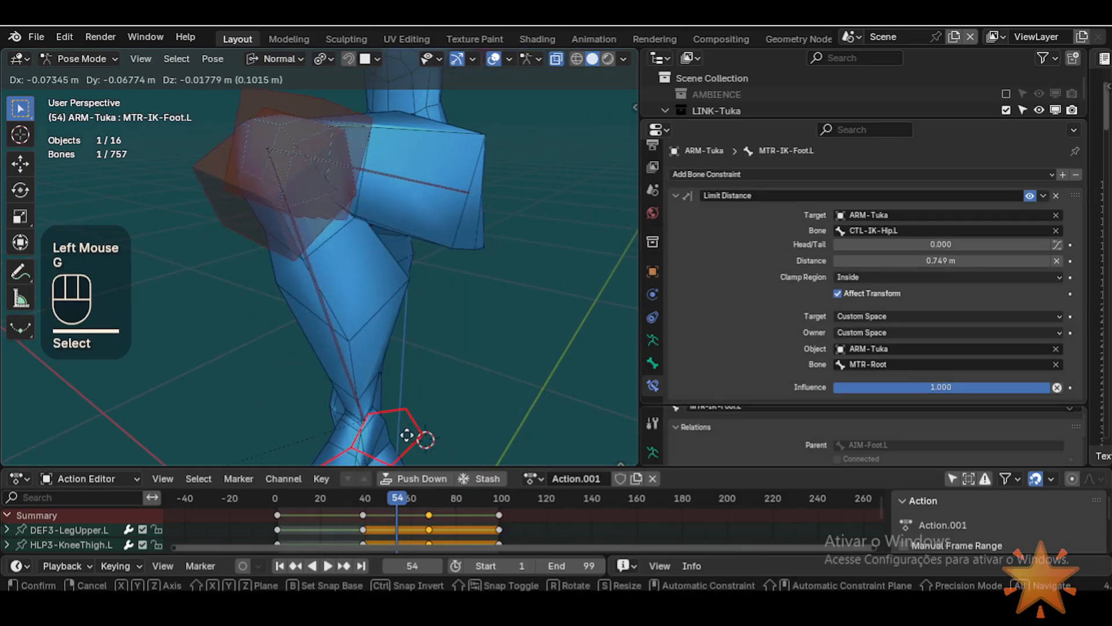
pyautogui.press('Escape')
pyautogui.click(365, 315)
pyautogui.moveTo(365, 315); pyautogui.dragTo(342, 295, button='middle')
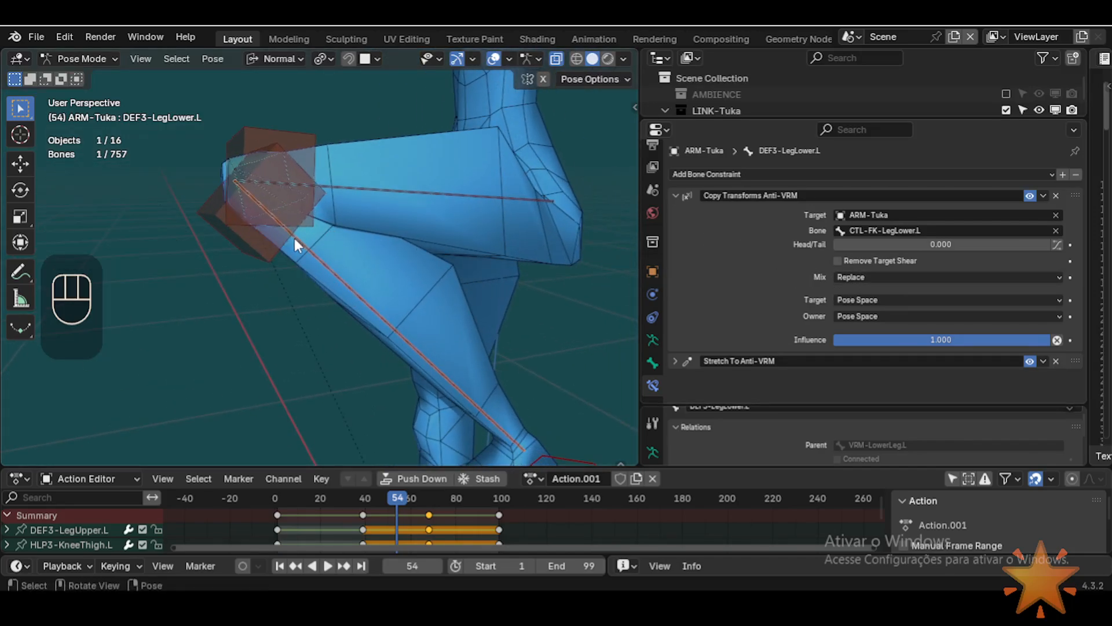
# Step: Set Map From in the HLP3-KneeShin.L bone's Transformation constraint to Rotation, using the Quaternion mode
pyautogui.click(276, 259)
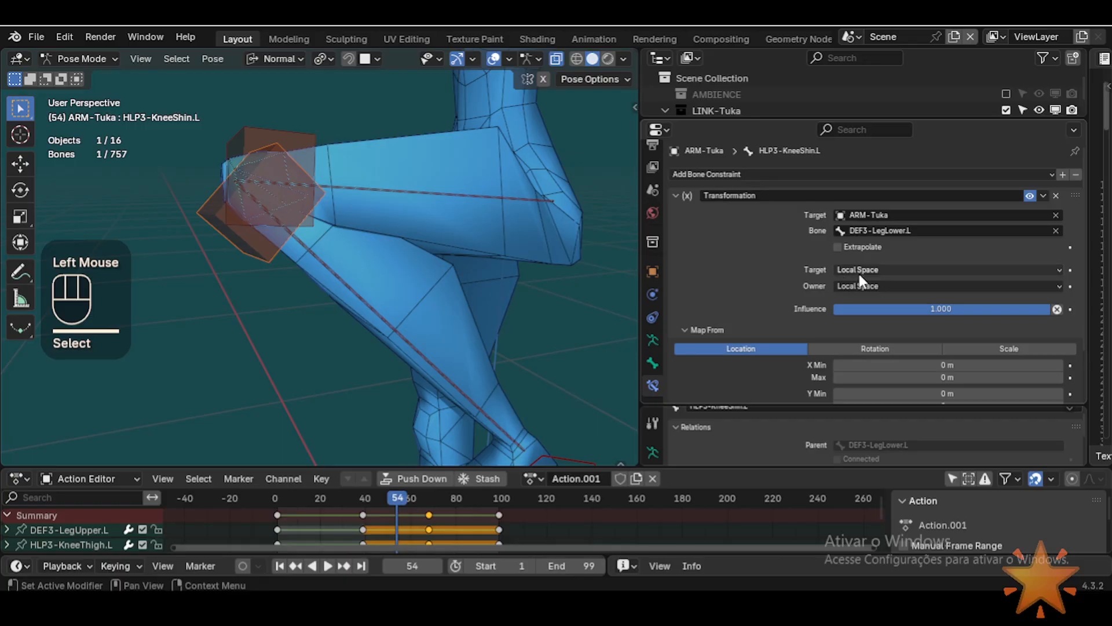
pyautogui.scroll(-3, 781, 339)
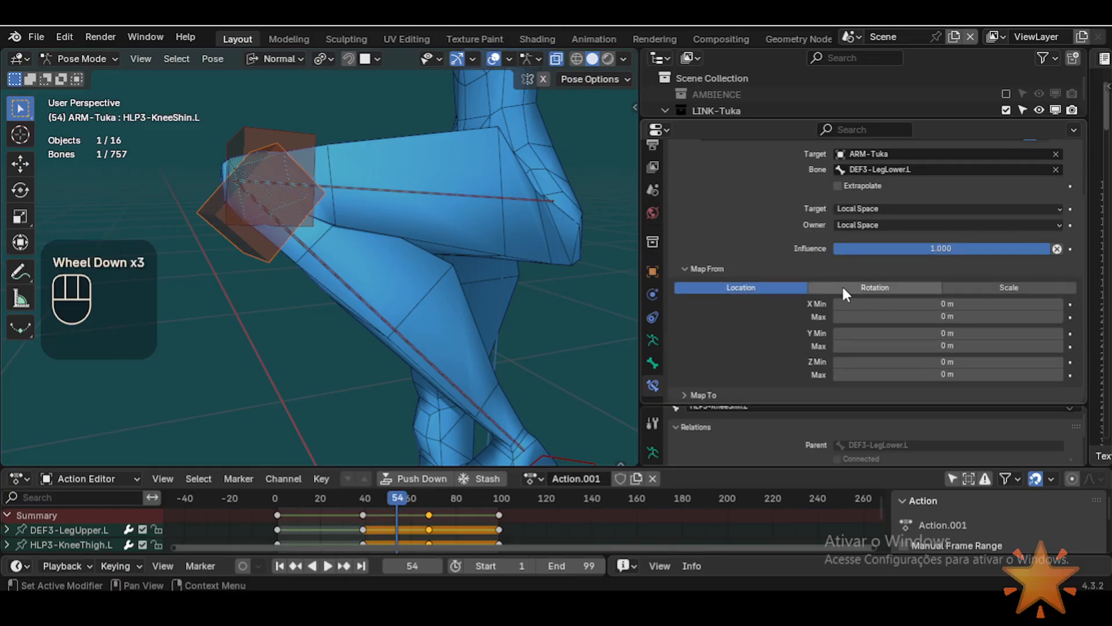
pyautogui.click(876, 287)
pyautogui.scroll(-1, 923, 314)
pyautogui.click(864, 287)
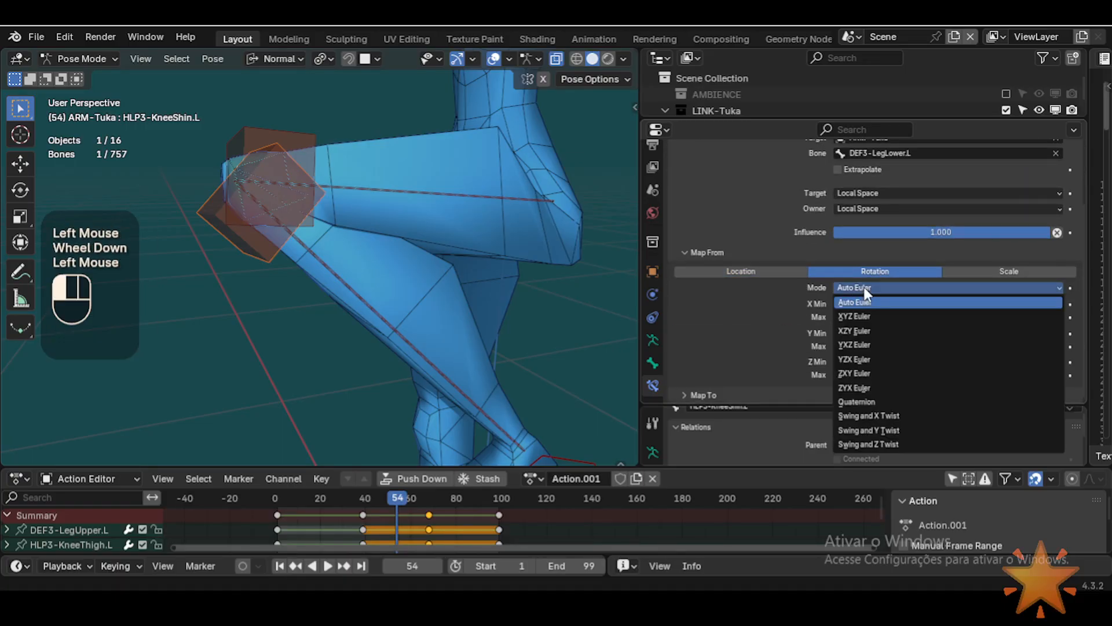
pyautogui.click(867, 401)
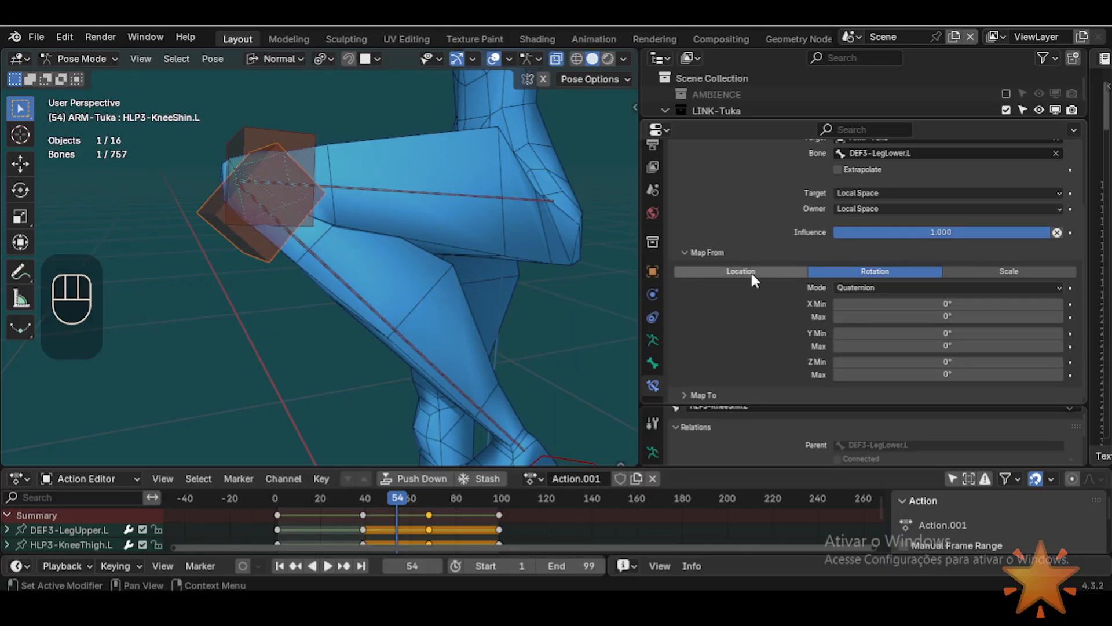
# Step: Set the X, Y and Z minimums of the HLP3-KneeShin.L constraint's Map From rotation to -180°
pyautogui.click(357, 294)
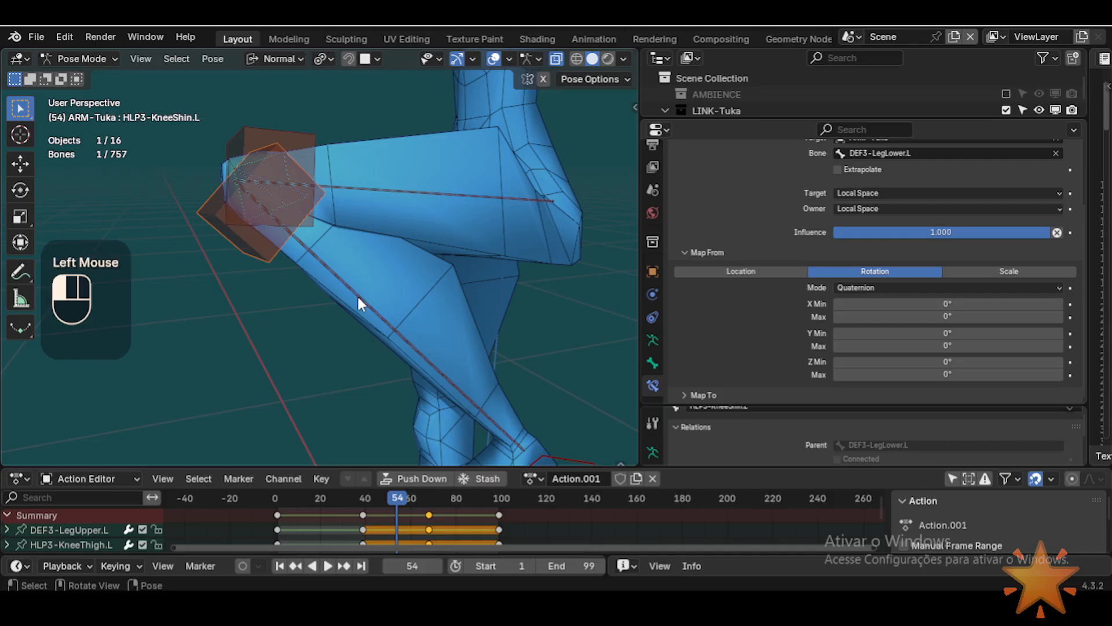
pyautogui.click(263, 245)
pyautogui.click(336, 270)
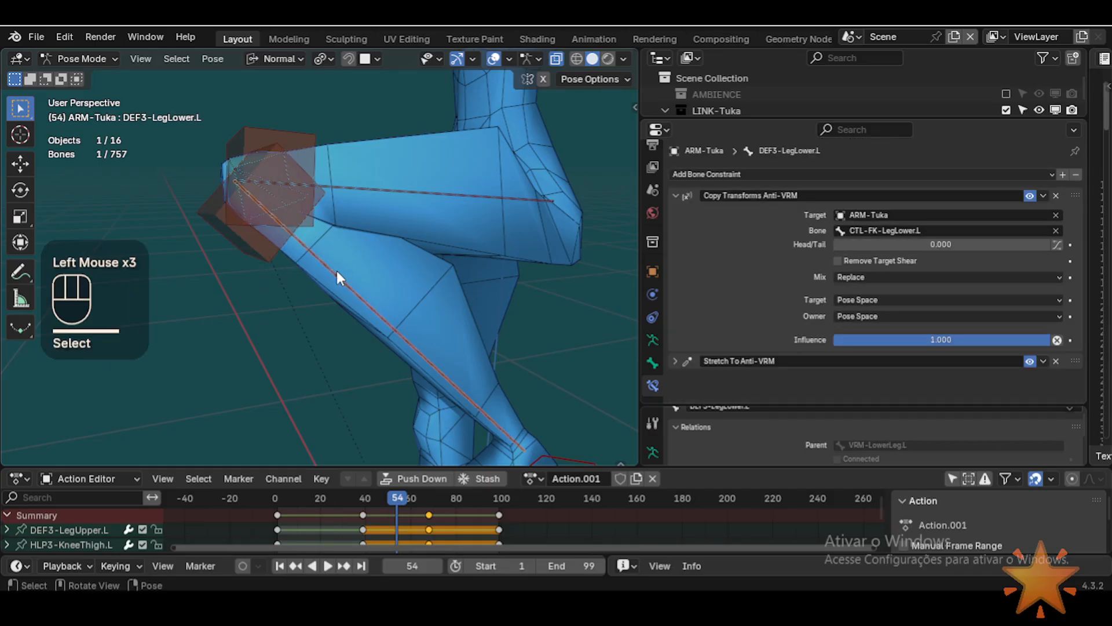
pyautogui.click(264, 255)
pyautogui.scroll(-2, 913, 318)
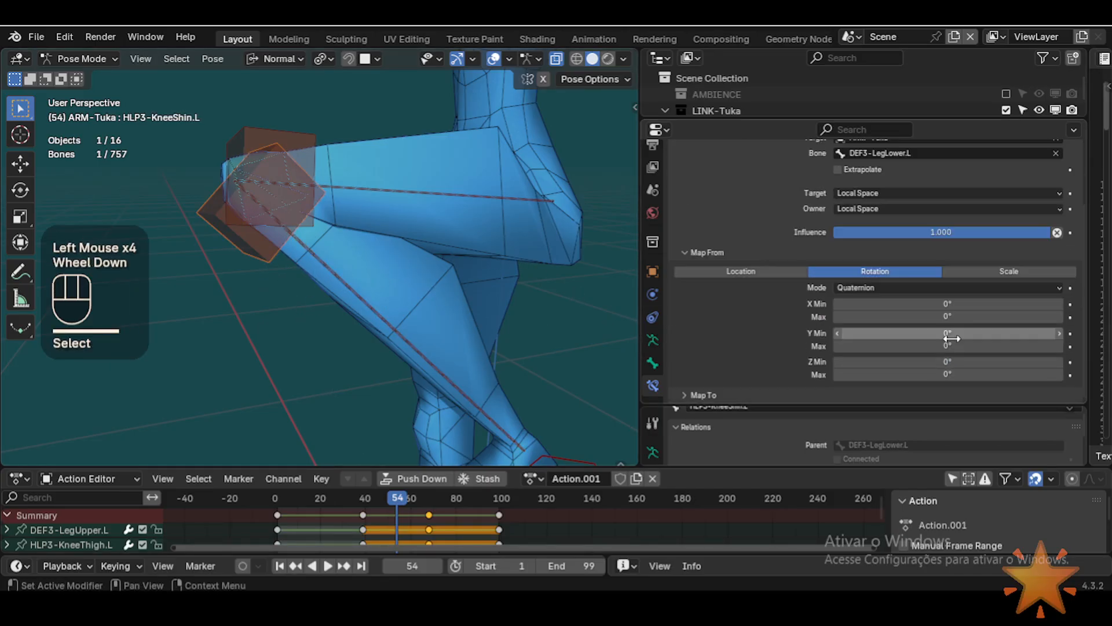
pyautogui.click(905, 303)
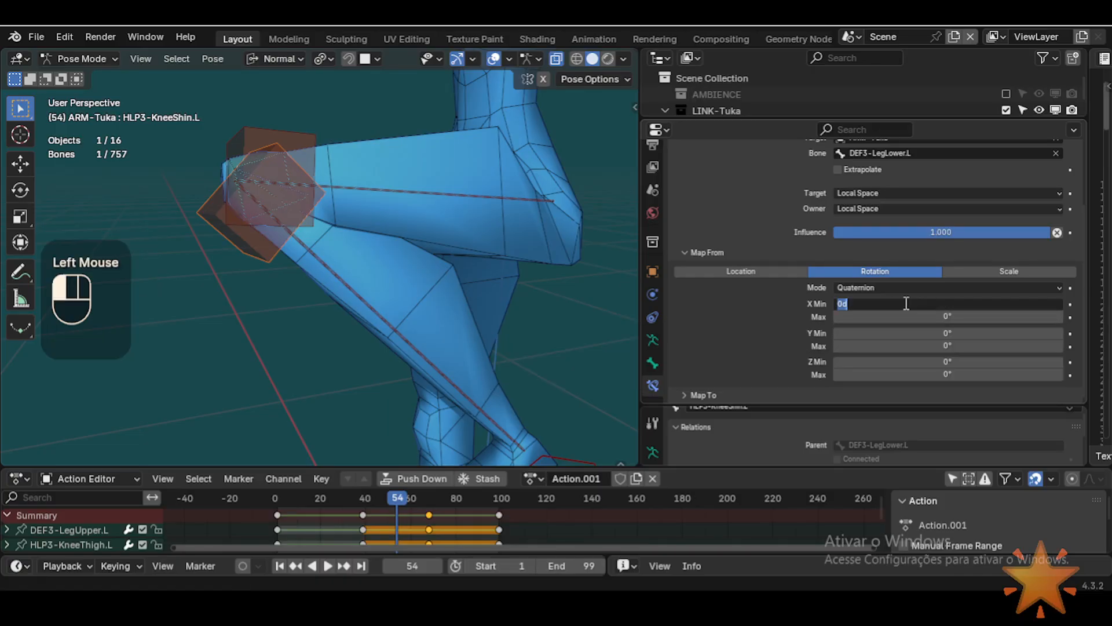
pyautogui.write('-180')
pyautogui.press('Return')
pyautogui.hotkey('ctrl', 'c')
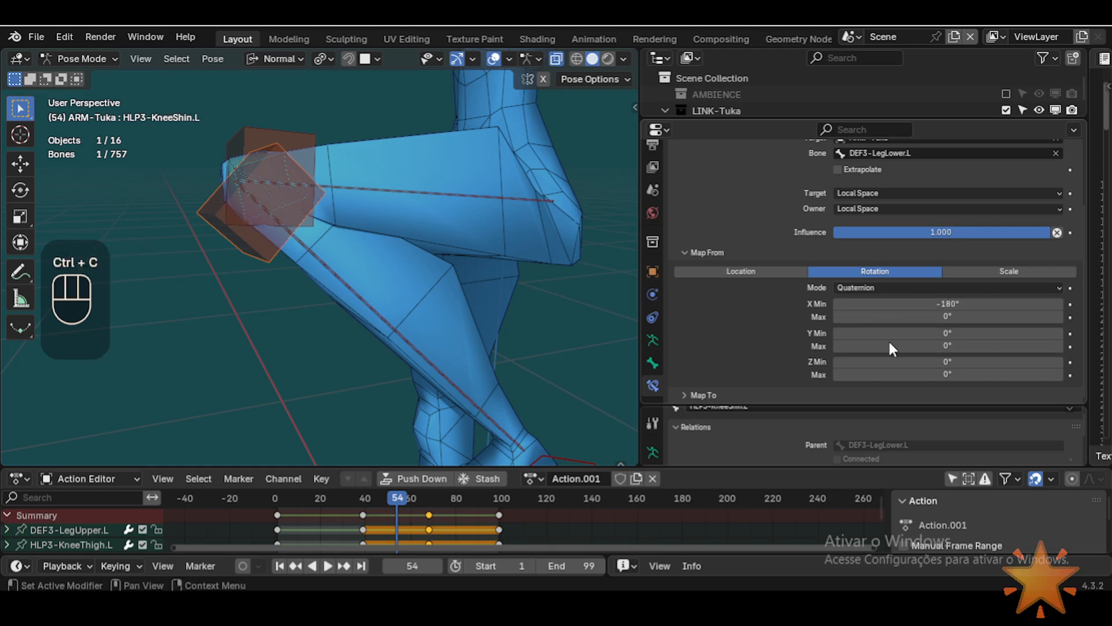
pyautogui.hotkey('ctrl', 'v')
pyautogui.hotkey('ctrl', 'v')
# Step: Set the X, Y and Z maximums of the constraint's Map From rotation to 180°
pyautogui.click(919, 317)
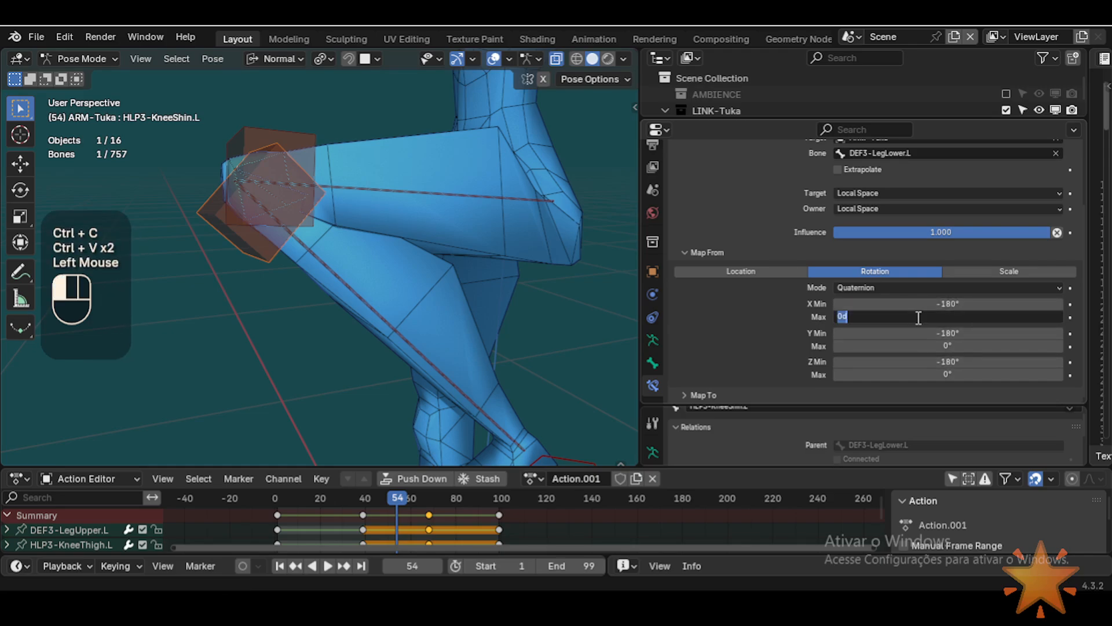
pyautogui.write('-180')
pyautogui.press('Return')
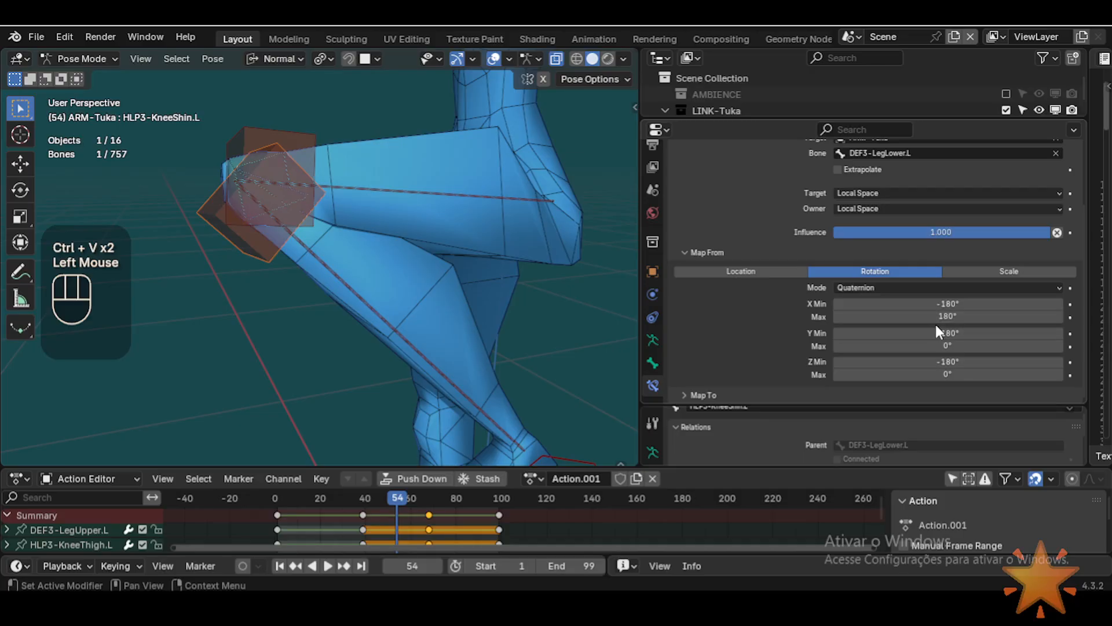
pyautogui.hotkey('ctrl', 'c')
pyautogui.hotkey('ctrl', 'v')
pyautogui.hotkey('ctrl', 'v')
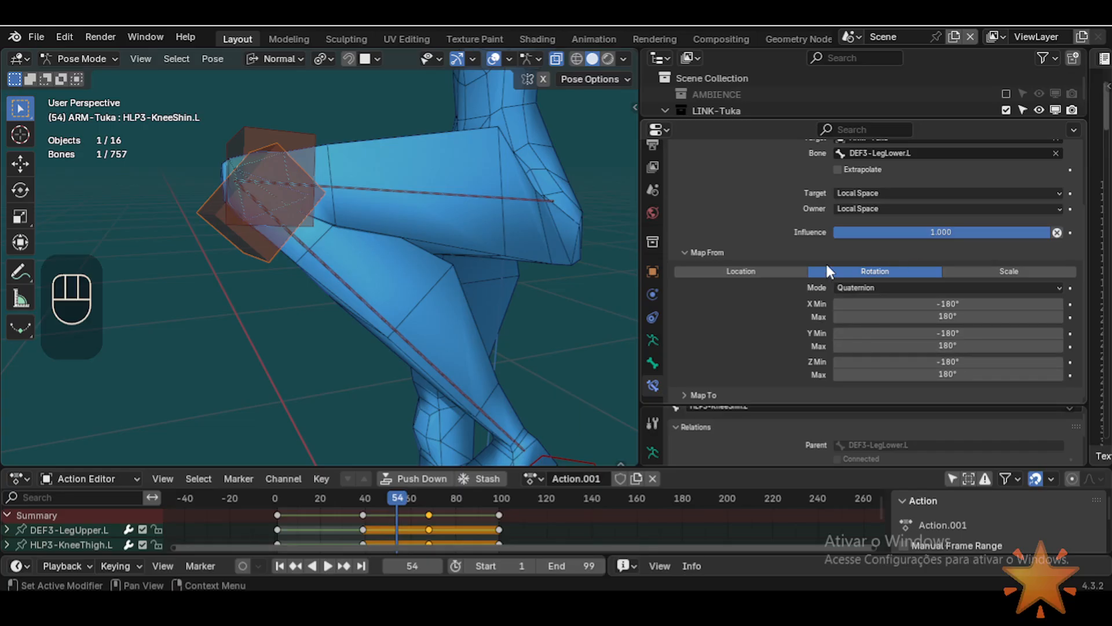
# Step: Review the Transformation constraint's target, spaces, rotation mode and Map From ranges
pyautogui.scroll(-1, 751, 351)
pyautogui.scroll(2, 747, 261)
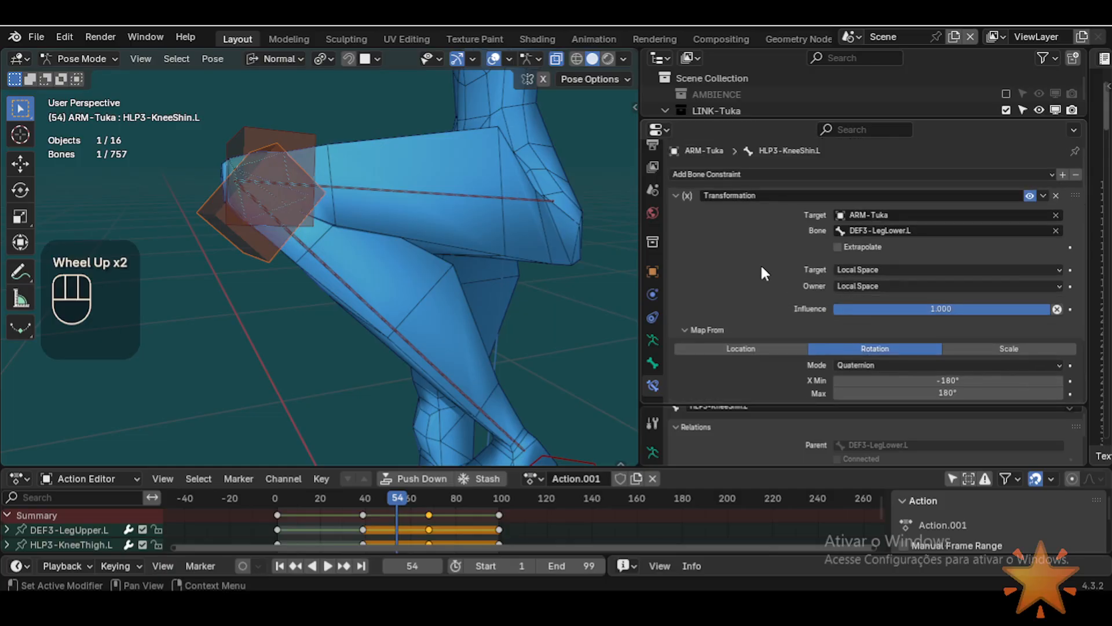
pyautogui.scroll(-1, 718, 258)
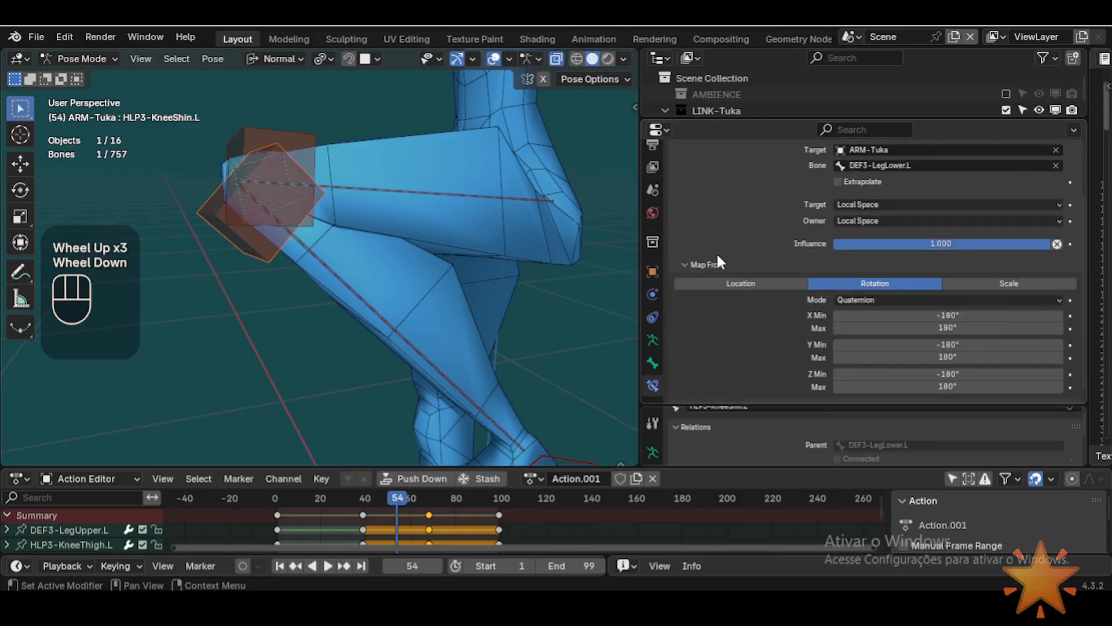
pyautogui.click(858, 299)
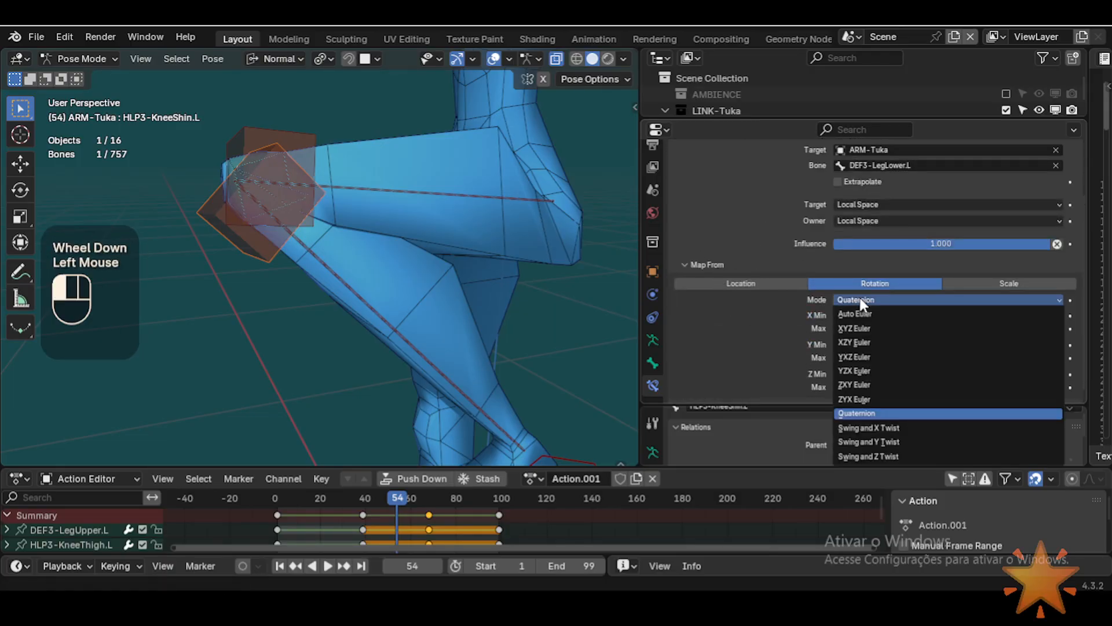
pyautogui.click(698, 264)
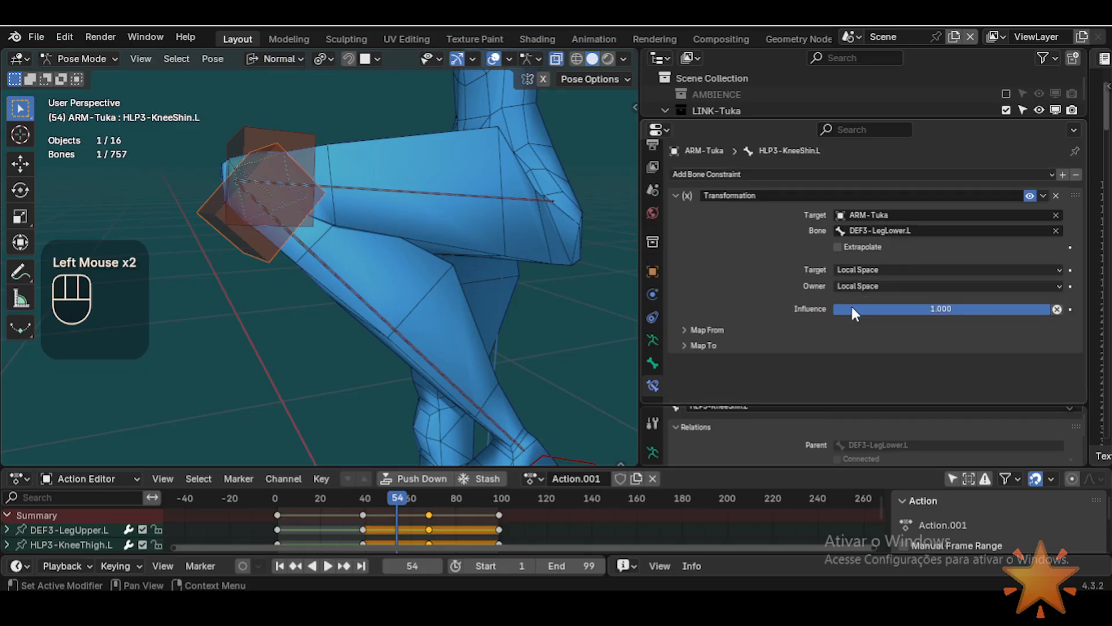
pyautogui.click(697, 329)
pyautogui.scroll(-1, 695, 325)
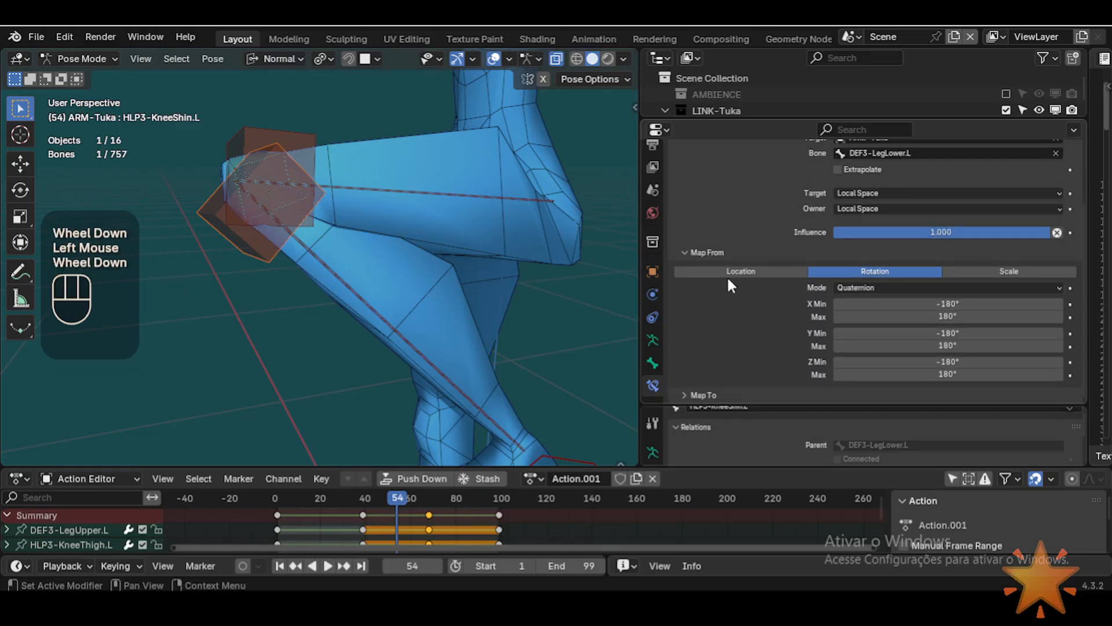
pyautogui.click(707, 255)
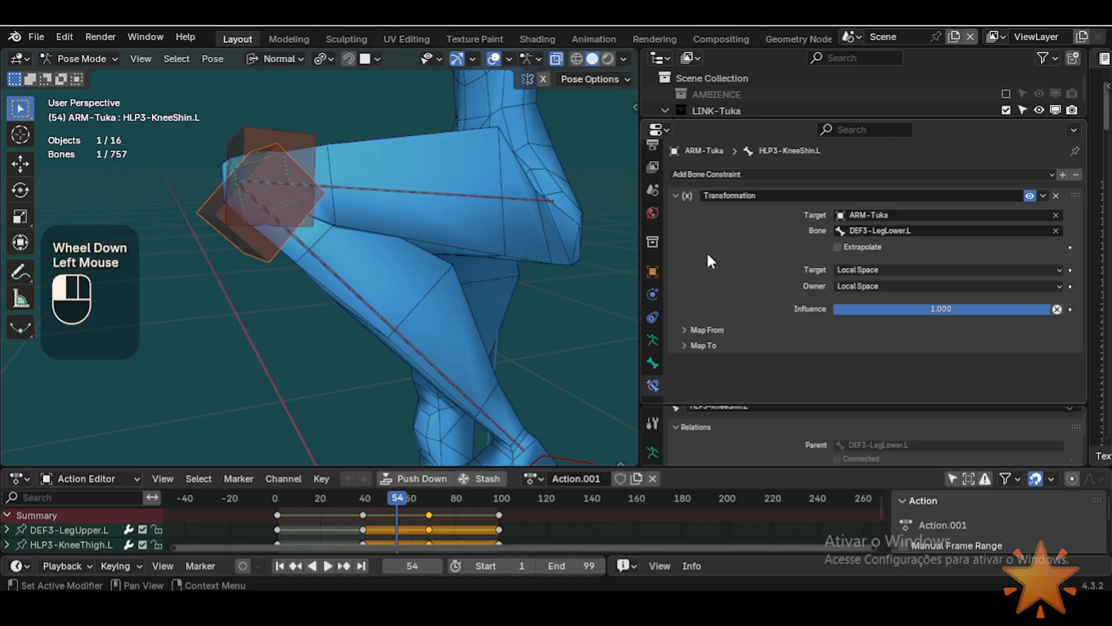
# Step: Set Map To in the HLP3-KneeShin.L bone's Transformation constraint to Rotation
pyautogui.click(711, 326)
pyautogui.click(878, 350)
pyautogui.scroll(-2, 892, 347)
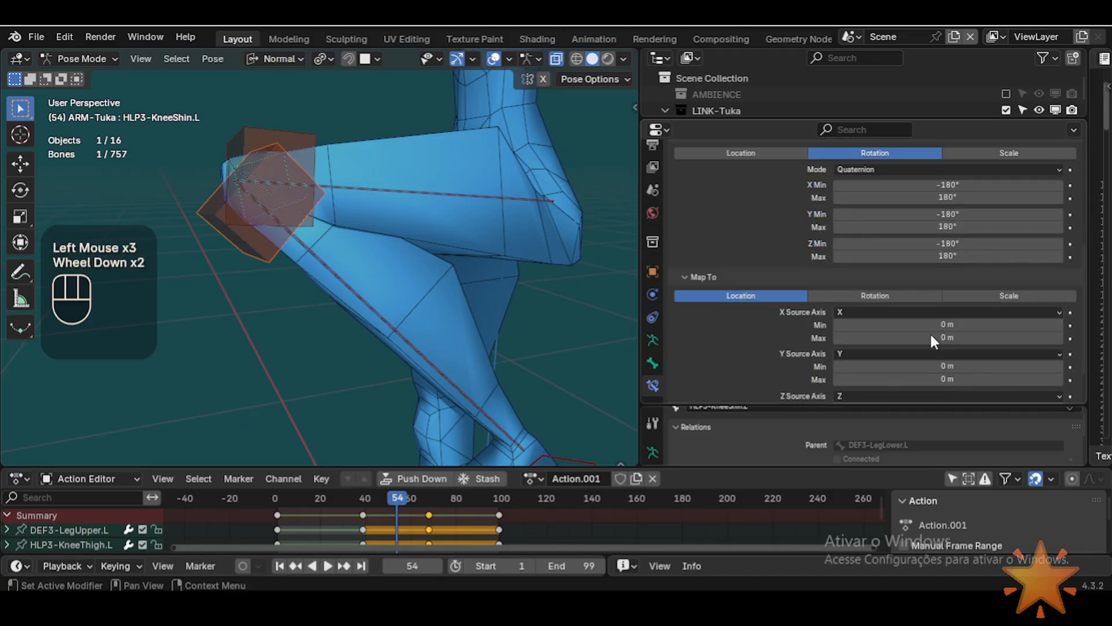
pyautogui.scroll(1, 904, 302)
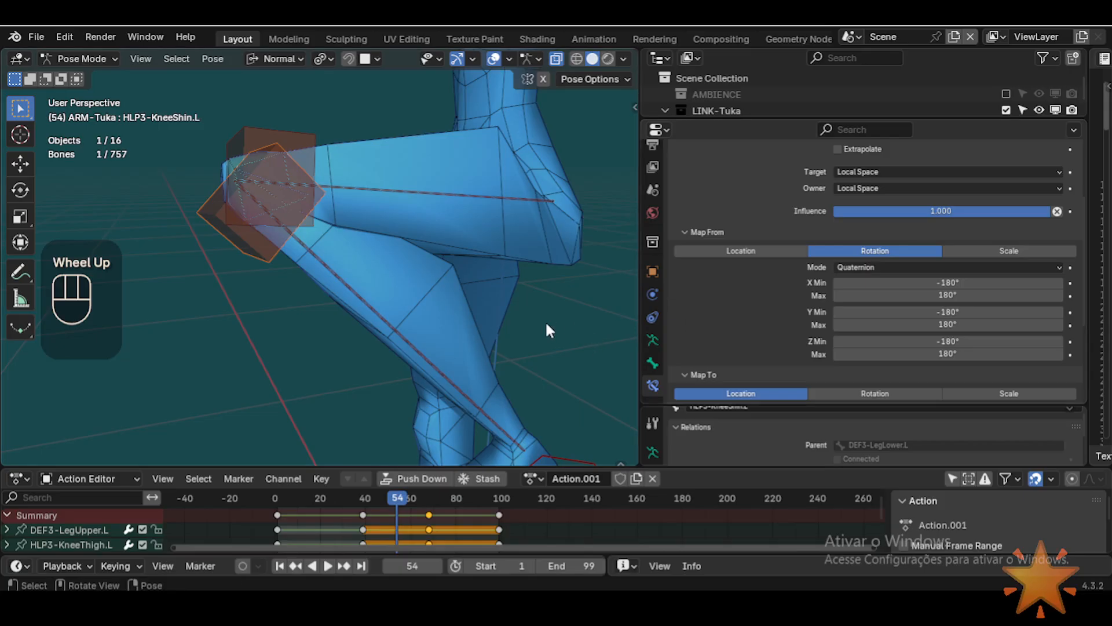
pyautogui.click(686, 231)
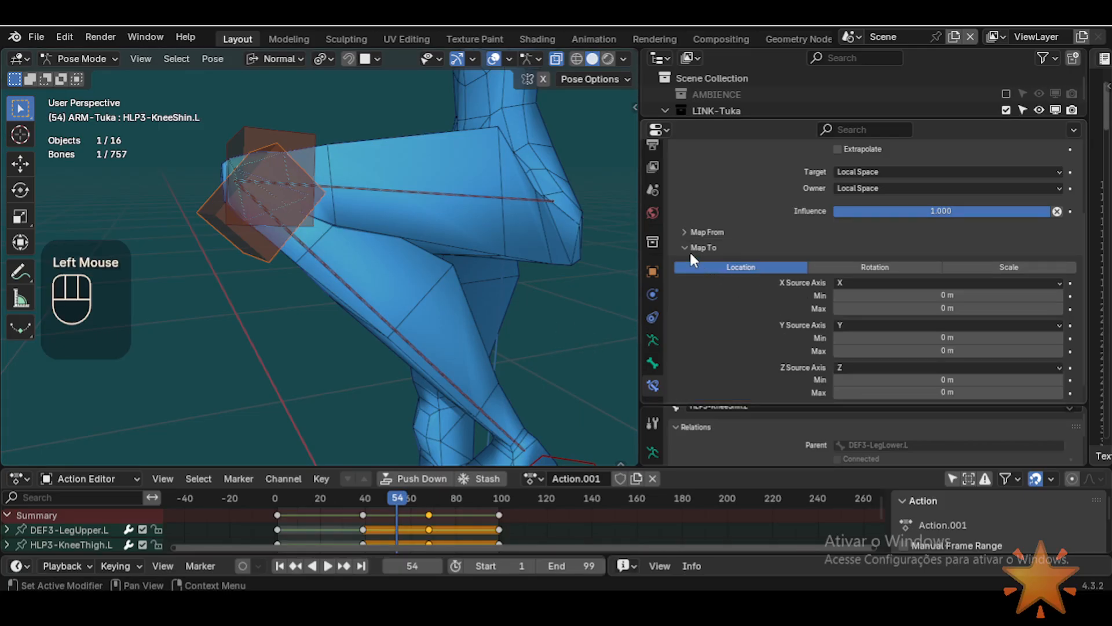
pyautogui.scroll(-1, 766, 328)
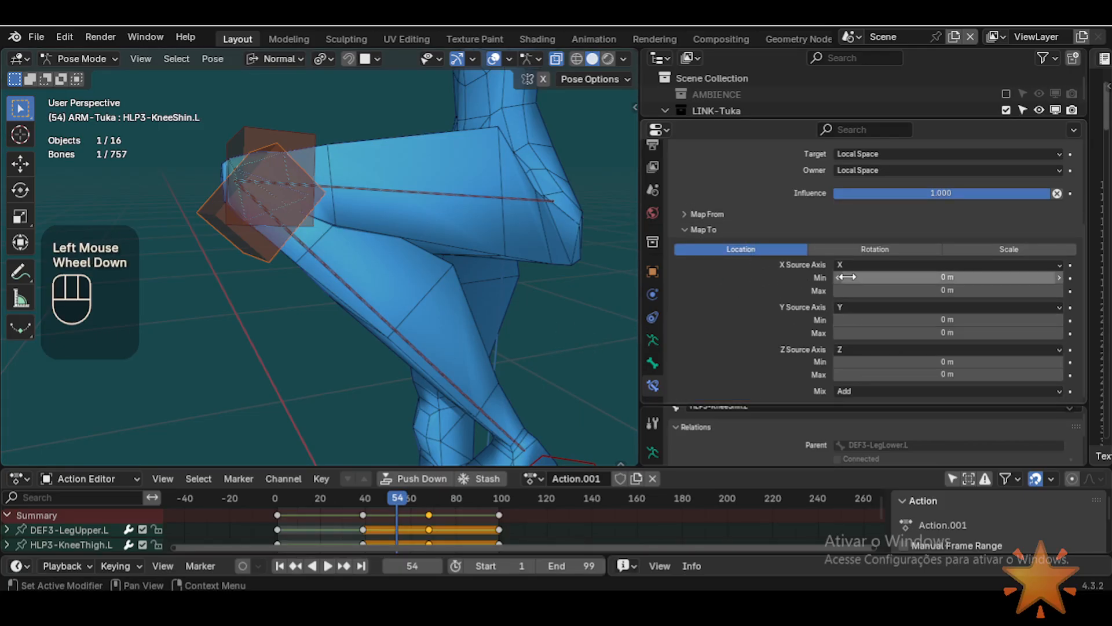
pyautogui.click(878, 249)
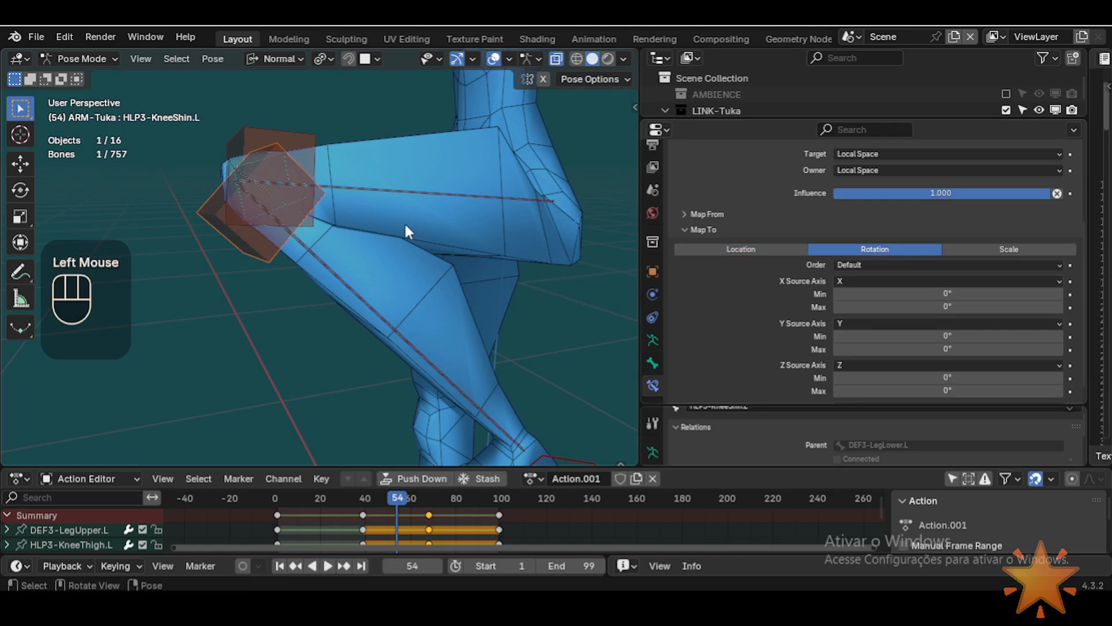
# Step: Compare the constraint settings of the DEF3-LegLower.L and HLP3-KneeShin.L bones and collapse the Map To settings
pyautogui.click(342, 277)
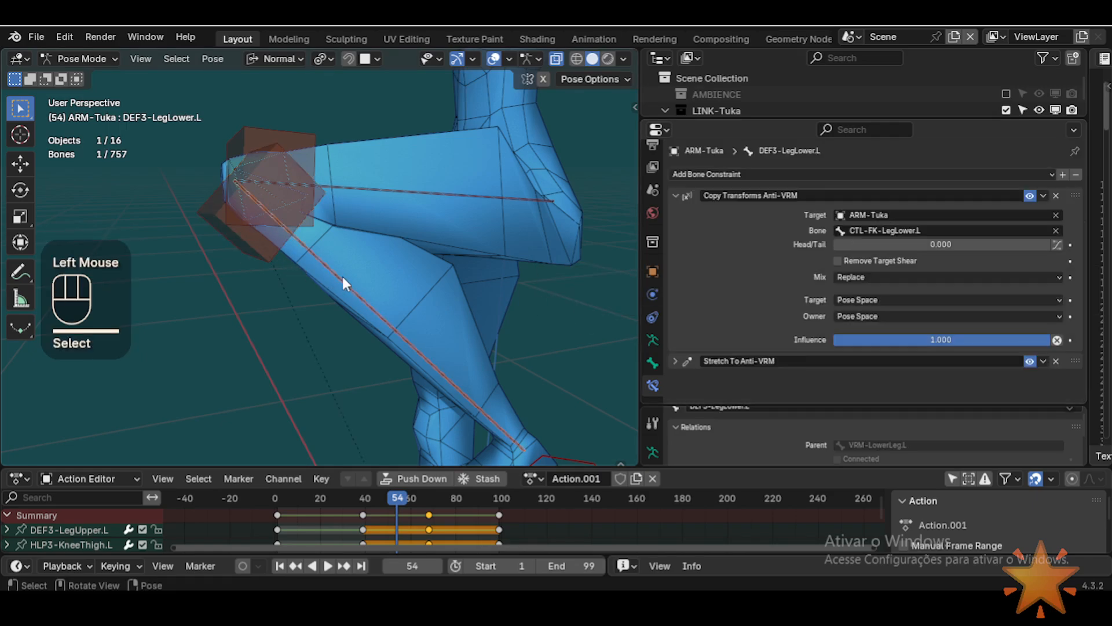
pyautogui.doubleClick(241, 234)
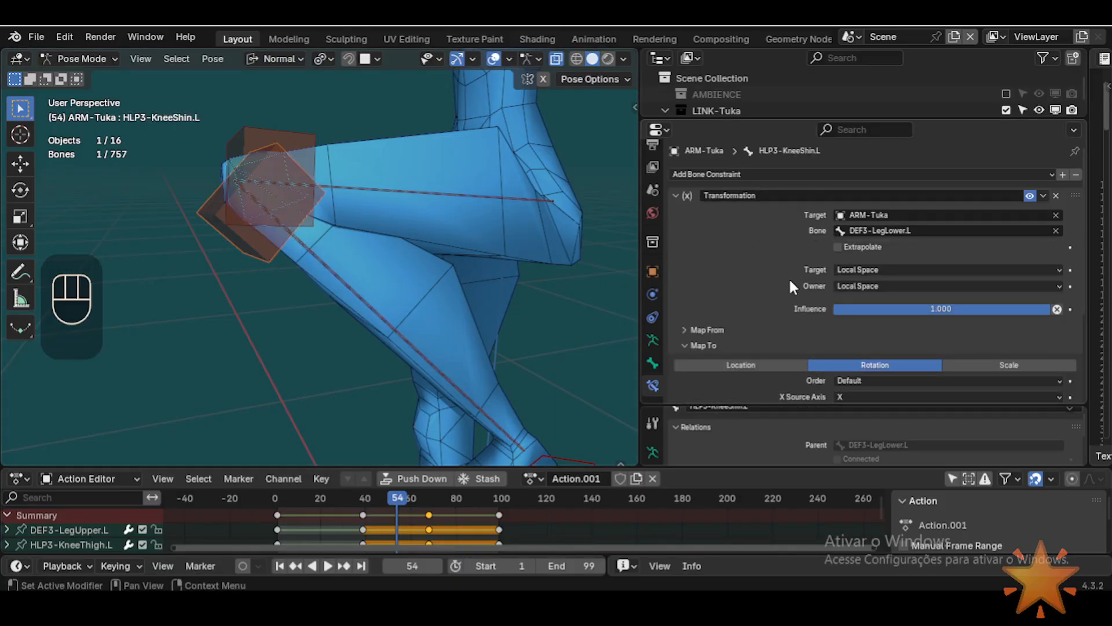
pyautogui.scroll(-3, 805, 291)
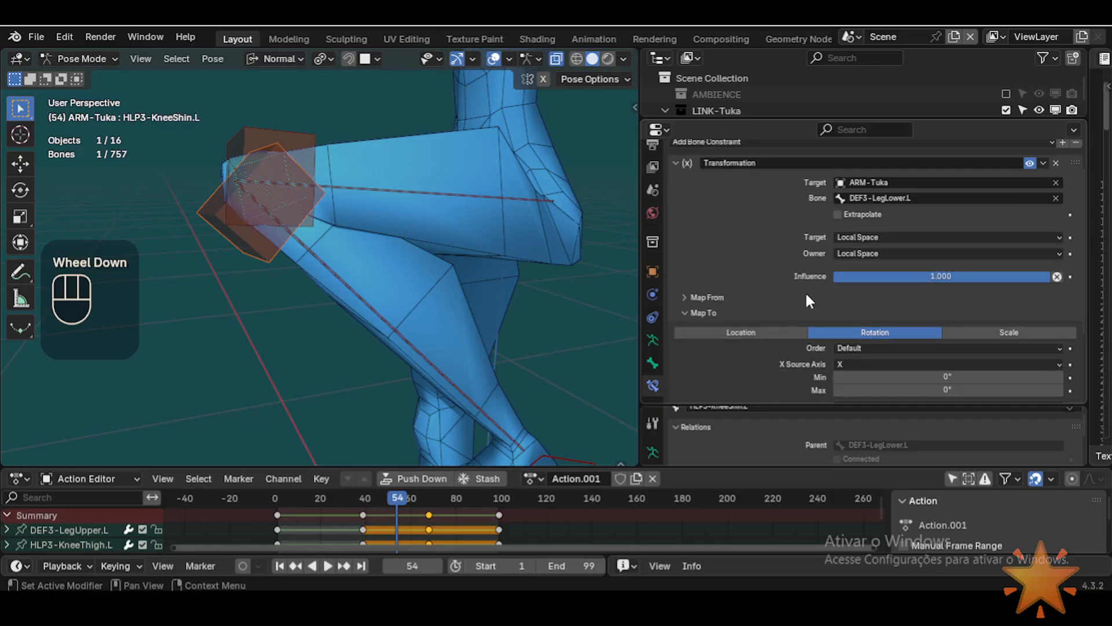
pyautogui.scroll(-1, 900, 333)
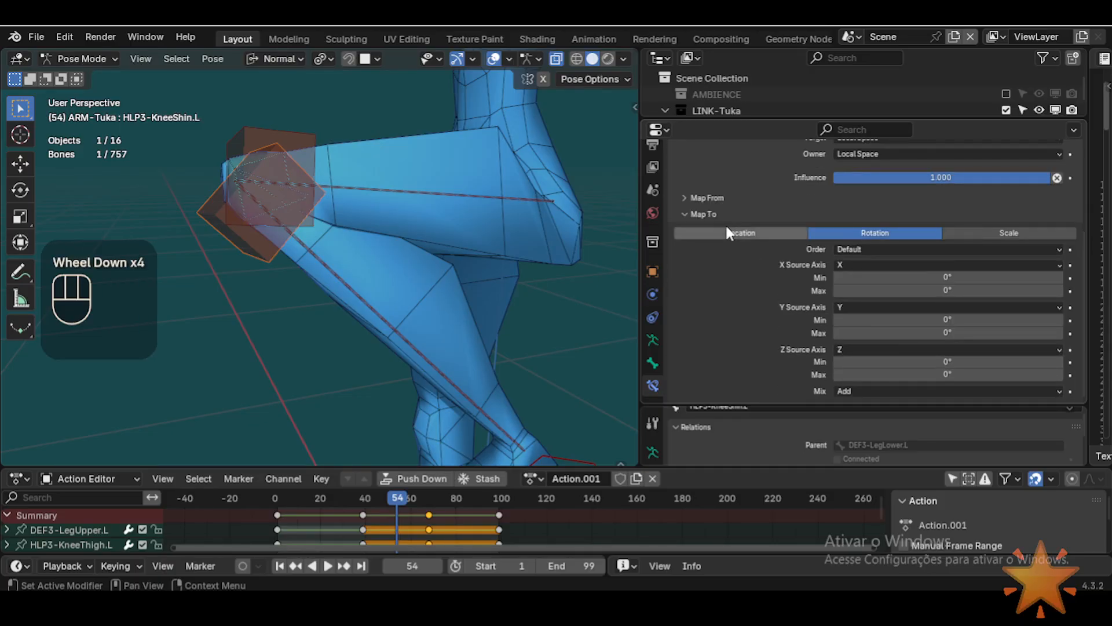
pyautogui.click(698, 215)
pyautogui.click(704, 331)
pyautogui.click(703, 330)
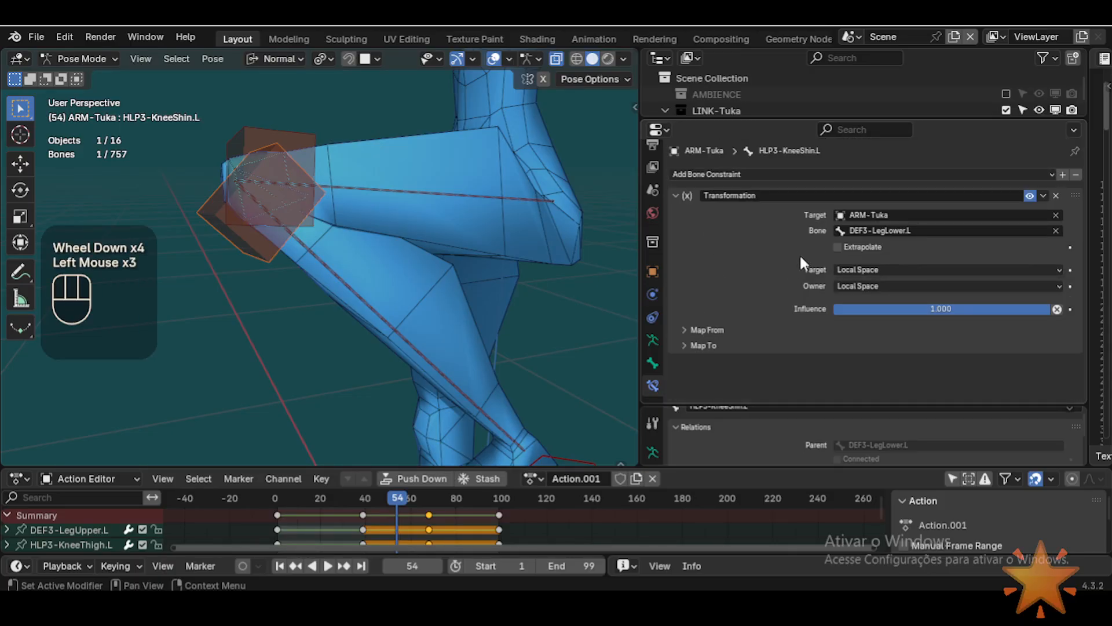
pyautogui.click(353, 297)
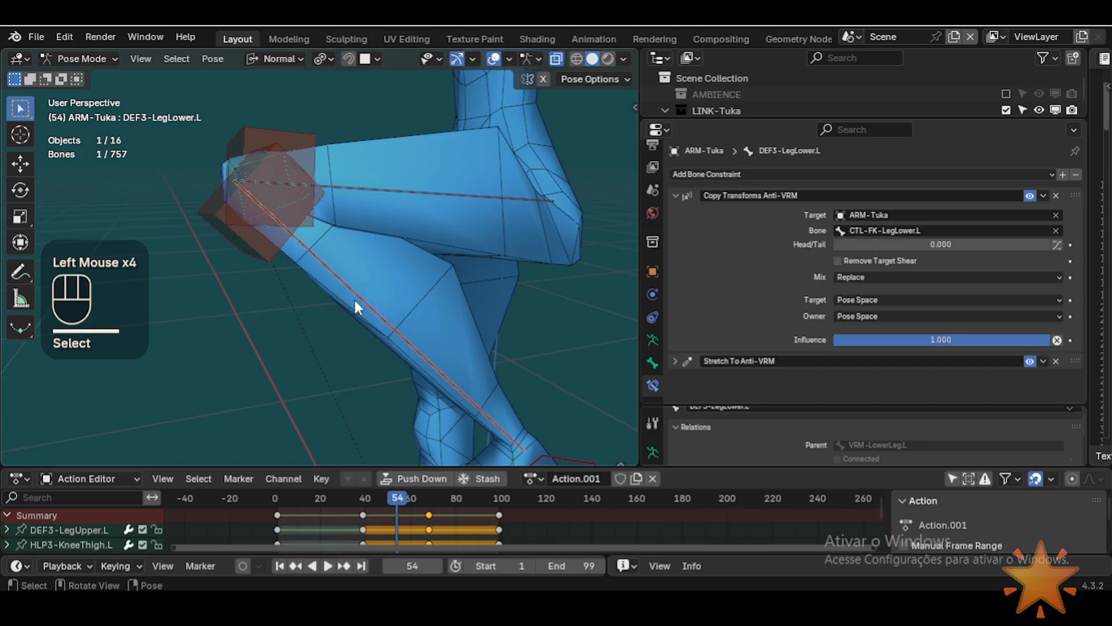
pyautogui.click(225, 239)
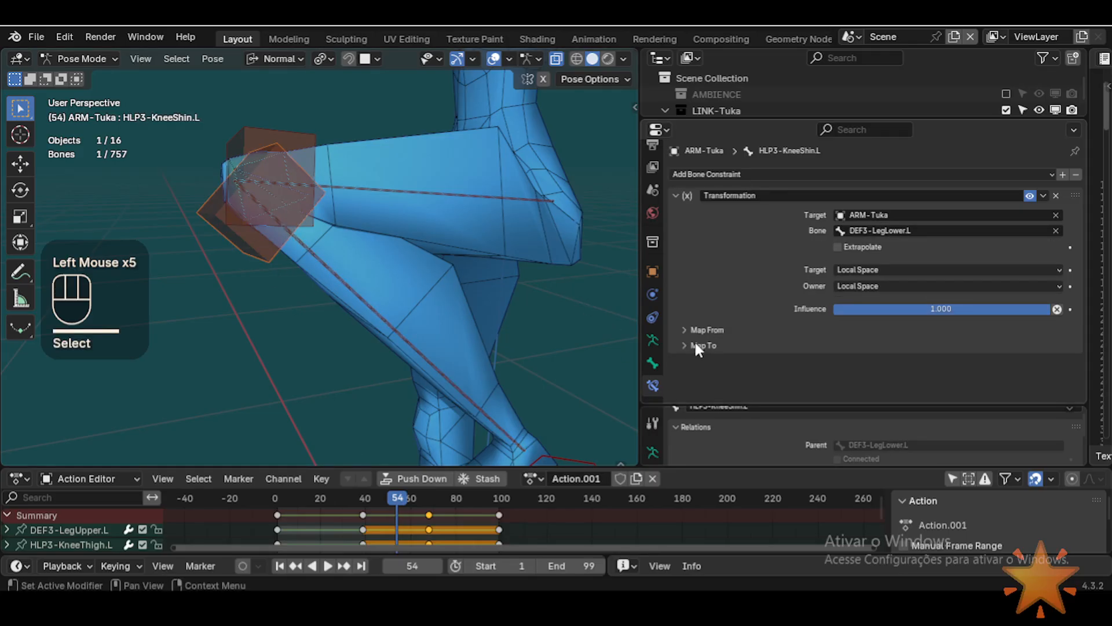
# Step: Expand the Map To settings of the HLP3-KneeShin.L bone's Transformation constraint and examine the available rotation orders
pyautogui.click(204, 207)
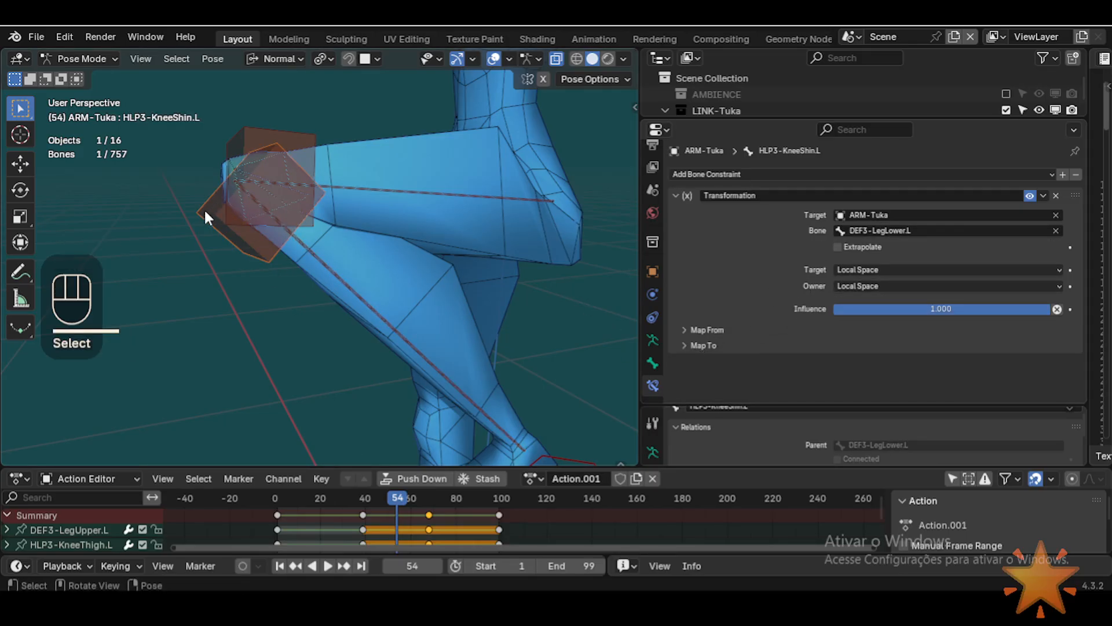
pyautogui.click(209, 206)
pyautogui.scroll(-2, 692, 324)
pyautogui.click(702, 345)
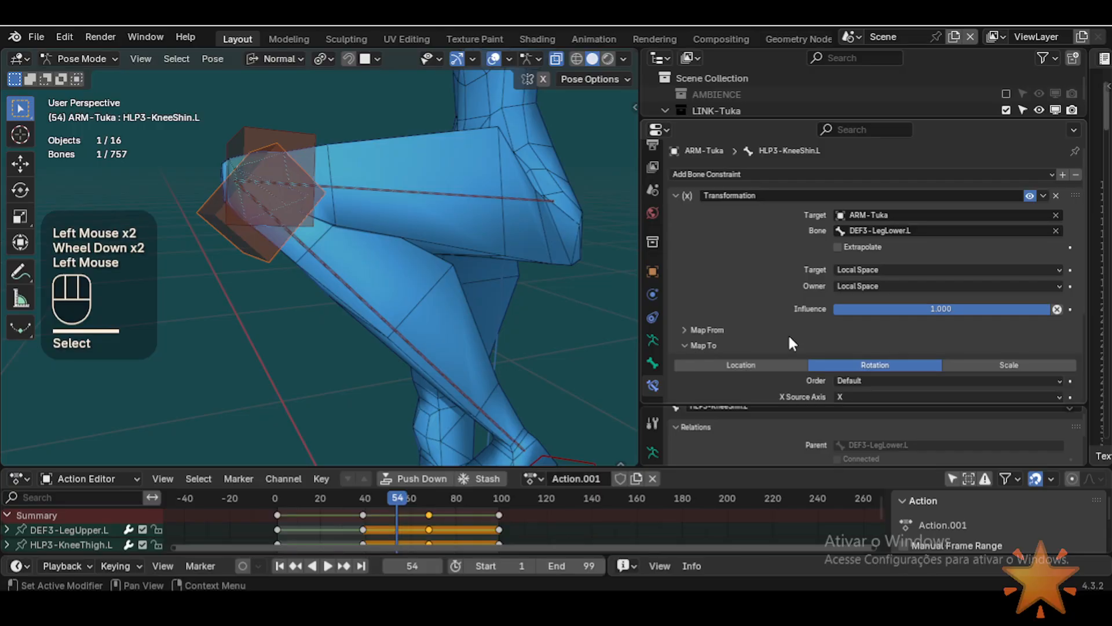
pyautogui.scroll(-2, 800, 325)
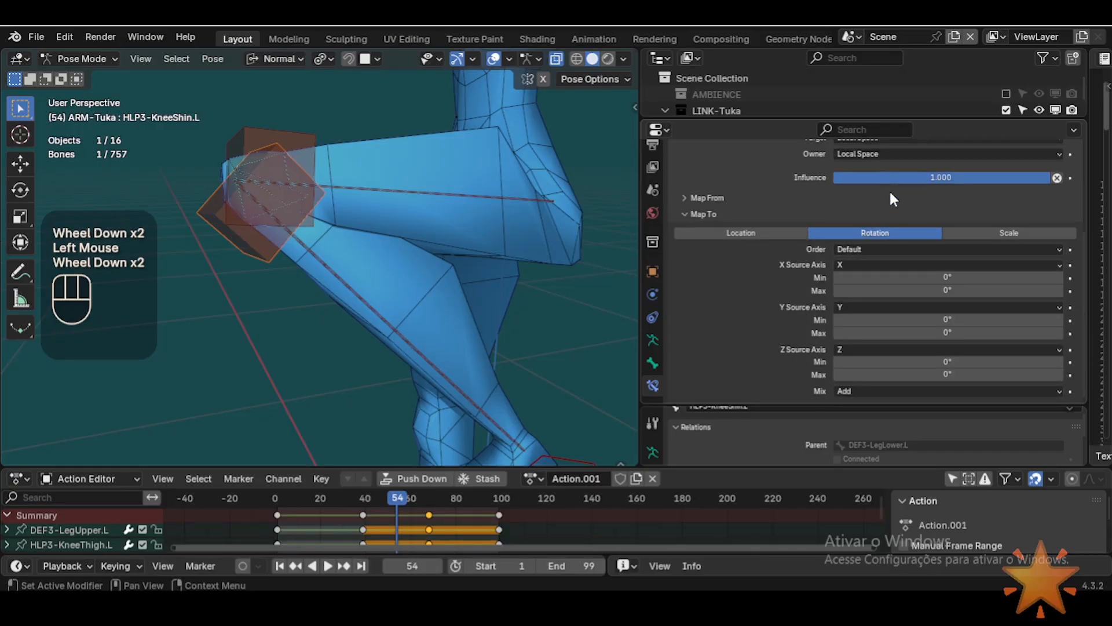
pyautogui.scroll(-1, 888, 255)
pyautogui.click(876, 250)
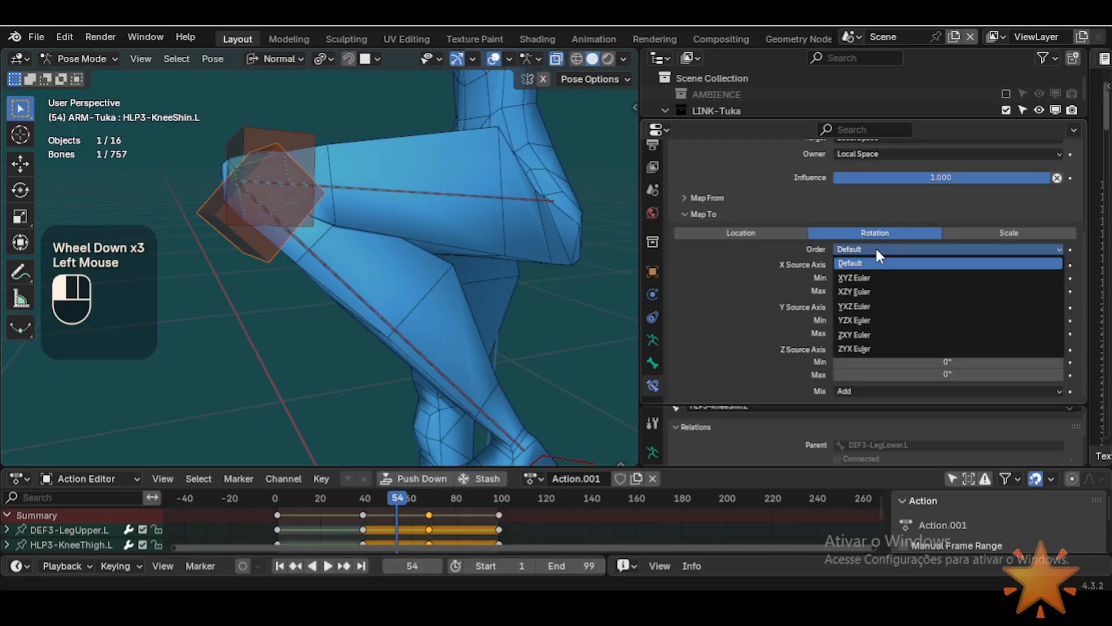
pyautogui.click(876, 250)
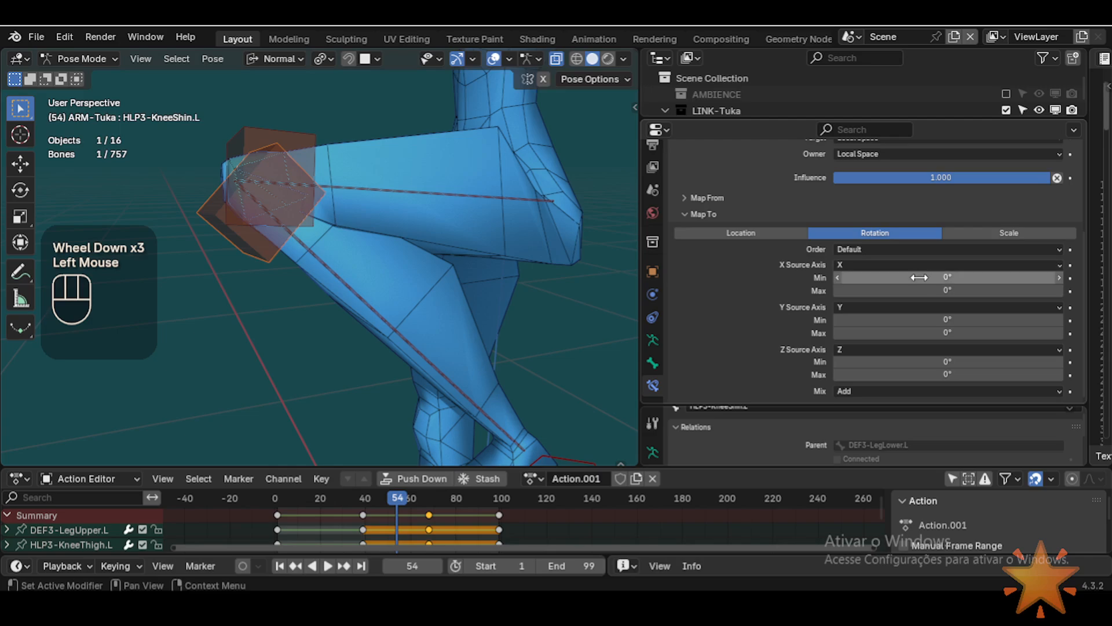
# Step: Examine the rotation modes available in the constraint's Map From settings, then collapse those settings
pyautogui.scroll(1, 754, 228)
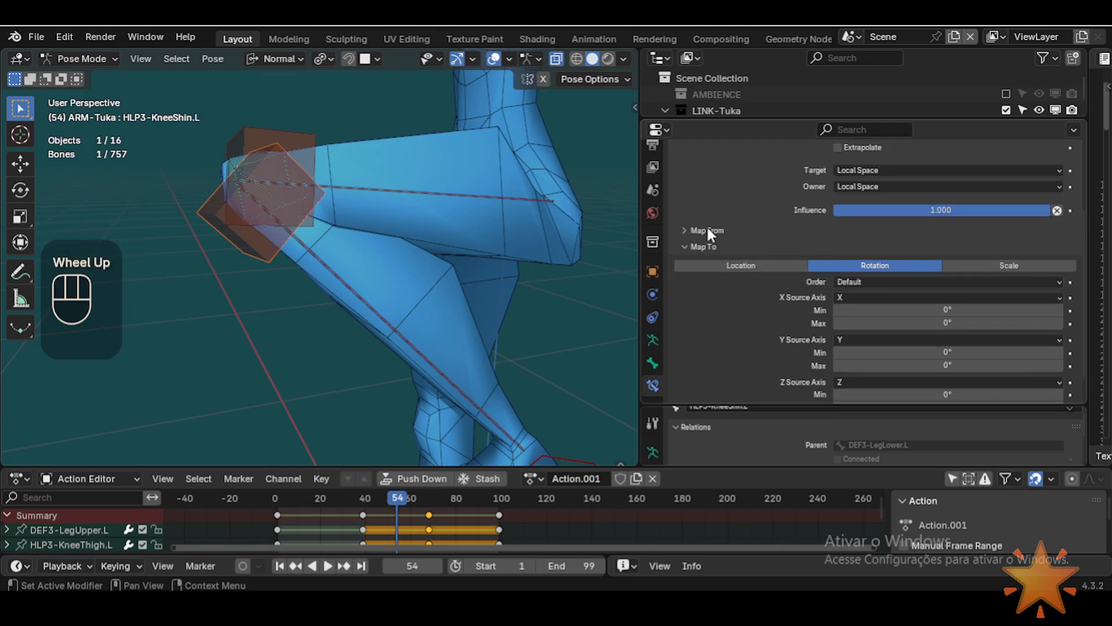
pyautogui.click(707, 228)
pyautogui.click(878, 264)
pyautogui.click(878, 265)
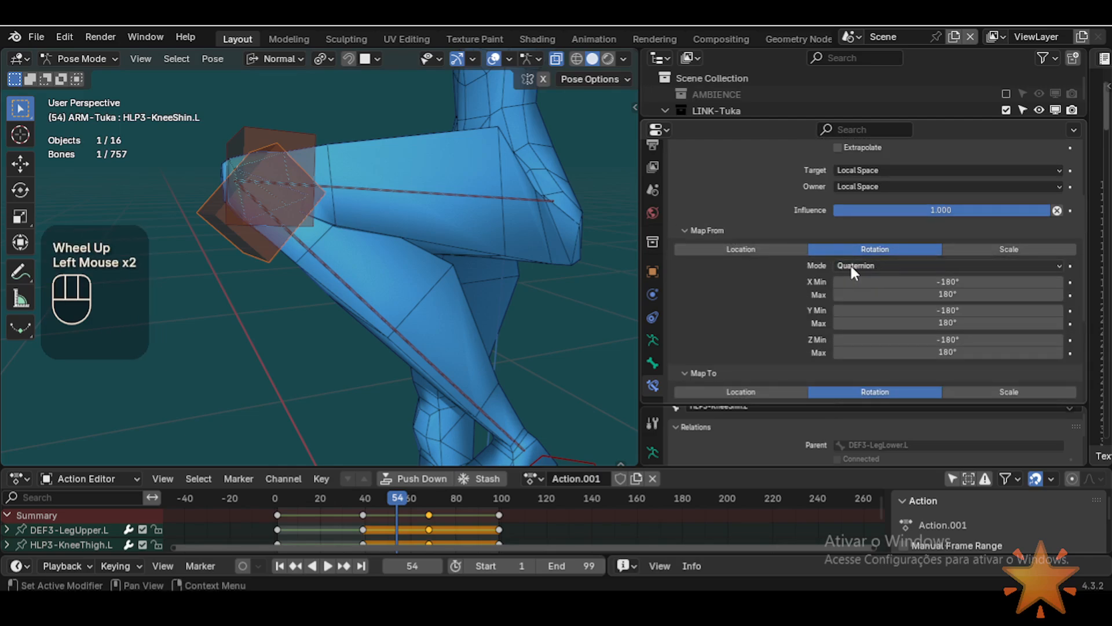
pyautogui.click(865, 266)
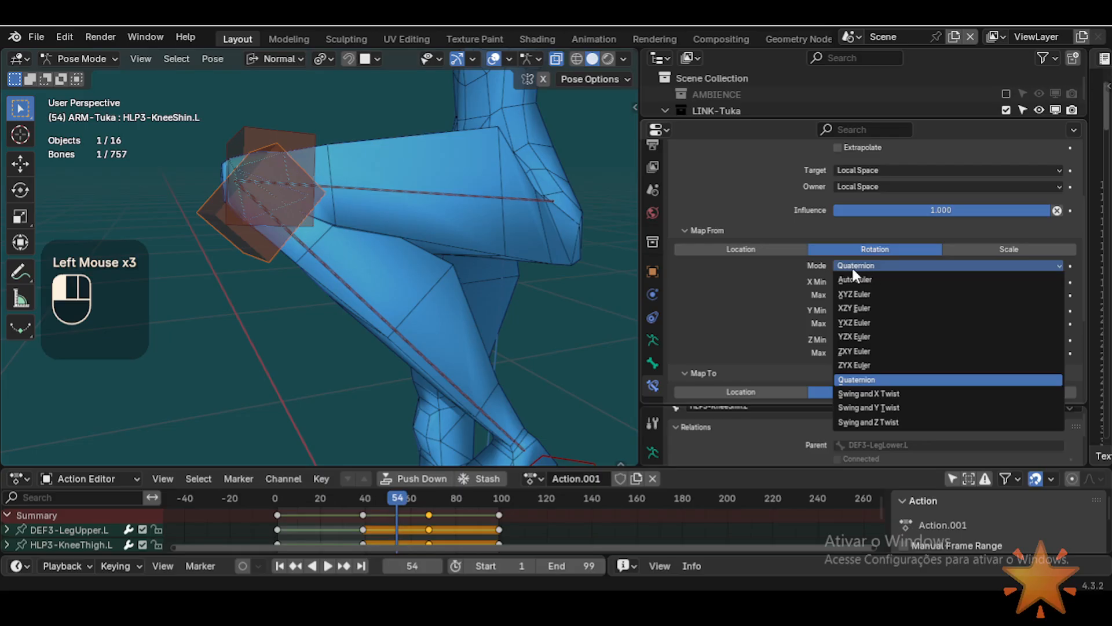
pyautogui.click(854, 266)
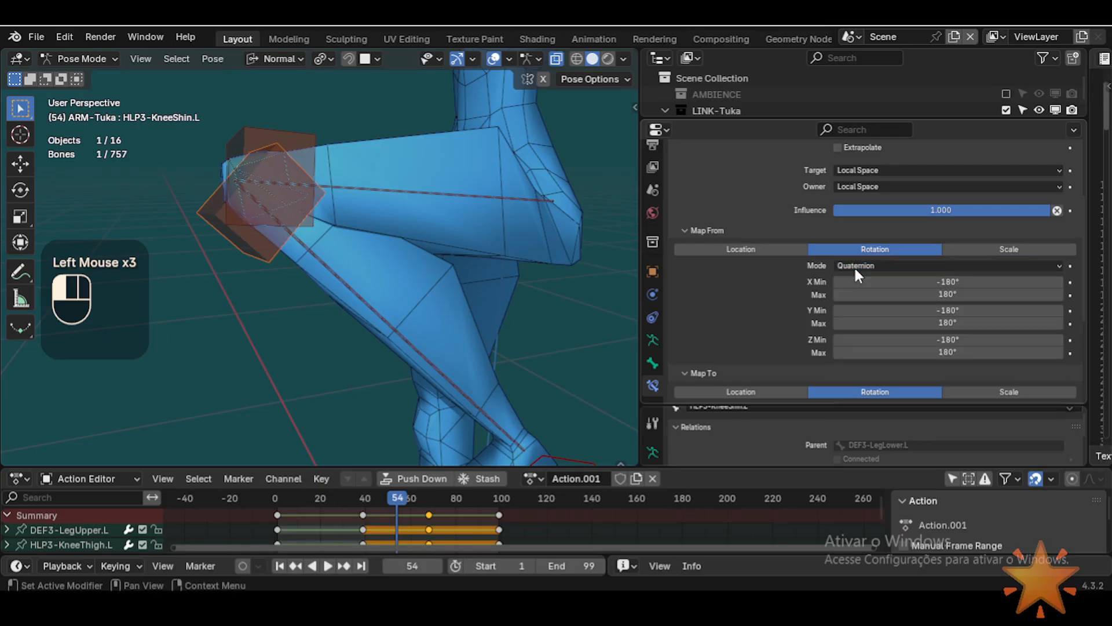
pyautogui.click(703, 231)
pyautogui.scroll(-2, 805, 313)
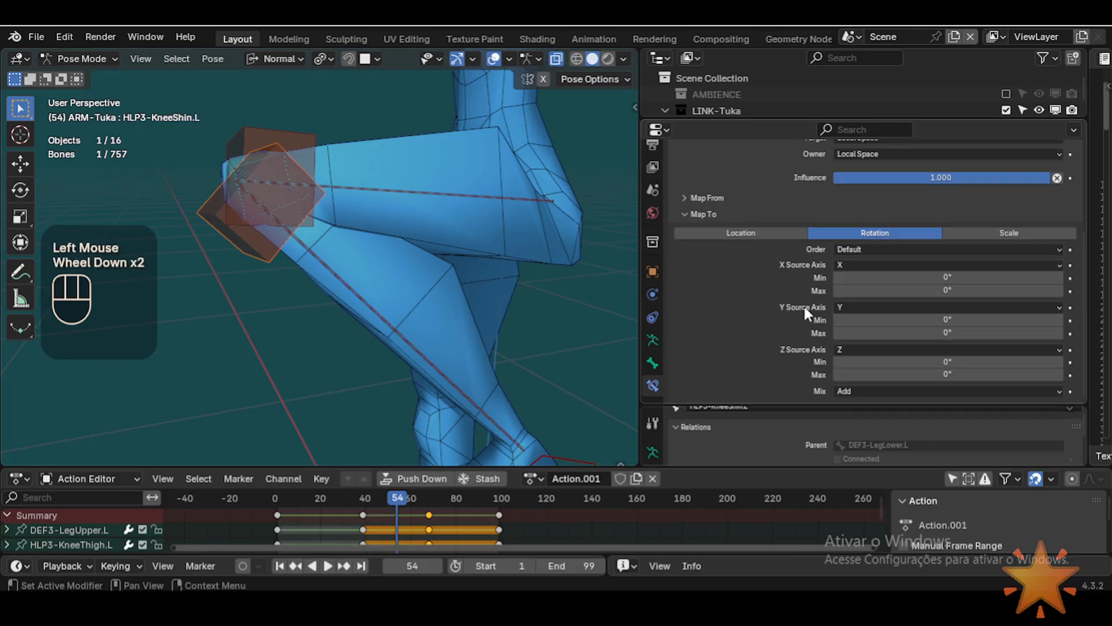
# Step: Examine the Map To source axis and Mix options, and test a rotation of the HLP3-KneeShin.L bone without keeping it
pyautogui.click(858, 263)
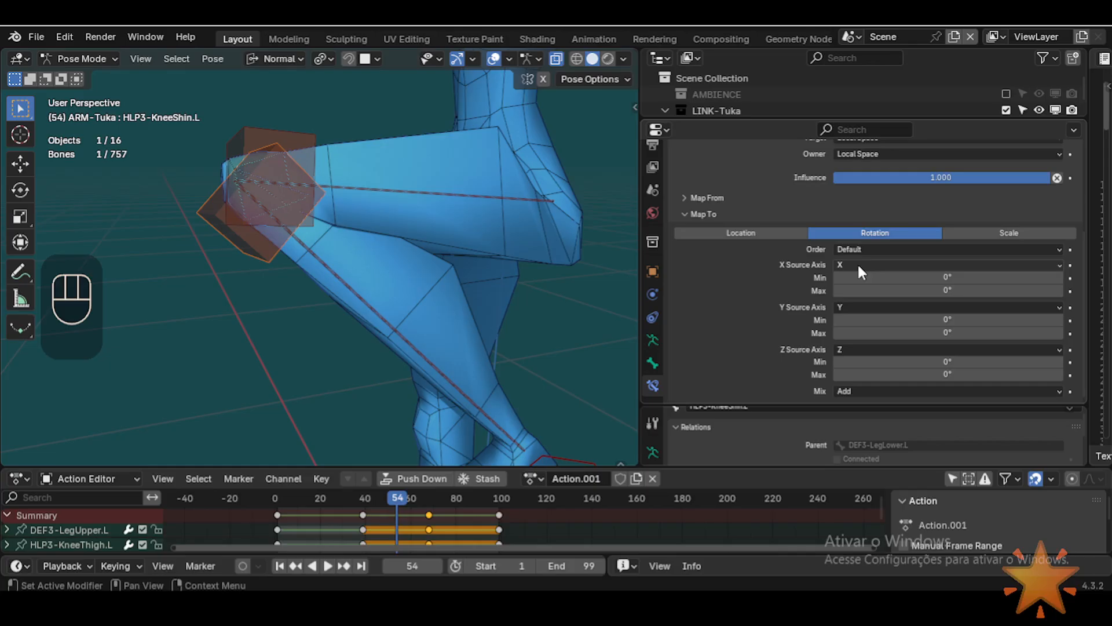
pyautogui.click(858, 262)
pyautogui.click(858, 263)
pyautogui.click(852, 350)
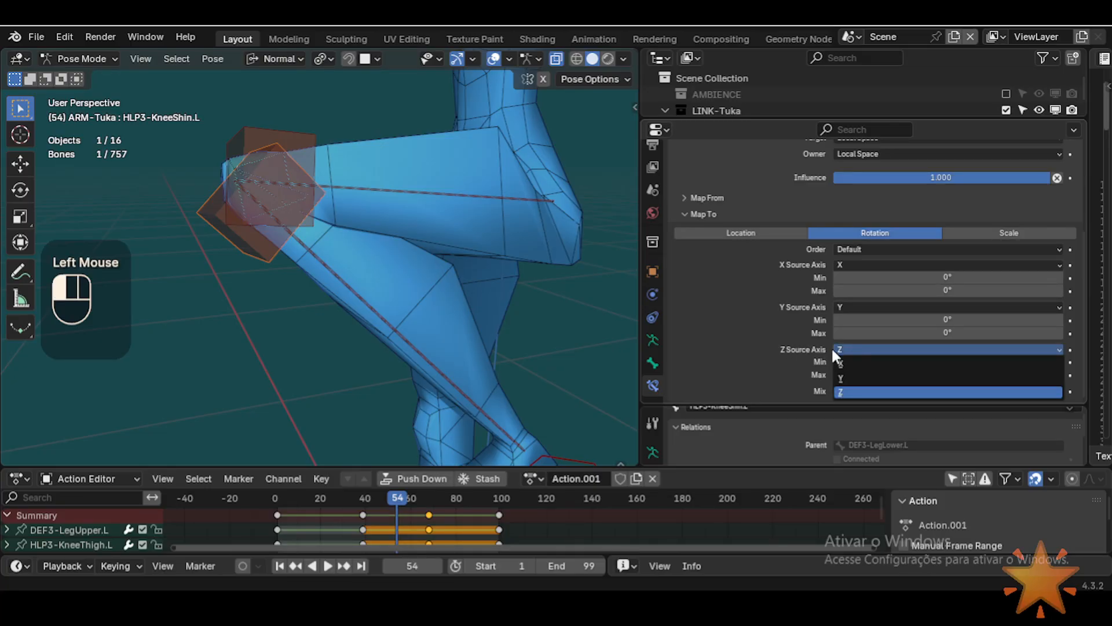
pyautogui.click(858, 308)
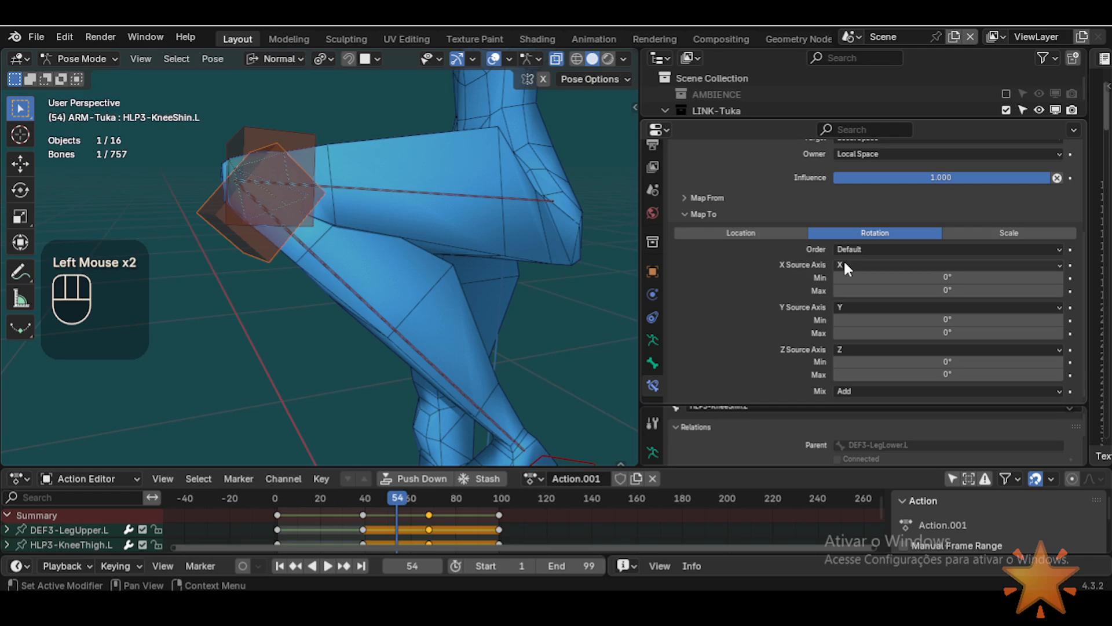
pyautogui.click(791, 268)
pyautogui.click(855, 390)
pyautogui.scroll(-1, 812, 361)
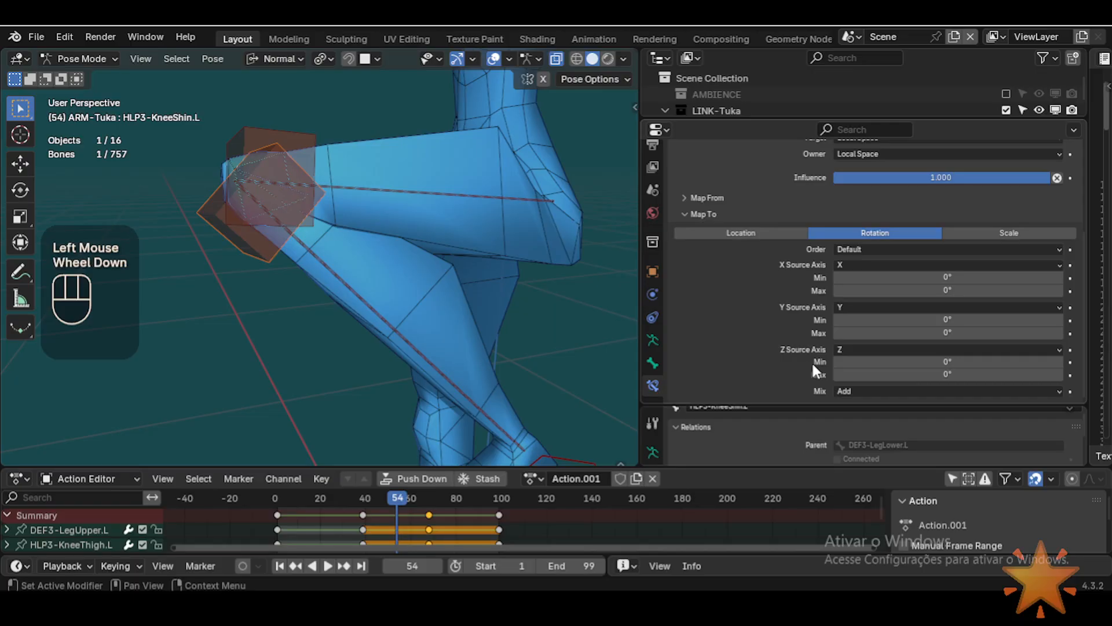
pyautogui.press('r')
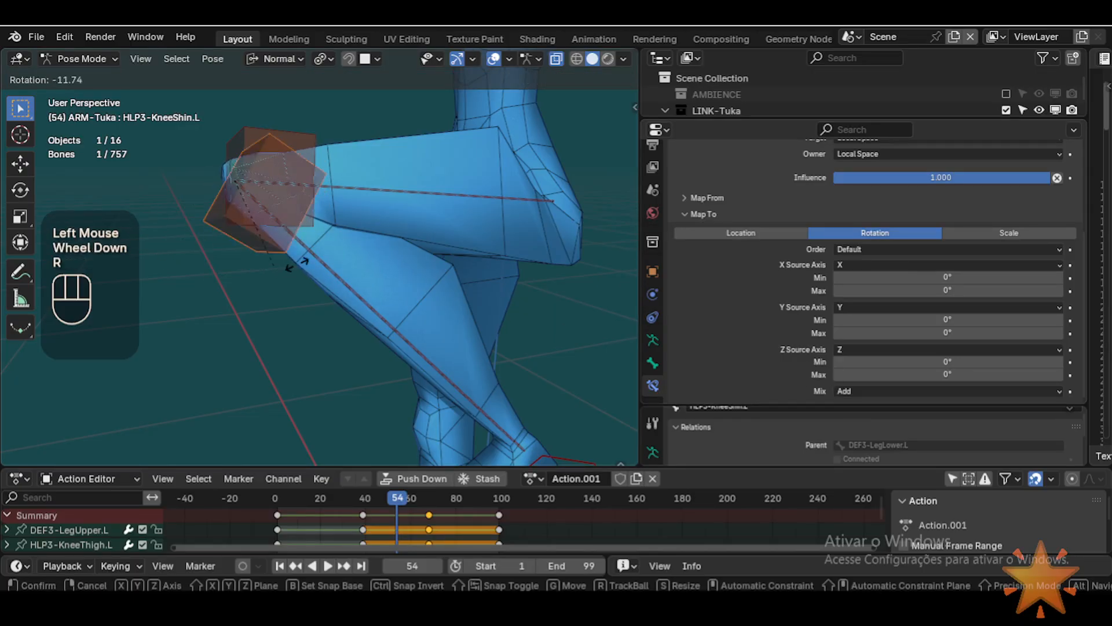
pyautogui.press('Escape')
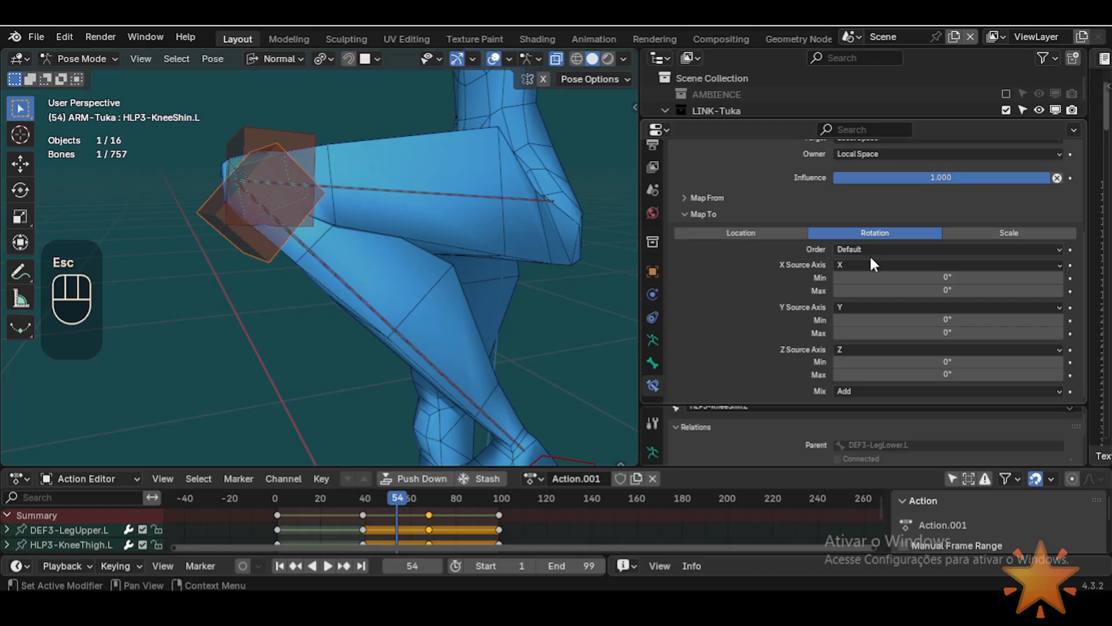
pyautogui.click(850, 392)
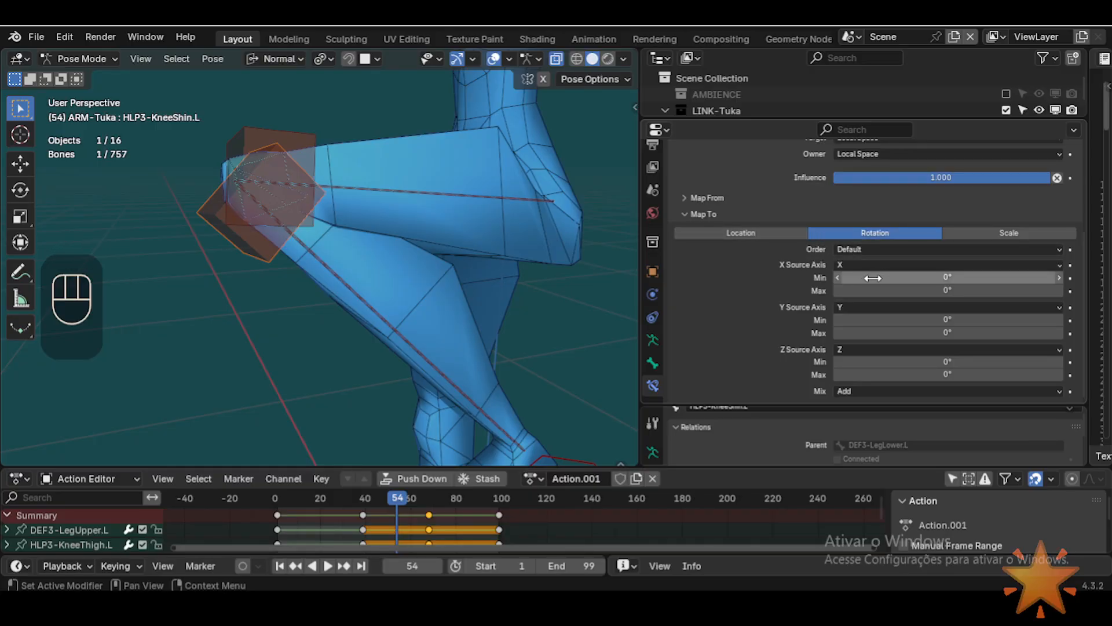
# Step: Expand the constraint's Map From settings and compare its rotation ranges with those of Map To
pyautogui.scroll(2, 905, 320)
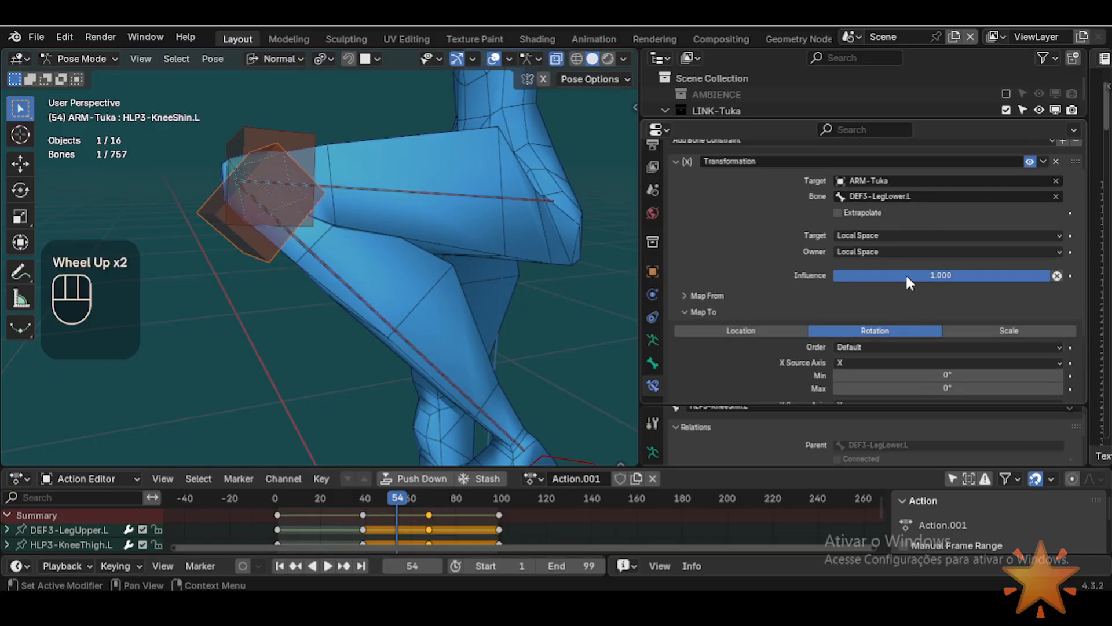
pyautogui.click(685, 296)
pyautogui.scroll(-3, 780, 307)
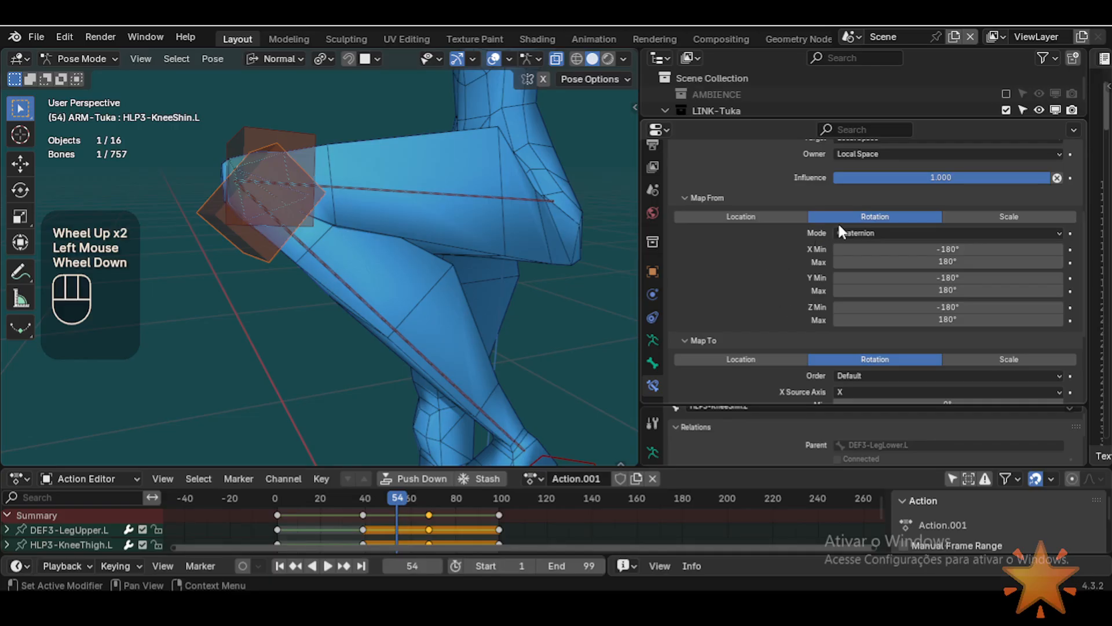
pyautogui.scroll(1, 953, 181)
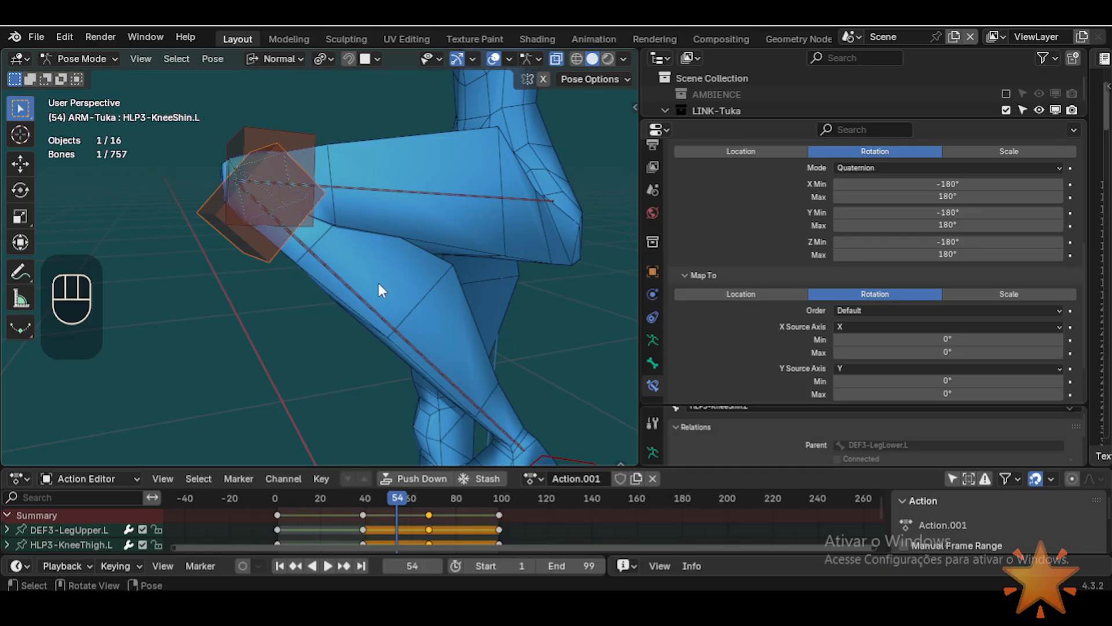
pyautogui.scroll(-2, 394, 353)
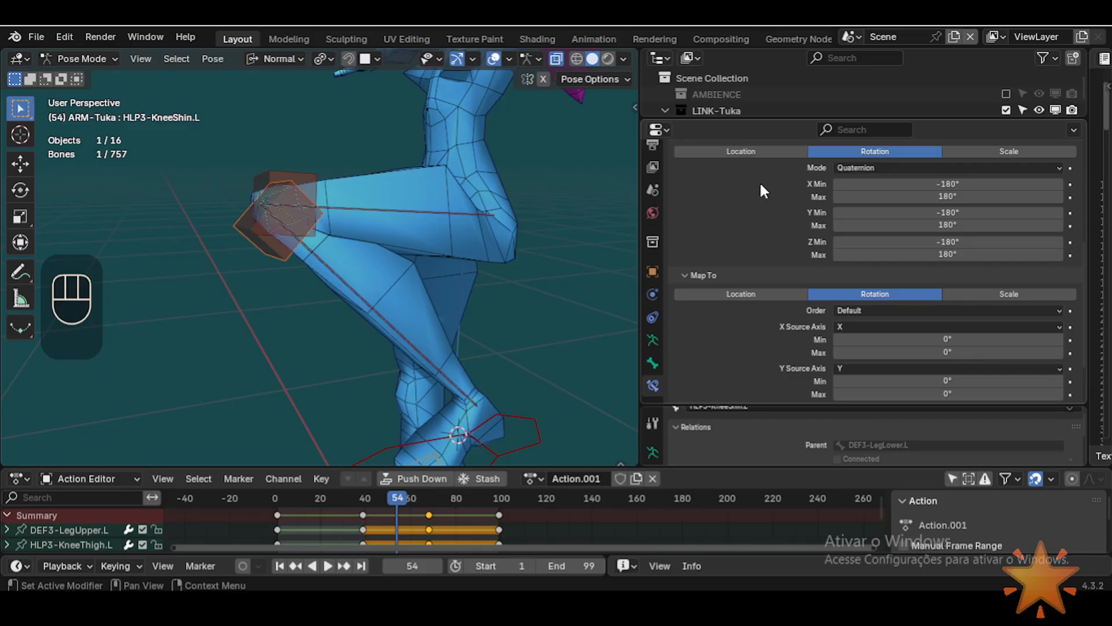
pyautogui.scroll(-2, 901, 314)
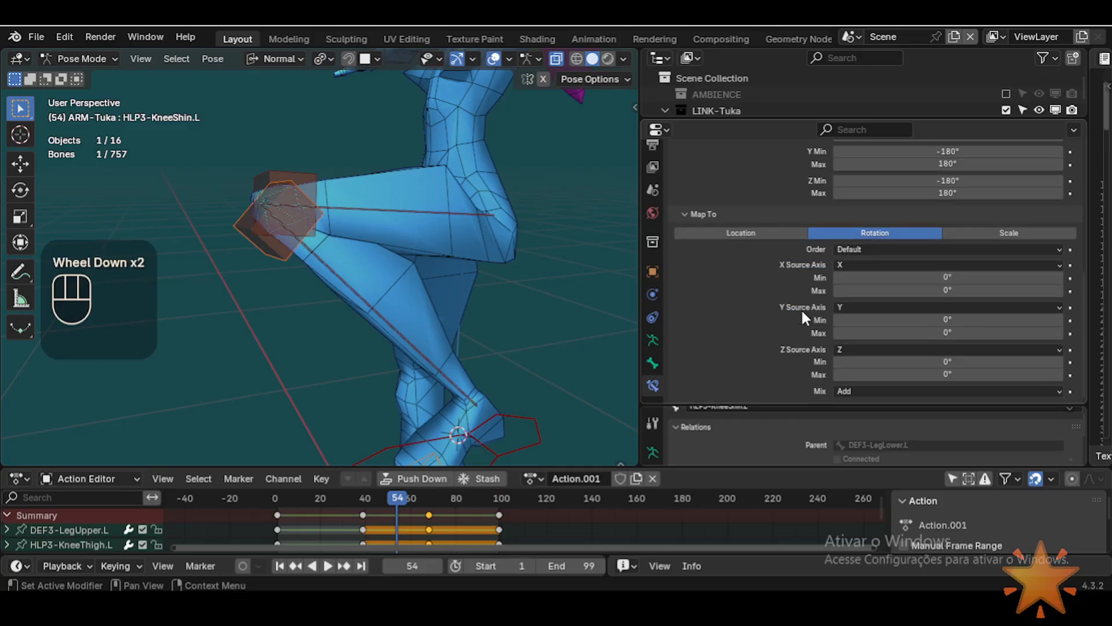
pyautogui.scroll(2, 801, 309)
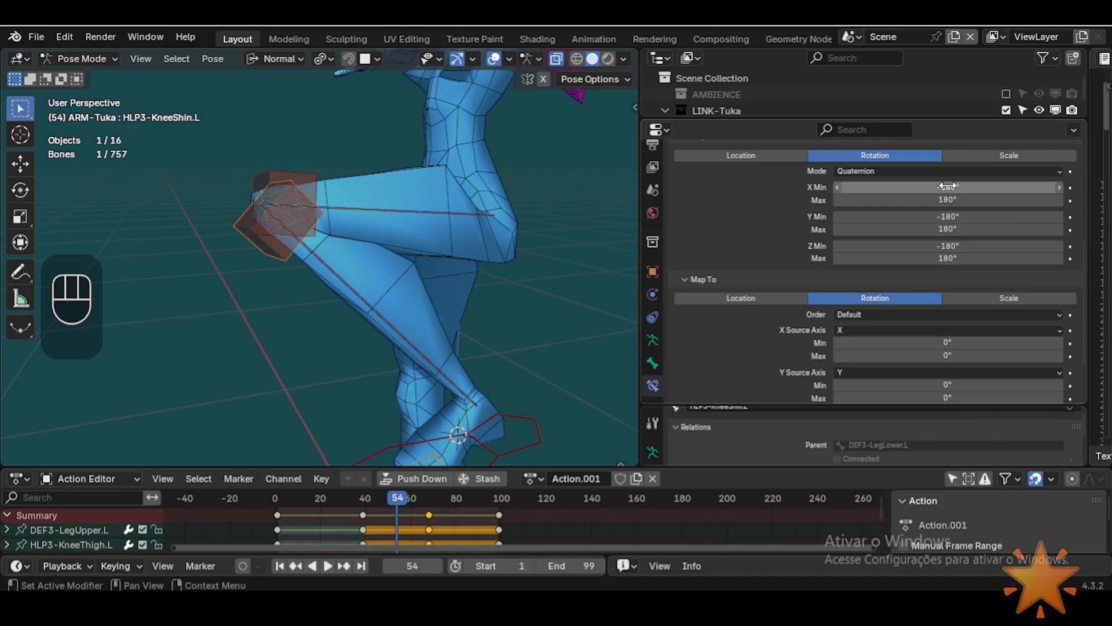
# Step: Set the Map To rotation's X source axis to a minimum of 60° and a maximum of -60°
pyautogui.click(956, 344)
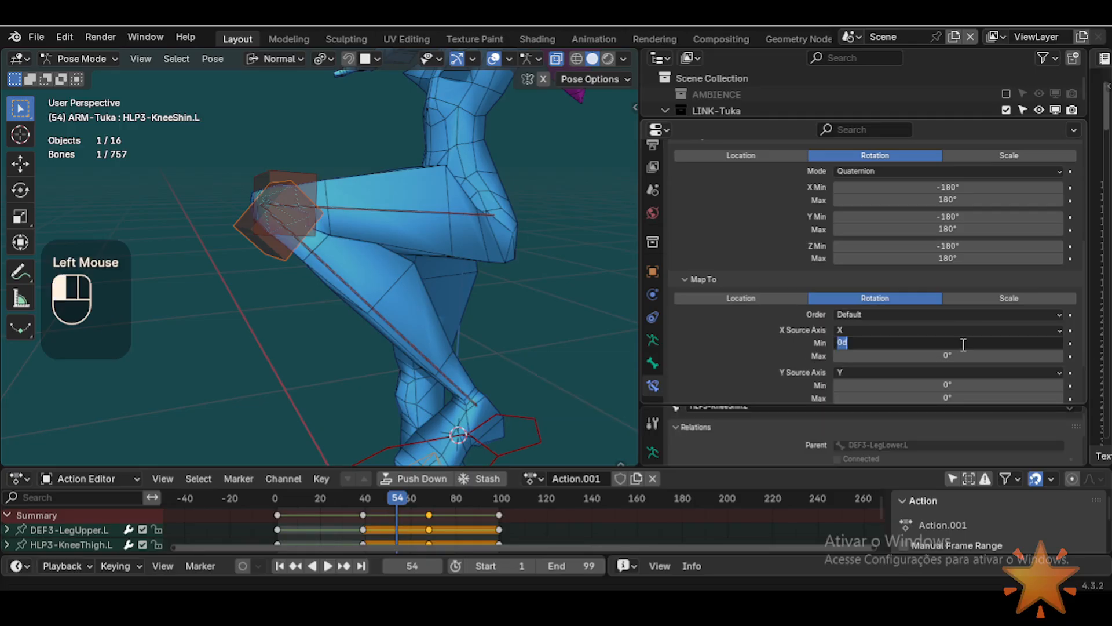
pyautogui.write('60')
pyautogui.press('Return')
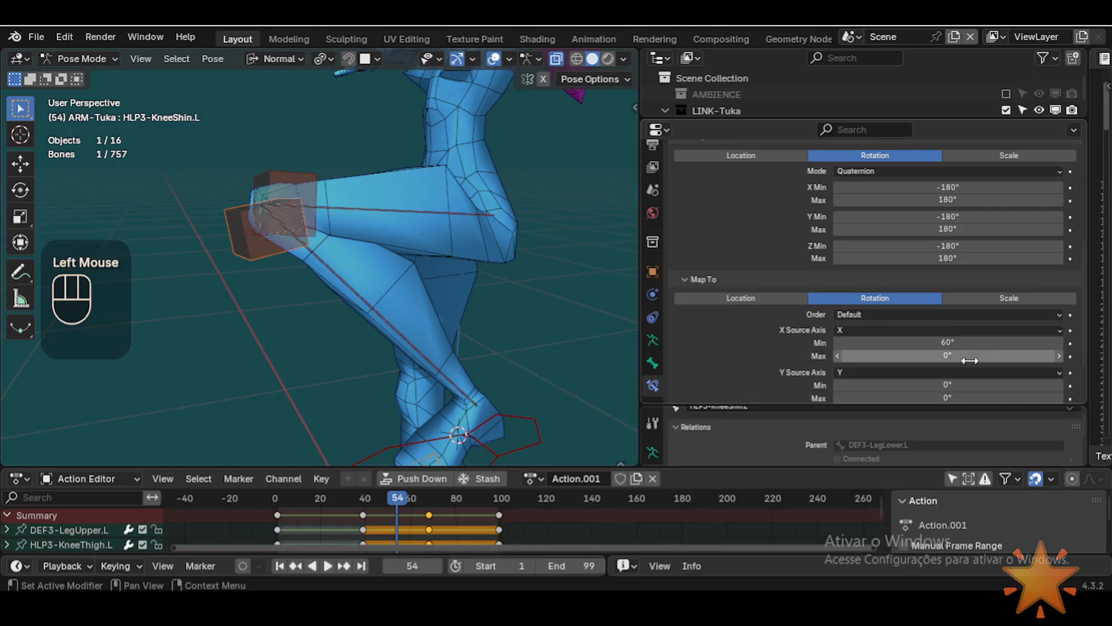
pyautogui.doubleClick(971, 357)
pyautogui.write('-6')
pyautogui.press('Return')
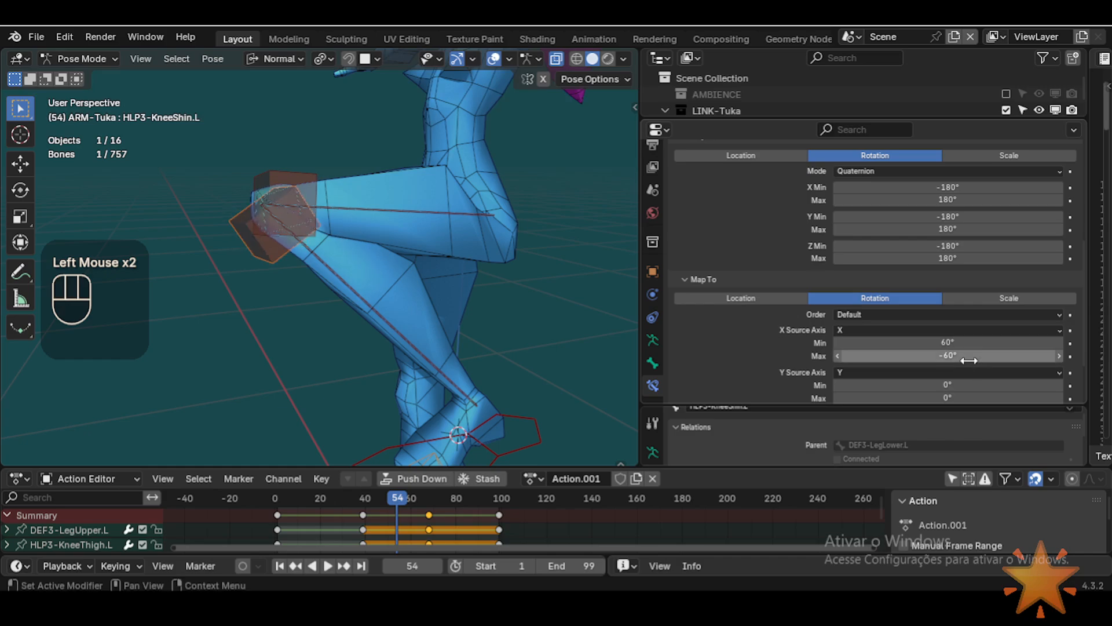
# Step: Copy the X limits to the Y and Z source axes of Map To, giving each a 60° minimum and -60° maximum
pyautogui.scroll(-2, 959, 348)
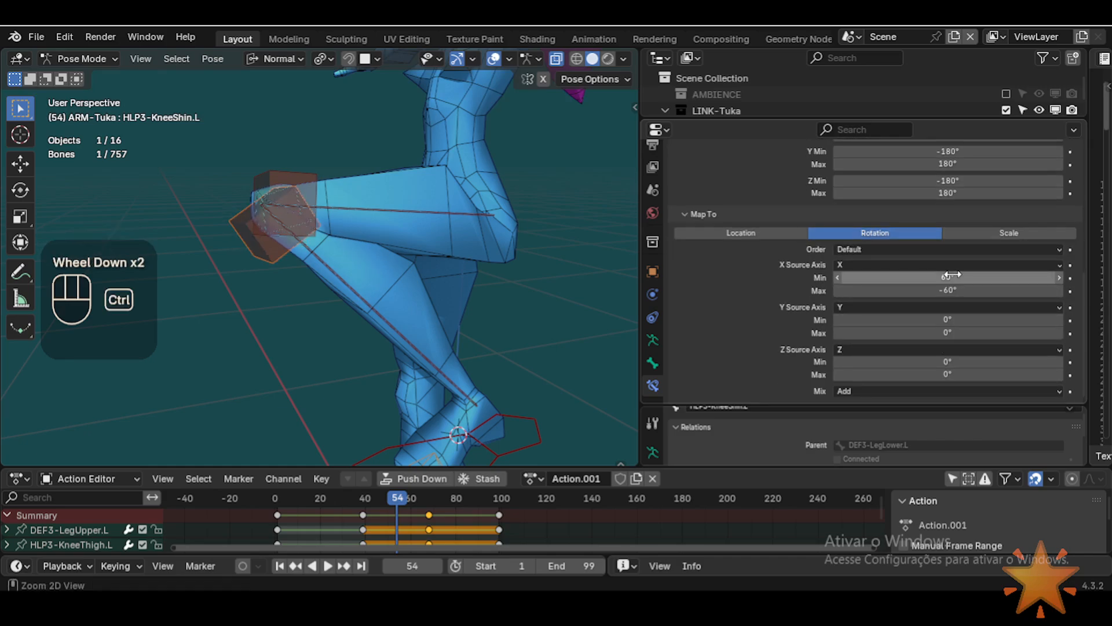
pyautogui.hotkey('ctrl', 'c')
pyautogui.hotkey('ctrl', 'v')
pyautogui.hotkey('ctrl', 'v')
pyautogui.hotkey('ctrl', 'c')
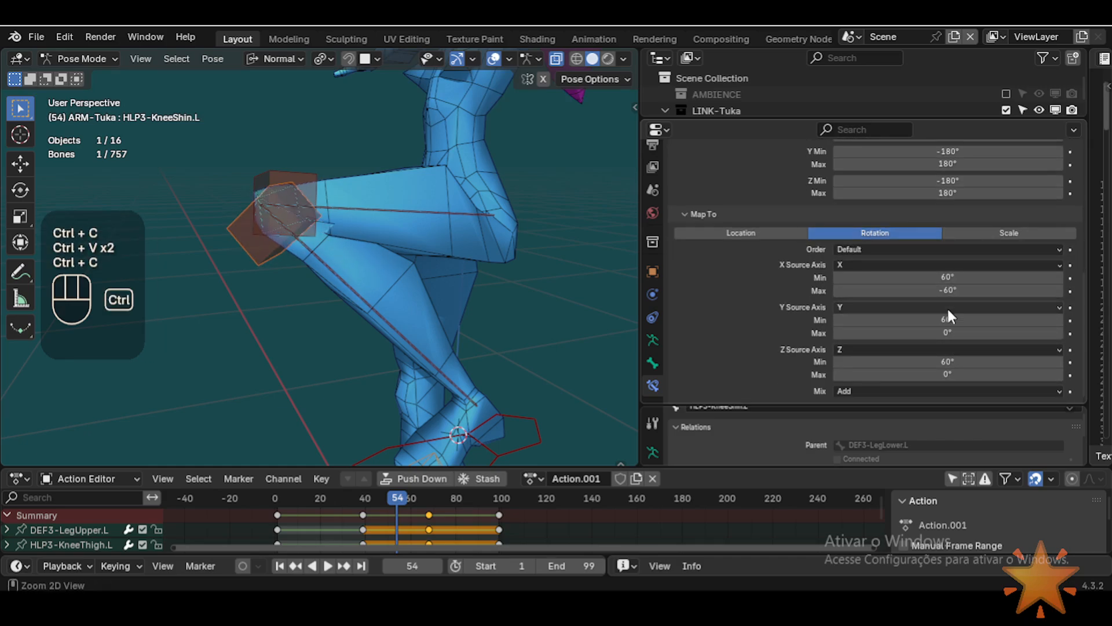
pyautogui.hotkey('ctrl', 'v')
pyautogui.hotkey('ctrl', 'v')
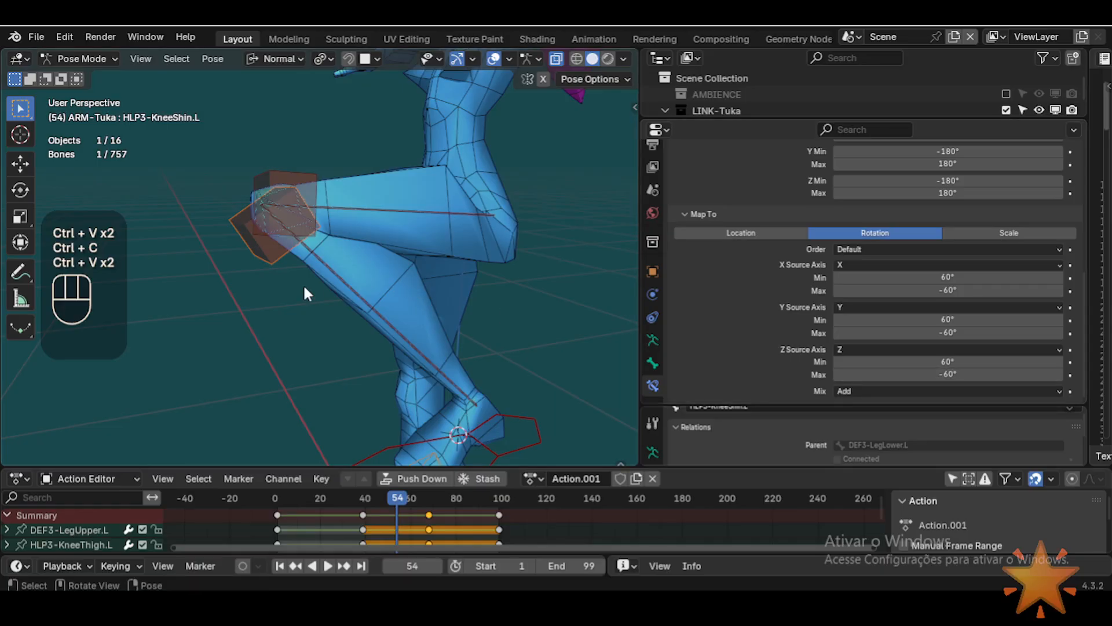
# Step: Inspect the knee's deformation and review how the Map From ranges correspond to the new Map To limits
pyautogui.scroll(2, 933, 340)
pyautogui.scroll(-2, 899, 317)
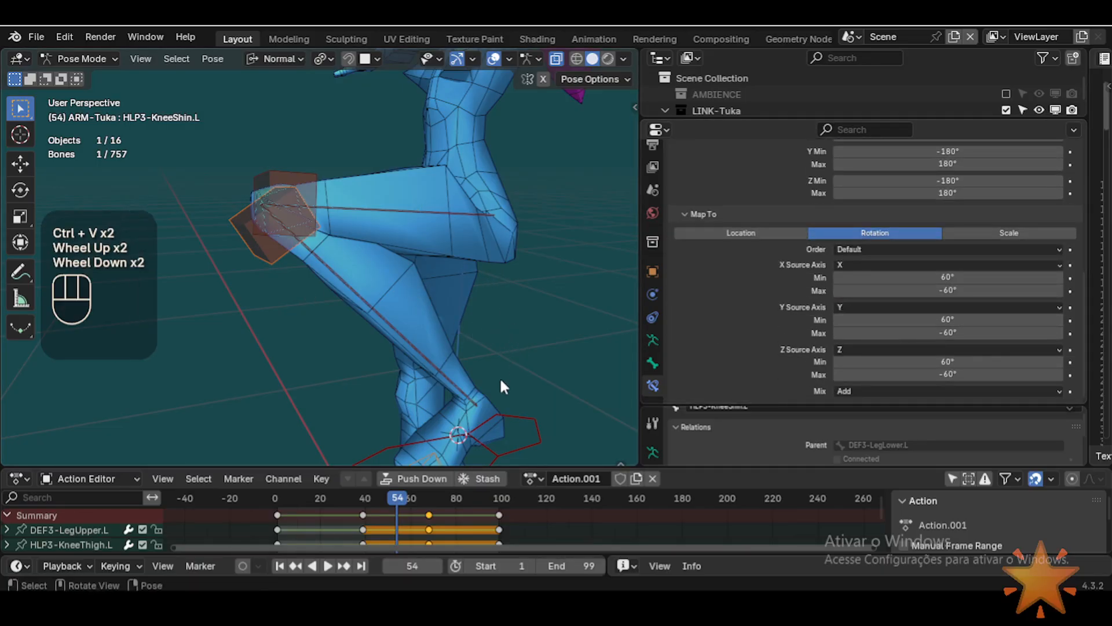
pyautogui.scroll(-1, 478, 409)
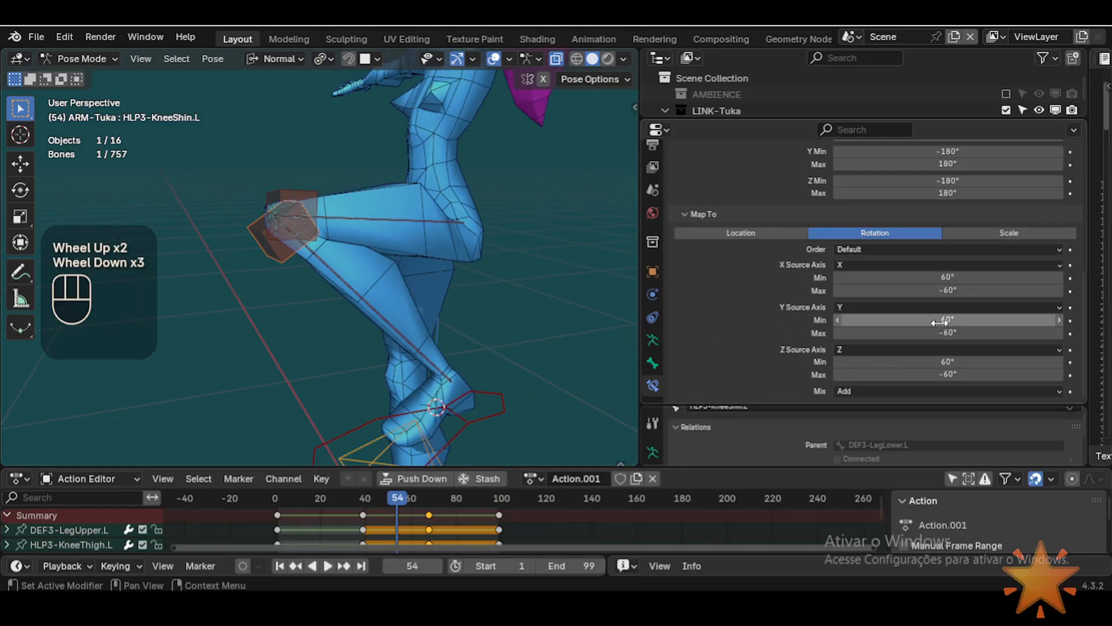
pyautogui.scroll(1, 947, 279)
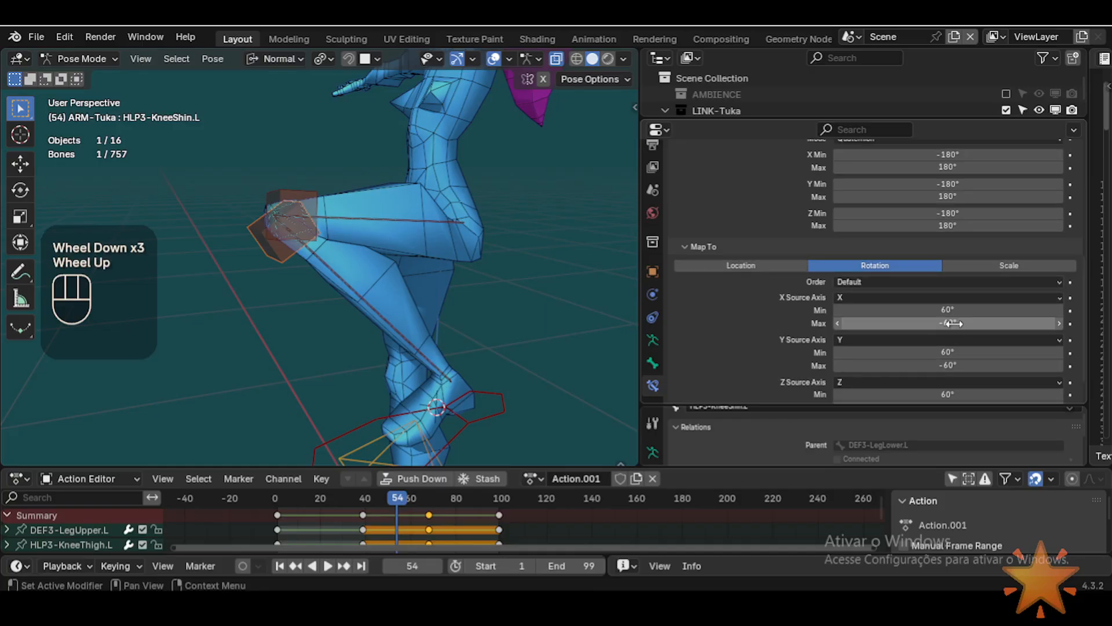
pyautogui.scroll(1, 951, 261)
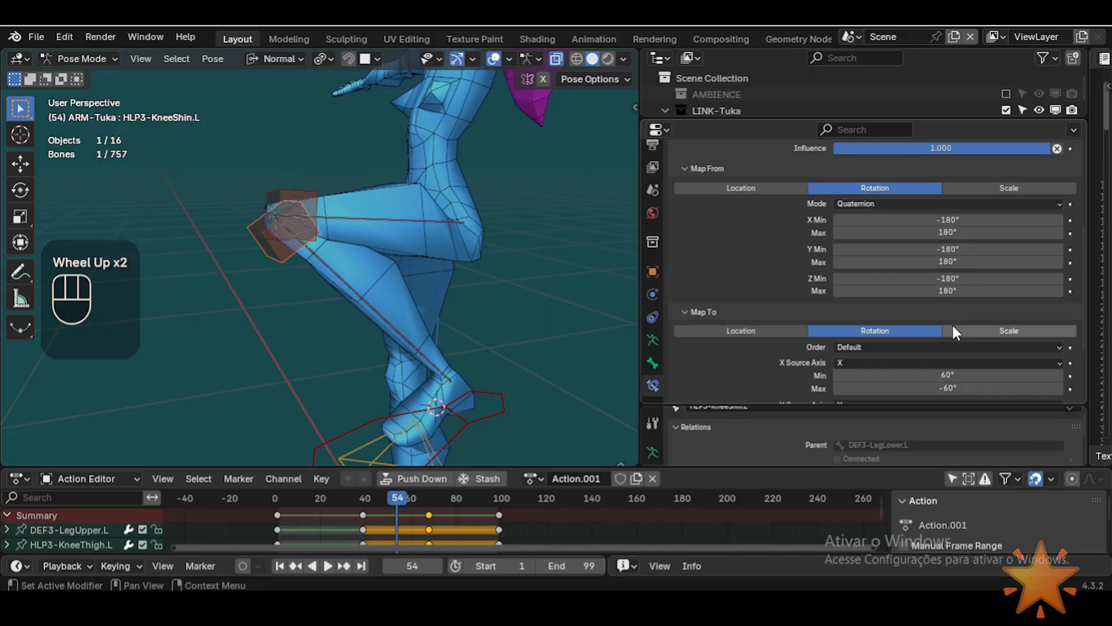
pyautogui.scroll(-2, 952, 322)
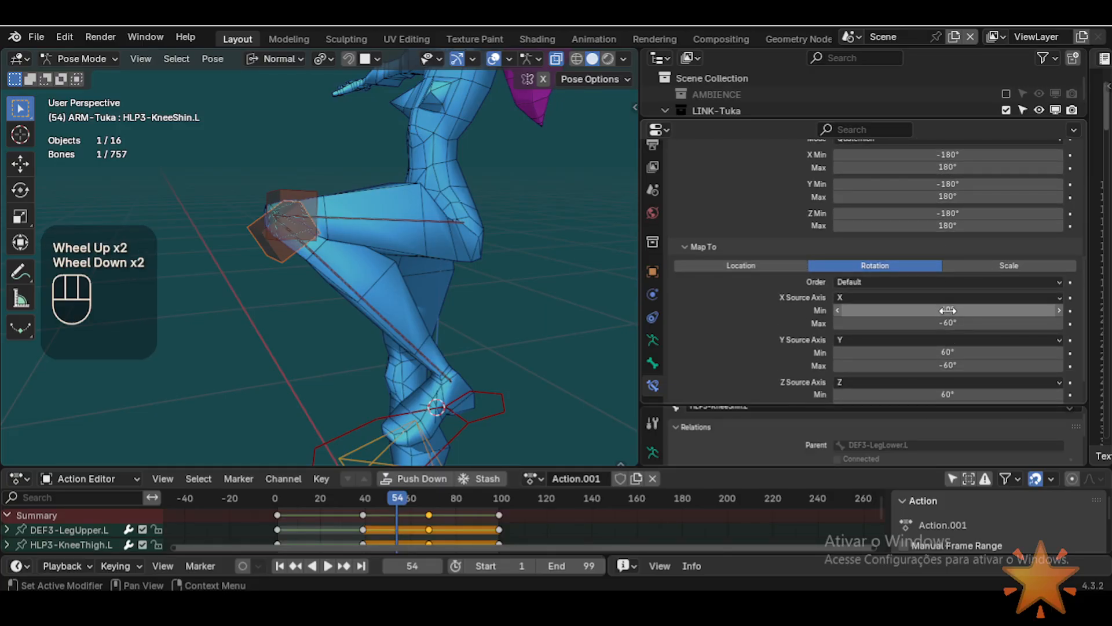
pyautogui.scroll(1, 948, 200)
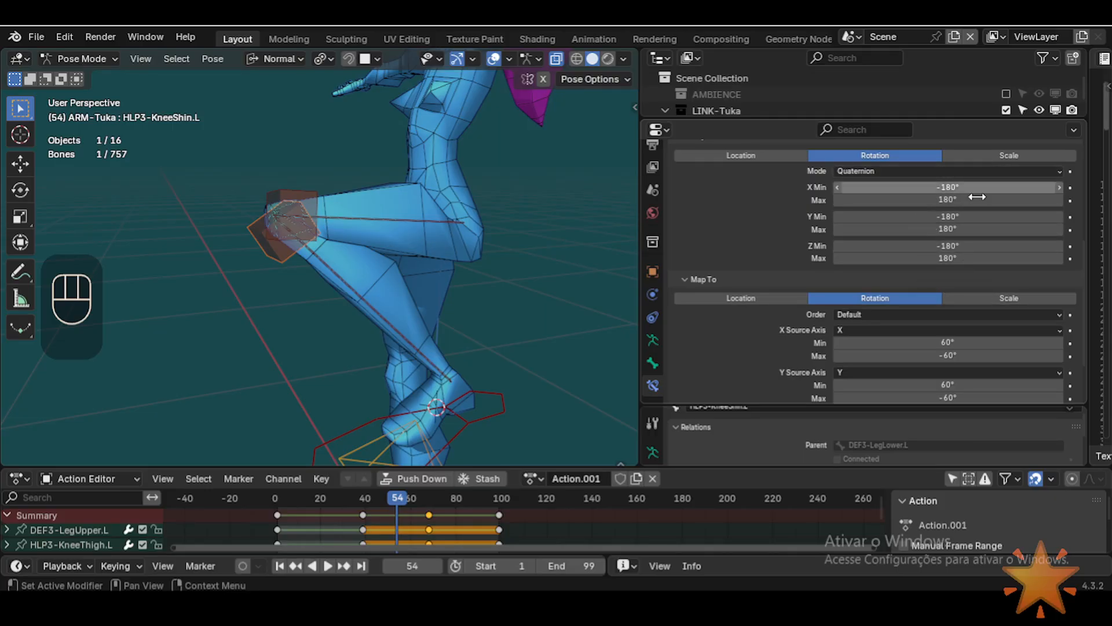
# Step: Test the knee's bend by moving the MTR-IK-Foot.L control, and clear the control's pose transform
pyautogui.click(497, 404)
pyautogui.moveTo(513, 400); pyautogui.dragTo(446, 395, button='middle')
pyautogui.press('g')
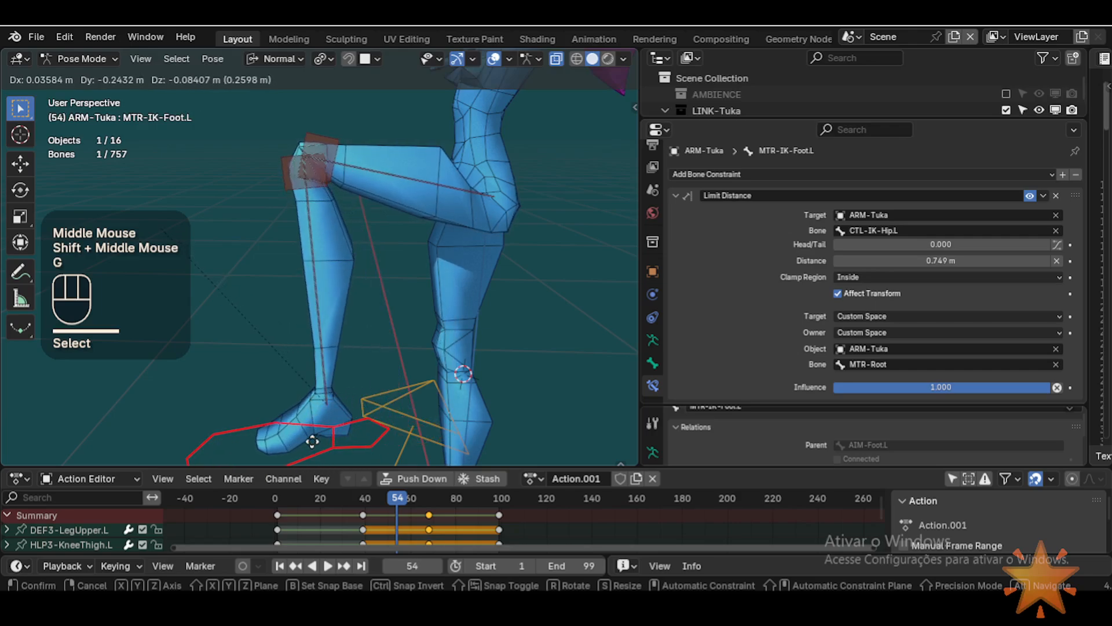
pyautogui.click(332, 389)
pyautogui.hotkey('alt', 'g')
pyautogui.scroll(-2, 335, 394)
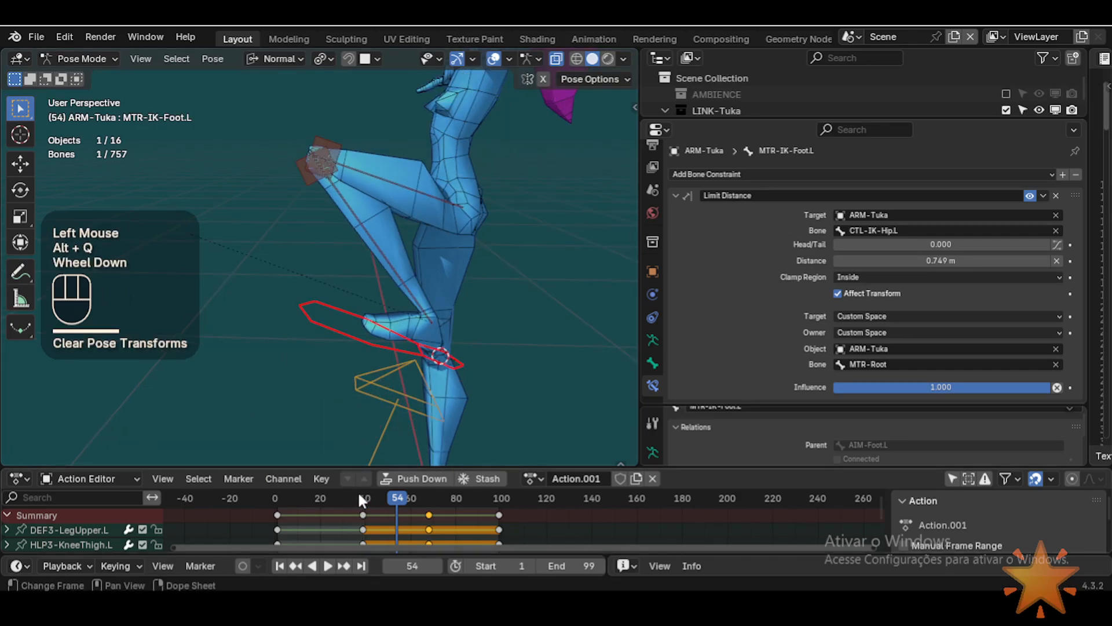
# Step: Go to frame 0 and move the MTR-IK-Foot.L control forward to bend the left knee
pyautogui.moveTo(357, 494); pyautogui.dragTo(276, 496)
pyautogui.scroll(-2, 313, 394)
pyautogui.click(345, 441)
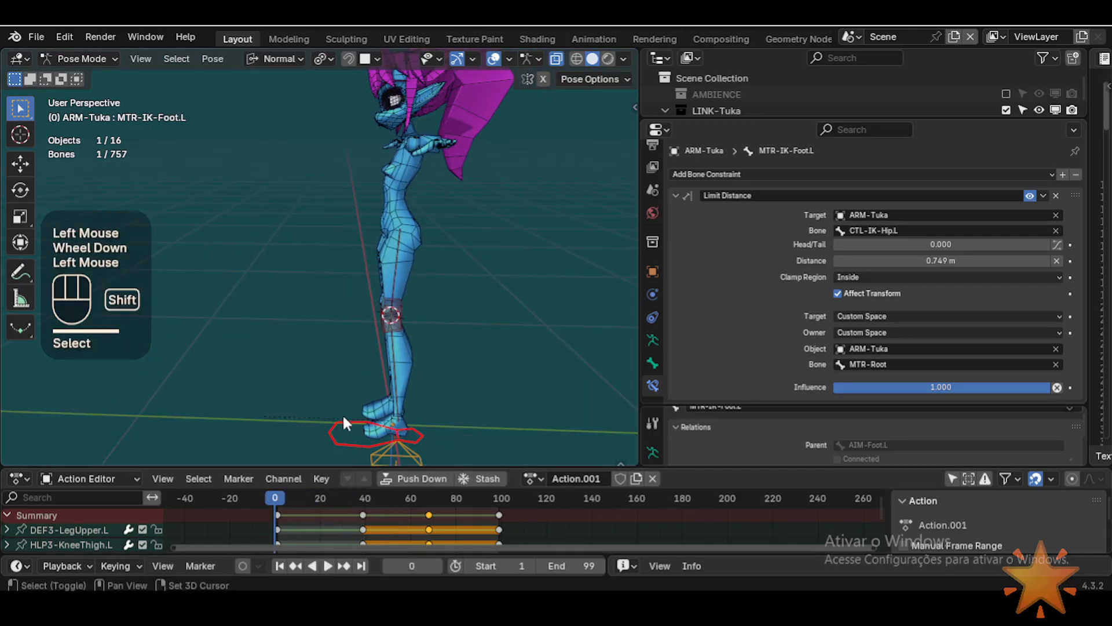
pyautogui.keyDown('shift'); pyautogui.moveTo(342, 413); pyautogui.dragTo(342, 329, button='middle'); pyautogui.keyUp('shift')
pyautogui.scroll(2, 422, 303)
pyautogui.scroll(-1, 426, 337)
pyautogui.click(389, 353)
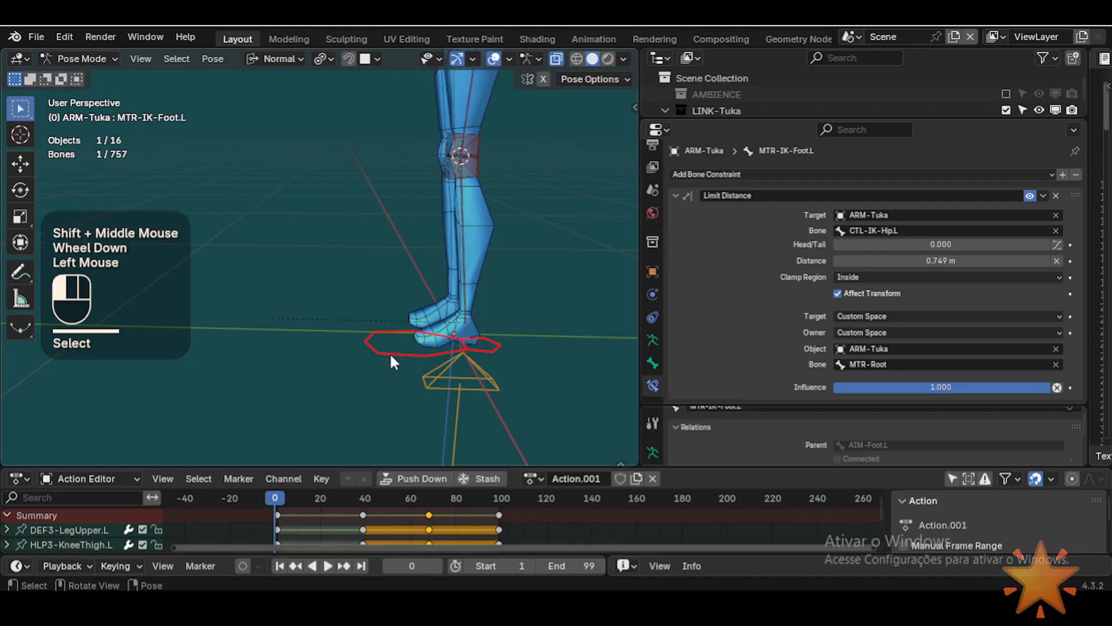
pyautogui.press('g')
pyautogui.click(339, 329)
pyautogui.keyDown('shift'); pyautogui.moveTo(368, 252); pyautogui.dragTo(357, 321, button='middle'); pyautogui.keyUp('shift')
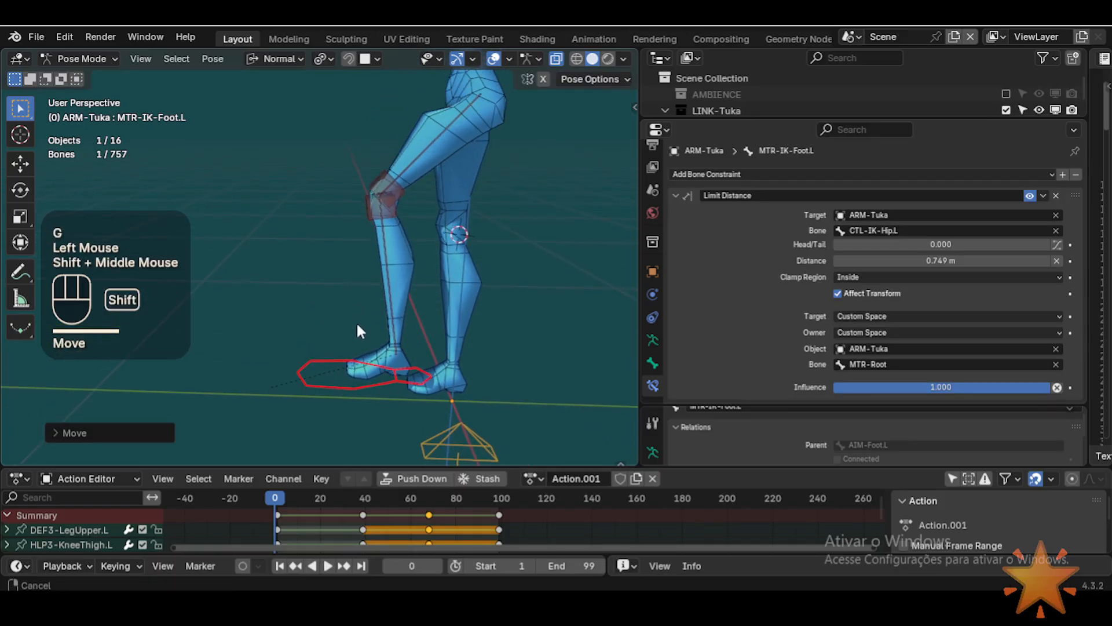
# Step: Raise the MTR-IK-Foot.L control and pull it back in stages until the left knee is tightly folded
pyautogui.press('g')
pyautogui.click(474, 230)
pyautogui.scroll(2, 473, 232)
pyautogui.keyDown('shift'); pyautogui.moveTo(458, 268); pyautogui.dragTo(445, 362, button='middle'); pyautogui.keyUp('shift')
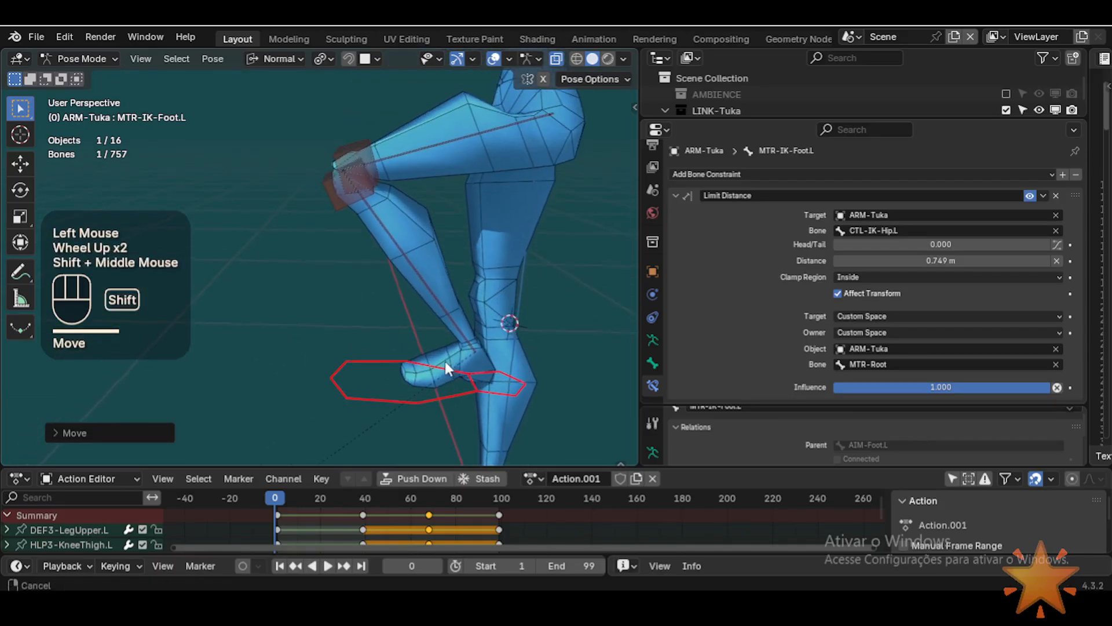
pyautogui.press('g')
pyautogui.click(530, 268)
pyautogui.moveTo(528, 266); pyautogui.dragTo(474, 238, button='middle')
pyautogui.keyDown('shift'); pyautogui.moveTo(474, 237); pyautogui.dragTo(467, 292, button='middle'); pyautogui.keyUp('shift')
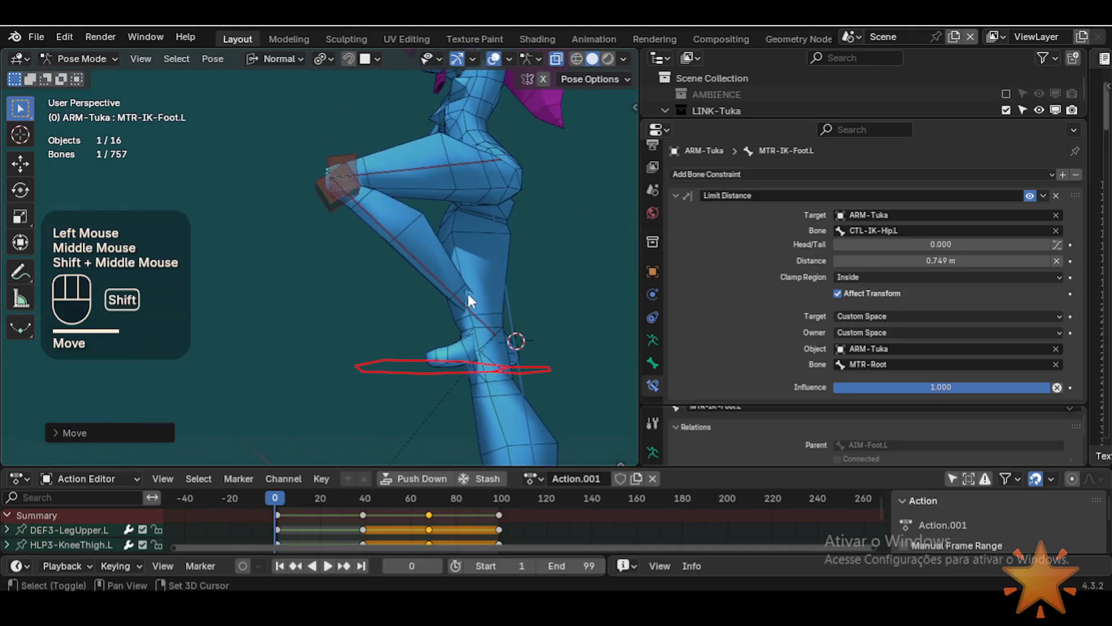
pyautogui.press('g')
pyautogui.click(536, 293)
# Step: Try rotating HLP3-KneeShin.L by hand at the folded knee, cancel each trial, and review its Map To rotation limits
pyautogui.doubleClick(324, 233)
pyautogui.scroll(1, 361, 349)
pyautogui.moveTo(361, 349); pyautogui.dragTo(435, 220, button='middle')
pyautogui.keyDown('shift'); pyautogui.scroll(1, 437, 221); pyautogui.keyUp('shift')
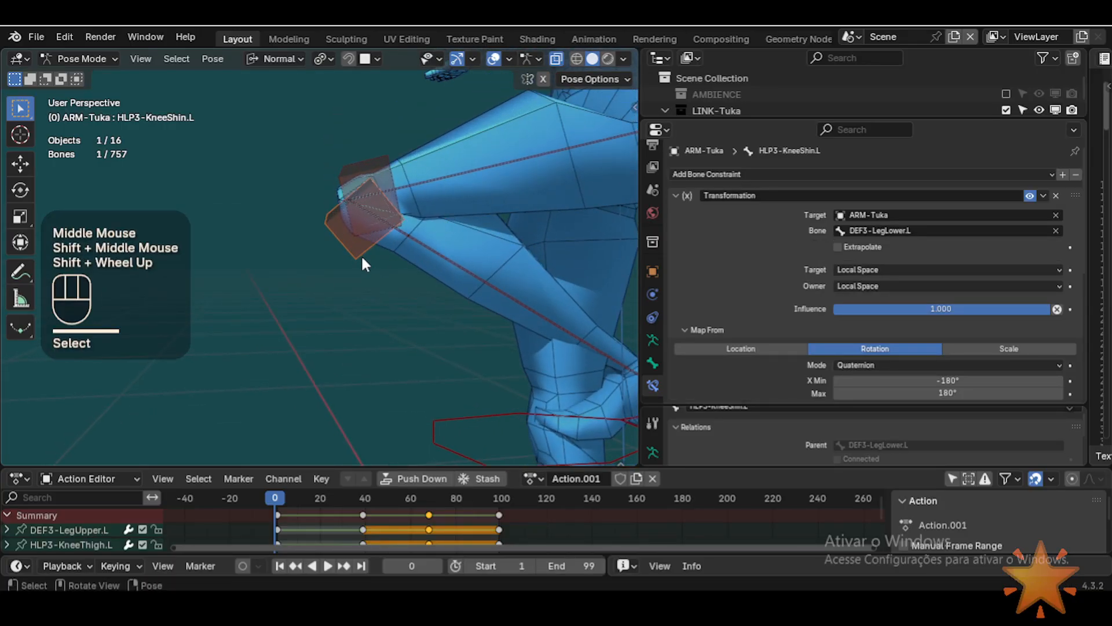
pyautogui.press('r')
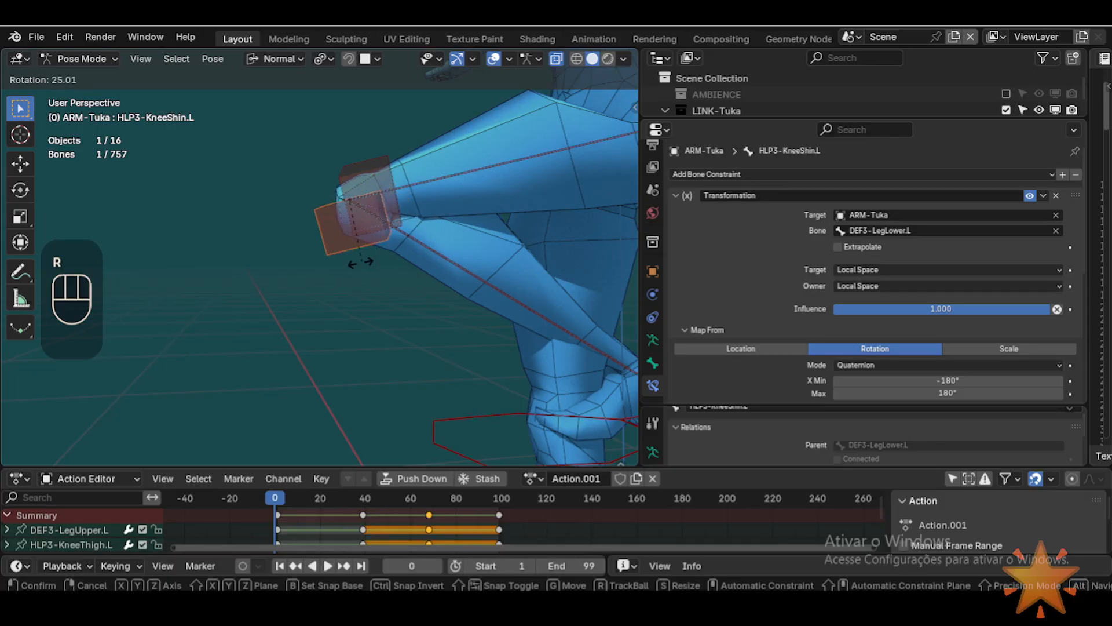
pyautogui.press('Escape')
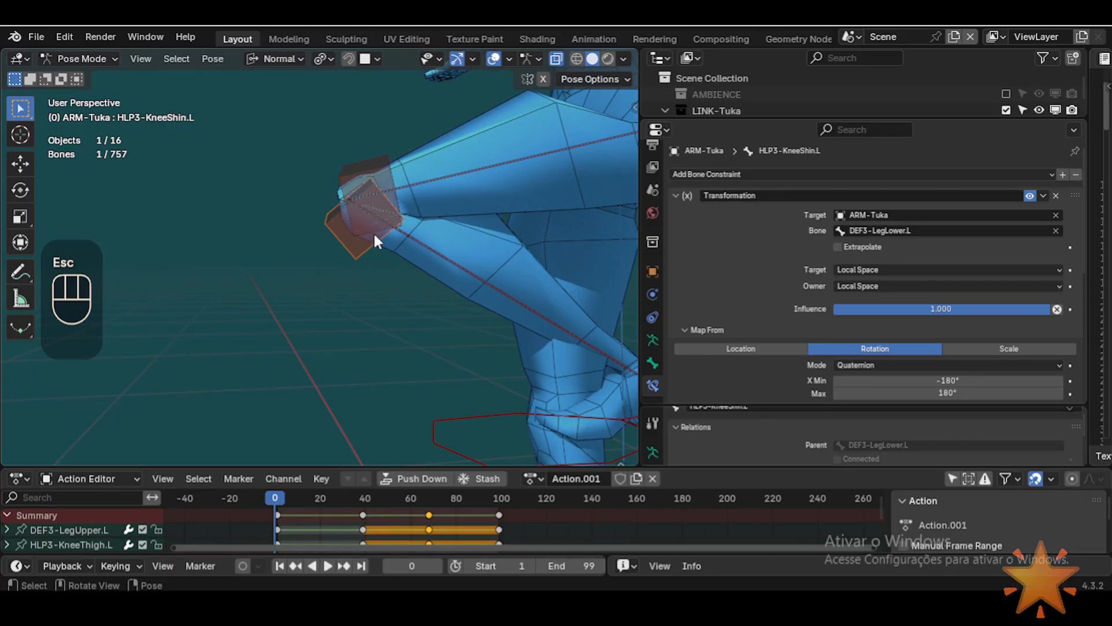
pyautogui.press('r')
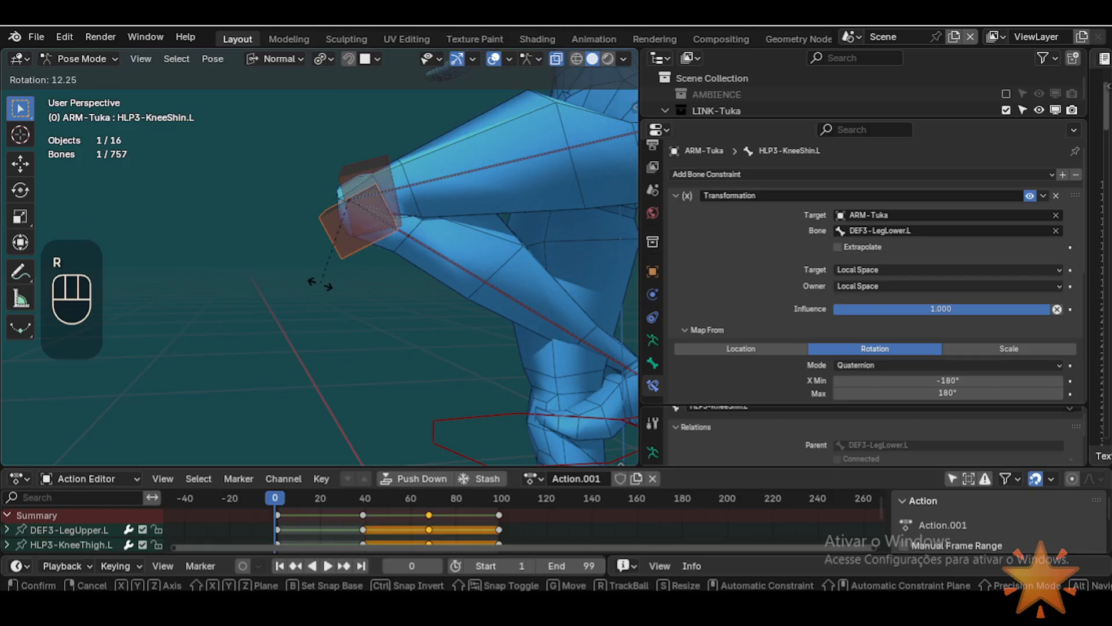
pyautogui.press('Escape')
pyautogui.scroll(-4, 906, 300)
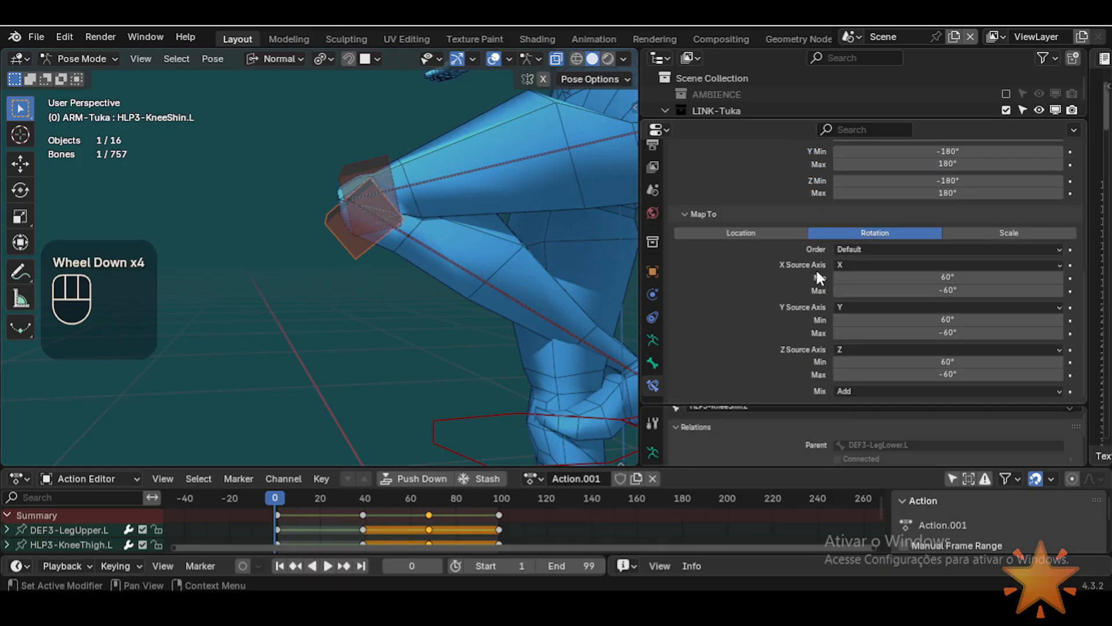
pyautogui.scroll(1, 860, 272)
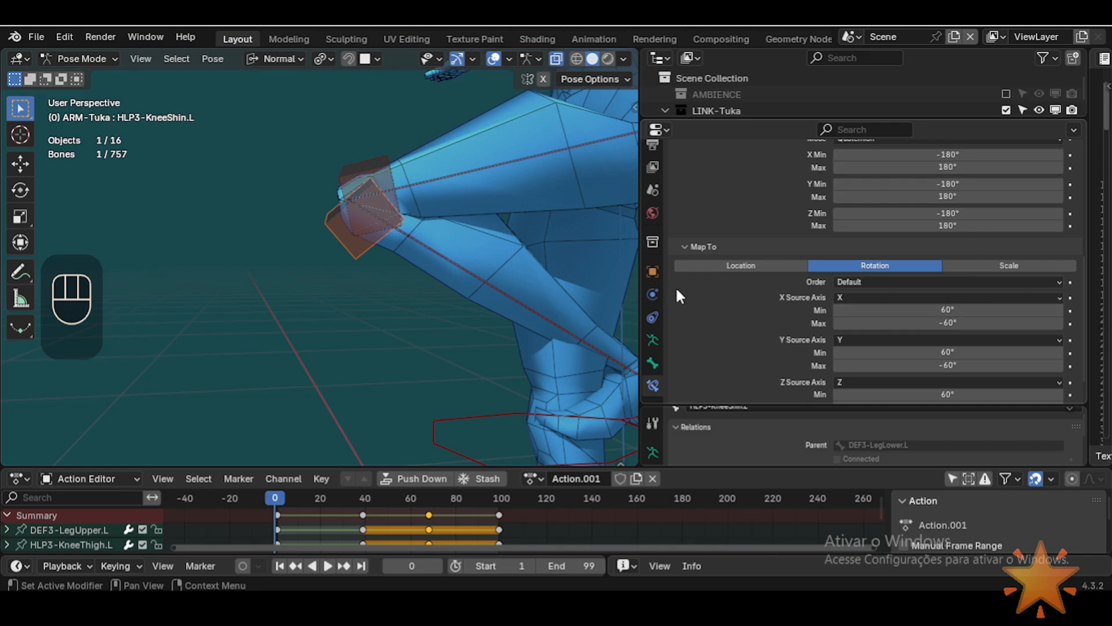
pyautogui.scroll(-1, 393, 311)
# Step: Move the MTR-IK-Foot.L control to try another knee bend, and clear the pose transforms of all bones
pyautogui.click(418, 409)
pyautogui.press('g')
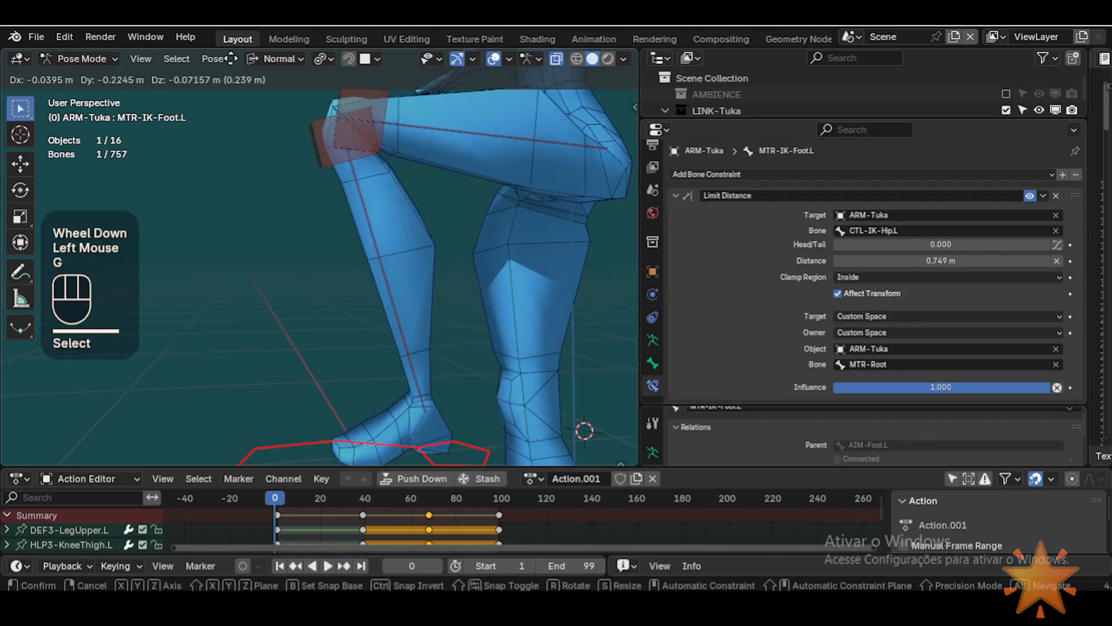
pyautogui.click(451, 357)
pyautogui.press('a')
pyautogui.hotkey('alt', 'q')
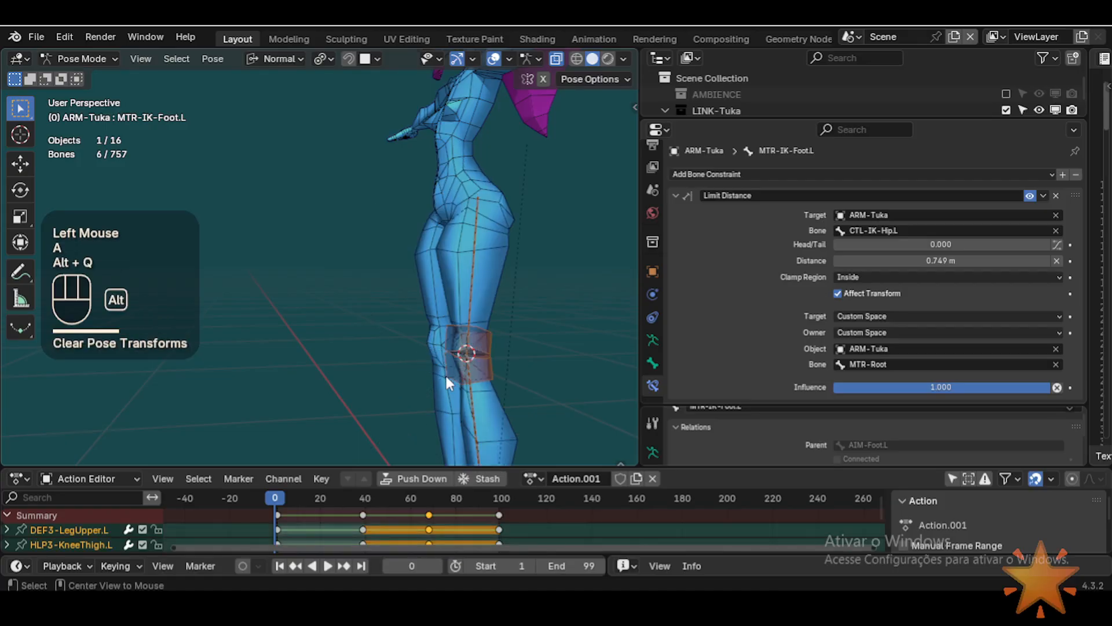
# Step: Preview a small knee bend by moving the MTR-IK-Foot.L control from the rest pose, and cancel the move
pyautogui.scroll(-2, 445, 373)
pyautogui.keyDown('shift'); pyautogui.moveTo(445, 373); pyautogui.dragTo(326, 351, button='middle'); pyautogui.keyUp('shift')
pyautogui.click(327, 352)
pyautogui.scroll(2, 350, 338)
pyautogui.press('g')
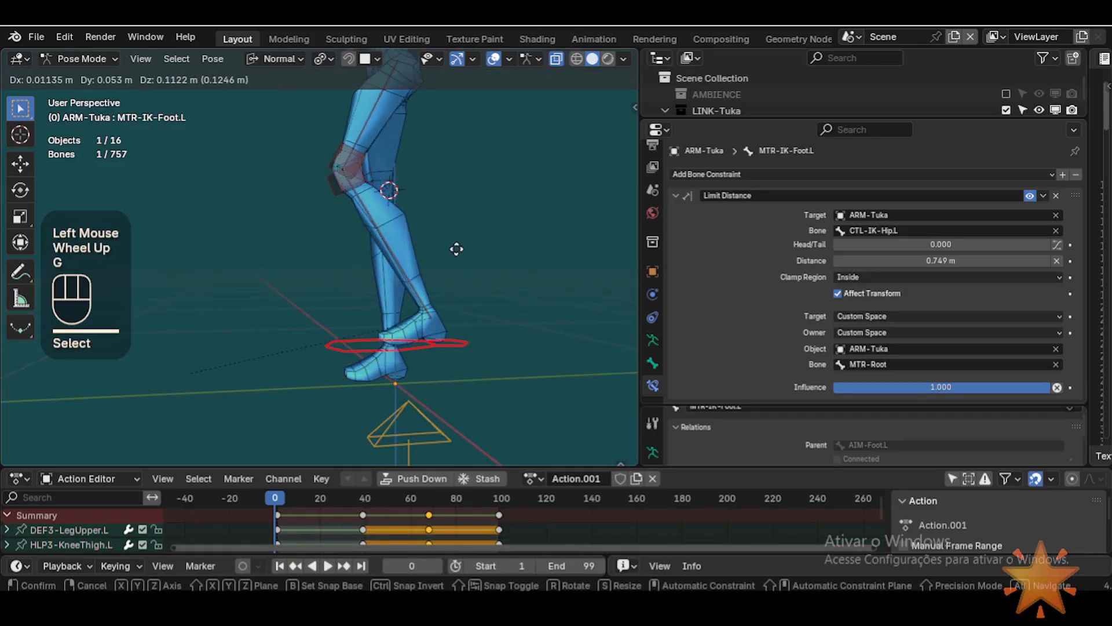
pyautogui.keyDown('shift'); pyautogui.middleClick(396, 313); pyautogui.keyUp('shift')
pyautogui.press('g')
pyautogui.press('Escape')
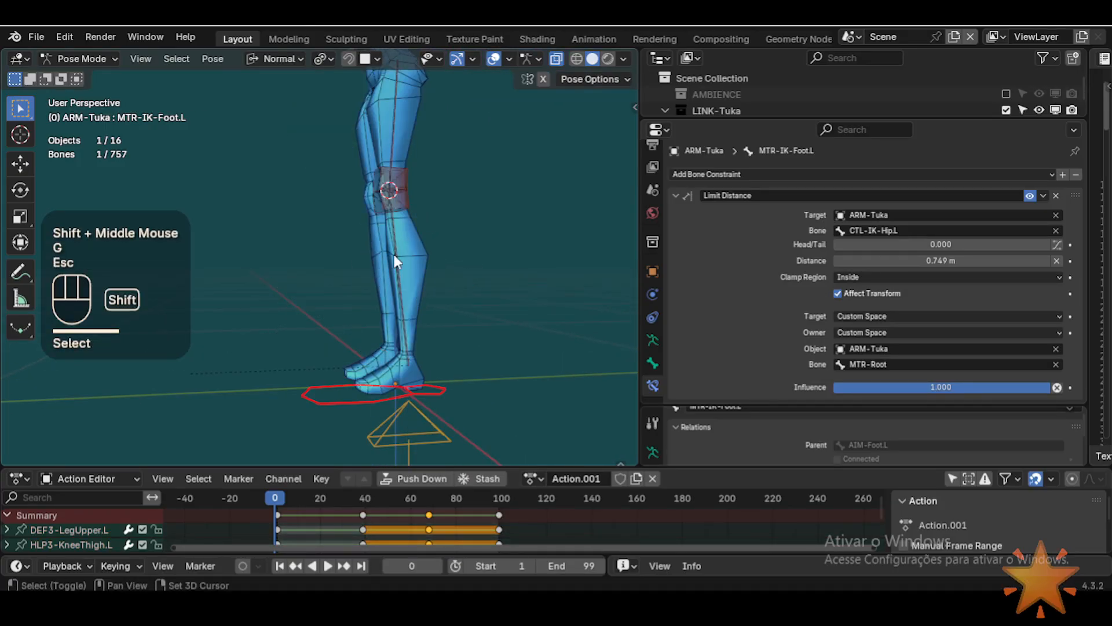
# Step: Play the leg animation in short bursts to examine the bending left knee, and stop at frame 43
pyautogui.click(296, 504)
pyautogui.scroll(2, 313, 315)
pyautogui.press('space')
pyautogui.keyDown('shift'); pyautogui.moveTo(313, 315); pyautogui.dragTo(376, 276, button='middle'); pyautogui.keyUp('shift')
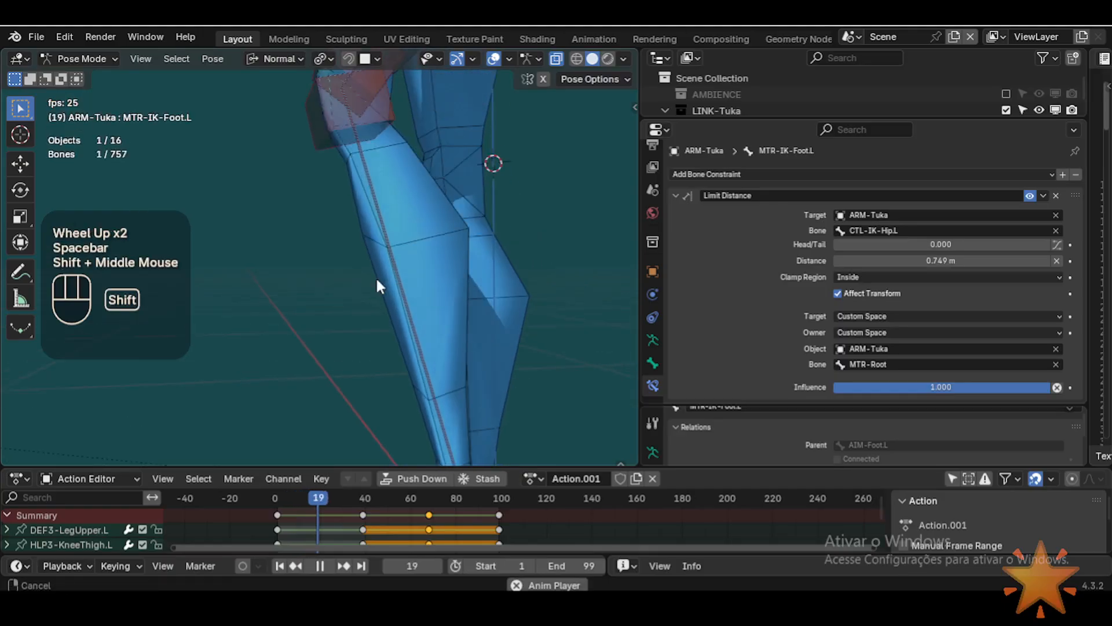
pyautogui.press('space')
pyautogui.keyDown('shift'); pyautogui.moveTo(381, 214); pyautogui.dragTo(366, 330, button='middle'); pyautogui.keyUp('shift')
pyautogui.moveTo(366, 330); pyautogui.dragTo(411, 301, button='middle')
pyautogui.press('space')
pyautogui.press('space')
pyautogui.press('space')
pyautogui.press('space')
pyautogui.press('space')
pyautogui.press('space')
pyautogui.press('space')
pyautogui.press('space')
pyautogui.moveTo(394, 497); pyautogui.dragTo(374, 512)
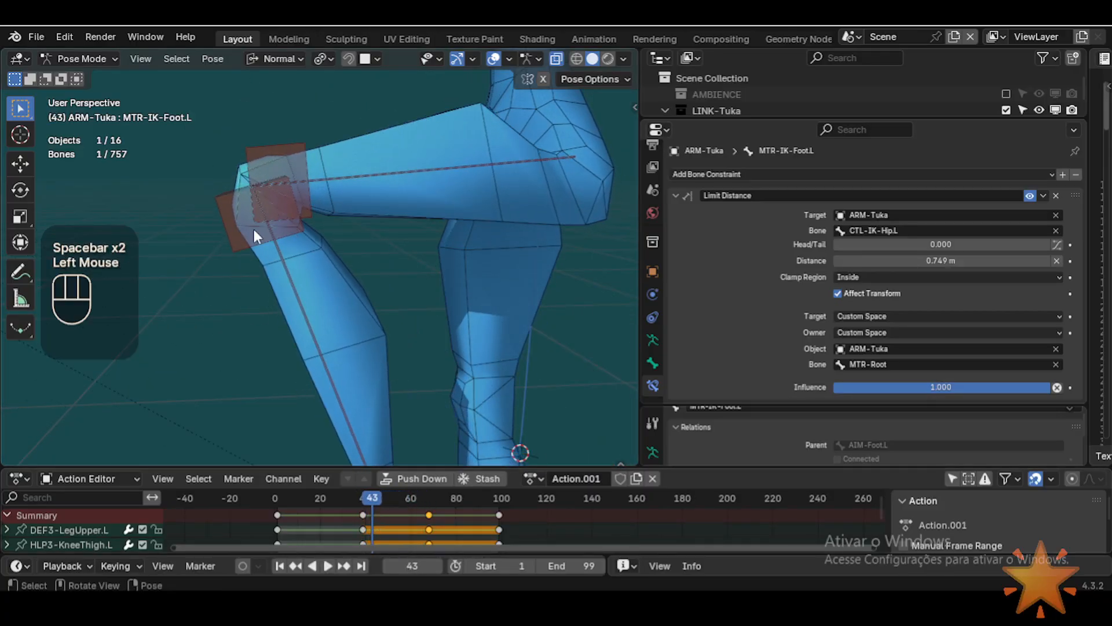
# Step: Set the Map To rotation minimum of HLP3-KneeShin.L's constraint to 180° on the X, Y and Z source axes
pyautogui.click(299, 235)
pyautogui.scroll(-4, 1050, 319)
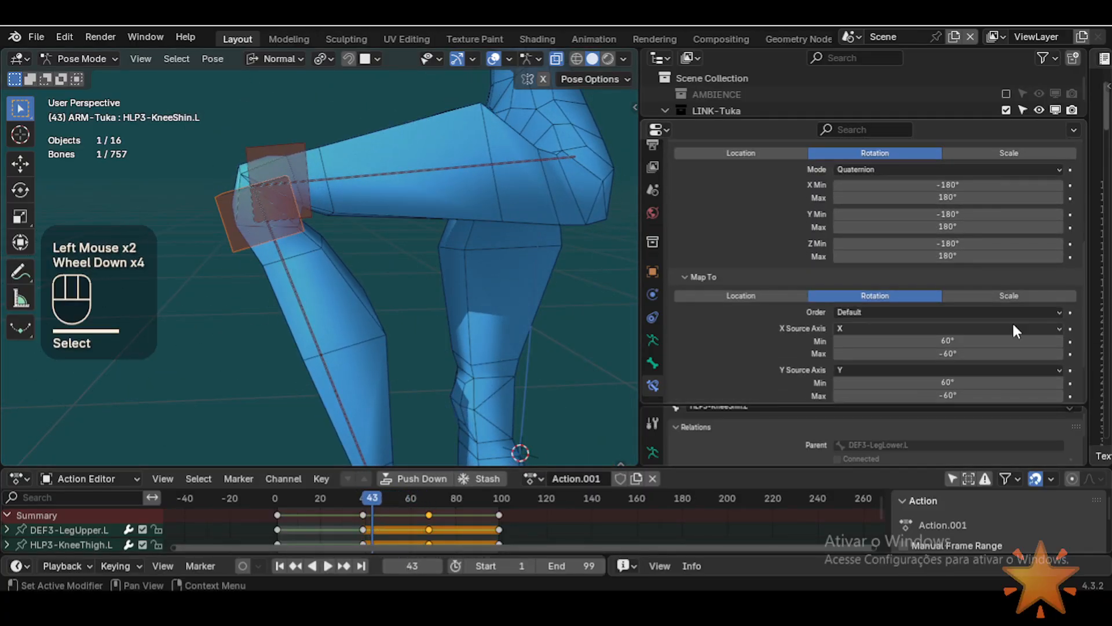
pyautogui.scroll(1, 991, 333)
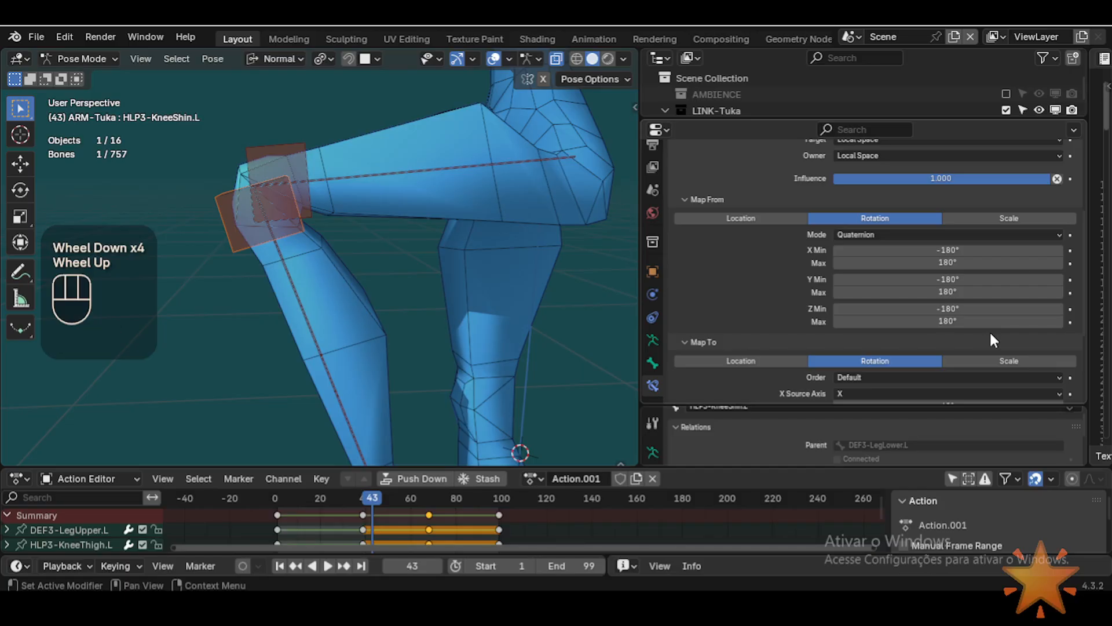
pyautogui.scroll(-1, 991, 335)
pyautogui.scroll(2, 991, 335)
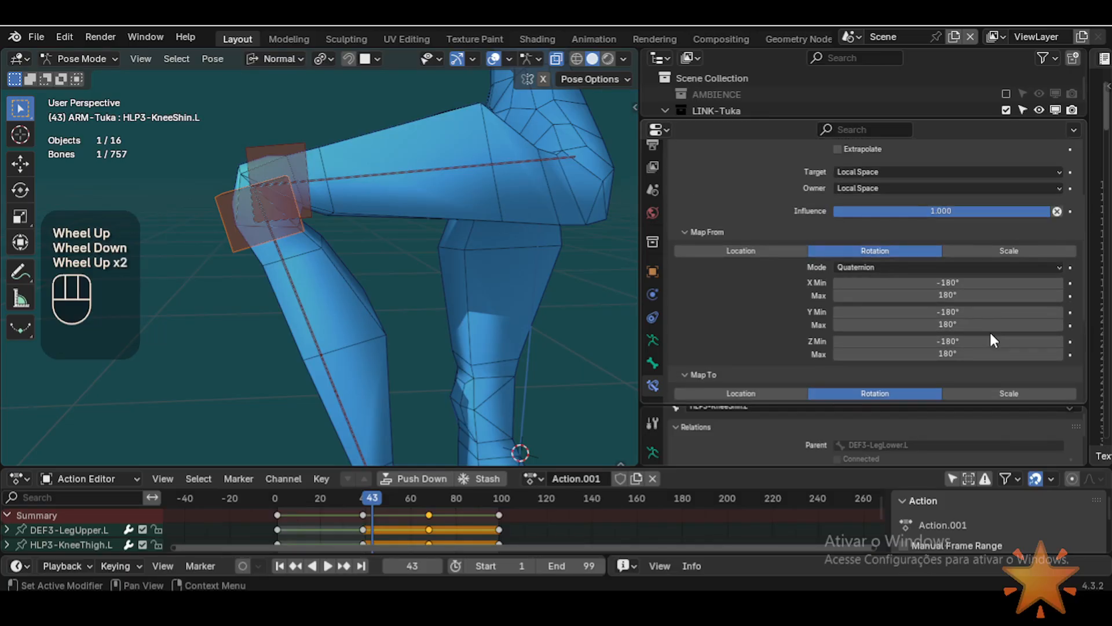
pyautogui.scroll(-2, 991, 335)
pyautogui.scroll(-1, 989, 330)
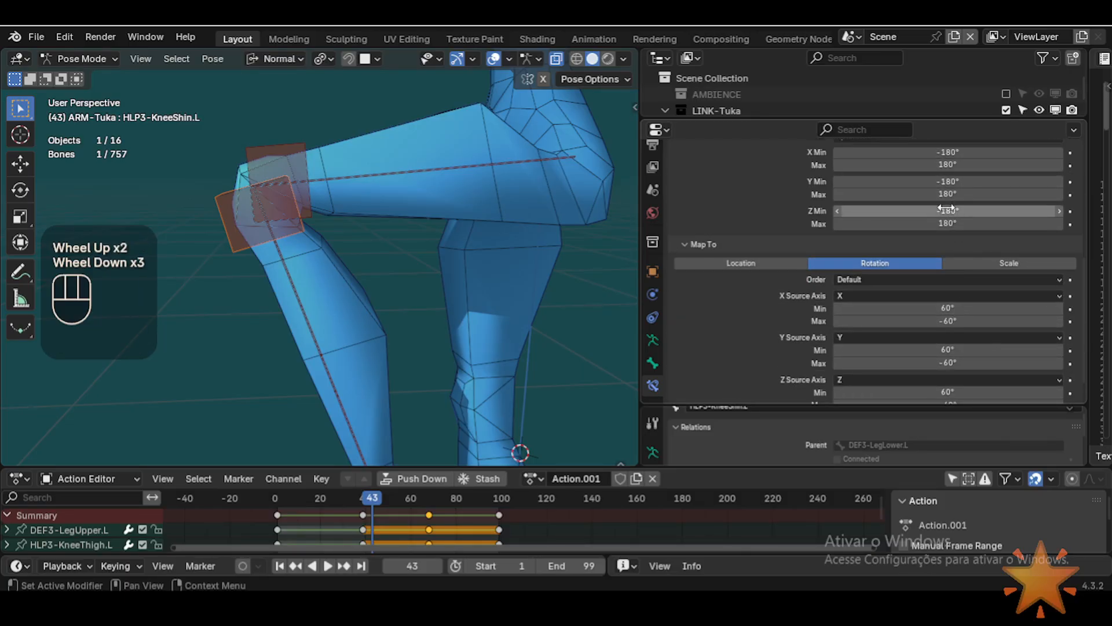
pyautogui.hotkey('ctrl', 'c')
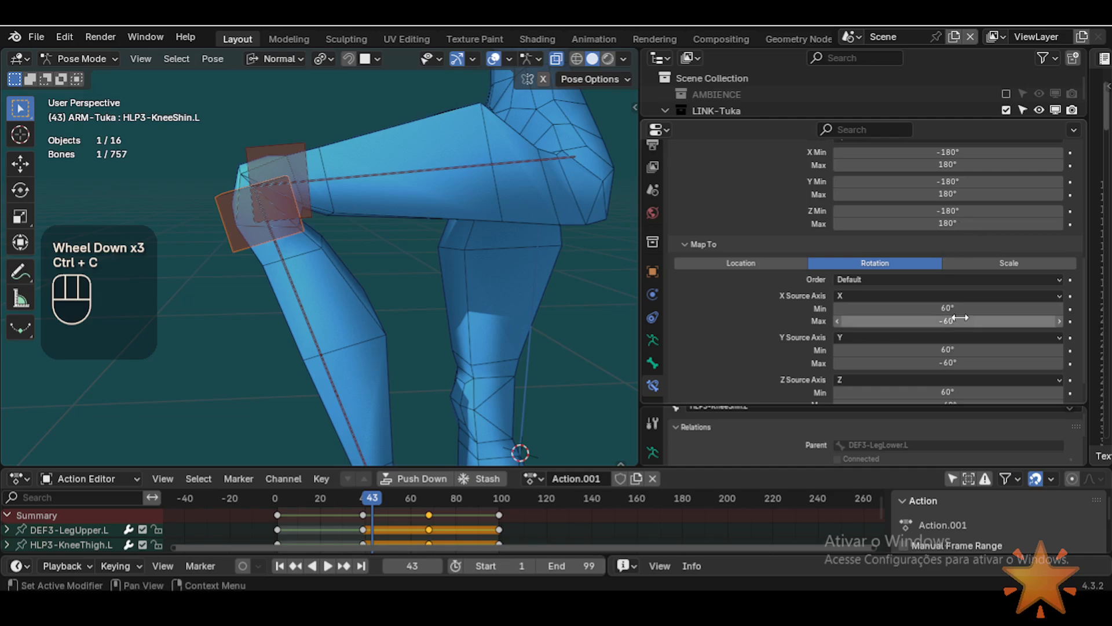
pyautogui.hotkey('ctrl', 'v')
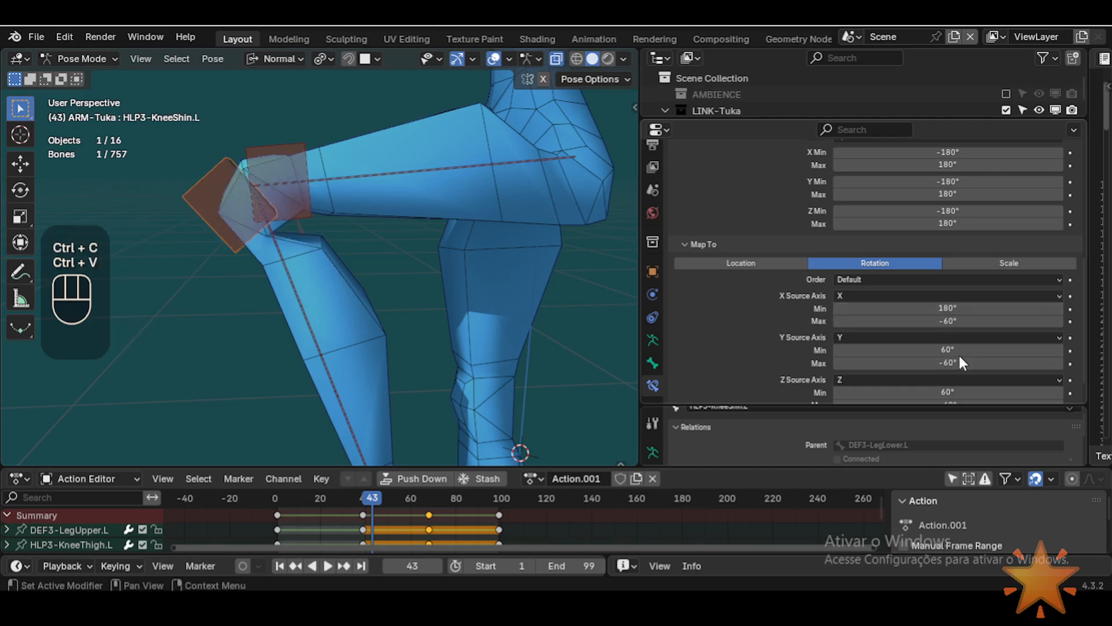
pyautogui.hotkey('ctrl', 'v')
pyautogui.hotkey('ctrl', 'v')
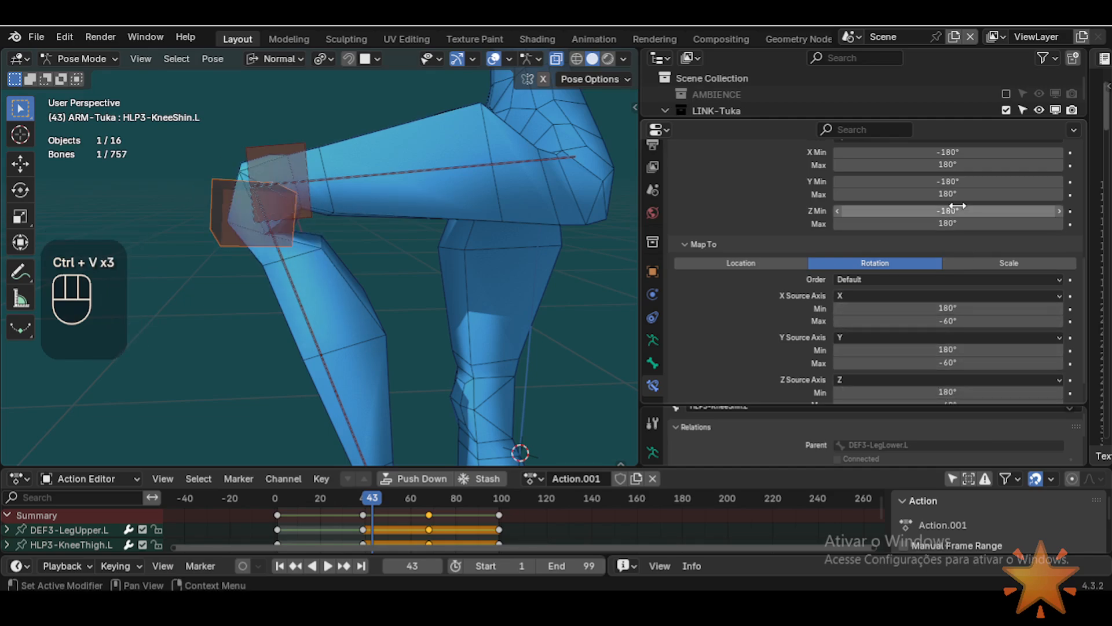
# Step: Set the Map To rotation maximum to -180° on the X, Y and Z source axes
pyautogui.hotkey('ctrl', 'c')
pyautogui.hotkey('ctrl', 'v')
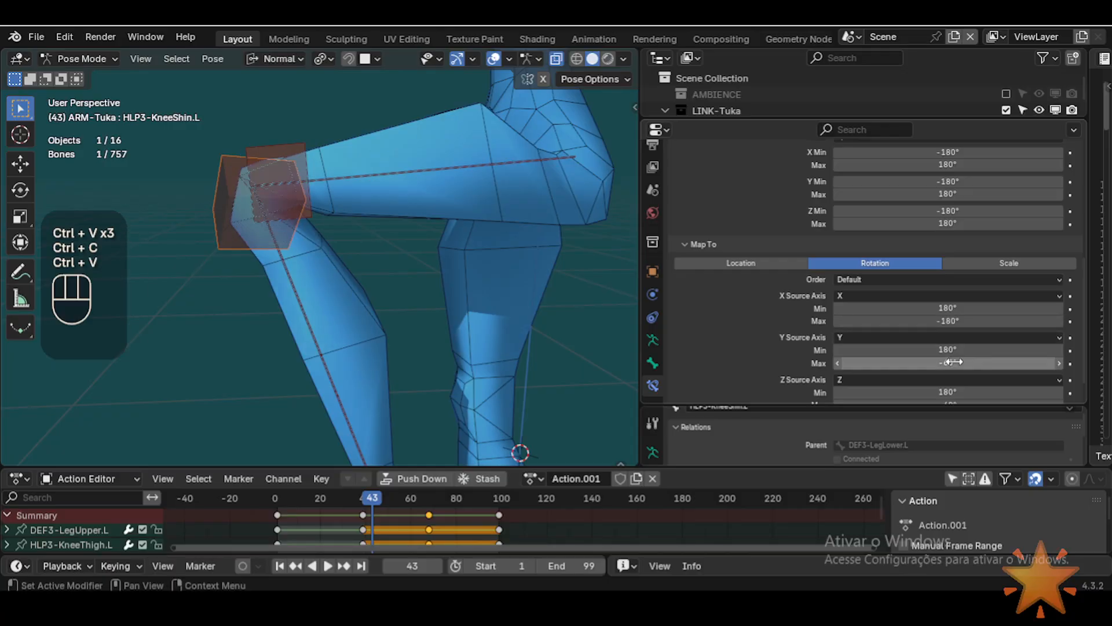
pyautogui.hotkey('ctrl', 'v')
pyautogui.scroll(-1, 950, 360)
pyautogui.hotkey('ctrl', 'v')
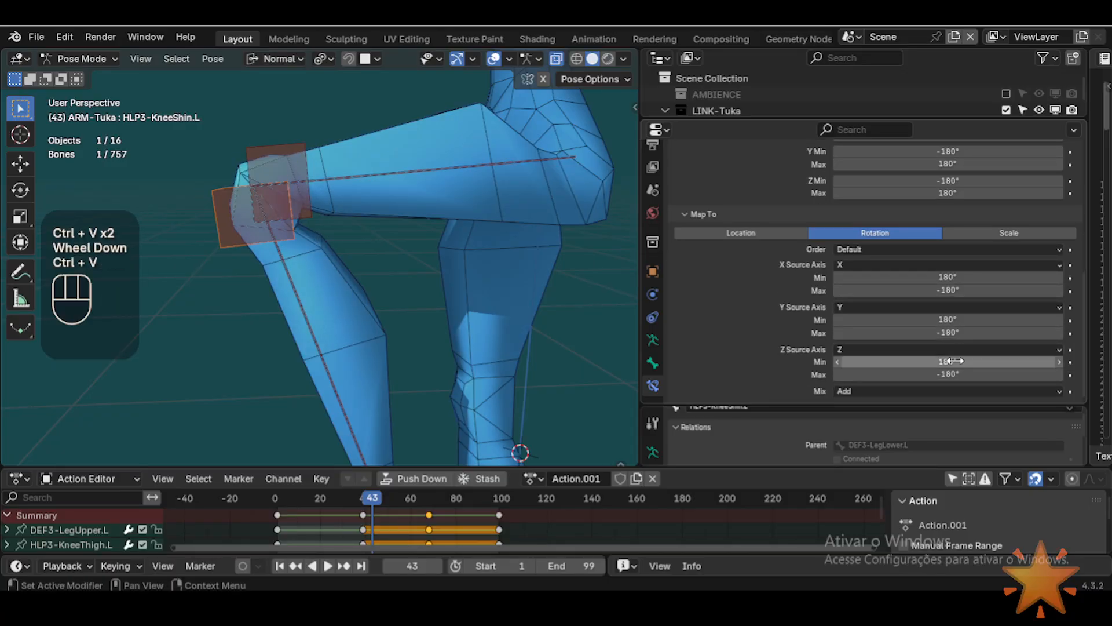
pyautogui.click(948, 362)
pyautogui.moveTo(938, 374); pyautogui.dragTo(909, 374)
pyautogui.scroll(1, 934, 267)
pyautogui.click(927, 258)
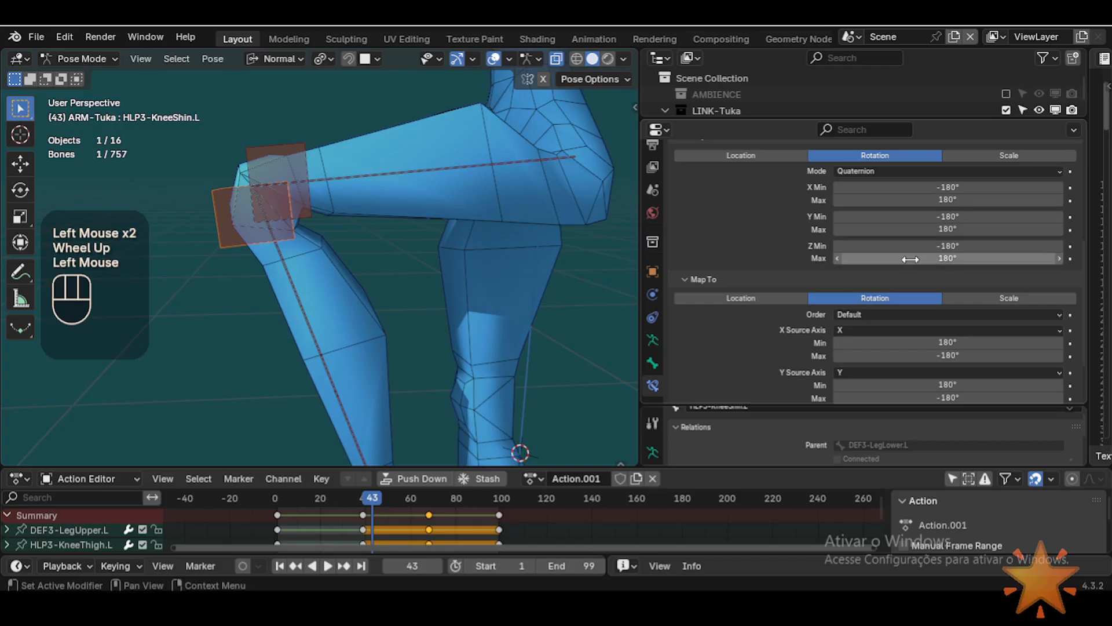
# Step: Sweep the Transformation constraint's Influence down and up to compare the knee's shape, and return it to 1.000
pyautogui.scroll(3, 838, 259)
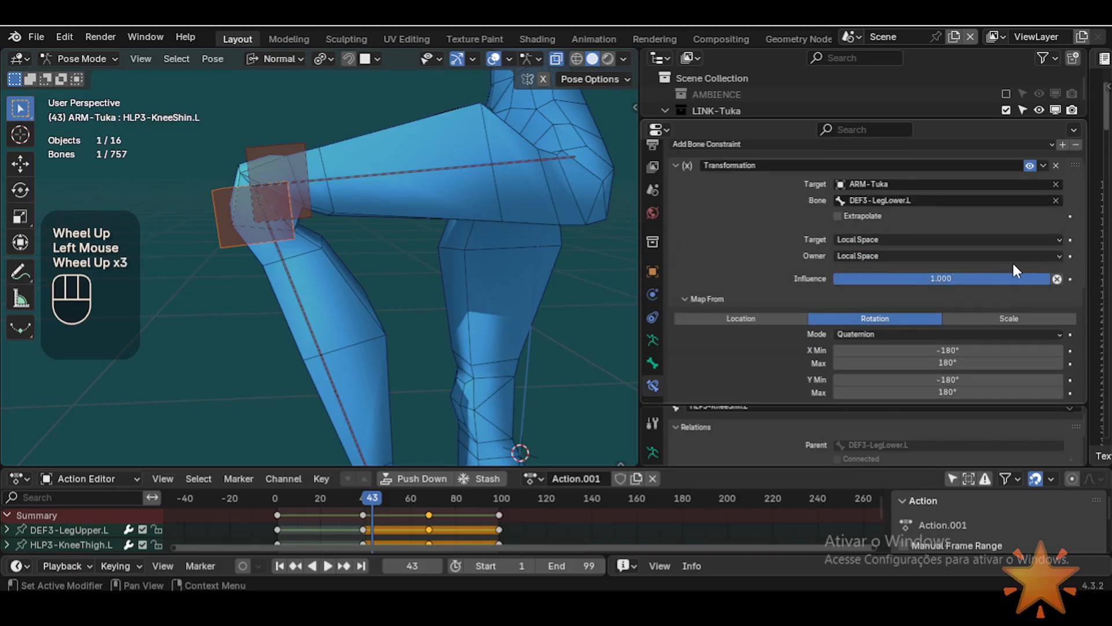
pyautogui.moveTo(979, 283); pyautogui.dragTo(844, 279)
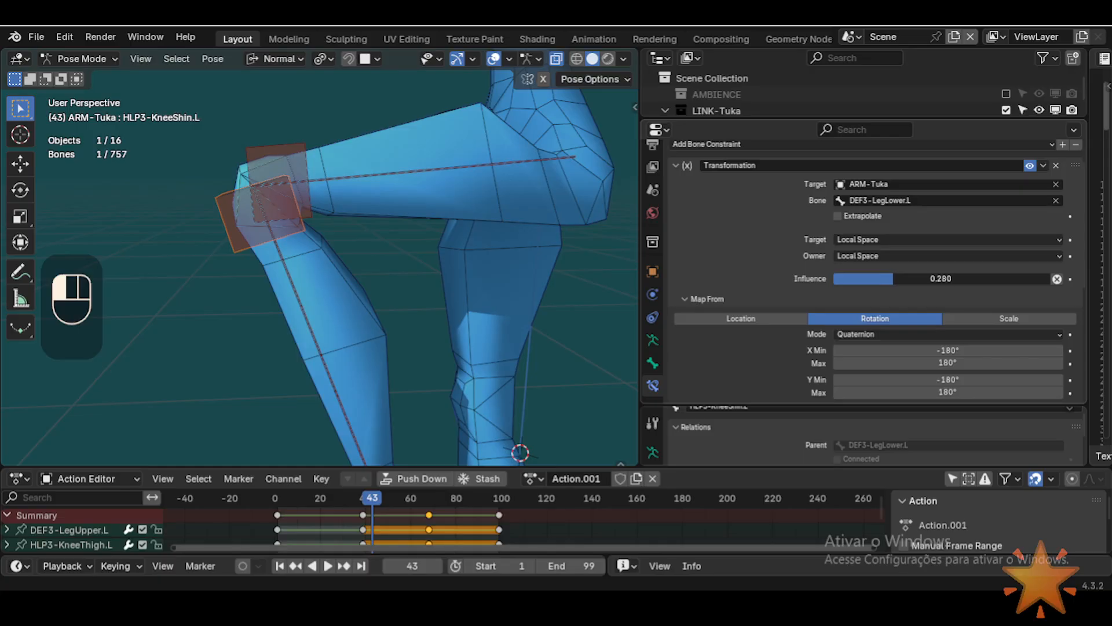
pyautogui.moveTo(865, 278); pyautogui.dragTo(1052, 279)
pyautogui.scroll(-2, 285, 281)
pyautogui.moveTo(285, 280); pyautogui.dragTo(328, 264, button='middle')
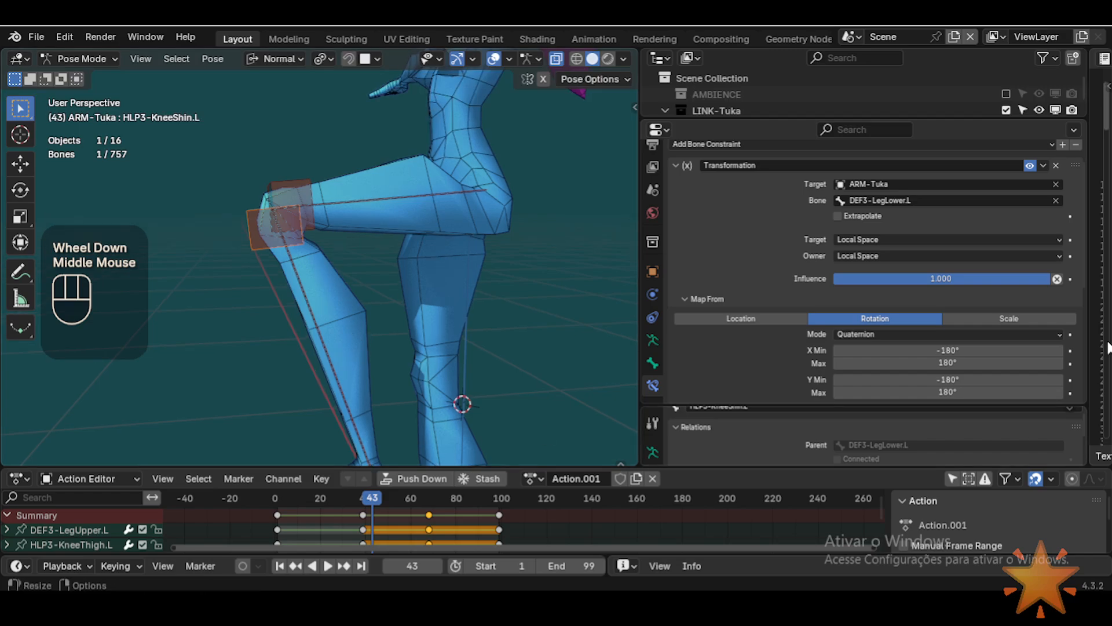
pyautogui.moveTo(1014, 277); pyautogui.dragTo(916, 279)
pyautogui.moveTo(843, 279); pyautogui.dragTo(955, 278)
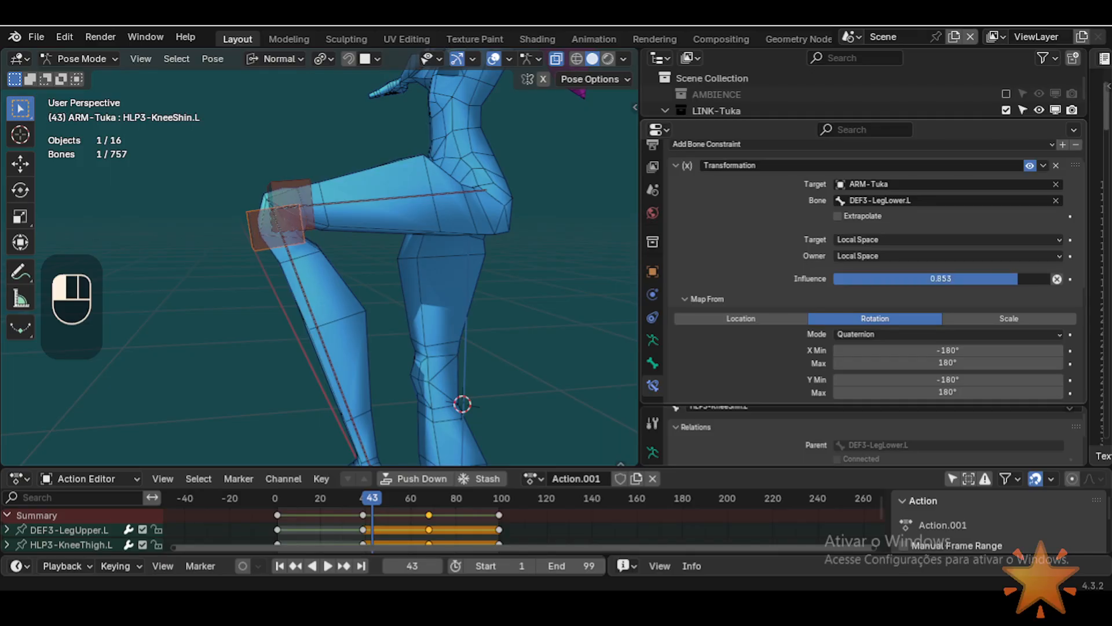
pyautogui.scroll(-2, 955, 370)
pyautogui.scroll(-1, 952, 380)
pyautogui.scroll(1, 972, 325)
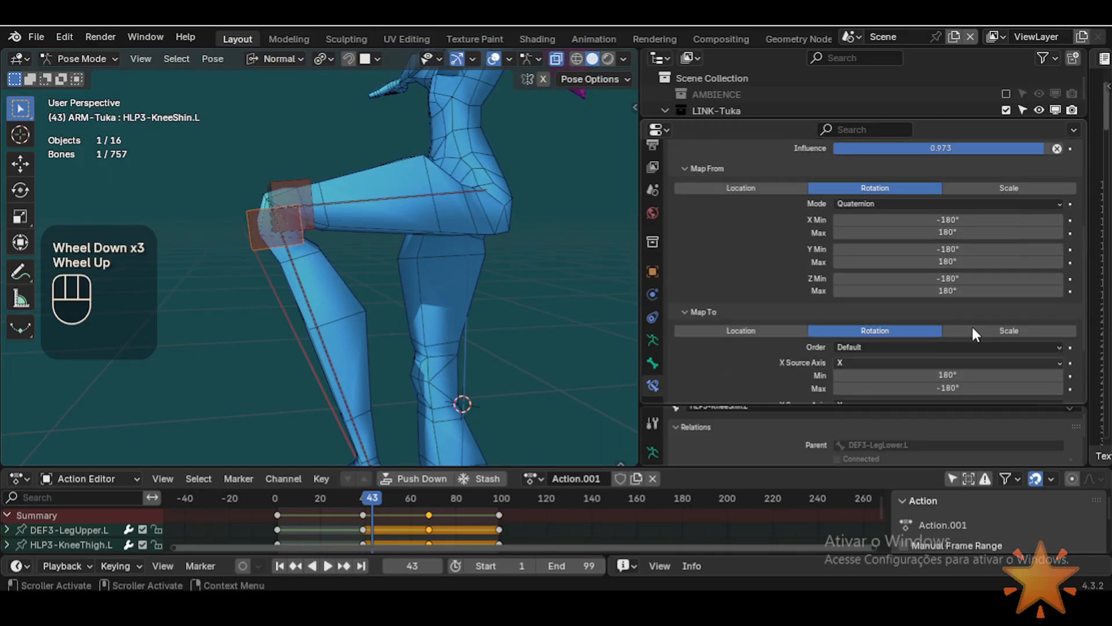
pyautogui.moveTo(1006, 181)
pyautogui.mouseDown()
pyautogui.moveTo(881, 181)
pyautogui.moveTo(1017, 181)
pyautogui.mouseUp()
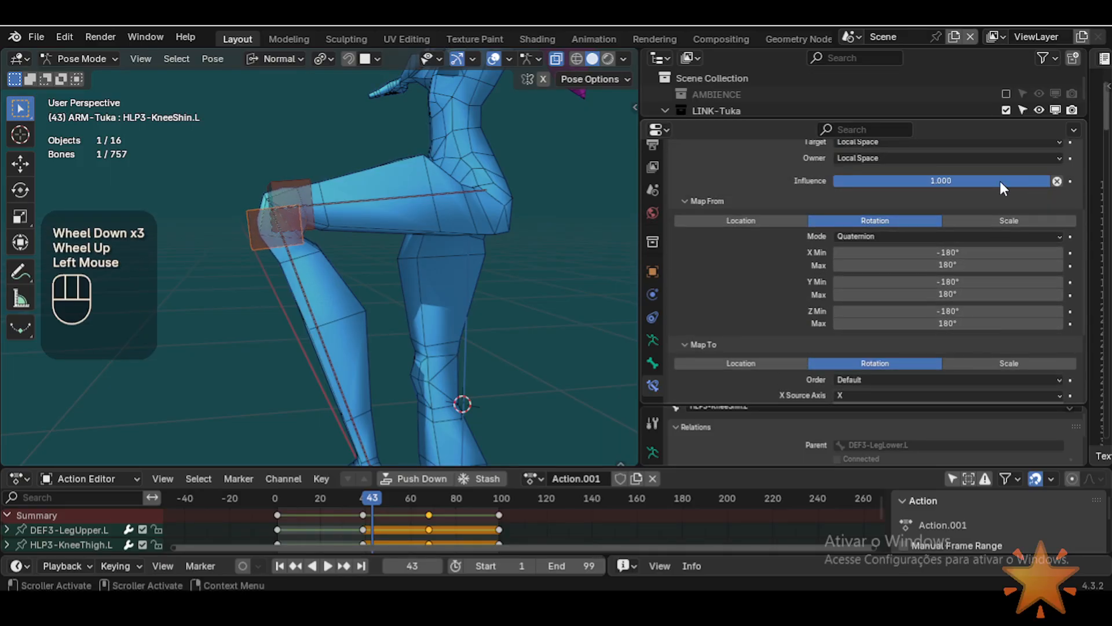
# Step: Duplicate HLP3-KneeShin.L's Transformation constraint and lower the copy's Influence to 0.077 to test a weaker added rotation
pyautogui.scroll(3, 825, 249)
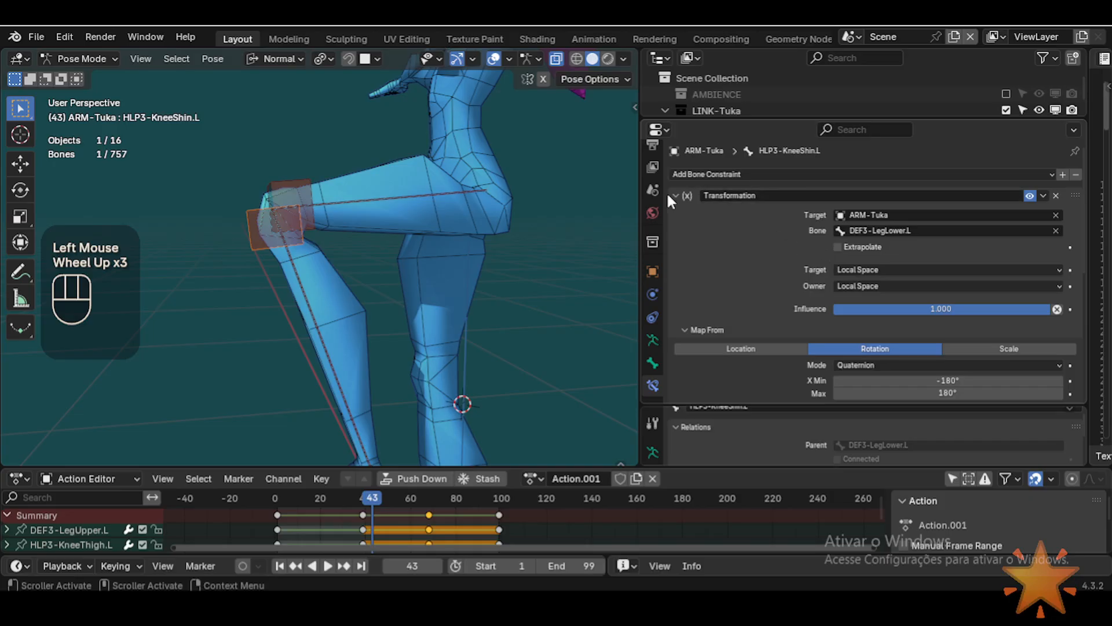
pyautogui.click(688, 192)
pyautogui.click(673, 194)
pyautogui.hotkey('shift', 'd')
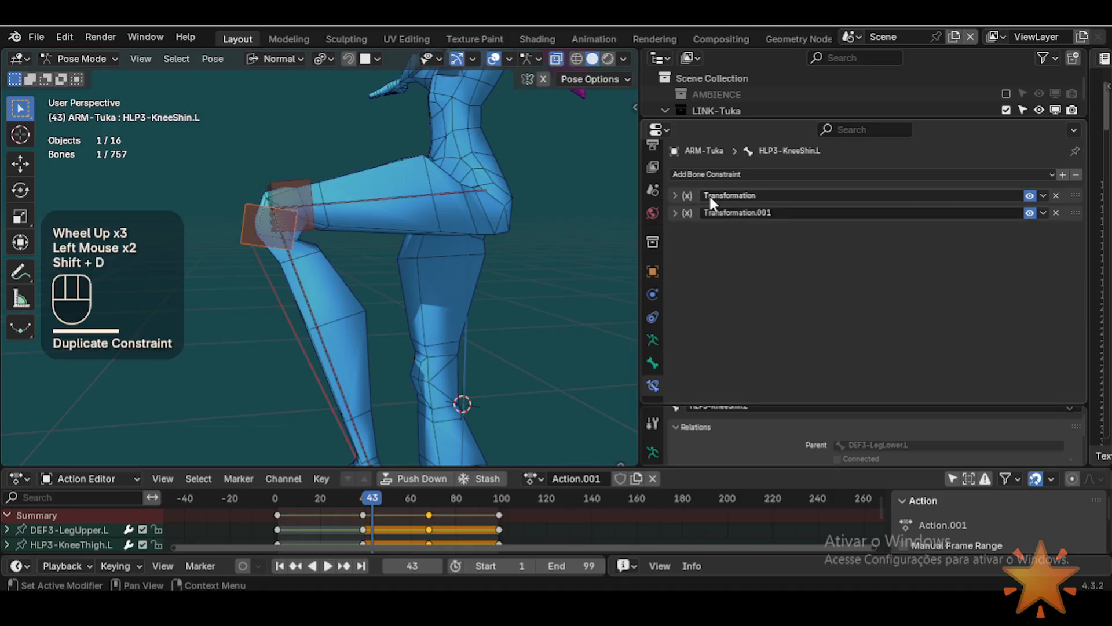
pyautogui.click(677, 213)
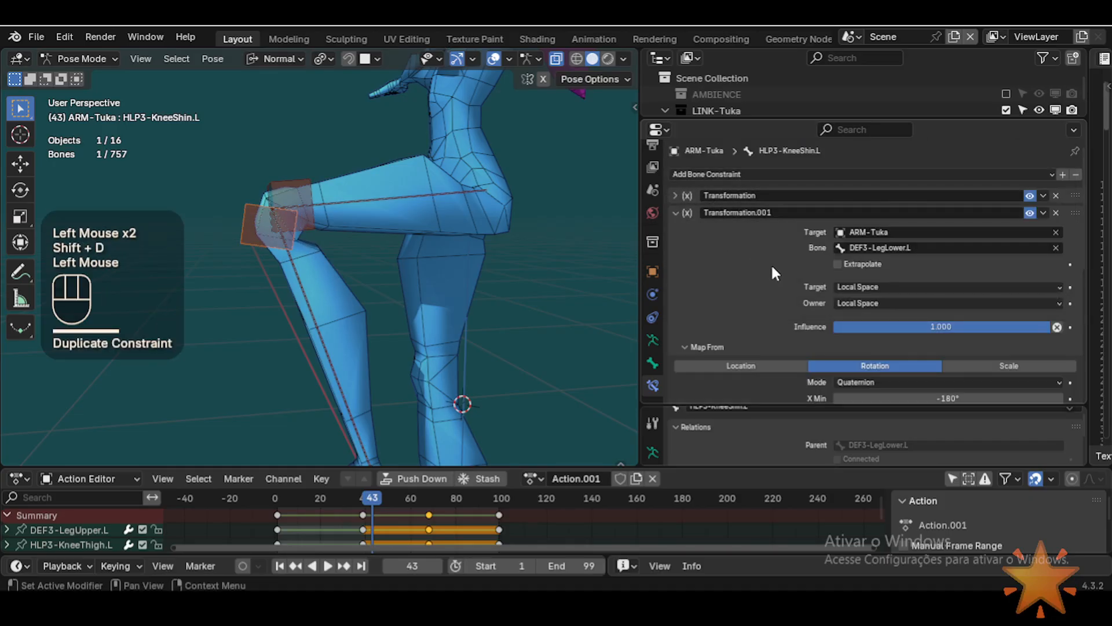
pyautogui.scroll(-1, 959, 252)
pyautogui.moveTo(960, 255); pyautogui.dragTo(858, 262)
pyautogui.scroll(1, 927, 243)
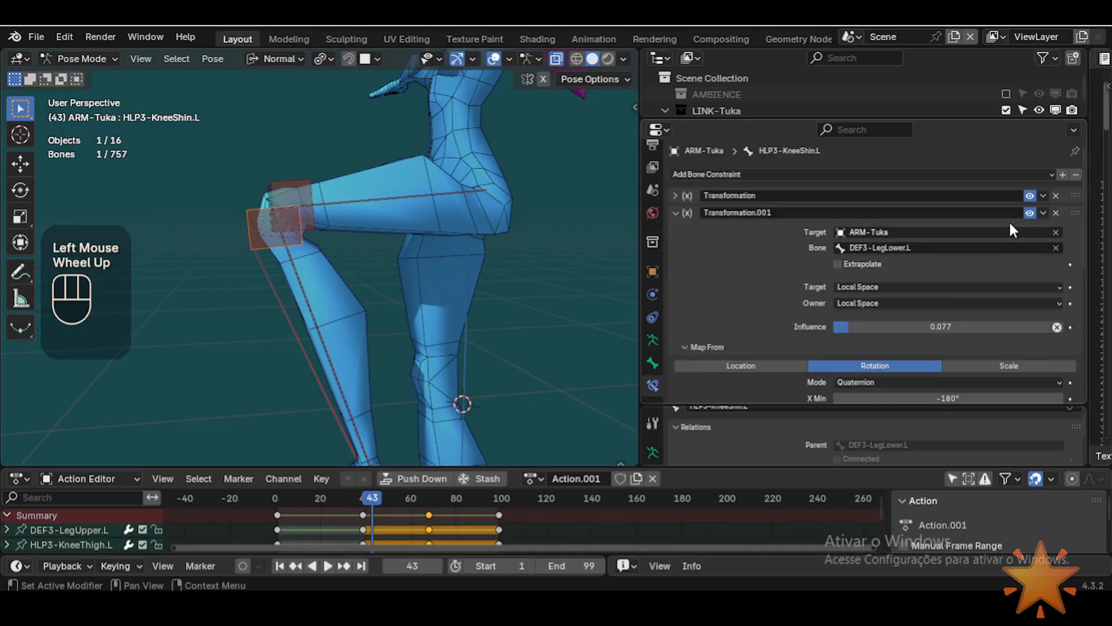
# Step: Delete the duplicate Transformation.001 constraint and expand the original constraint's settings
pyautogui.click(1055, 211)
pyautogui.click(673, 192)
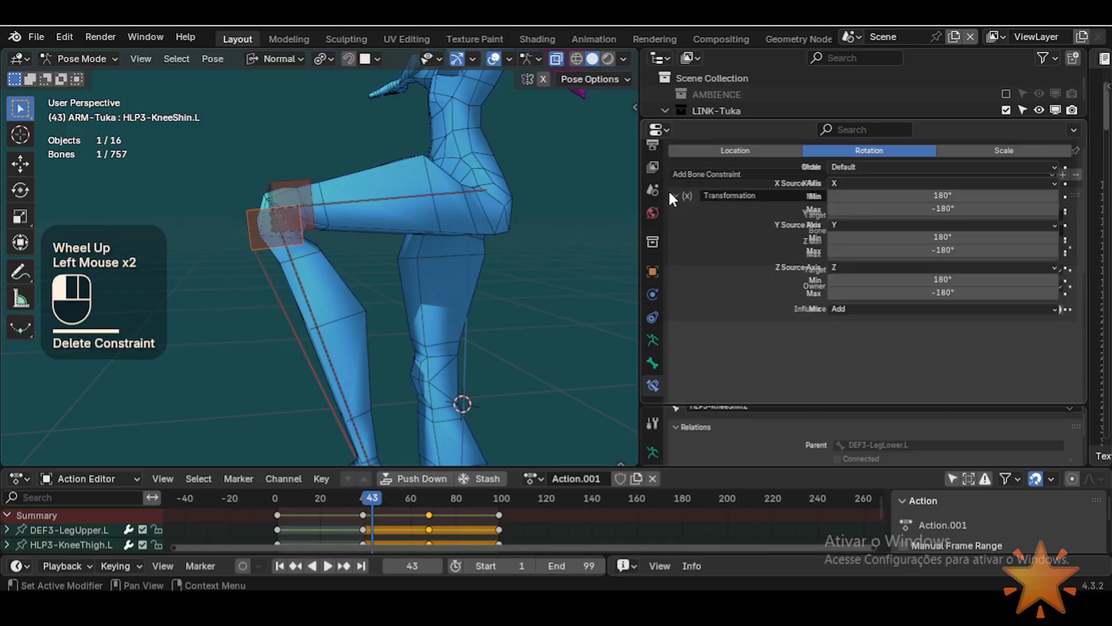
pyautogui.scroll(-1, 835, 290)
pyautogui.scroll(1, 764, 267)
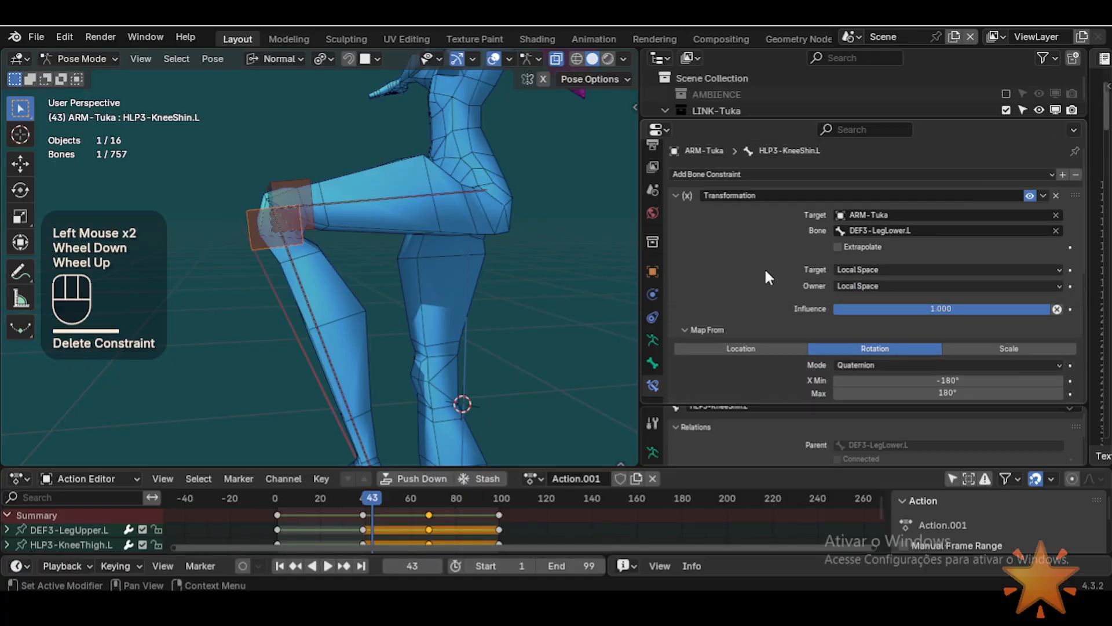
# Step: Set the Map To rotation on the X source axis to a minimum of 60° and a maximum of -60°
pyautogui.scroll(-3, 826, 261)
pyautogui.scroll(-3, 940, 308)
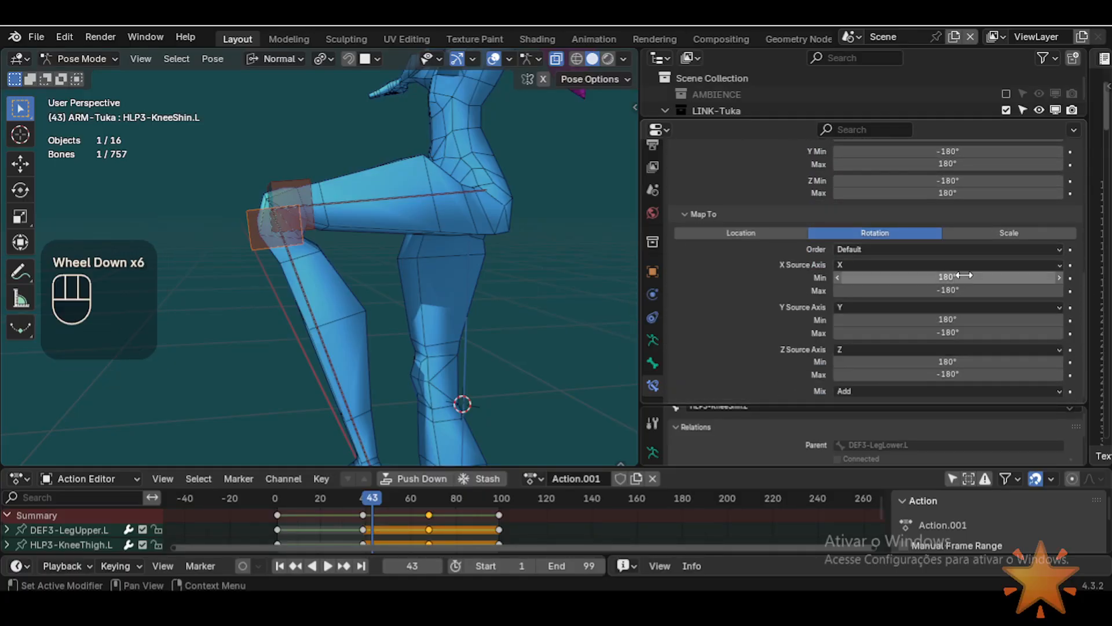
pyautogui.click(944, 277)
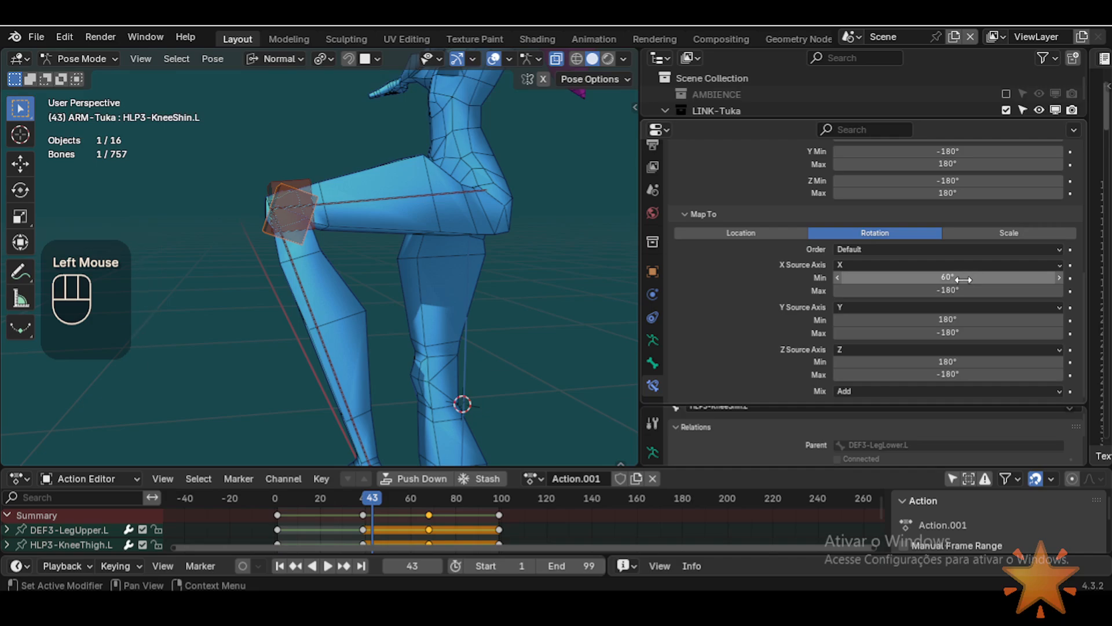
pyautogui.click(957, 288)
pyautogui.write('-60')
pyautogui.press('Return')
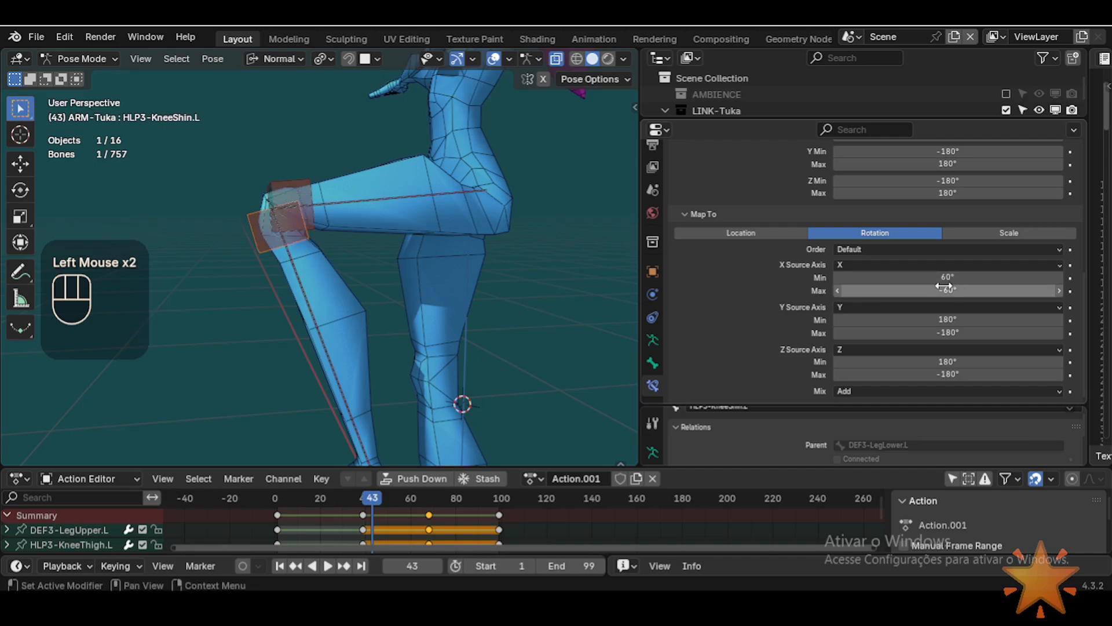
# Step: Copy the 60° minimum and -60° maximum to the Y and Z source axes of the Map To rotation
pyautogui.hotkey('ctrl', 'c')
pyautogui.hotkey('ctrl', 'v')
pyautogui.hotkey('ctrl', 'c')
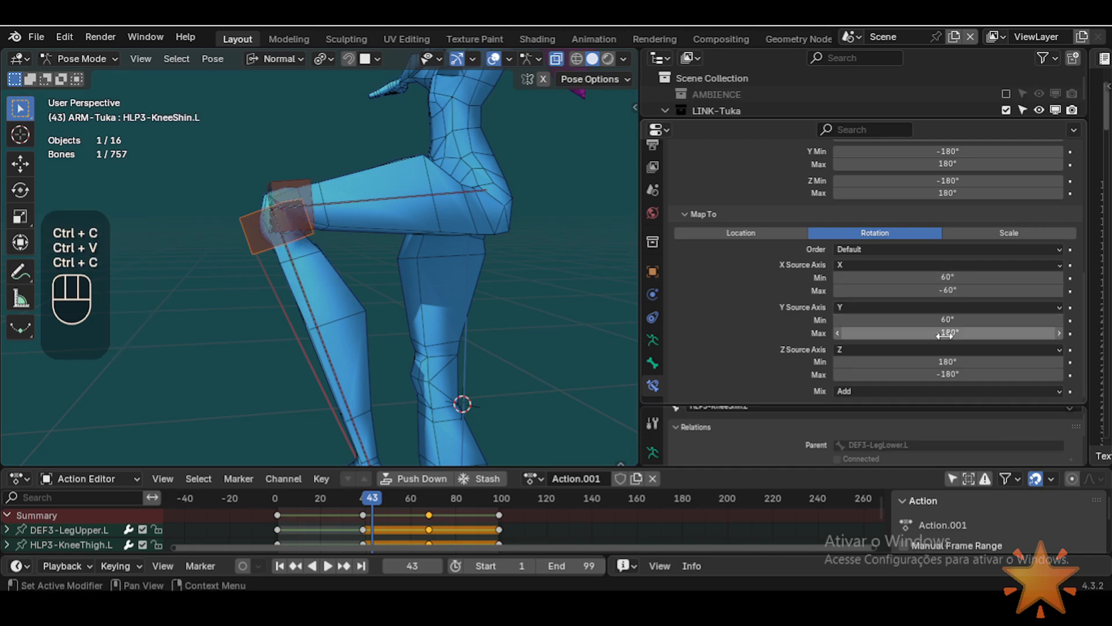
pyautogui.hotkey('ctrl', 'v')
pyautogui.hotkey('ctrl', 'c')
pyautogui.hotkey('ctrl', 'v')
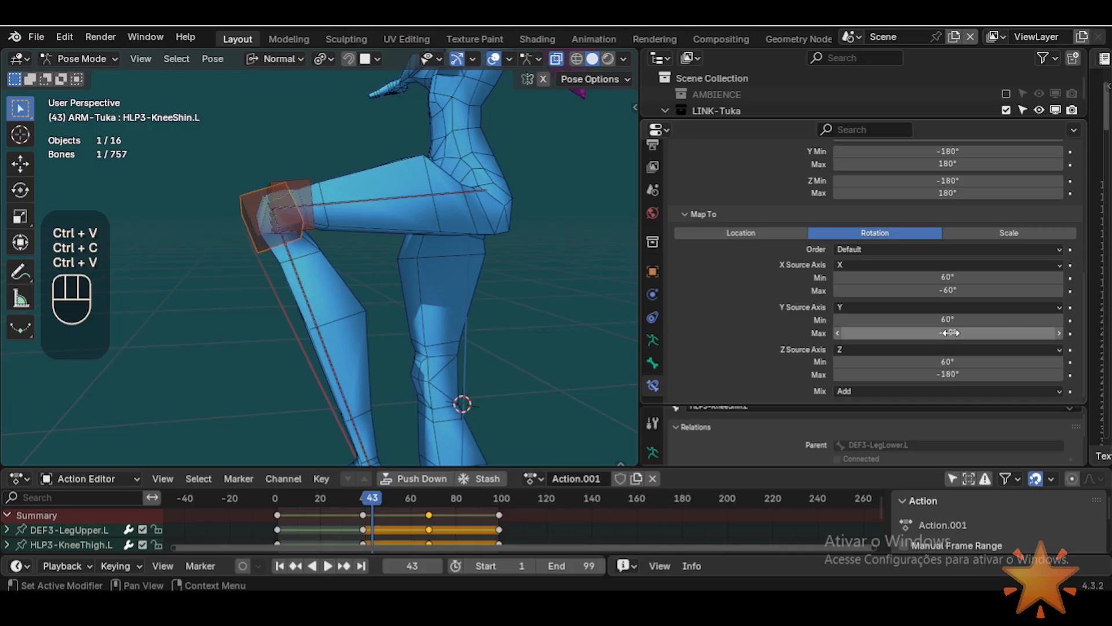
pyautogui.hotkey('ctrl', 'c')
pyautogui.hotkey('ctrl', 'v')
# Step: Lower the constraint's Influence to 0.000 and return it to 1.000 to compare the knee's shape at frame 43
pyautogui.scroll(4, 728, 264)
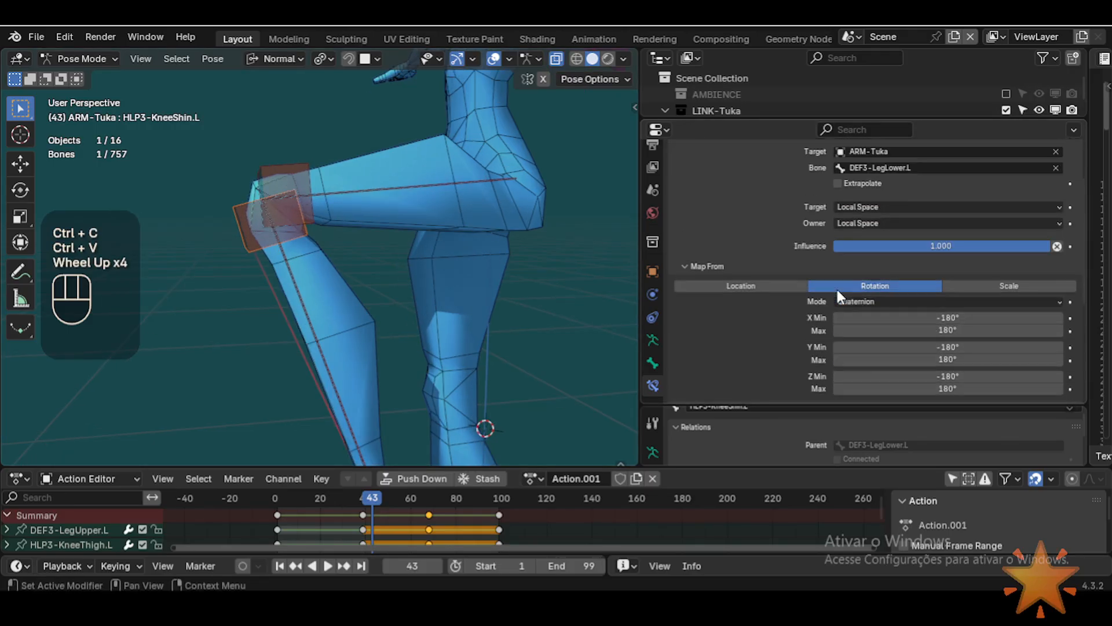
pyautogui.moveTo(981, 277); pyautogui.dragTo(956, 277)
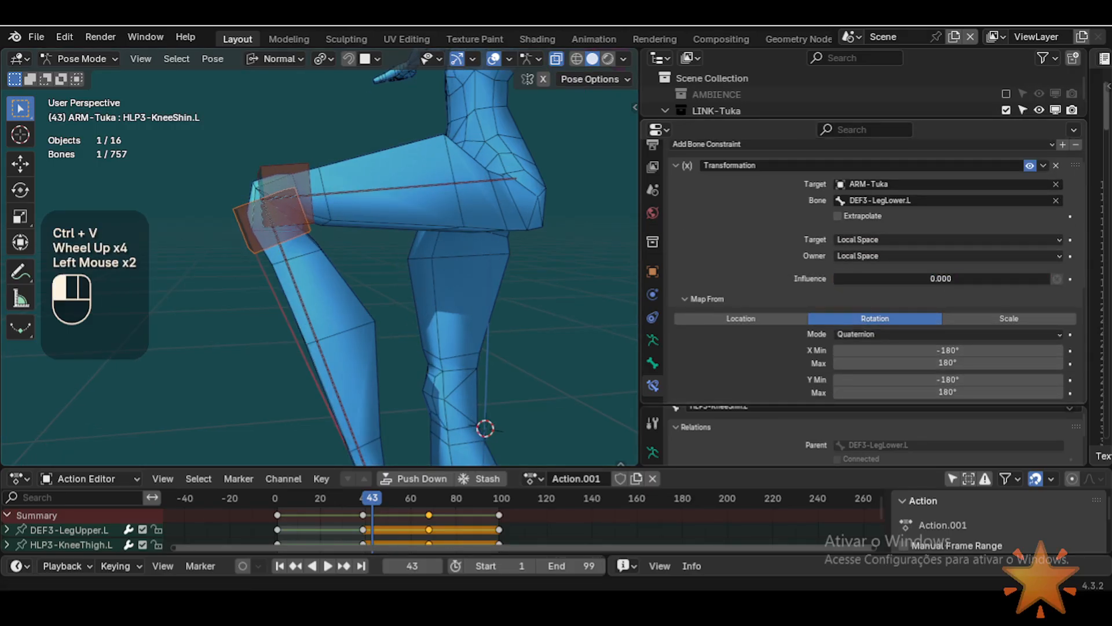
pyautogui.moveTo(835, 279); pyautogui.dragTo(1049, 279)
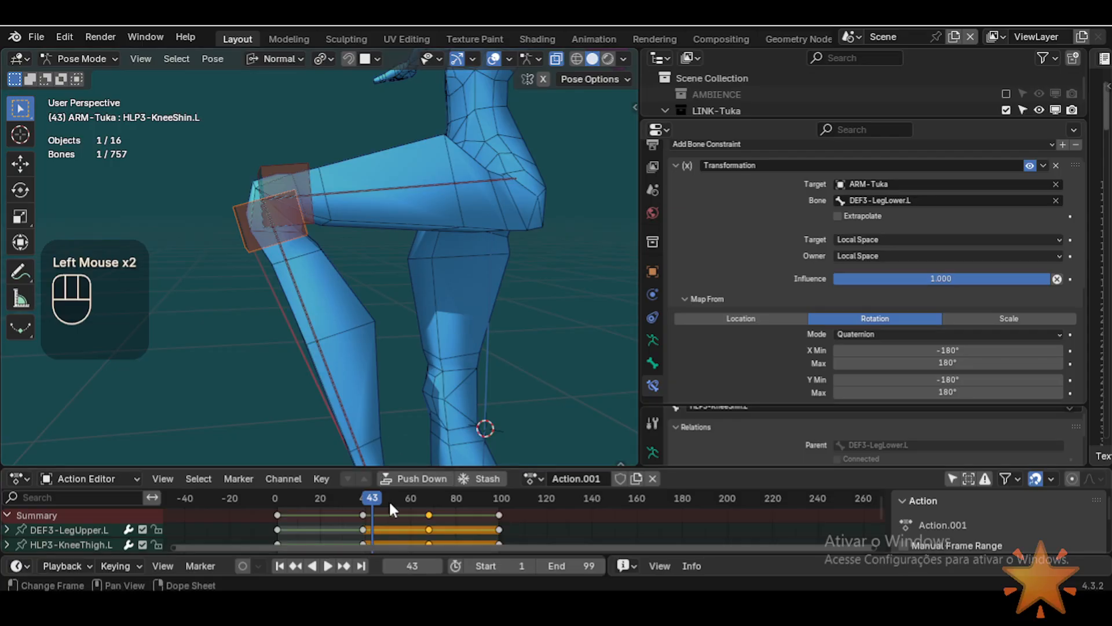
# Step: Move to frame 46 and compare the knee's shape there by varying the constraint's Influence, leaving it at 1.000
pyautogui.moveTo(390, 509)
pyautogui.mouseDown()
pyautogui.moveTo(277, 492)
pyautogui.moveTo(377, 484)
pyautogui.moveTo(379, 497)
pyautogui.mouseUp()
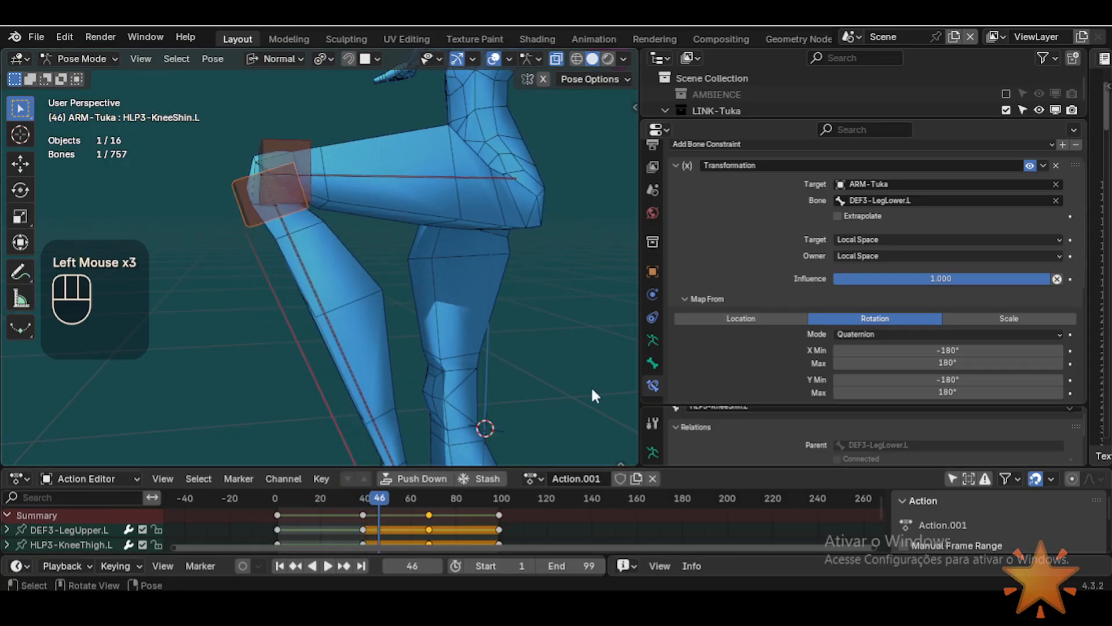
pyautogui.moveTo(942, 278); pyautogui.dragTo(1049, 278)
pyautogui.scroll(-4, 998, 373)
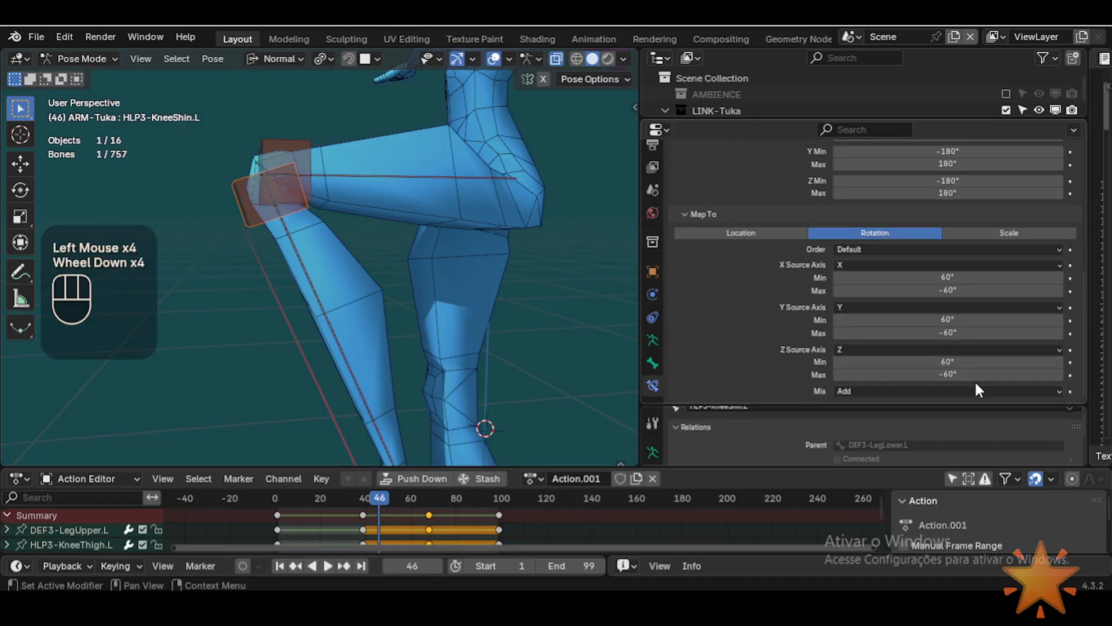
pyautogui.scroll(2, 980, 307)
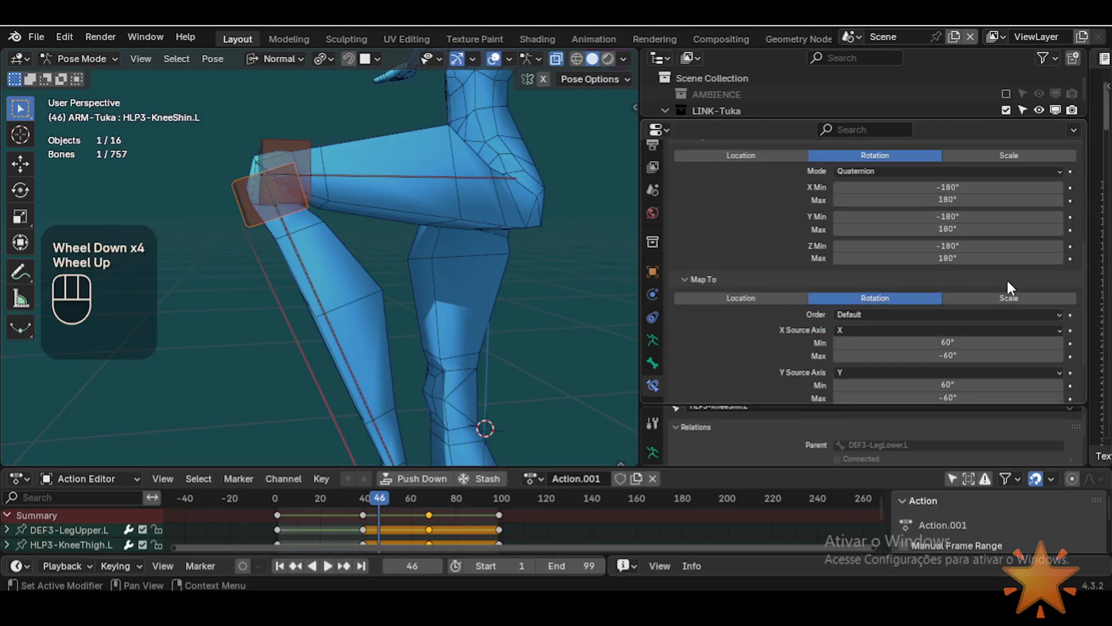
pyautogui.scroll(1, 973, 255)
pyautogui.moveTo(968, 241); pyautogui.dragTo(1050, 245)
# Step: Move to frame 59 and compare the tightly bent knee by varying the Influence and trying a small rotation of HLP3-KneeShin.L
pyautogui.moveTo(371, 497); pyautogui.dragTo(409, 518)
pyautogui.keyDown('shift'); pyautogui.scroll(3, 394, 403); pyautogui.keyUp('shift')
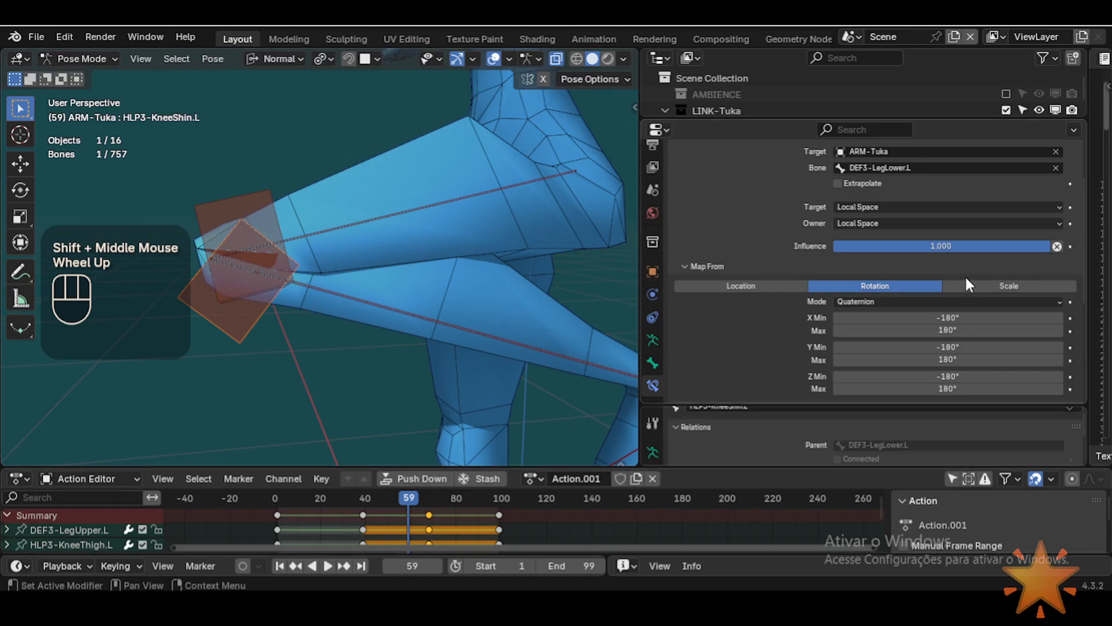
pyautogui.moveTo(947, 260)
pyautogui.mouseDown()
pyautogui.moveTo(837, 260)
pyautogui.moveTo(947, 260)
pyautogui.mouseUp()
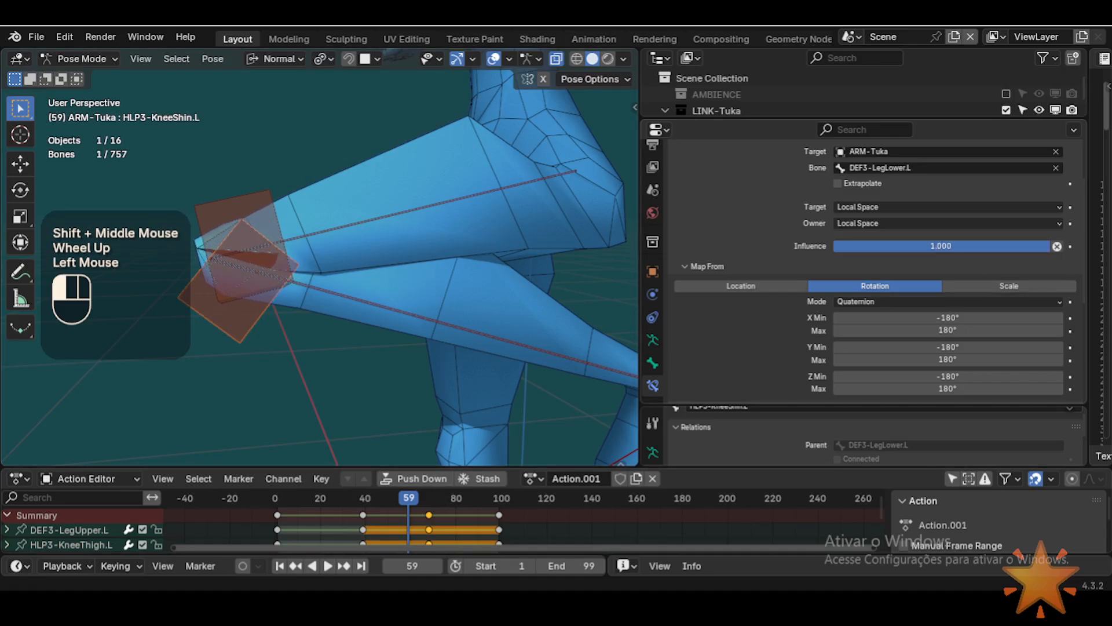
pyautogui.moveTo(1050, 246); pyautogui.dragTo(1023, 270)
pyautogui.press('r')
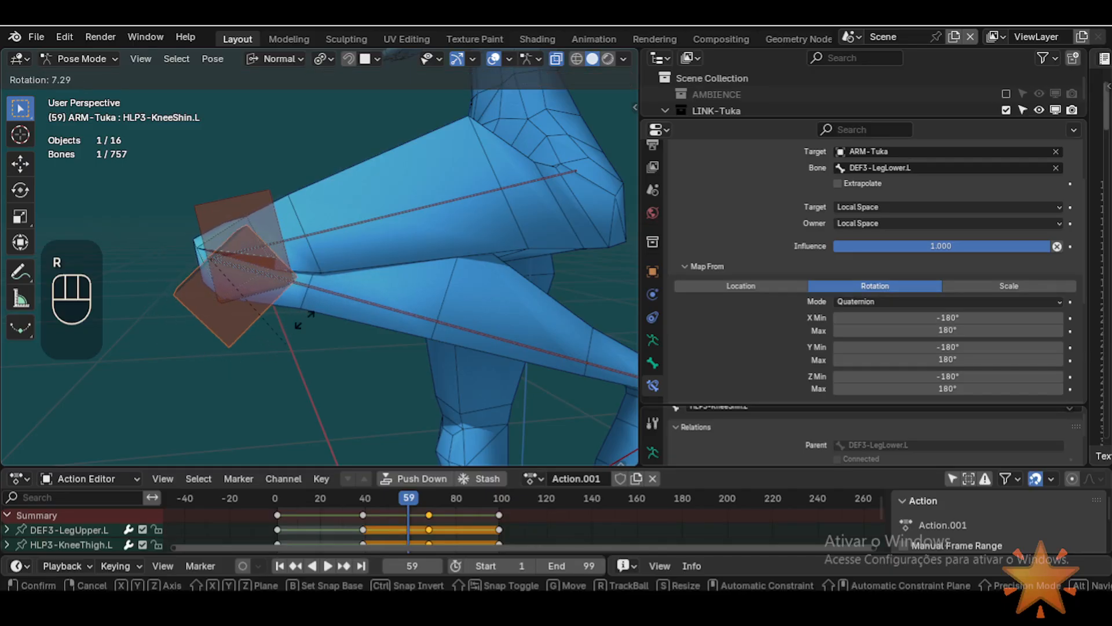
pyautogui.press('Escape')
pyautogui.click(976, 224)
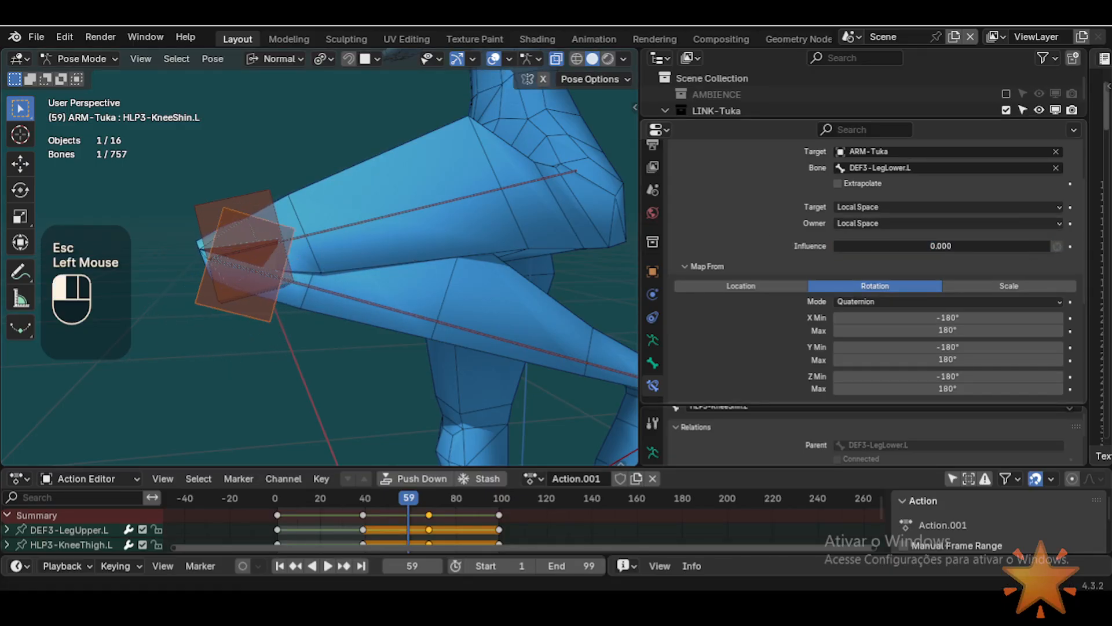
# Step: Try a Map To rotation range of 30° minimum and -30° maximum on the X source axis
pyautogui.scroll(-5, 934, 337)
pyautogui.scroll(-3, 932, 326)
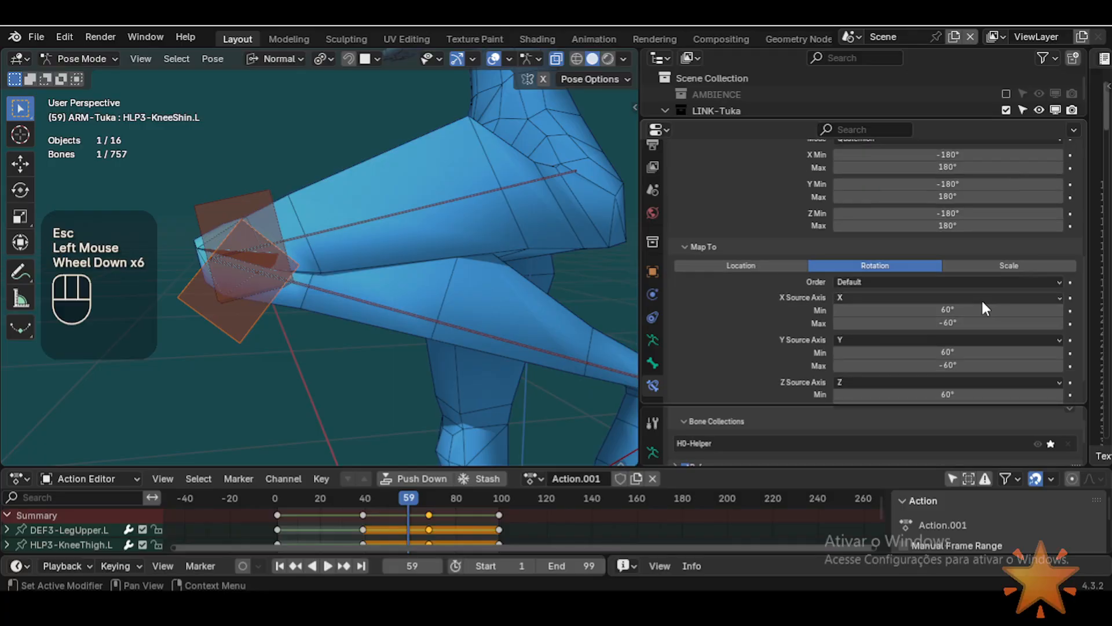
pyautogui.click(951, 277)
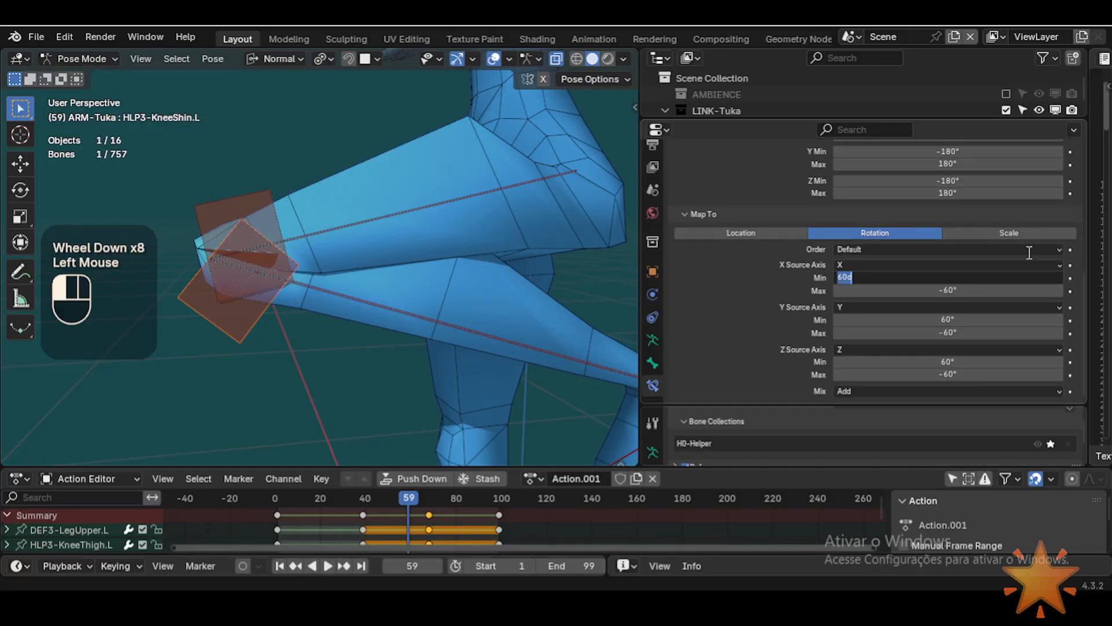
pyautogui.press('Return')
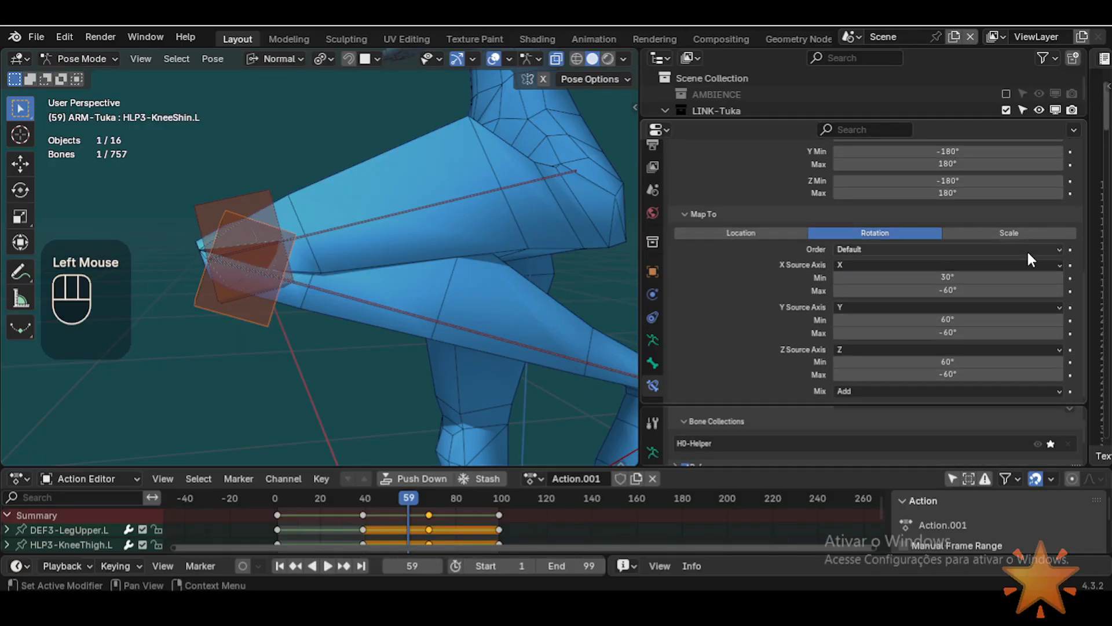
pyautogui.click(998, 281)
pyautogui.doubleClick(983, 290)
pyautogui.write('-')
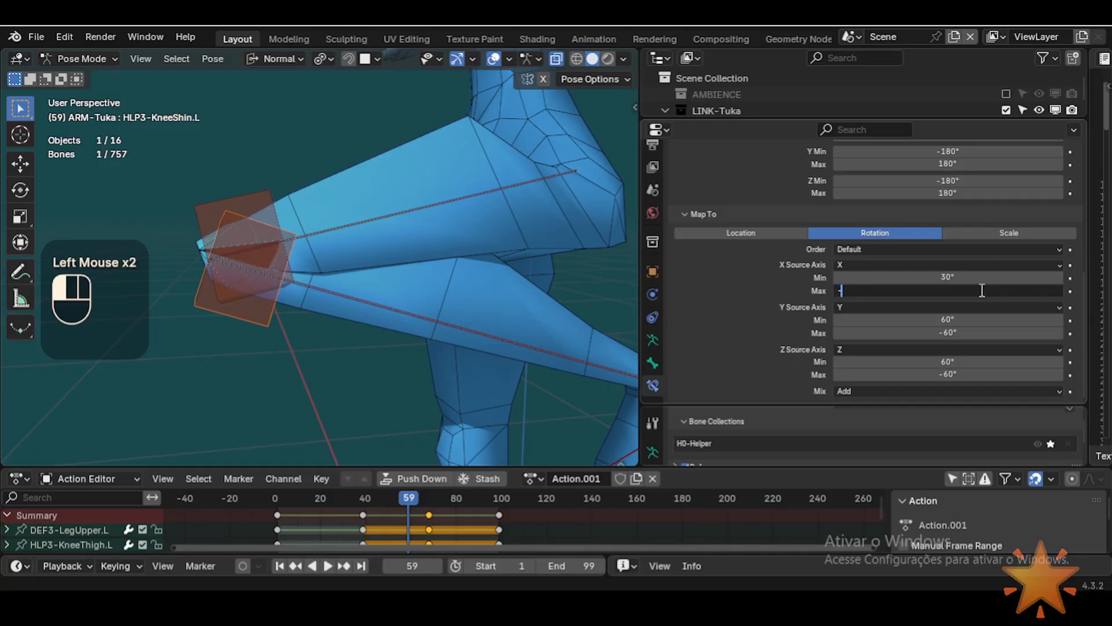
pyautogui.write('30')
pyautogui.press('Return')
# Step: Set the X source axis of the Map To rotation to a minimum of 90° and a maximum of -90°
pyautogui.click(968, 278)
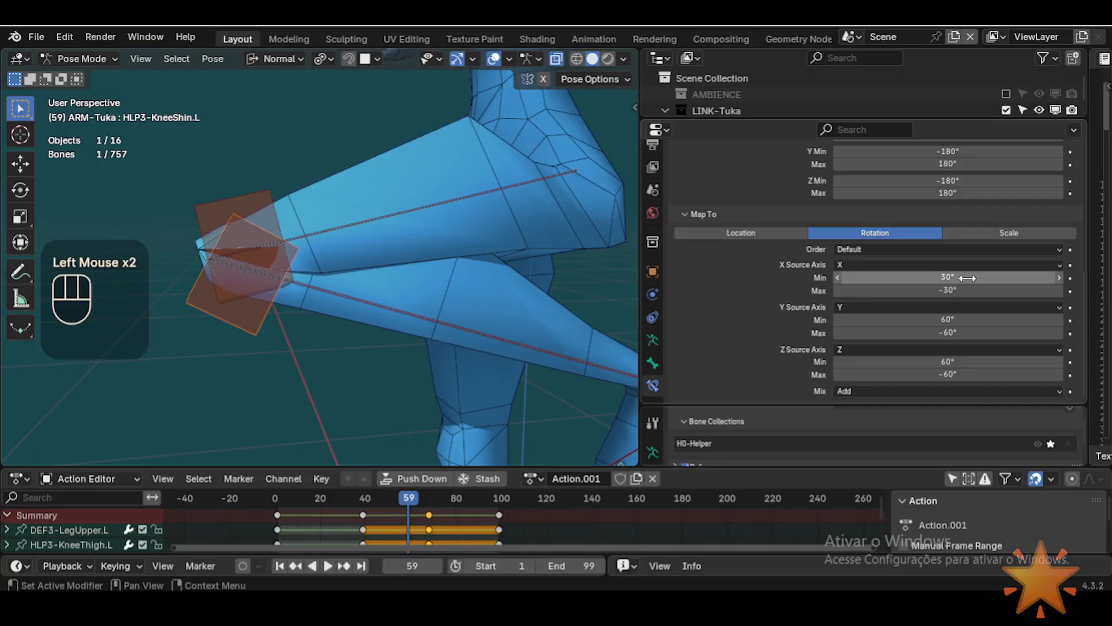
pyautogui.write('90')
pyautogui.press('Return')
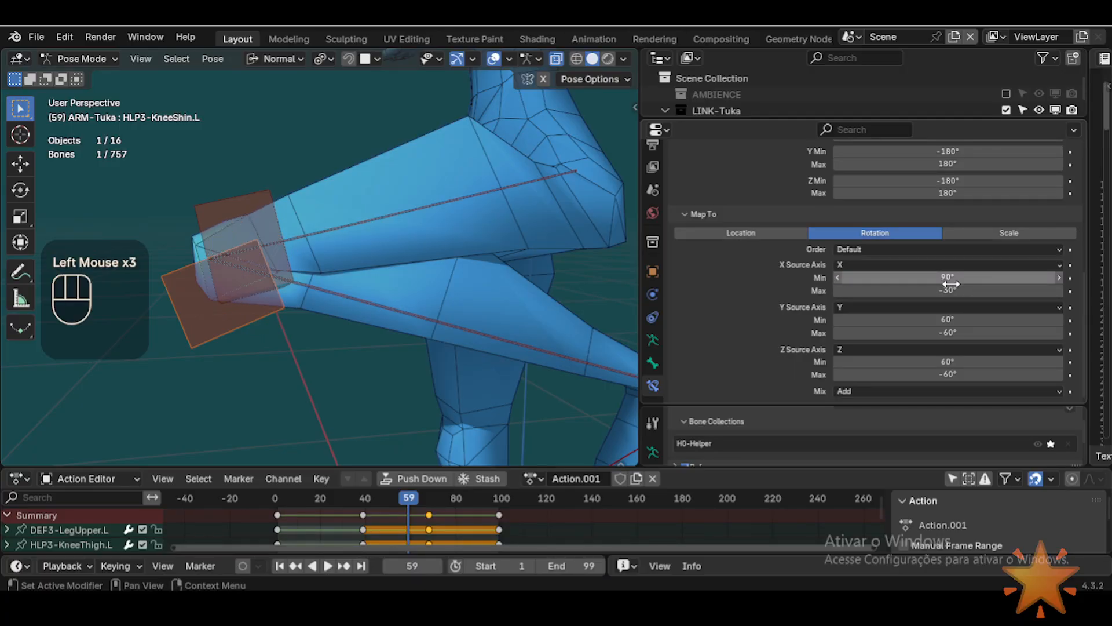
pyautogui.click(953, 291)
pyautogui.write('-90')
pyautogui.press('Return')
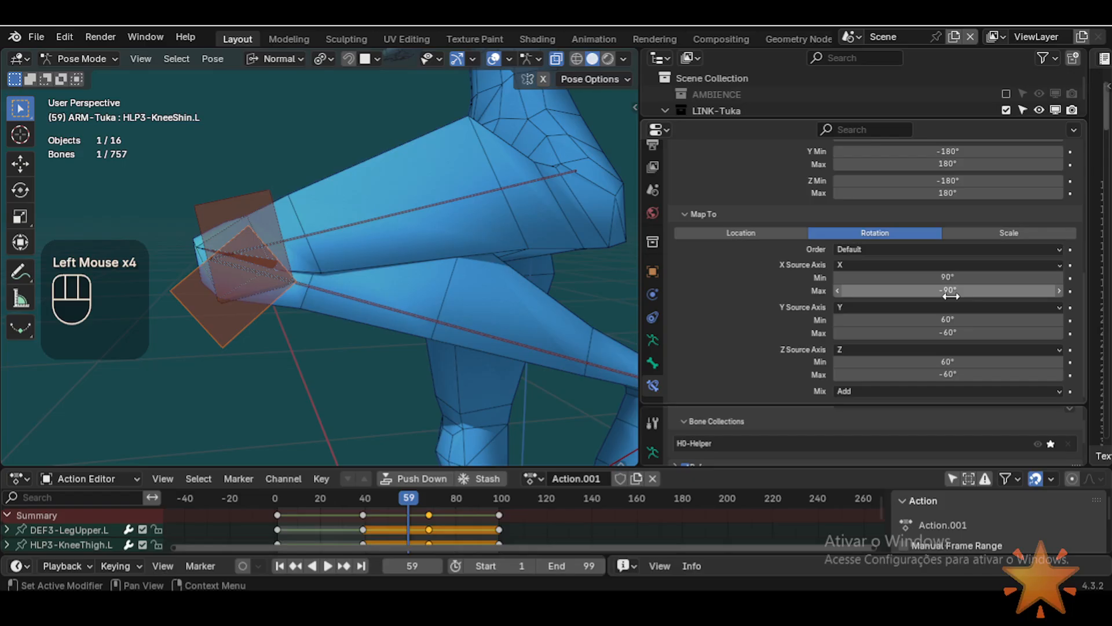
# Step: Vary the constraint's Influence, and scrub the leg animation from frame 0 to frame 51 to examine the knee deformation
pyautogui.scroll(4, 951, 296)
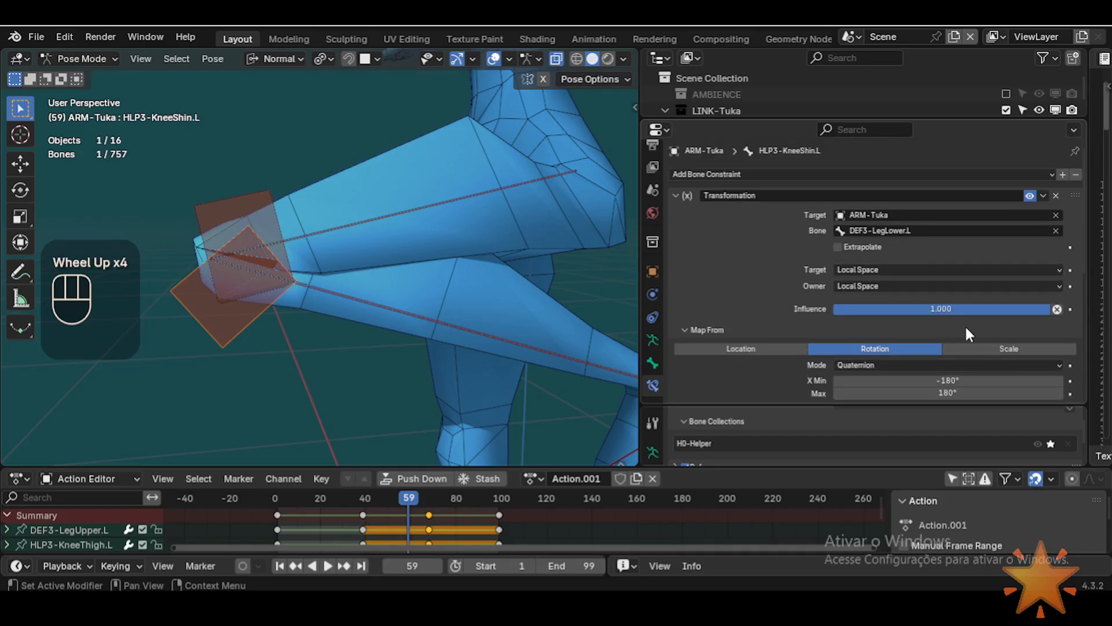
pyautogui.moveTo(969, 310)
pyautogui.mouseDown()
pyautogui.moveTo(747, 310)
pyautogui.moveTo(974, 310)
pyautogui.mouseUp()
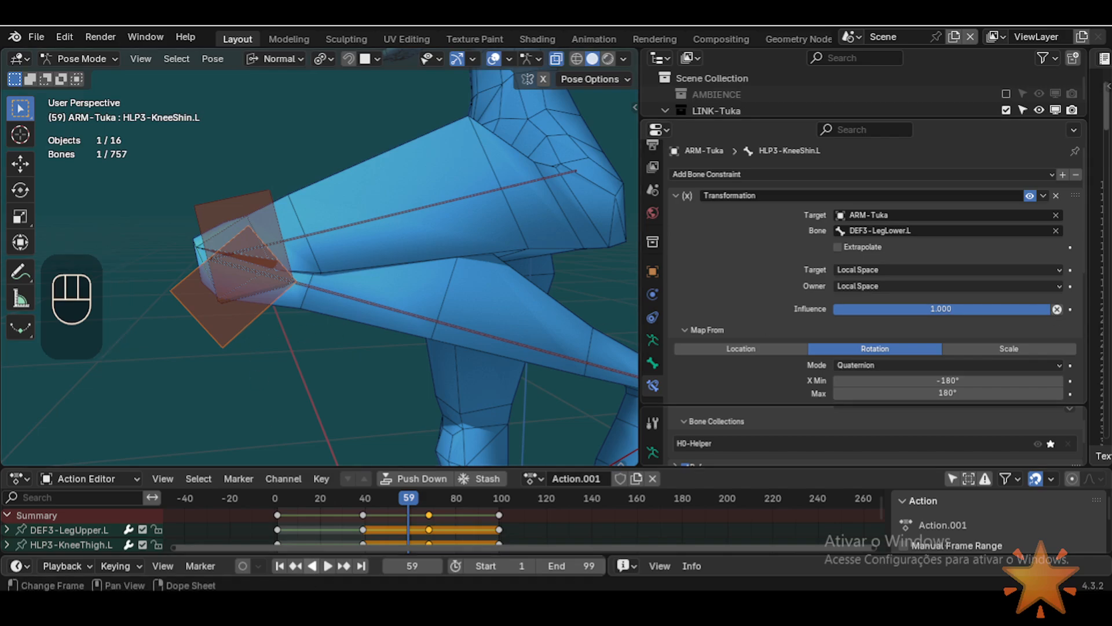
pyautogui.moveTo(389, 501); pyautogui.dragTo(275, 498)
pyautogui.scroll(-2, 318, 224)
pyautogui.keyDown('shift'); pyautogui.moveTo(319, 226); pyautogui.dragTo(411, 310, button='middle'); pyautogui.keyUp('shift')
pyautogui.scroll(1, 399, 379)
pyautogui.moveTo(399, 379); pyautogui.dragTo(406, 395, button='middle')
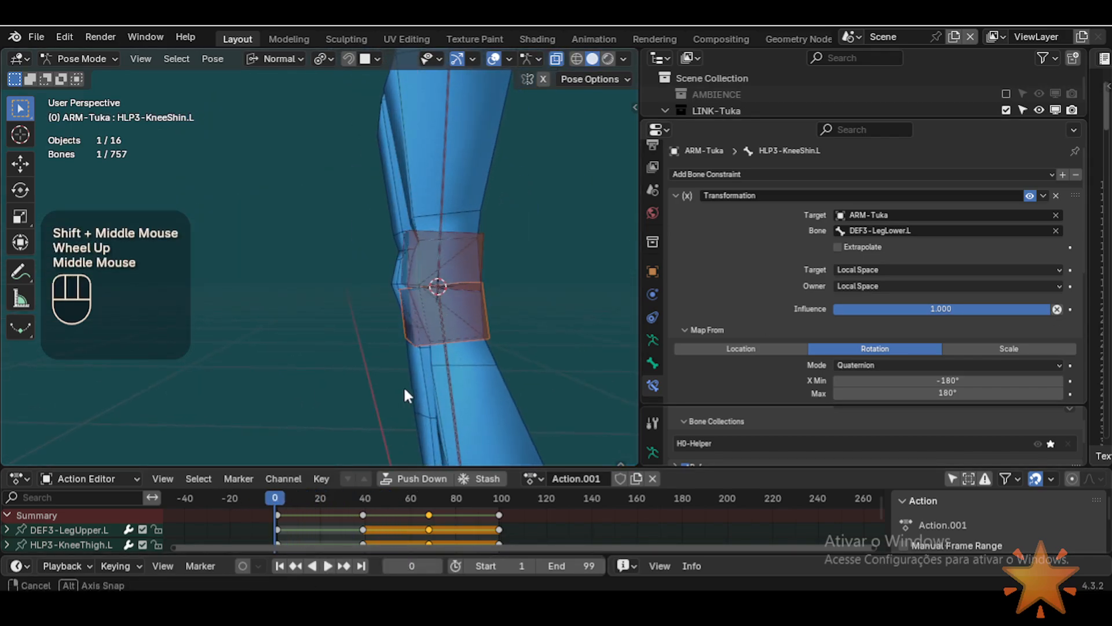
pyautogui.moveTo(276, 500); pyautogui.dragTo(347, 498)
pyautogui.keyDown('shift'); pyautogui.moveTo(366, 158); pyautogui.dragTo(490, 333, button='middle'); pyautogui.keyUp('shift')
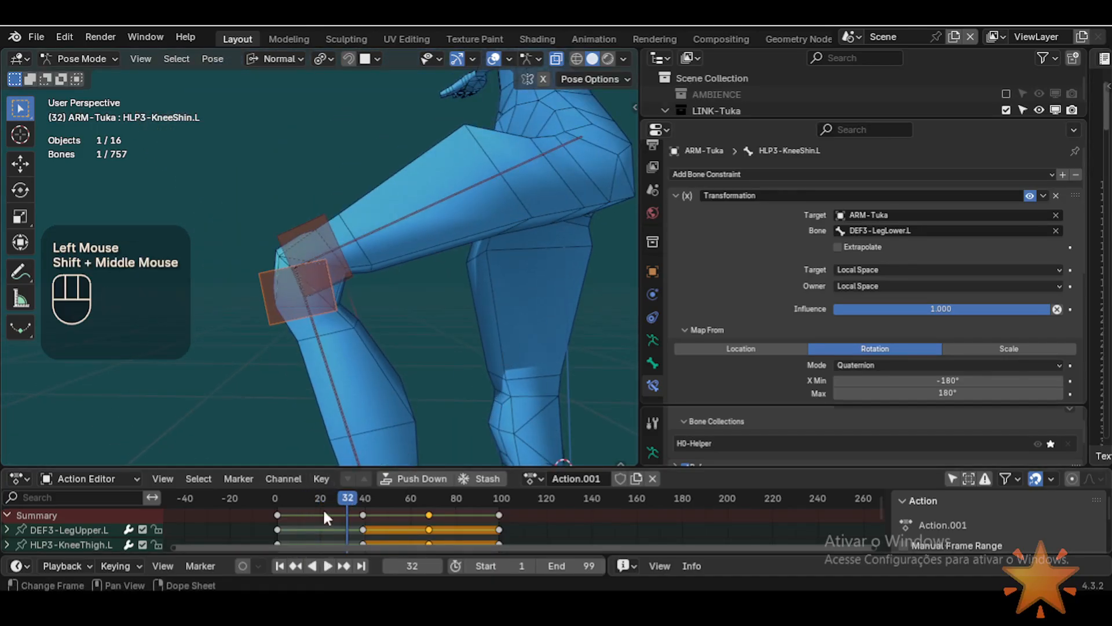
pyautogui.moveTo(347, 502); pyautogui.dragTo(391, 501)
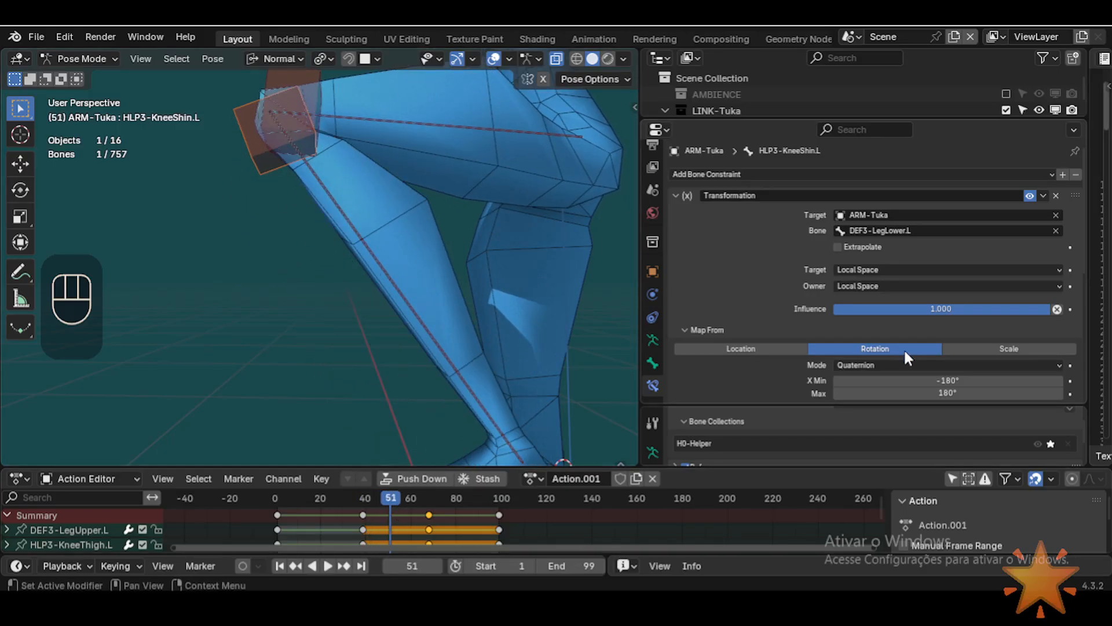
# Step: Set the X source axis of the Map To rotation to a minimum of 60° and a maximum of -60°
pyautogui.scroll(-4, 944, 350)
pyautogui.click(960, 278)
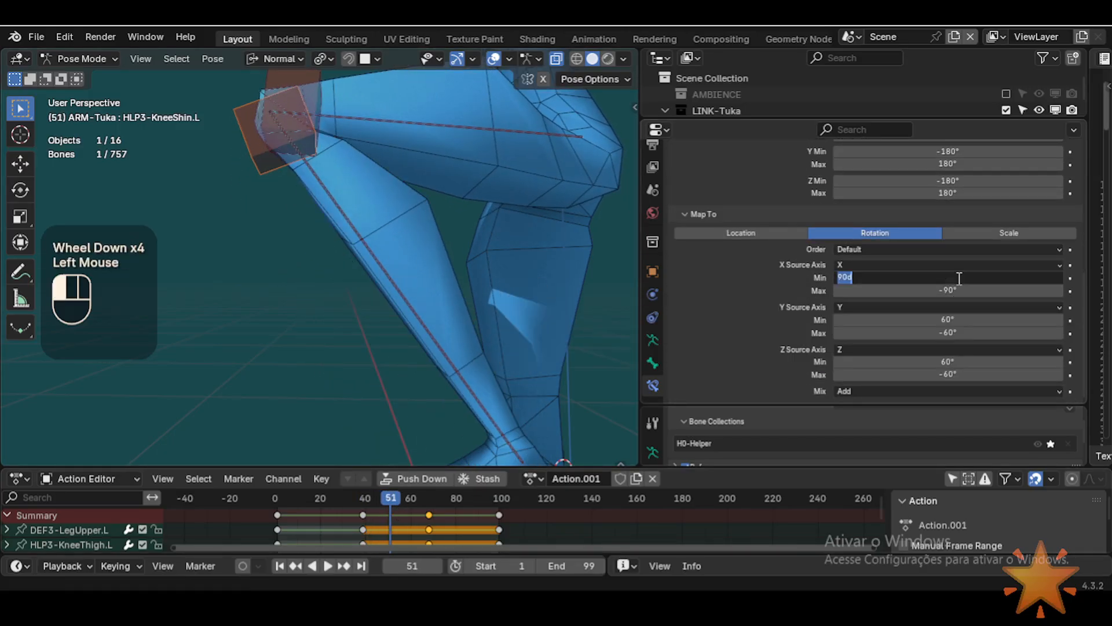
pyautogui.write('60')
pyautogui.press('Return')
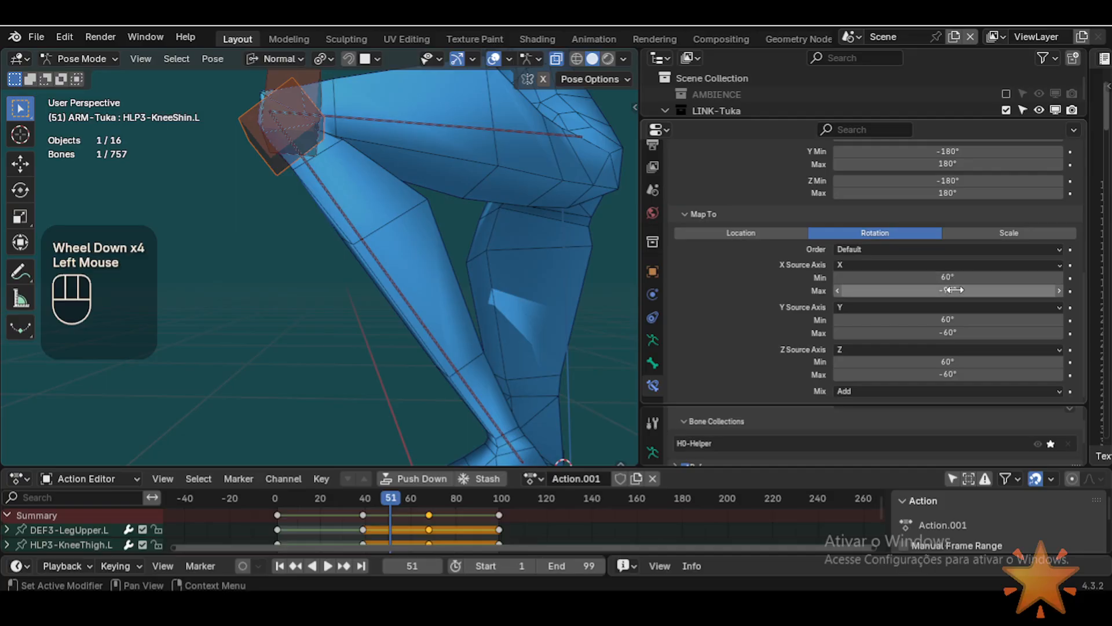
pyautogui.doubleClick(959, 291)
pyautogui.write('-60')
pyautogui.press('Return')
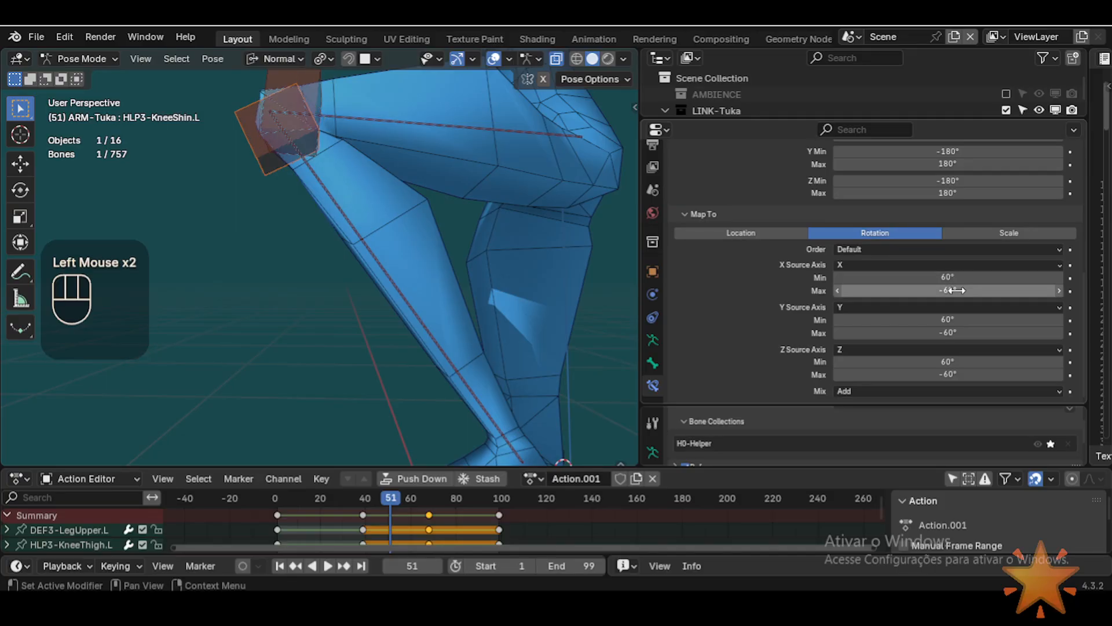
pyautogui.hotkey('ctrl', 'c')
pyautogui.hotkey('ctrl', 'v')
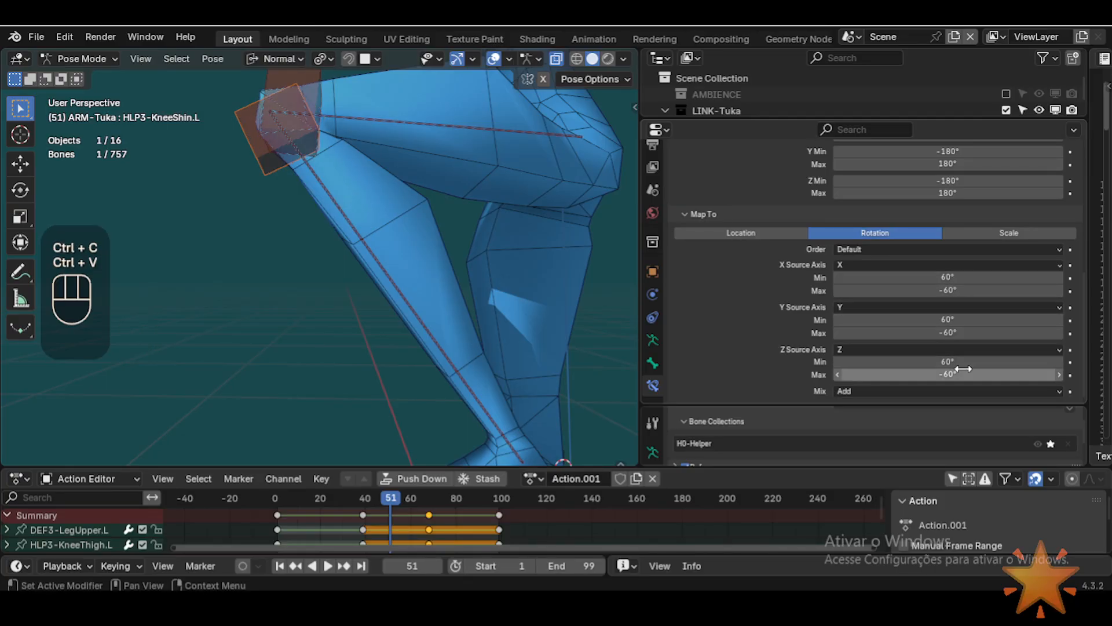
pyautogui.hotkey('ctrl', 'v')
# Step: Scrub the leg animation through frames 35, 67 and 63 to examine how the knee deforms from a slight to a tight bend
pyautogui.keyDown('shift'); pyautogui.moveTo(328, 234); pyautogui.dragTo(392, 463, button='middle'); pyautogui.keyUp('shift')
pyautogui.moveTo(378, 503); pyautogui.dragTo(355, 497)
pyautogui.click(280, 500)
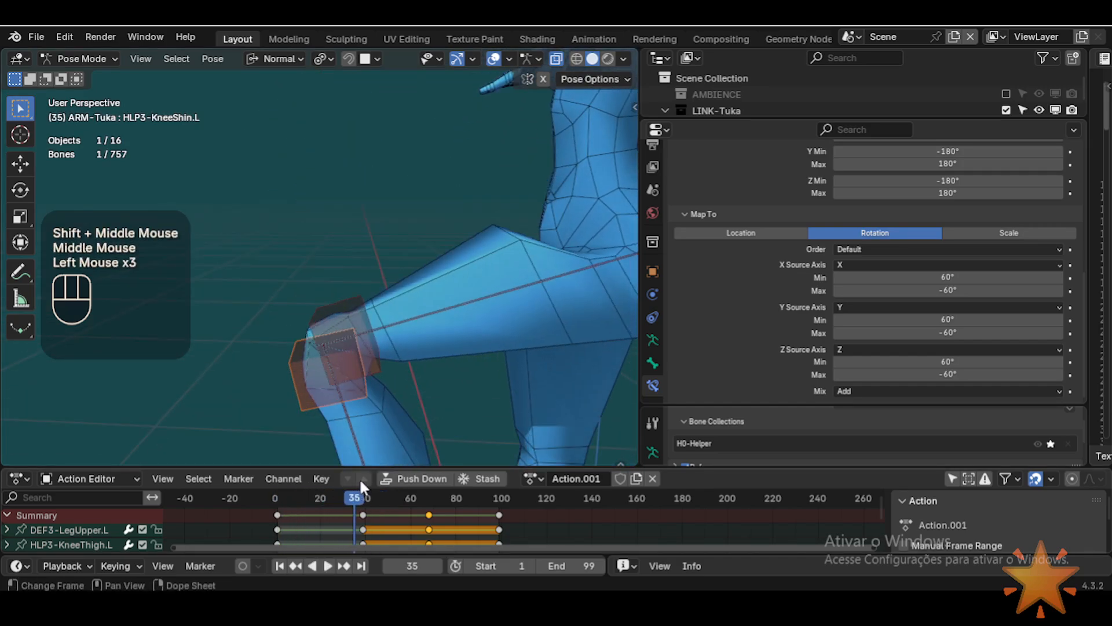
pyautogui.moveTo(403, 305); pyautogui.dragTo(413, 280, button='middle')
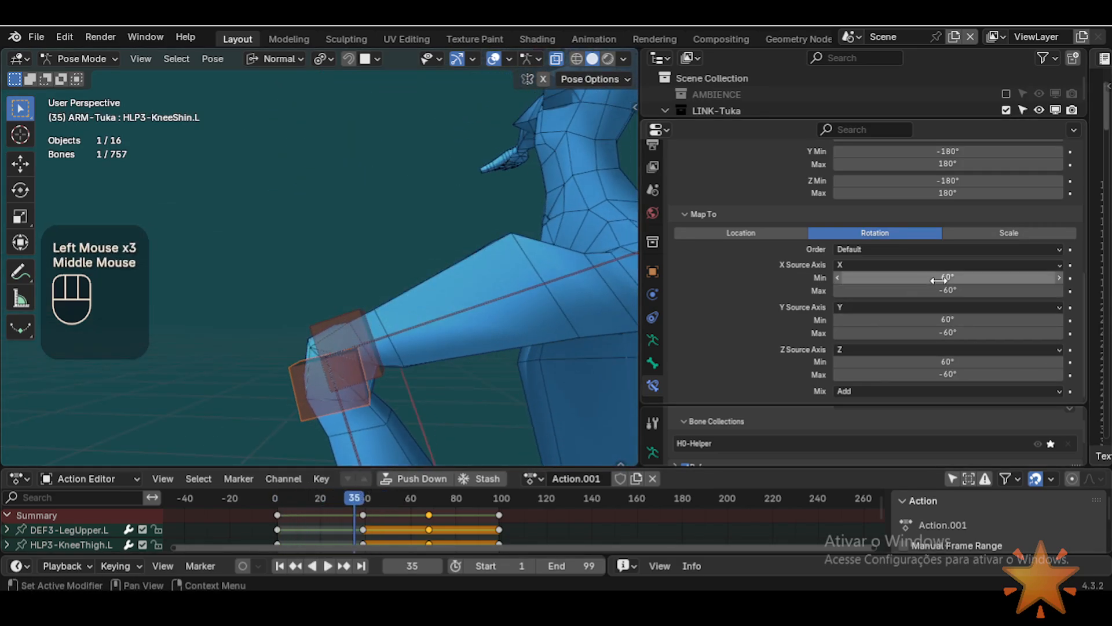
pyautogui.scroll(3, 962, 269)
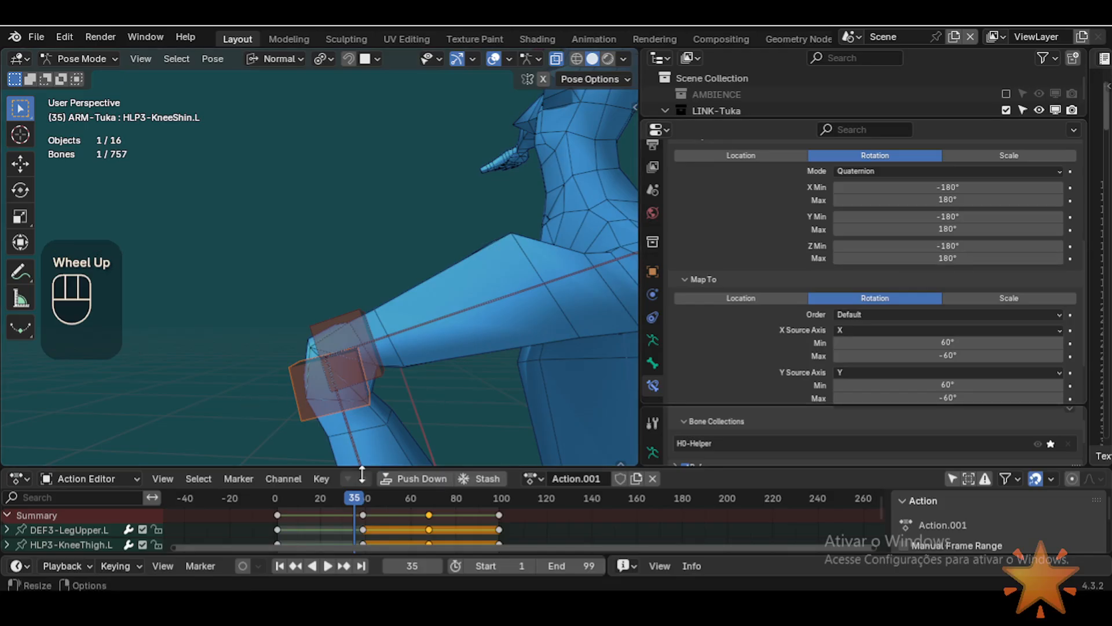
pyautogui.moveTo(339, 503); pyautogui.dragTo(427, 491)
pyautogui.scroll(-2, 420, 264)
pyautogui.keyDown('shift'); pyautogui.moveTo(420, 264); pyautogui.dragTo(443, 305, button='middle'); pyautogui.keyUp('shift')
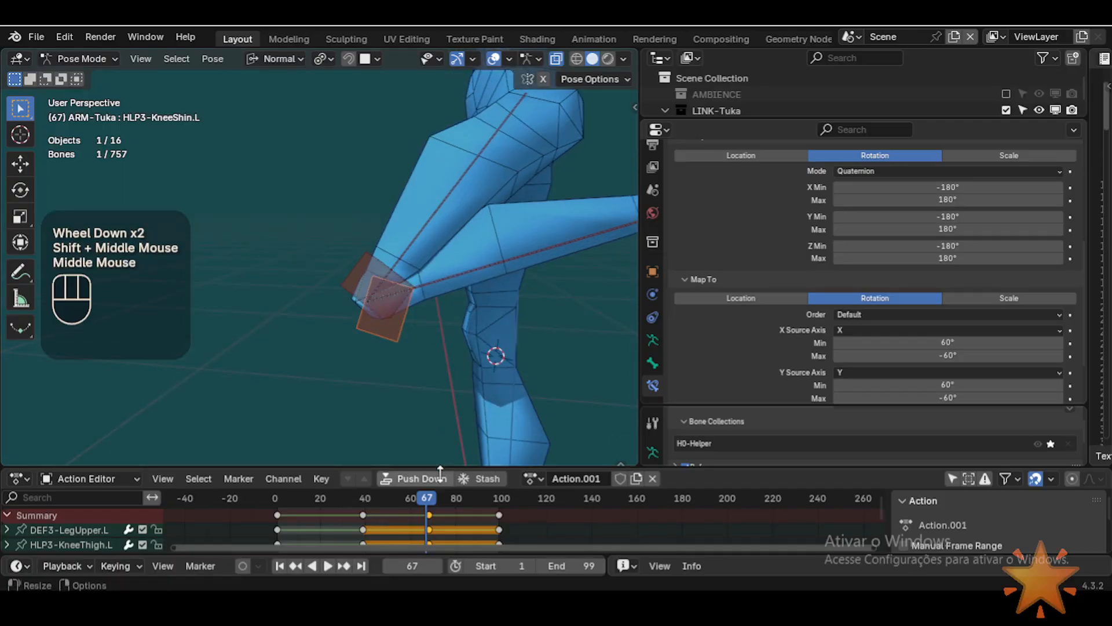
pyautogui.moveTo(431, 501)
pyautogui.mouseDown()
pyautogui.moveTo(505, 499)
pyautogui.moveTo(311, 504)
pyautogui.moveTo(421, 507)
pyautogui.mouseUp()
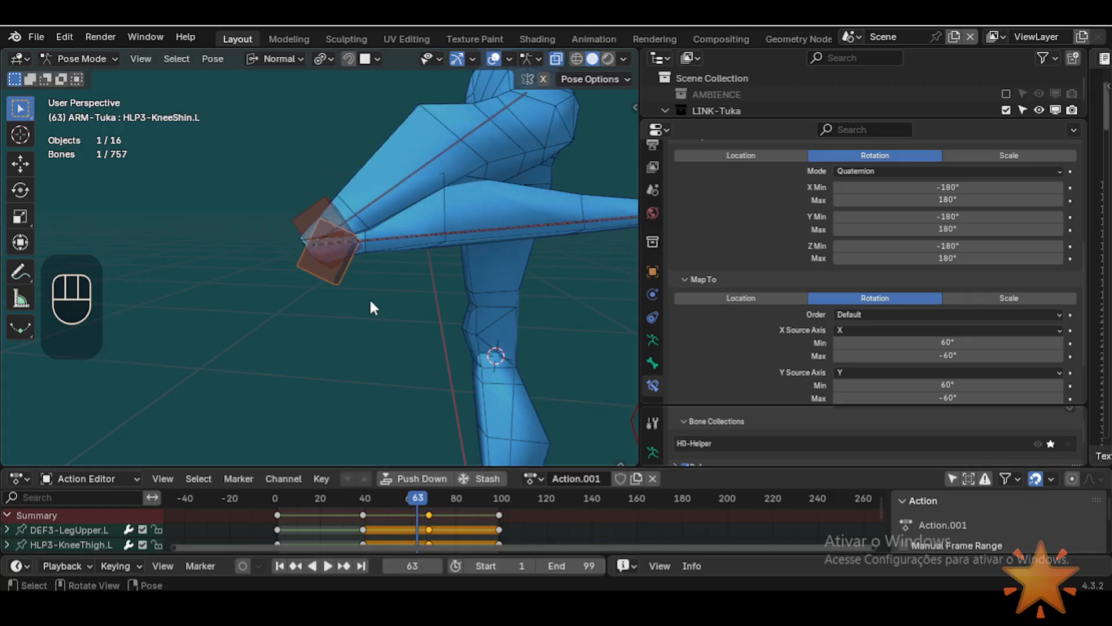
# Step: Disable and re-enable the Transformation constraint repeatedly at frame 63 to compare the tightly bent knee with and without it
pyautogui.scroll(3, 375, 252)
pyautogui.keyDown('shift'); pyautogui.moveTo(376, 253); pyautogui.dragTo(376, 290, button='middle'); pyautogui.keyUp('shift')
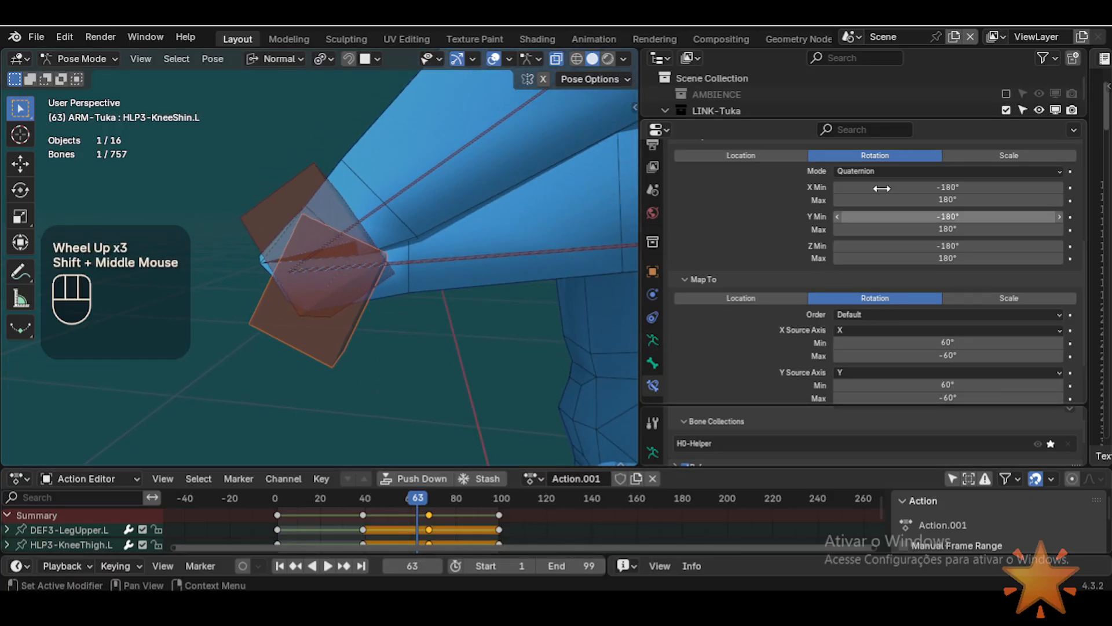
pyautogui.scroll(4, 994, 226)
pyautogui.click(1032, 193)
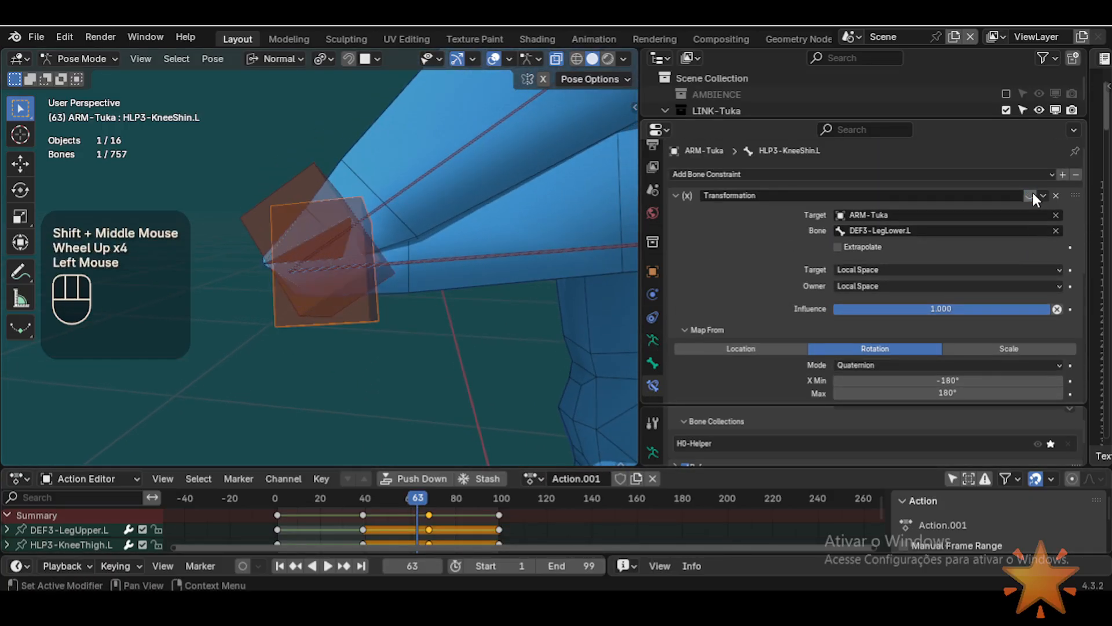
pyautogui.click(1032, 195)
pyautogui.click(1030, 195)
pyautogui.click(1031, 196)
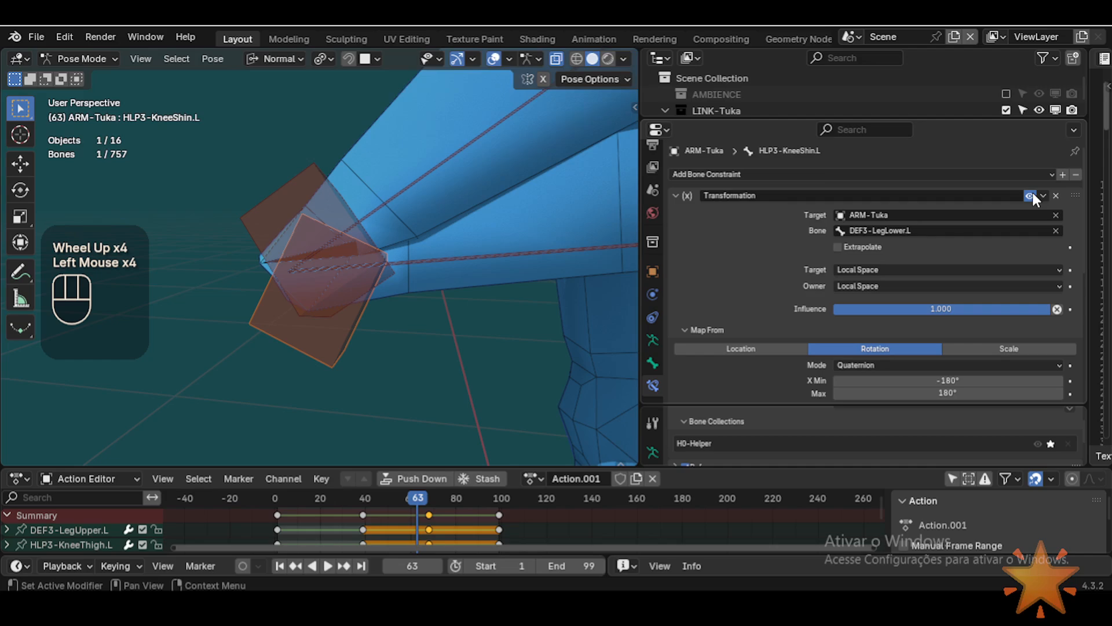
pyautogui.click(1031, 195)
pyautogui.click(1030, 195)
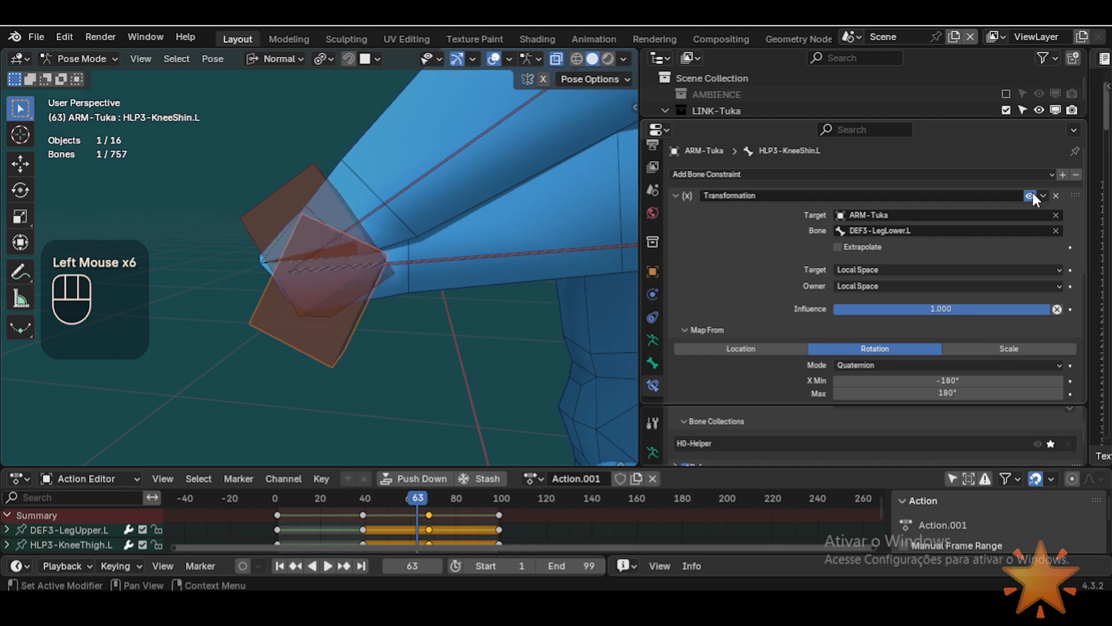
pyautogui.click(1032, 195)
pyautogui.click(1031, 195)
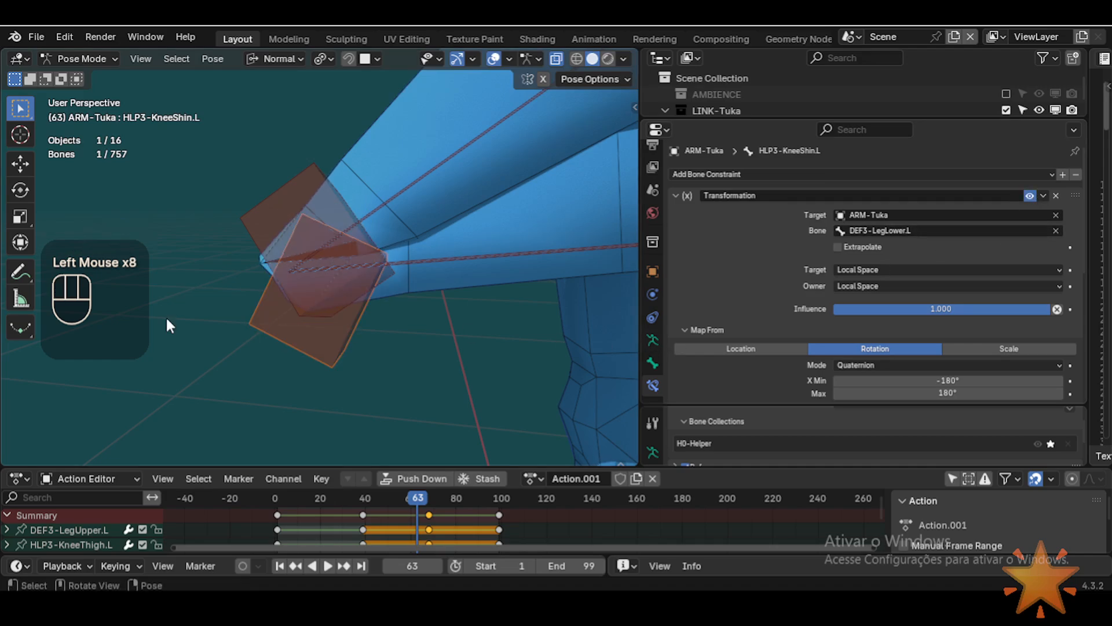
# Step: Copy the Transformation constraint from HLP3-KneeShin.L to HLP3-KneeThigh.L with Copy Selected Constraints
pyautogui.scroll(-2, 316, 301)
pyautogui.keyDown('shift'); pyautogui.moveTo(309, 293); pyautogui.dragTo(383, 283, button='middle'); pyautogui.keyUp('shift')
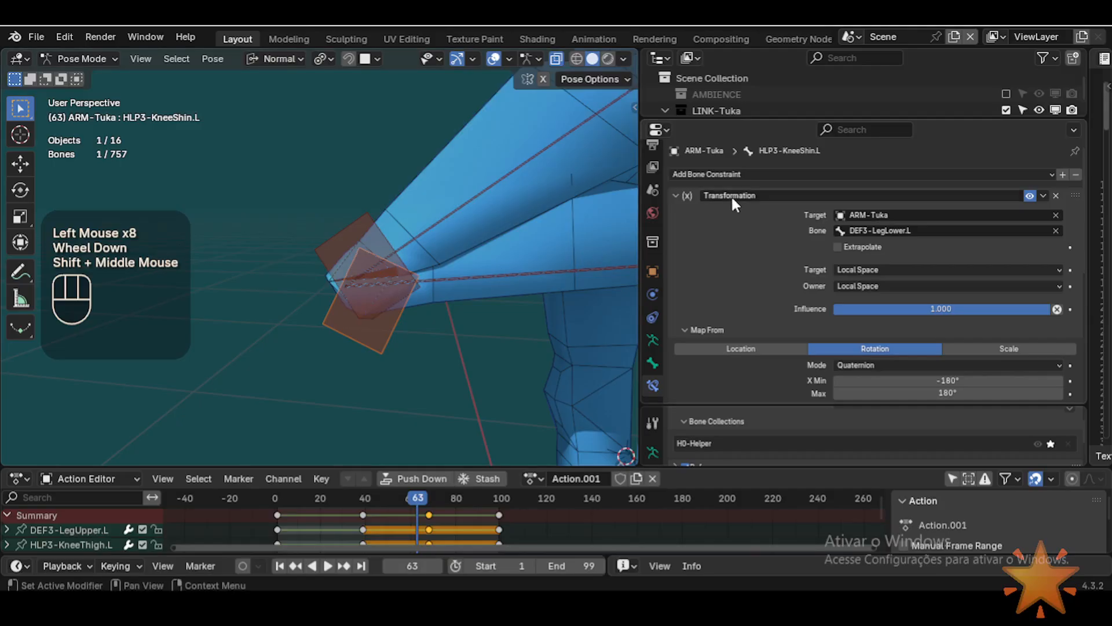
pyautogui.click(677, 196)
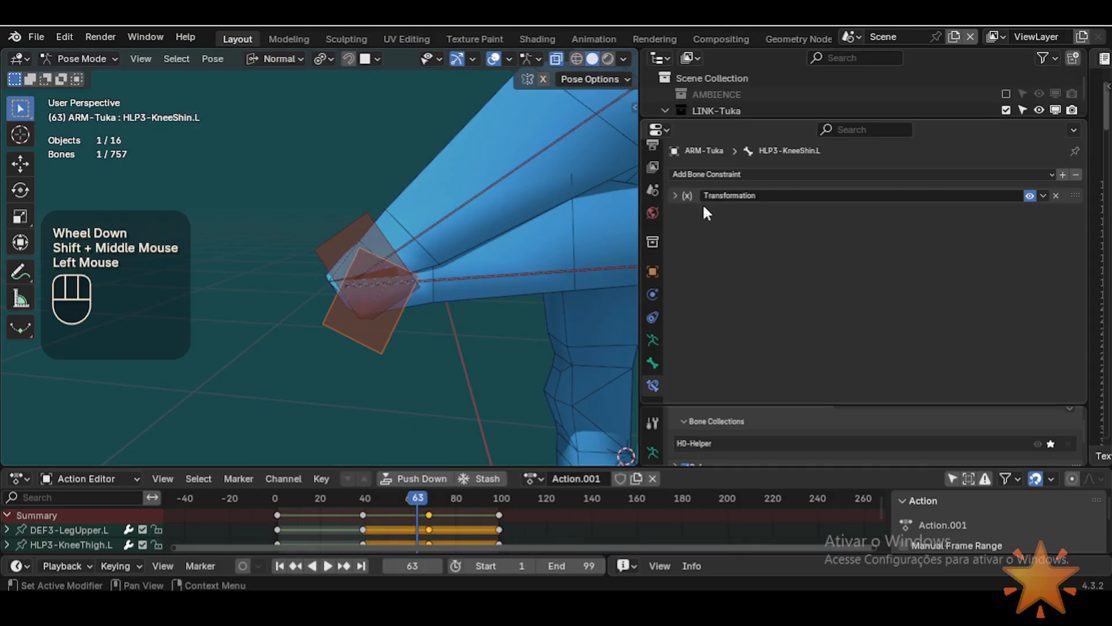
pyautogui.scroll(-2, 458, 249)
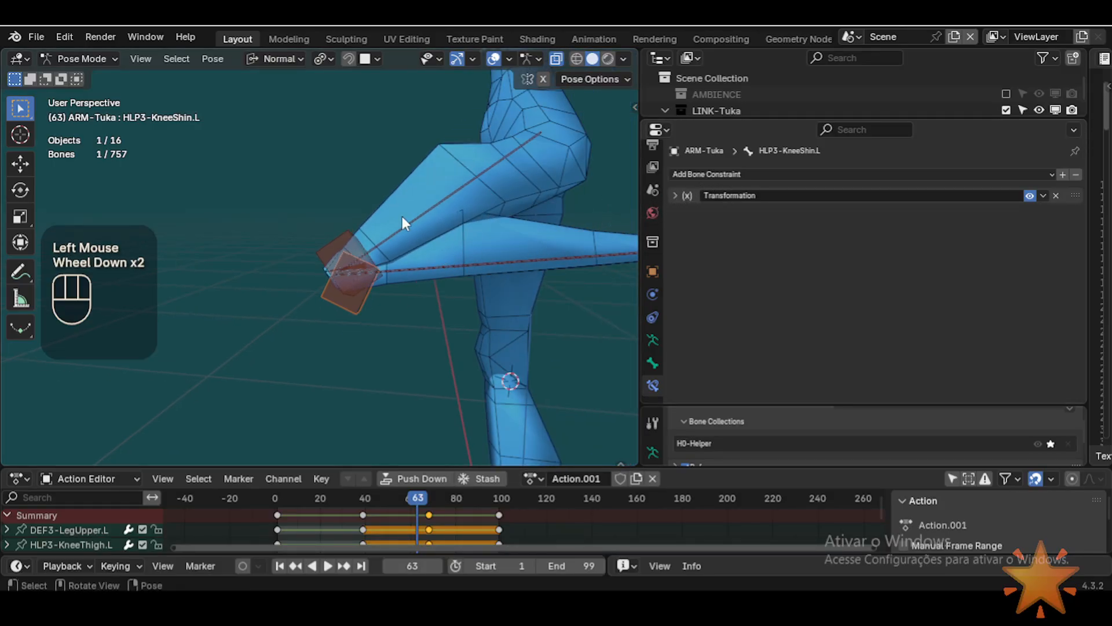
pyautogui.click(335, 234)
pyautogui.click(353, 308)
pyautogui.keyDown('shift'); pyautogui.click(339, 235); pyautogui.keyUp('shift')
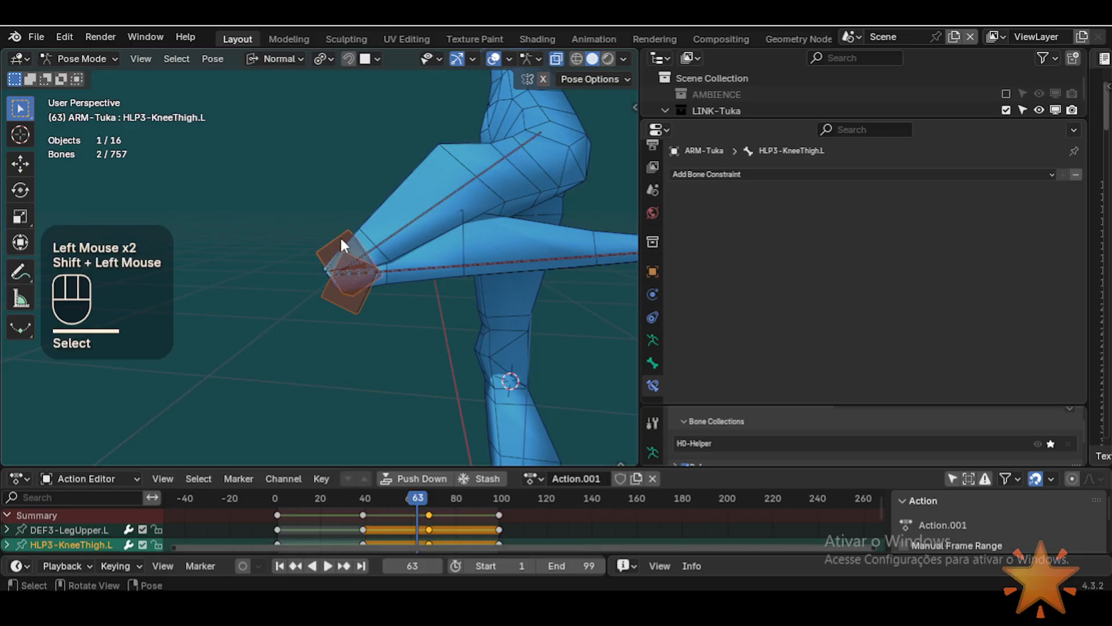
pyautogui.click(340, 236)
pyautogui.keyDown('shift'); pyautogui.click(351, 308); pyautogui.keyUp('shift')
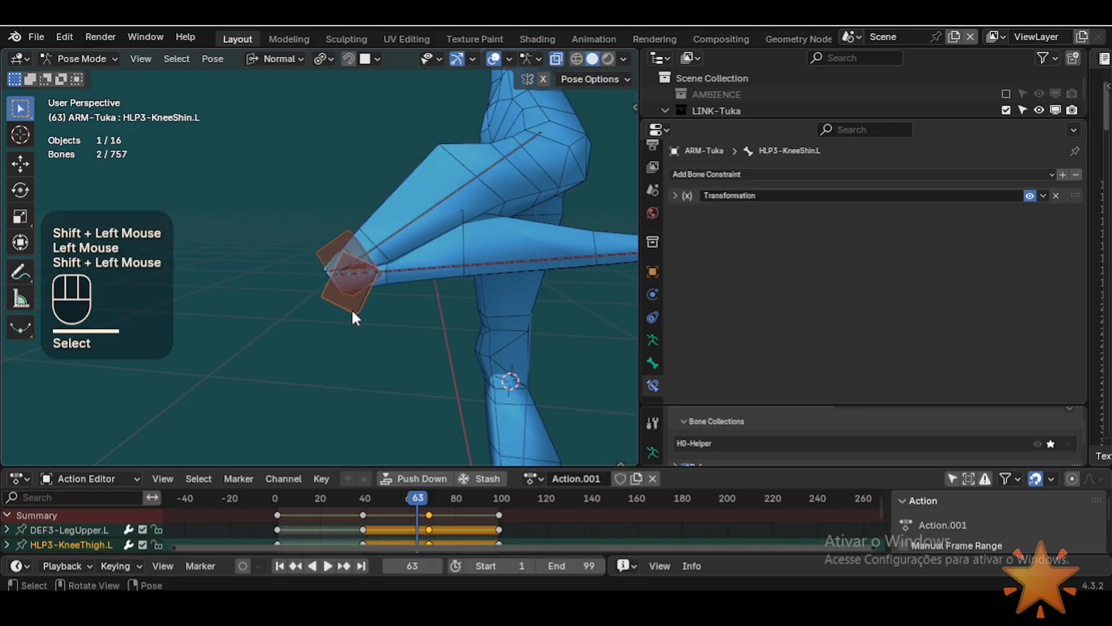
pyautogui.hotkey('ctrl', 'c')
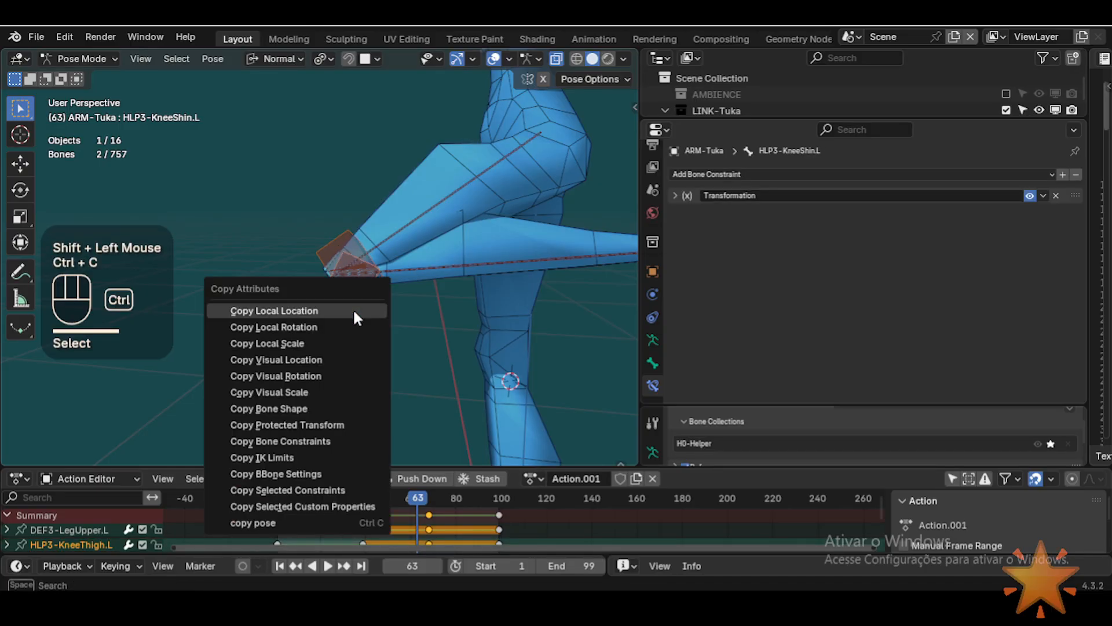
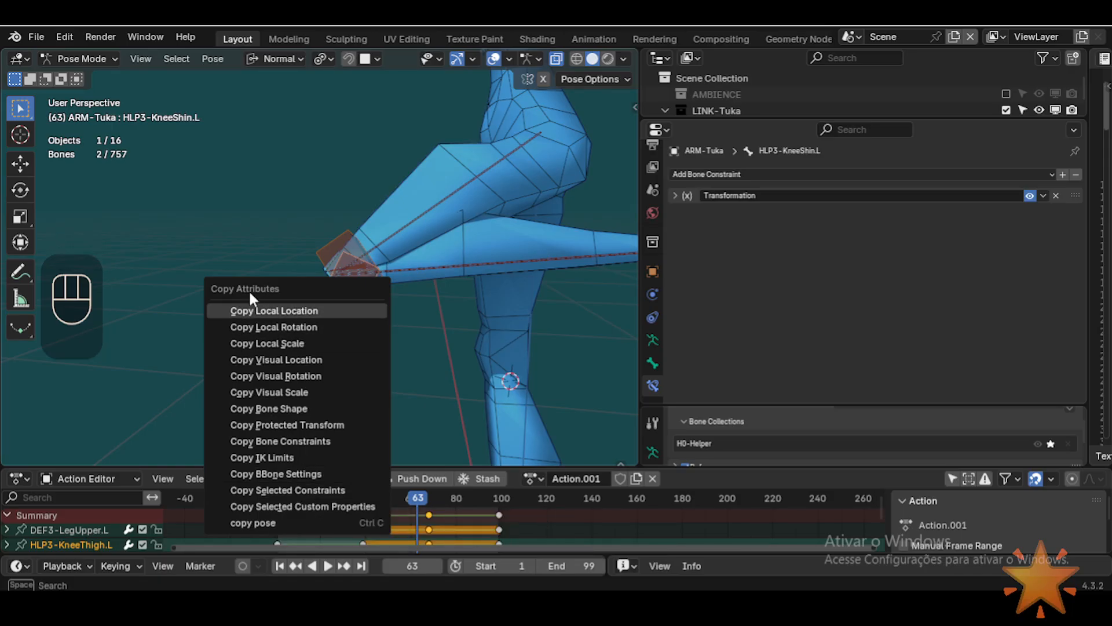
pyautogui.click(311, 490)
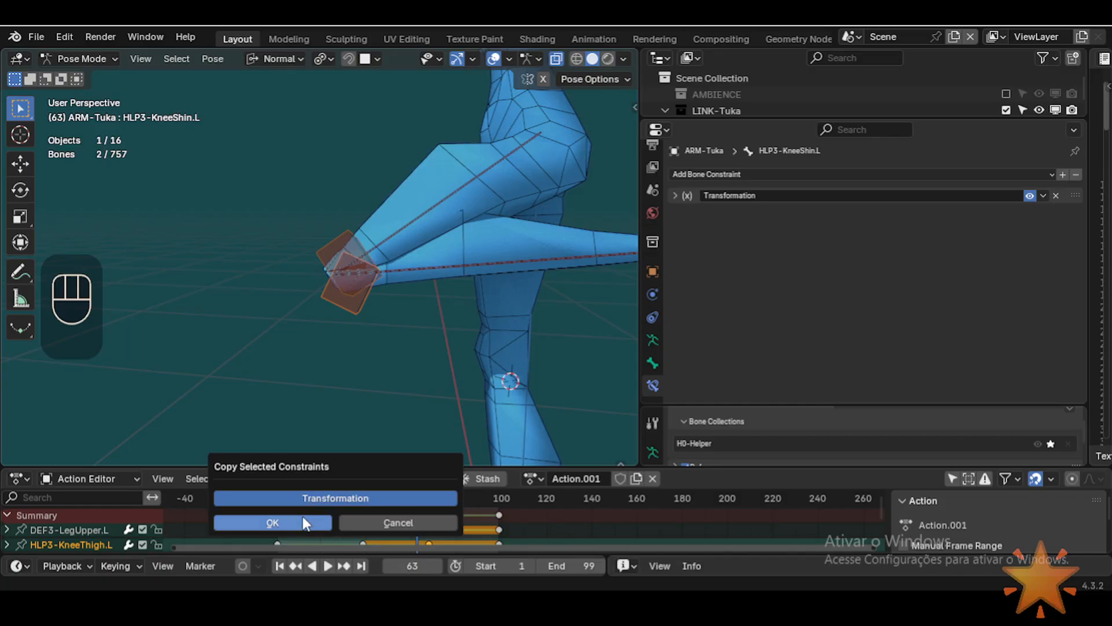
pyautogui.click(302, 516)
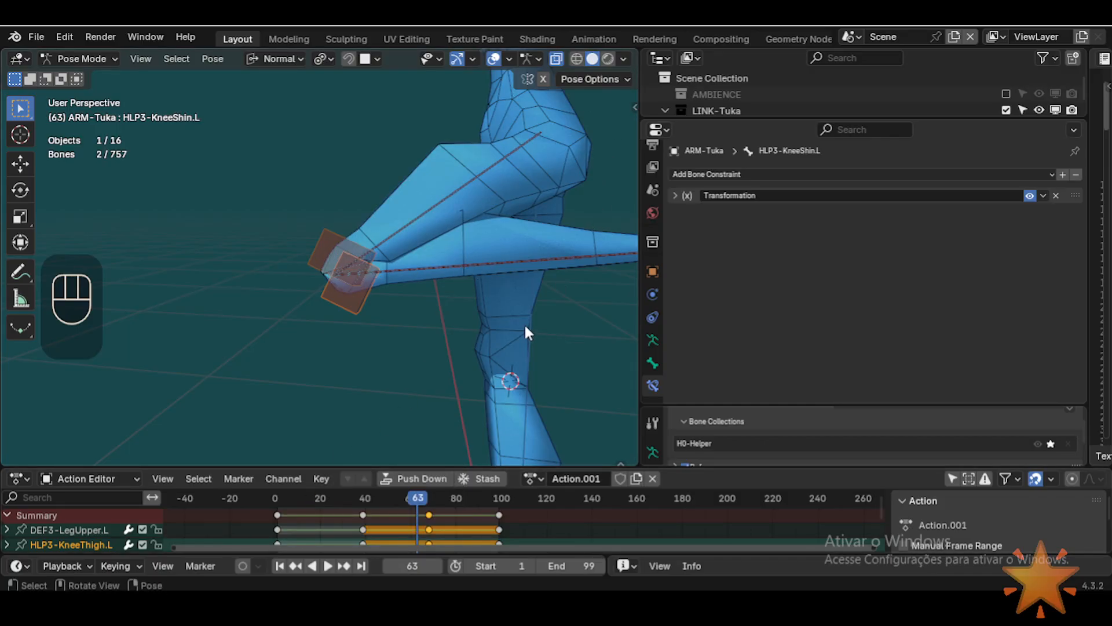
# Step: Select HLP3-KneeThigh.L and review the Map From and Map To settings of its Transformation constraint
pyautogui.scroll(1, 498, 273)
pyautogui.click(325, 246)
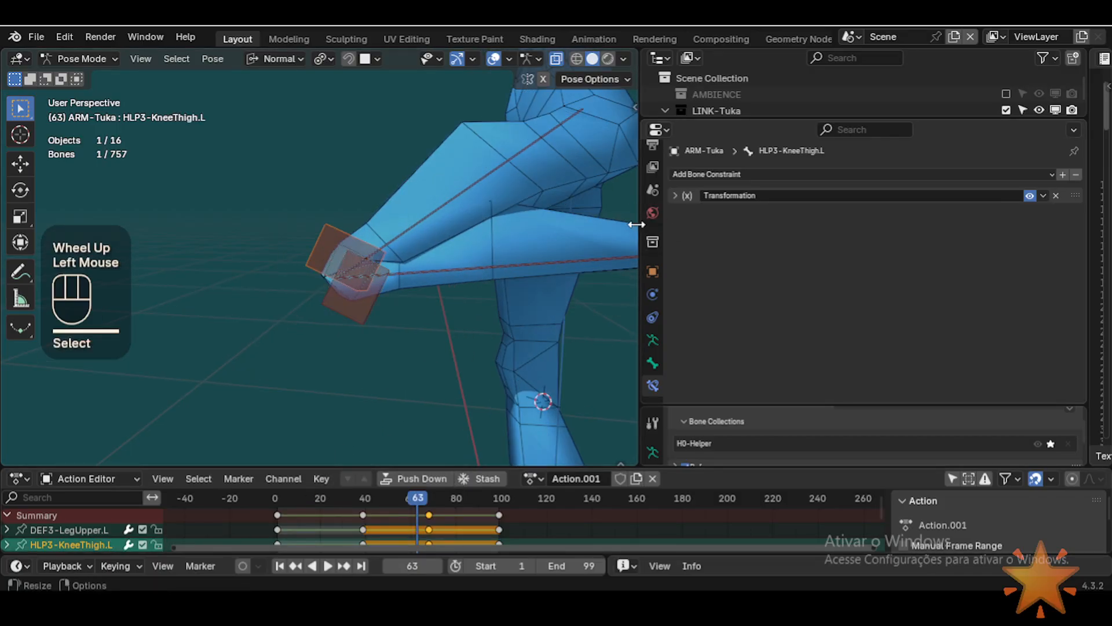
pyautogui.click(675, 196)
pyautogui.scroll(-5, 854, 256)
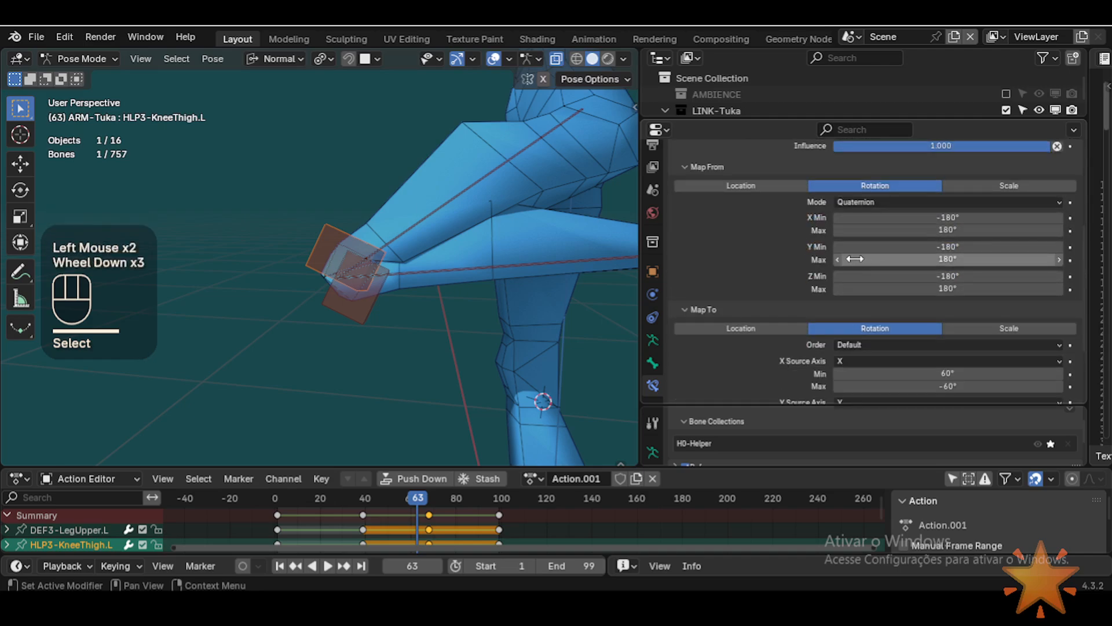
pyautogui.scroll(3, 851, 289)
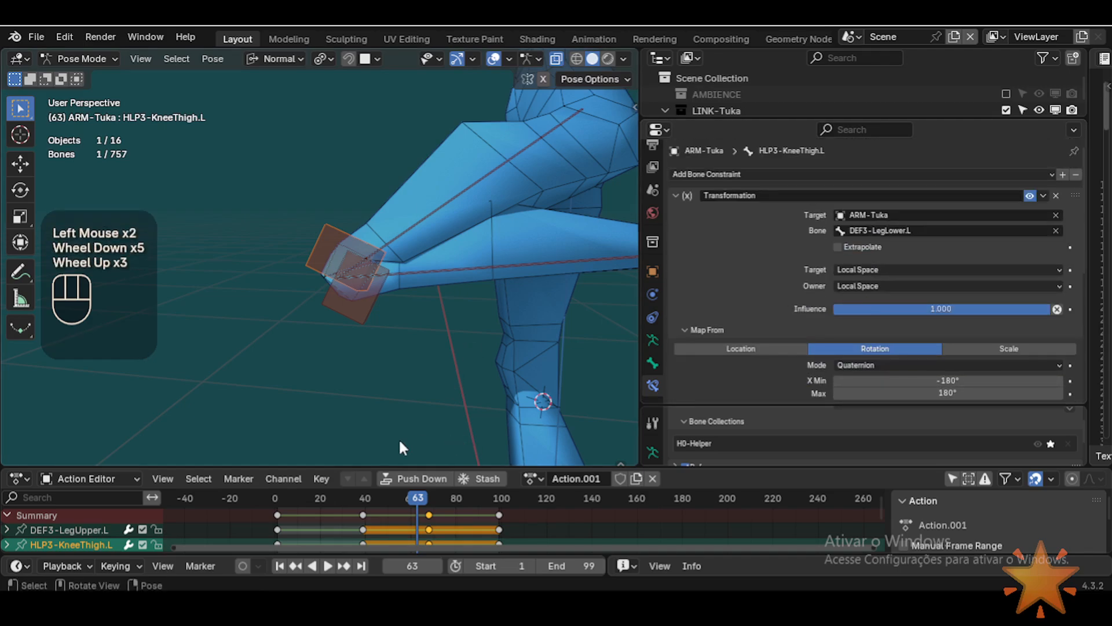
# Step: Scrub the leg animation from frame 0 to frame 51 and examine the knee with both helper bones constrained
pyautogui.moveTo(409, 497); pyautogui.dragTo(264, 499)
pyautogui.keyDown('shift'); pyautogui.moveTo(346, 341); pyautogui.dragTo(422, 380, button='middle'); pyautogui.keyUp('shift')
pyautogui.scroll(-1, 405, 305)
pyautogui.click(277, 496)
pyautogui.moveTo(277, 496); pyautogui.dragTo(352, 499)
pyautogui.keyDown('shift'); pyautogui.moveTo(359, 243); pyautogui.dragTo(419, 315, button='middle'); pyautogui.keyUp('shift')
pyautogui.scroll(2, 405, 365)
pyautogui.moveTo(362, 506); pyautogui.dragTo(387, 498)
pyautogui.keyDown('shift'); pyautogui.moveTo(387, 278); pyautogui.dragTo(384, 311, button='middle'); pyautogui.keyUp('shift')
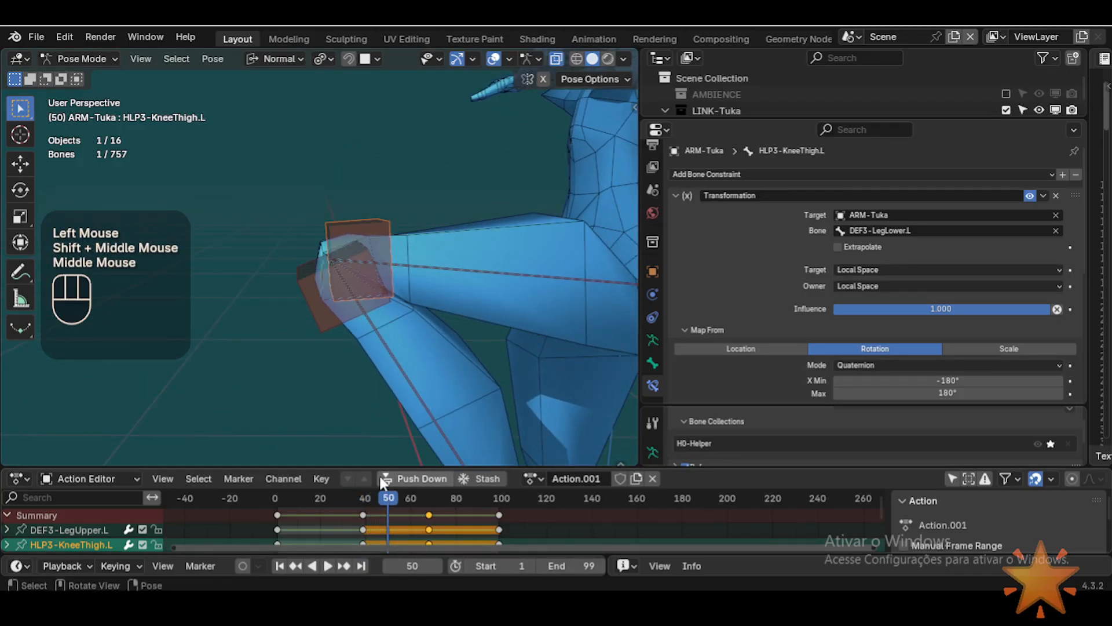
pyautogui.moveTo(382, 452); pyautogui.dragTo(406, 458, button='middle')
pyautogui.moveTo(412, 496); pyautogui.dragTo(384, 494)
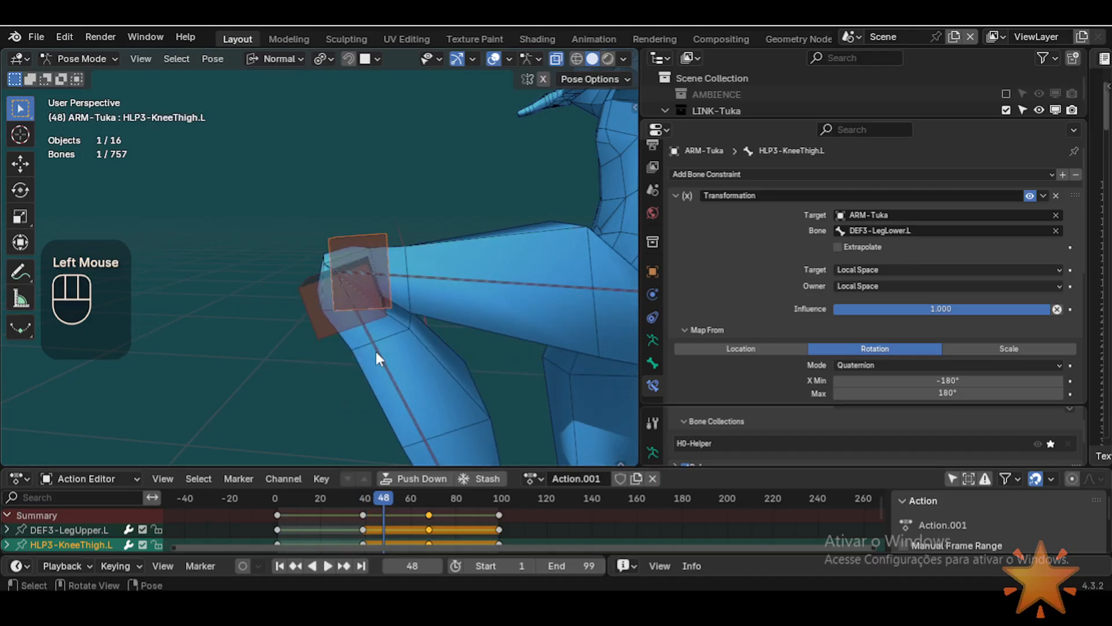
pyautogui.moveTo(377, 351); pyautogui.dragTo(385, 332, button='middle')
pyautogui.moveTo(368, 497); pyautogui.dragTo(390, 492)
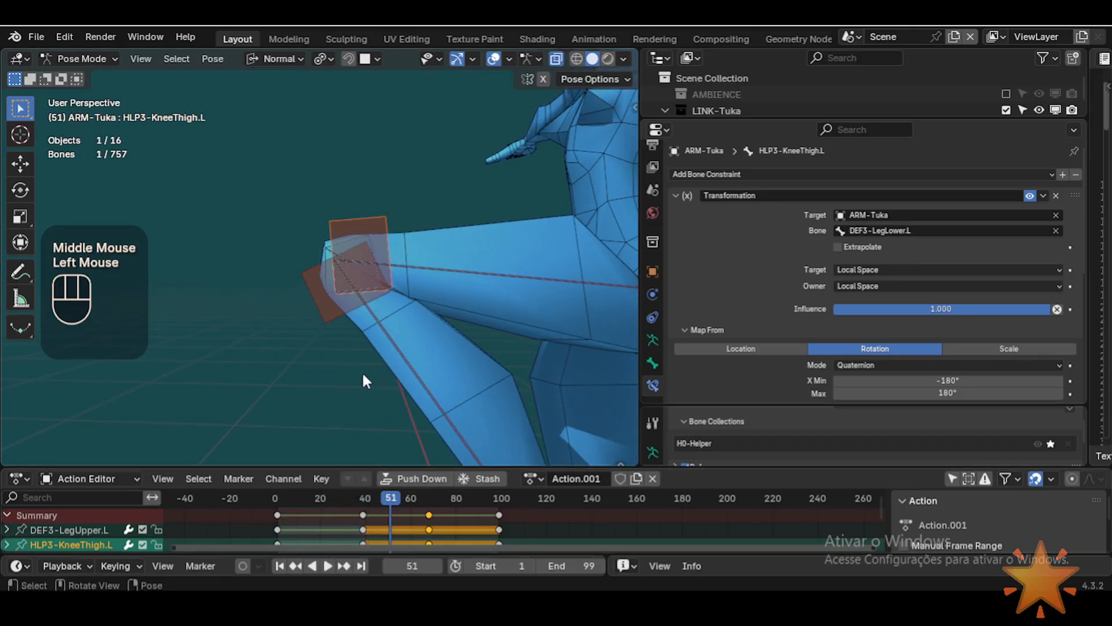
# Step: Try rotating HLP3-KneeThigh.L at frame 51 to test its effect on the bent knee, and cancel each rotation
pyautogui.click(387, 311)
pyautogui.click(385, 313)
pyautogui.click(388, 237)
pyautogui.press('r')
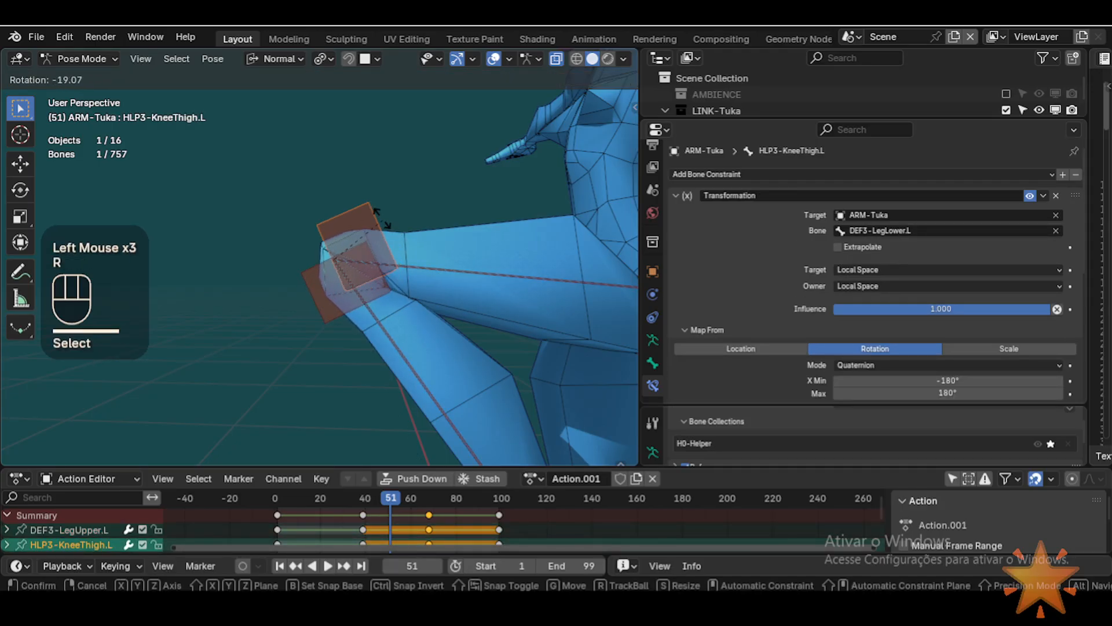
pyautogui.press('Escape')
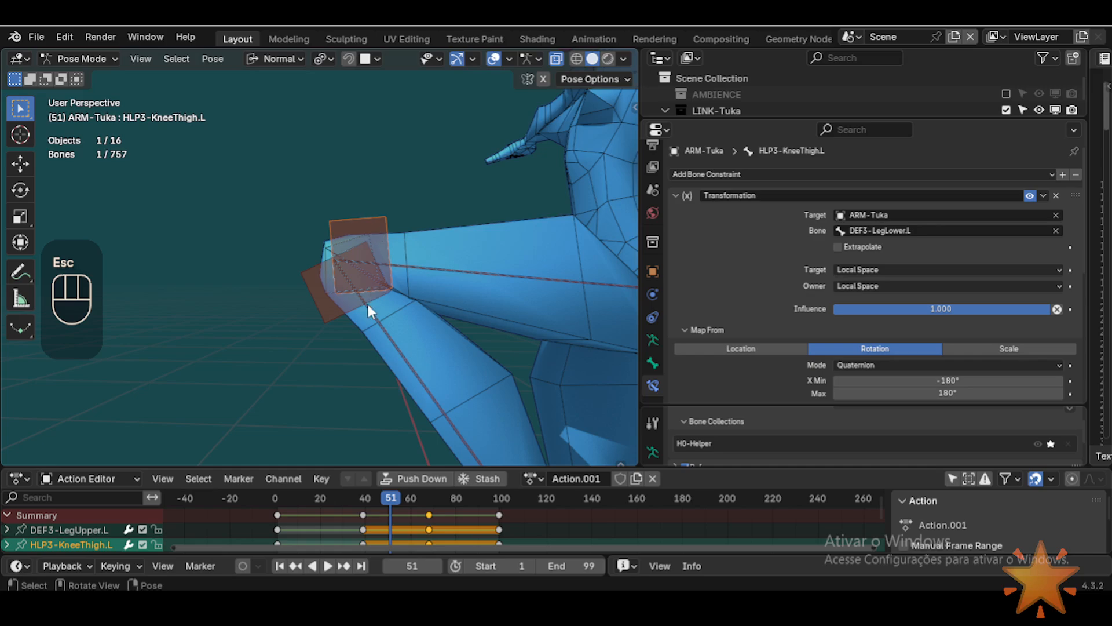
pyautogui.scroll(1, 367, 304)
pyautogui.press('r')
pyautogui.press('Escape')
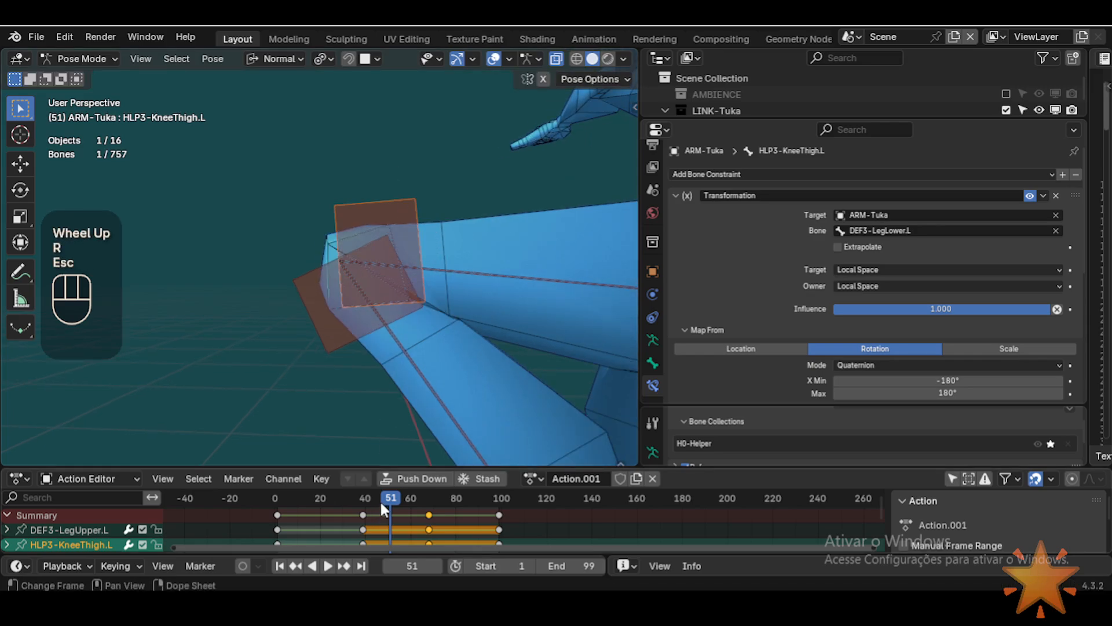
# Step: Scrub the leg animation to frame 55 and back to frame 50 to examine the inner fold of the knee
pyautogui.moveTo(380, 500); pyautogui.dragTo(400, 481)
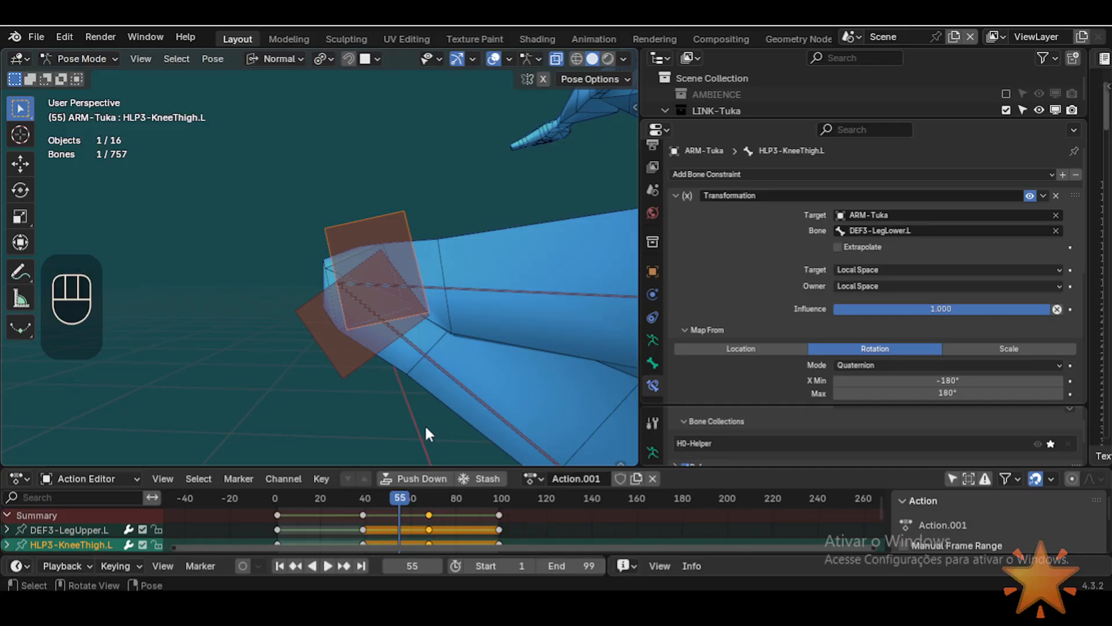
pyautogui.scroll(-2, 413, 331)
pyautogui.moveTo(405, 289); pyautogui.dragTo(394, 265, button='middle')
pyautogui.moveTo(408, 484)
pyautogui.mouseDown()
pyautogui.moveTo(364, 499)
pyautogui.moveTo(374, 498)
pyautogui.moveTo(399, 492)
pyautogui.moveTo(283, 493)
pyautogui.moveTo(388, 484)
pyautogui.mouseUp()
# Step: Try rotating DEF3-LegLower.L and DEF3-LegUpper.L at frame 50, cancelling each rotation
pyautogui.click(381, 345)
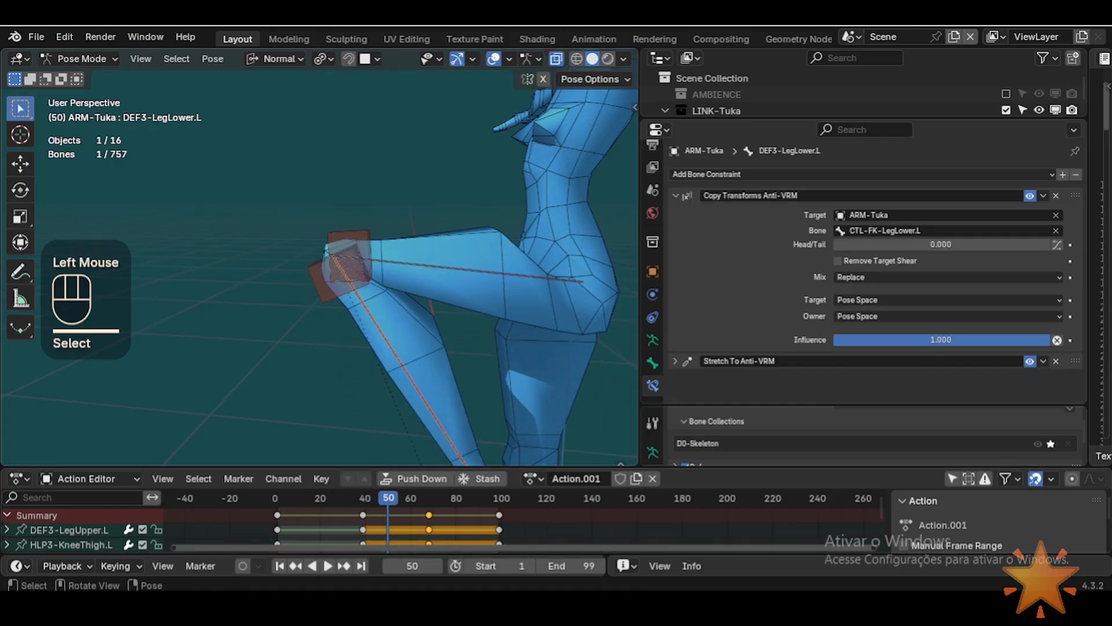
pyautogui.press('r')
pyautogui.press('Escape')
pyautogui.click(428, 266)
pyautogui.press('r')
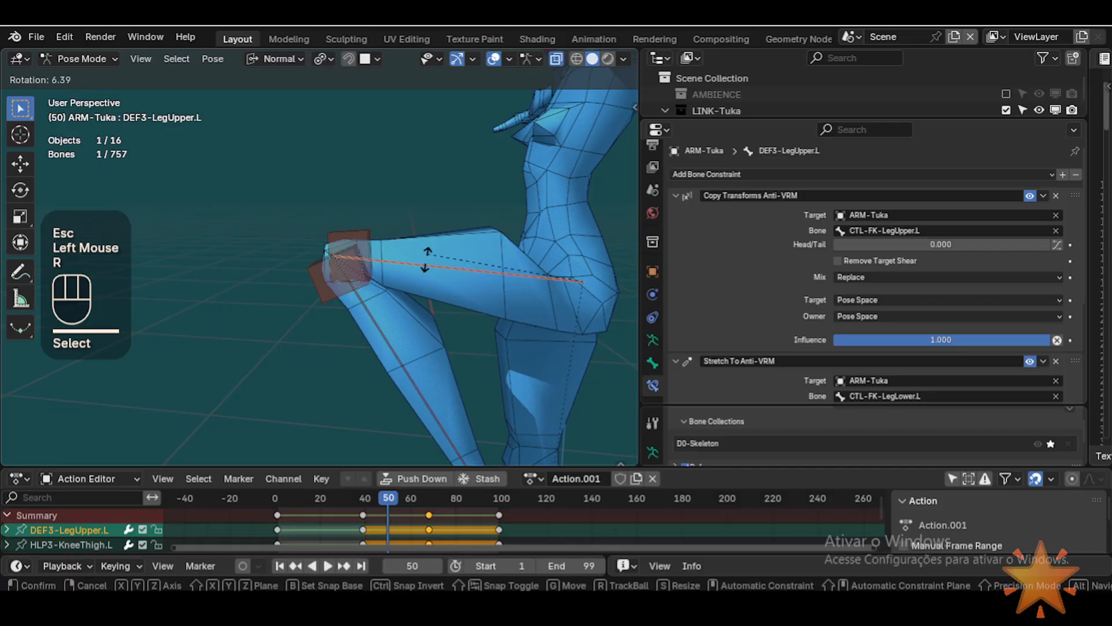
pyautogui.press('Escape')
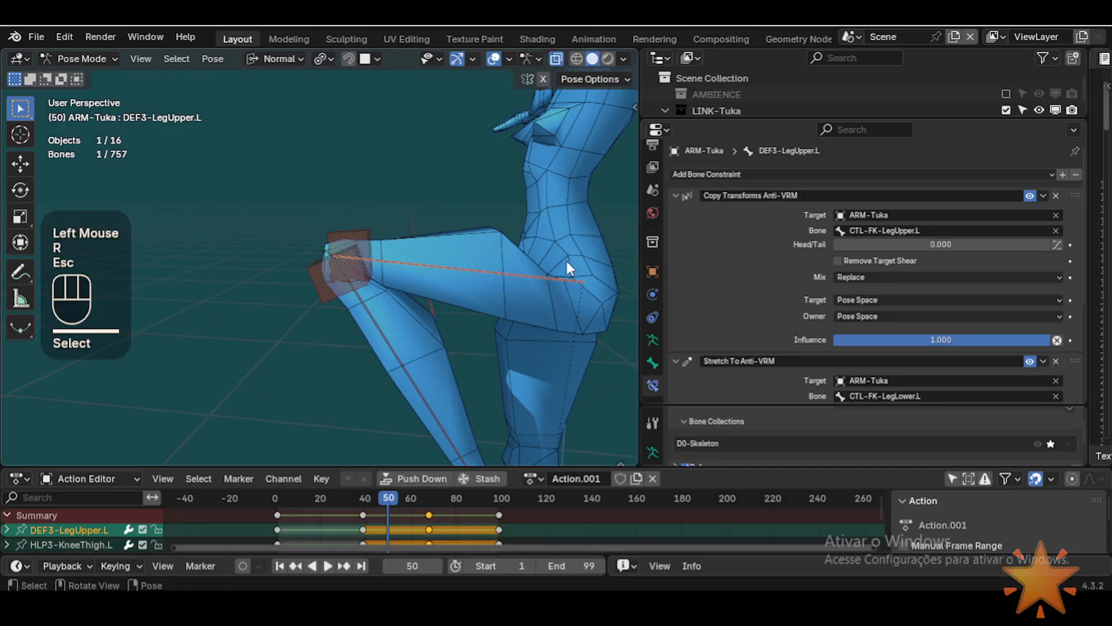
# Step: Inspect where the thigh and shin bones meet at the knee and select DEF3-LegLower.L and DEF3-LegUpper.L together
pyautogui.scroll(2, 381, 312)
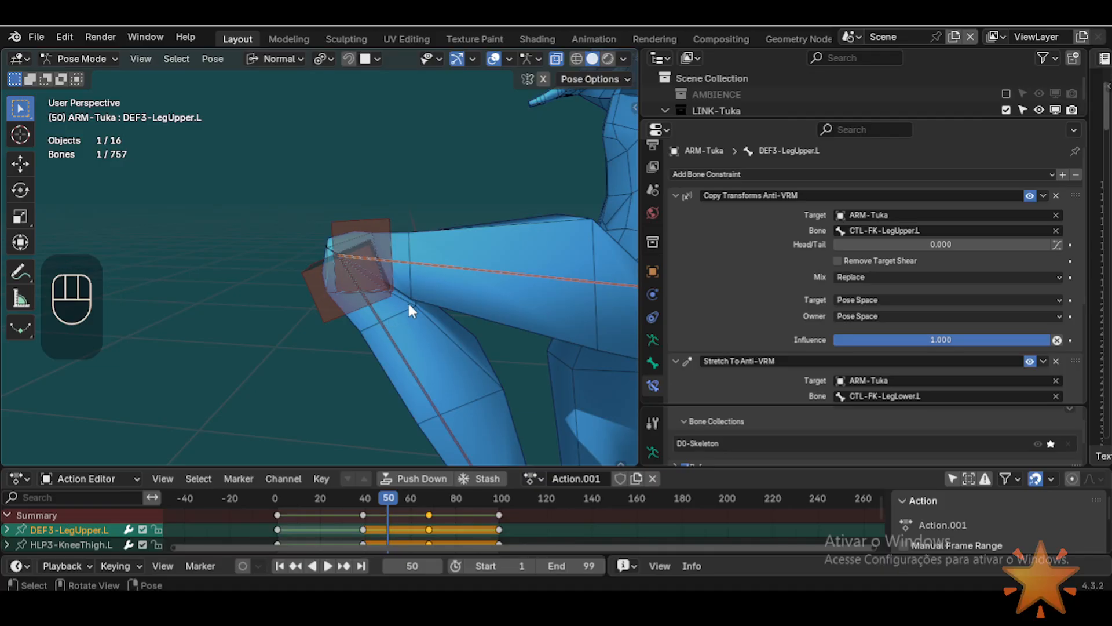
pyautogui.scroll(1, 408, 296)
pyautogui.click(439, 266)
pyautogui.click(441, 268)
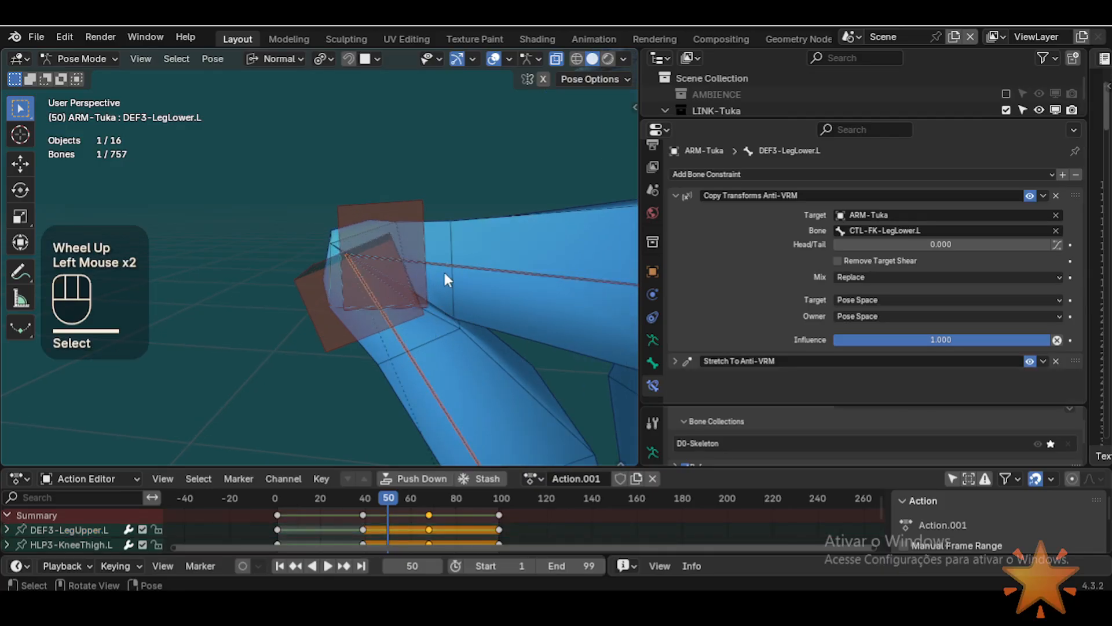
pyautogui.keyDown('shift'); pyautogui.click(458, 266); pyautogui.keyUp('shift')
pyautogui.click(395, 356)
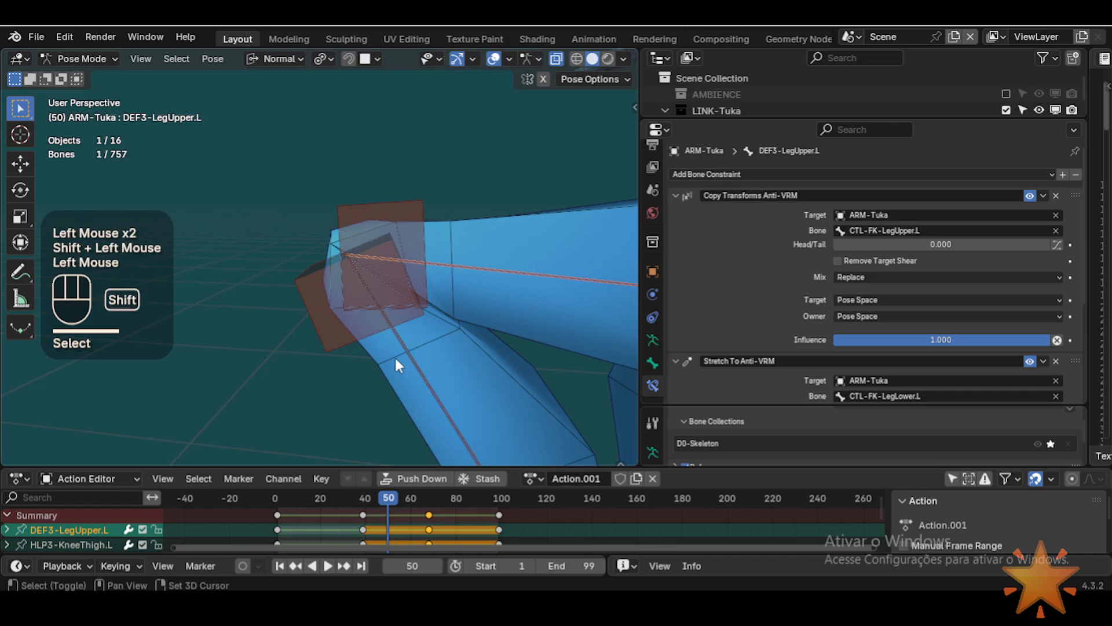
pyautogui.keyDown('shift'); pyautogui.click(451, 259); pyautogui.keyUp('shift')
pyautogui.click(415, 346)
pyautogui.click(416, 349)
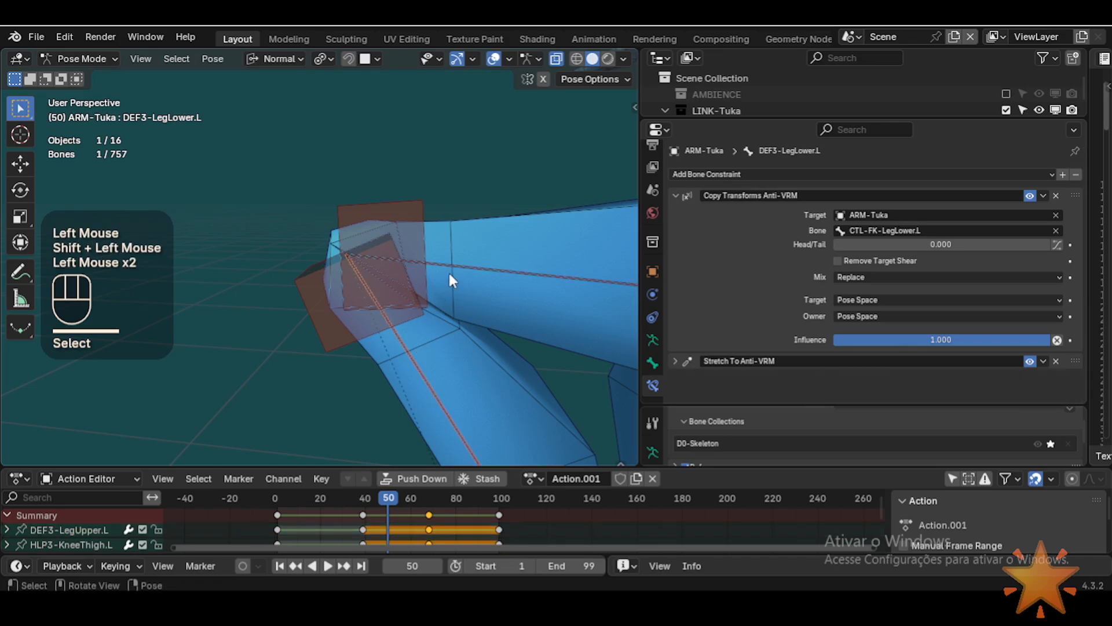
pyautogui.click(448, 270)
pyautogui.click(402, 341)
pyautogui.keyDown('shift'); pyautogui.click(439, 279); pyautogui.keyUp('shift')
pyautogui.keyDown('shift'); pyautogui.click(445, 264); pyautogui.keyUp('shift')
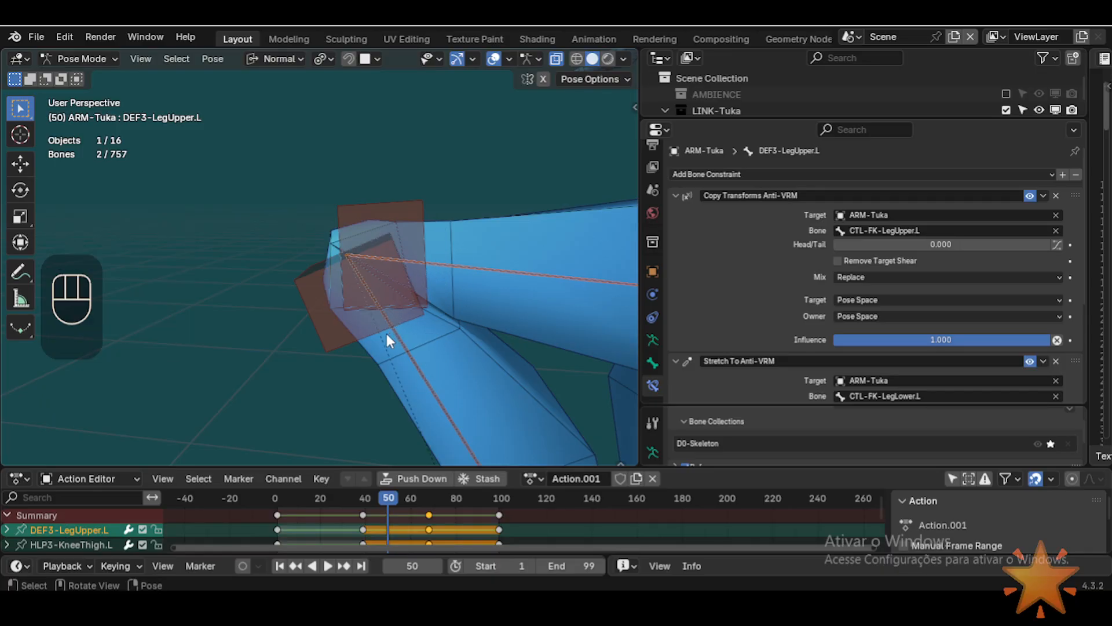
# Step: Leave Pose Mode, select 0-Body-Tuka with ARM-Tuka, enter Weight Paint mode and display the weights of DEF3-LegUpper.L
pyautogui.hotkey('ctrl', 'Tab')
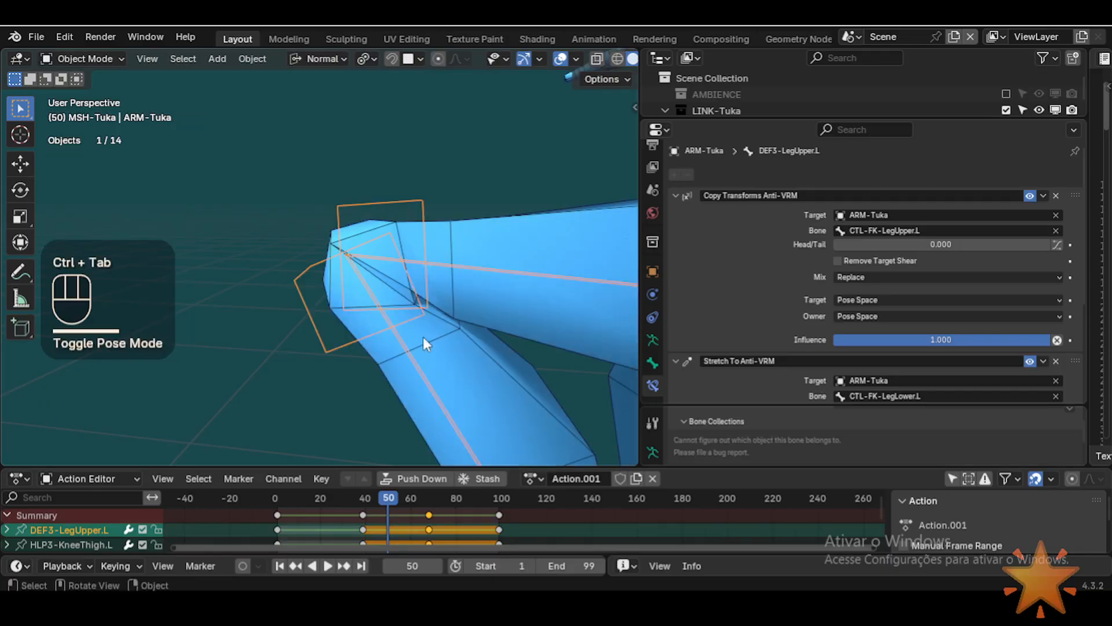
pyautogui.click(438, 332)
pyautogui.doubleClick(472, 262)
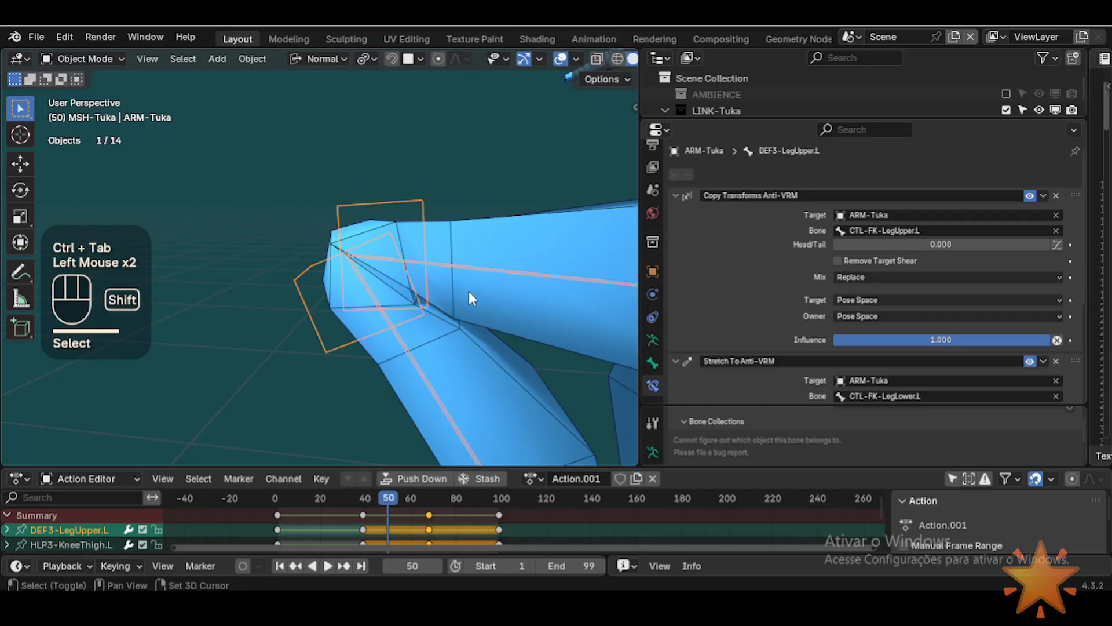
pyautogui.keyDown('shift'); pyautogui.click(468, 291); pyautogui.keyUp('shift')
pyautogui.hotkey('ctrl', 'Tab')
pyautogui.click(447, 281)
pyautogui.keyDown('alt'); pyautogui.click(445, 257); pyautogui.keyUp('alt')
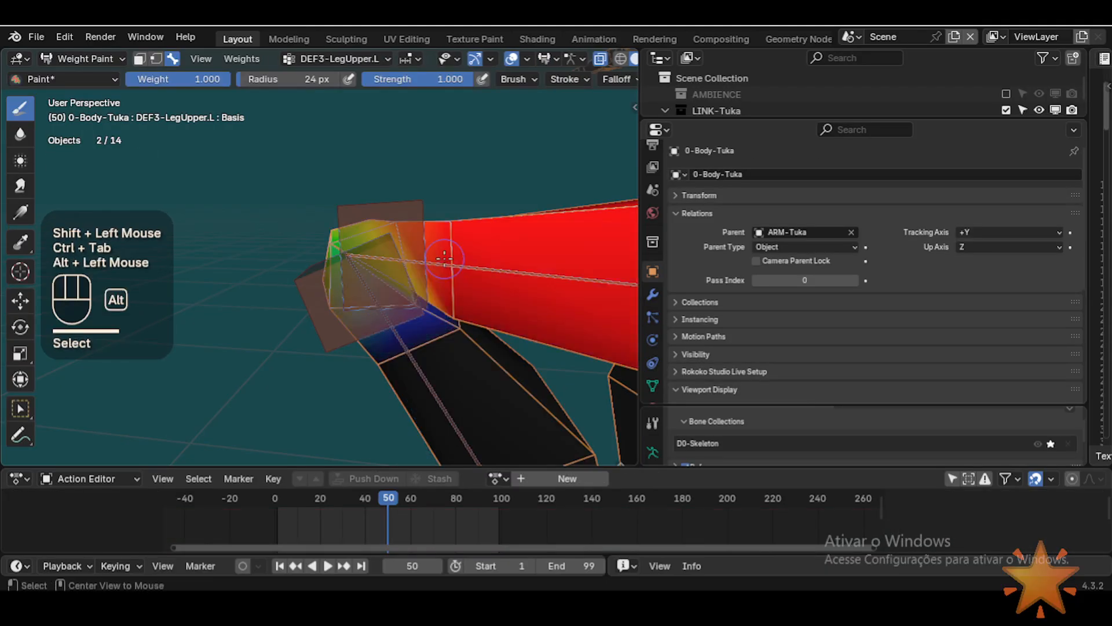
# Step: Examine the knee weights of the helper bones, switching between HLP3-KneeThigh.L and HLP3-KneeShin.L
pyautogui.keyDown('alt'); pyautogui.click(442, 288); pyautogui.keyUp('alt')
pyautogui.keyDown('alt'); pyautogui.click(405, 272); pyautogui.keyUp('alt')
pyautogui.keyDown('alt'); pyautogui.click(348, 290); pyautogui.keyUp('alt')
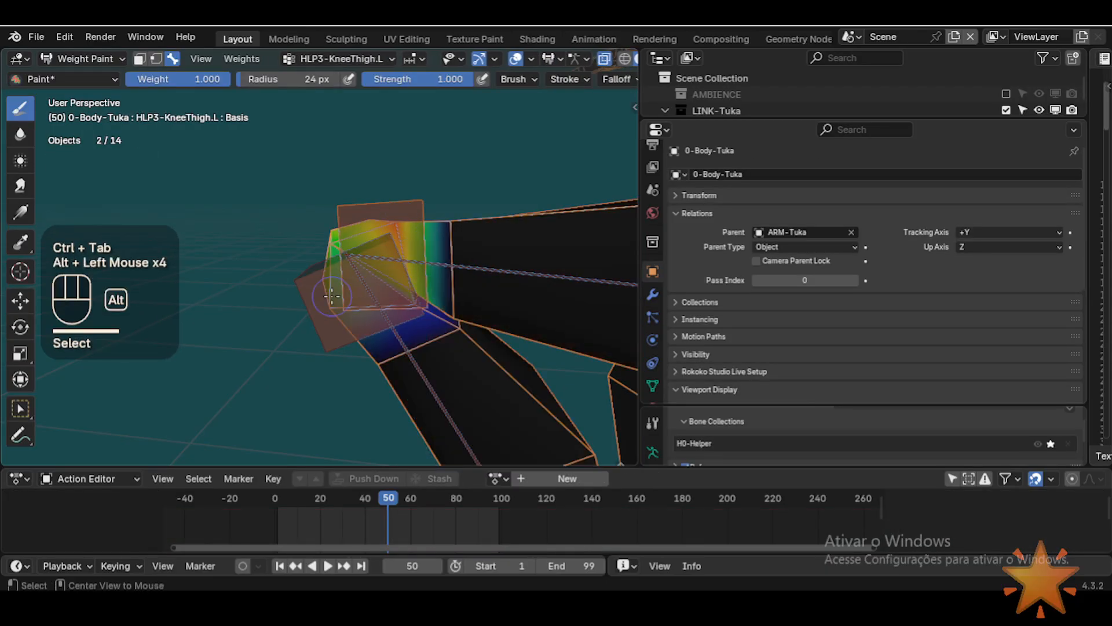
pyautogui.keyDown('alt'); pyautogui.click(335, 300); pyautogui.keyUp('alt')
pyautogui.keyDown('alt'); pyautogui.click(408, 358); pyautogui.keyUp('alt')
pyautogui.keyDown('alt'); pyautogui.click(408, 357); pyautogui.keyUp('alt')
pyautogui.keyDown('alt'); pyautogui.click(394, 347); pyautogui.keyUp('alt')
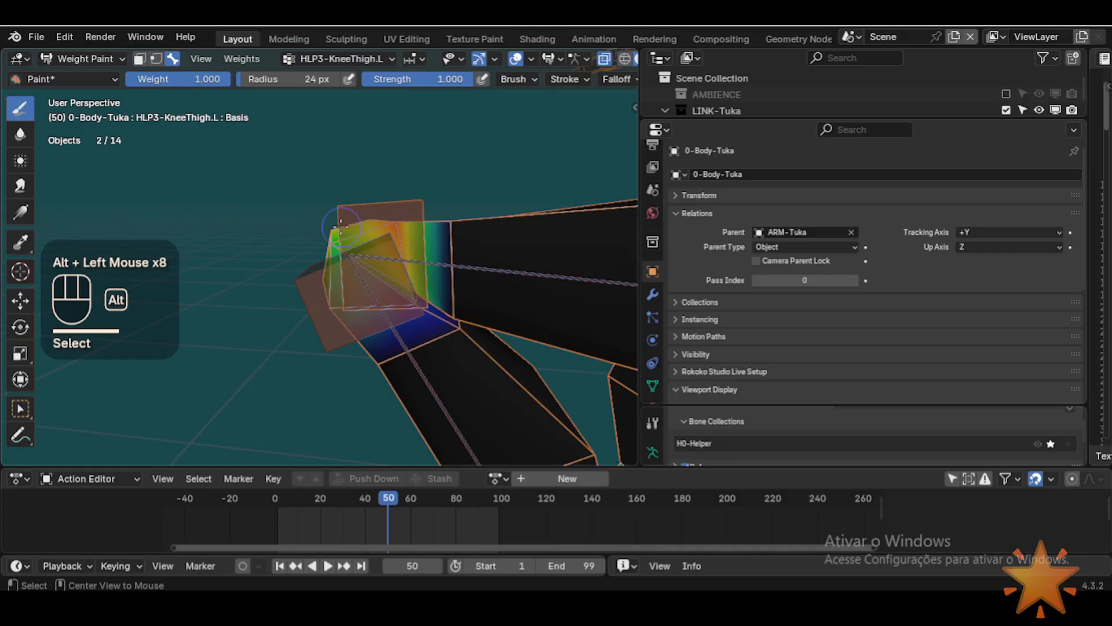
pyautogui.keyDown('alt'); pyautogui.click(316, 285); pyautogui.keyUp('alt')
pyautogui.keyDown('alt'); pyautogui.click(386, 338); pyautogui.keyUp('alt')
pyautogui.keyDown('alt'); pyautogui.click(447, 268); pyautogui.keyUp('alt')
pyautogui.keyDown('alt'); pyautogui.click(447, 268); pyautogui.keyUp('alt')
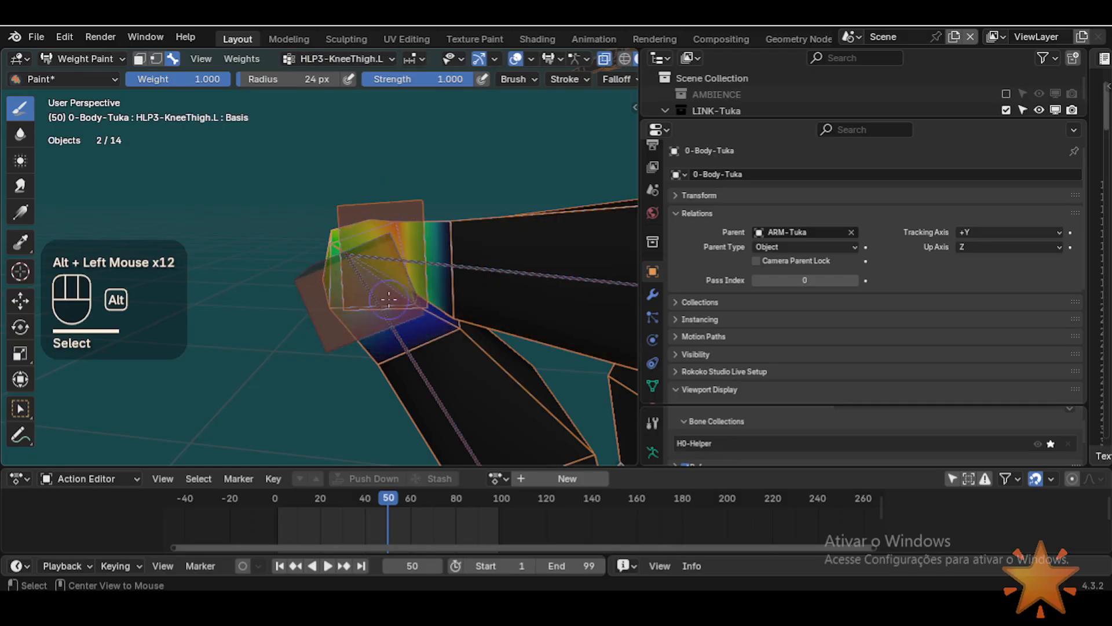
pyautogui.keyDown('alt'); pyautogui.click(400, 365); pyautogui.keyUp('alt')
pyautogui.keyDown('alt'); pyautogui.click(382, 255); pyautogui.keyUp('alt')
pyautogui.keyDown('alt'); pyautogui.click(412, 215); pyautogui.keyUp('alt')
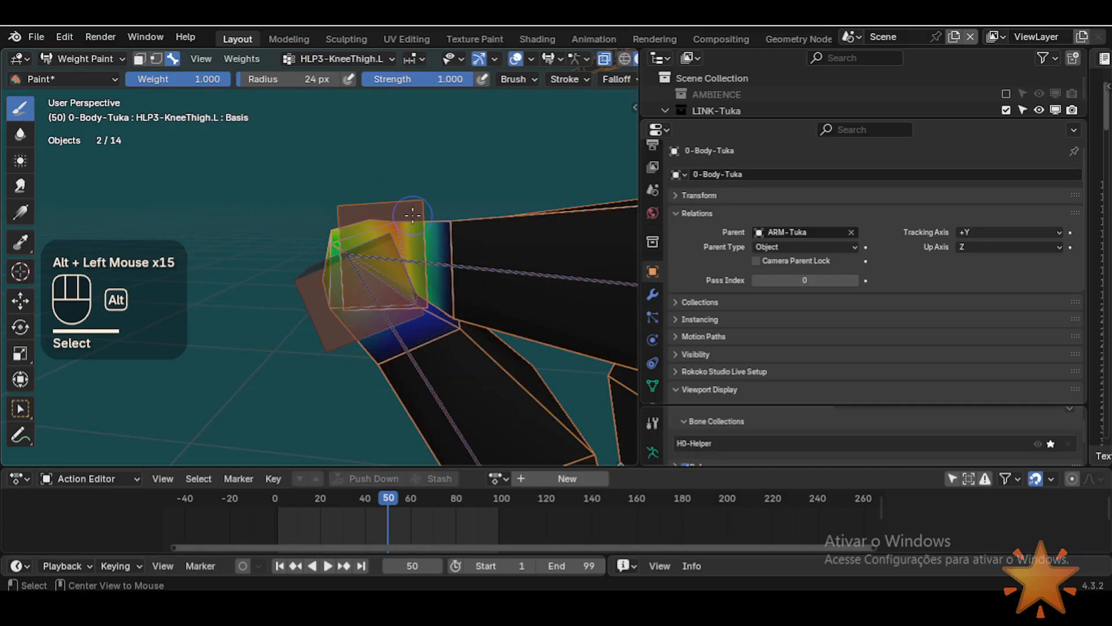
# Step: Compare the weights of DEF3-LegUpper.L and DEF3-LegLower.L with those of HLP3-KneeThigh.L around the knee
pyautogui.keyDown('alt'); pyautogui.click(470, 259); pyautogui.keyUp('alt')
pyautogui.keyDown('alt'); pyautogui.click(400, 363); pyautogui.keyUp('alt')
pyautogui.keyDown('alt'); pyautogui.click(481, 269); pyautogui.keyUp('alt')
pyautogui.keyDown('alt'); pyautogui.click(417, 380); pyautogui.keyUp('alt')
pyautogui.keyDown('alt'); pyautogui.click(446, 346); pyautogui.keyUp('alt')
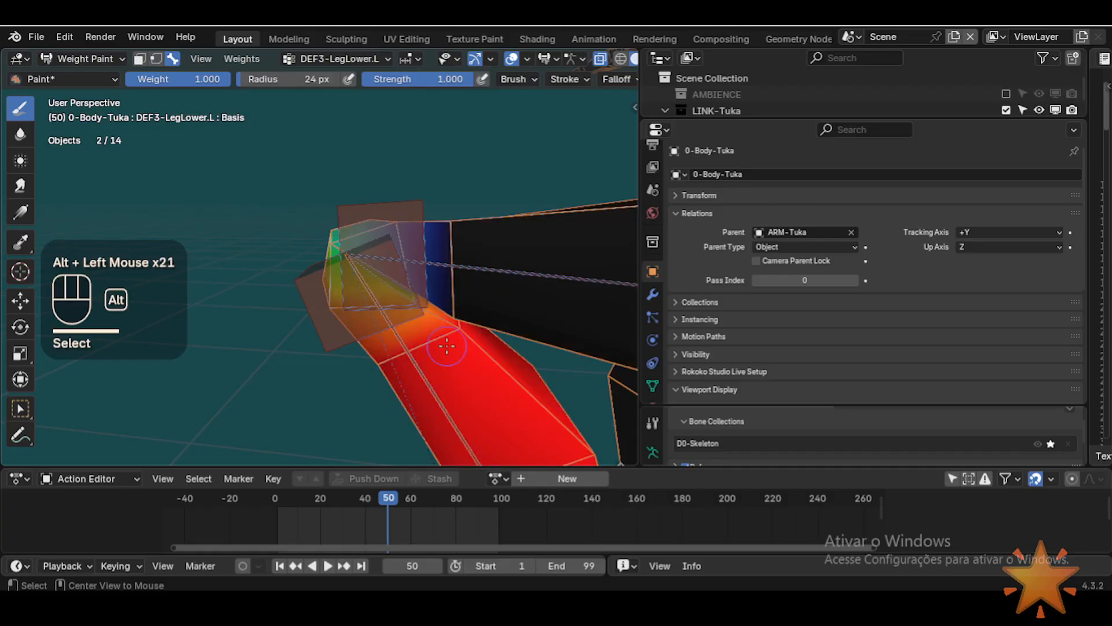
pyautogui.keyDown('alt'); pyautogui.click(478, 271); pyautogui.keyUp('alt')
pyautogui.keyDown('alt'); pyautogui.click(320, 333); pyautogui.keyUp('alt')
pyautogui.keyDown('alt'); pyautogui.click(343, 285); pyautogui.keyUp('alt')
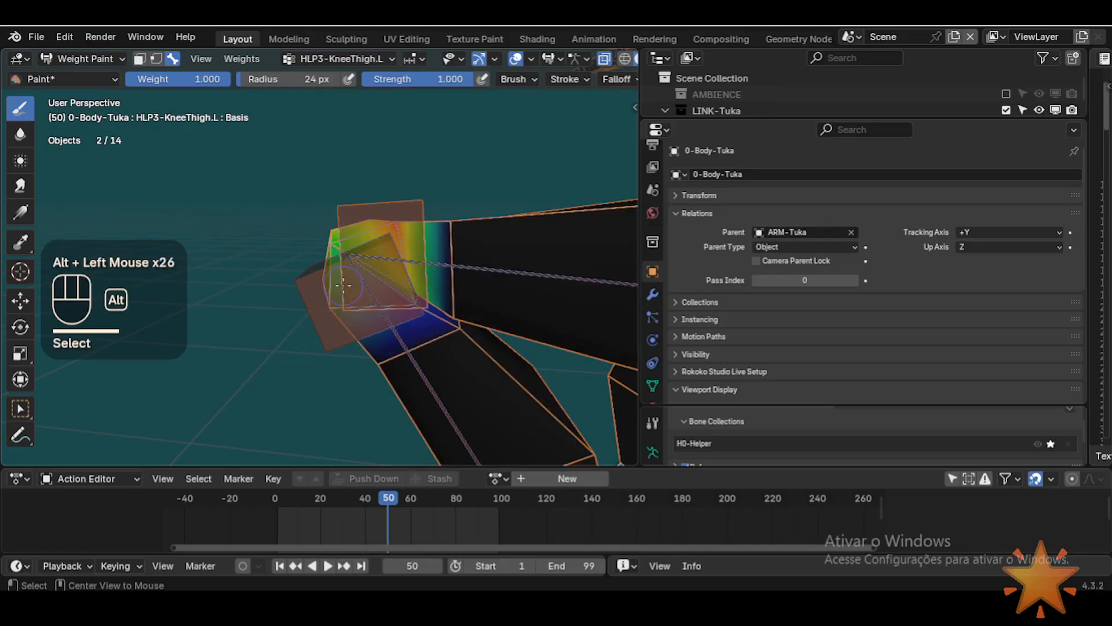
pyautogui.keyDown('alt'); pyautogui.click(428, 374); pyautogui.keyUp('alt')
pyautogui.keyDown('alt'); pyautogui.click(513, 264); pyautogui.keyUp('alt')
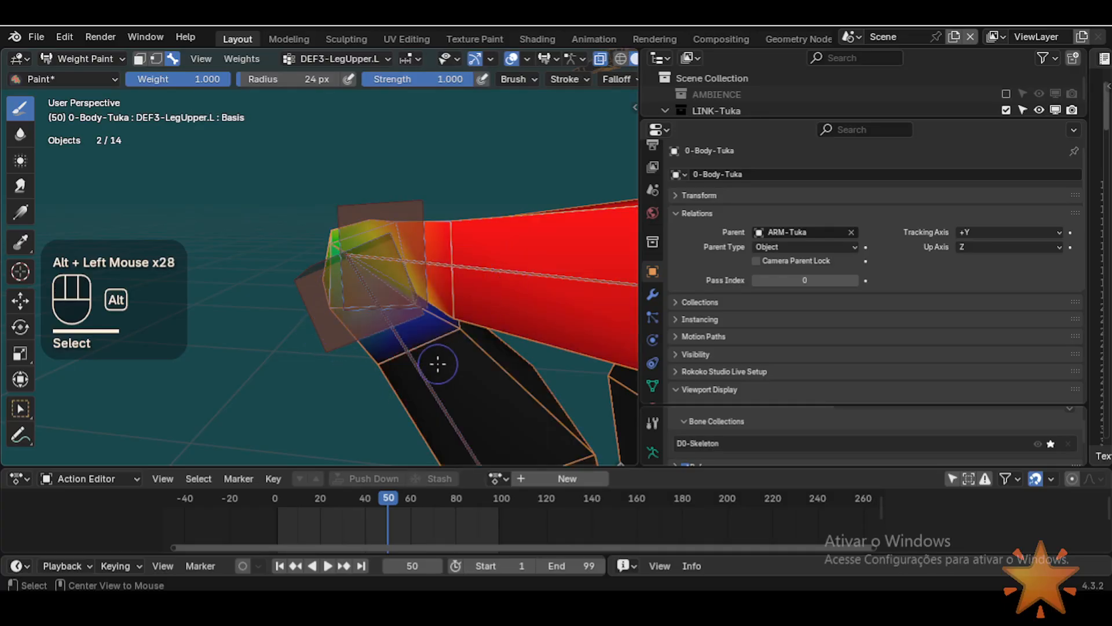
# Step: Alternate between the DEF3-LegUpper.L and DEF3-LegLower.L weights to examine how they overlap across the inner knee fold
pyautogui.keyDown('alt'); pyautogui.click(436, 364); pyautogui.keyUp('alt')
pyautogui.keyDown('alt'); pyautogui.click(504, 257); pyautogui.keyUp('alt')
pyautogui.keyDown('alt'); pyautogui.click(487, 284); pyautogui.keyUp('alt')
pyautogui.keyDown('alt'); pyautogui.click(487, 272); pyautogui.keyUp('alt')
pyautogui.keyDown('alt'); pyautogui.click(422, 335); pyautogui.keyUp('alt')
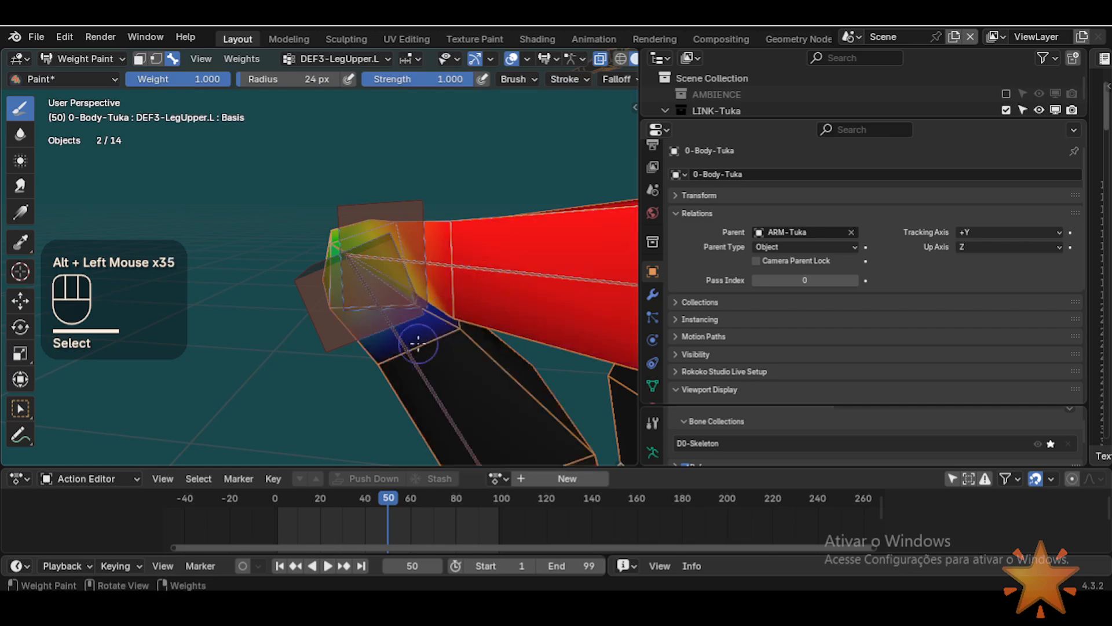
pyautogui.keyDown('alt'); pyautogui.click(497, 273); pyautogui.keyUp('alt')
pyautogui.keyDown('alt'); pyautogui.click(444, 336); pyautogui.keyUp('alt')
pyautogui.keyDown('alt'); pyautogui.click(452, 343); pyautogui.keyUp('alt')
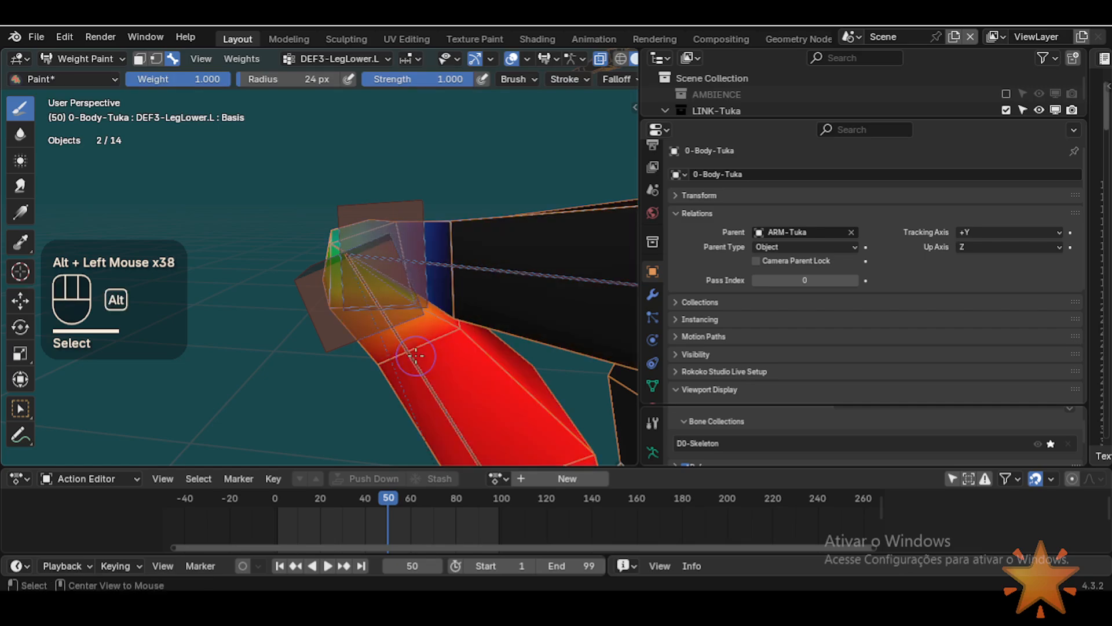
pyautogui.keyDown('alt'); pyautogui.click(458, 296); pyautogui.keyUp('alt')
pyautogui.keyDown('alt'); pyautogui.click(472, 261); pyautogui.keyUp('alt')
pyautogui.keyDown('alt'); pyautogui.click(393, 369); pyautogui.keyUp('alt')
pyautogui.keyDown('alt'); pyautogui.click(472, 274); pyautogui.keyUp('alt')
pyautogui.keyDown('alt'); pyautogui.click(454, 309); pyautogui.keyUp('alt')
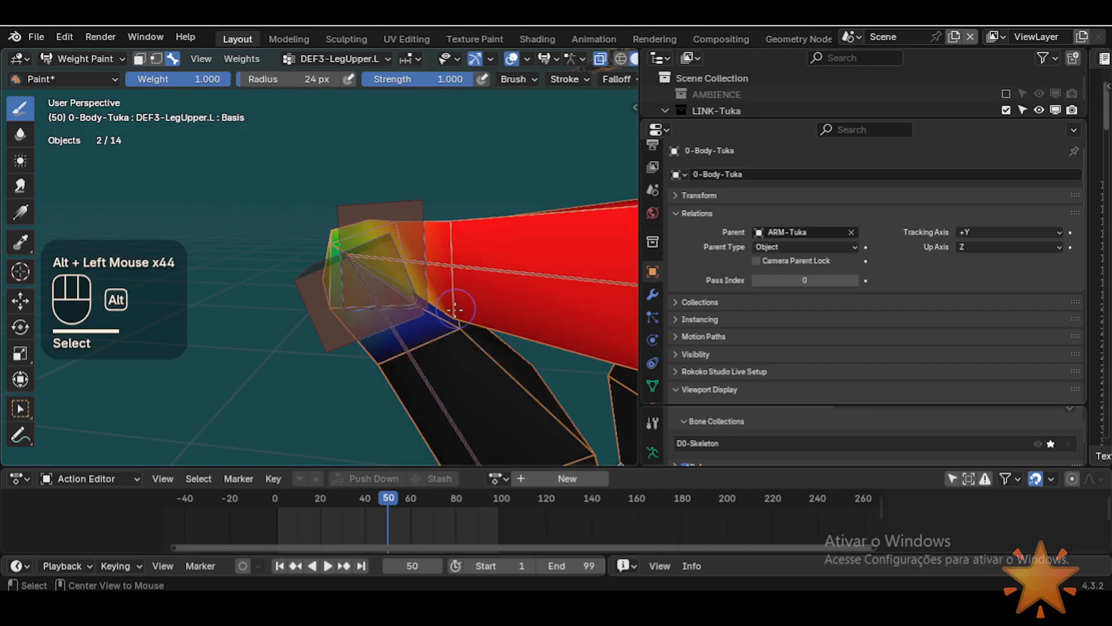
pyautogui.keyDown('alt'); pyautogui.click(411, 360); pyautogui.keyUp('alt')
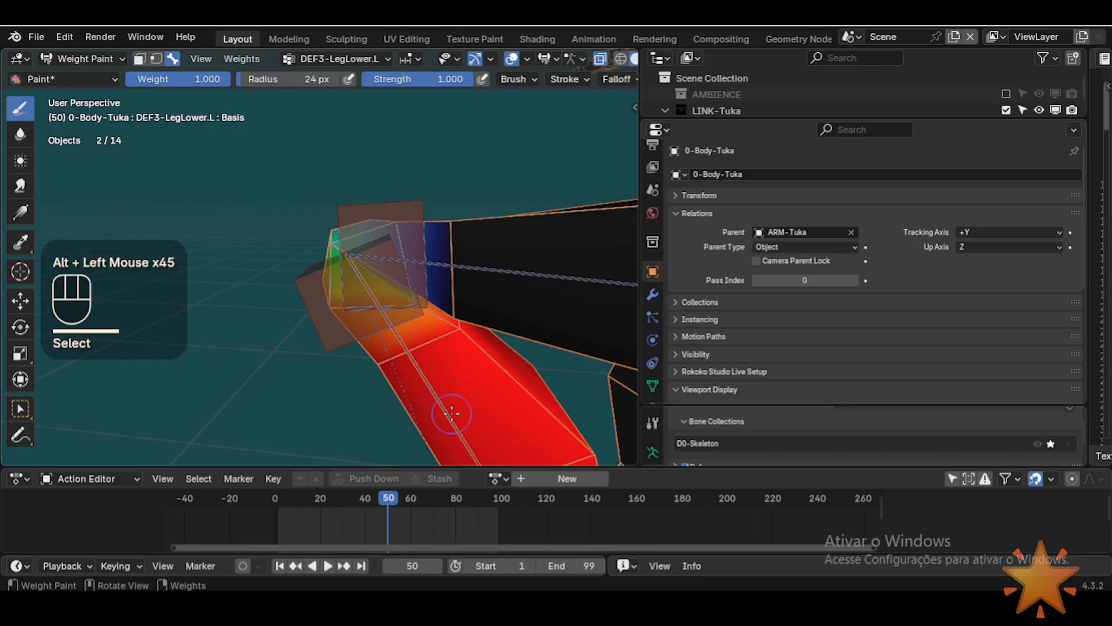
pyautogui.keyDown('alt'); pyautogui.click(521, 267); pyautogui.keyUp('alt')
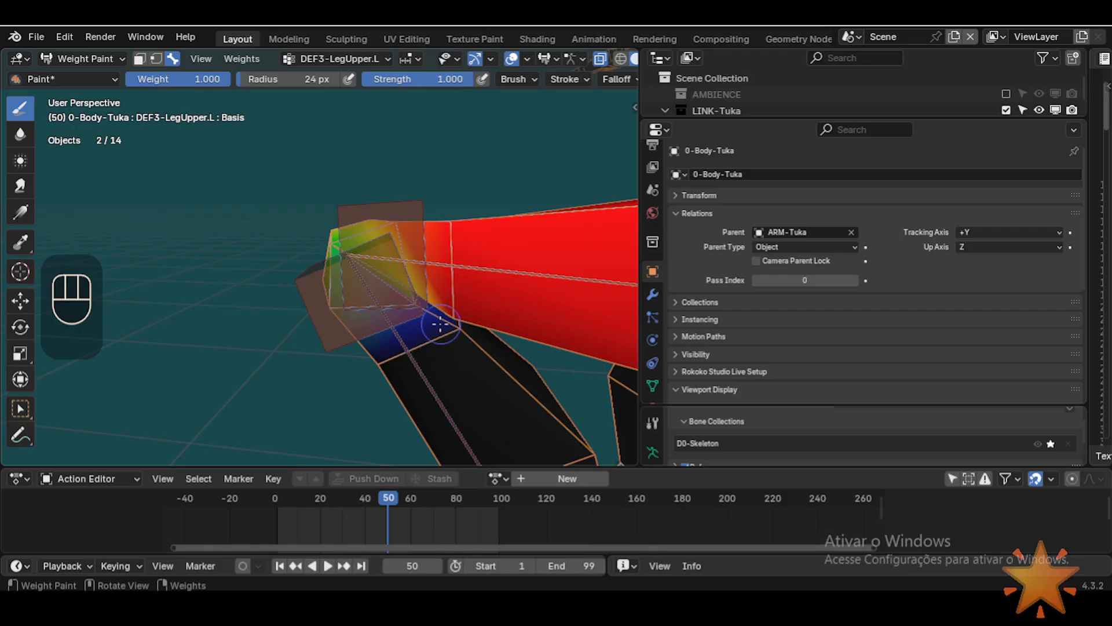
pyautogui.keyDown('alt'); pyautogui.click(410, 353); pyautogui.keyUp('alt')
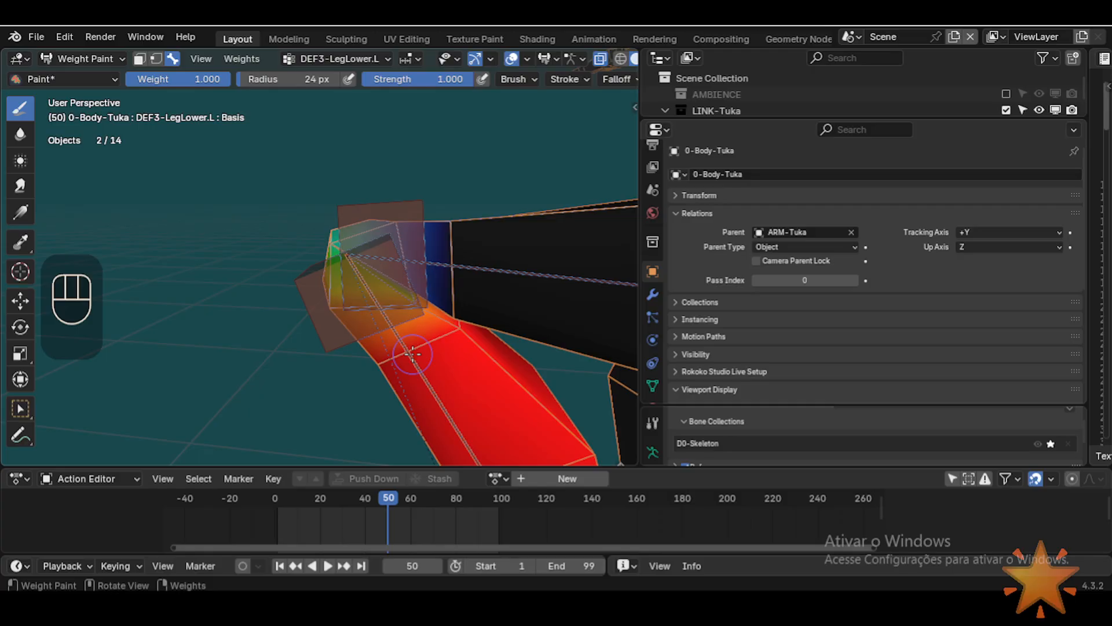
pyautogui.keyDown('alt'); pyautogui.click(450, 306); pyautogui.keyUp('alt')
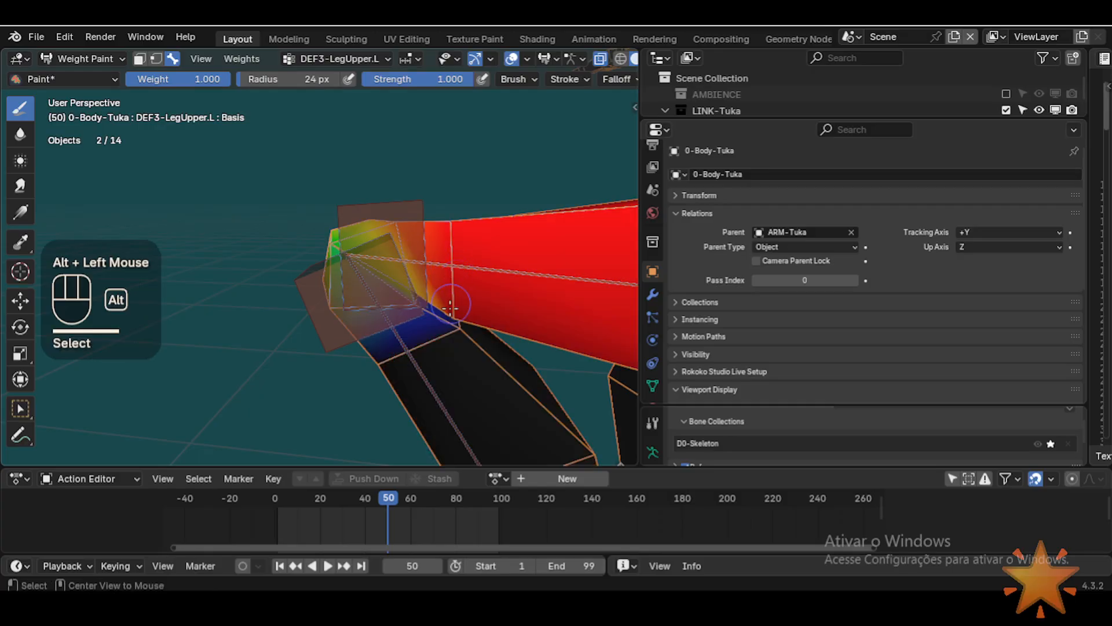
pyautogui.keyDown('alt'); pyautogui.click(402, 364); pyautogui.keyUp('alt')
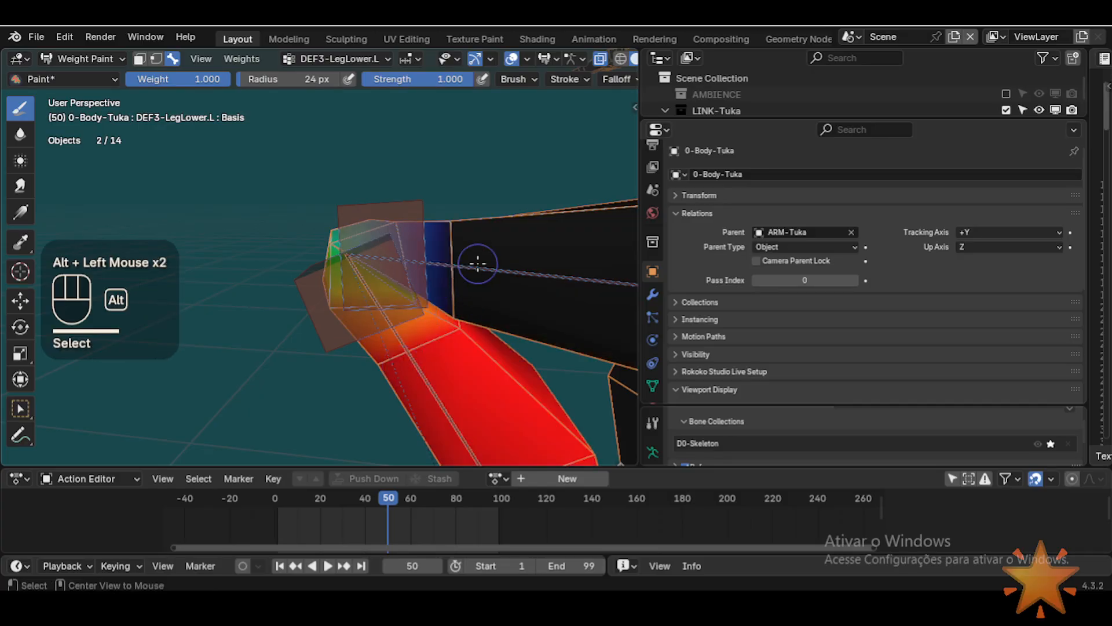
pyautogui.keyDown('alt'); pyautogui.click(477, 259); pyautogui.keyUp('alt')
pyautogui.keyDown('alt'); pyautogui.click(429, 356); pyautogui.keyUp('alt')
pyautogui.keyDown('alt'); pyautogui.click(459, 294); pyautogui.keyUp('alt')
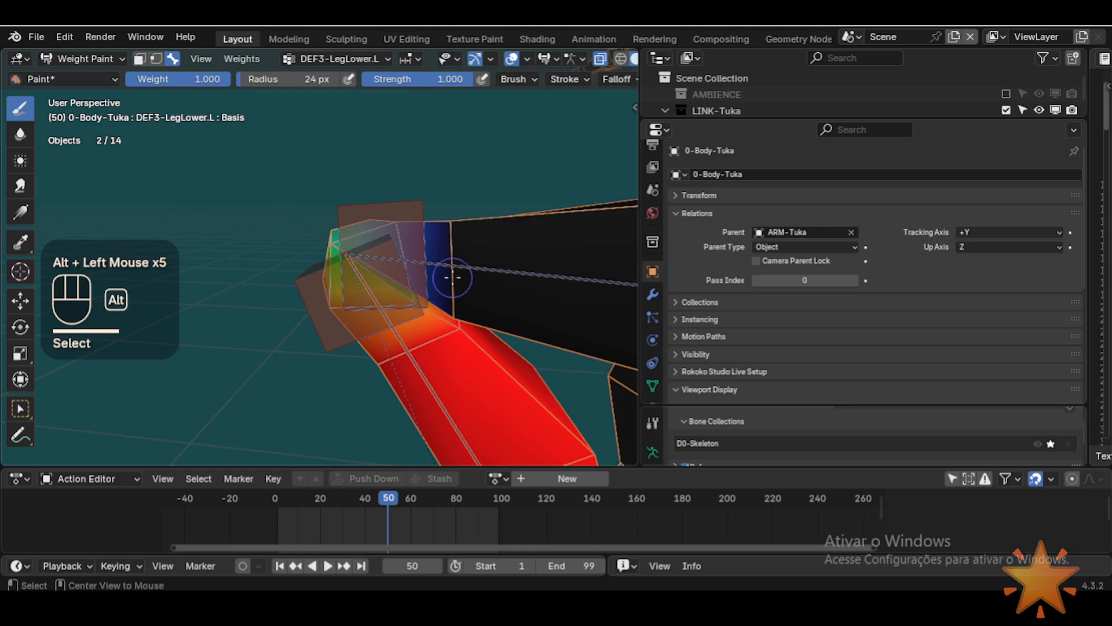
pyautogui.keyDown('alt'); pyautogui.click(442, 322); pyautogui.keyUp('alt')
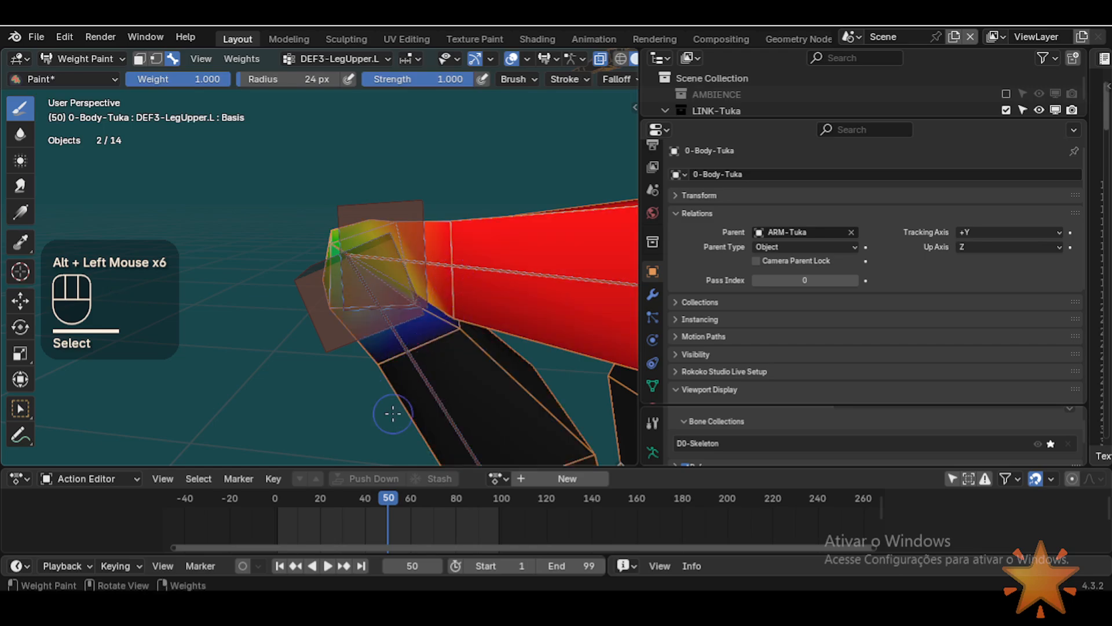
# Step: Select HLP3-KneeThigh.L in Weight Paint mode and try rotating it to test its influence, cancelling each rotation
pyautogui.keyDown('alt'); pyautogui.click(404, 347); pyautogui.keyUp('alt')
pyautogui.keyDown('alt'); pyautogui.click(431, 238); pyautogui.keyUp('alt')
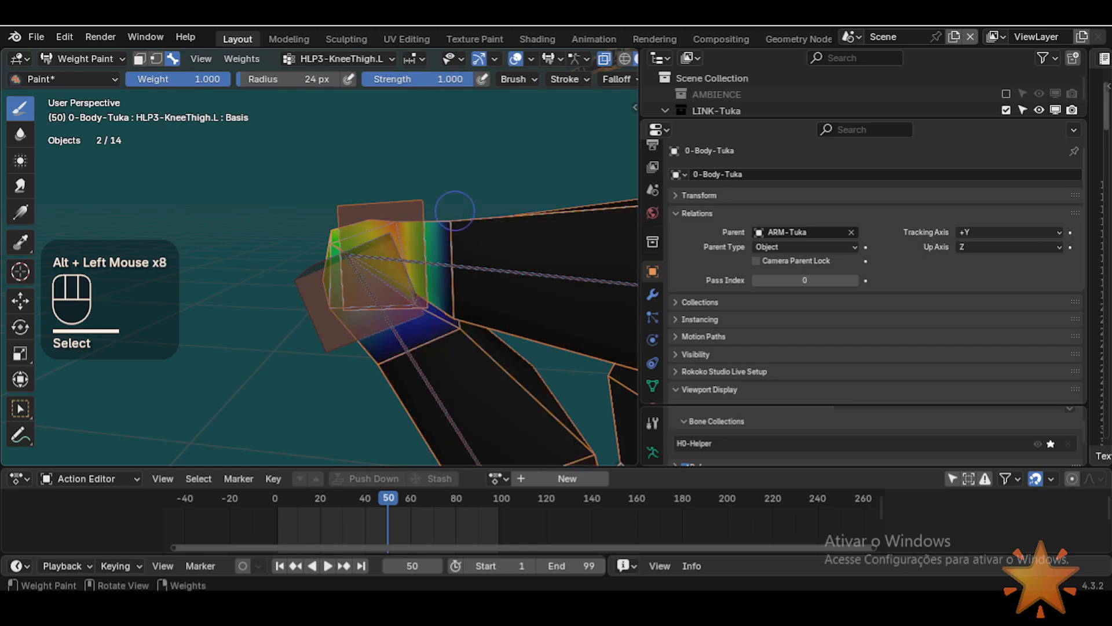
pyautogui.press('r')
pyautogui.press('Escape')
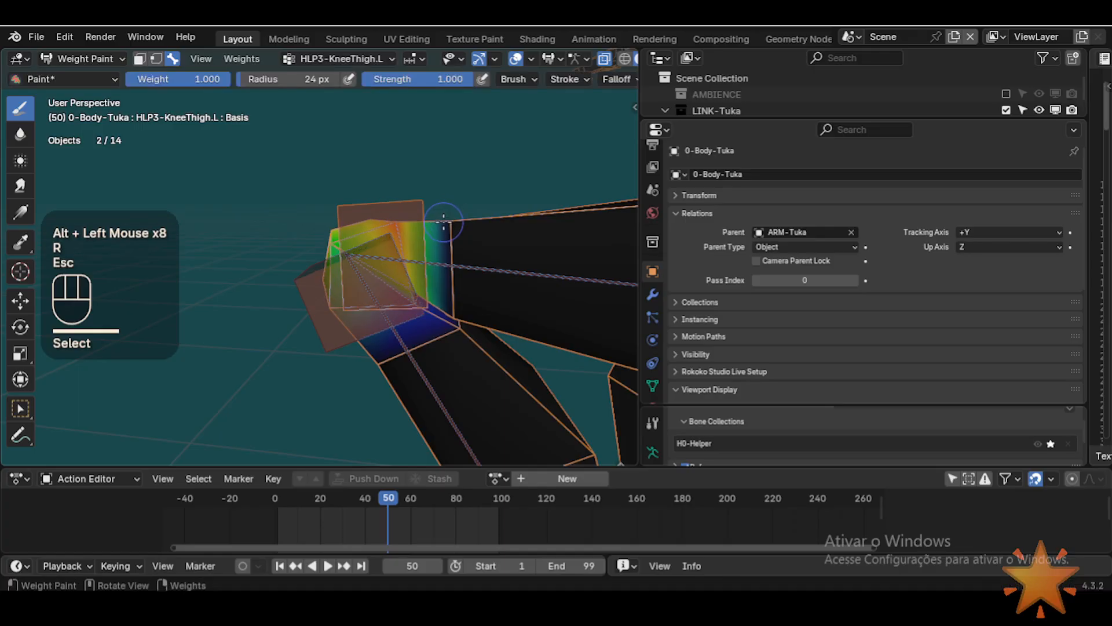
pyautogui.press('r')
pyautogui.press('Escape')
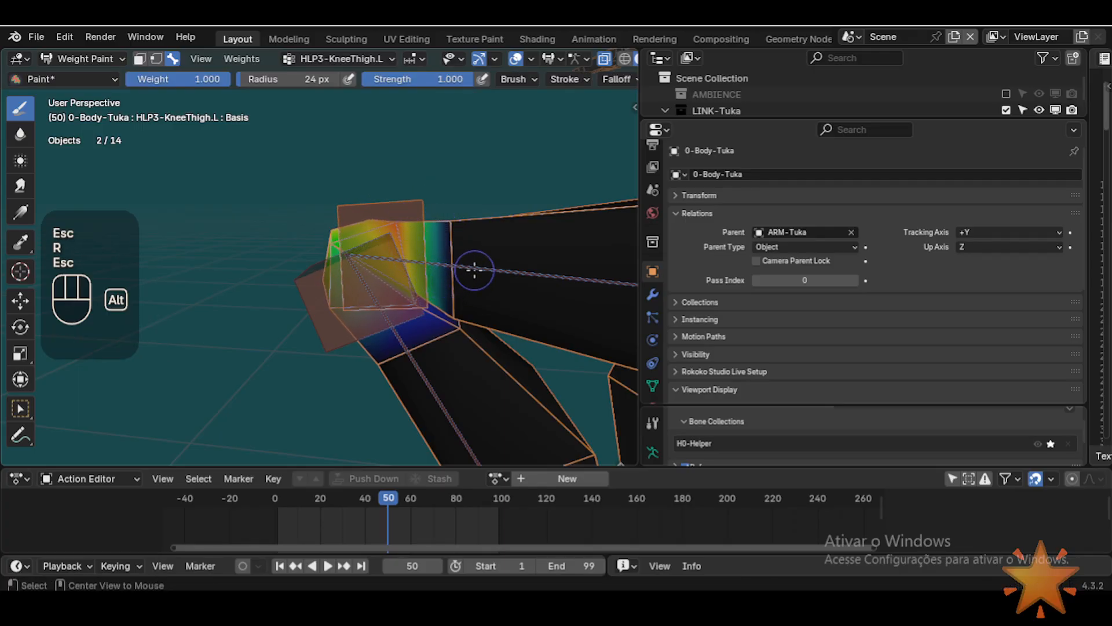
# Step: Display the DEF3-LegUpper.L weights, then select HLP3-KneeShin.L and try rotating it, cancelling the rotation
pyautogui.keyDown('alt'); pyautogui.click(432, 254); pyautogui.keyUp('alt')
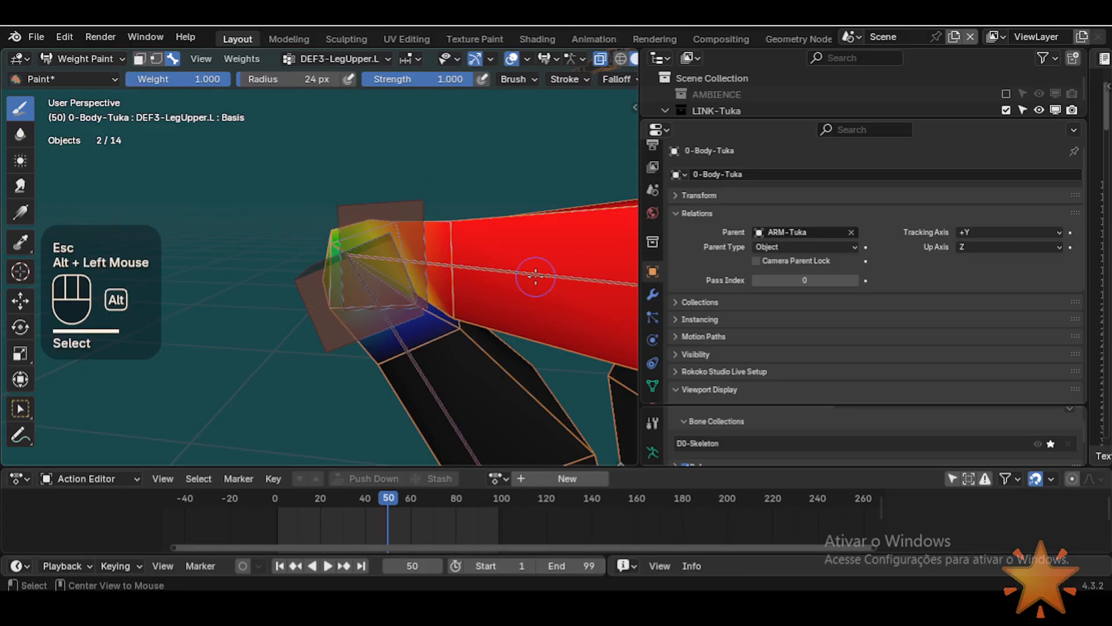
pyautogui.keyDown('alt'); pyautogui.click(357, 335); pyautogui.keyUp('alt')
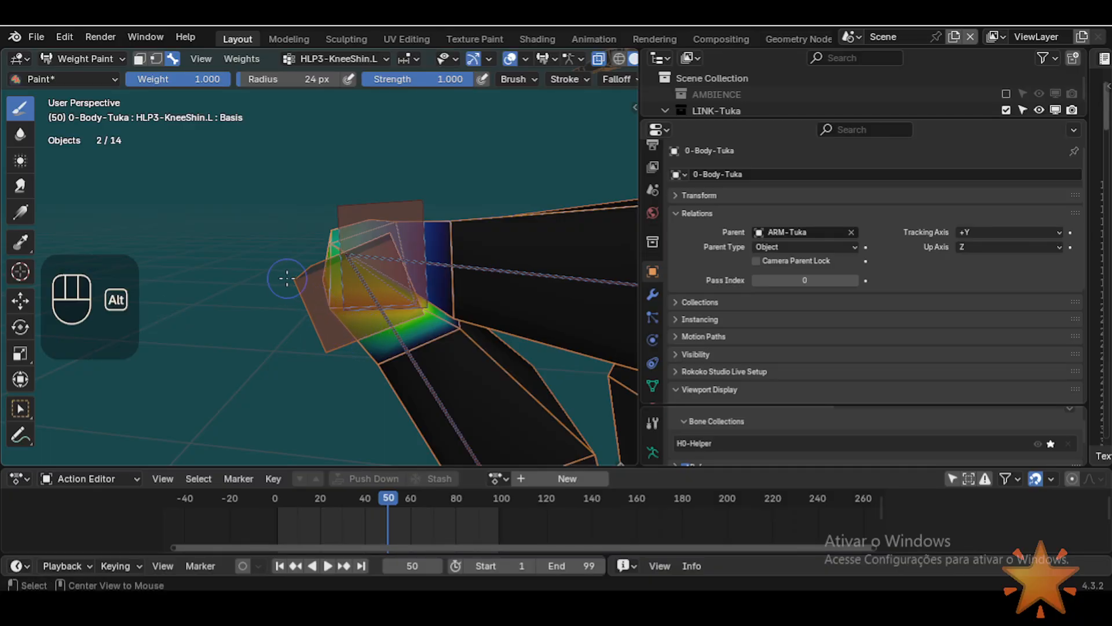
pyautogui.press('r')
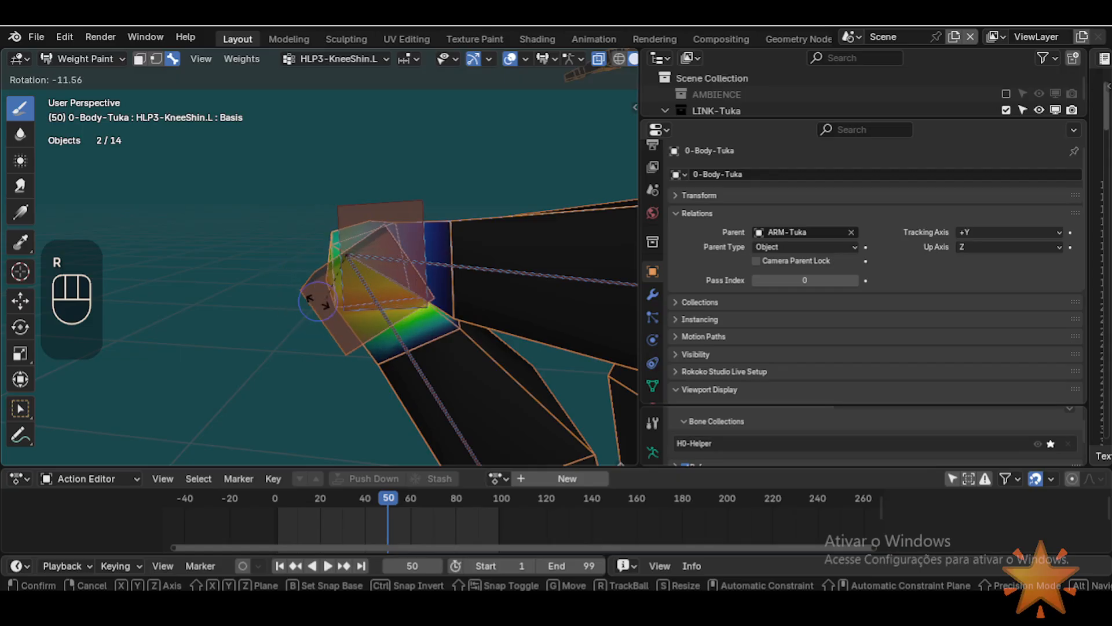
pyautogui.press('Escape')
pyautogui.keyDown('alt'); pyautogui.click(407, 348); pyautogui.keyUp('alt')
pyautogui.keyDown('alt'); pyautogui.click(385, 342); pyautogui.keyUp('alt')
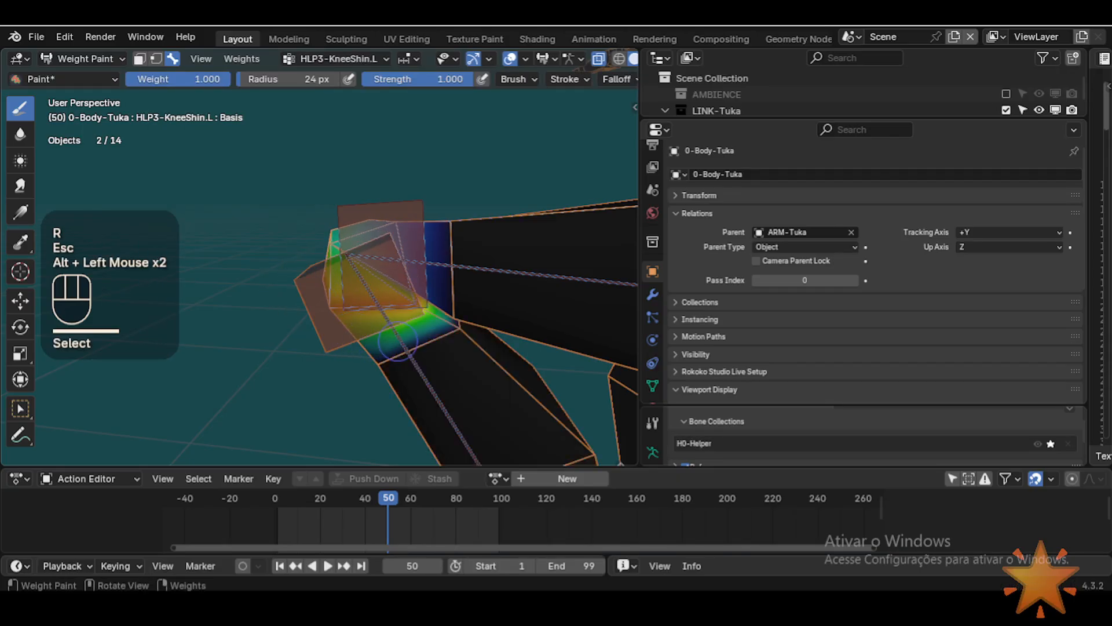
# Step: Try rotating HLP3-KneeShin.L and HLP3-KneeThigh.L in Weight Paint mode to compare their influence on the bent knee, cancelling each rotation
pyautogui.press('r')
pyautogui.press('Escape')
pyautogui.keyDown('alt'); pyautogui.click(446, 237); pyautogui.keyUp('alt')
pyautogui.press('r')
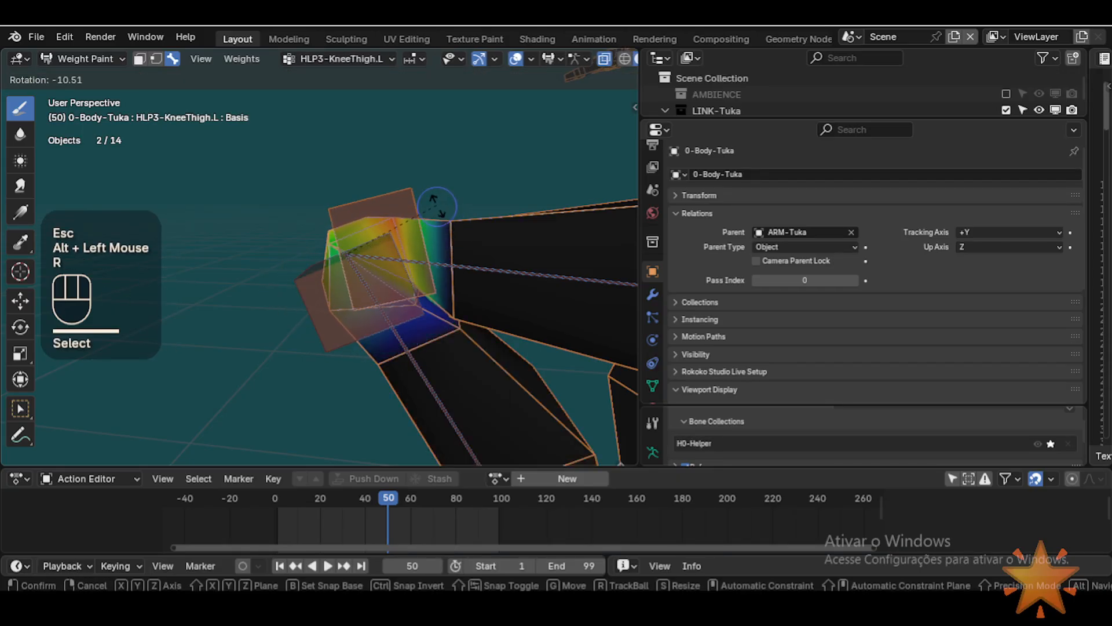
pyautogui.press('Escape')
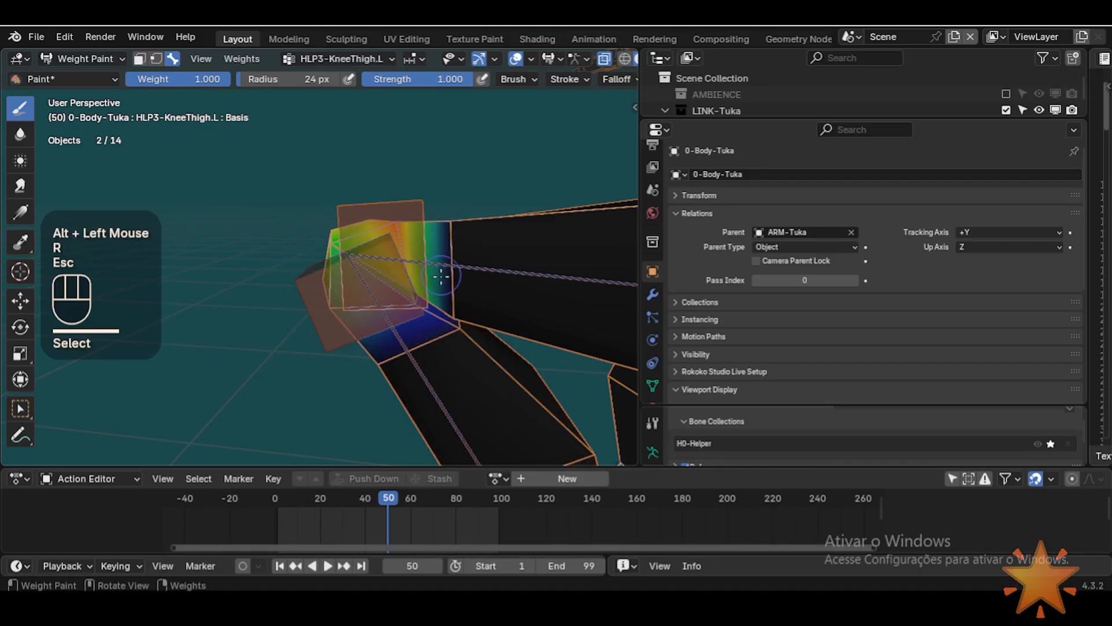
pyautogui.keyDown('alt'); pyautogui.click(354, 323); pyautogui.keyUp('alt')
pyautogui.keyDown('alt'); pyautogui.click(411, 215); pyautogui.keyUp('alt')
pyautogui.press('r')
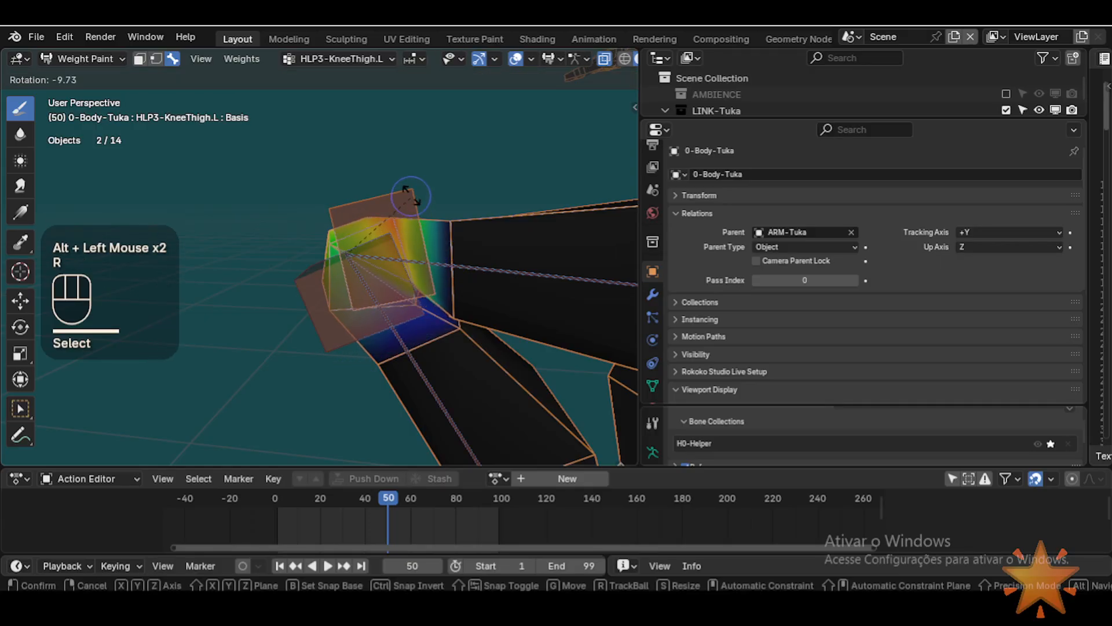
pyautogui.press('Escape')
pyautogui.scroll(-2, 447, 296)
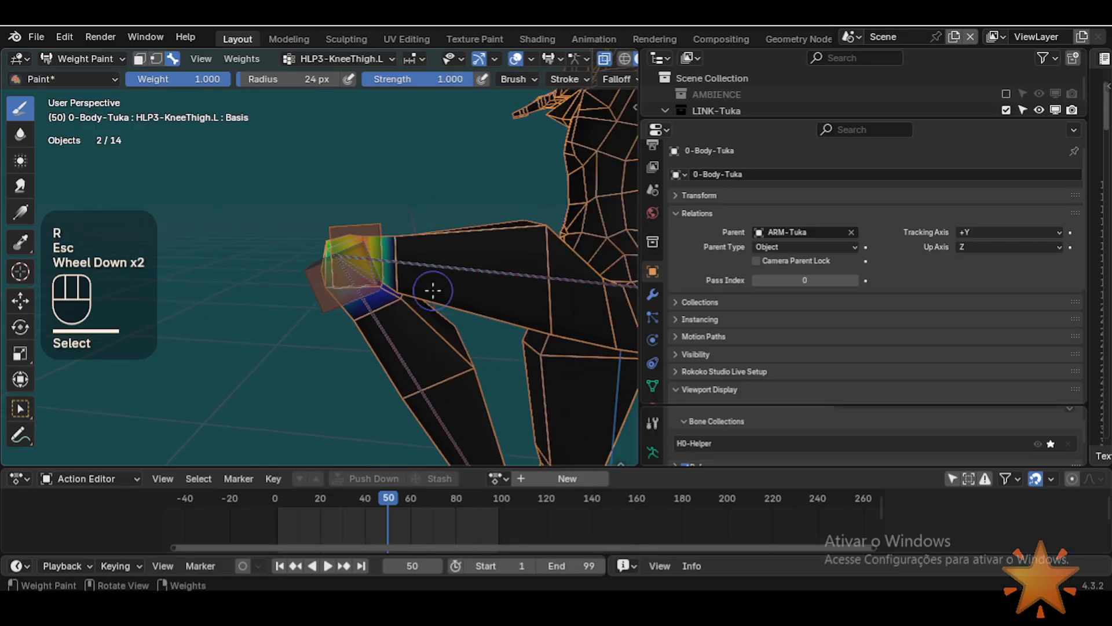
# Step: Leave Weight Paint mode and set the Map To rotation minimum of HLP3-KneeThigh.L's Transformation constraint to 30° on X, Y and Z
pyautogui.hotkey('ctrl', 'Tab')
pyautogui.click(396, 238)
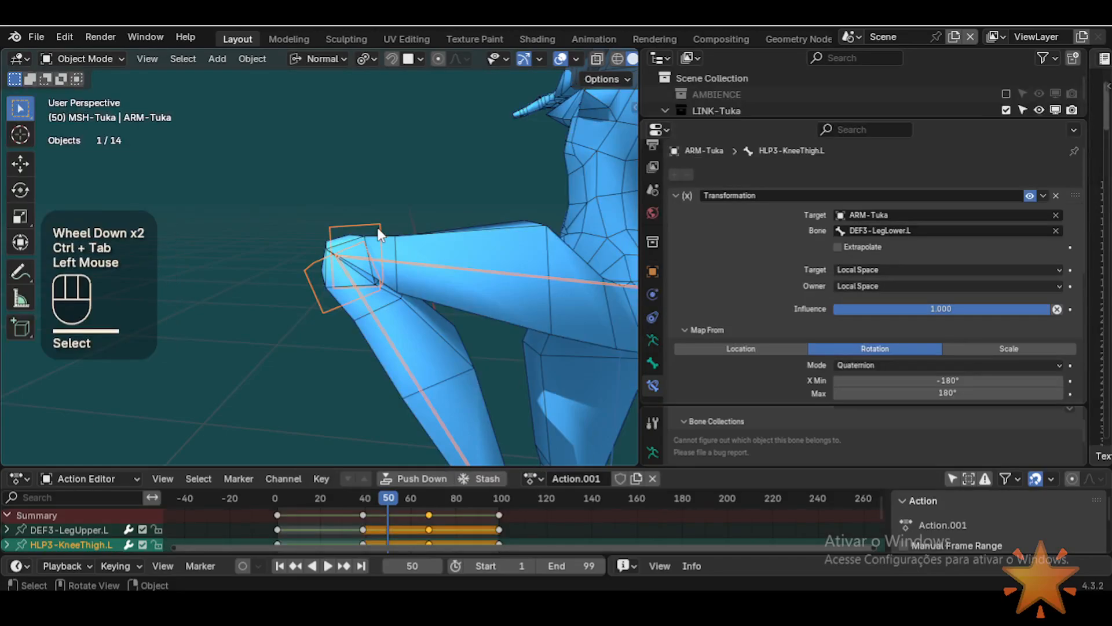
pyautogui.scroll(-3, 869, 373)
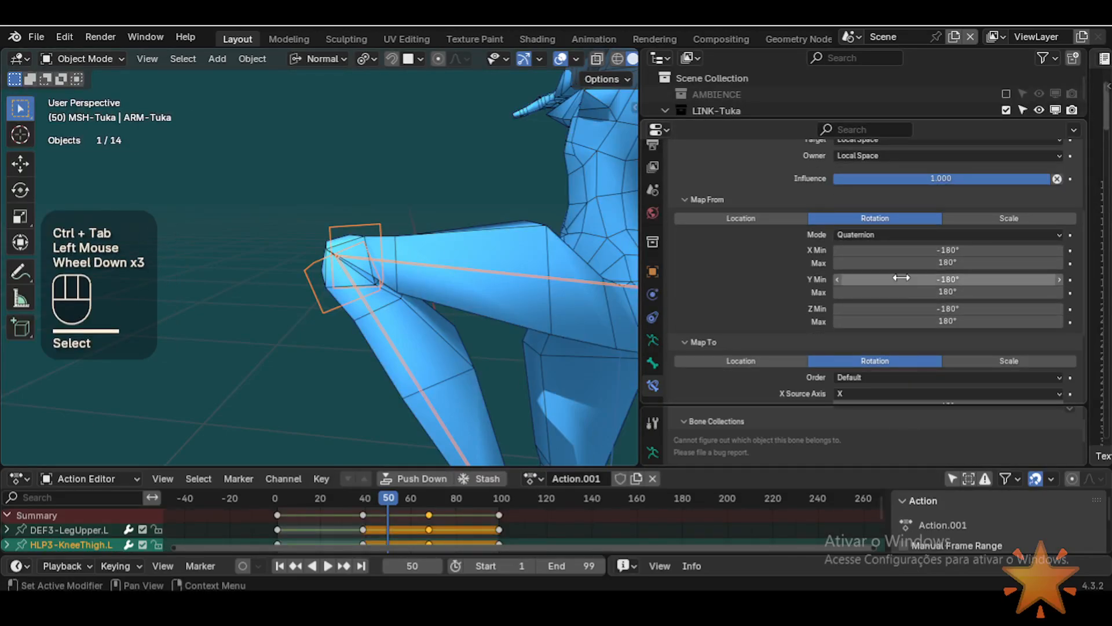
pyautogui.scroll(-3, 957, 262)
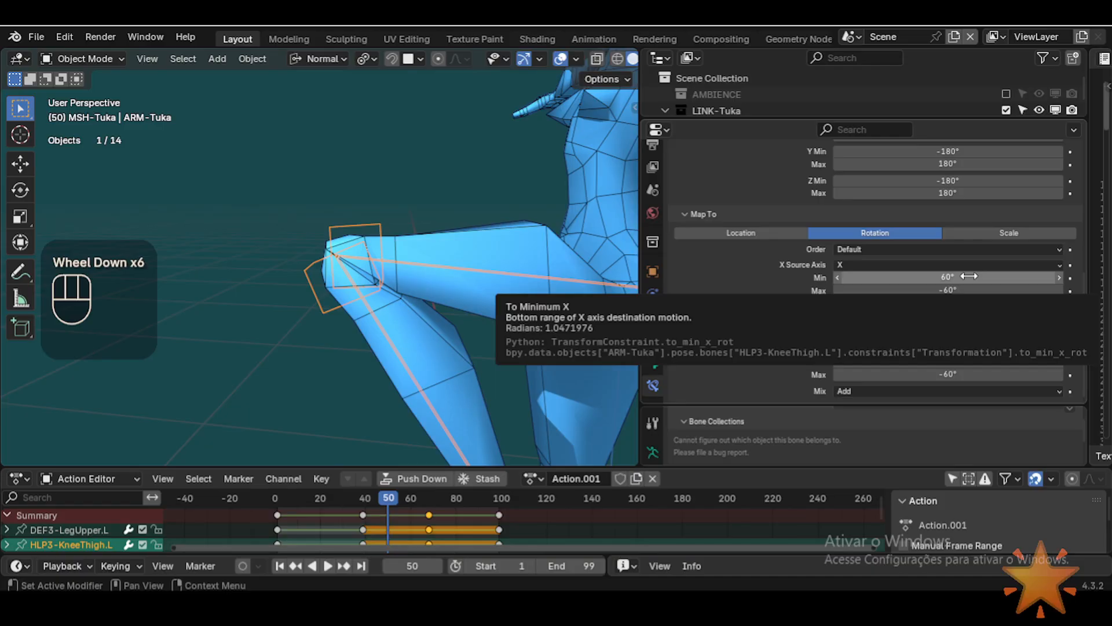
pyautogui.scroll(1, 969, 276)
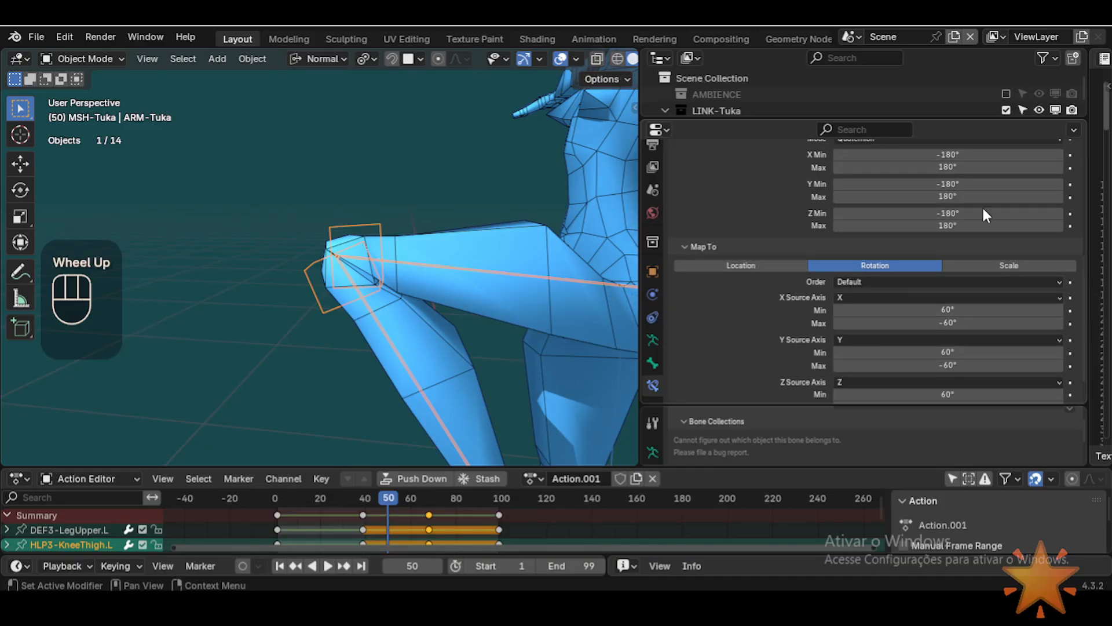
pyautogui.scroll(1, 939, 199)
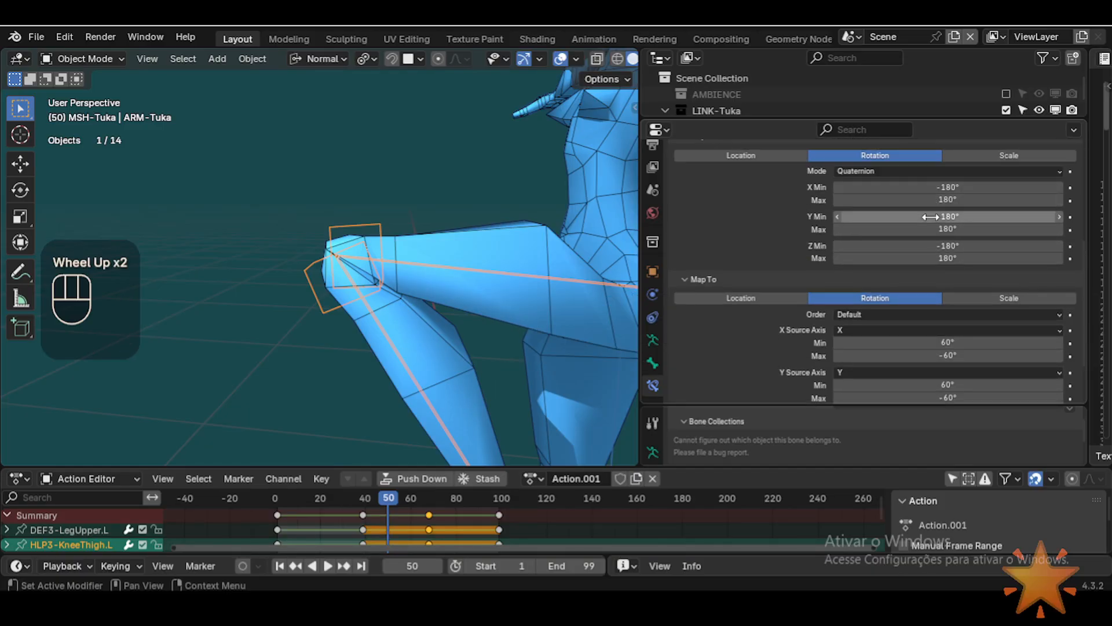
pyautogui.scroll(-1, 952, 311)
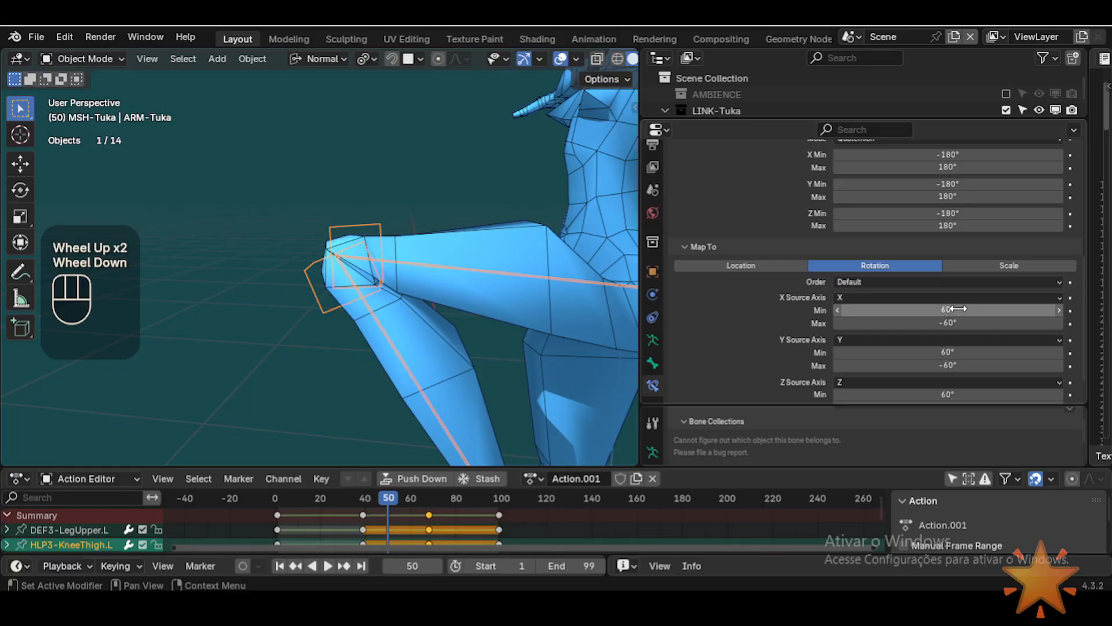
pyautogui.click(956, 309)
pyautogui.click(1036, 279)
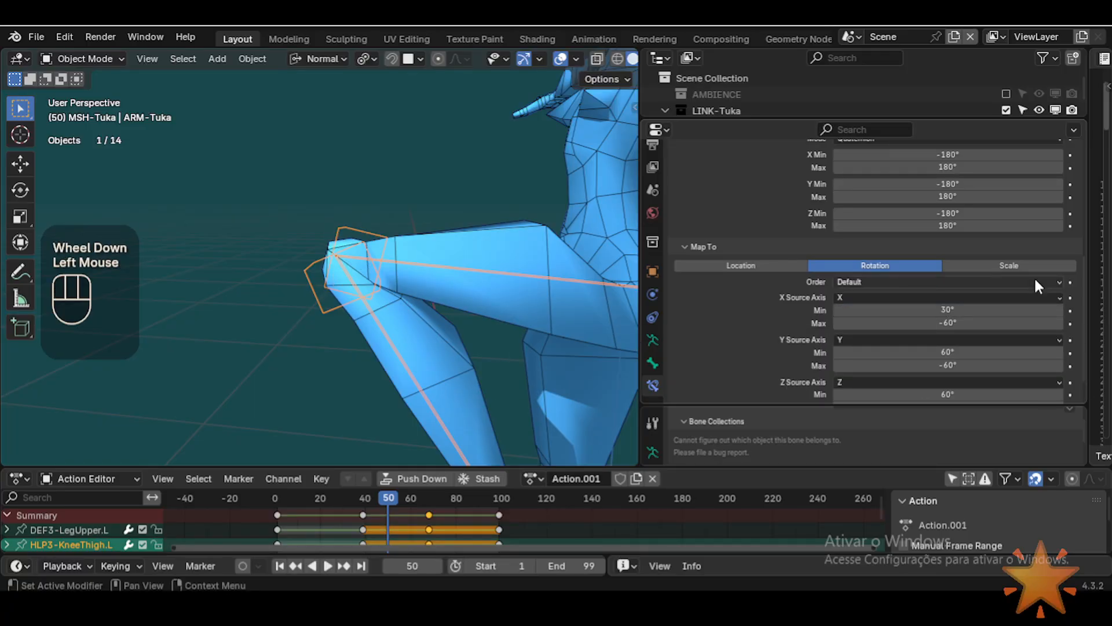
pyautogui.hotkey('ctrl', 'c')
pyautogui.hotkey('ctrl', 'v')
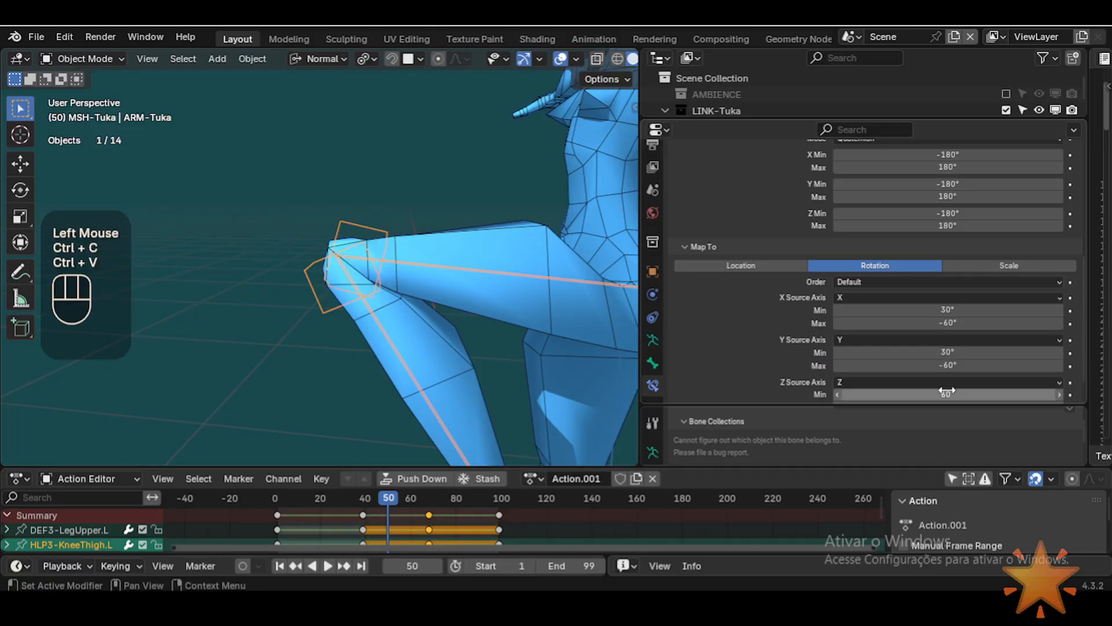
pyautogui.scroll(-1, 948, 352)
pyautogui.hotkey('ctrl', 'v')
# Step: Set the constraint's Map To rotation maximum on the X axis to -15°
pyautogui.click(960, 292)
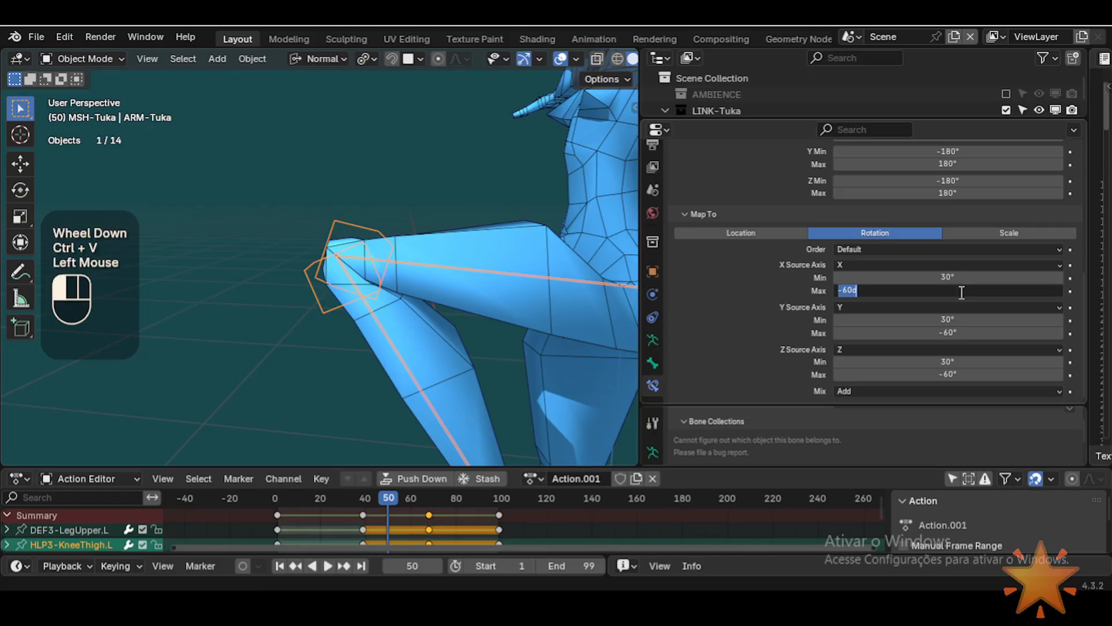
pyautogui.press('BackSpace')
pyautogui.press('BackSpace')
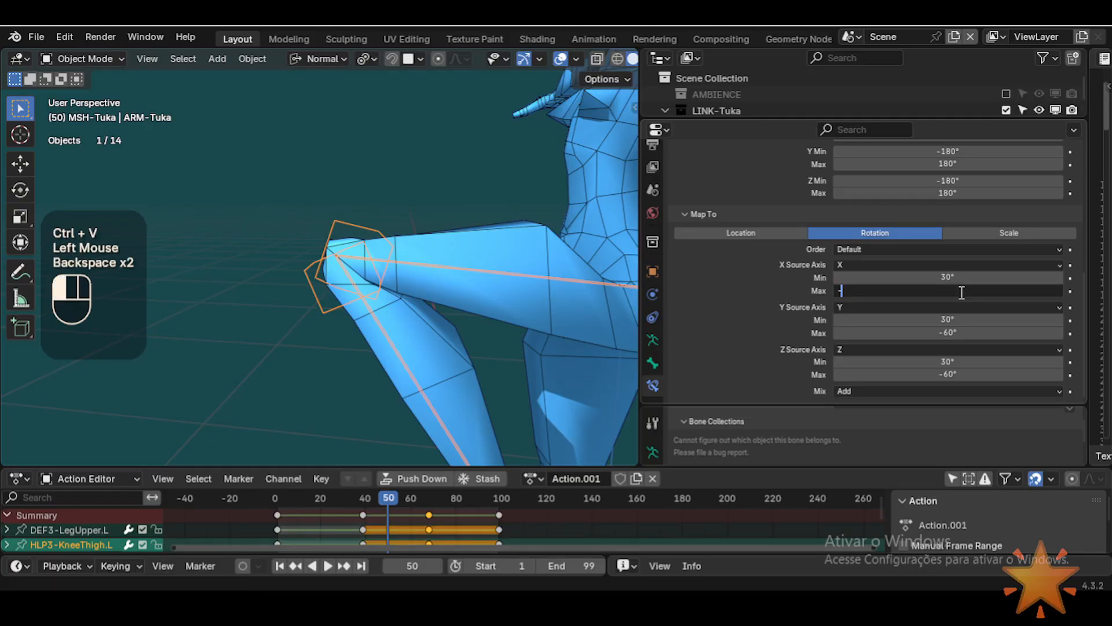
pyautogui.write('15')
pyautogui.press('Return')
# Step: Set the Map To rotation maximum of HLP3-KneeThigh.L's Transformation constraint to -30° on the X, Y and Z axes
pyautogui.click(961, 292)
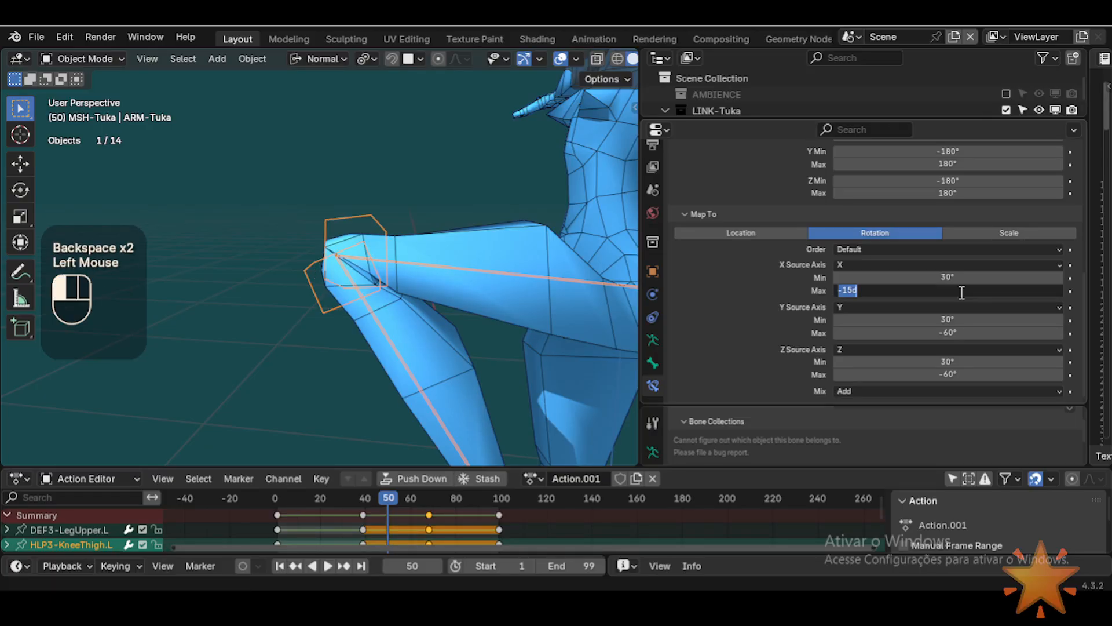
pyautogui.write('-30')
pyautogui.press('Return')
pyautogui.hotkey('ctrl', 'c')
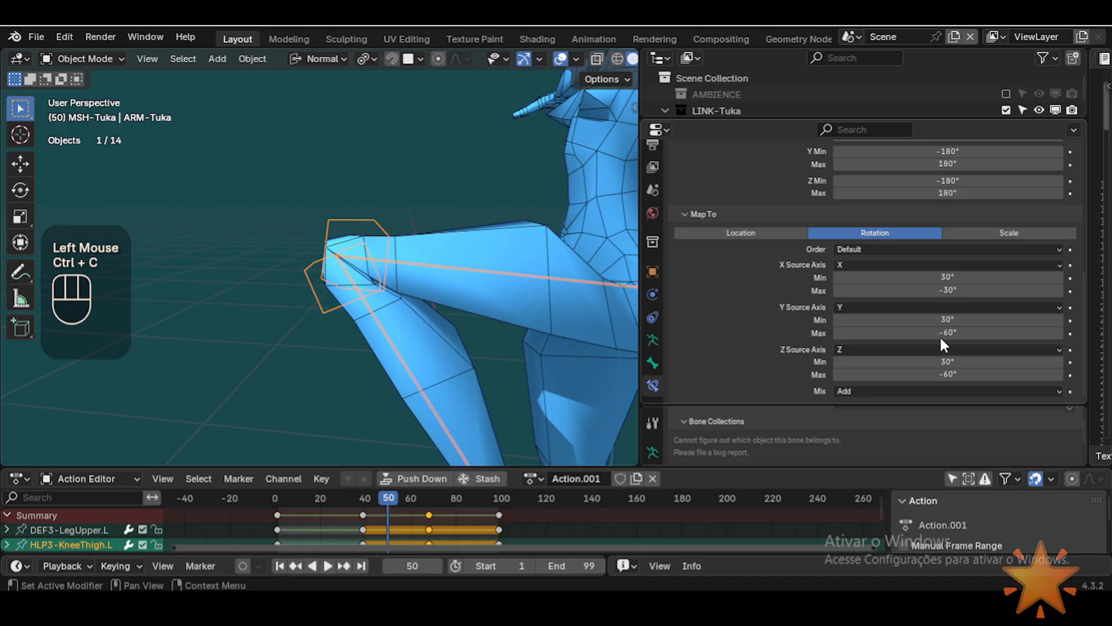
pyautogui.hotkey('ctrl', 'v')
pyautogui.hotkey('ctrl', 'v')
# Step: Scrub the animation from frame 6 to frame 39 to examine how the left knee deforms as it bends
pyautogui.scroll(2, 391, 256)
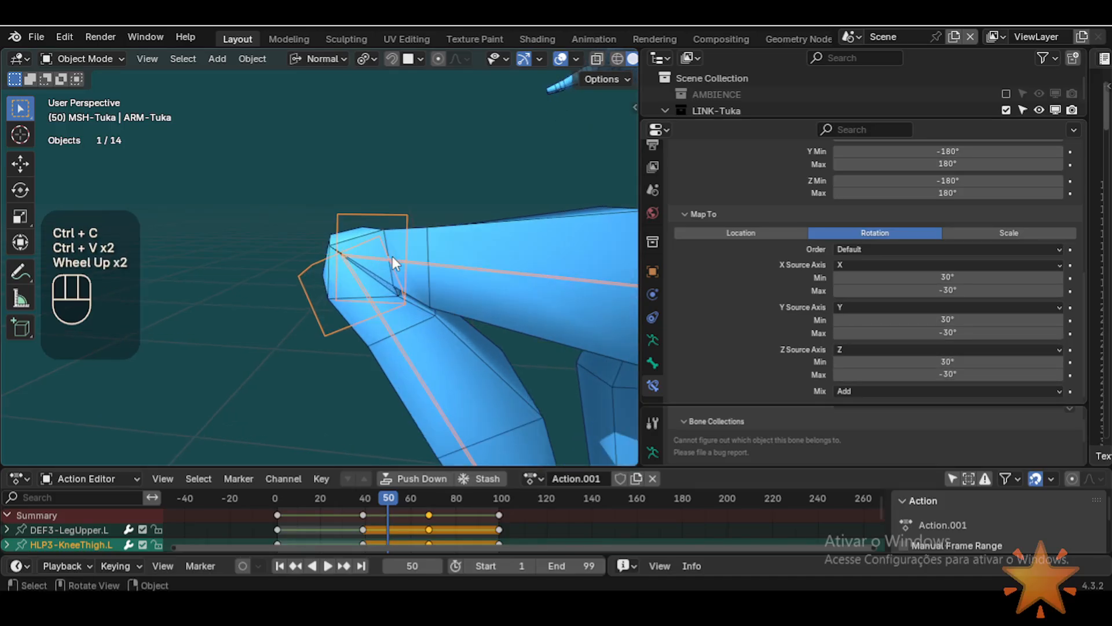
pyautogui.scroll(1, 403, 264)
pyautogui.moveTo(409, 262); pyautogui.dragTo(426, 292, button='middle')
pyautogui.scroll(1, 425, 292)
pyautogui.click(324, 497)
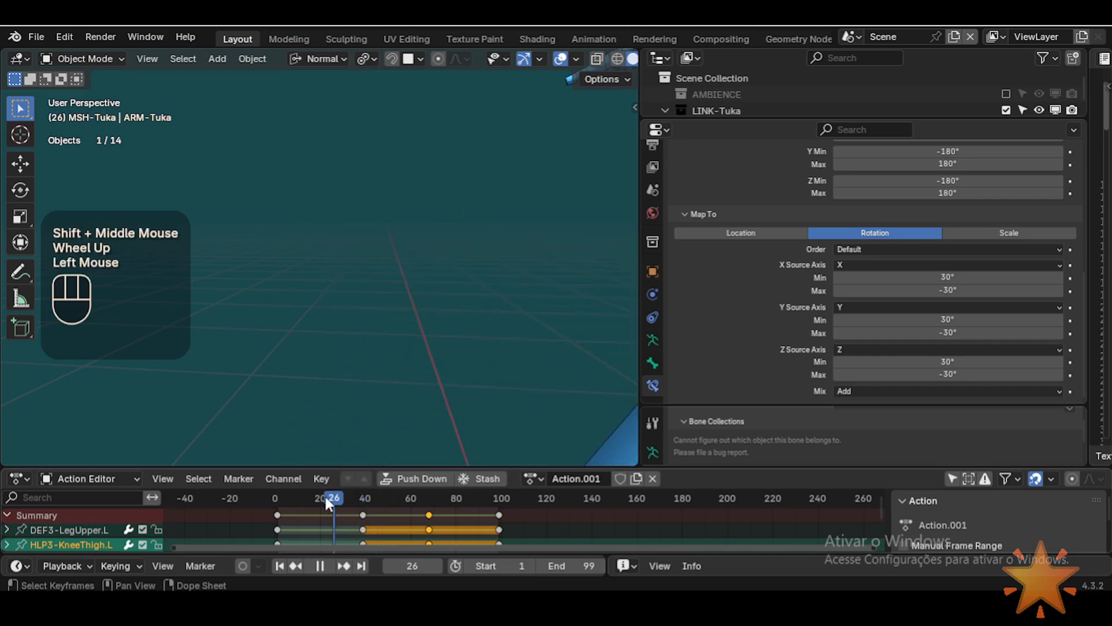
pyautogui.click(290, 497)
pyautogui.scroll(-2, 407, 394)
pyautogui.keyDown('shift'); pyautogui.moveTo(408, 394); pyautogui.dragTo(334, 398, button='middle'); pyautogui.keyUp('shift')
pyautogui.scroll(-1, 333, 399)
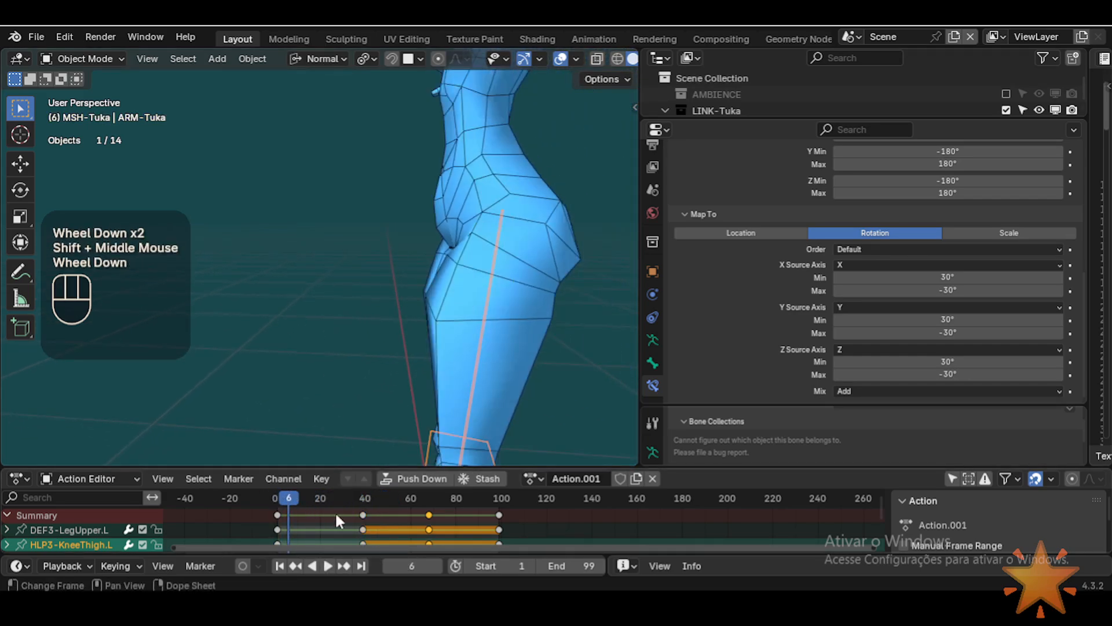
pyautogui.click(325, 497)
pyautogui.moveTo(325, 496); pyautogui.dragTo(363, 474)
pyautogui.keyDown('shift'); pyautogui.moveTo(298, 341); pyautogui.dragTo(359, 325, button='middle'); pyautogui.keyUp('shift')
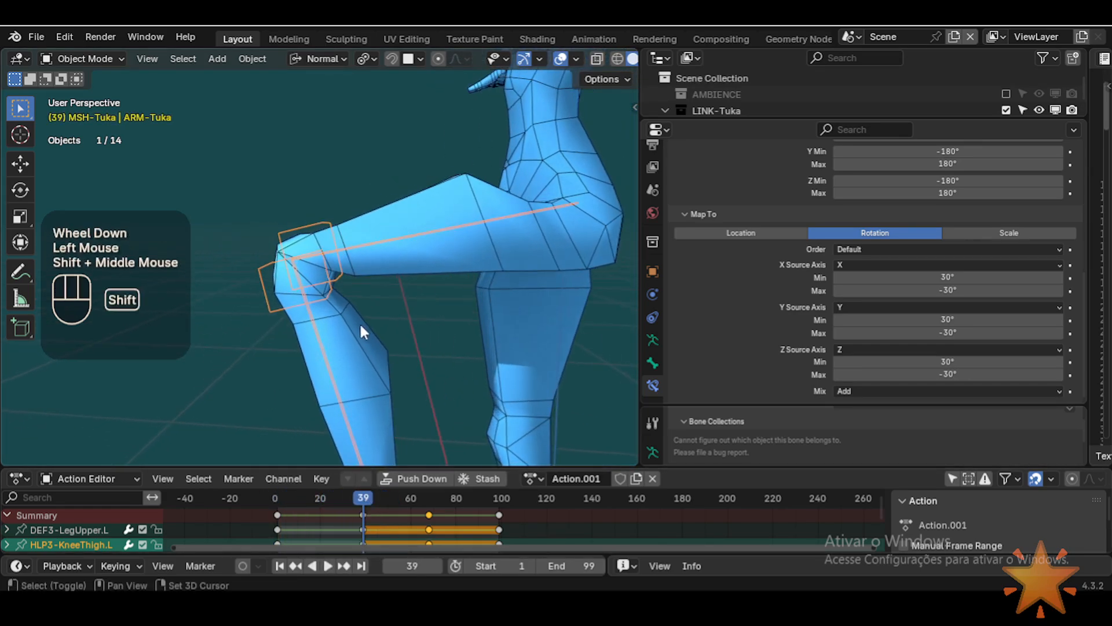
# Step: Scrub the animation around frames 39 to 52 and inspect the left knee up close at its stronger bend
pyautogui.scroll(-1, 346, 406)
pyautogui.scroll(2, 346, 406)
pyautogui.scroll(1, 345, 407)
pyautogui.moveTo(355, 498); pyautogui.dragTo(368, 502)
pyautogui.keyDown('shift'); pyautogui.moveTo(361, 389); pyautogui.dragTo(422, 397, button='middle'); pyautogui.keyUp('shift')
pyautogui.moveTo(372, 499)
pyautogui.mouseDown()
pyautogui.moveTo(242, 495)
pyautogui.moveTo(377, 510)
pyautogui.mouseUp()
pyautogui.moveTo(385, 510); pyautogui.dragTo(408, 502)
pyautogui.click(378, 503)
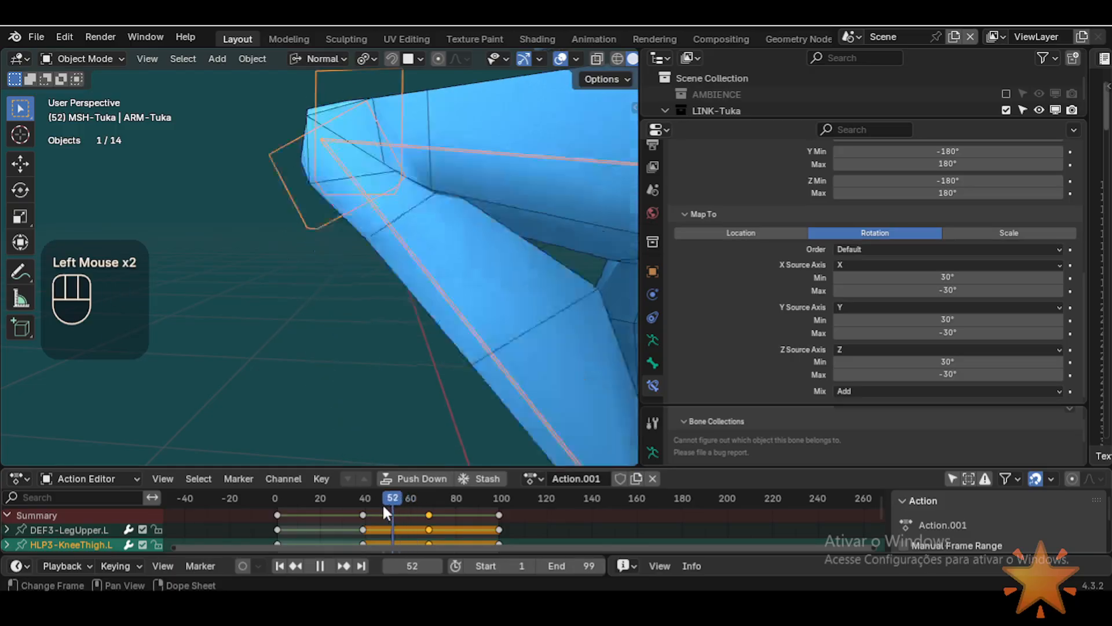
# Step: Switch the armature to Pose Mode and move MTR-IK-Foot.L up and backward behind the standing leg to fold the left knee
pyautogui.scroll(-4, 417, 344)
pyautogui.keyDown('shift'); pyautogui.moveTo(417, 344); pyautogui.dragTo(409, 367, button='middle'); pyautogui.keyUp('shift')
pyautogui.hotkey('ctrl', 'Tab')
pyautogui.click(412, 416)
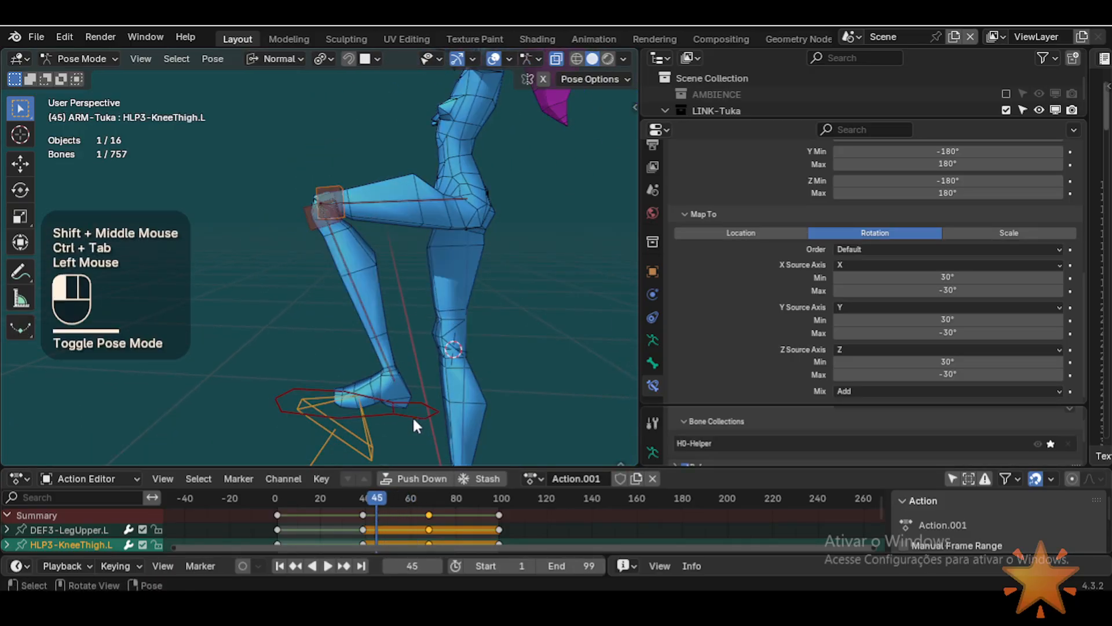
pyautogui.press('g')
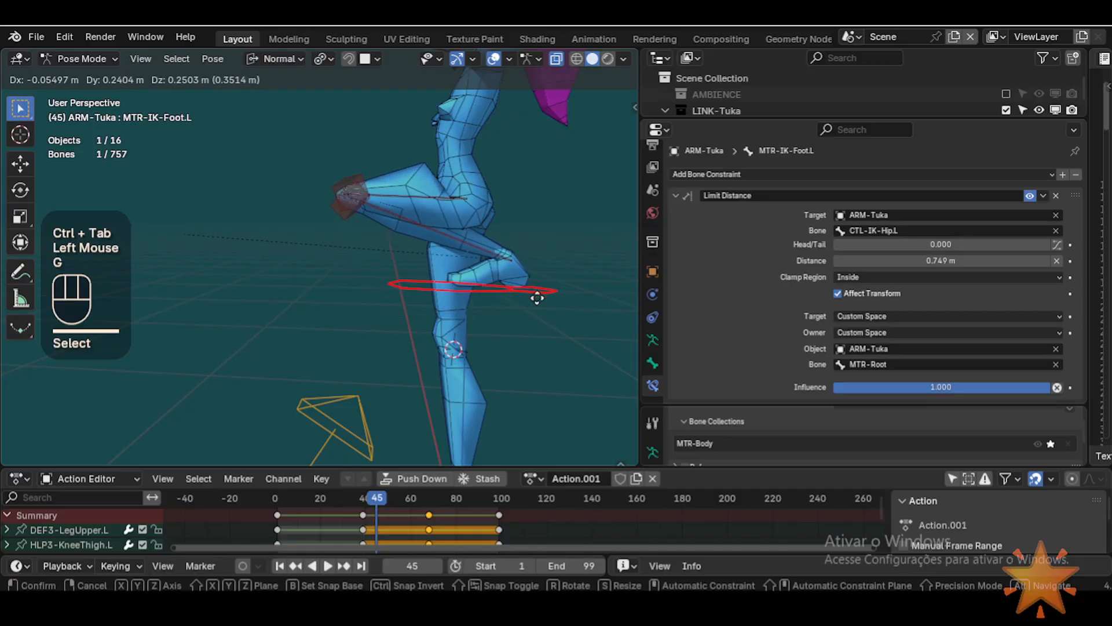
pyautogui.click(565, 300)
pyautogui.moveTo(565, 300); pyautogui.dragTo(562, 335, button='middle')
pyautogui.press('g')
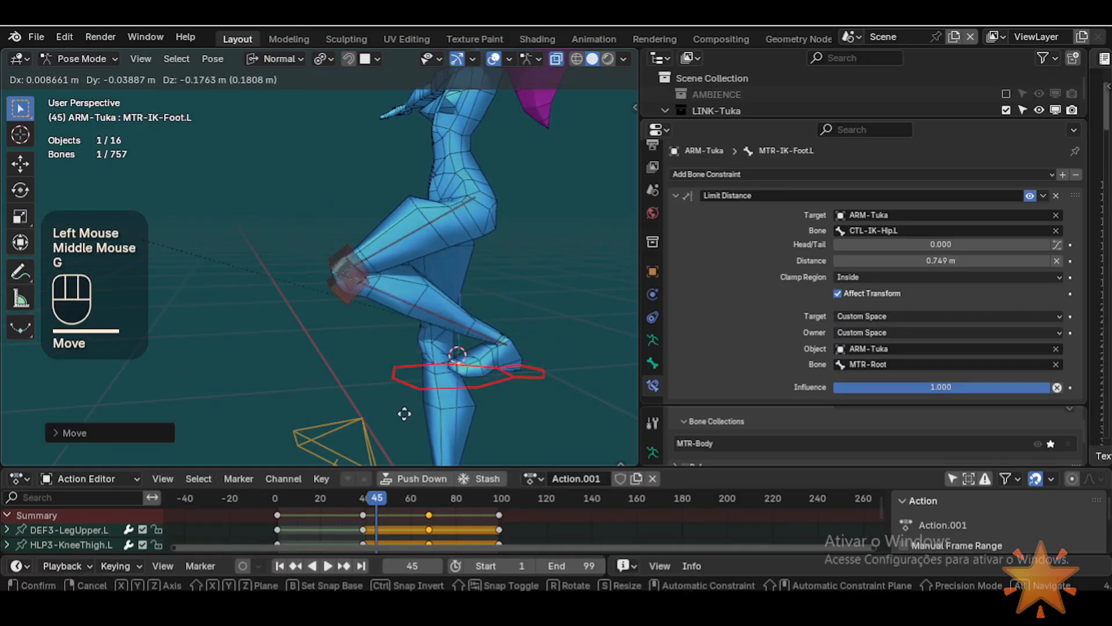
pyautogui.click(379, 444)
pyautogui.press('g')
pyautogui.click(408, 370)
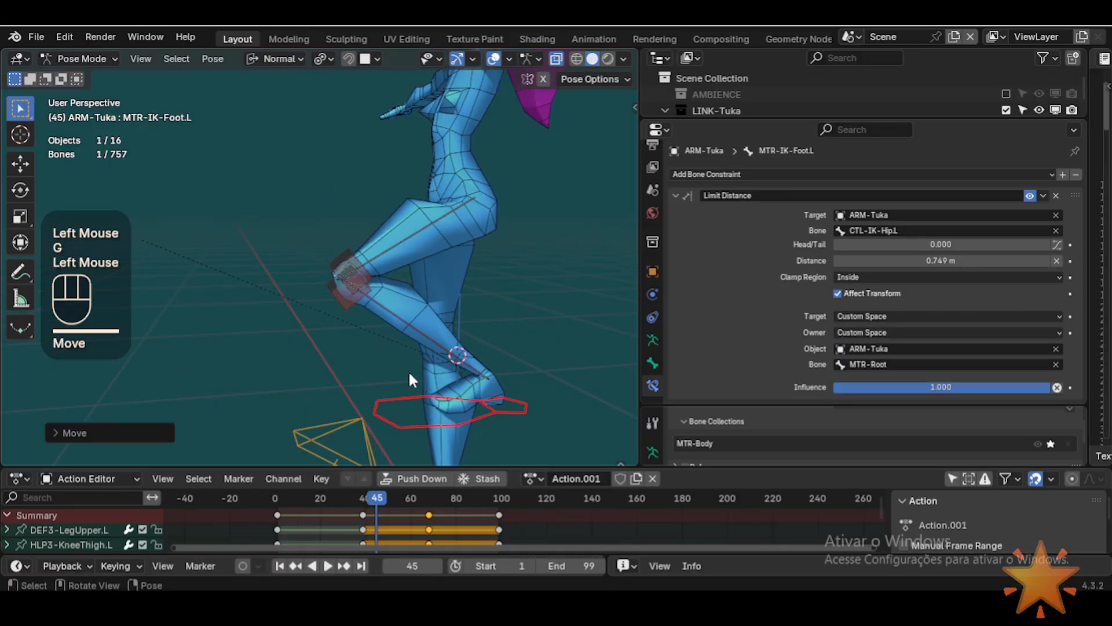
# Step: Adjust the position of MTR-IK-Foot.L further to bend the left knee tightly and inspect the inner knee fold up close
pyautogui.scroll(-2, 409, 370)
pyautogui.press('g')
pyautogui.click(367, 364)
pyautogui.scroll(2, 367, 355)
pyautogui.press('g')
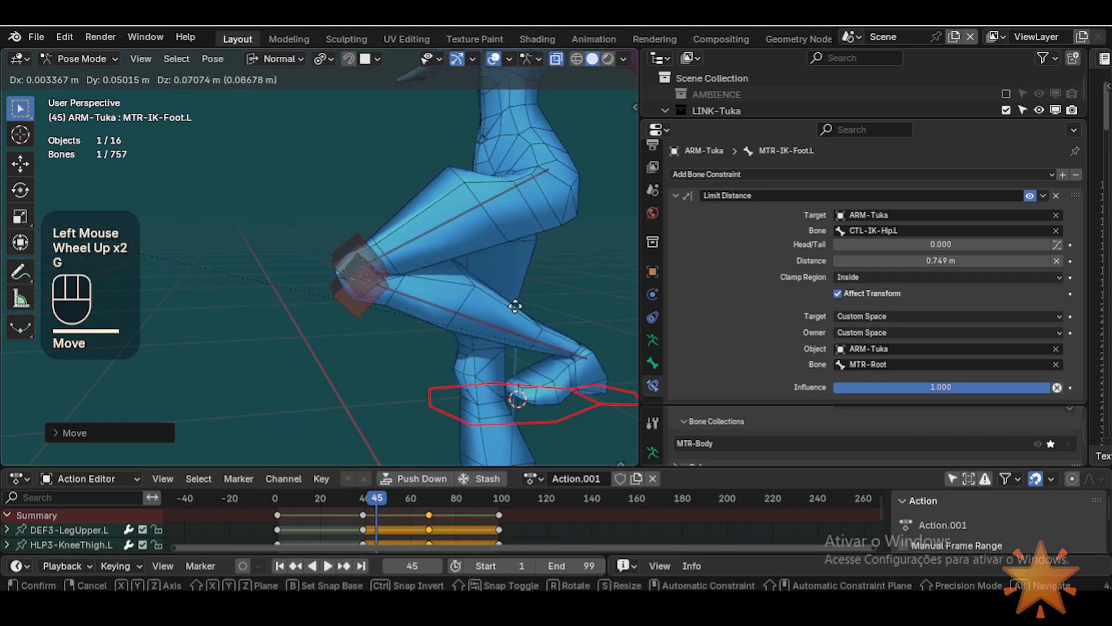
pyautogui.click(405, 318)
pyautogui.scroll(2, 405, 318)
pyautogui.moveTo(405, 318); pyautogui.dragTo(350, 285, button='middle')
pyautogui.press('g')
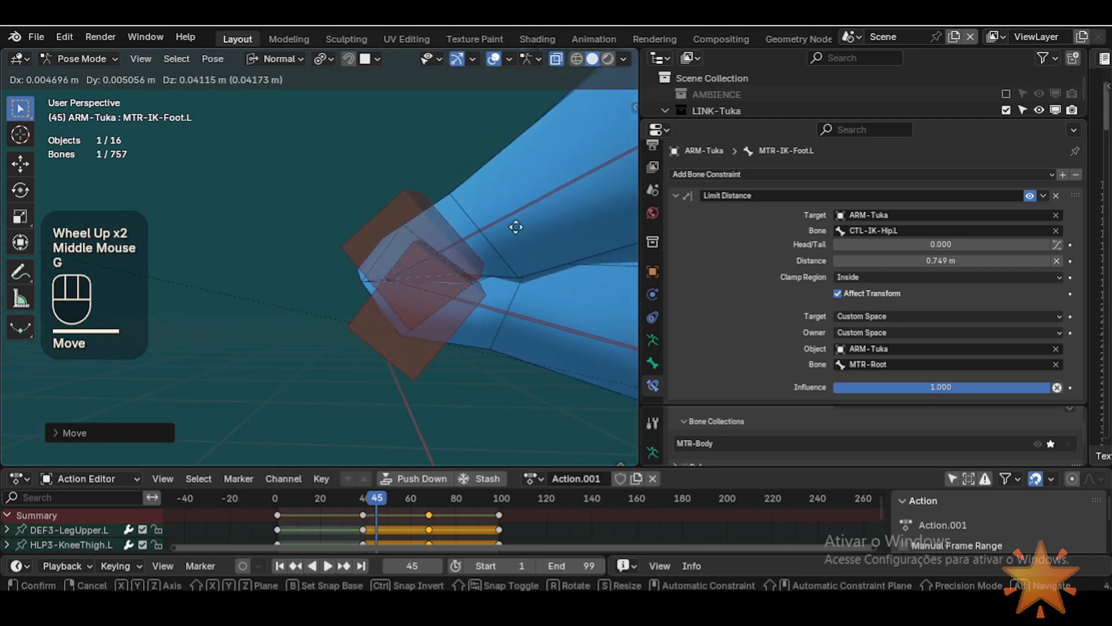
pyautogui.click(474, 246)
pyautogui.scroll(3, 457, 273)
pyautogui.keyDown('shift'); pyautogui.moveTo(458, 273); pyautogui.dragTo(345, 294, button='middle'); pyautogui.keyUp('shift')
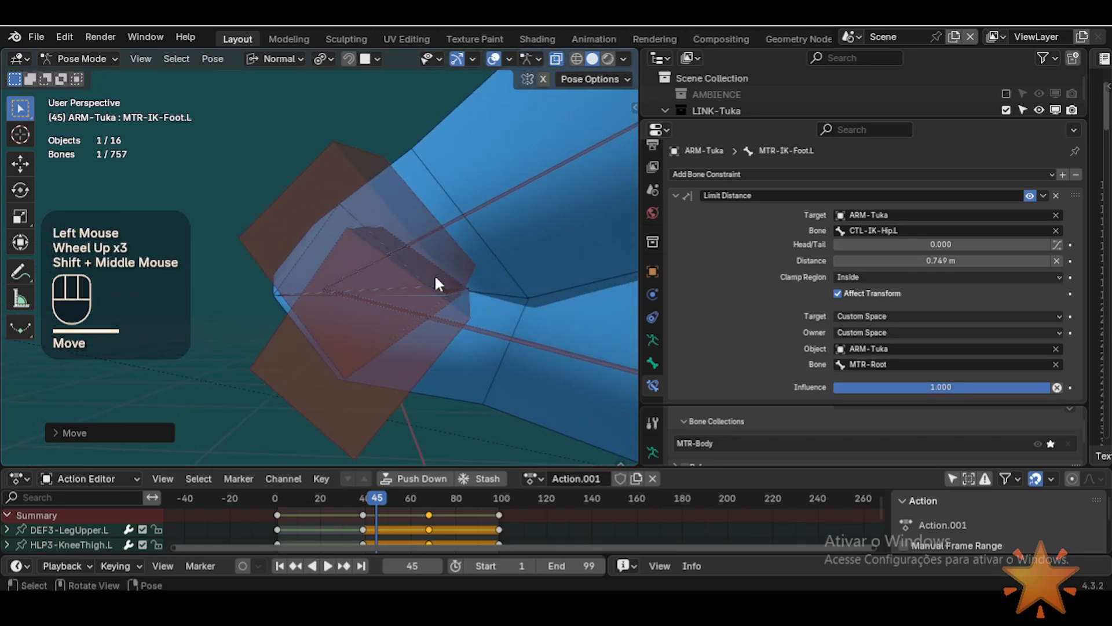
# Step: Select HLP3-KneeThigh.L and try rotating it in both directions to test the folded knee's deformation, cancelling each rotation
pyautogui.click(335, 200)
pyautogui.press('r')
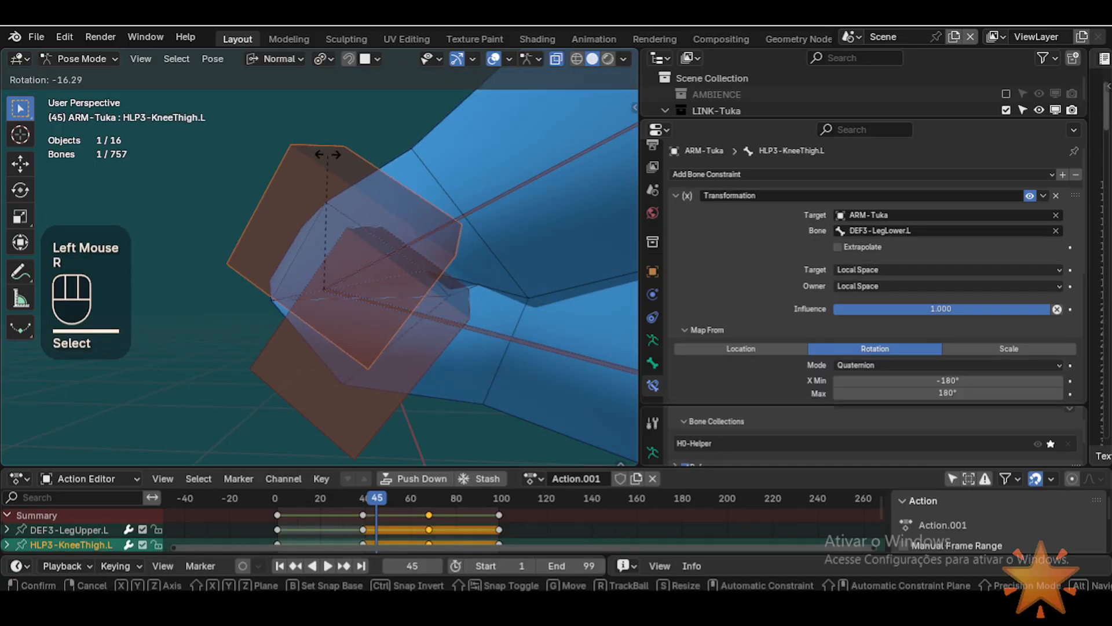
pyautogui.press('Escape')
pyautogui.moveTo(365, 191); pyautogui.dragTo(426, 226, button='middle')
pyautogui.press('r')
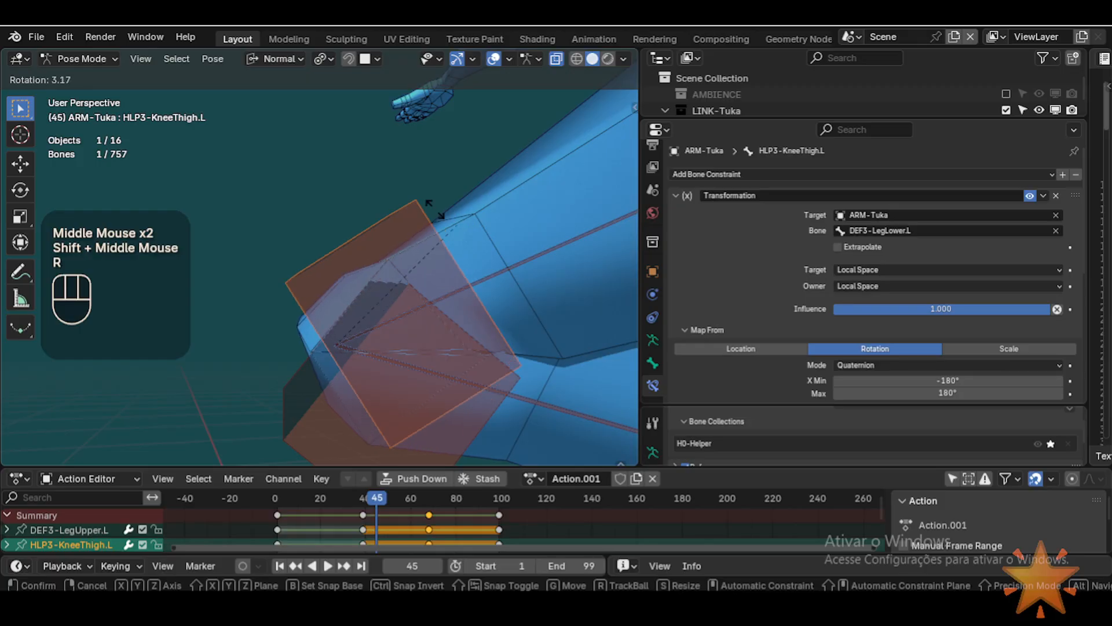
pyautogui.press('Escape')
pyautogui.scroll(-4, 428, 353)
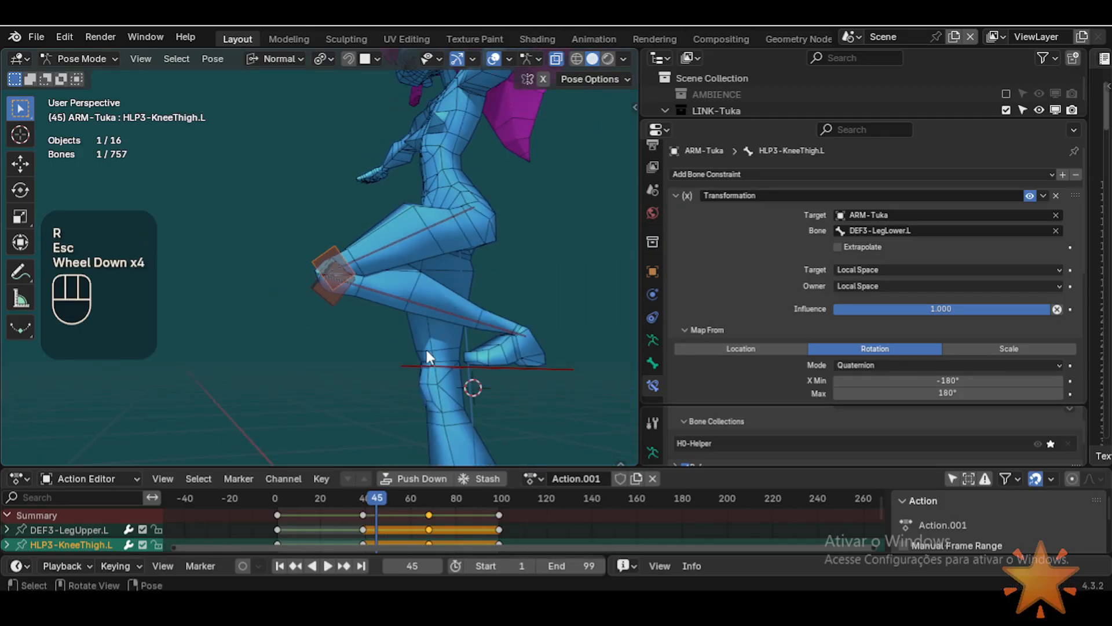
# Step: Rotate MTR-IK-Foot.L so that the raised left foot points downward
pyautogui.click(473, 366)
pyautogui.press('r')
pyautogui.click(503, 345)
pyautogui.scroll(-2, 261, 316)
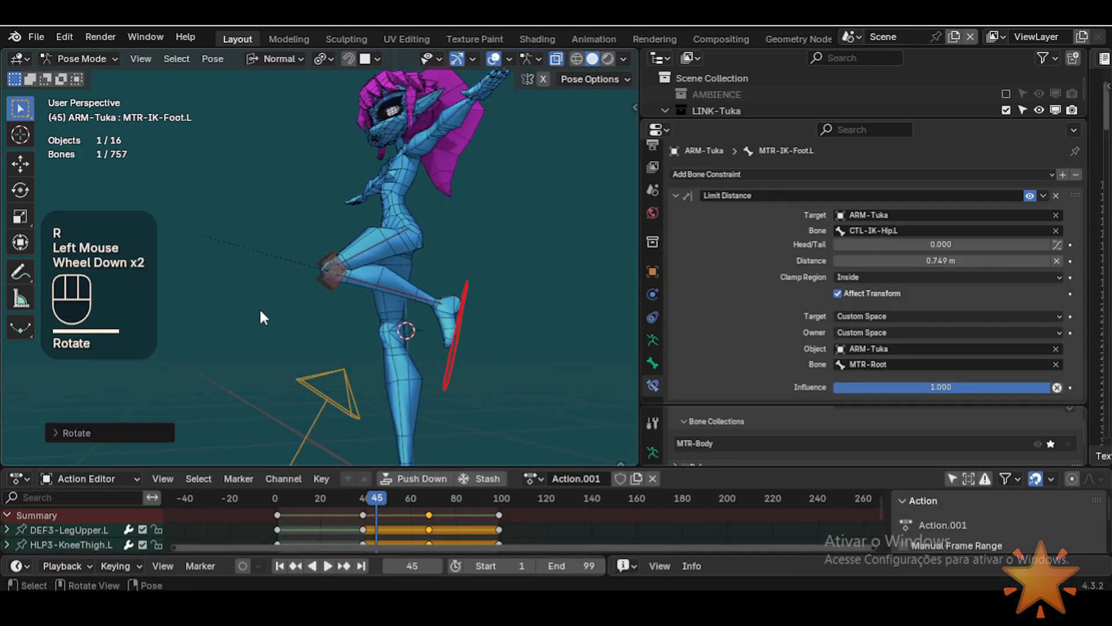
# Step: Reveal all hidden bones of the ARM-Tuka rig in Pose Mode and clear the selection
pyautogui.hotkey('alt', 'h')
pyautogui.keyDown('shift'); pyautogui.moveTo(275, 311); pyautogui.dragTo(426, 342, button='middle'); pyautogui.keyUp('shift')
pyautogui.scroll(-2, 291, 328)
pyautogui.scroll(-1, 328, 354)
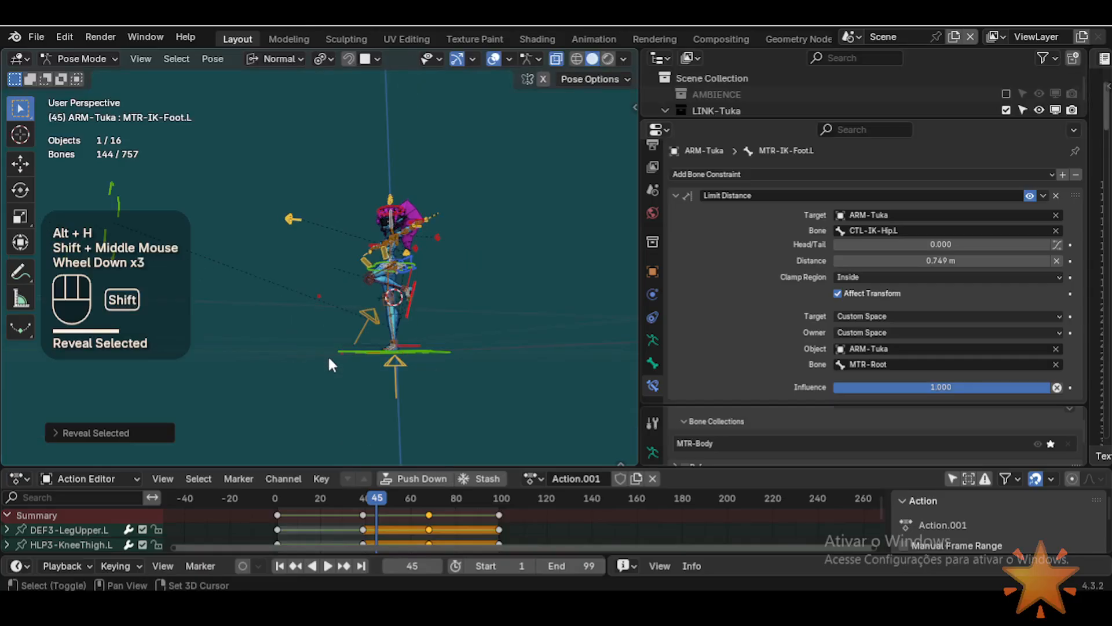
pyautogui.keyDown('shift'); pyautogui.moveTo(328, 365); pyautogui.dragTo(290, 298, button='middle'); pyautogui.keyUp('shift')
pyautogui.click(426, 329)
pyautogui.hotkey('alt', 'h')
pyautogui.scroll(3, 367, 365)
# Step: Select POL-Knee.R and disable its Copy Transforms constraint
pyautogui.click(325, 362)
pyautogui.scroll(-1, 299, 387)
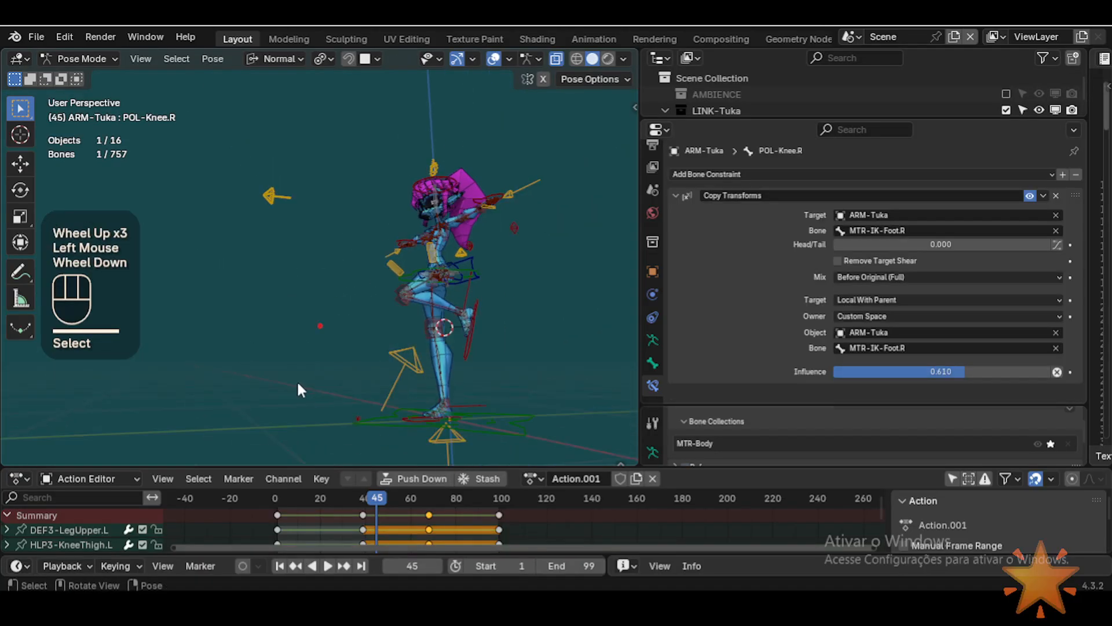
pyautogui.moveTo(299, 388); pyautogui.dragTo(260, 399, button='middle')
pyautogui.middleClick(325, 311)
pyautogui.click(330, 322)
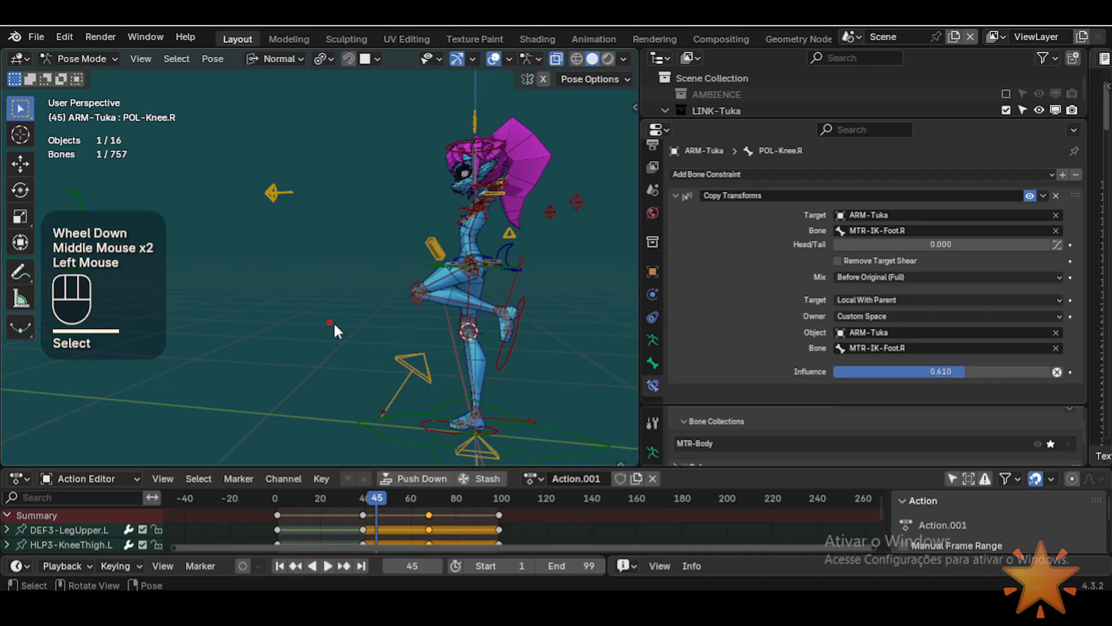
pyautogui.click(1030, 196)
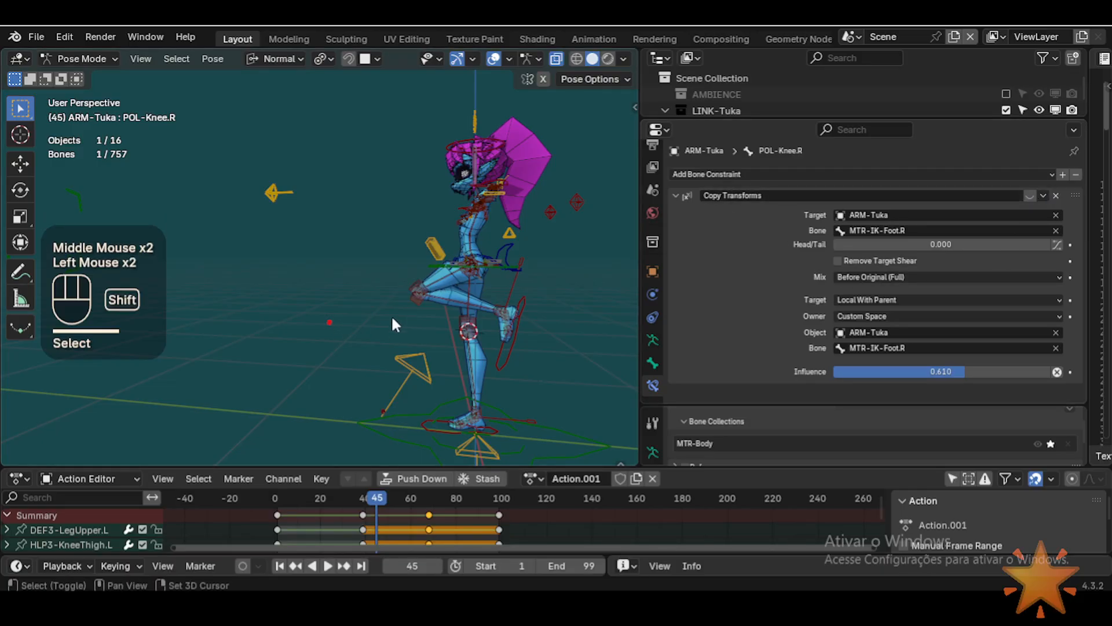
# Step: Select MTR-IK-Foot.L and move it around to test the left knee's bend from the side
pyautogui.keyDown('shift'); pyautogui.moveTo(392, 318); pyautogui.dragTo(390, 318, button='middle'); pyautogui.keyUp('shift')
pyautogui.click(530, 343)
pyautogui.press('g')
pyautogui.click(516, 363)
pyautogui.press('g')
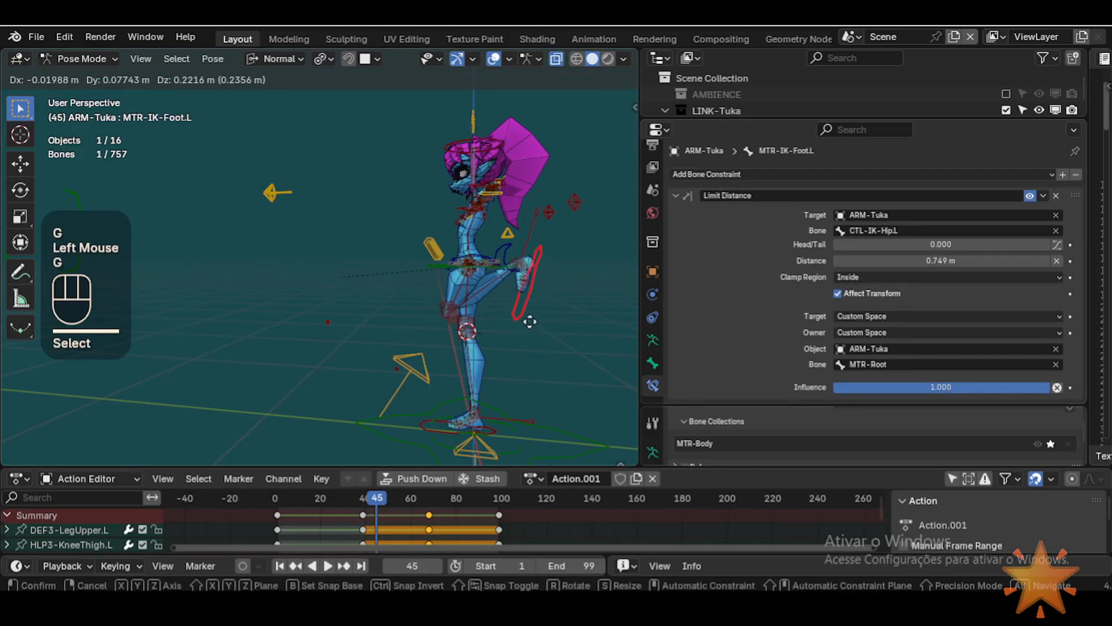
pyautogui.click(514, 362)
# Step: Select POL-Knee.L and disable its Copy Transforms constraint
pyautogui.moveTo(490, 352); pyautogui.dragTo(513, 341, button='middle')
pyautogui.click(376, 426)
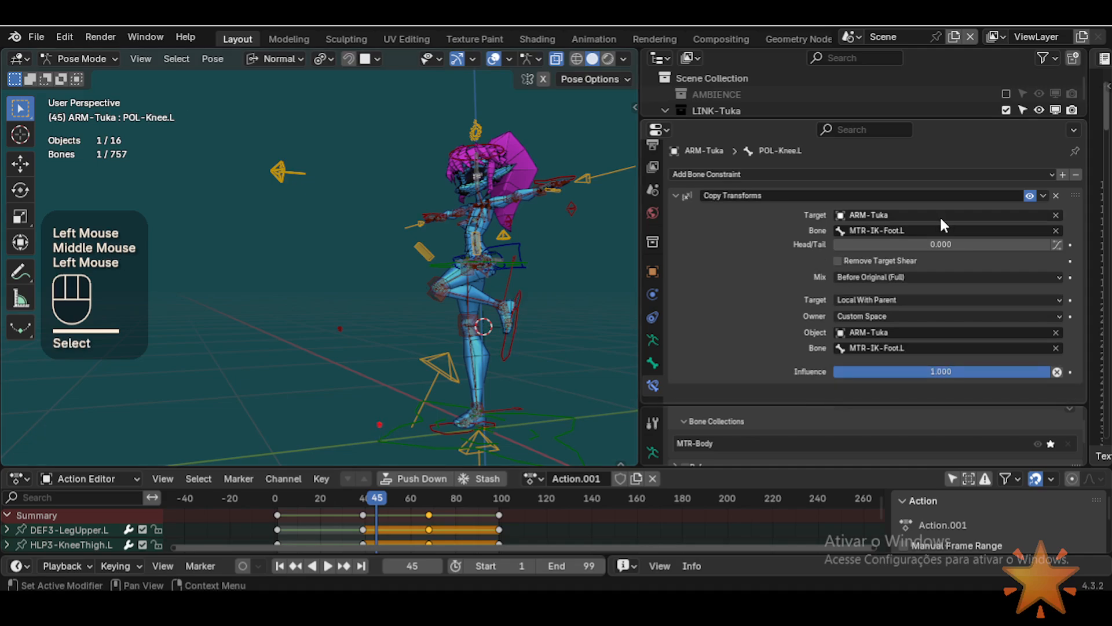
pyautogui.click(1030, 196)
# Step: Move MTR-IK-Foot.L behind the hips to fold the raised left leg at the knee
pyautogui.click(514, 348)
pyautogui.keyDown('shift'); pyautogui.moveTo(514, 355); pyautogui.dragTo(453, 370, button='middle'); pyautogui.keyUp('shift')
pyautogui.scroll(2, 357, 366)
pyautogui.press('g')
pyautogui.click(467, 313)
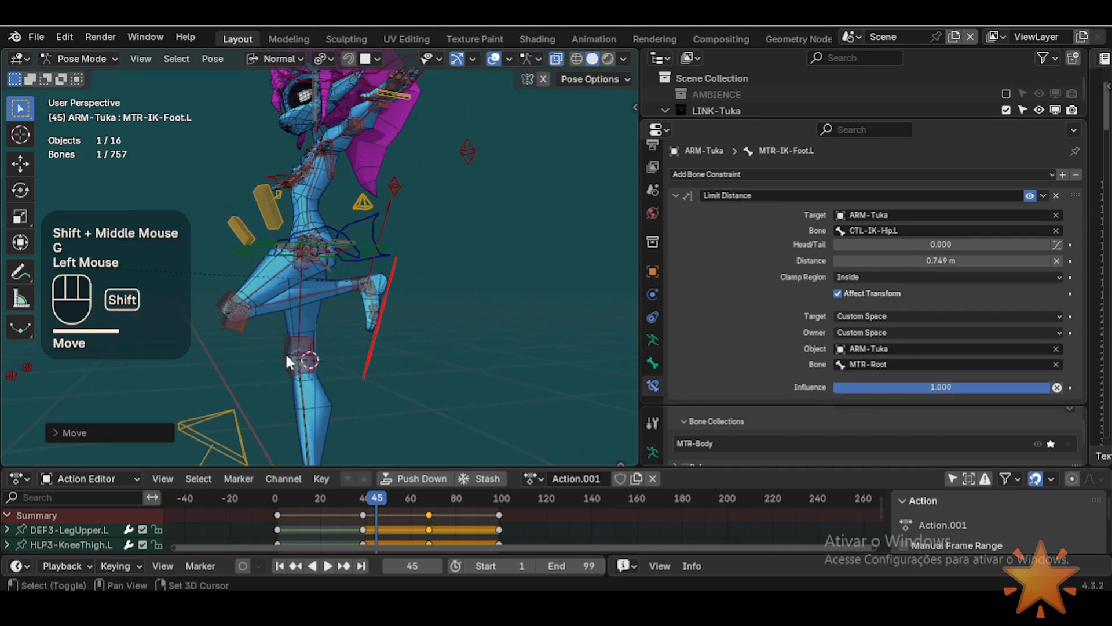
pyautogui.keyDown('shift'); pyautogui.moveTo(285, 352); pyautogui.dragTo(406, 261, button='middle'); pyautogui.keyUp('shift')
pyautogui.keyDown('shift'); pyautogui.moveTo(406, 261); pyautogui.dragTo(541, 335, button='middle'); pyautogui.keyUp('shift')
pyautogui.scroll(1, 517, 315)
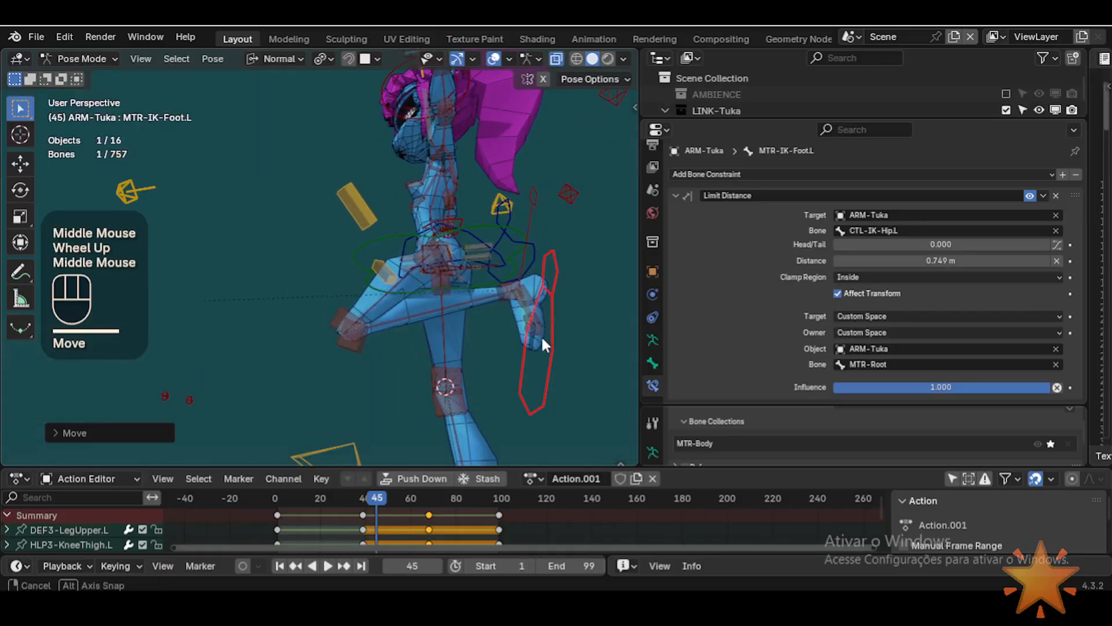
pyautogui.press('g')
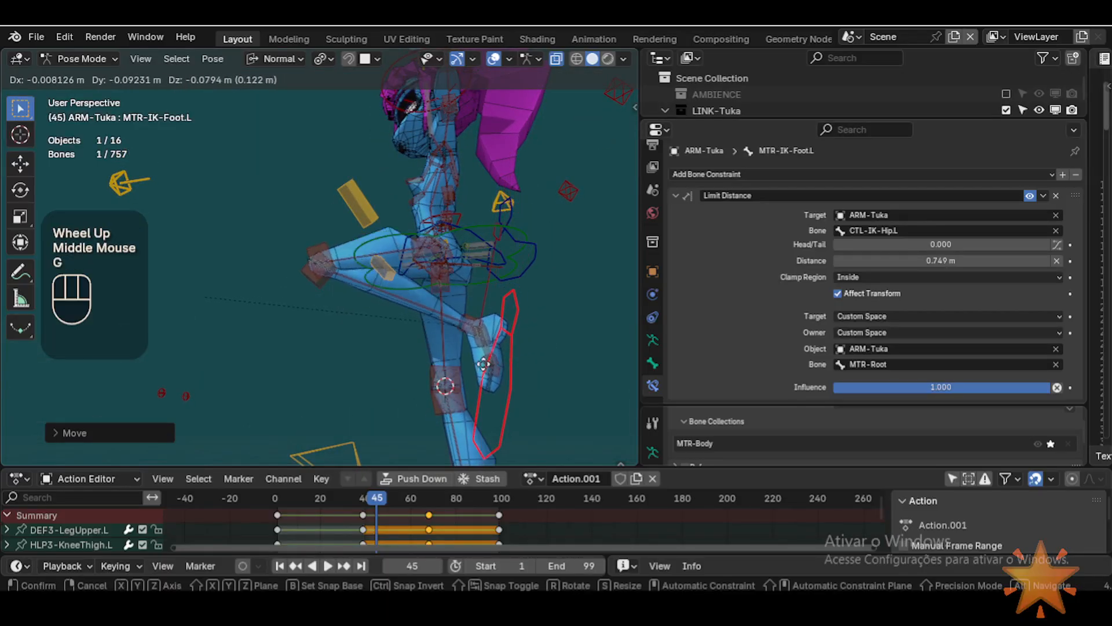
pyautogui.click(502, 324)
# Step: Adjust the position of MTR-IK-Foot.L again and inspect the folded left knee up close
pyautogui.scroll(2, 486, 343)
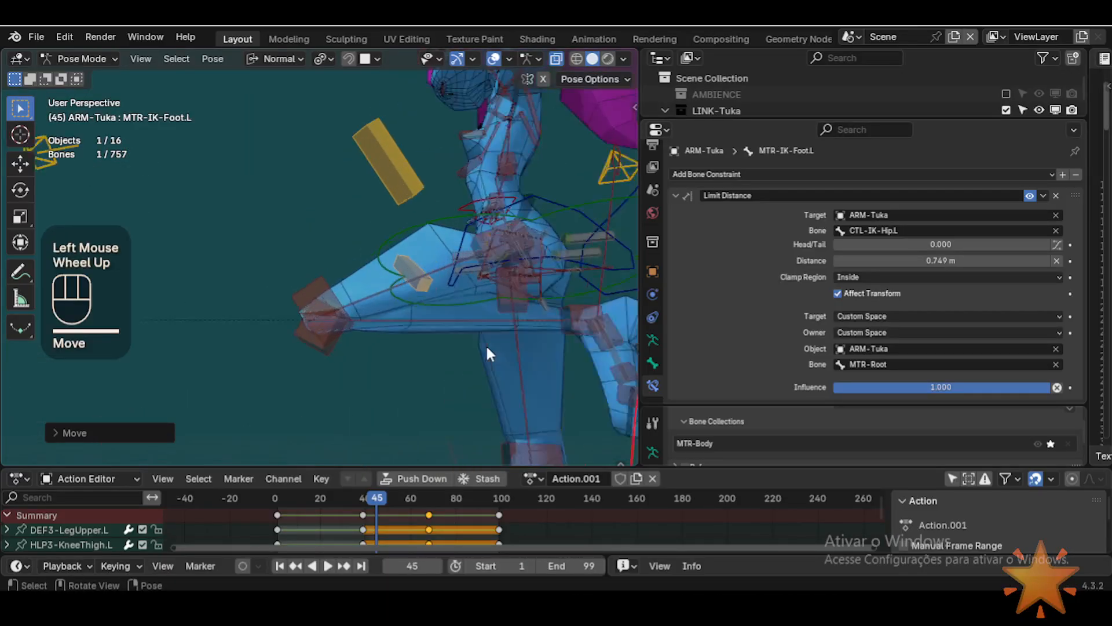
pyautogui.moveTo(486, 343); pyautogui.dragTo(402, 316, button='middle')
pyautogui.press('g')
pyautogui.click(453, 342)
pyautogui.scroll(1, 453, 342)
pyautogui.scroll(1, 333, 269)
# Step: Select HLP3-KneeThigh.L together with DEF3-LegUpper.L and switch the armature's bone display type to Octahedral
pyautogui.click(333, 269)
pyautogui.moveTo(333, 269); pyautogui.dragTo(435, 336, button='middle')
pyautogui.scroll(2, 405, 313)
pyautogui.keyDown('shift'); pyautogui.click(445, 316); pyautogui.keyUp('shift')
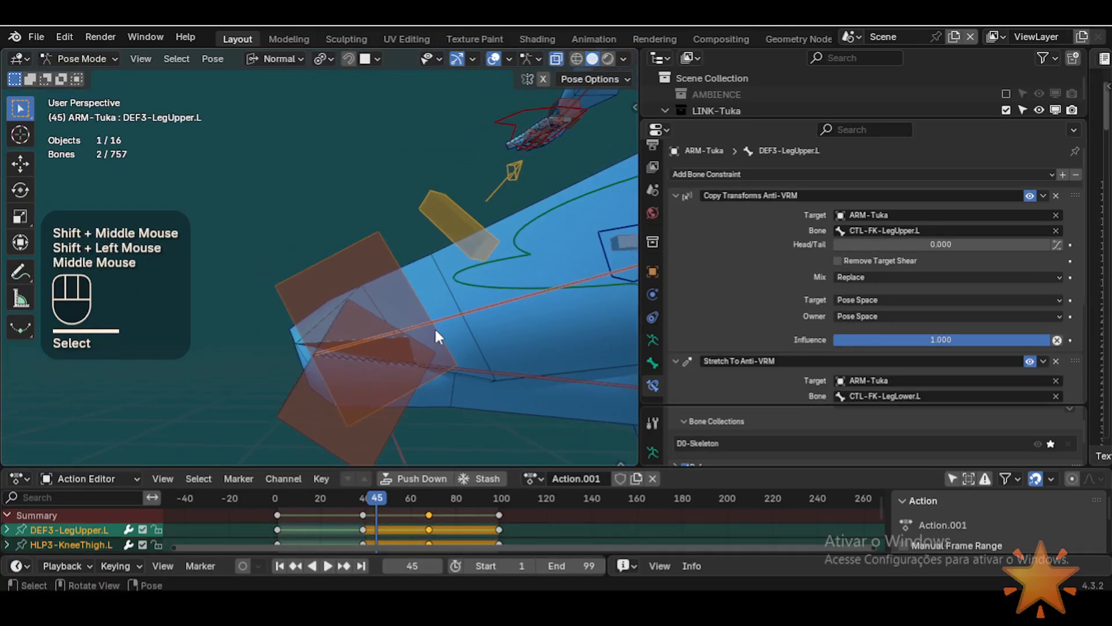
pyautogui.hotkey('ctrl', 'shift', 'alt', 'b')
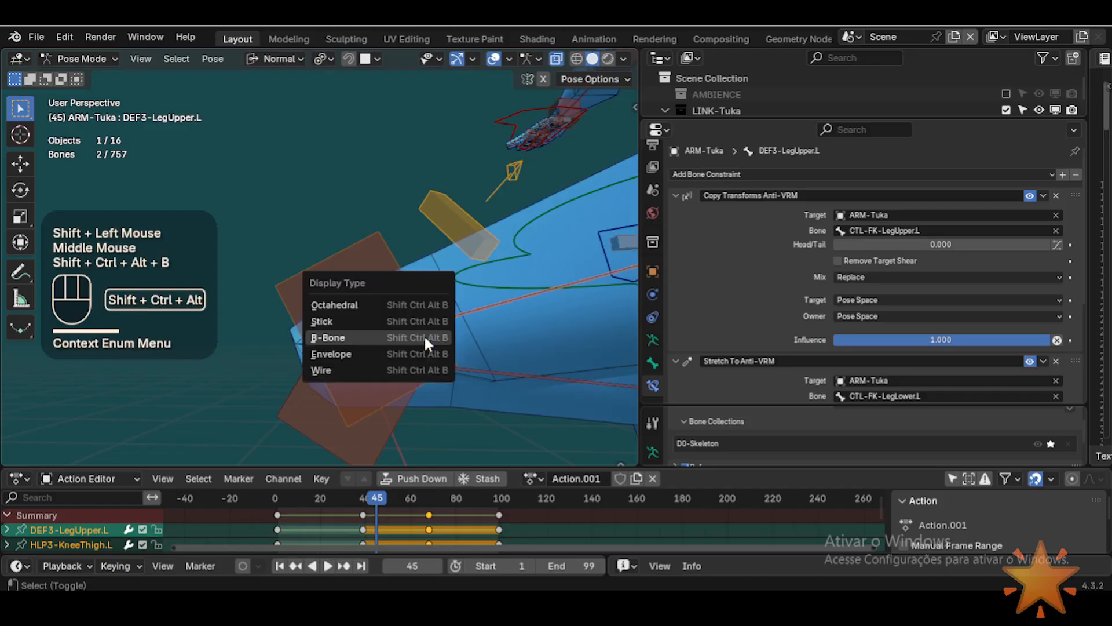
pyautogui.click(395, 305)
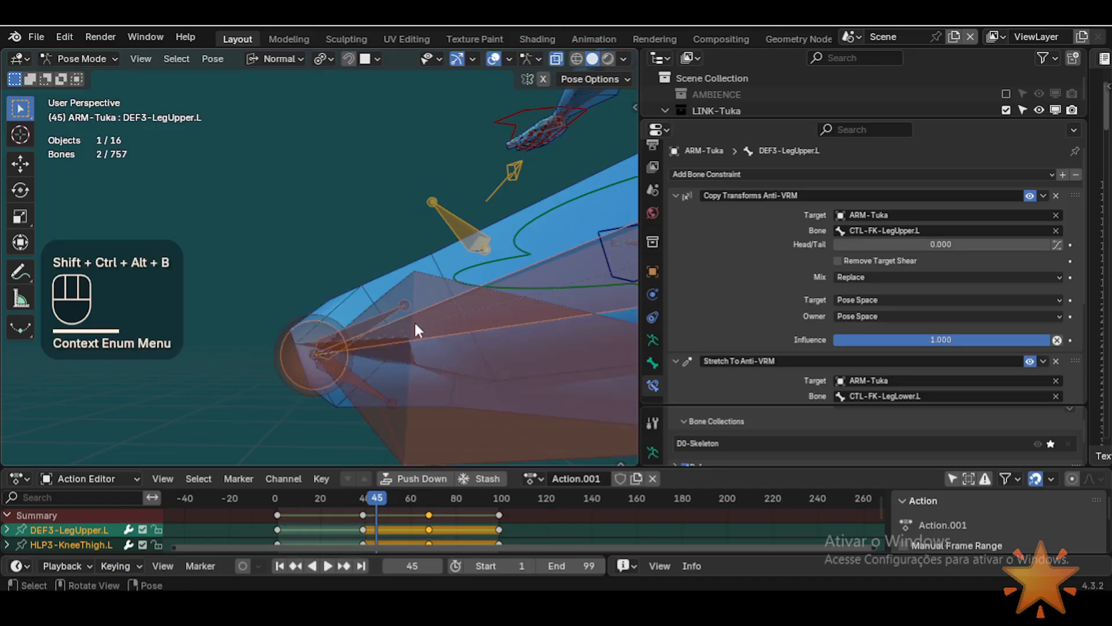
# Step: Select HLP3-KneeThigh.L and examine its transform values and orientation within the folded knee
pyautogui.scroll(2, 413, 321)
pyautogui.click(394, 330)
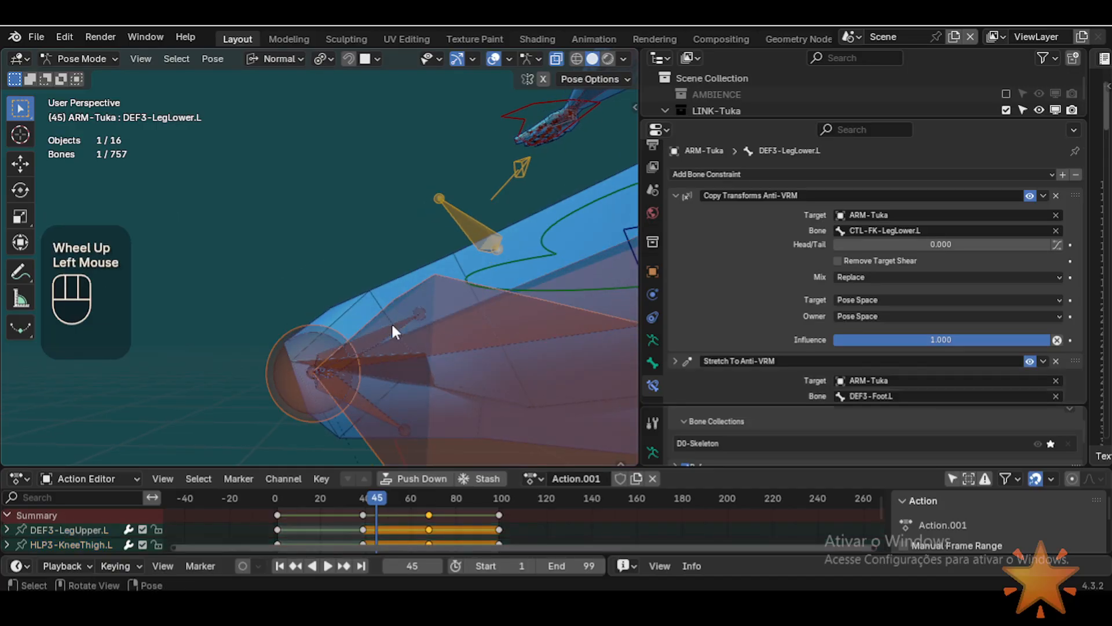
pyautogui.click(393, 330)
pyautogui.press('n')
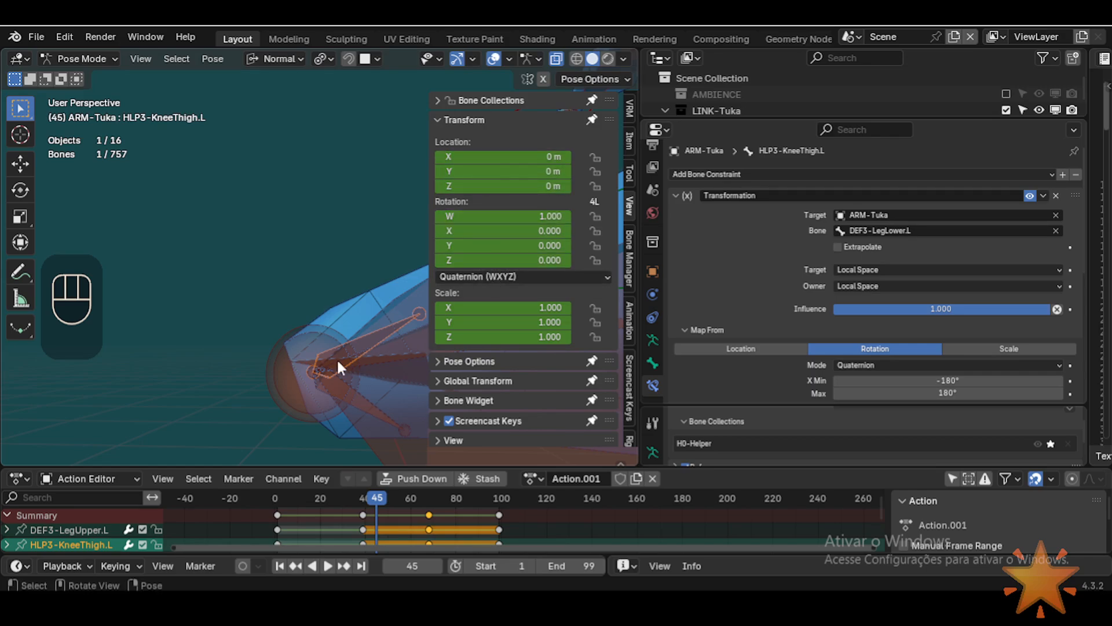
pyautogui.press('n')
pyautogui.click(370, 336)
pyautogui.click(370, 335)
pyautogui.scroll(-3, 369, 335)
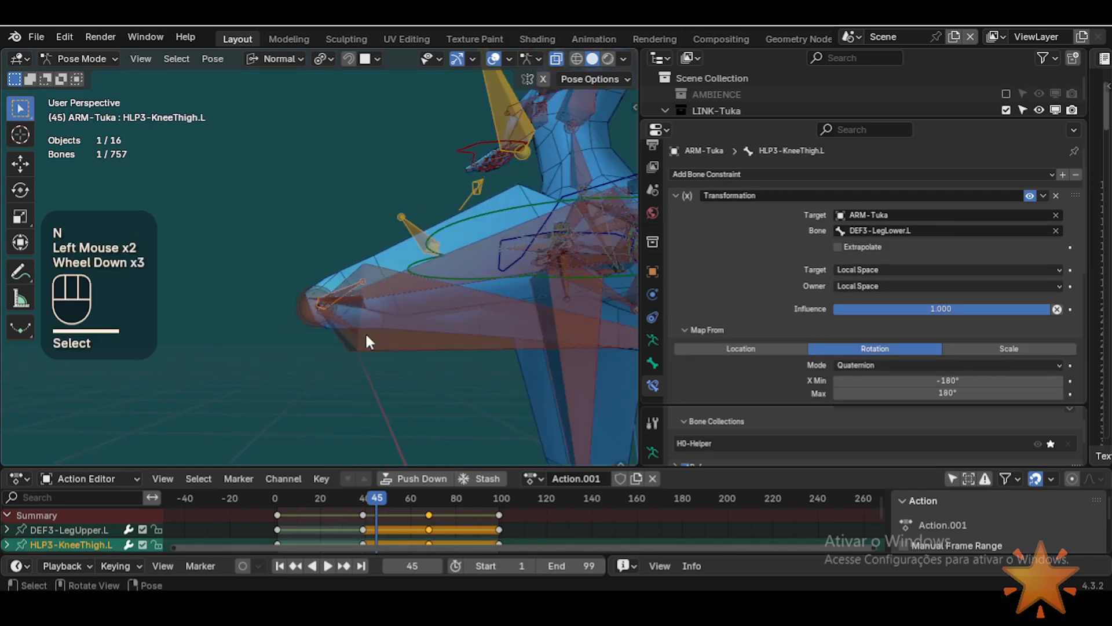
pyautogui.moveTo(365, 332); pyautogui.dragTo(346, 297, button='middle')
pyautogui.scroll(1, 348, 298)
pyautogui.scroll(-2, 472, 299)
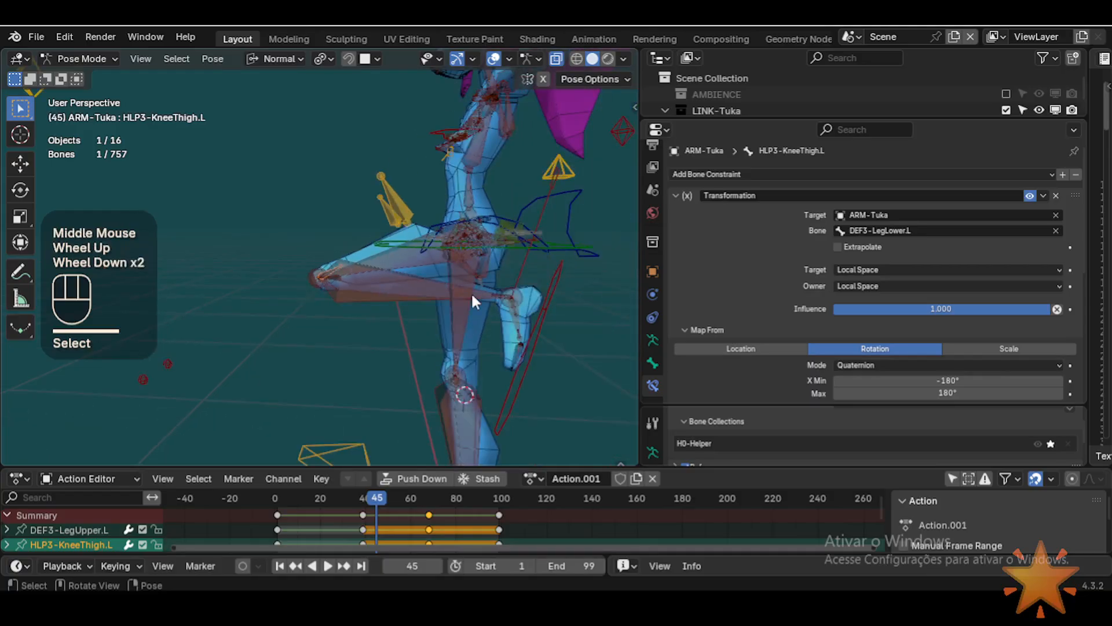
# Step: Switch the armature's bone display type back to B-Bone
pyautogui.hotkey('shift', 'ctrl', 'alt', 'b')
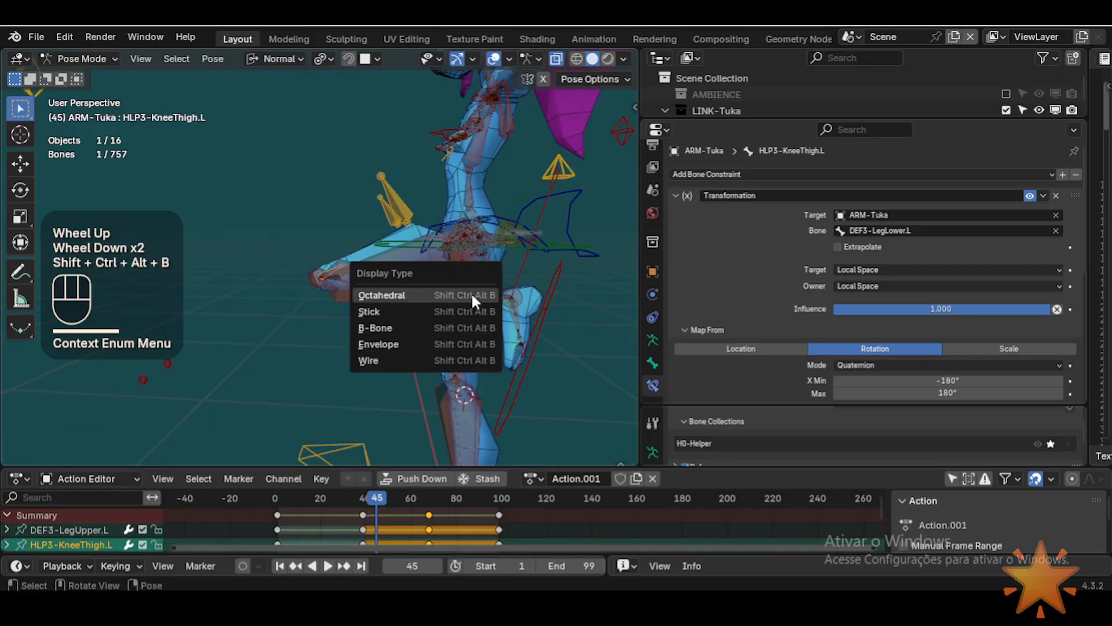
pyautogui.click(391, 327)
pyautogui.scroll(1, 380, 299)
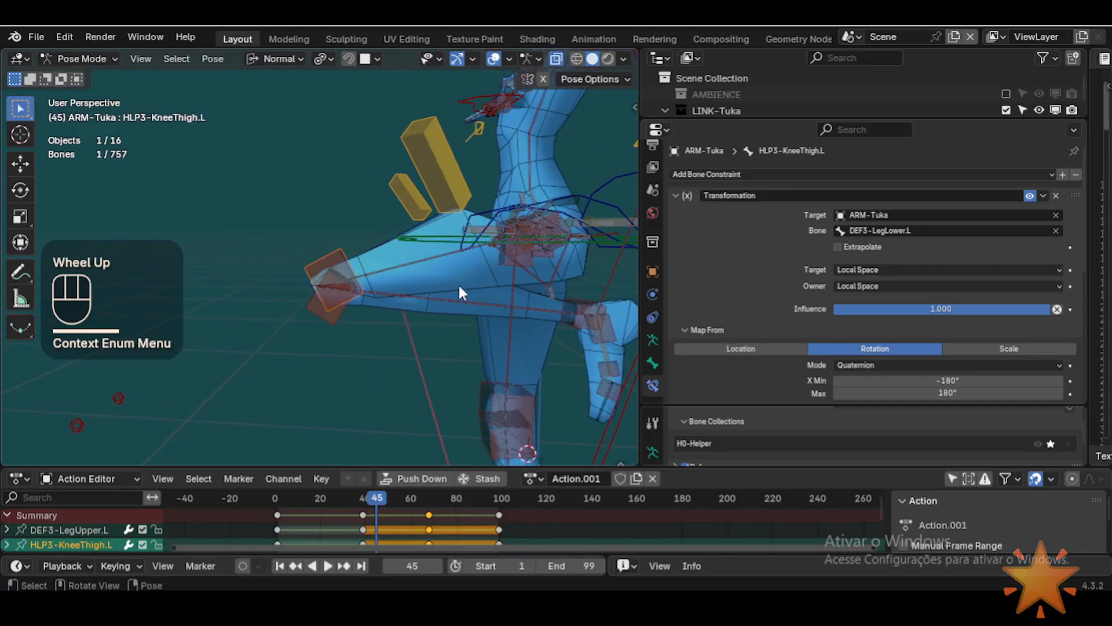
pyautogui.scroll(-1, 458, 283)
# Step: Select all visible bones and clear their pose transforms
pyautogui.press('a')
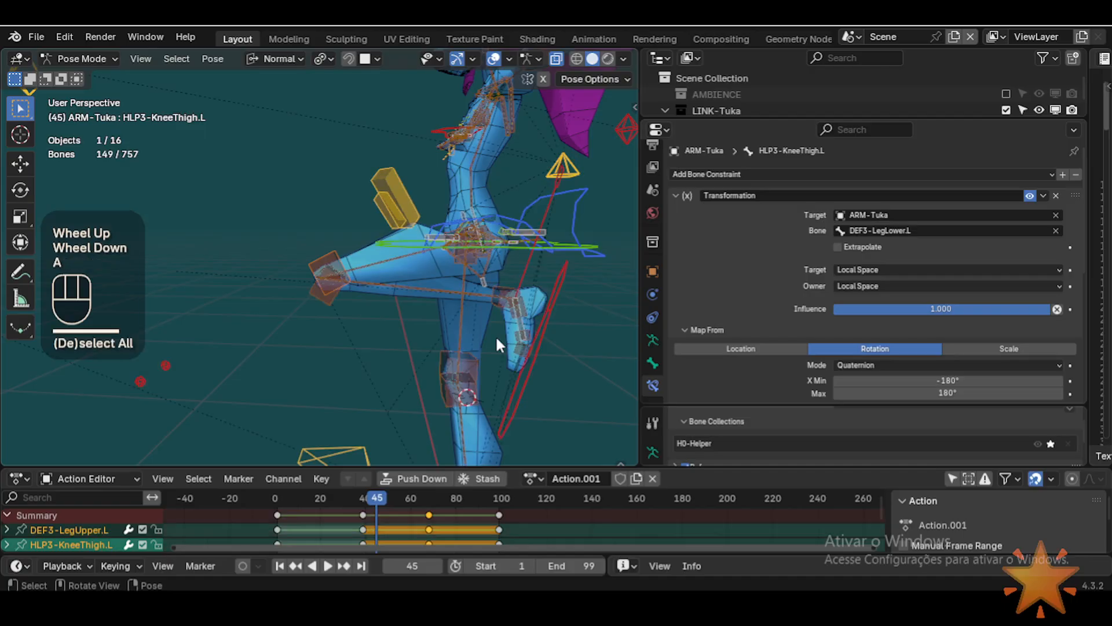
pyautogui.hotkey('alt', 'q')
pyautogui.hotkey('alt', 'q')
# Step: Move MTR-IK-Foot.L up and forward so the left thigh is raised with the knee bent
pyautogui.keyDown('shift'); pyautogui.moveTo(464, 350); pyautogui.dragTo(429, 179, button='middle'); pyautogui.keyUp('shift')
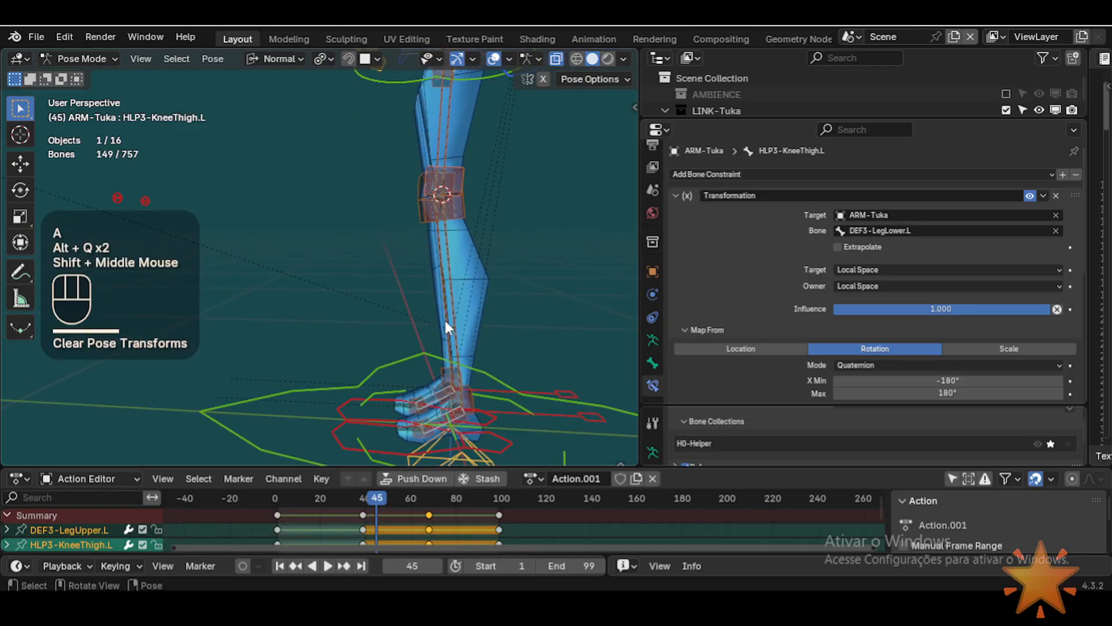
pyautogui.click(376, 428)
pyautogui.press('g')
pyautogui.click(266, 311)
pyautogui.keyDown('shift'); pyautogui.moveTo(266, 312); pyautogui.dragTo(393, 293, button='middle'); pyautogui.keyUp('shift')
pyautogui.press('g')
pyautogui.click(355, 261)
pyautogui.scroll(1, 392, 293)
# Step: Examine HLP3-KneeThigh.L's Transformation constraint ranges and compare its rotation with HLP3-KneeShin.L in the bent knee
pyautogui.click(373, 218)
pyautogui.scroll(1, 360, 303)
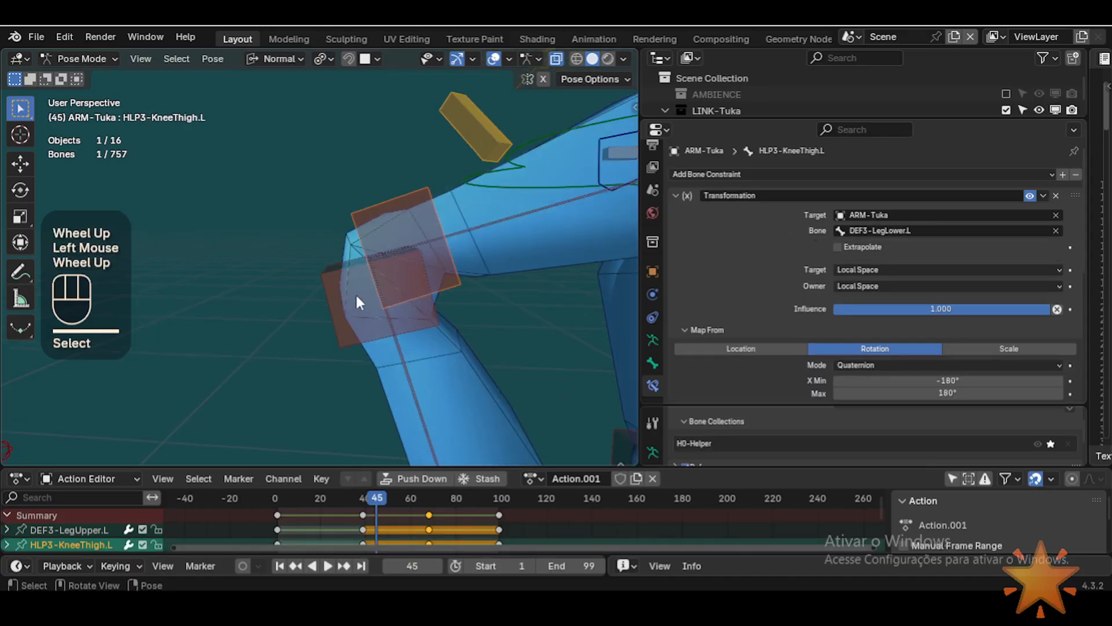
pyautogui.scroll(-4, 804, 272)
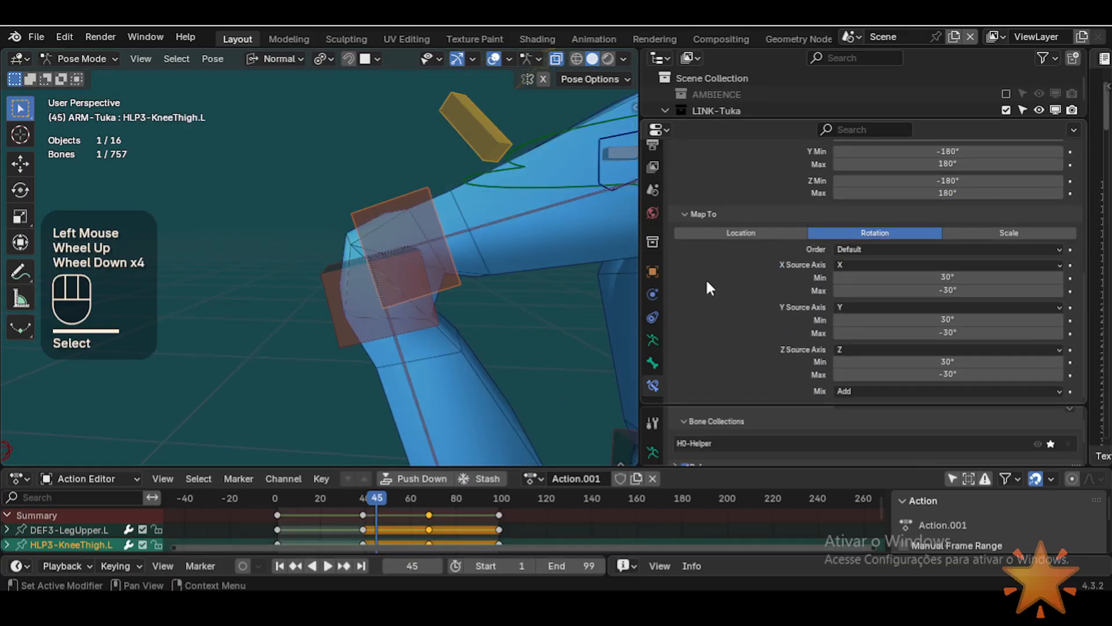
pyautogui.click(355, 294)
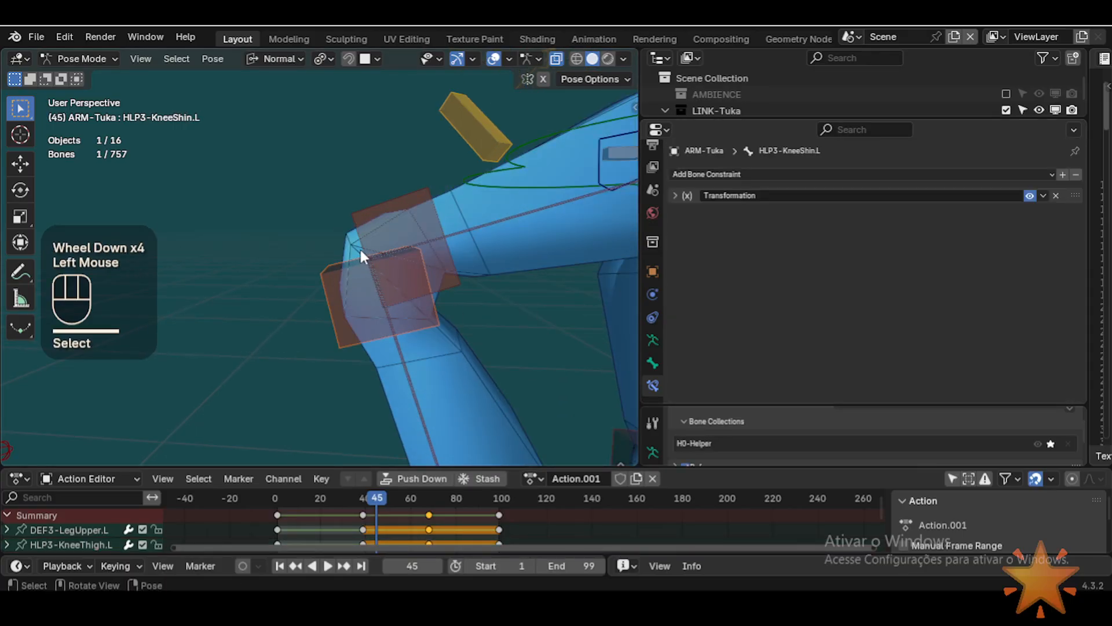
pyautogui.scroll(-2, 356, 258)
pyautogui.scroll(2, 350, 272)
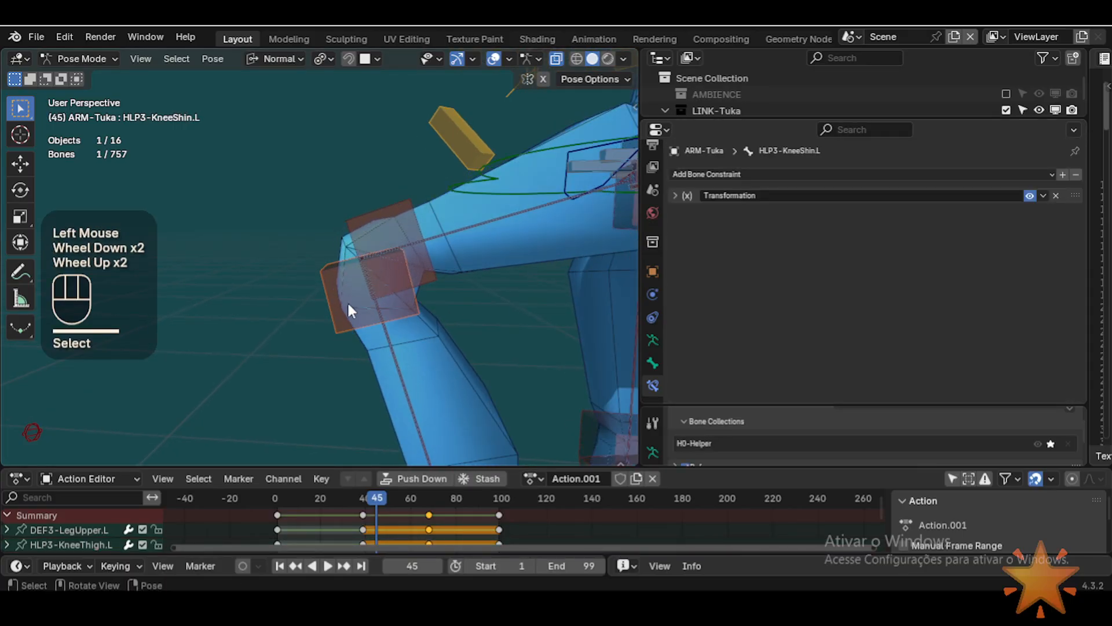
pyautogui.click(384, 218)
pyautogui.scroll(-2, 365, 307)
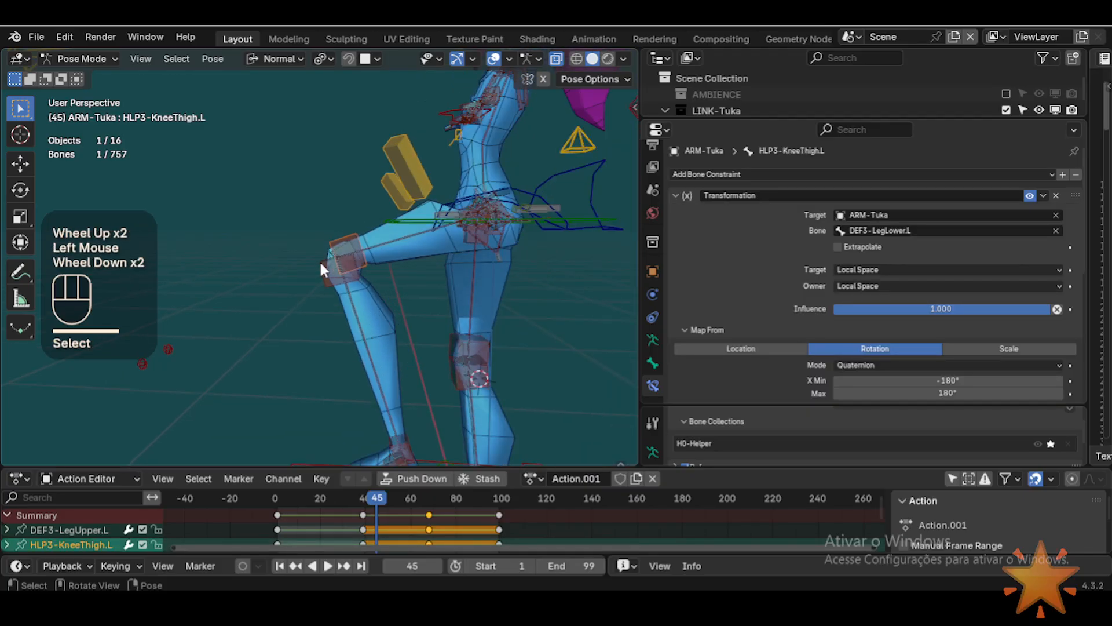
pyautogui.click(338, 230)
pyautogui.click(344, 232)
pyautogui.scroll(-1, 344, 232)
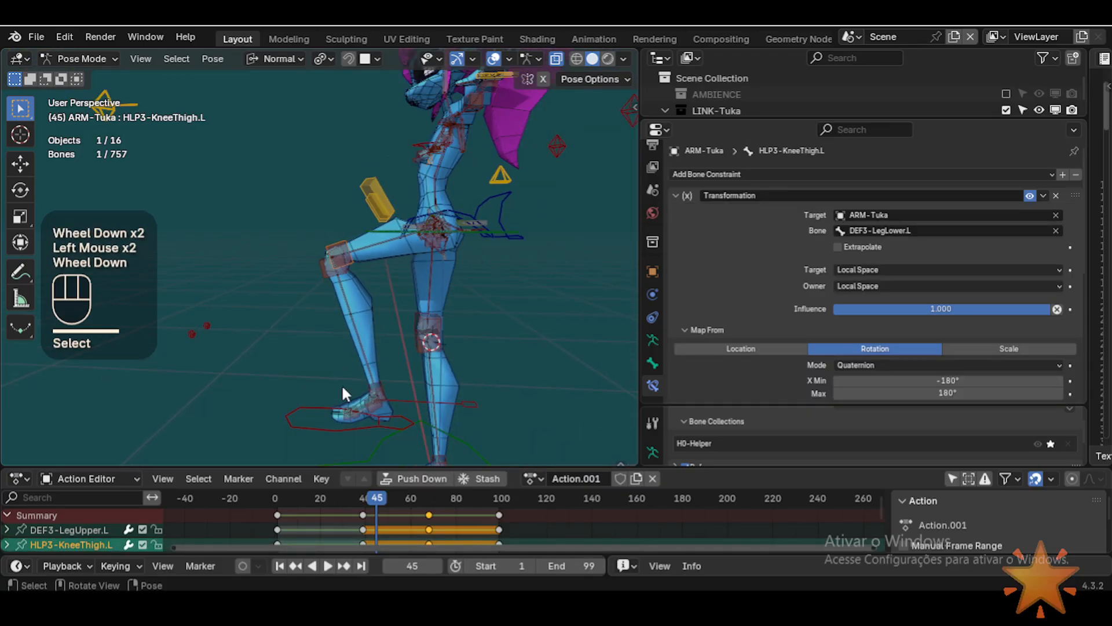
# Step: Move MTR-IK-Foot.L backward and then forward to test how the left knee folds and opens
pyautogui.click(325, 427)
pyautogui.press('g')
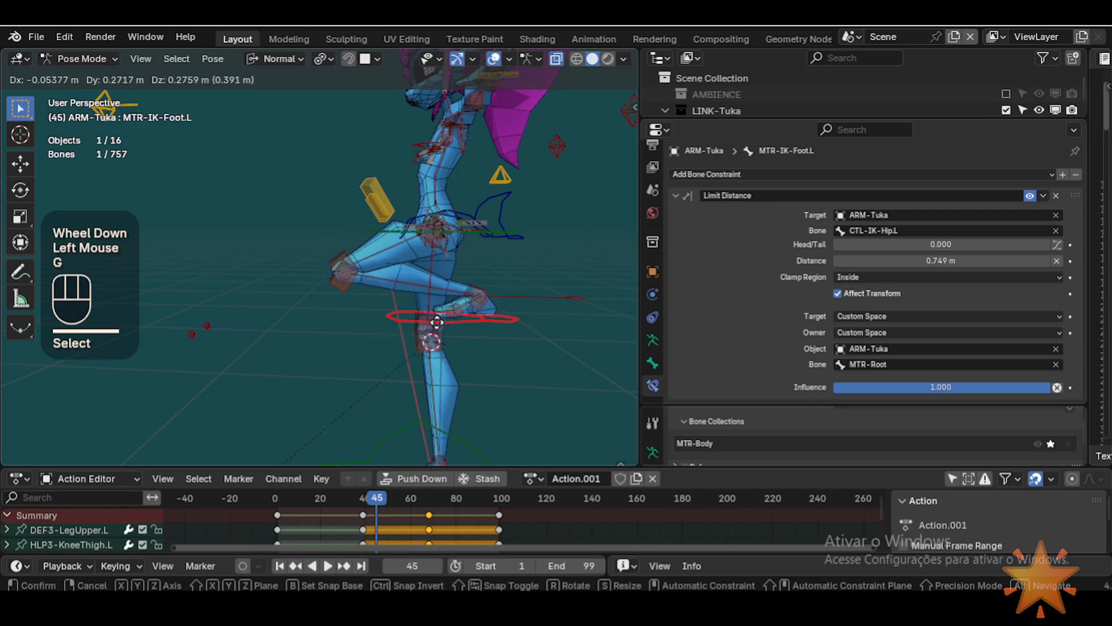
pyautogui.click(377, 355)
pyautogui.scroll(2, 402, 354)
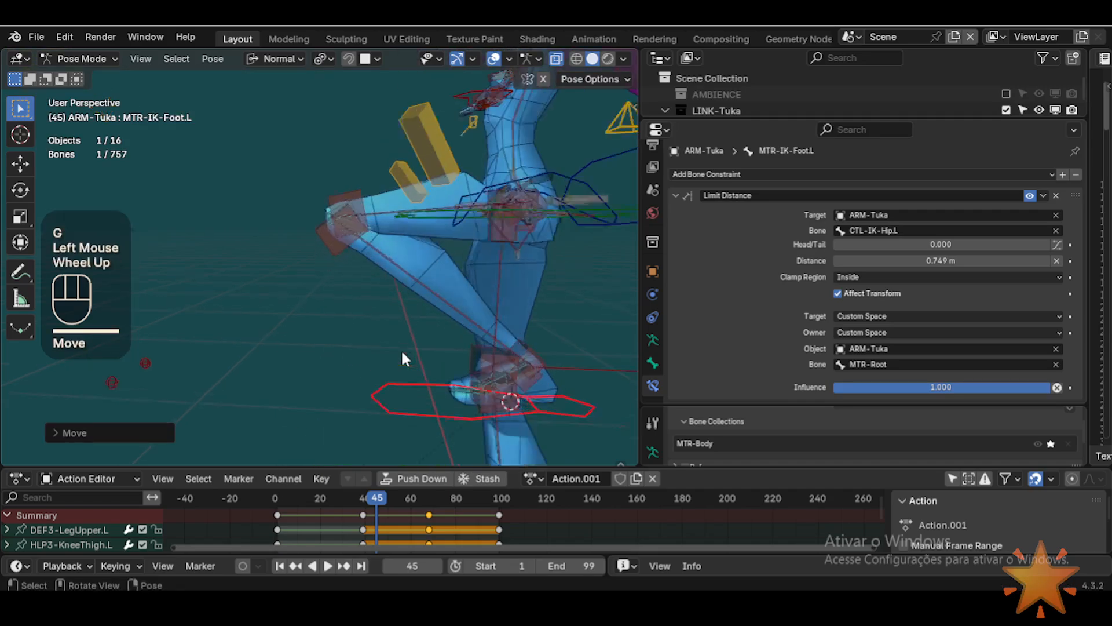
pyautogui.scroll(1, 403, 358)
pyautogui.press('g')
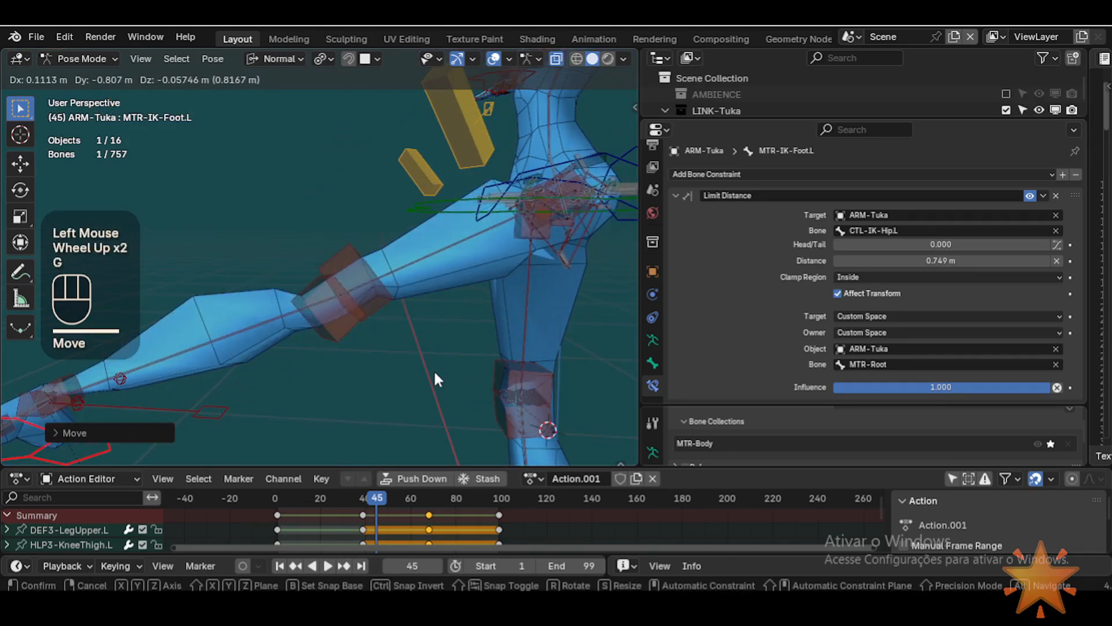
pyautogui.click(615, 399)
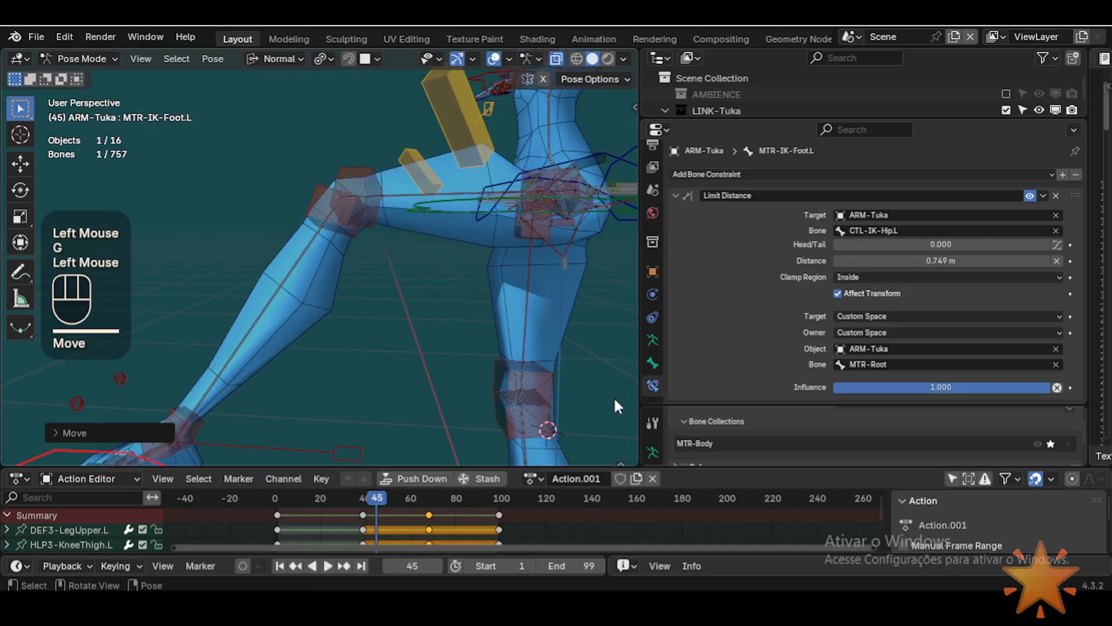
# Step: Extend the left leg forward with MTR-IK-Foot.L and rotate the foot so its toes point upward
pyautogui.scroll(-2, 318, 283)
pyautogui.keyDown('shift'); pyautogui.moveTo(318, 284); pyautogui.dragTo(400, 301, button='middle'); pyautogui.keyUp('shift')
pyautogui.press('g')
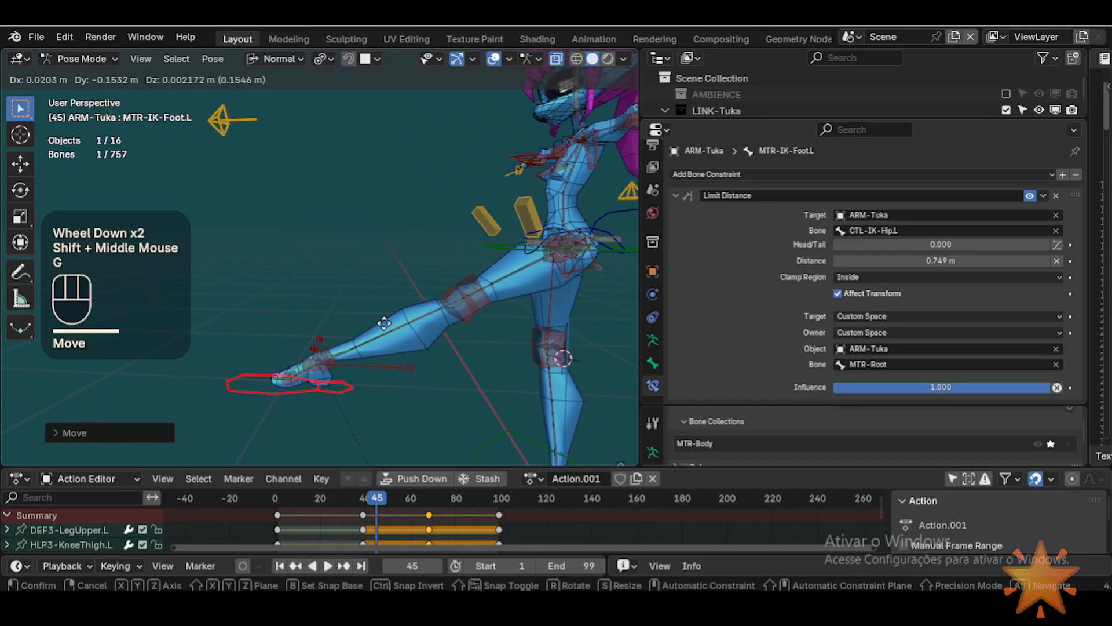
pyautogui.click(382, 325)
pyautogui.press('r')
pyautogui.click(359, 371)
pyautogui.press('g')
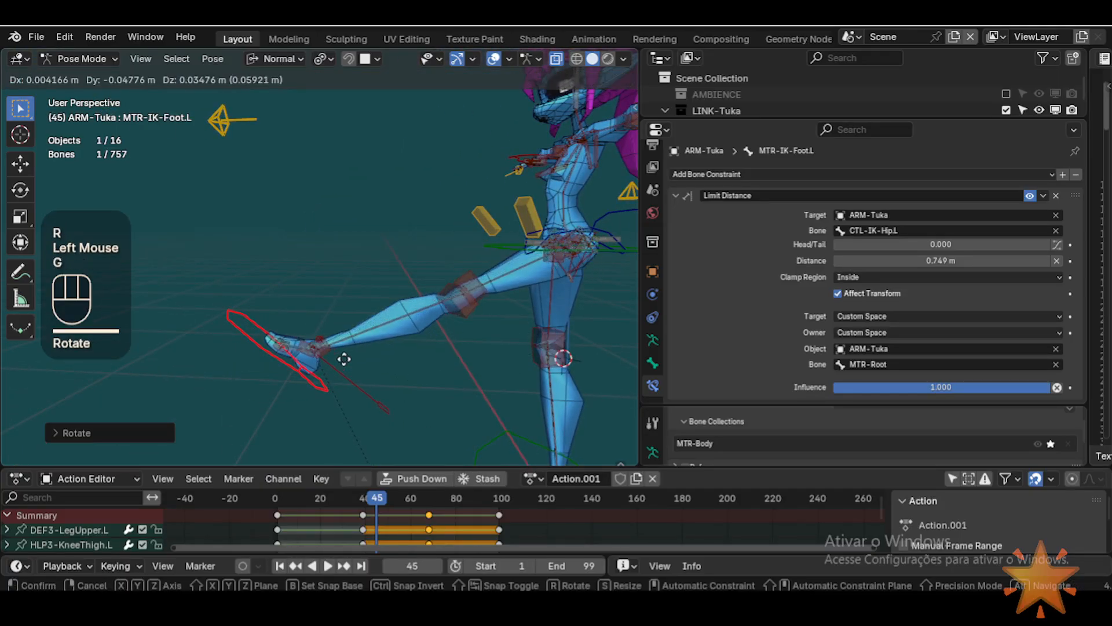
pyautogui.click(342, 365)
# Step: Clear the pose transforms of POL-Knee.L and move it upward to torso height in front of the character
pyautogui.scroll(3, 391, 345)
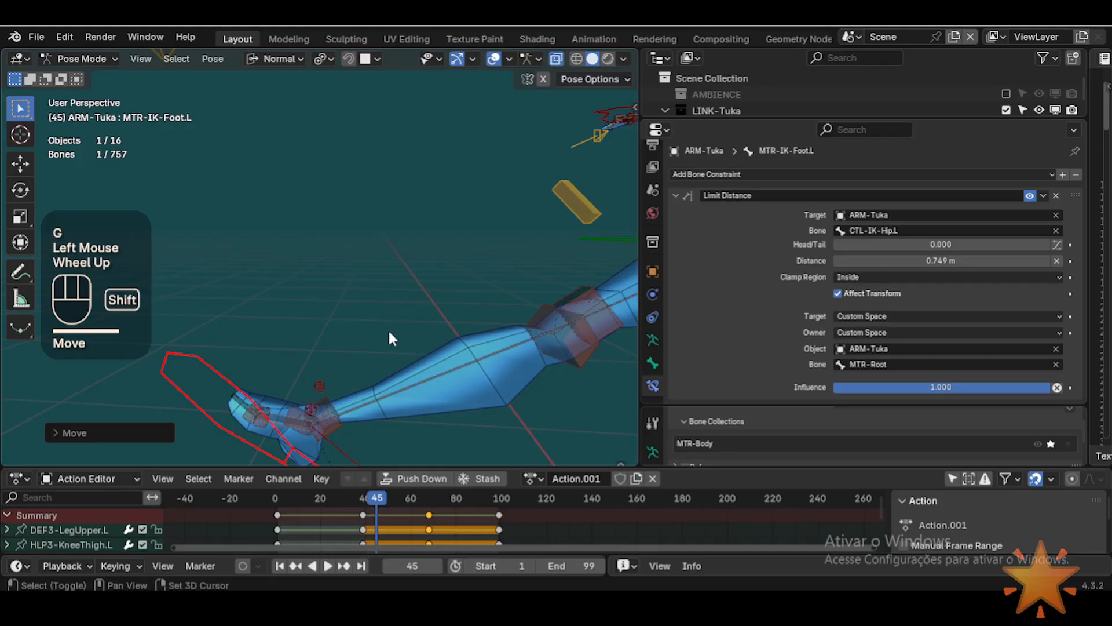
pyautogui.moveTo(389, 339)
pyautogui.mouseDown(button='middle')
pyautogui.moveTo(515, 386)
pyautogui.moveTo(402, 347)
pyautogui.mouseUp(button='middle')
pyautogui.keyDown('alt'); pyautogui.click(306, 394); pyautogui.keyUp('alt')
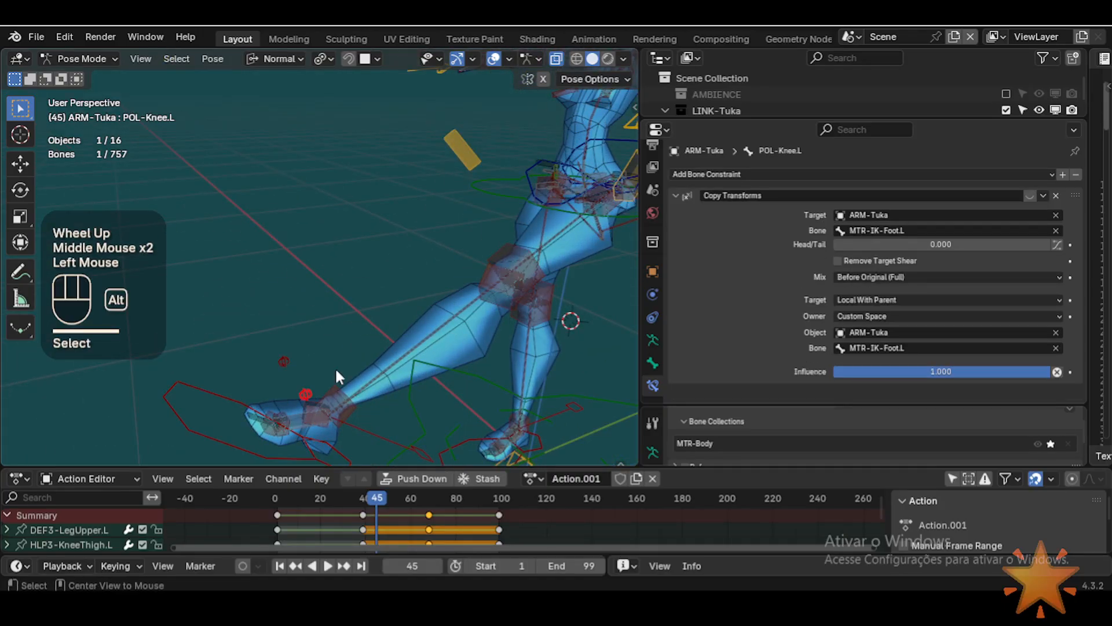
pyautogui.hotkey('alt', 'q')
pyautogui.scroll(-2, 313, 400)
pyautogui.press('g')
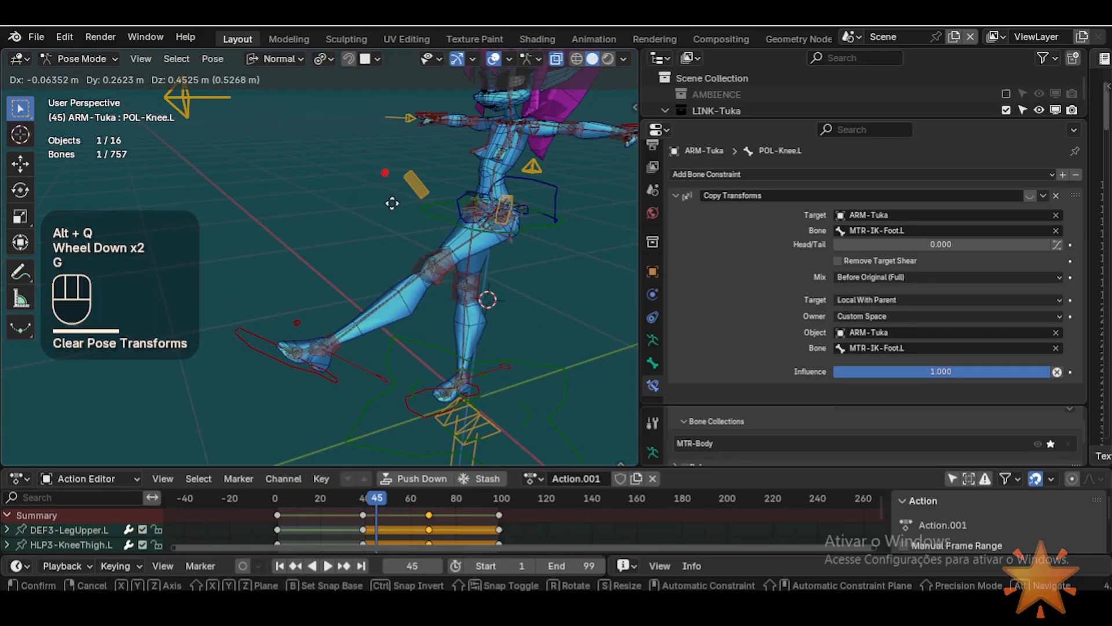
pyautogui.click(397, 231)
# Step: Move MTR-IK-Foot.L backward and up toward the hips to test the left knee in a tight fold
pyautogui.moveTo(396, 231); pyautogui.dragTo(410, 303, button='middle')
pyautogui.scroll(2, 402, 298)
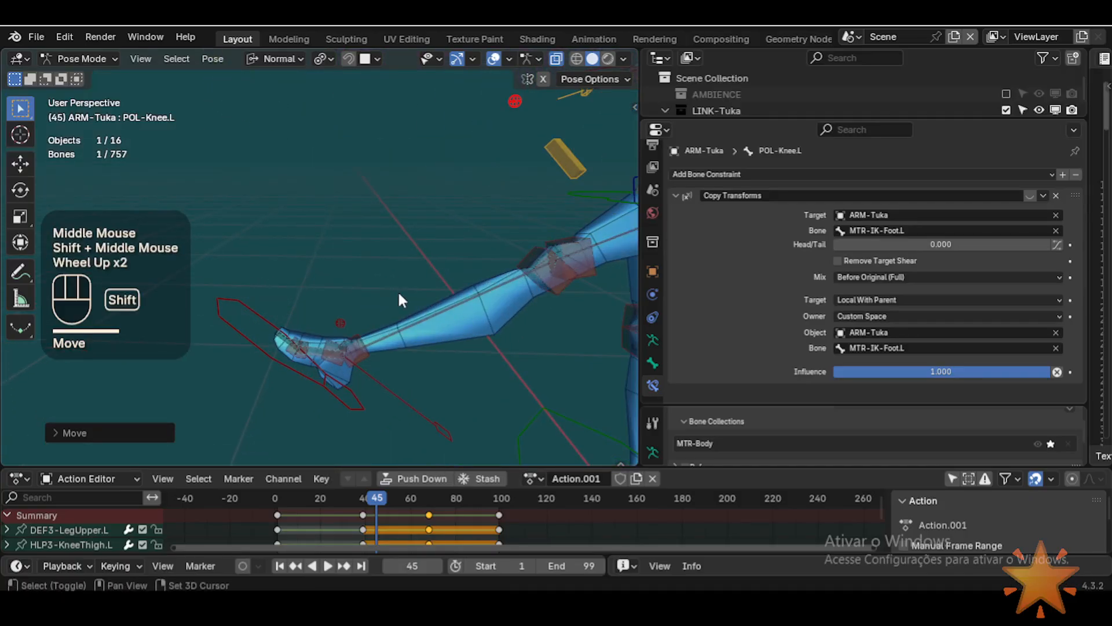
pyautogui.click(236, 339)
pyautogui.press('g')
pyautogui.click(481, 316)
pyautogui.keyDown('shift'); pyautogui.moveTo(481, 316); pyautogui.dragTo(214, 307, button='middle'); pyautogui.keyUp('shift')
pyautogui.press('g')
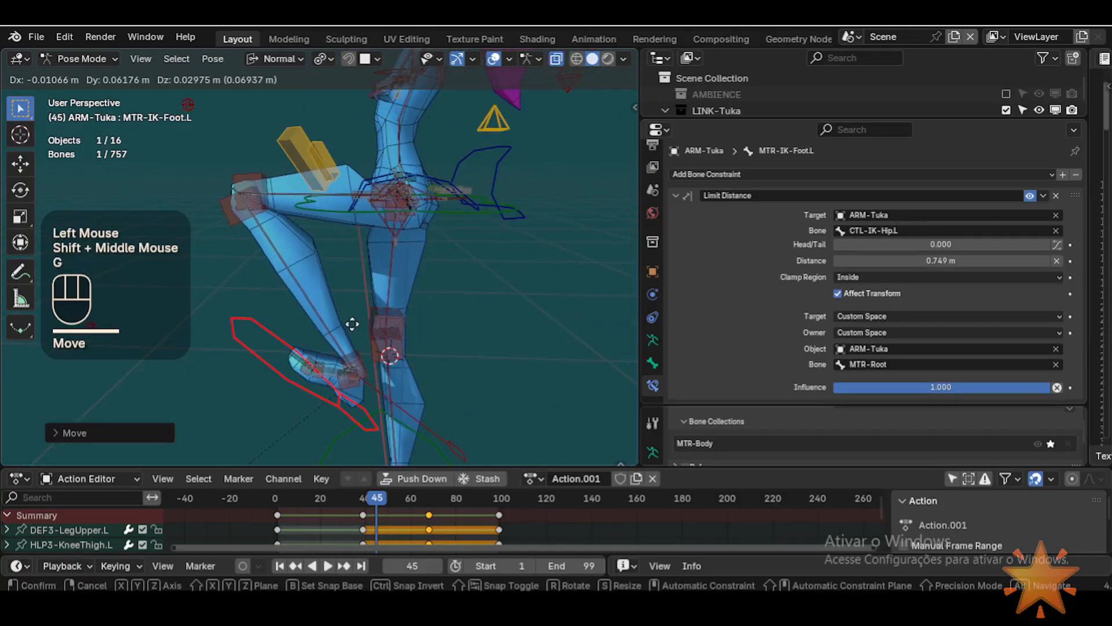
pyautogui.click(423, 289)
pyautogui.press('g')
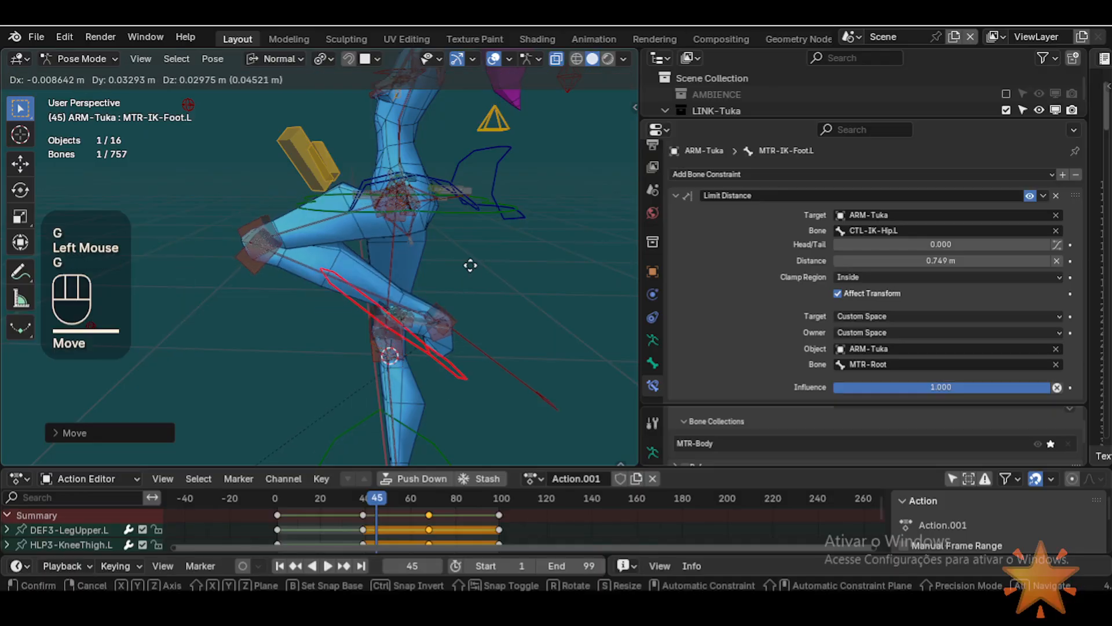
pyautogui.click(470, 265)
# Step: Extend the left leg forward with MTR-IK-Foot.L, then bring the foot back and down so the knee bends
pyautogui.keyDown('shift'); pyautogui.moveTo(470, 266); pyautogui.dragTo(498, 257, button='middle'); pyautogui.keyUp('shift')
pyautogui.press('g')
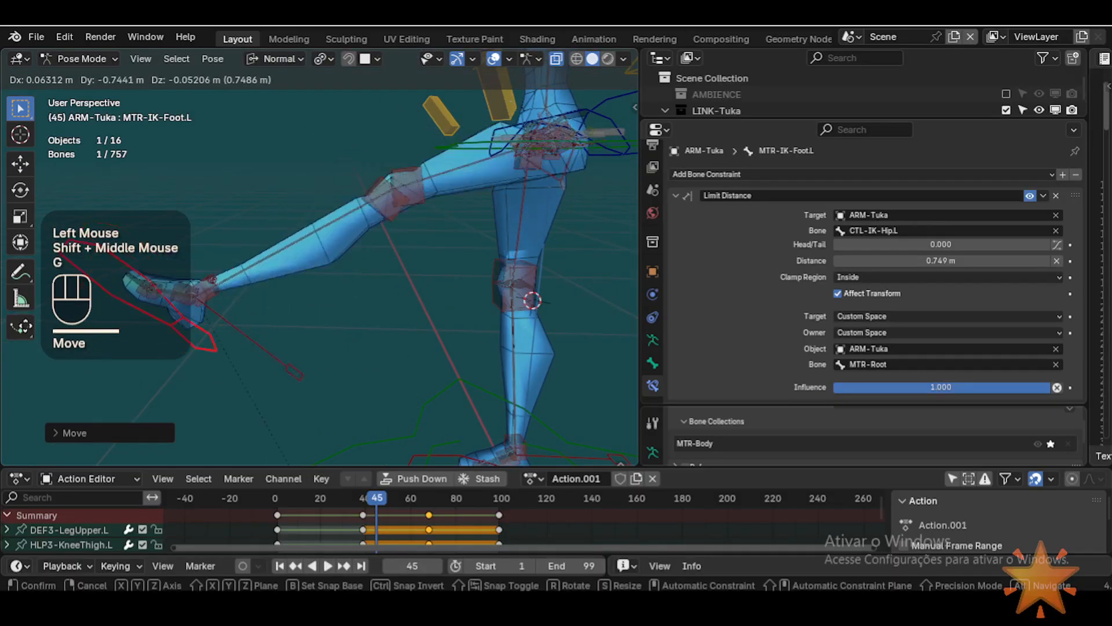
pyautogui.click(208, 289)
pyautogui.press('g')
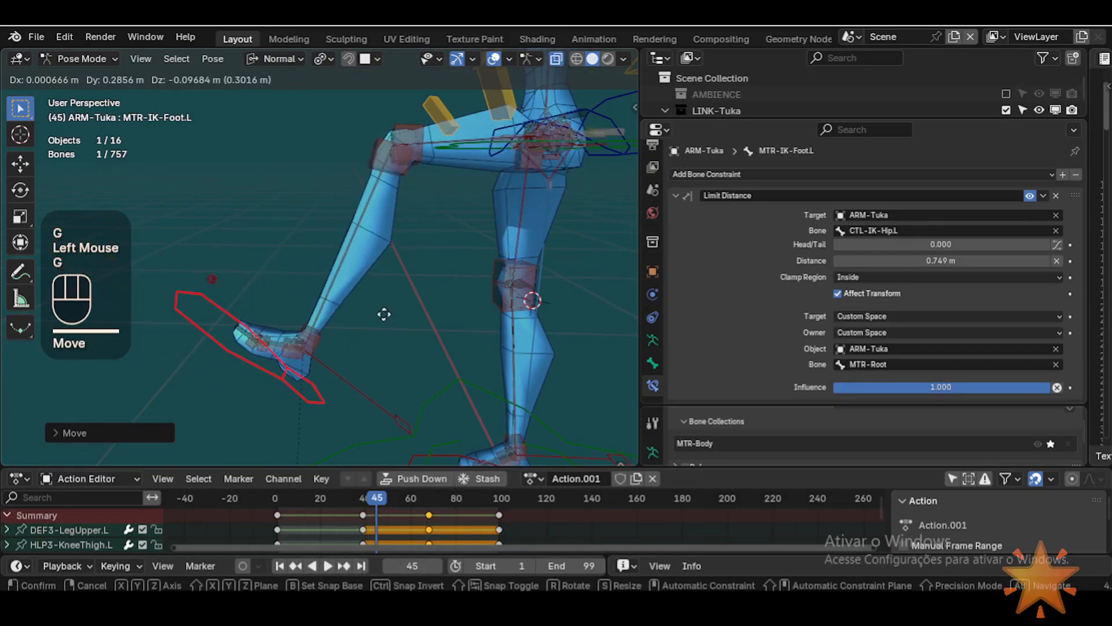
pyautogui.click(384, 315)
# Step: Compare the orientations of HLP3-KneeThigh.L and HLP3-KneeShin.L in the bent left knee, selecting each helper bone in turn
pyautogui.keyDown('shift'); pyautogui.moveTo(384, 314); pyautogui.dragTo(492, 182, button='middle'); pyautogui.keyUp('shift')
pyautogui.scroll(3, 398, 294)
pyautogui.keyDown('shift'); pyautogui.moveTo(399, 293); pyautogui.dragTo(420, 266, button='middle'); pyautogui.keyUp('shift')
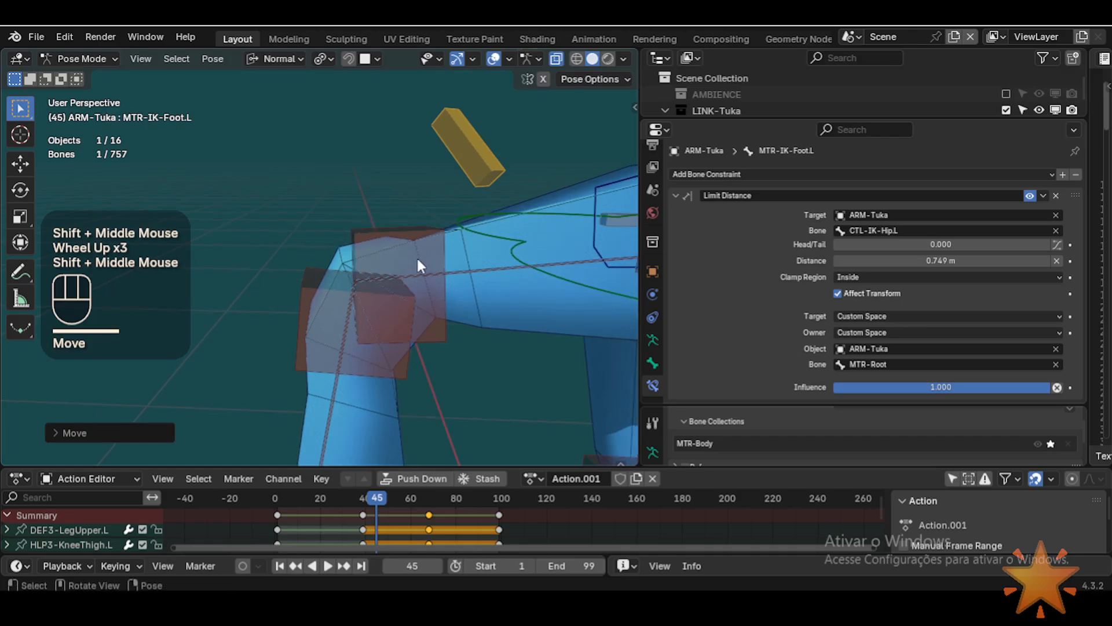
pyautogui.scroll(1, 399, 255)
pyautogui.click(430, 231)
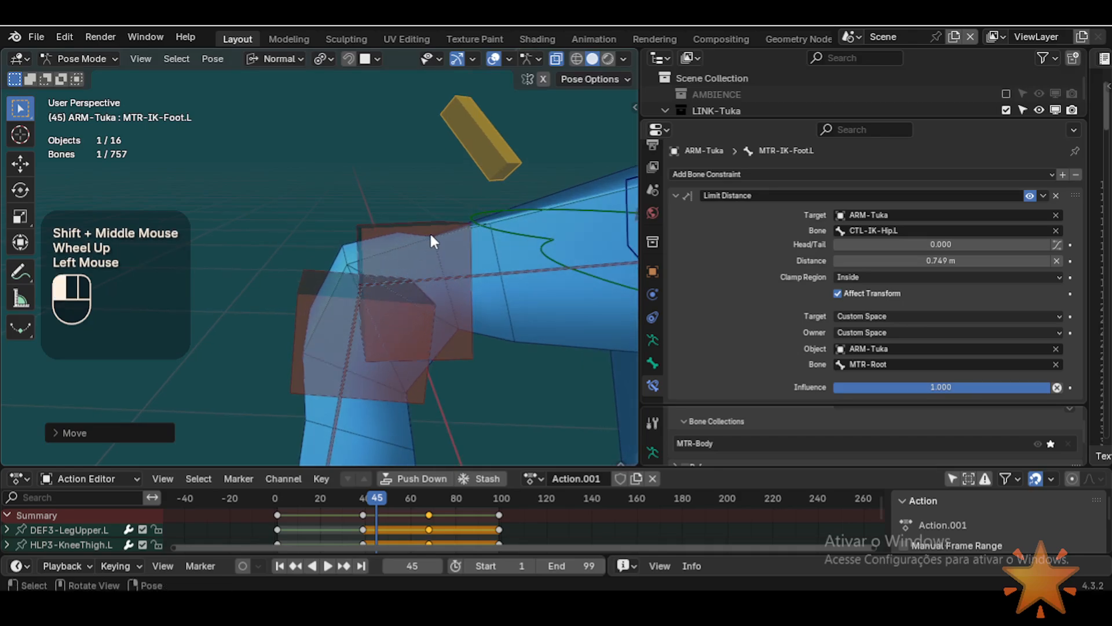
pyautogui.click(303, 339)
pyautogui.click(435, 239)
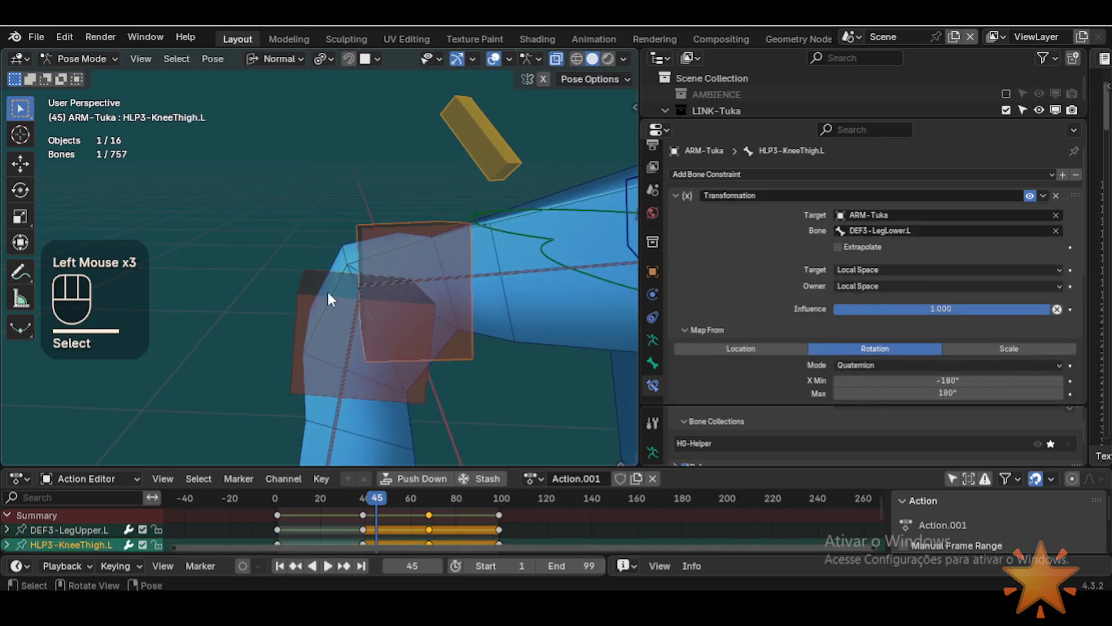
pyautogui.click(433, 232)
pyautogui.click(298, 332)
pyautogui.scroll(-1, 395, 222)
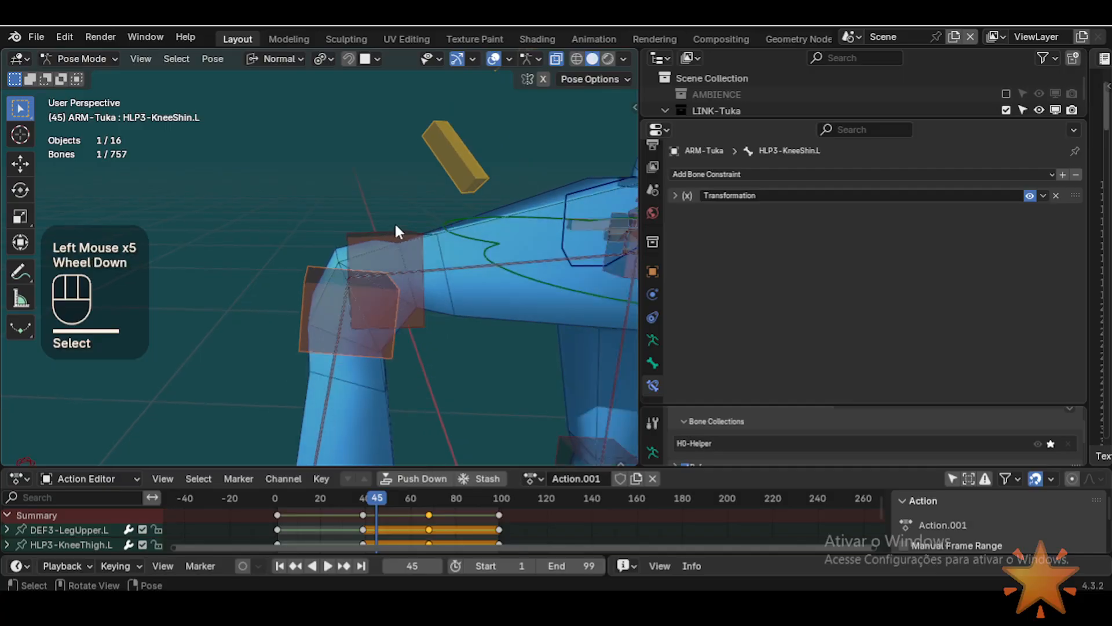
pyautogui.click(394, 222)
pyautogui.scroll(2, 380, 250)
pyautogui.scroll(-1, 464, 272)
pyautogui.scroll(-1, 450, 307)
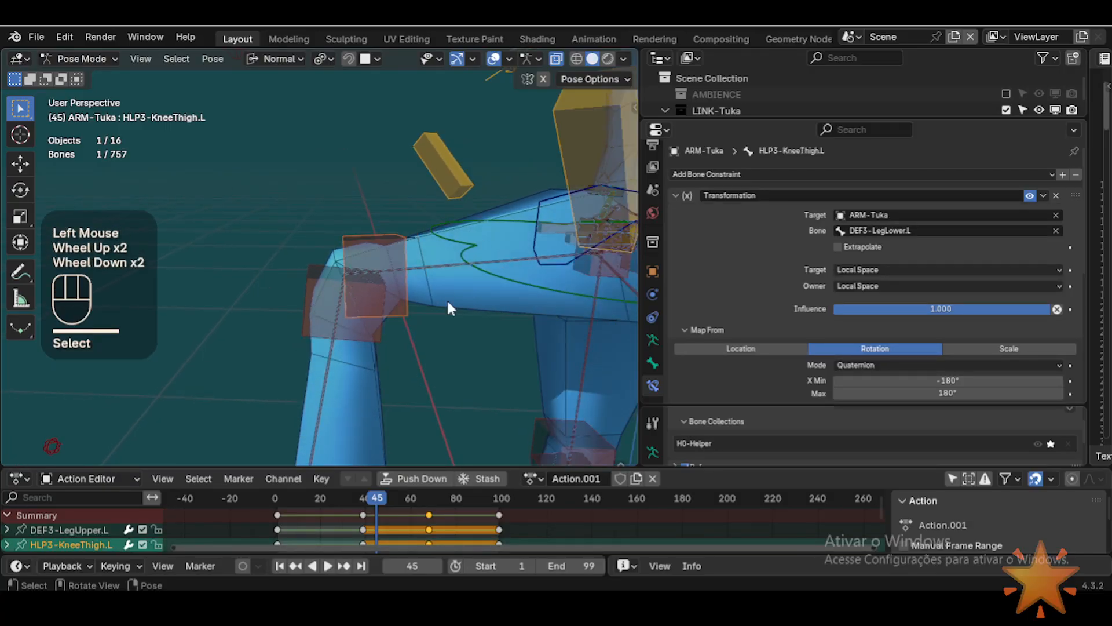
pyautogui.scroll(2, 330, 313)
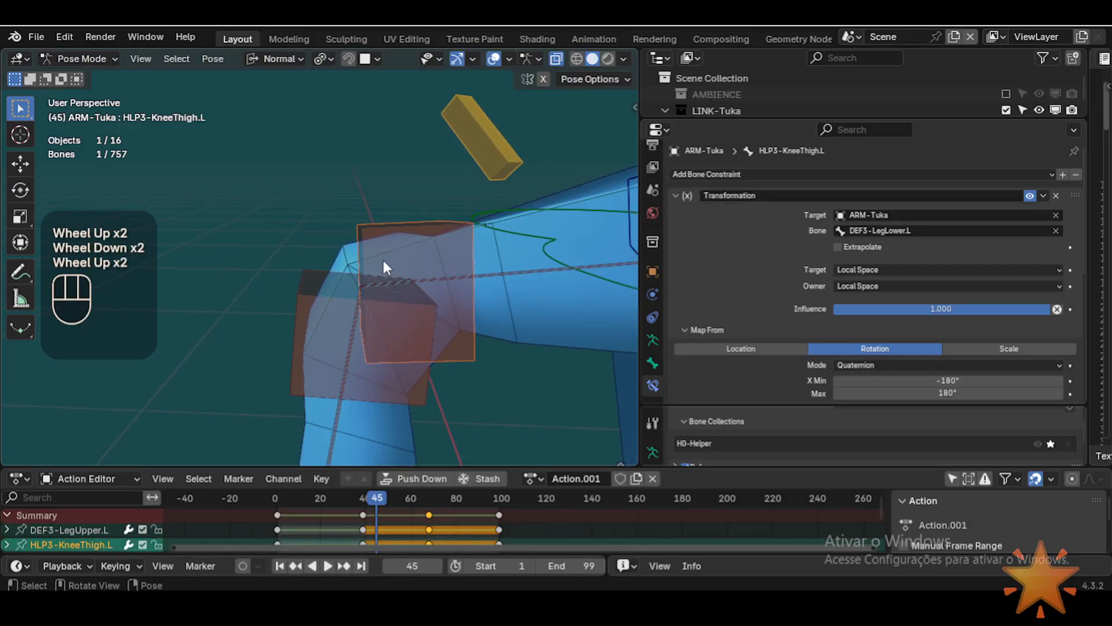
pyautogui.click(383, 259)
pyautogui.click(317, 314)
pyautogui.click(382, 248)
pyautogui.click(337, 305)
pyautogui.scroll(-2, 337, 313)
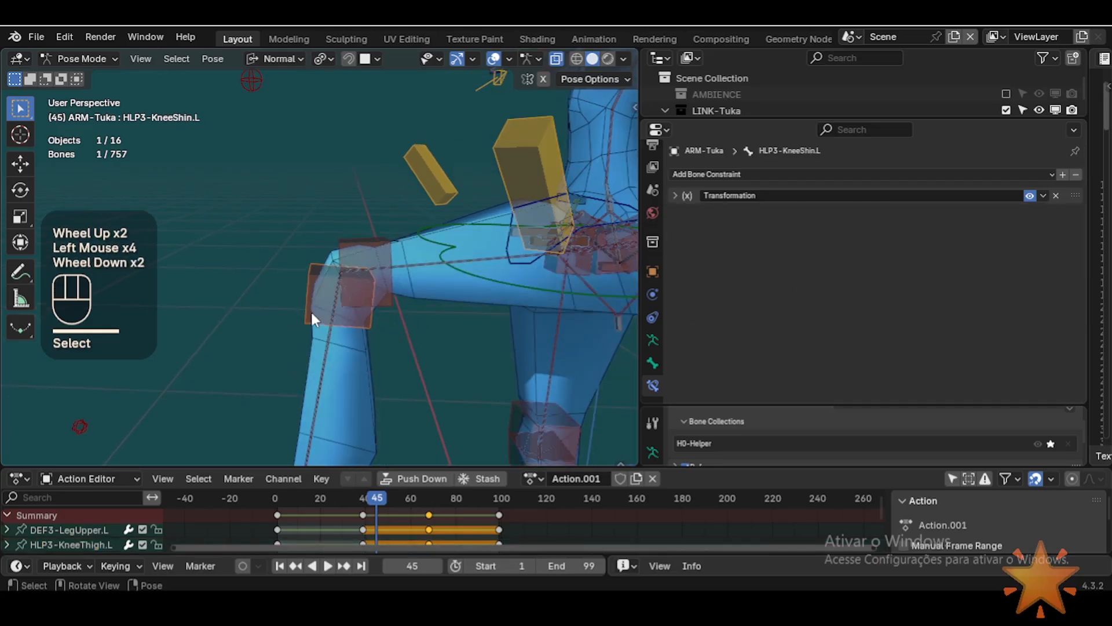
pyautogui.scroll(2, 325, 295)
pyautogui.click(391, 237)
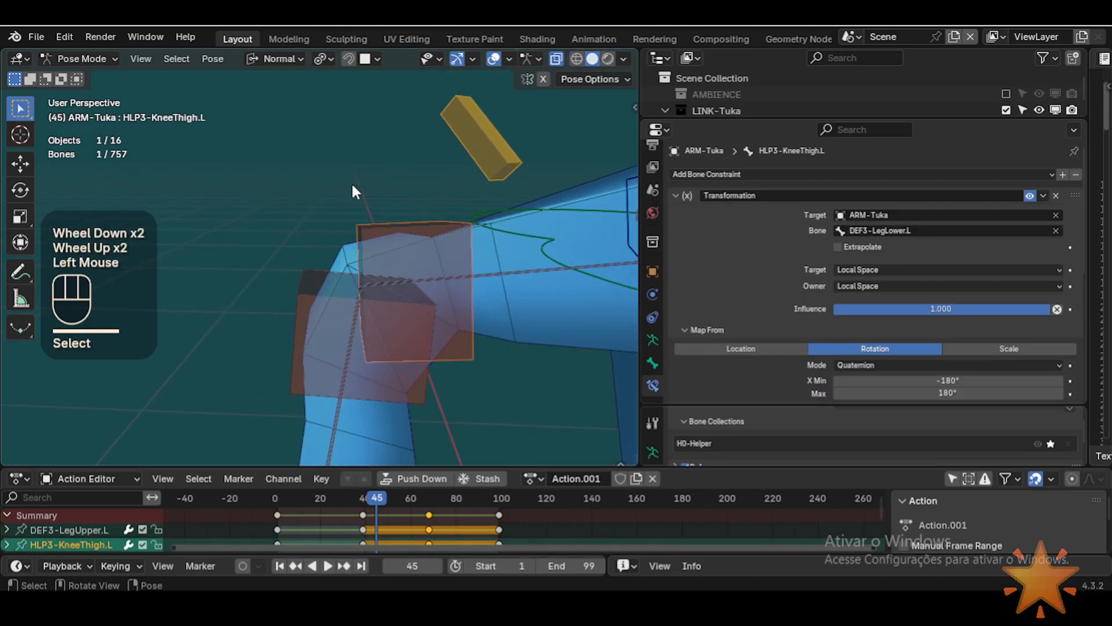
pyautogui.click(311, 369)
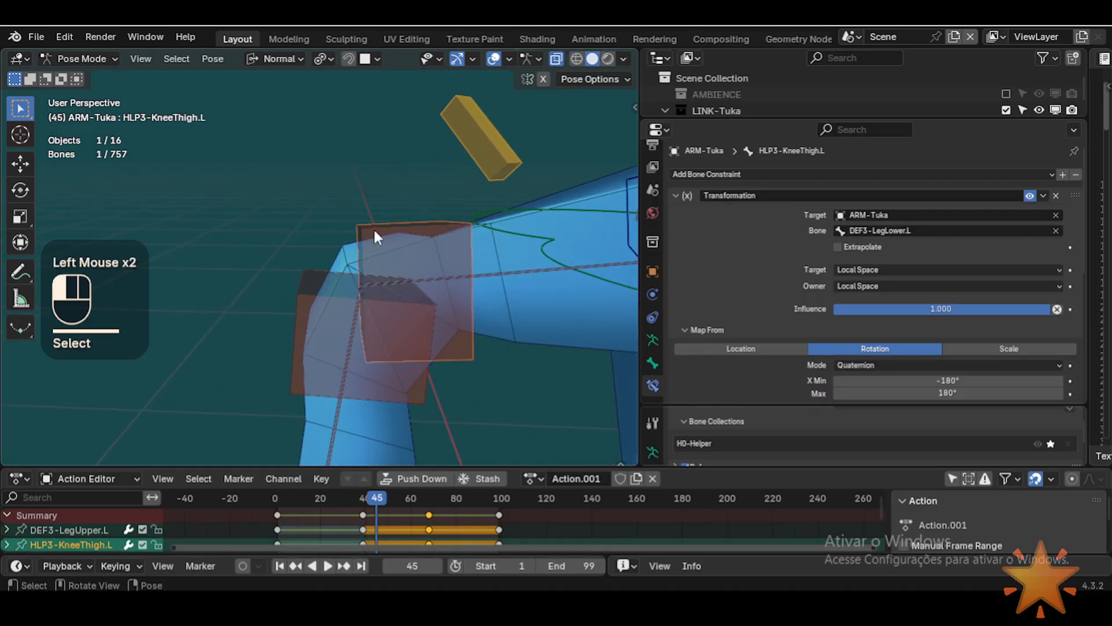
pyautogui.click(374, 228)
pyautogui.click(325, 312)
pyautogui.click(306, 347)
pyautogui.click(419, 234)
pyautogui.click(330, 336)
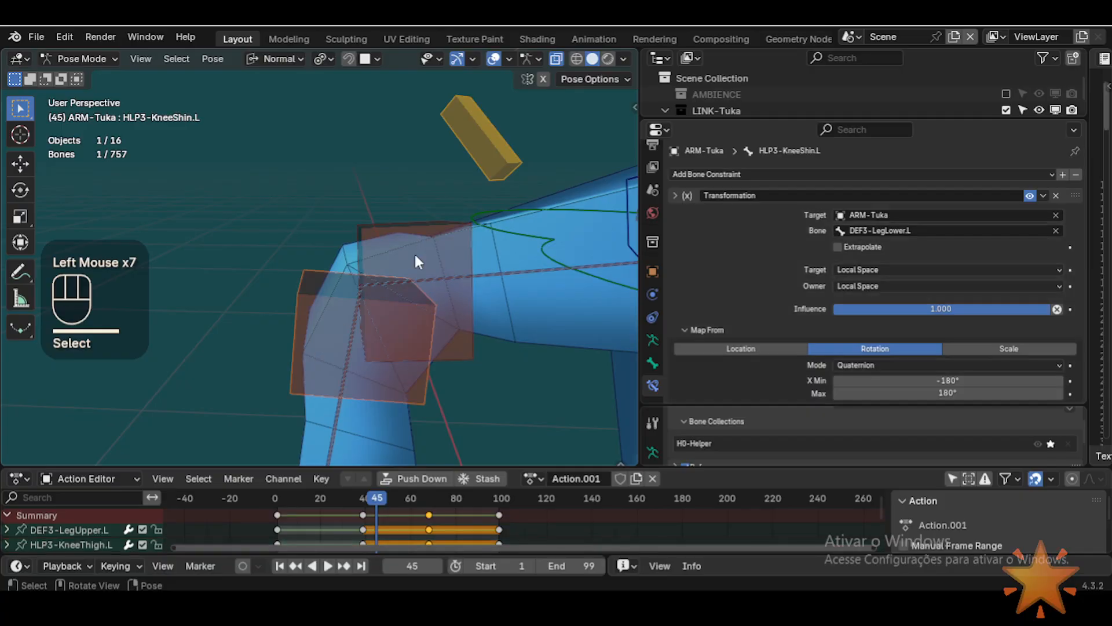
pyautogui.click(414, 251)
pyautogui.scroll(-2, 364, 304)
pyautogui.scroll(2, 363, 324)
pyautogui.click(319, 316)
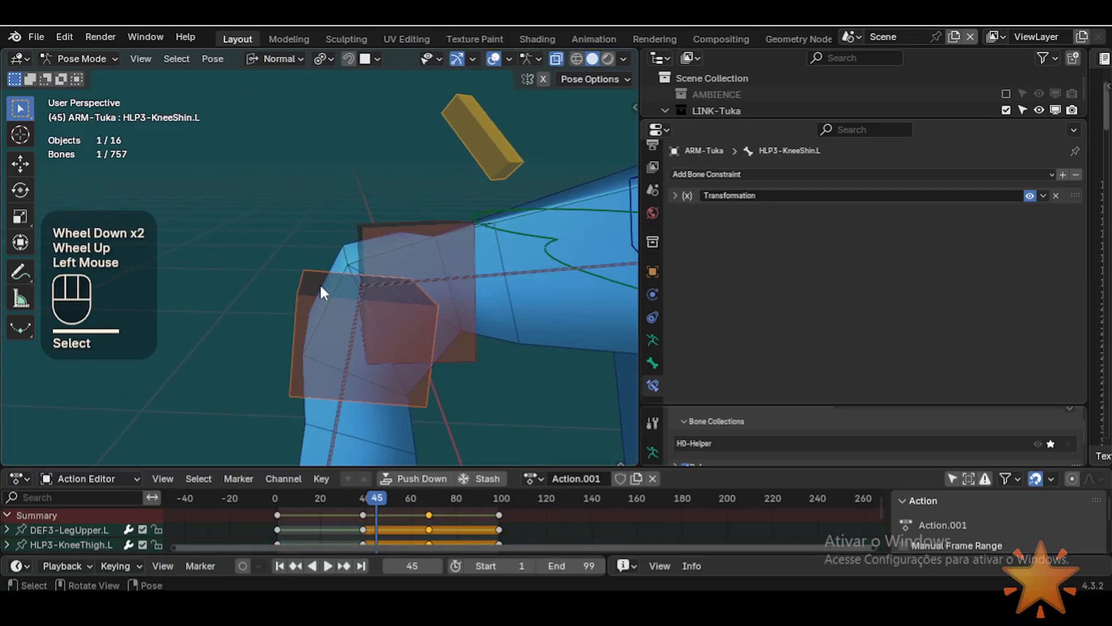
pyautogui.scroll(-2, 318, 313)
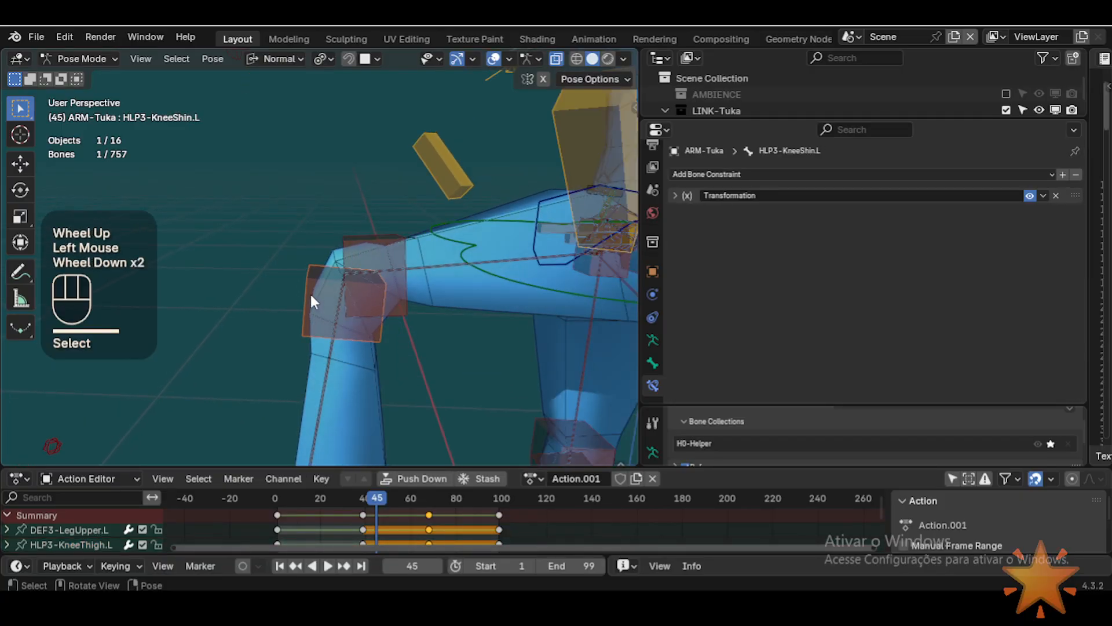
# Step: Move MTR-IK-Foot.L forward and down in stages to gradually open the left knee
pyautogui.scroll(-2, 313, 316)
pyautogui.keyDown('shift'); pyautogui.scroll(-1, 312, 315); pyautogui.keyUp('shift')
pyautogui.keyDown('shift'); pyautogui.moveTo(313, 316); pyautogui.dragTo(338, 231, button='middle'); pyautogui.keyUp('shift')
pyautogui.click(206, 357)
pyautogui.press('g')
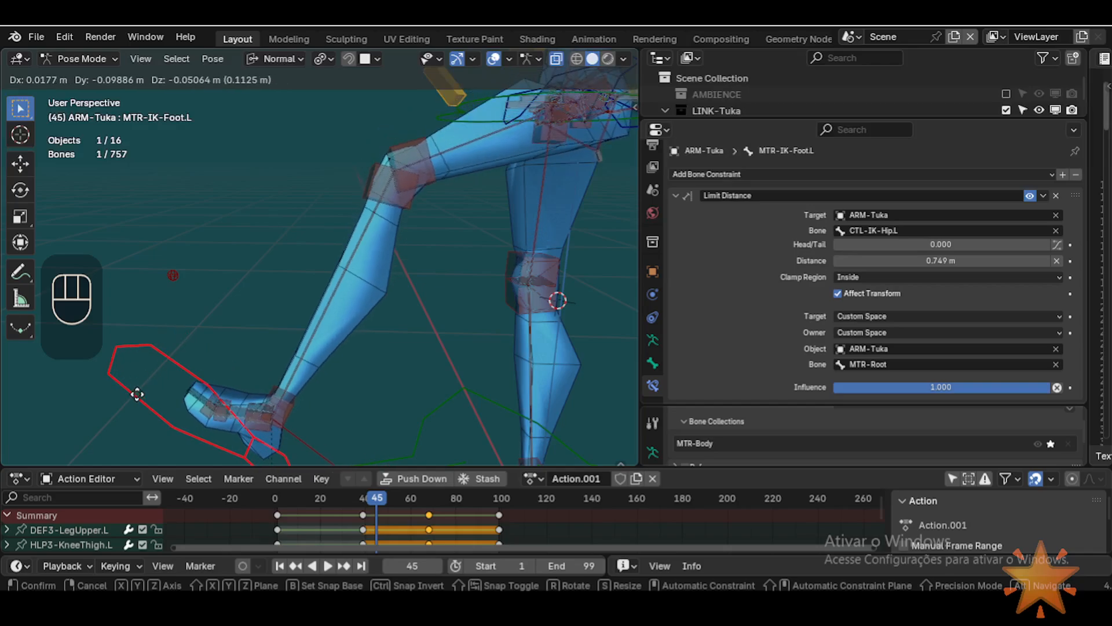
pyautogui.click(142, 387)
pyautogui.press('g')
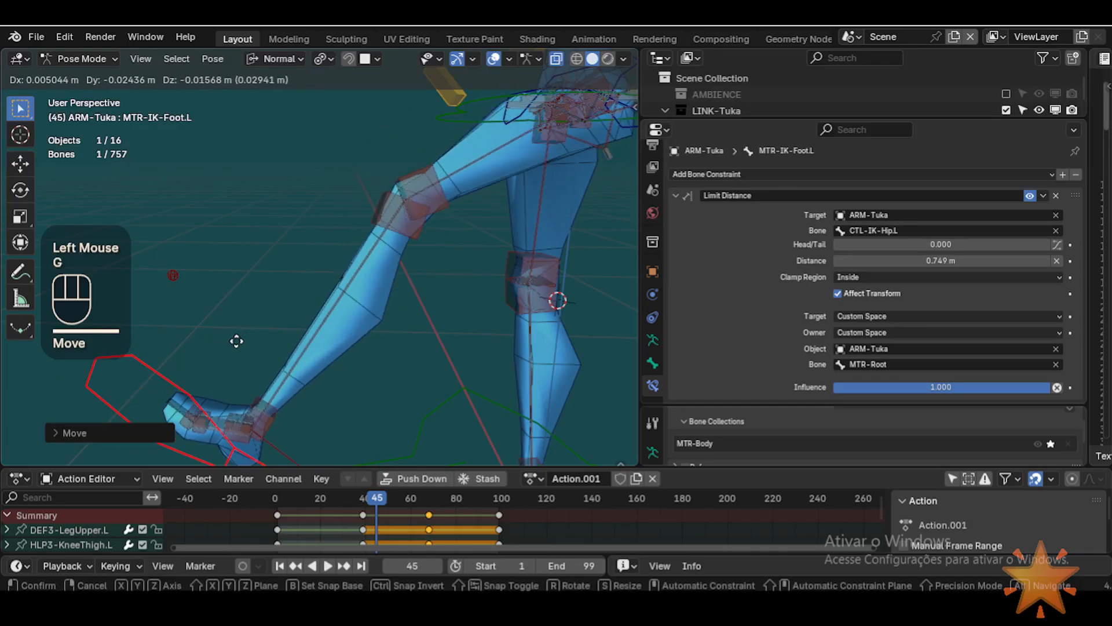
pyautogui.press('g')
pyautogui.click(215, 337)
# Step: Select DEF3-LegLower.L and examine how the shin bone and the knee helpers align on the partly opened leg
pyautogui.click(367, 290)
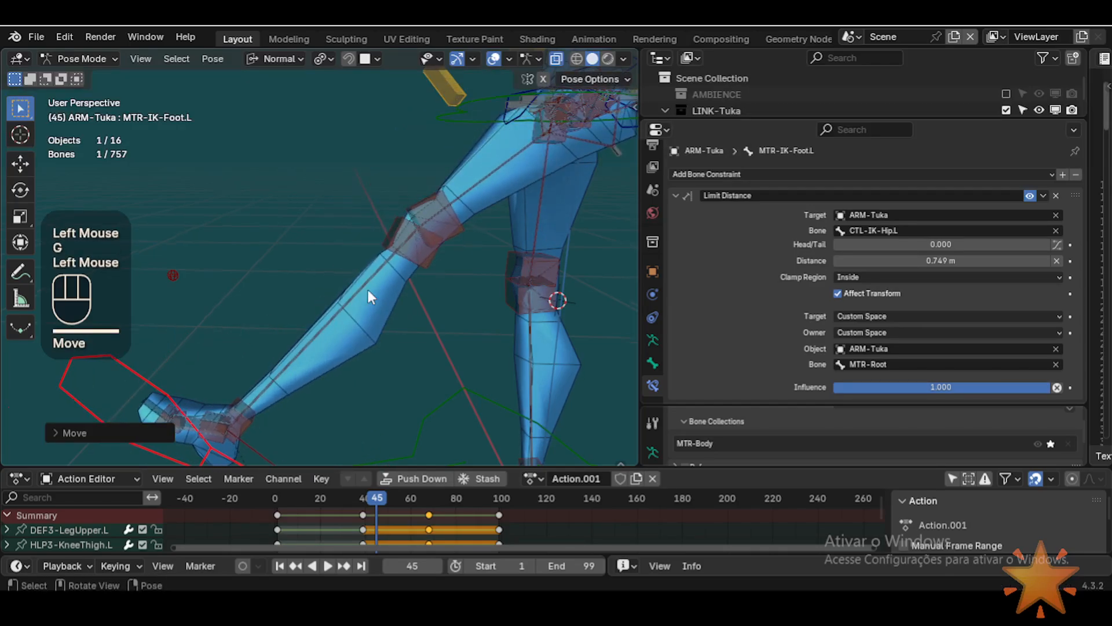
pyautogui.scroll(2, 387, 317)
pyautogui.click(388, 293)
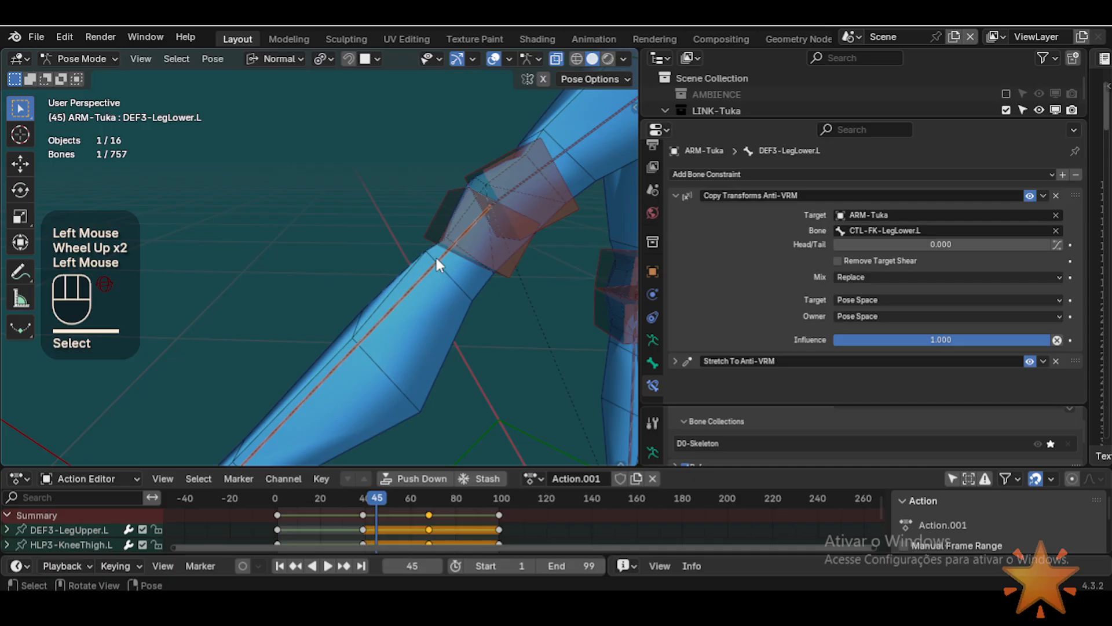
pyautogui.moveTo(462, 313); pyautogui.dragTo(464, 358, button='middle')
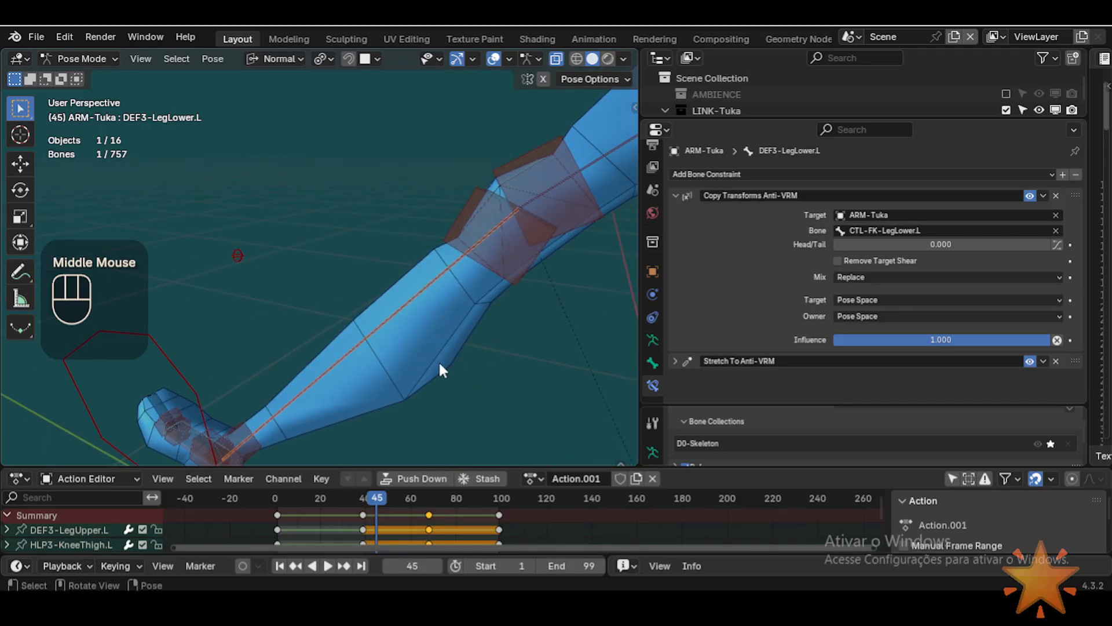
pyautogui.moveTo(440, 361); pyautogui.dragTo(489, 365, button='middle')
pyautogui.scroll(-1, 426, 332)
# Step: Move MTR-IK-Foot.L back toward the body in stages until the left knee is bent with the shin roughly vertical
pyautogui.click(159, 409)
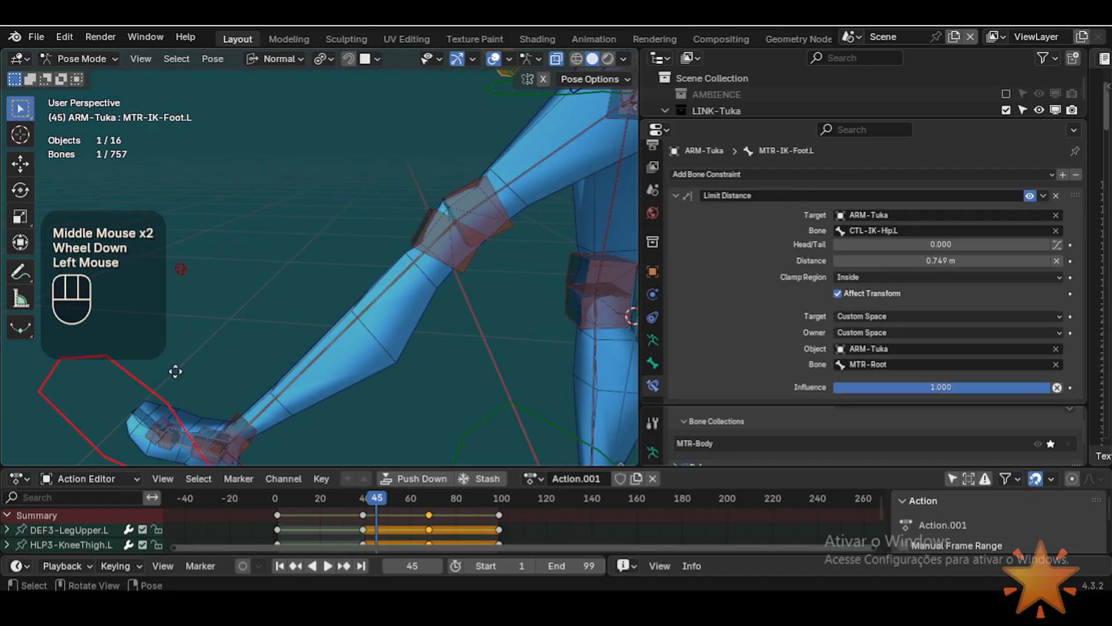
pyautogui.press('g')
pyautogui.click(391, 231)
pyautogui.keyDown('shift'); pyautogui.moveTo(391, 230); pyautogui.dragTo(344, 331, button='middle'); pyautogui.keyUp('shift')
pyautogui.scroll(1, 344, 331)
pyautogui.press('g')
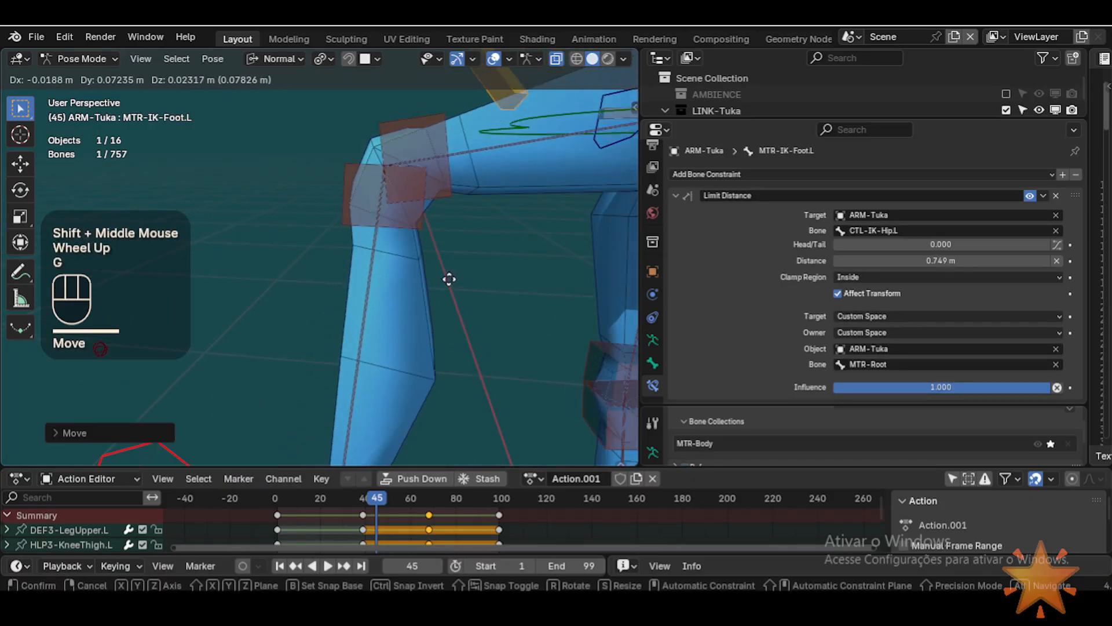
pyautogui.click(453, 321)
pyautogui.press('g')
pyautogui.click(472, 302)
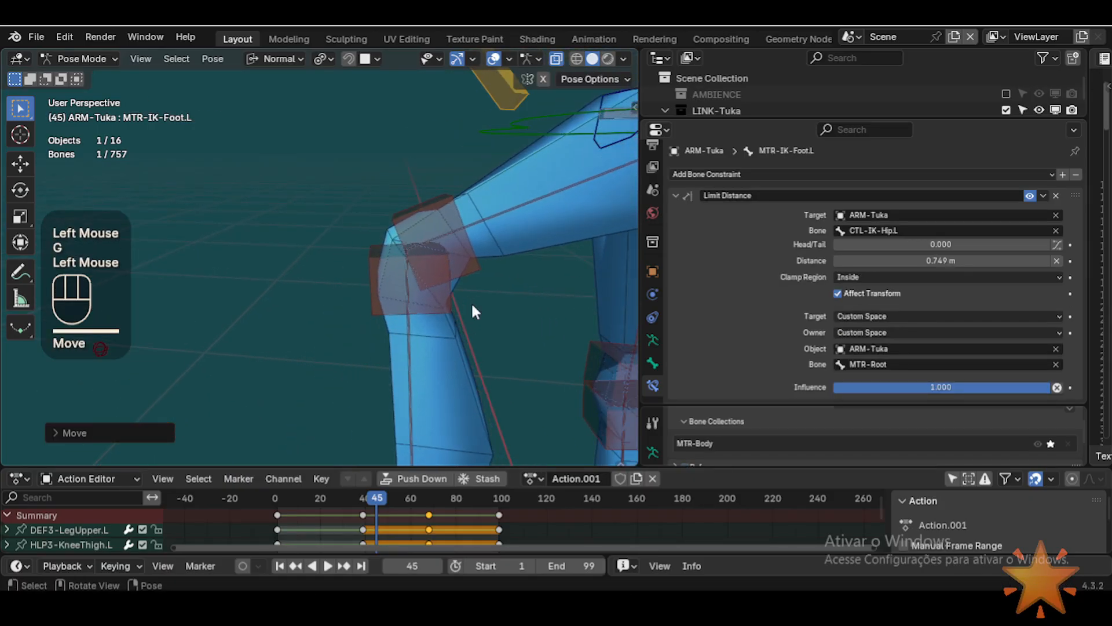
pyautogui.press('g')
pyautogui.click(437, 303)
# Step: Select HLP3-KneeThigh.L and examine the mesh deformation at the front corner of the bent left knee
pyautogui.scroll(1, 437, 302)
pyautogui.keyDown('shift'); pyautogui.moveTo(436, 302); pyautogui.dragTo(365, 318, button='middle'); pyautogui.keyUp('shift')
pyautogui.keyDown('shift'); pyautogui.scroll(1, 365, 317); pyautogui.keyUp('shift')
pyautogui.scroll(1, 371, 307)
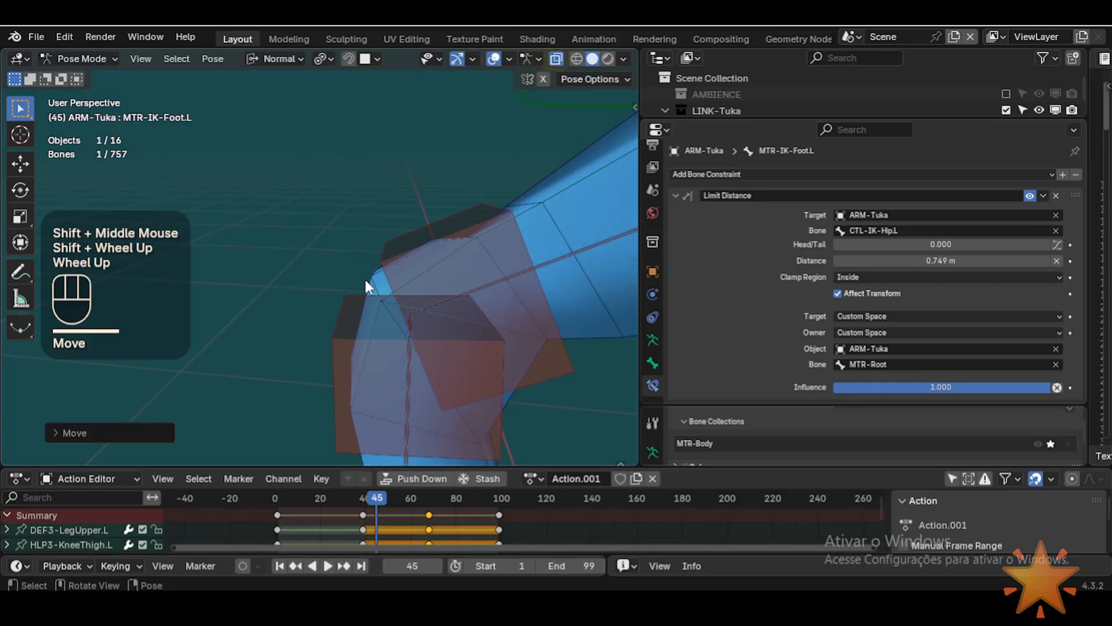
pyautogui.moveTo(366, 273)
pyautogui.mouseDown(button='middle')
pyautogui.moveTo(388, 211)
pyautogui.moveTo(322, 377)
pyautogui.moveTo(366, 272)
pyautogui.moveTo(360, 297)
pyautogui.moveTo(371, 294)
pyautogui.mouseUp(button='middle')
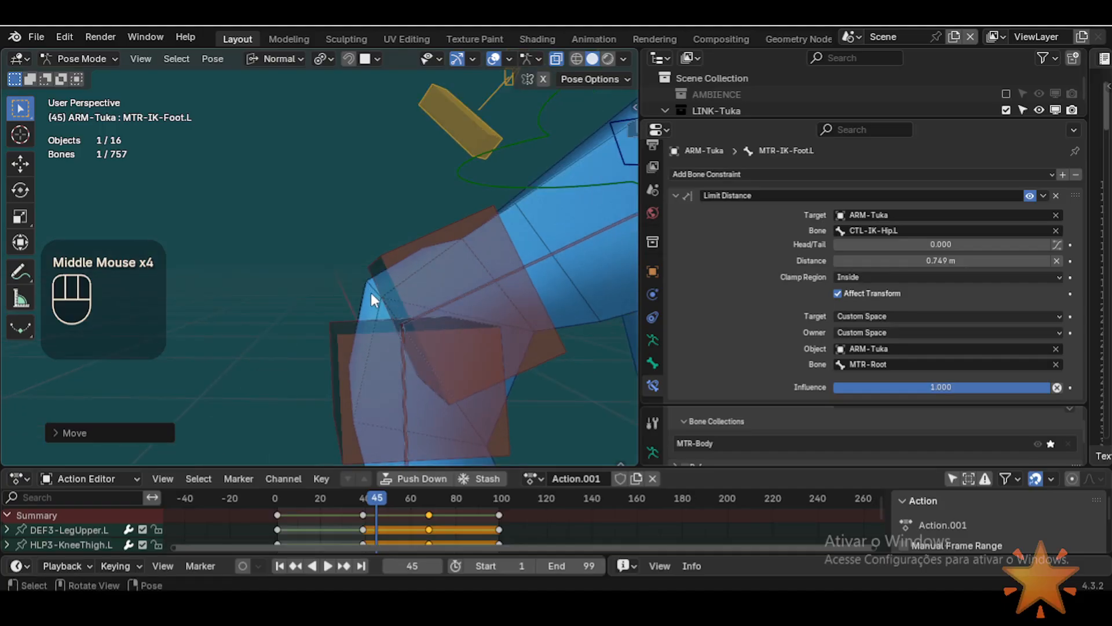
pyautogui.click(364, 284)
pyautogui.scroll(-1, 361, 280)
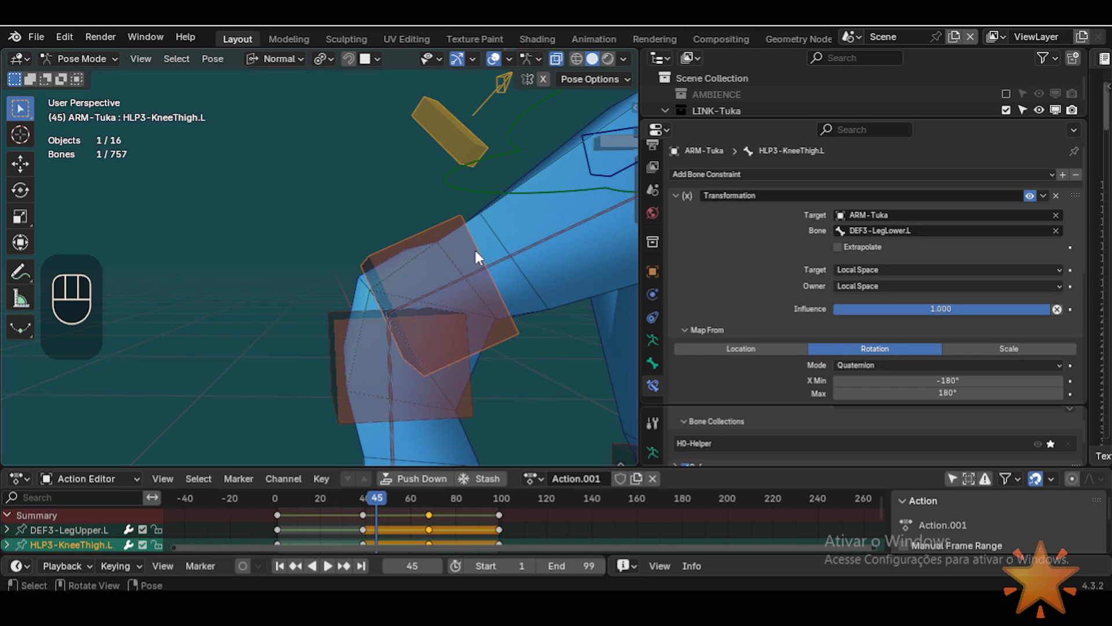
# Step: Put 0-Body-Tuka into Weight Paint mode together with ARM-Tuka, showing the weights of HLP3-KneeThigh.L
pyautogui.click(470, 222)
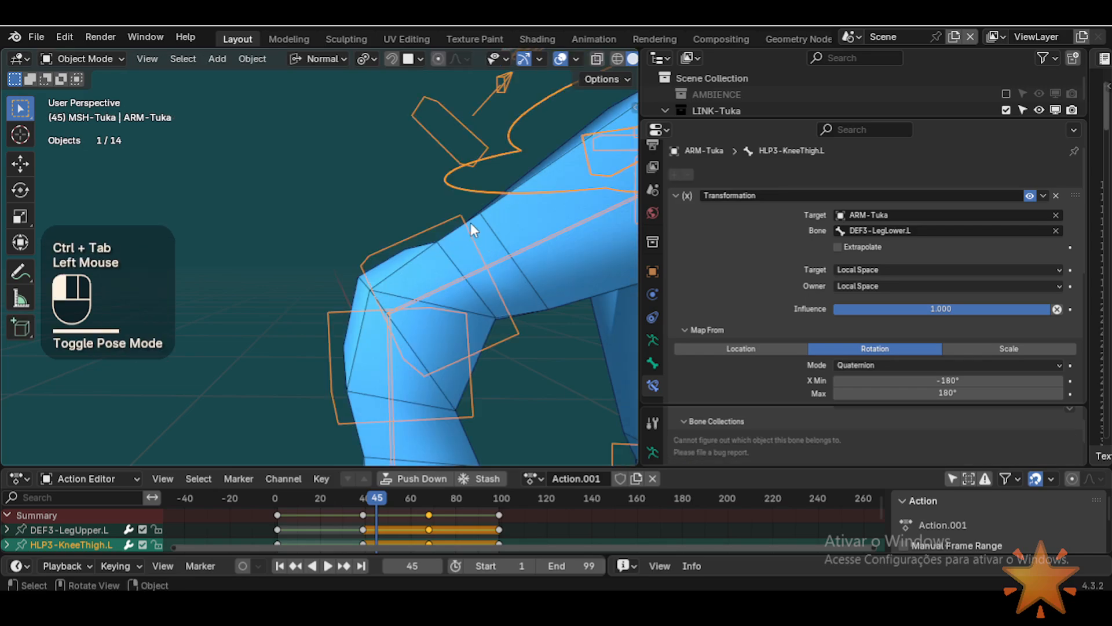
pyautogui.click(481, 223)
pyautogui.keyDown('shift'); pyautogui.click(490, 222); pyautogui.keyUp('shift')
pyautogui.hotkey('ctrl', 'Tab')
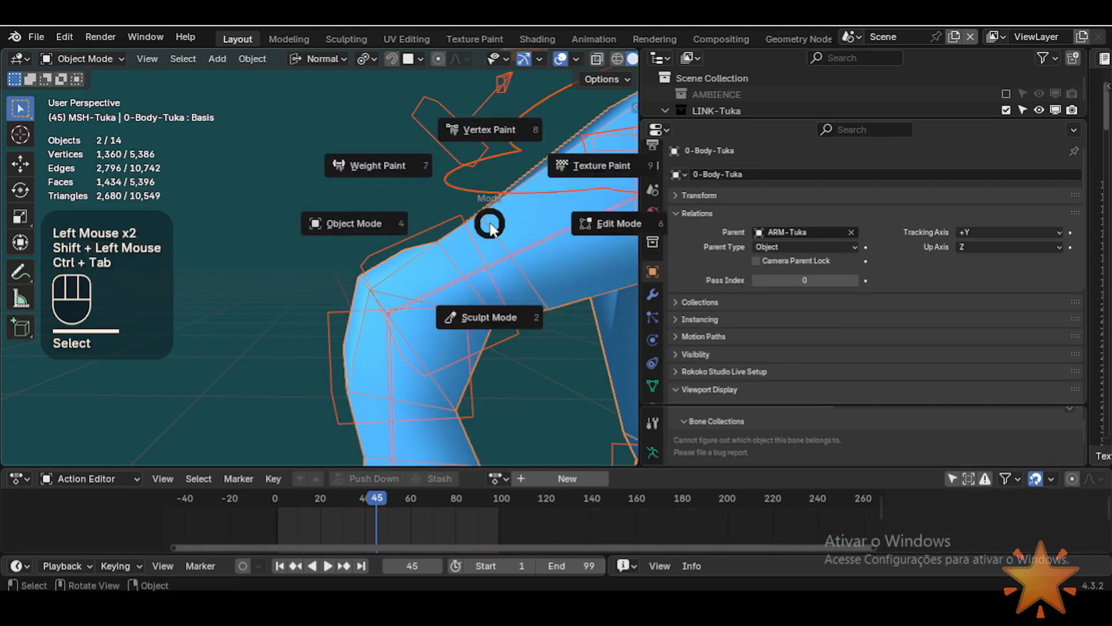
pyautogui.keyDown('alt'); pyautogui.click(443, 284); pyautogui.keyUp('alt')
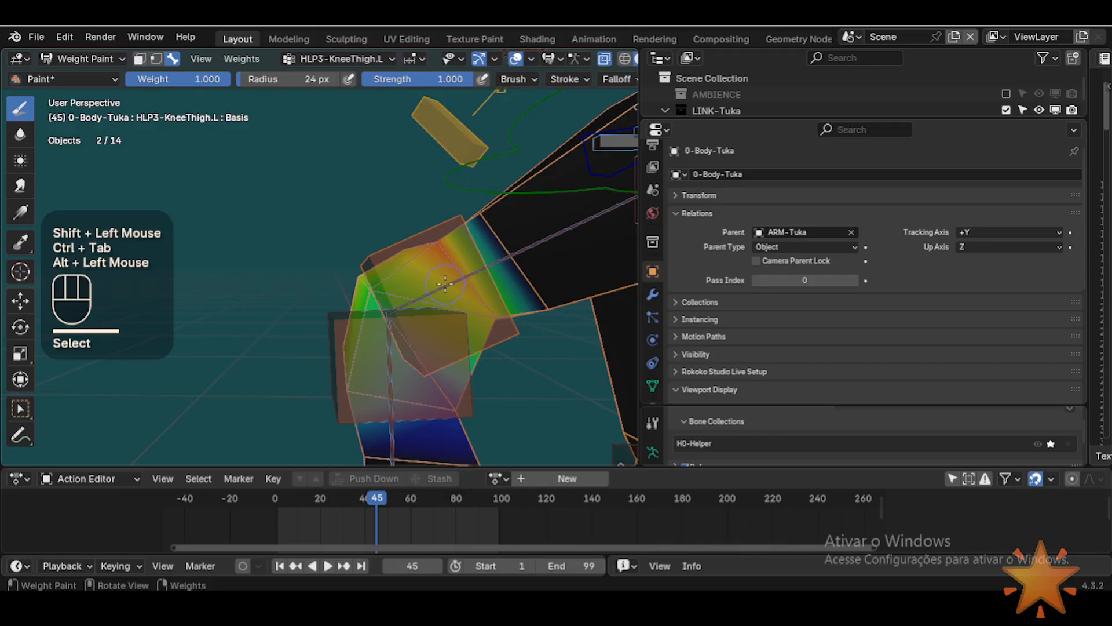
# Step: Save the file and enlarge the weight brush radius to 44 px for work on the left knee
pyautogui.hotkey('ctrl', 's')
pyautogui.hotkey('ctrl', 'f')
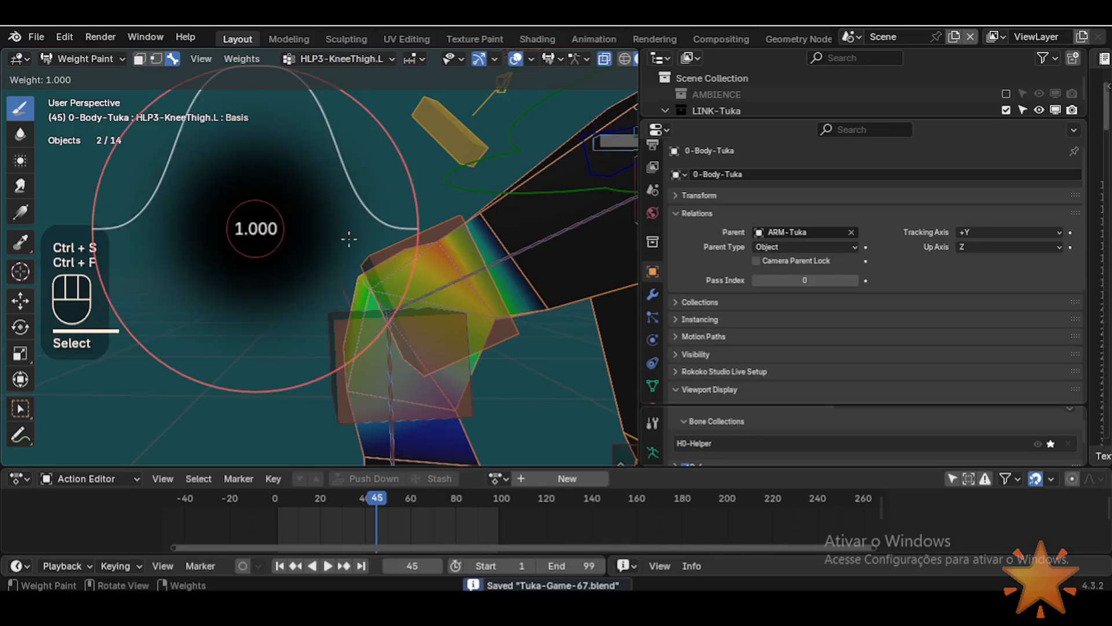
pyautogui.keyDown('ctrl'); pyautogui.click(354, 249); pyautogui.keyUp('ctrl')
pyautogui.moveTo(365, 272)
pyautogui.mouseDown(button='middle')
pyautogui.moveTo(378, 296)
pyautogui.moveTo(401, 302)
pyautogui.mouseUp(button='middle')
pyautogui.moveTo(401, 302)
pyautogui.keyDown('ctrl'); pyautogui.mouseDown(button='middle')
pyautogui.moveTo(405, 316)
pyautogui.moveTo(328, 290)
pyautogui.mouseUp(button='middle'); pyautogui.keyUp('ctrl')
pyautogui.press('f')
pyautogui.click(391, 307)
# Step: Try painting weight 1.000 at the left knee's front corner for HLP3-KneeThigh.L and HLP3-KneeShin.L, undoing everything back to Object Mode
pyautogui.click(321, 270)
pyautogui.hotkey('ctrl', 'z')
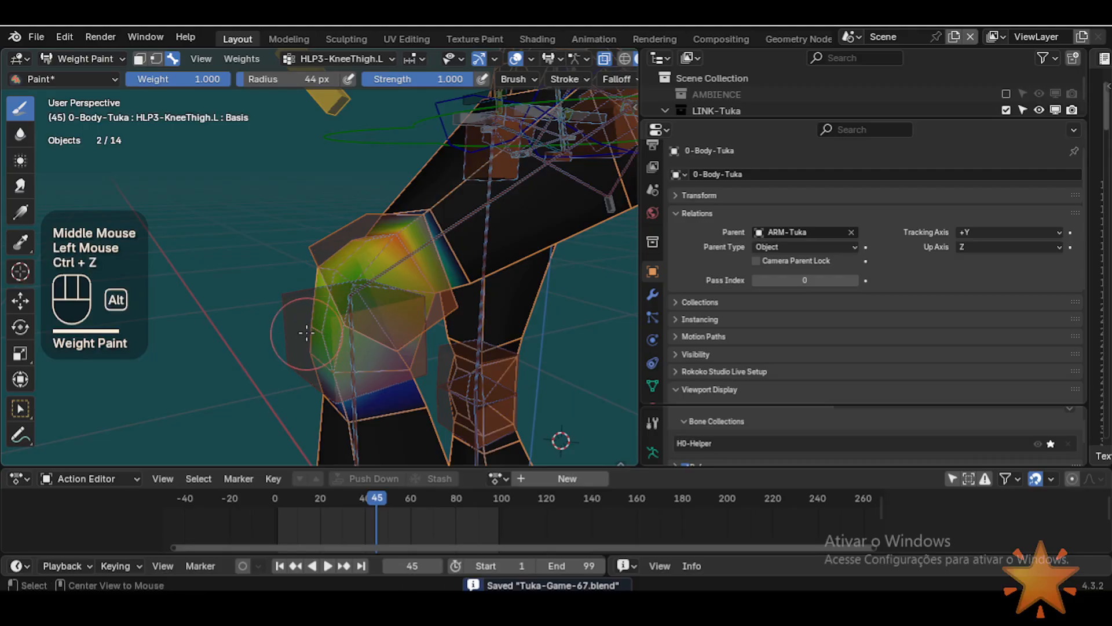
pyautogui.keyDown('alt'); pyautogui.click(327, 272); pyautogui.keyUp('alt')
pyautogui.click(326, 272)
pyautogui.hotkey('ctrl', 'z')
pyautogui.click(333, 273)
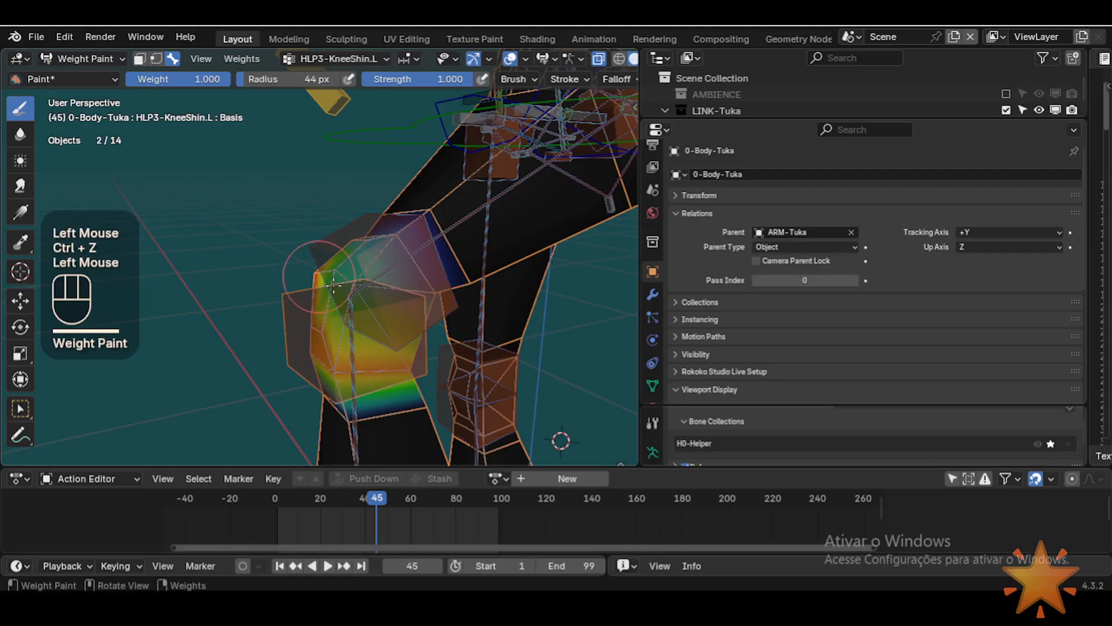
pyautogui.hotkey('ctrl', 'z')
pyautogui.click(334, 246)
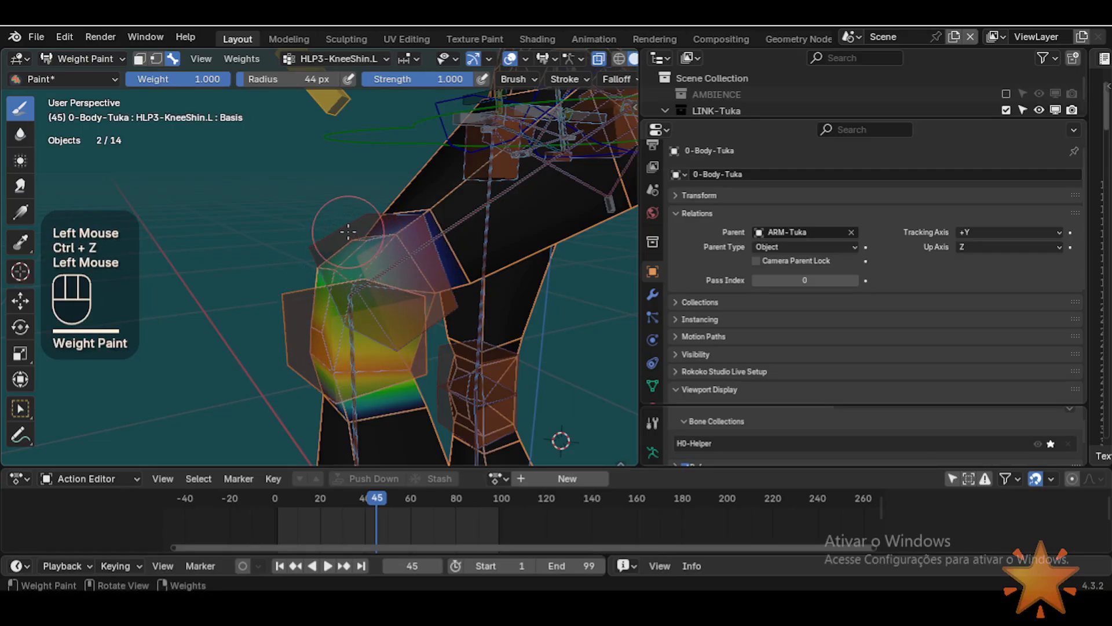
pyautogui.hotkey('ctrl', 'z')
pyautogui.hotkey('ctrl', 'z')
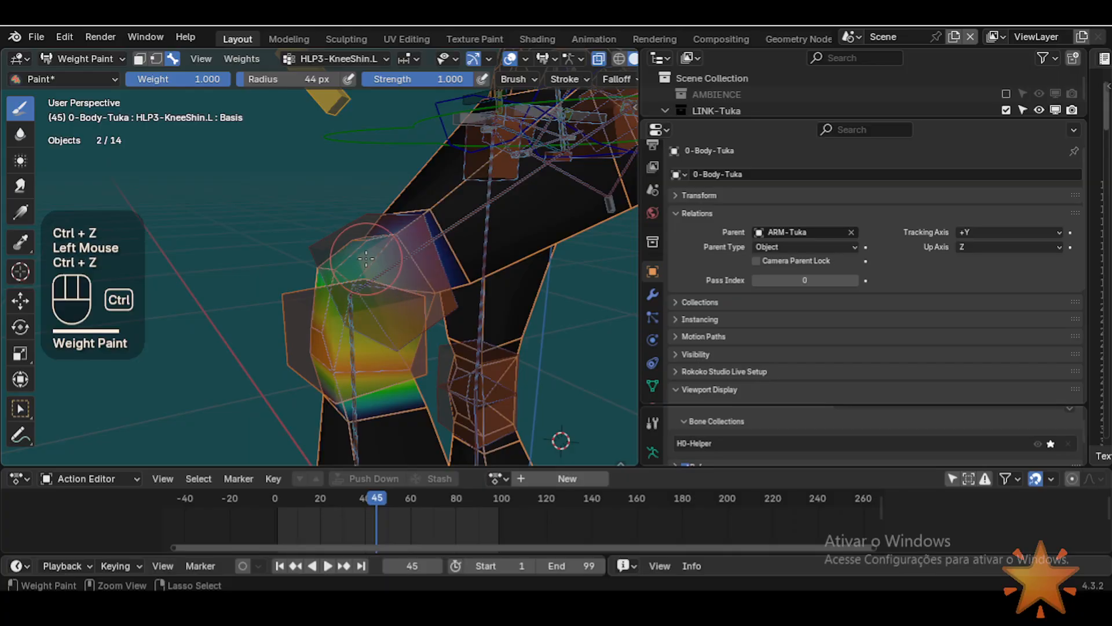
pyautogui.hotkey('ctrl', 'z')
pyautogui.hotkey('ctrl', 'z')
pyautogui.hotkey('ctrl', 'z')
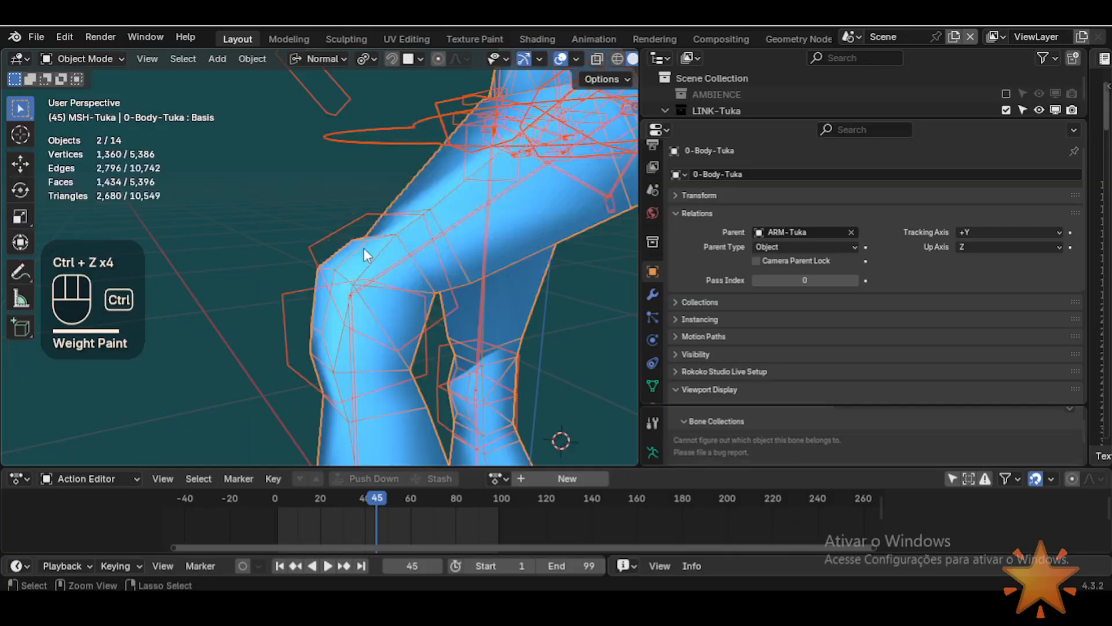
# Step: Select ARM-Tuka and examine how the mesh folds around the two helper boxes at the bent left knee
pyautogui.moveTo(364, 249)
pyautogui.mouseDown(button='middle')
pyautogui.moveTo(348, 268)
pyautogui.moveTo(350, 293)
pyautogui.moveTo(383, 258)
pyautogui.moveTo(364, 272)
pyautogui.moveTo(372, 254)
pyautogui.mouseUp(button='middle')
pyautogui.click(362, 239)
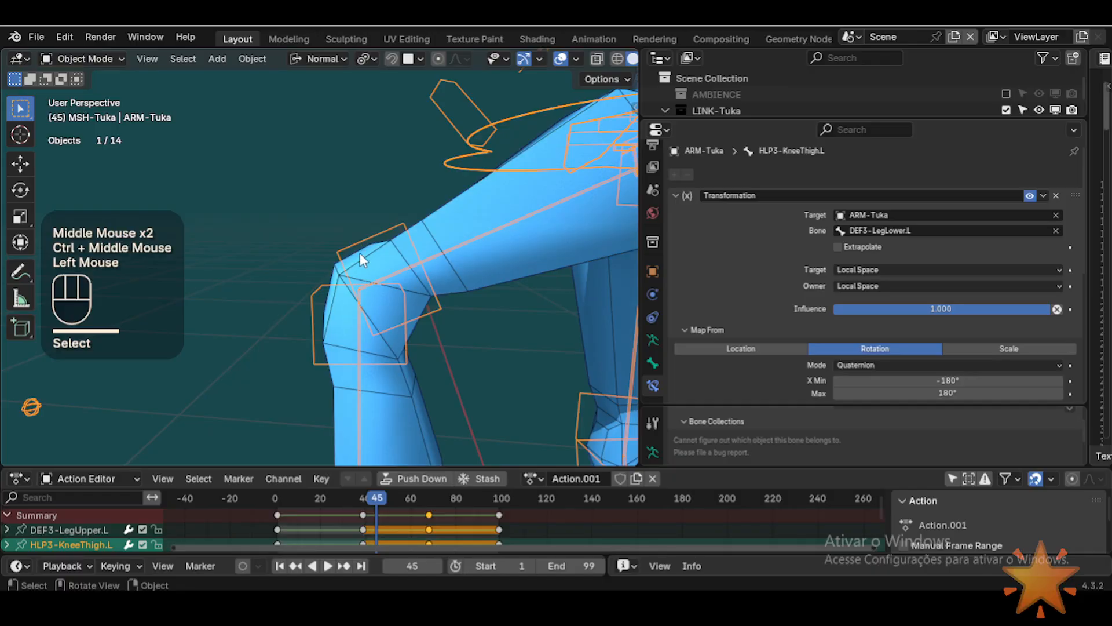
pyautogui.moveTo(325, 285); pyautogui.dragTo(362, 304, button='middle')
pyautogui.moveTo(363, 304)
pyautogui.keyDown('ctrl'); pyautogui.mouseDown(button='middle')
pyautogui.moveTo(366, 314)
pyautogui.moveTo(339, 276)
pyautogui.moveTo(373, 261)
pyautogui.moveTo(351, 310)
pyautogui.moveTo(347, 266)
pyautogui.moveTo(360, 289)
pyautogui.mouseUp(button='middle'); pyautogui.keyUp('ctrl')
pyautogui.moveTo(360, 289)
pyautogui.mouseDown(button='middle')
pyautogui.moveTo(363, 304)
pyautogui.moveTo(347, 307)
pyautogui.mouseUp(button='middle')
pyautogui.keyDown('ctrl'); pyautogui.moveTo(348, 307); pyautogui.dragTo(316, 320, button='middle'); pyautogui.keyUp('ctrl')
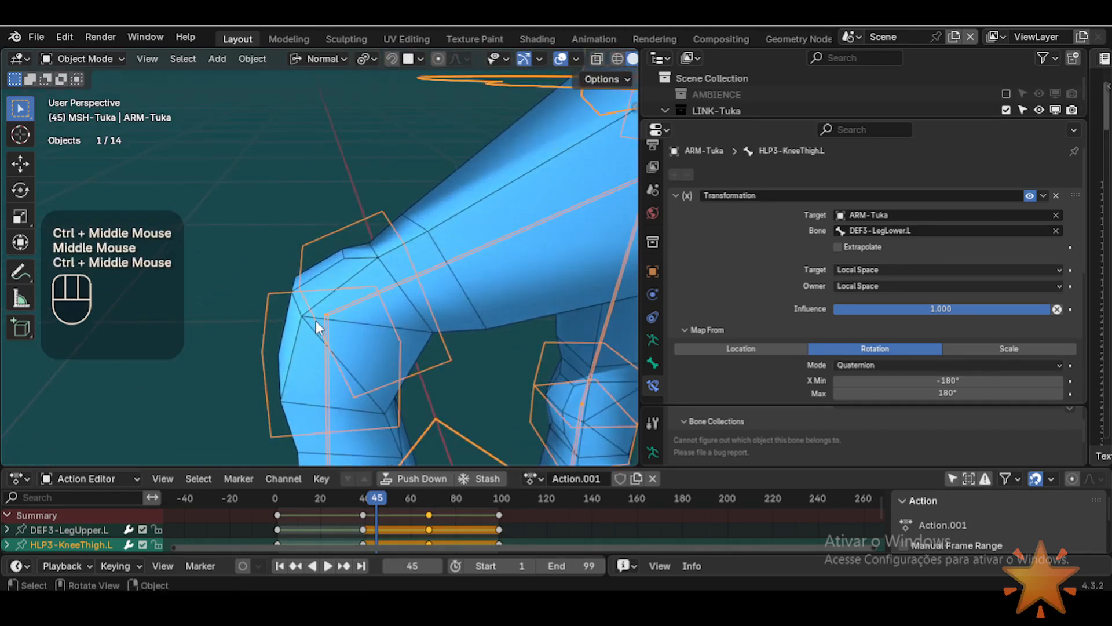
pyautogui.keyDown('ctrl'); pyautogui.moveTo(352, 277); pyautogui.dragTo(392, 333, button='middle'); pyautogui.keyUp('ctrl')
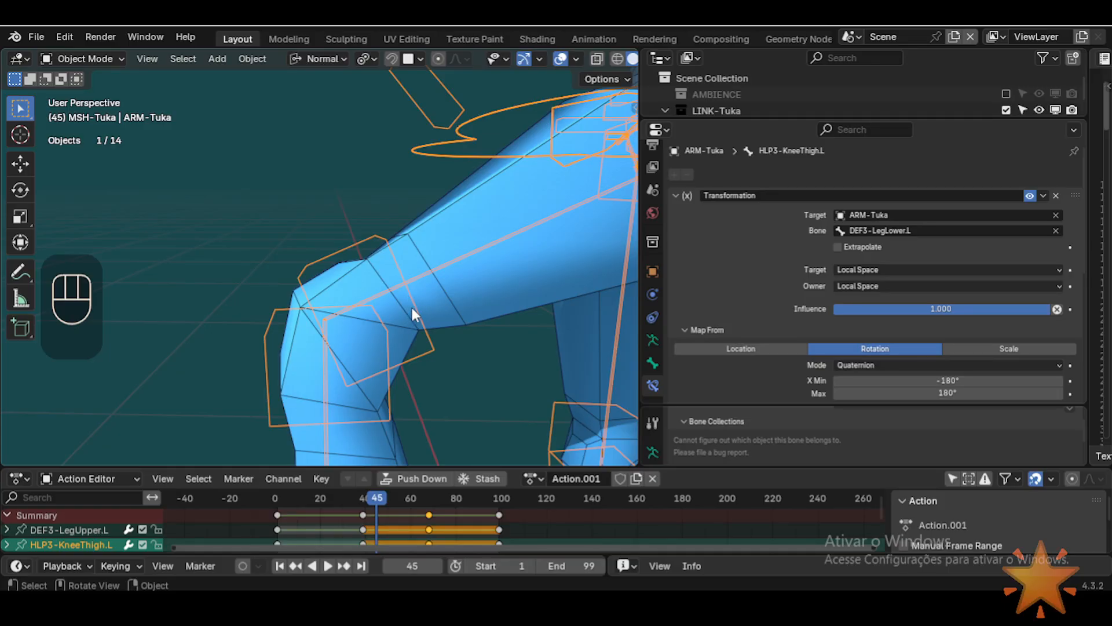
pyautogui.moveTo(411, 304)
pyautogui.mouseDown(button='middle')
pyautogui.moveTo(423, 300)
pyautogui.moveTo(402, 313)
pyautogui.moveTo(415, 325)
pyautogui.mouseUp(button='middle')
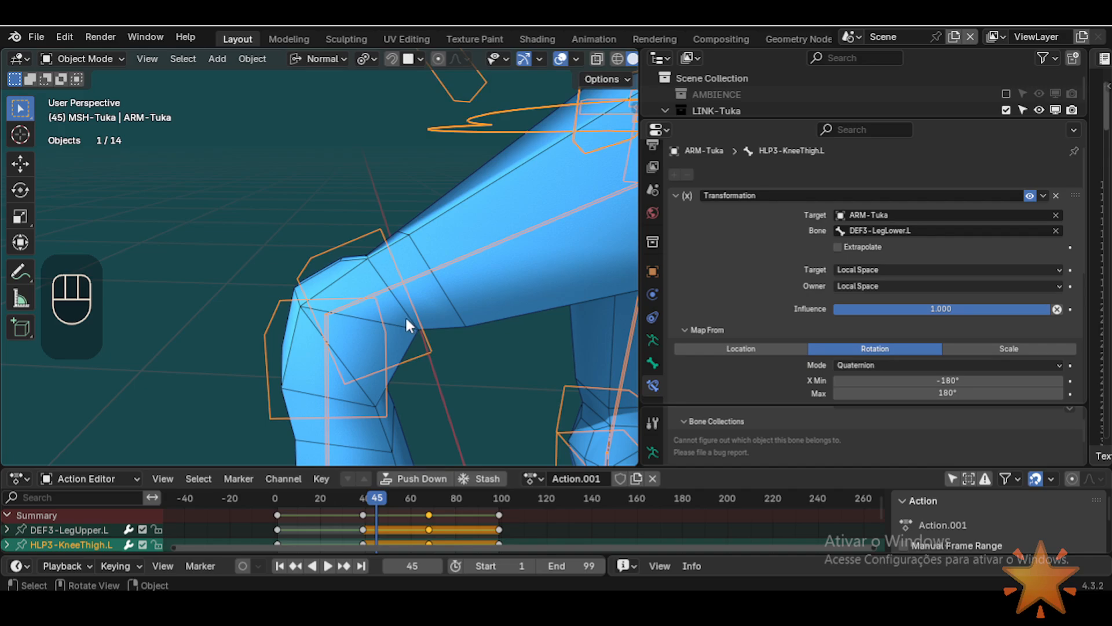
pyautogui.moveTo(407, 322); pyautogui.dragTo(438, 330, button='middle')
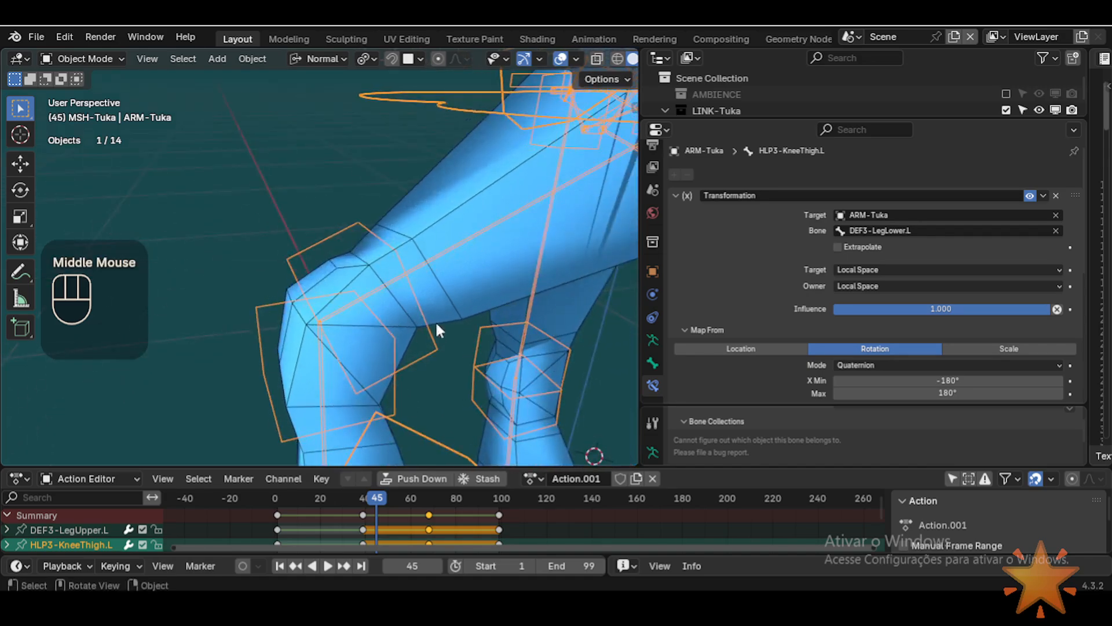
pyautogui.moveTo(369, 325); pyautogui.dragTo(385, 288, button='middle')
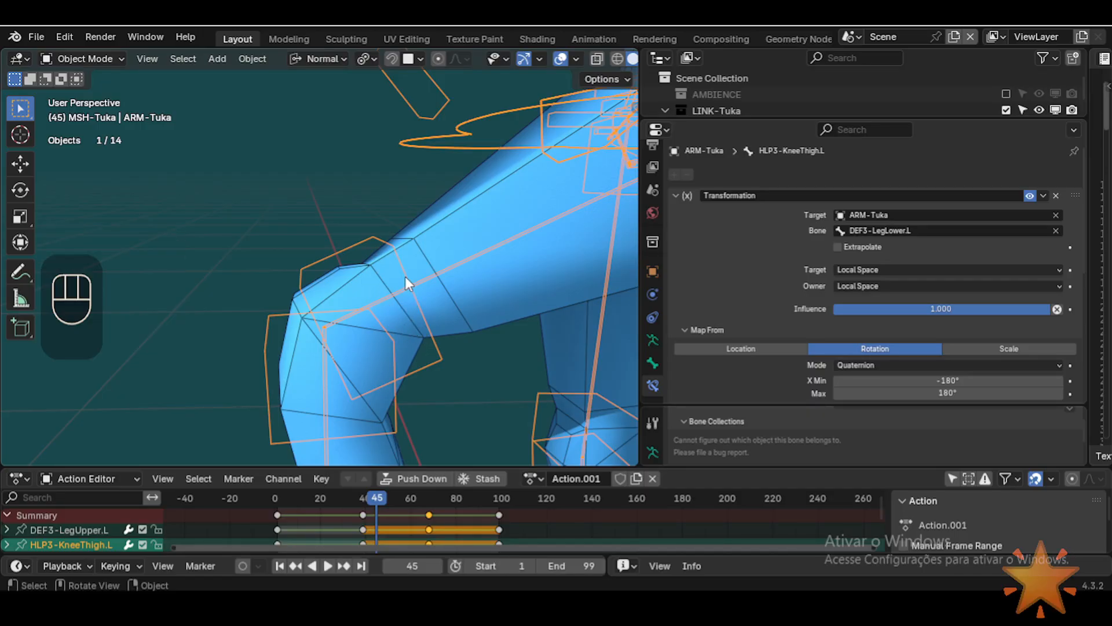
pyautogui.click(409, 256)
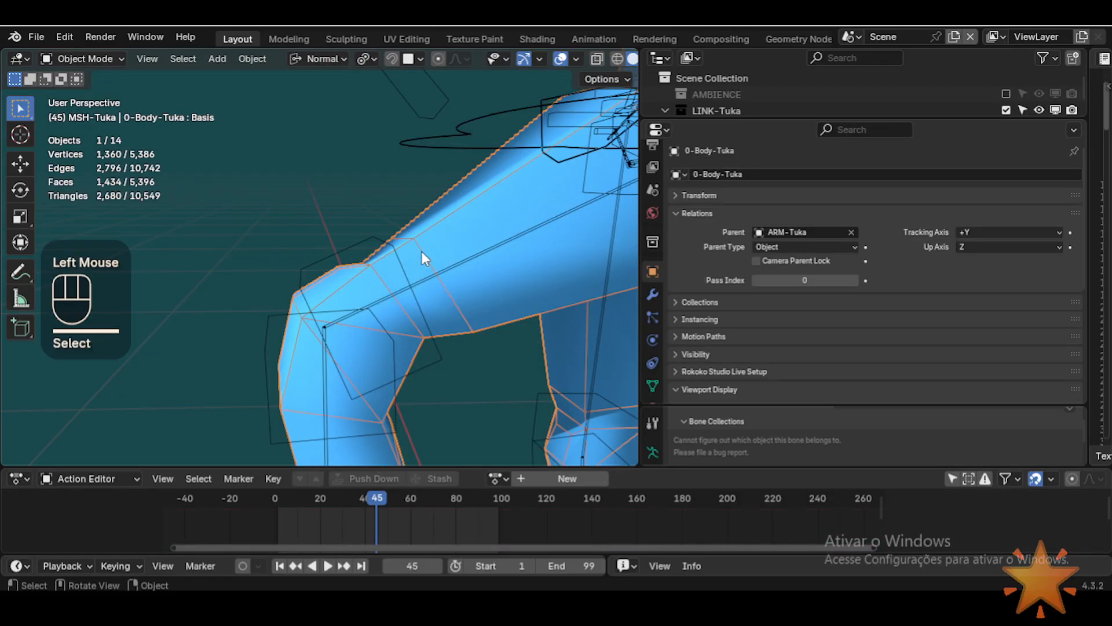
pyautogui.click(373, 240)
pyautogui.click(435, 227)
pyautogui.click(364, 240)
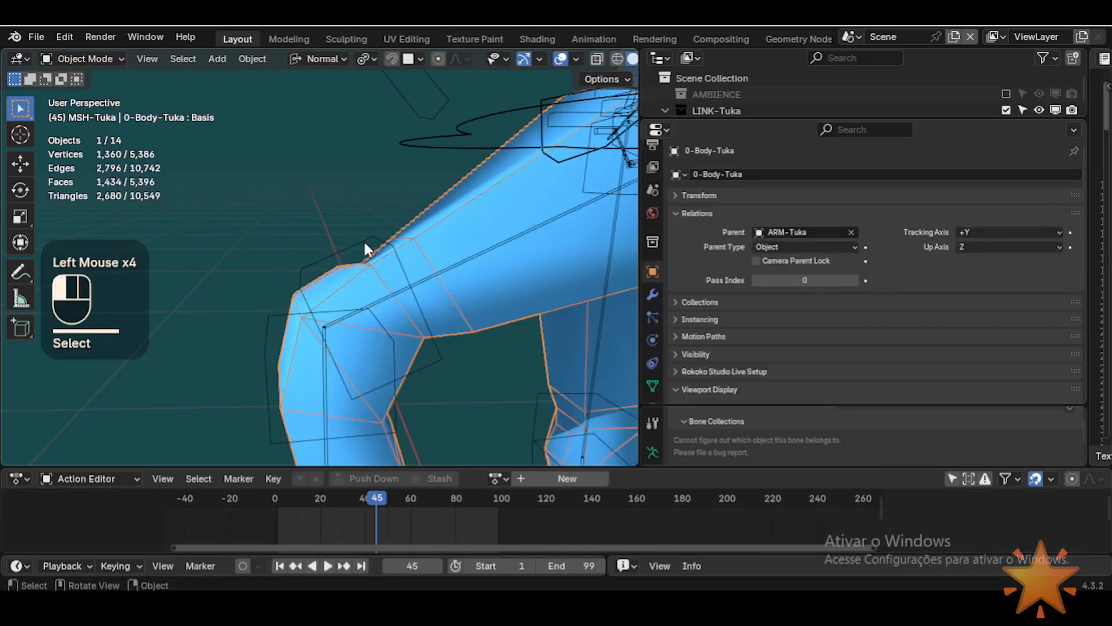
pyautogui.keyDown('ctrl'); pyautogui.moveTo(387, 252); pyautogui.dragTo(442, 236, button='middle'); pyautogui.keyUp('ctrl')
pyautogui.click(379, 252)
pyautogui.click(445, 246)
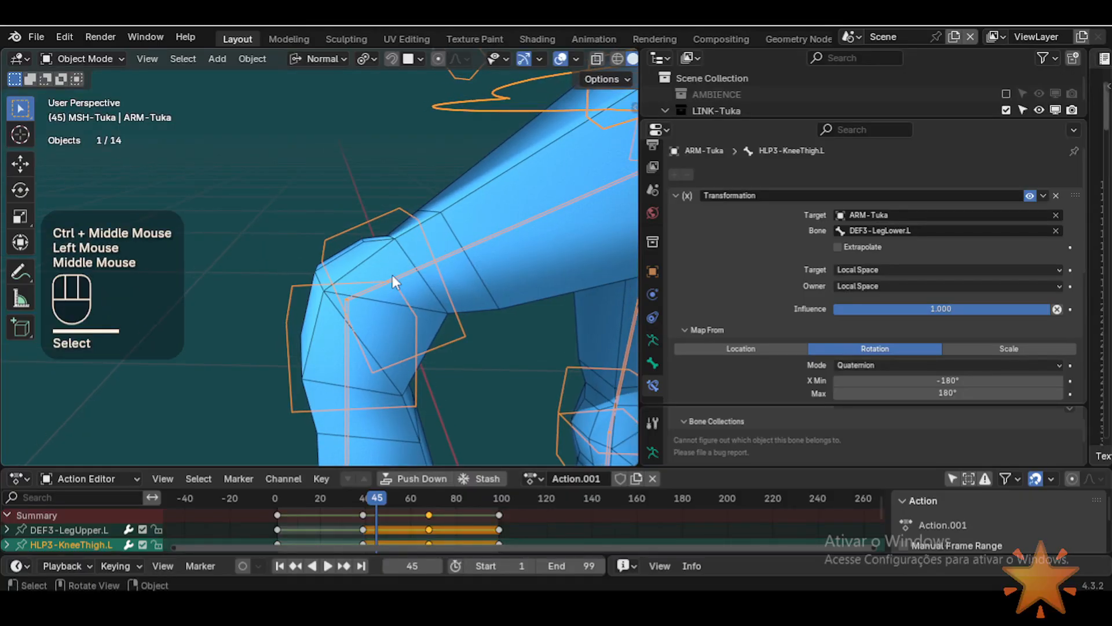
# Step: Review the rotation mapping in the Transformation constraint of HLP3-KneeThigh.L and collapse the constraint
pyautogui.scroll(-2, 874, 352)
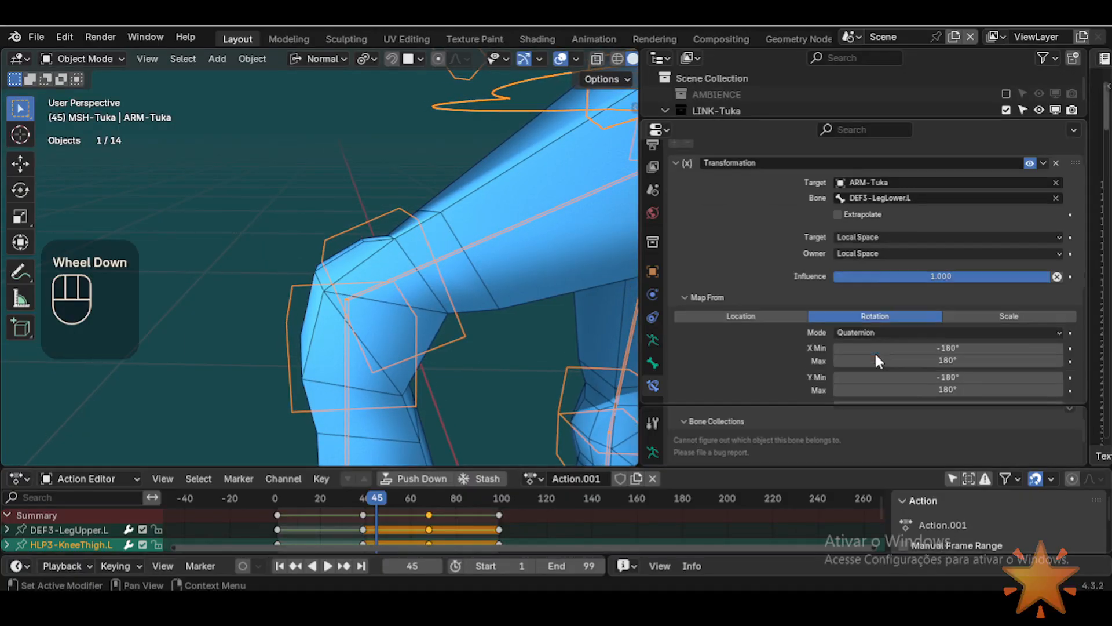
pyautogui.scroll(-2, 860, 298)
pyautogui.scroll(3, 863, 301)
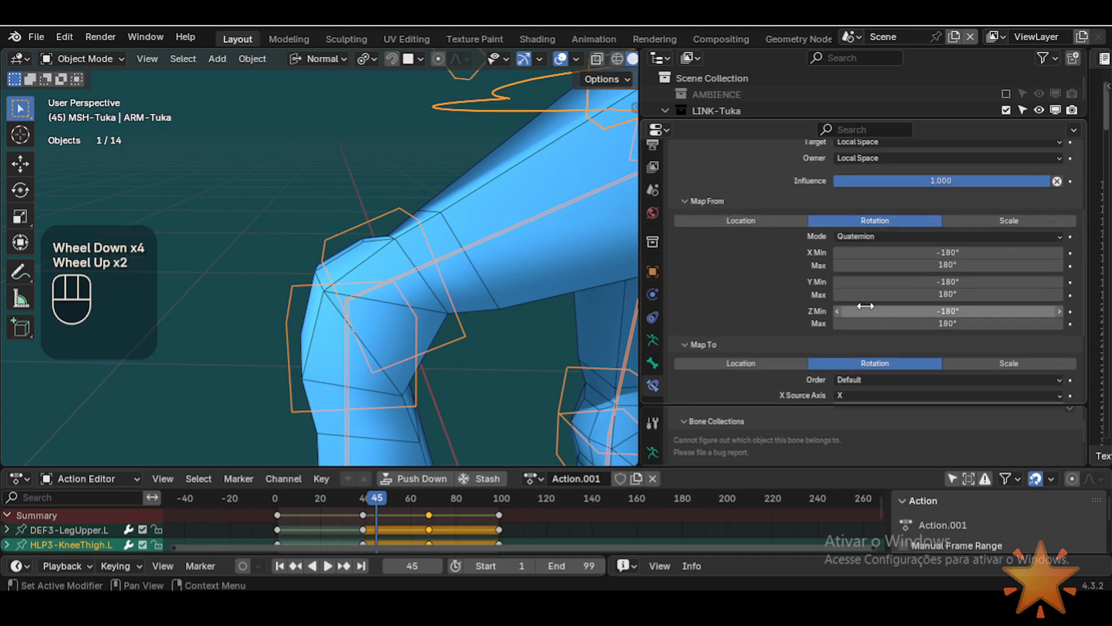
pyautogui.scroll(1, 710, 229)
pyautogui.click(675, 196)
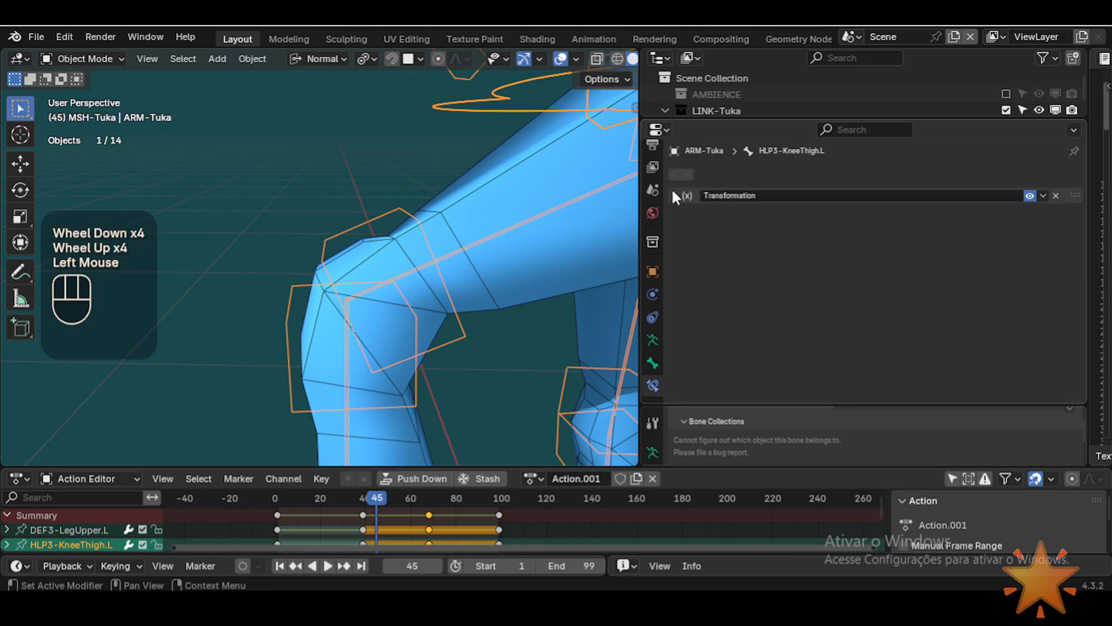
pyautogui.scroll(-2, 440, 301)
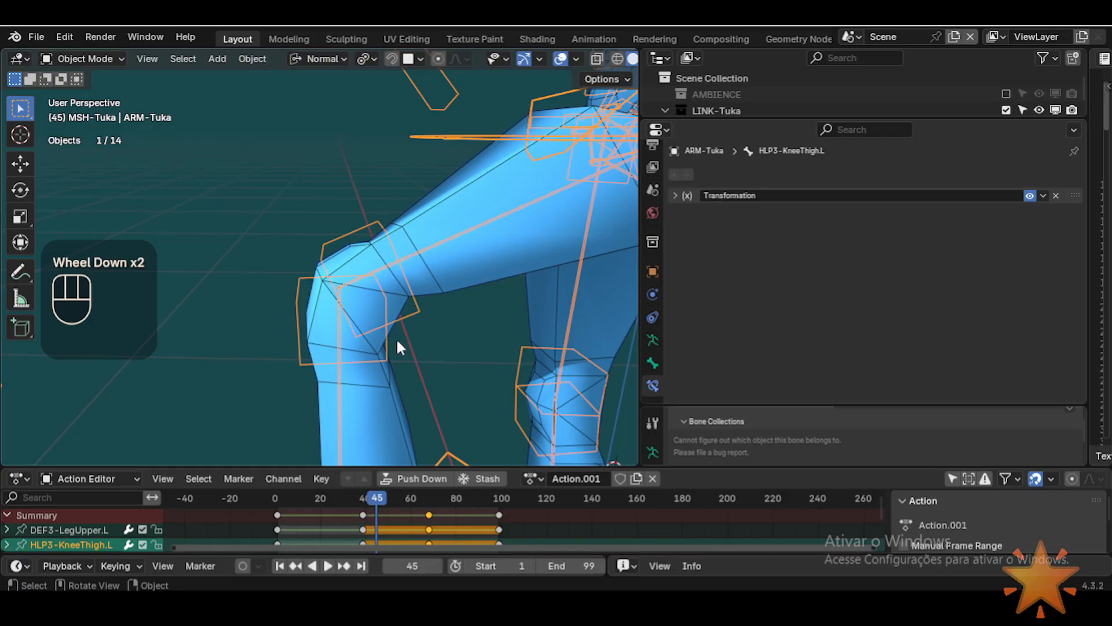
# Step: In Pose Mode, rename the constraint on HLP3-KneeThigh.L to "Transformation DEF3-LegUpper", reusing the thigh bone's name without its side suffix
pyautogui.hotkey('ctrl', 'Tab')
pyautogui.click(411, 305)
pyautogui.press('F2')
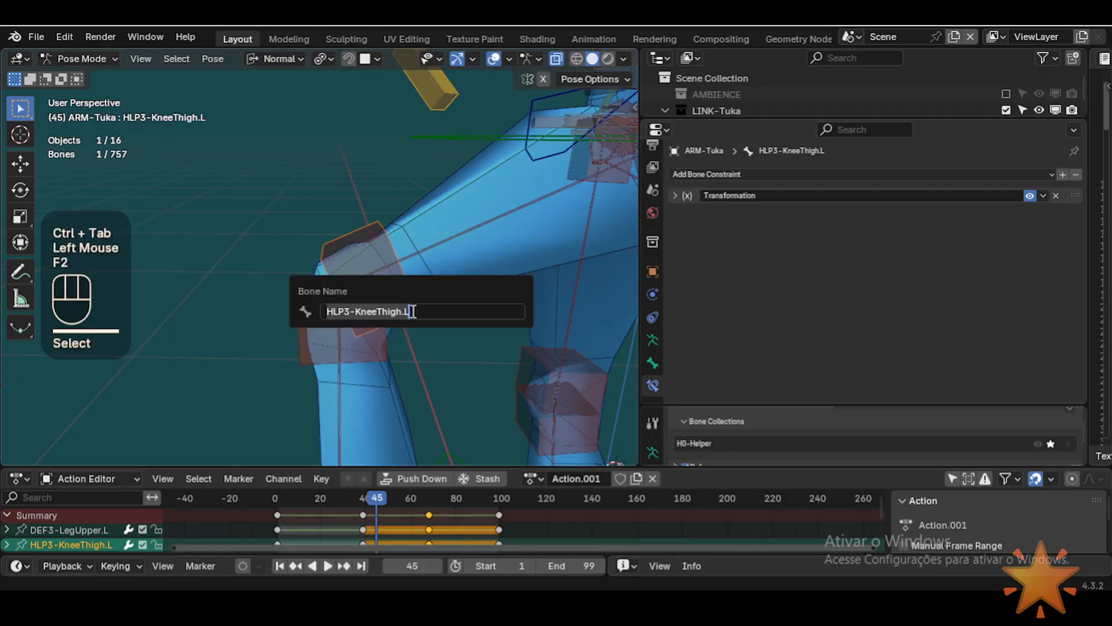
pyautogui.click(426, 245)
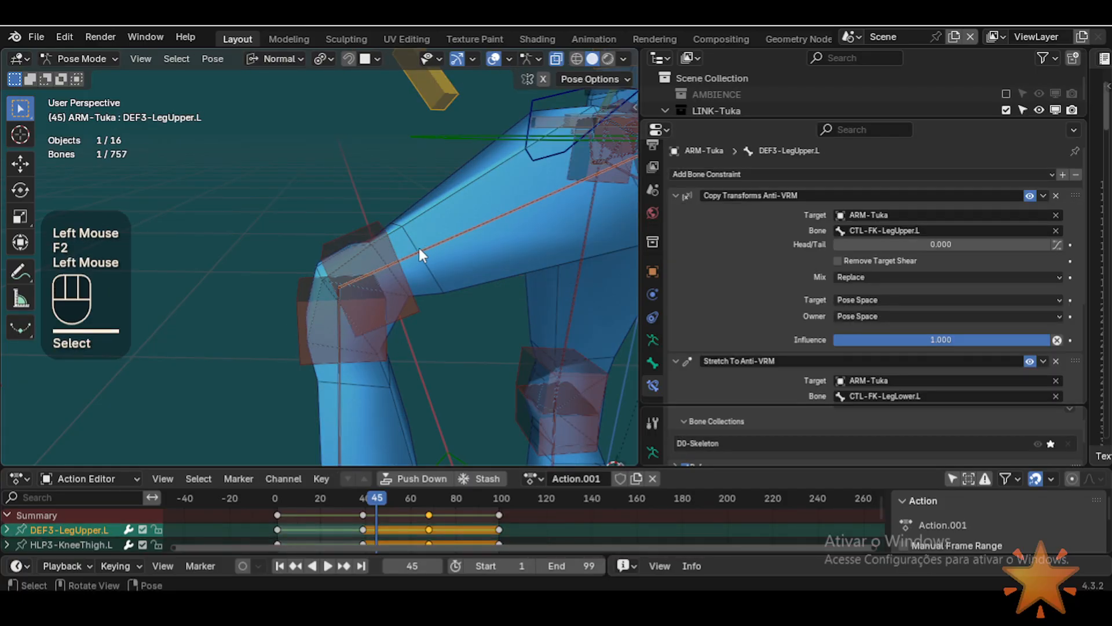
pyautogui.press('F2')
pyautogui.click(387, 238)
pyautogui.click(828, 184)
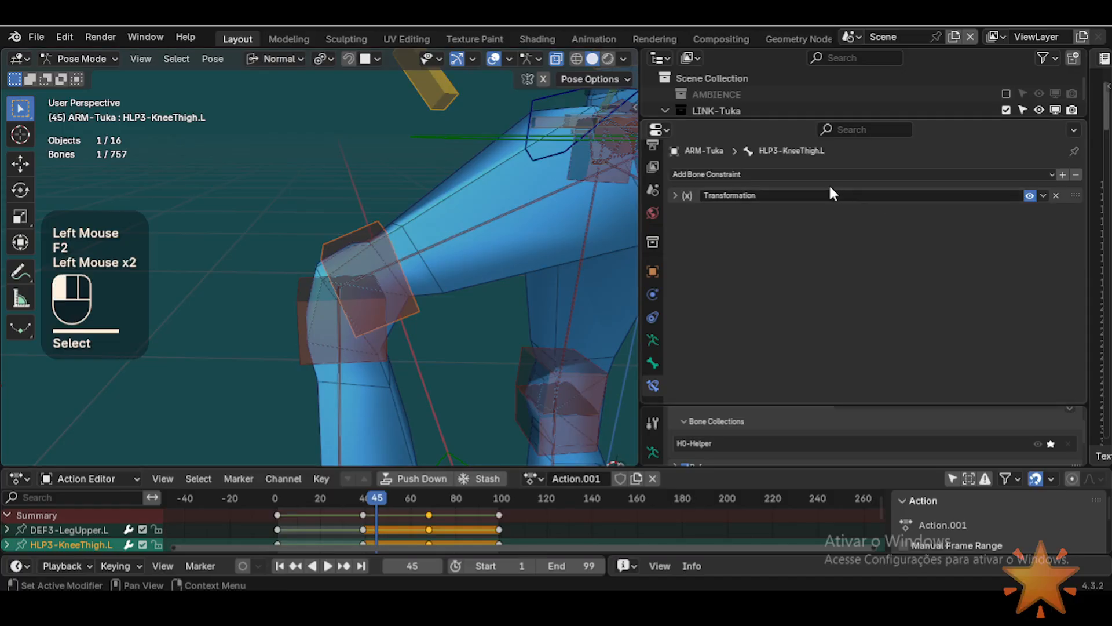
pyautogui.click(826, 197)
pyautogui.click(825, 200)
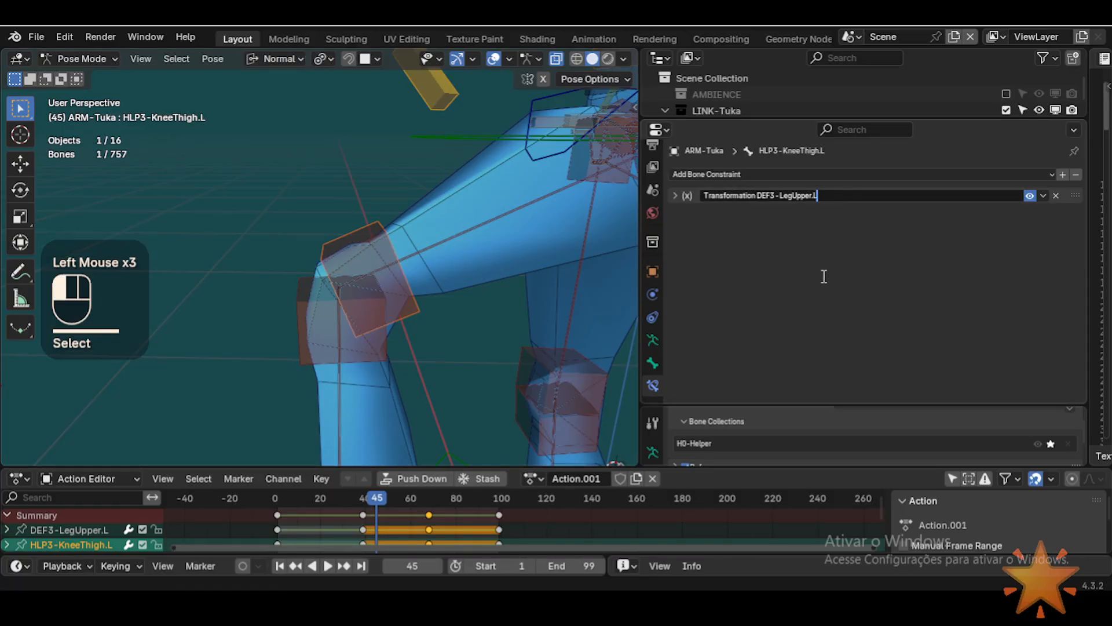
pyautogui.press('BackSpace')
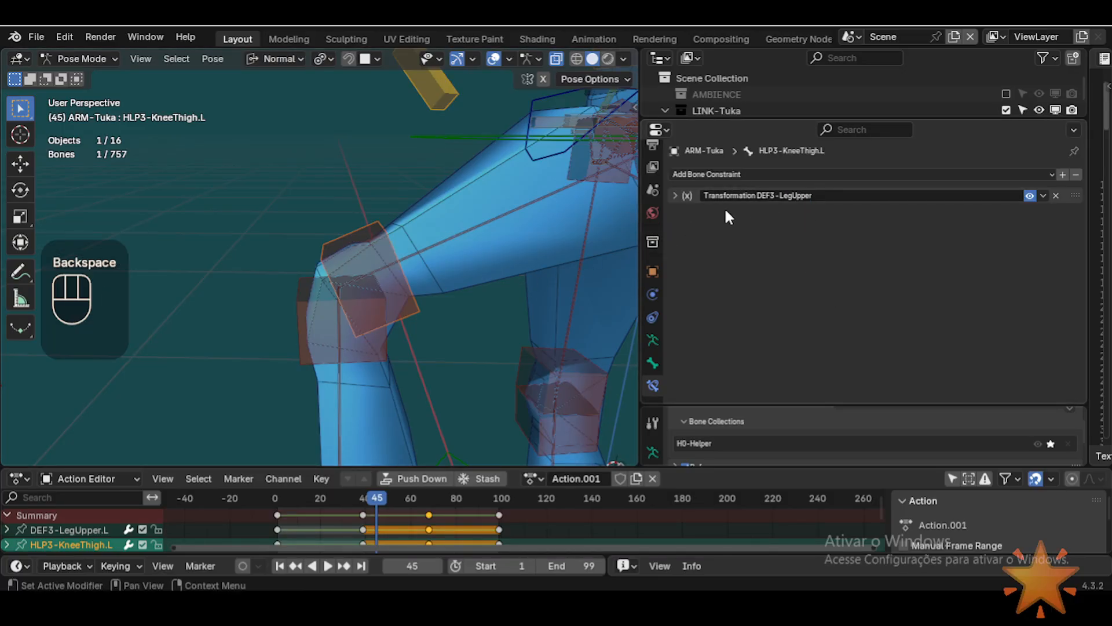
pyautogui.click(676, 195)
# Step: Rename the constraint on HLP3-KneeShin.L to "Transformation DEF3-LegLower", reusing the shin bone's name without its side suffix
pyautogui.keyDown('shift'); pyautogui.moveTo(441, 333); pyautogui.dragTo(398, 290, button='middle'); pyautogui.keyUp('shift')
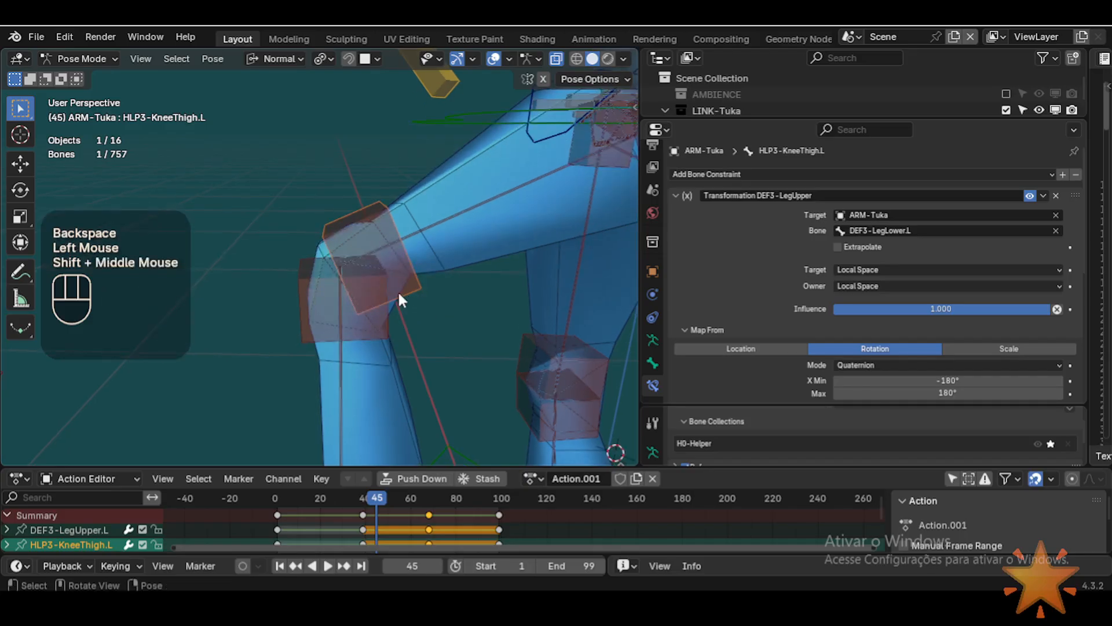
pyautogui.click(373, 332)
pyautogui.click(320, 388)
pyautogui.click(345, 399)
pyautogui.press('F2')
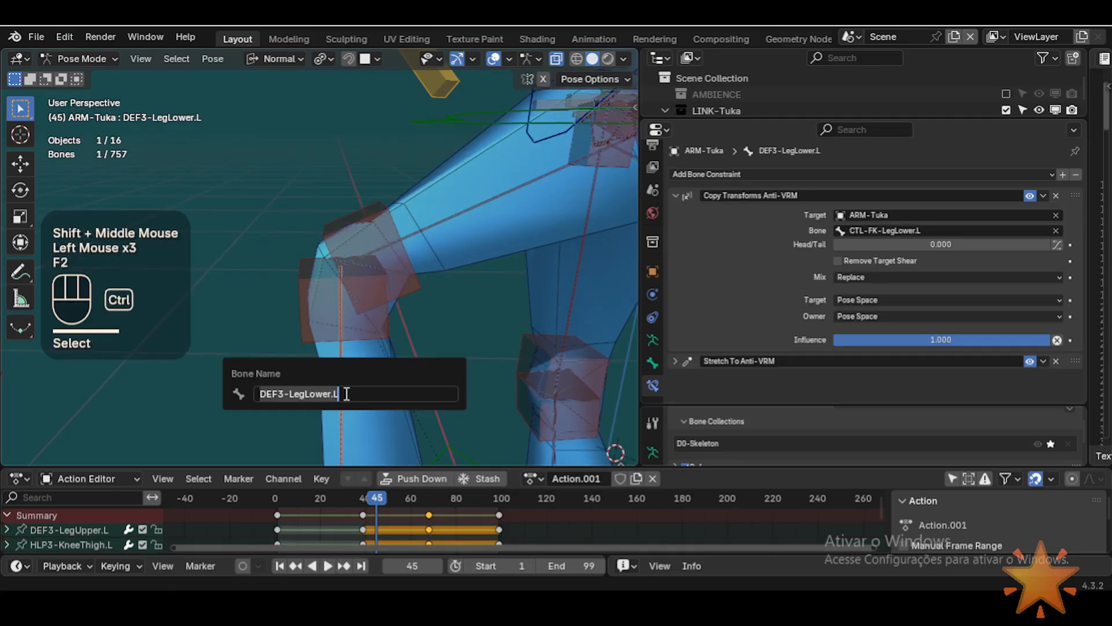
pyautogui.click(367, 328)
pyautogui.click(778, 197)
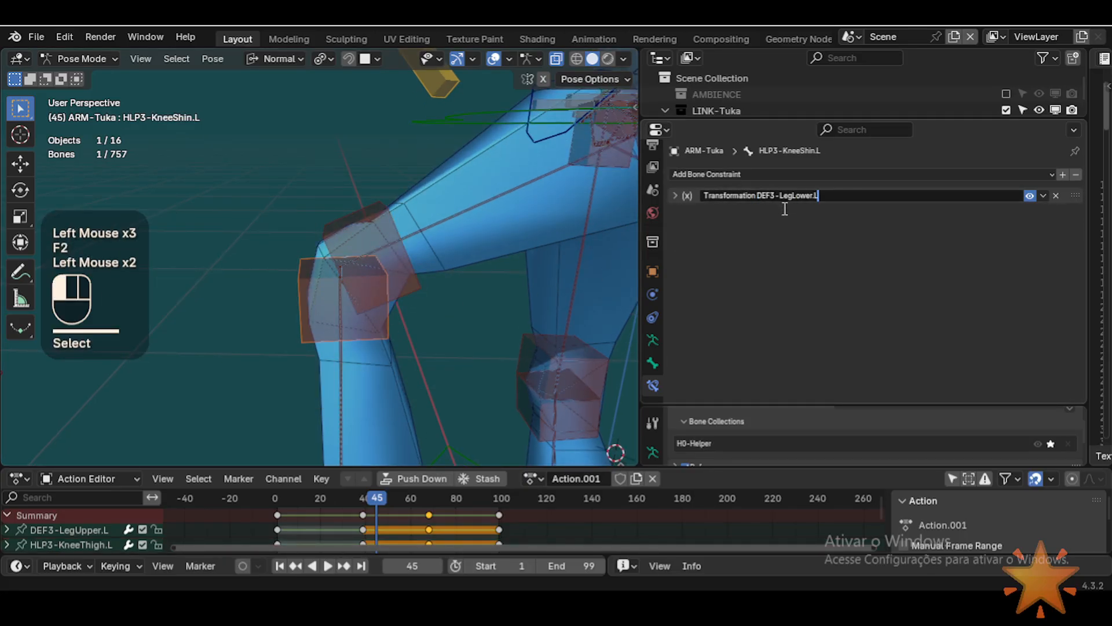
pyautogui.click(811, 204)
pyautogui.click(831, 196)
pyautogui.click(833, 195)
pyautogui.press('BackSpace')
pyautogui.press('BackSpace')
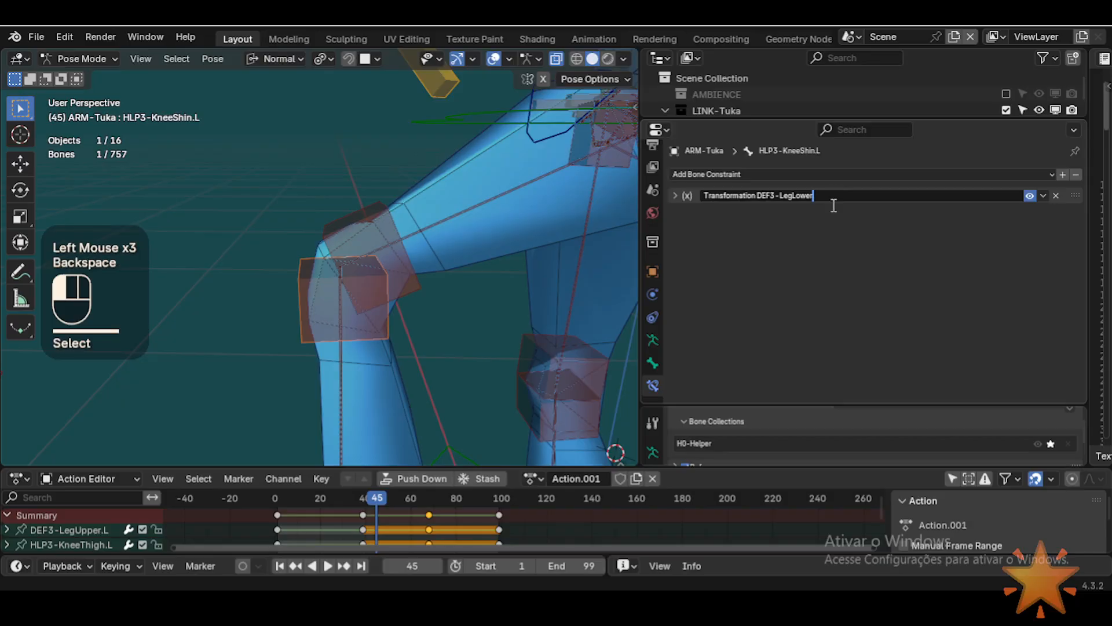
pyautogui.click(835, 206)
pyautogui.click(822, 201)
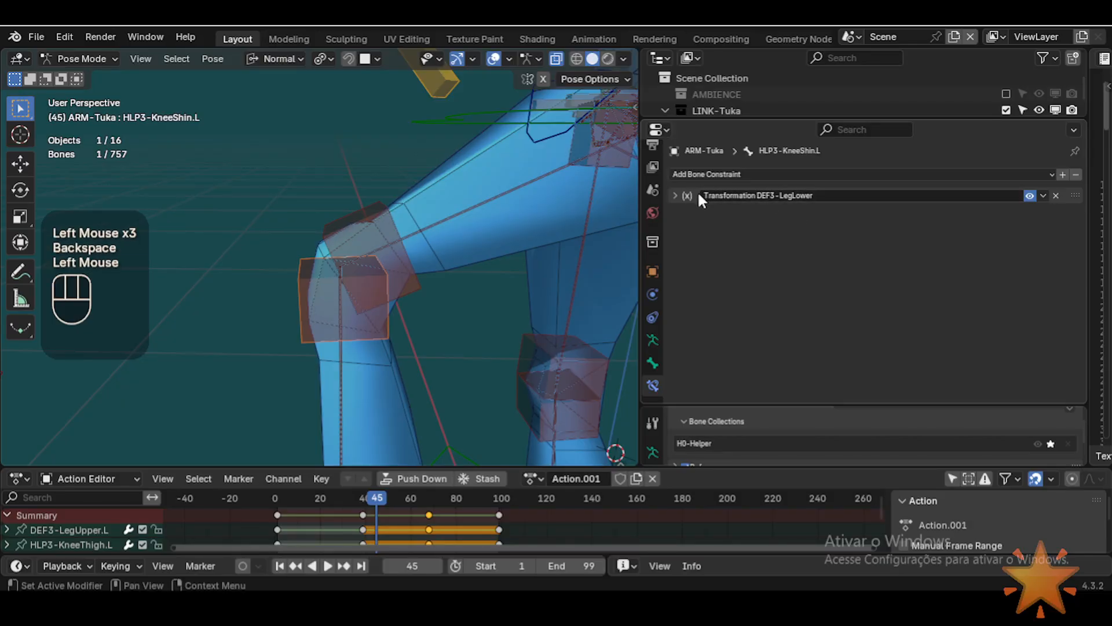
# Step: Expand the renamed constraint on HLP3-KneeShin.L and check the bone part of its name against its target settings
pyautogui.click(675, 196)
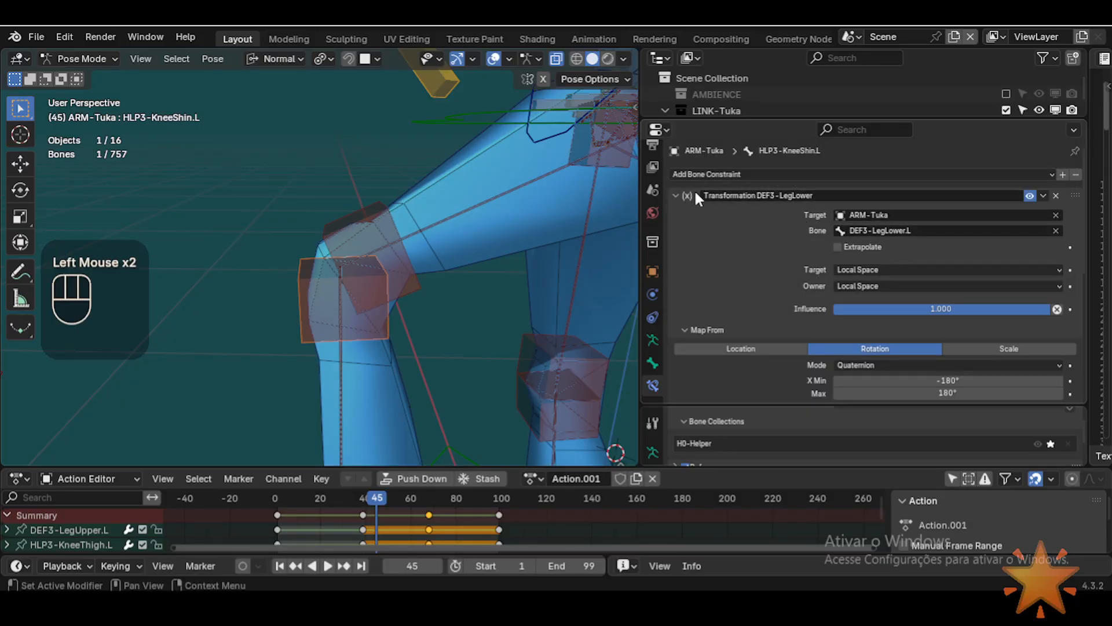
pyautogui.click(773, 195)
pyautogui.moveTo(758, 195); pyautogui.dragTo(789, 196)
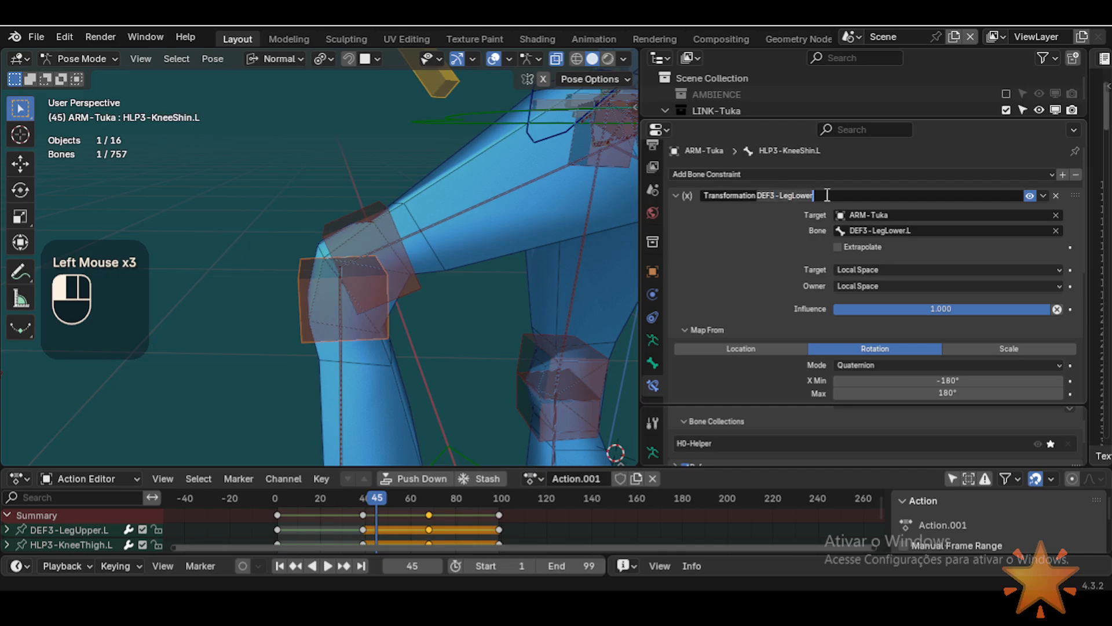
pyautogui.click(796, 204)
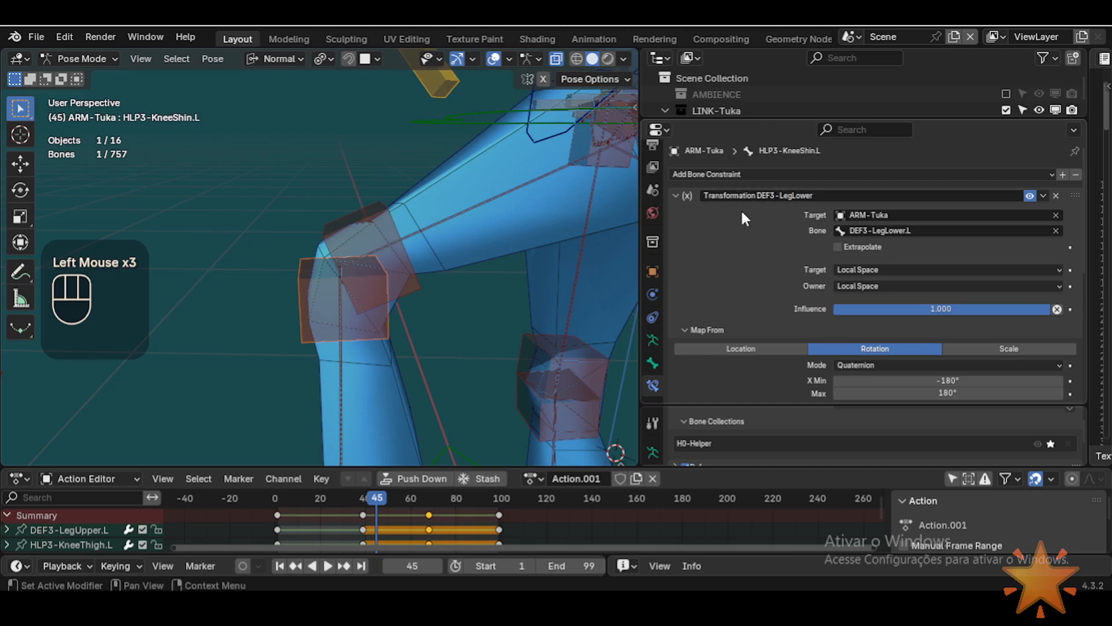
# Step: Select the knee helper bones HLP3-KneeShin.L and HLP3-KneeThigh.L, symmetrize them to the right leg in Edit Mode, and return to Pose Mode
pyautogui.moveTo(360, 277); pyautogui.dragTo(313, 306, button='middle')
pyautogui.scroll(-2, 436, 348)
pyautogui.click(322, 293)
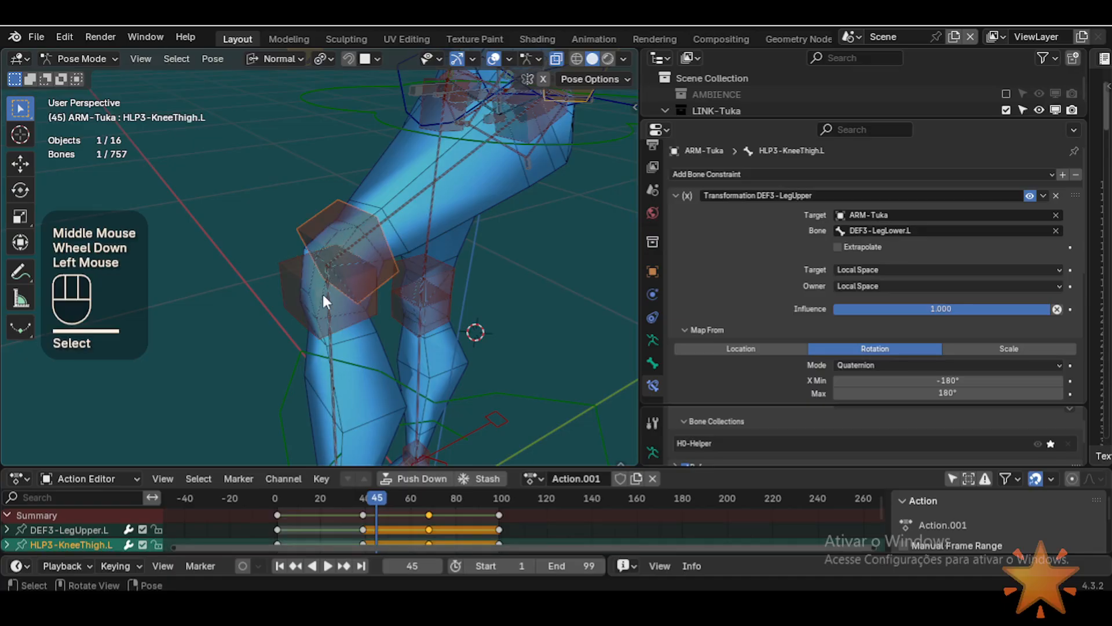
pyautogui.keyDown('shift'); pyautogui.click(315, 292); pyautogui.keyUp('shift')
pyautogui.press('Tab')
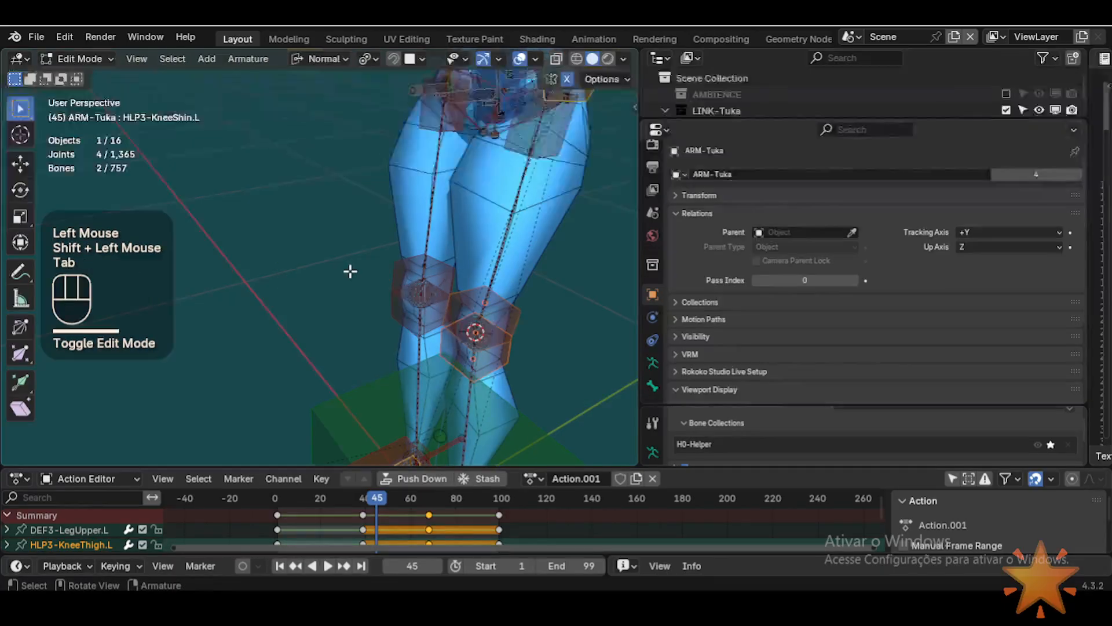
pyautogui.click(504, 309)
pyautogui.keyDown('shift'); pyautogui.click(499, 355); pyautogui.keyUp('shift')
pyautogui.rightClick(498, 360)
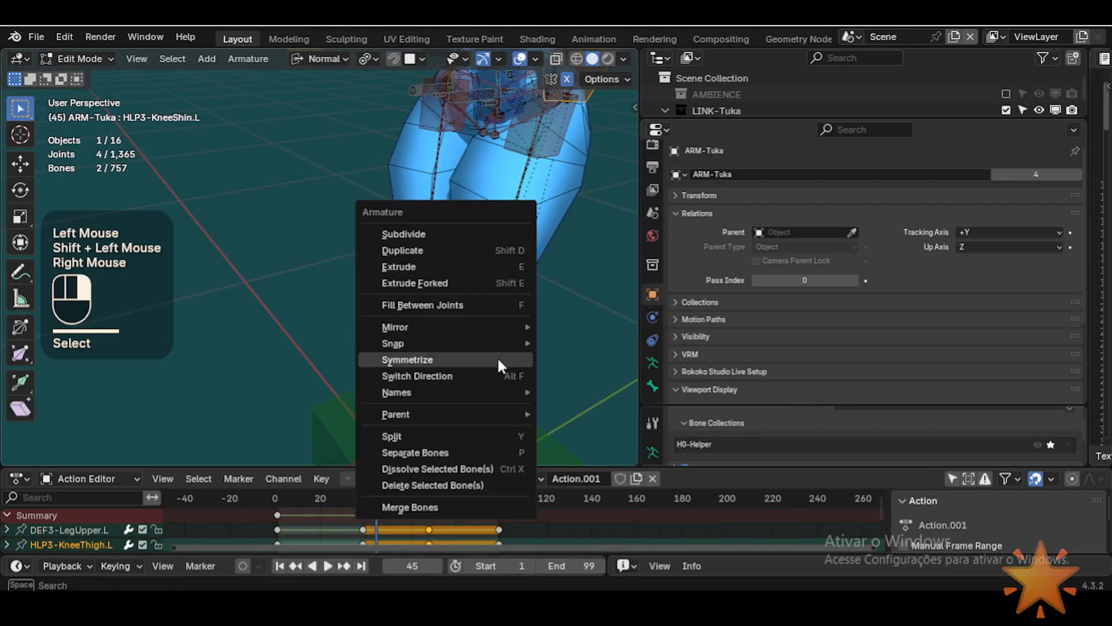
pyautogui.click(499, 360)
pyautogui.press('Tab')
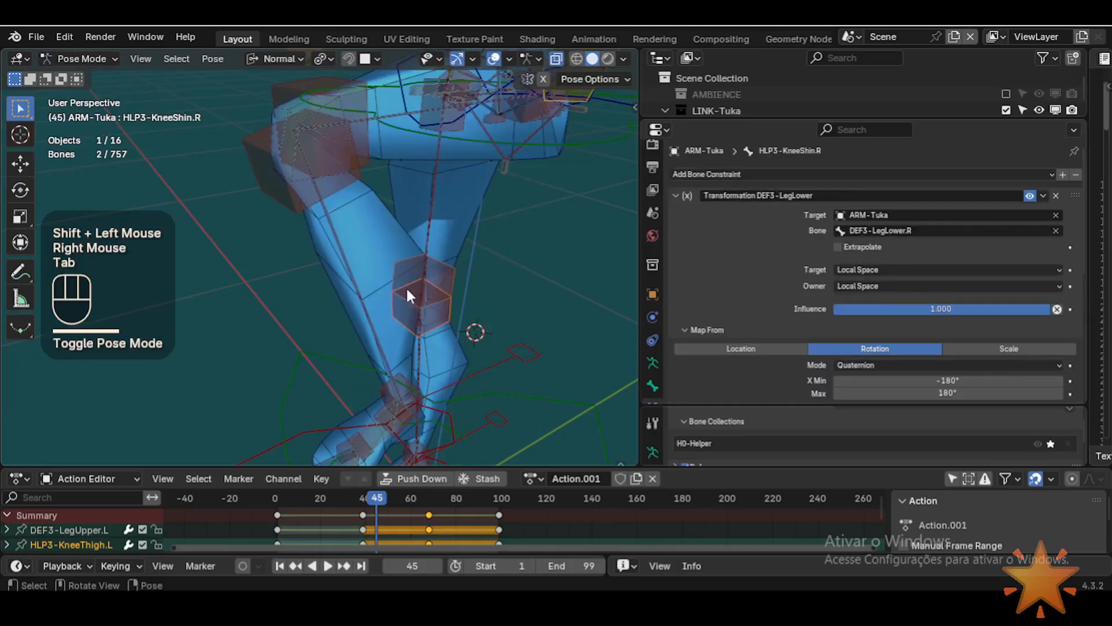
# Step: Examine the mirrored constraints' names and target bones on HLP3-KneeShin.R and HLP3-KneeThigh.R
pyautogui.scroll(3, 371, 238)
pyautogui.scroll(-1, 332, 186)
pyautogui.moveTo(367, 260); pyautogui.dragTo(348, 244, button='middle')
pyautogui.click(826, 195)
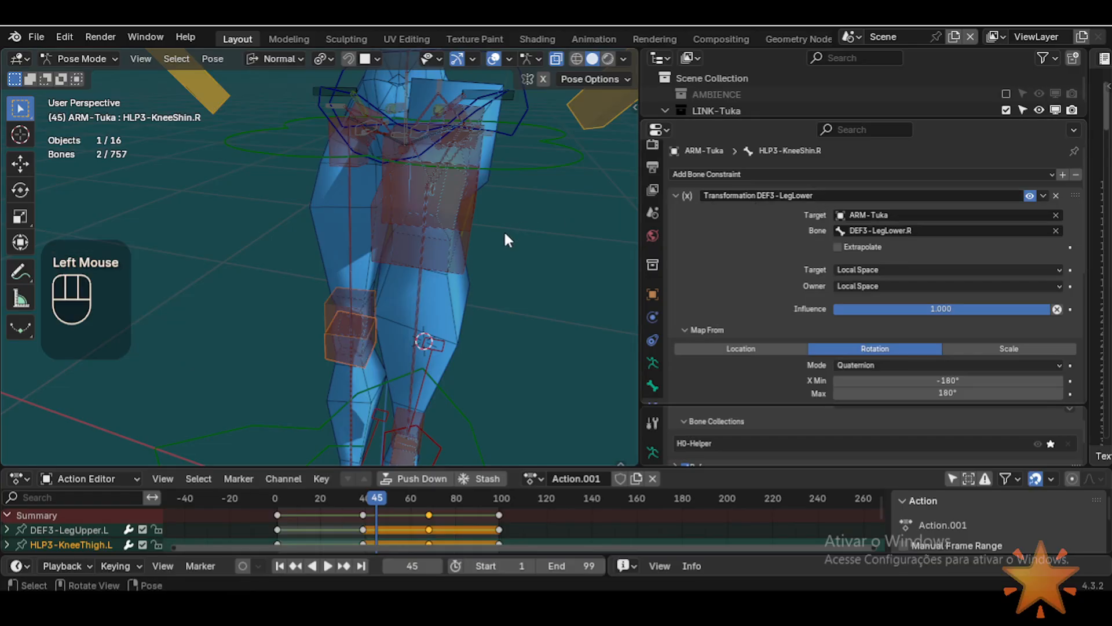
pyautogui.scroll(2, 440, 255)
pyautogui.moveTo(406, 263); pyautogui.dragTo(482, 257, button='middle')
pyautogui.click(351, 316)
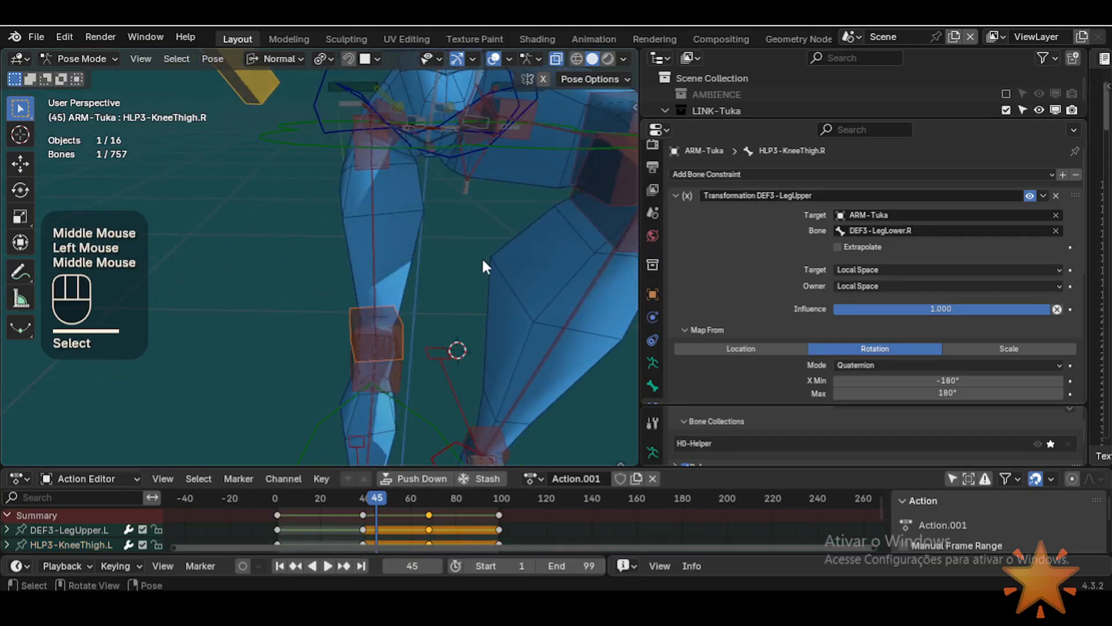
# Step: Select both thigh knee helpers and set the target space of their Transformation constraints to Local Space (Owner Orientation) together
pyautogui.scroll(-2, 510, 191)
pyautogui.keyDown('shift'); pyautogui.click(556, 137); pyautogui.keyUp('shift')
pyautogui.keyDown('shift'); pyautogui.click(557, 169); pyautogui.keyUp('shift')
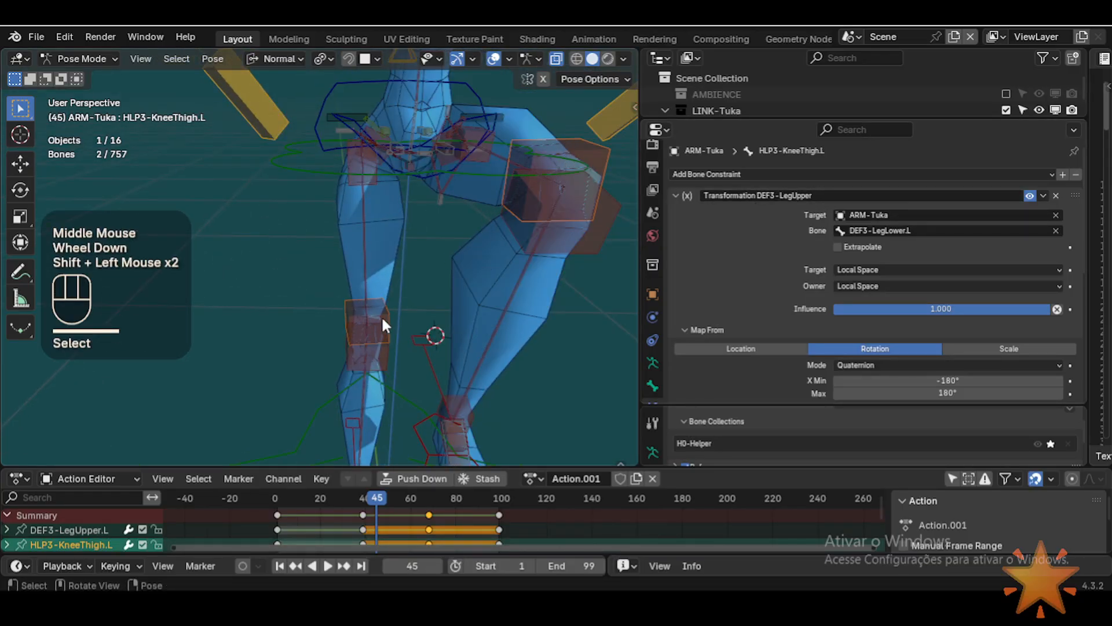
pyautogui.scroll(-2, 886, 344)
pyautogui.scroll(1, 790, 287)
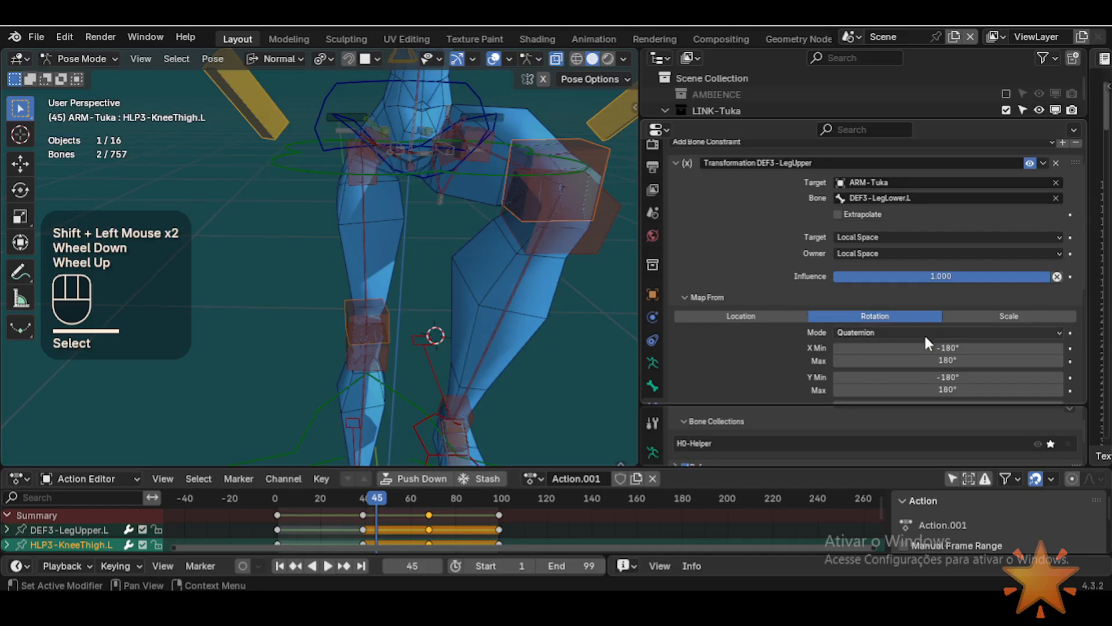
pyautogui.scroll(1, 910, 330)
pyautogui.keyDown('alt'); pyautogui.click(868, 268); pyautogui.keyUp('alt')
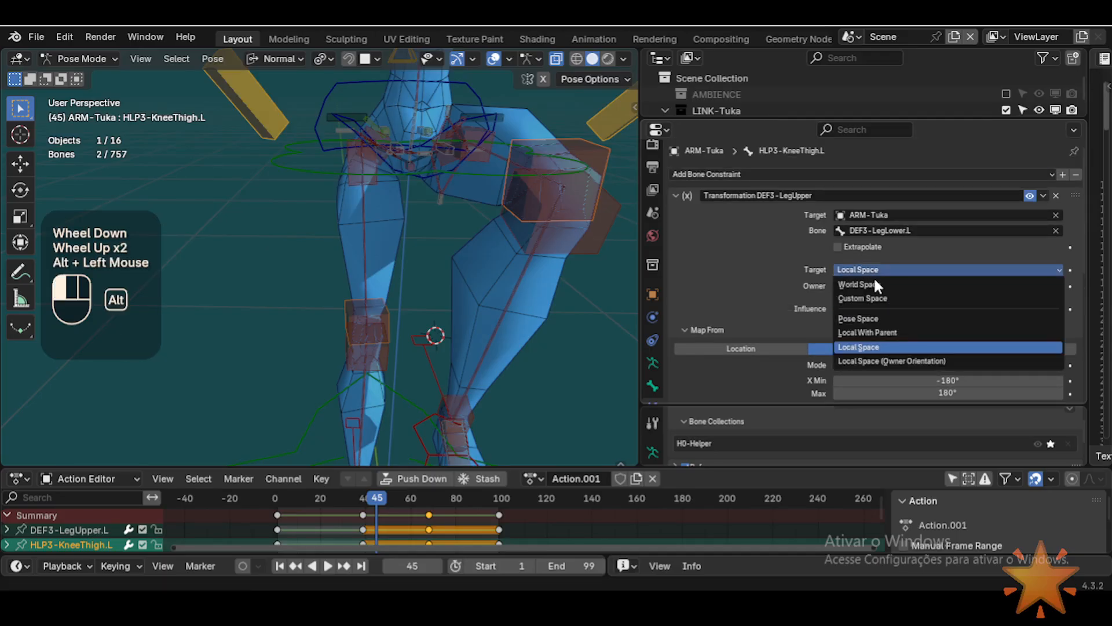
pyautogui.click(864, 361)
pyautogui.moveTo(597, 292); pyautogui.dragTo(303, 263, button='middle')
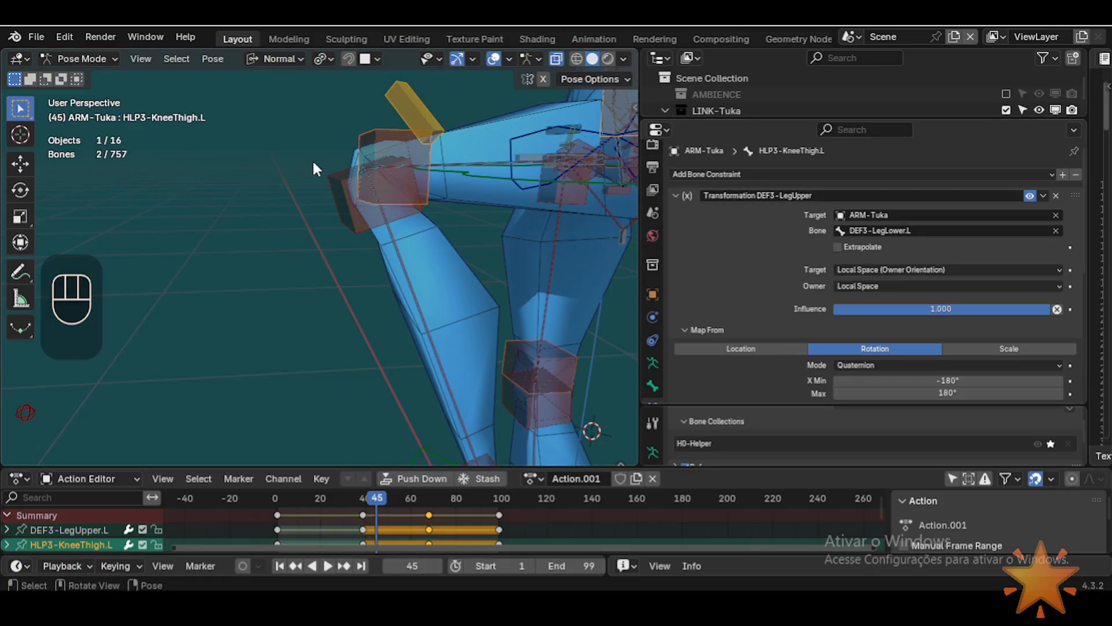
# Step: Set the target space back to Local Space on both thigh helpers' constraints and check the setting on each bone
pyautogui.keyDown('alt'); pyautogui.click(912, 269); pyautogui.keyUp('alt')
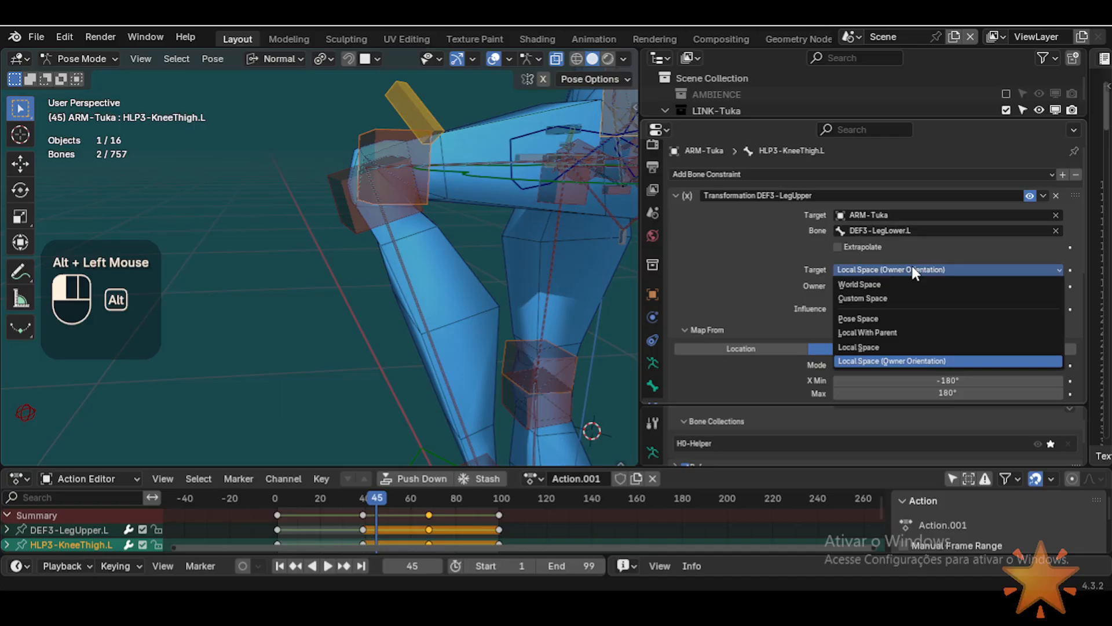
pyautogui.keyDown('alt'); pyautogui.click(857, 346); pyautogui.keyUp('alt')
pyautogui.click(565, 335)
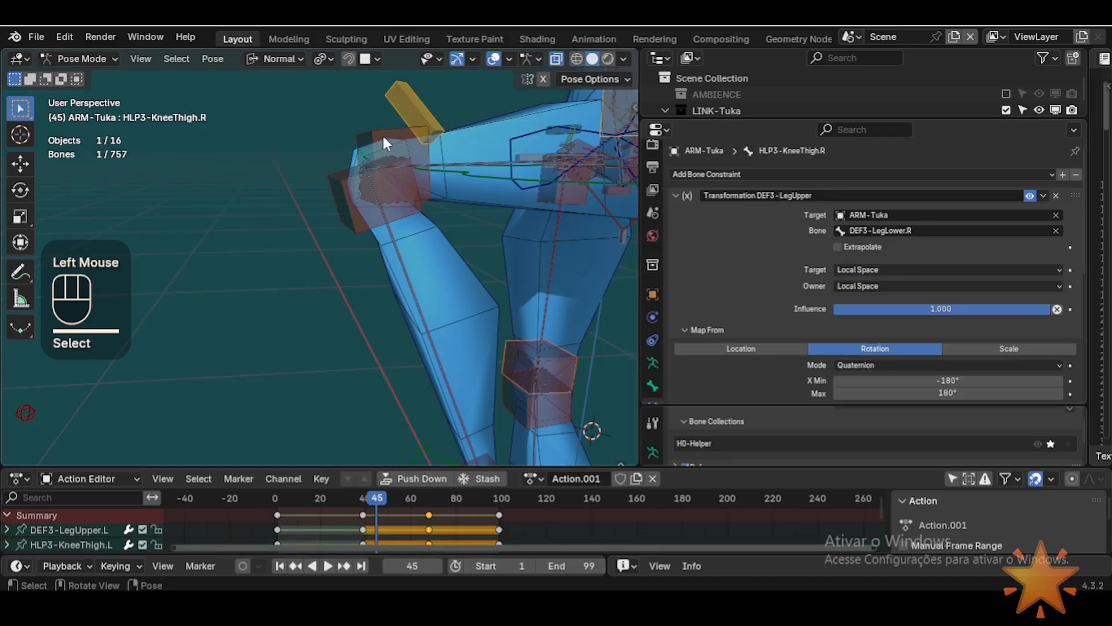
pyautogui.click(387, 143)
pyautogui.click(571, 350)
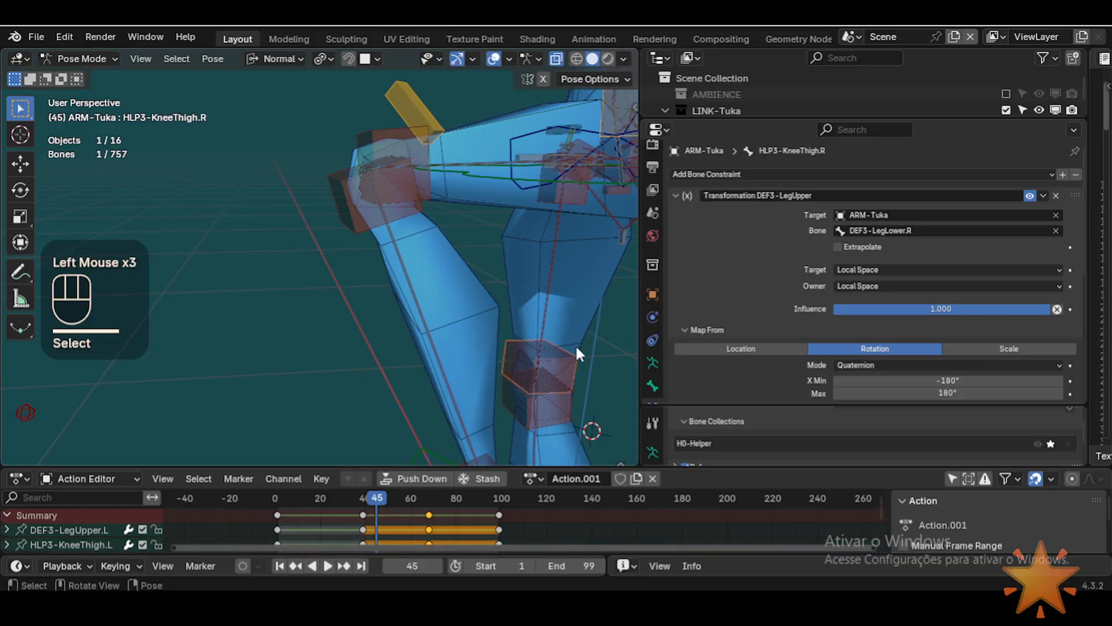
pyautogui.click(545, 368)
# Step: Compare both knees from several angles and review the Transformation constraint's name and target settings on HLP3-KneeThigh.L
pyautogui.scroll(-2, 332, 355)
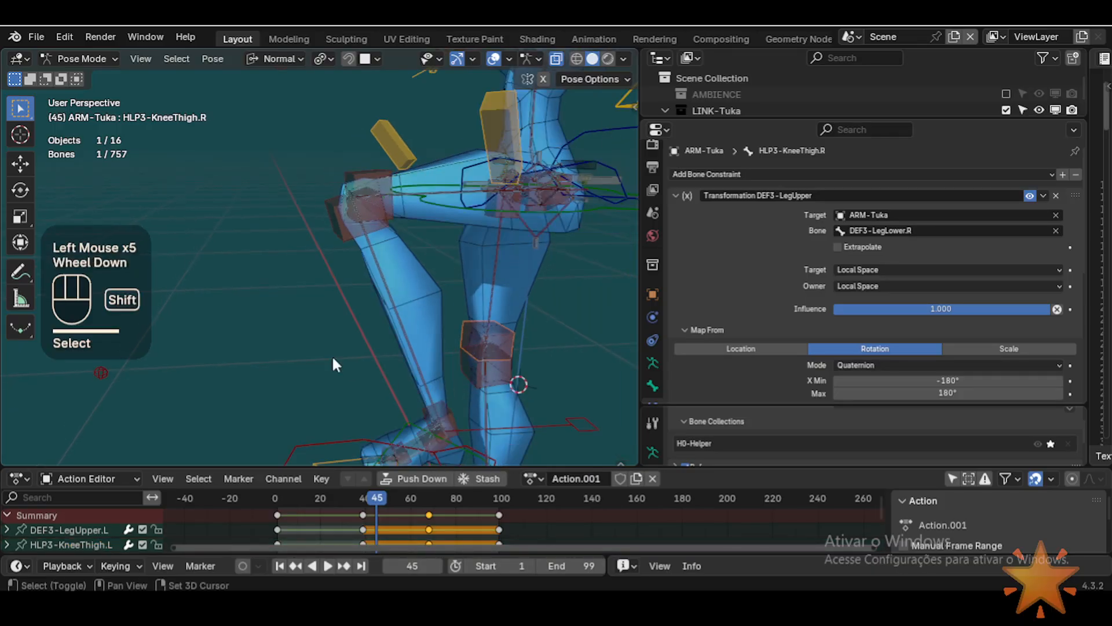
pyautogui.keyDown('shift'); pyautogui.moveTo(331, 355); pyautogui.dragTo(338, 343, button='middle'); pyautogui.keyUp('shift')
pyautogui.moveTo(337, 343); pyautogui.dragTo(559, 267, button='middle')
pyautogui.keyDown('shift'); pyautogui.scroll(1, 367, 340); pyautogui.keyUp('shift')
pyautogui.scroll(1, 383, 304)
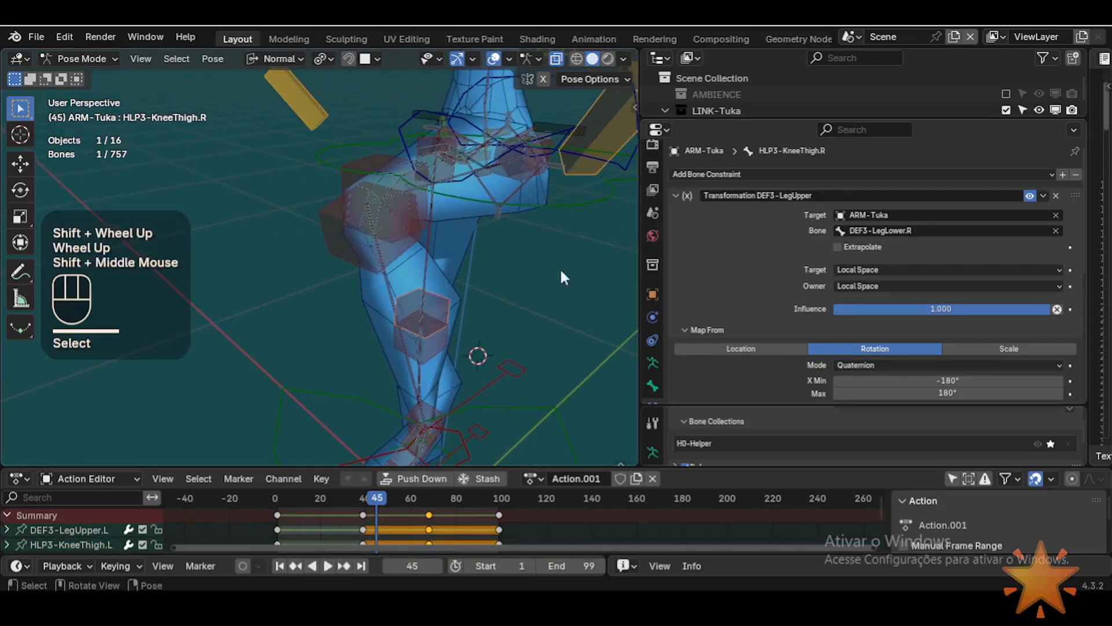
pyautogui.scroll(1, 428, 276)
pyautogui.click(359, 165)
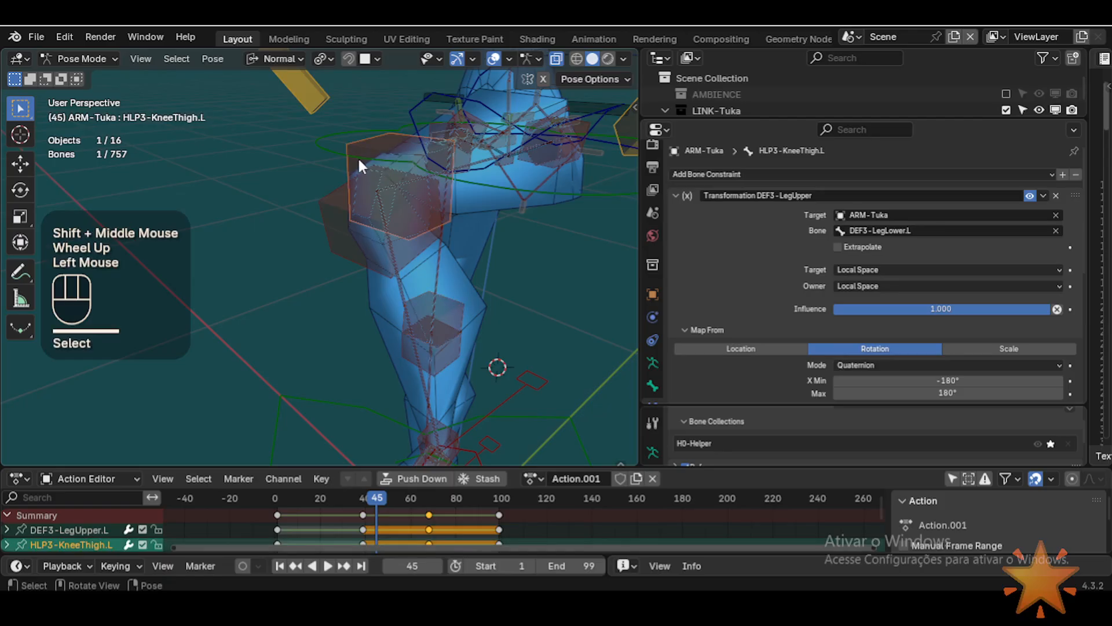
pyautogui.keyDown('shift'); pyautogui.moveTo(457, 204); pyautogui.dragTo(401, 234, button='middle'); pyautogui.keyUp('shift')
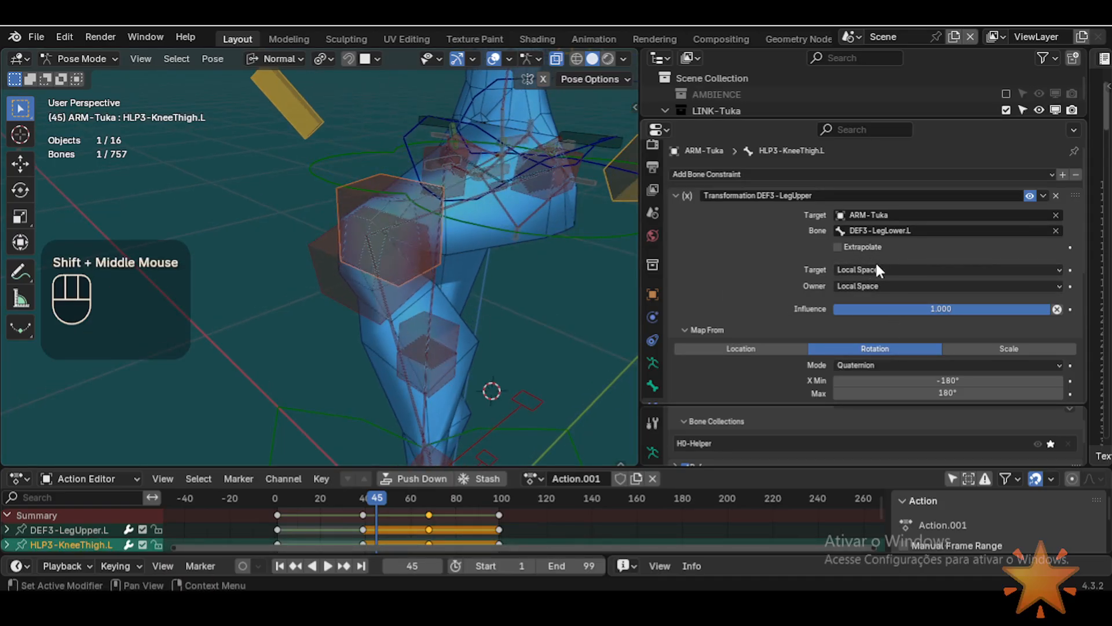
pyautogui.click(804, 197)
pyautogui.scroll(-2, 516, 283)
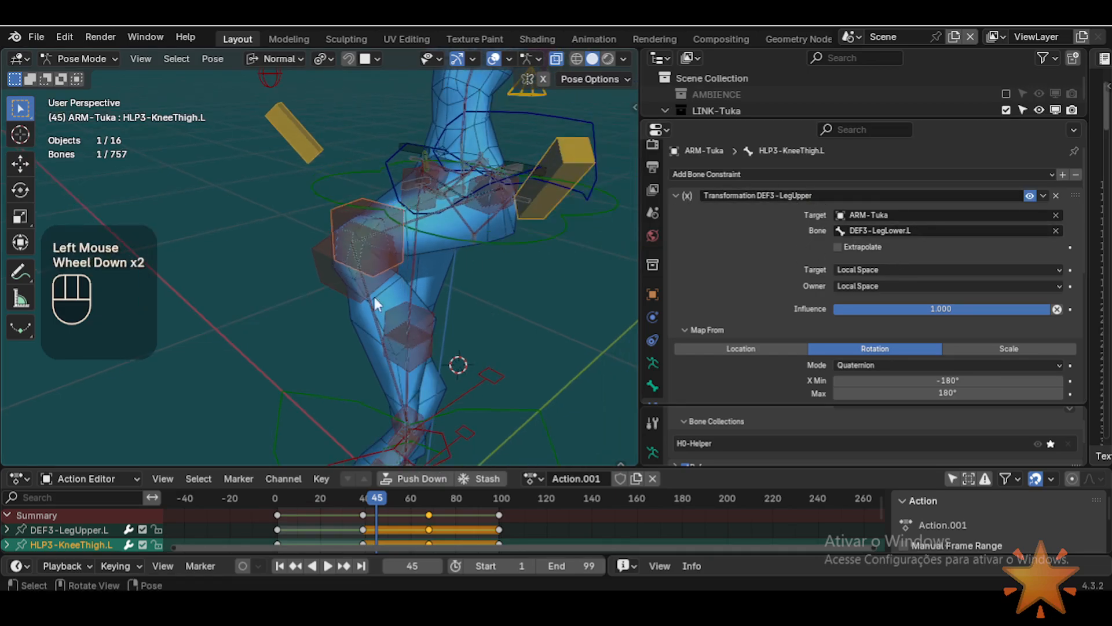
# Step: Select the left foot IK control MTR-IK-Foot.L and move it in small amounts to test the left knee's deformation
pyautogui.keyDown('shift'); pyautogui.moveTo(373, 294); pyautogui.dragTo(520, 244, button='middle'); pyautogui.keyUp('shift')
pyautogui.keyDown('shift'); pyautogui.moveTo(512, 193); pyautogui.dragTo(342, 189, button='middle'); pyautogui.keyUp('shift')
pyautogui.scroll(-1, 373, 241)
pyautogui.click(246, 367)
pyautogui.scroll(-1, 248, 364)
pyautogui.press('g')
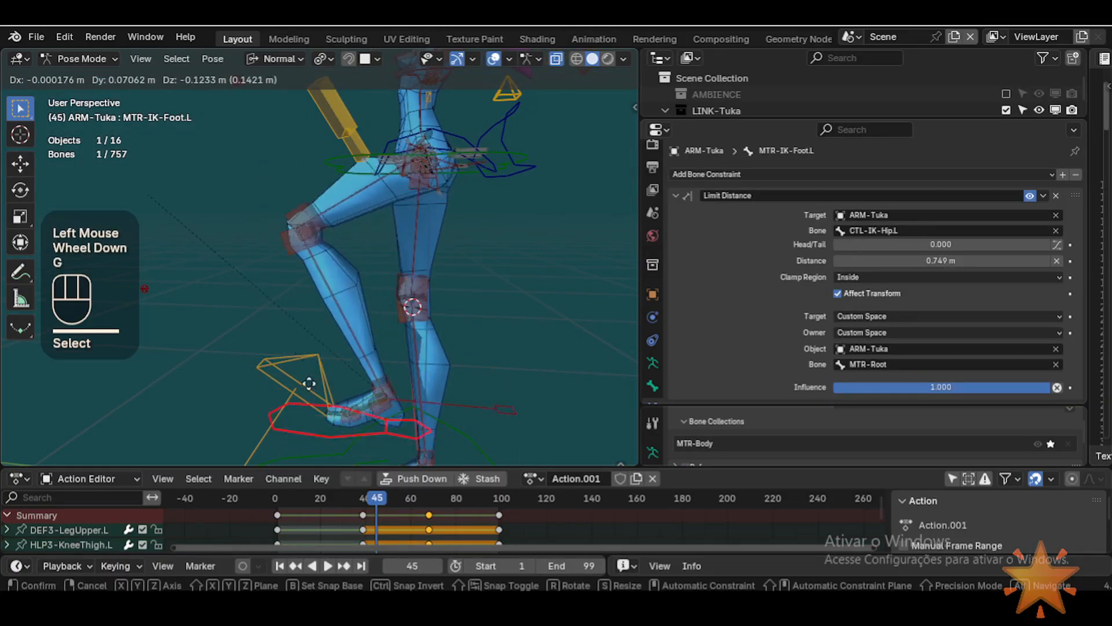
pyautogui.click(328, 417)
pyautogui.press('g')
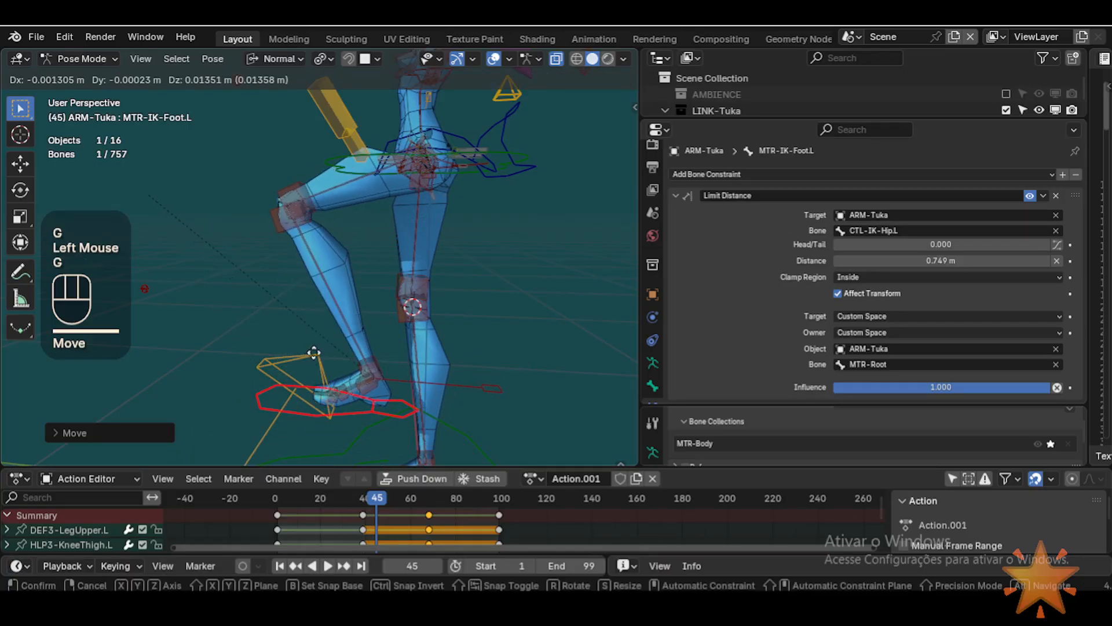
pyautogui.scroll(2, 371, 344)
pyautogui.keyDown('shift'); pyautogui.moveTo(371, 345); pyautogui.dragTo(443, 307, button='middle'); pyautogui.keyUp('shift')
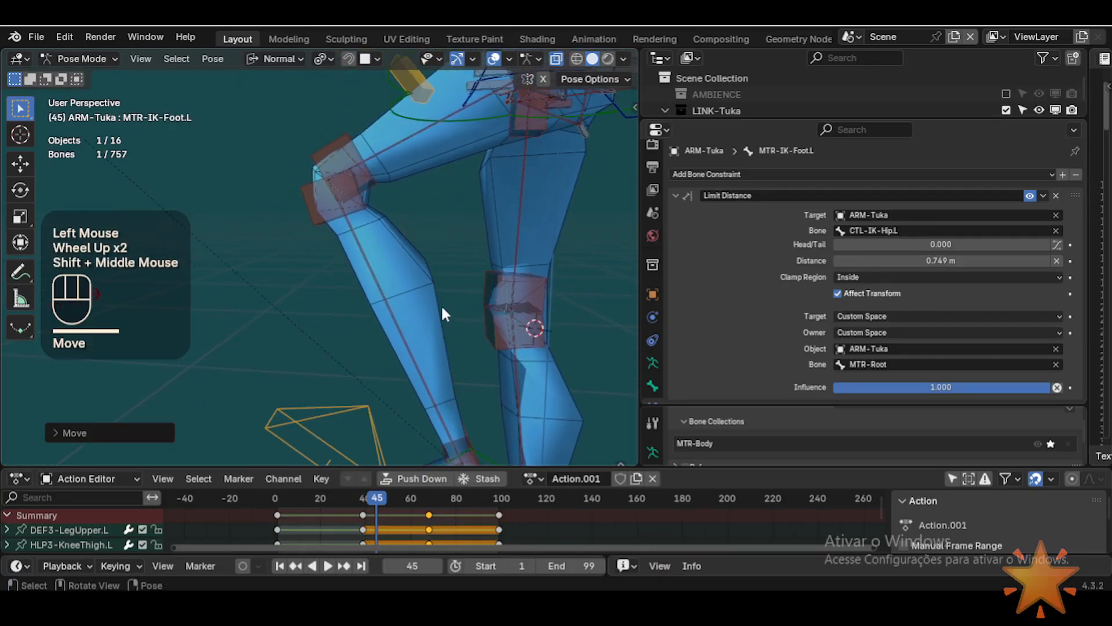
# Step: Raise the left foot IK control toward the hip to bend the knee sharply and check the helpers in the tight bend
pyautogui.scroll(-1, 443, 307)
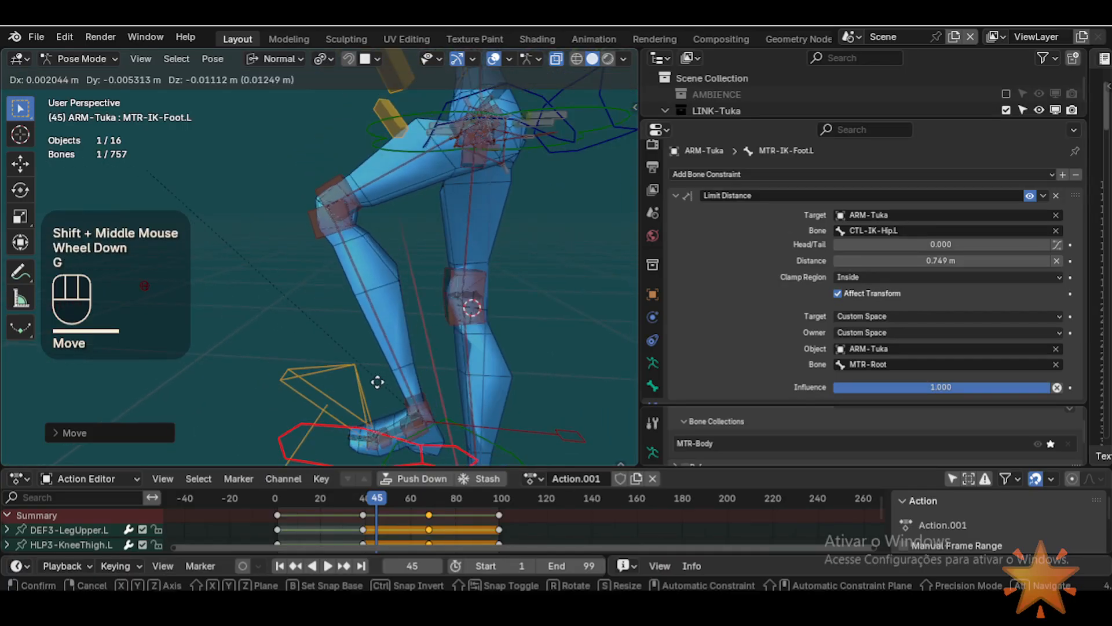
pyautogui.click(458, 262)
pyautogui.scroll(1, 458, 262)
pyautogui.moveTo(454, 263); pyautogui.dragTo(381, 294, button='middle')
pyautogui.scroll(2, 380, 294)
pyautogui.press('g')
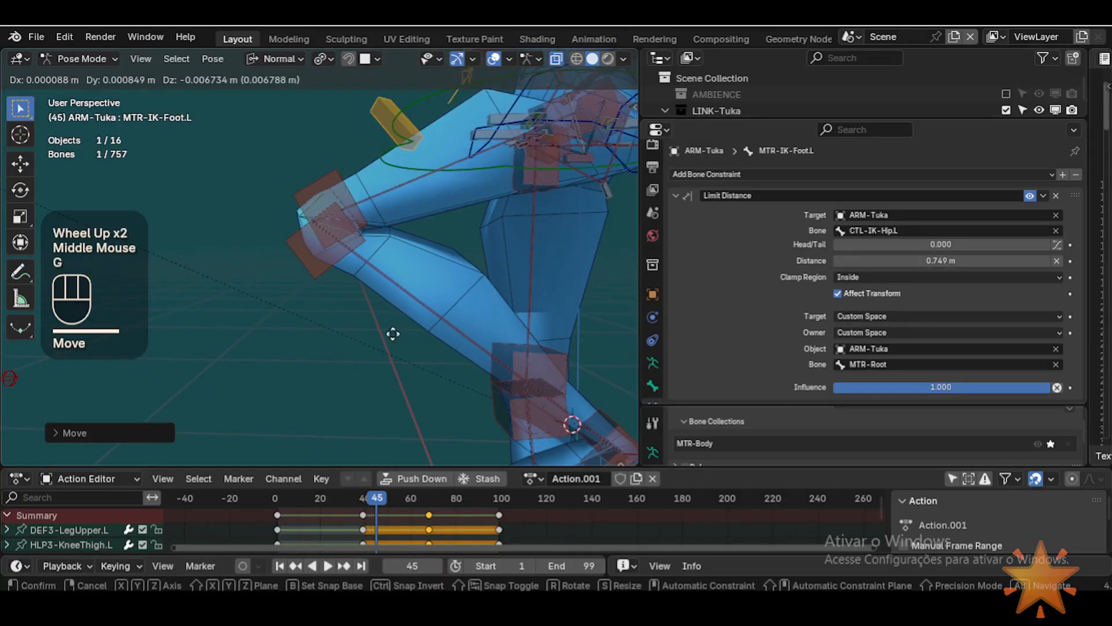
pyautogui.click(394, 299)
# Step: Lower the left foot IK control and bring it forward to open the knee into a moderate bend
pyautogui.scroll(-2, 395, 299)
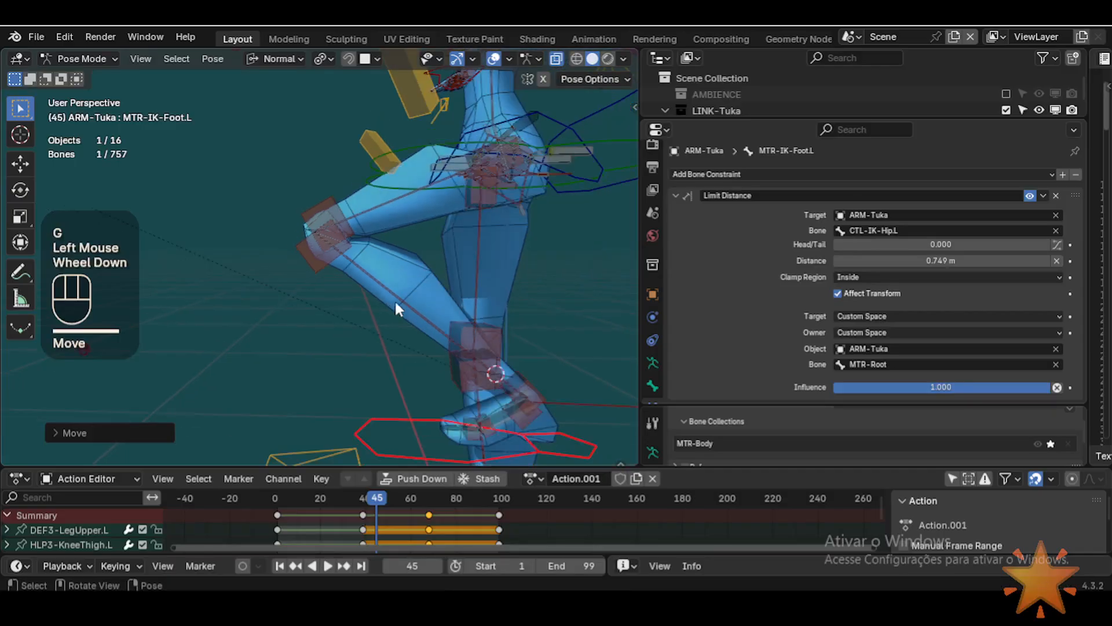
pyautogui.keyDown('shift'); pyautogui.moveTo(387, 304); pyautogui.dragTo(376, 348, button='middle'); pyautogui.keyUp('shift')
pyautogui.press('g')
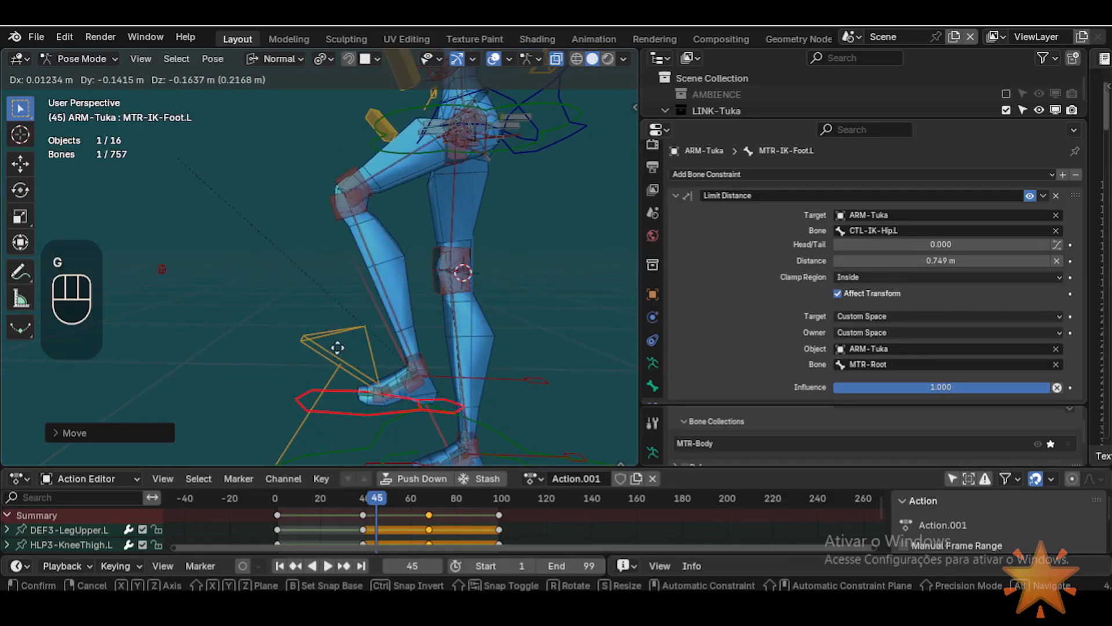
pyautogui.click(308, 370)
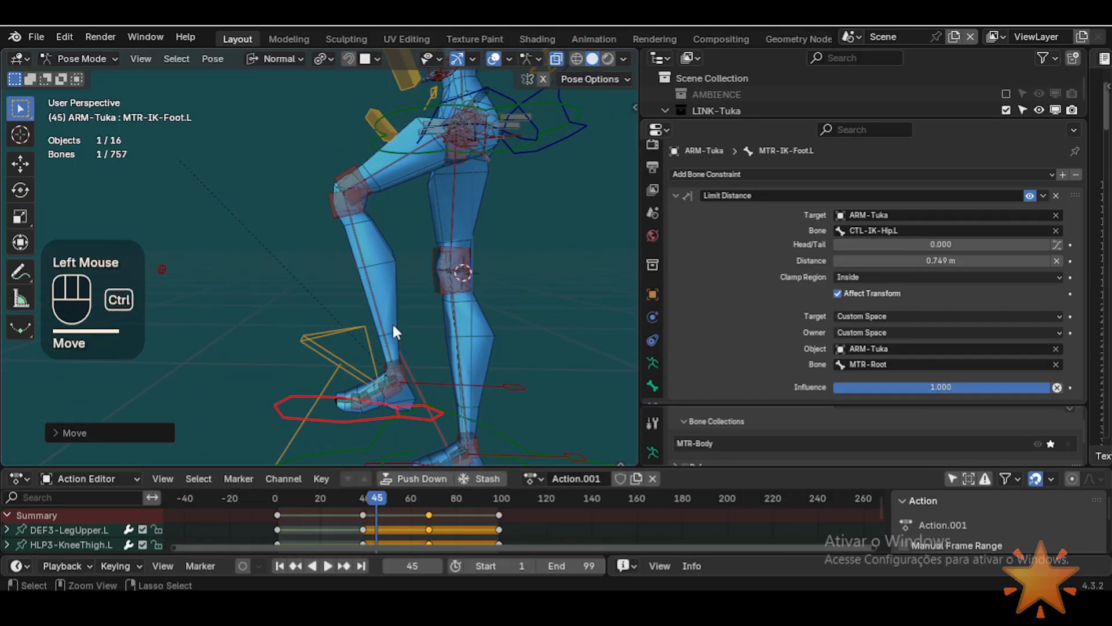